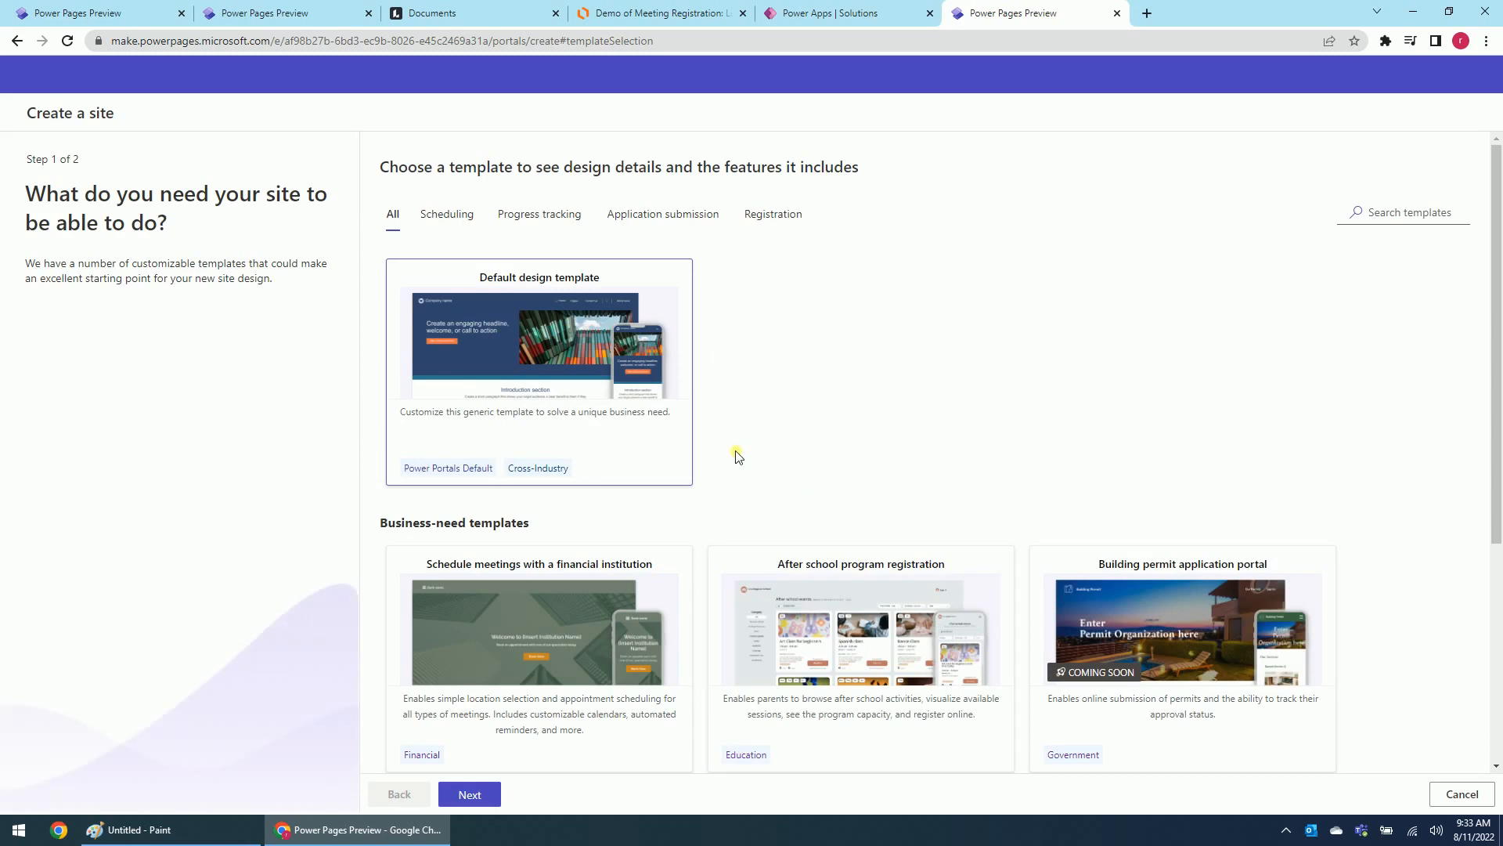
pyautogui.moveTo(556, 421)
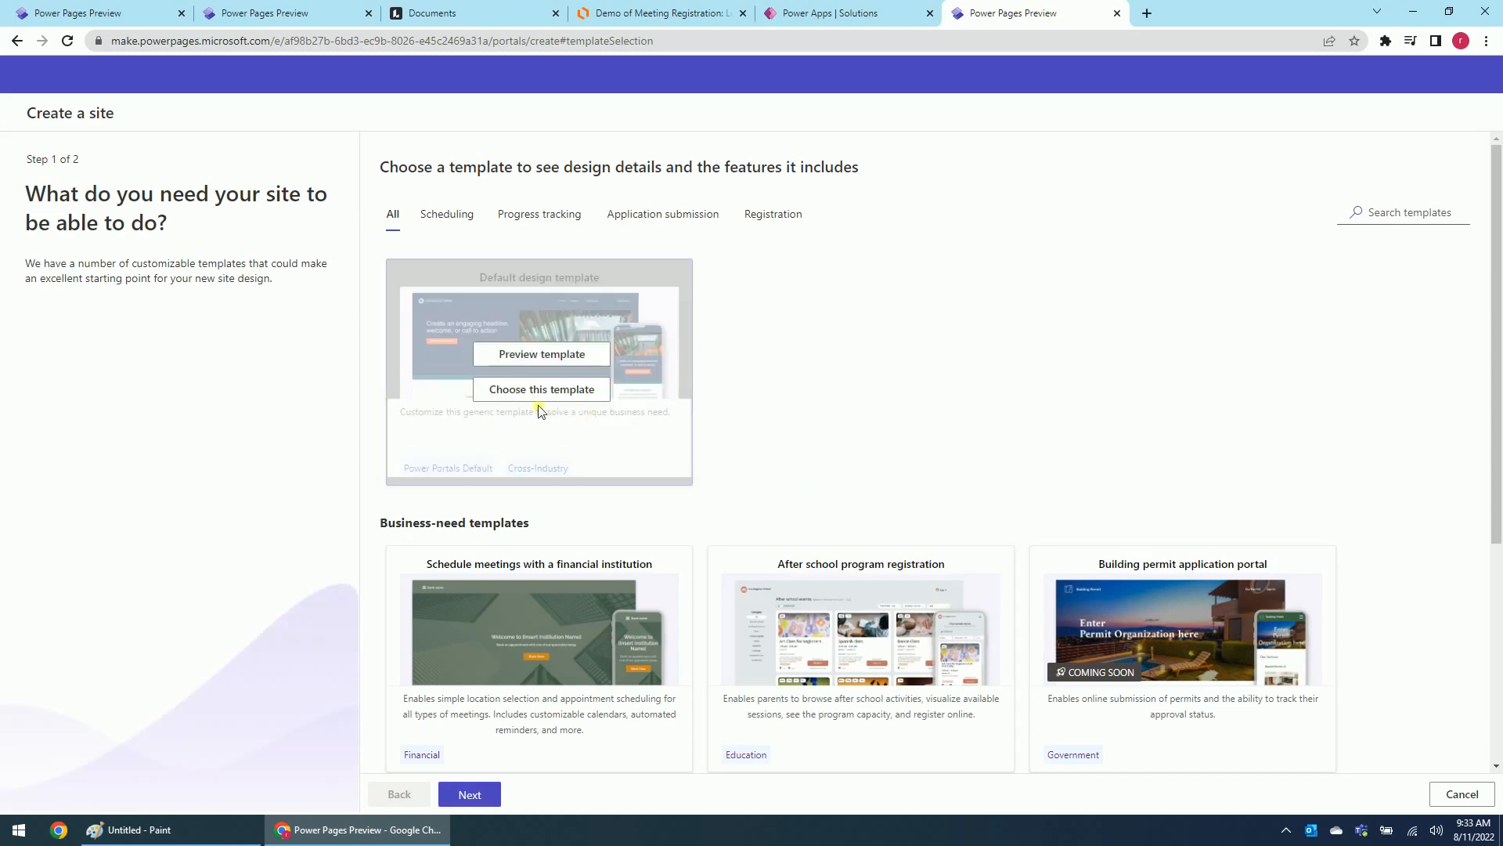
pyautogui.click(535, 401)
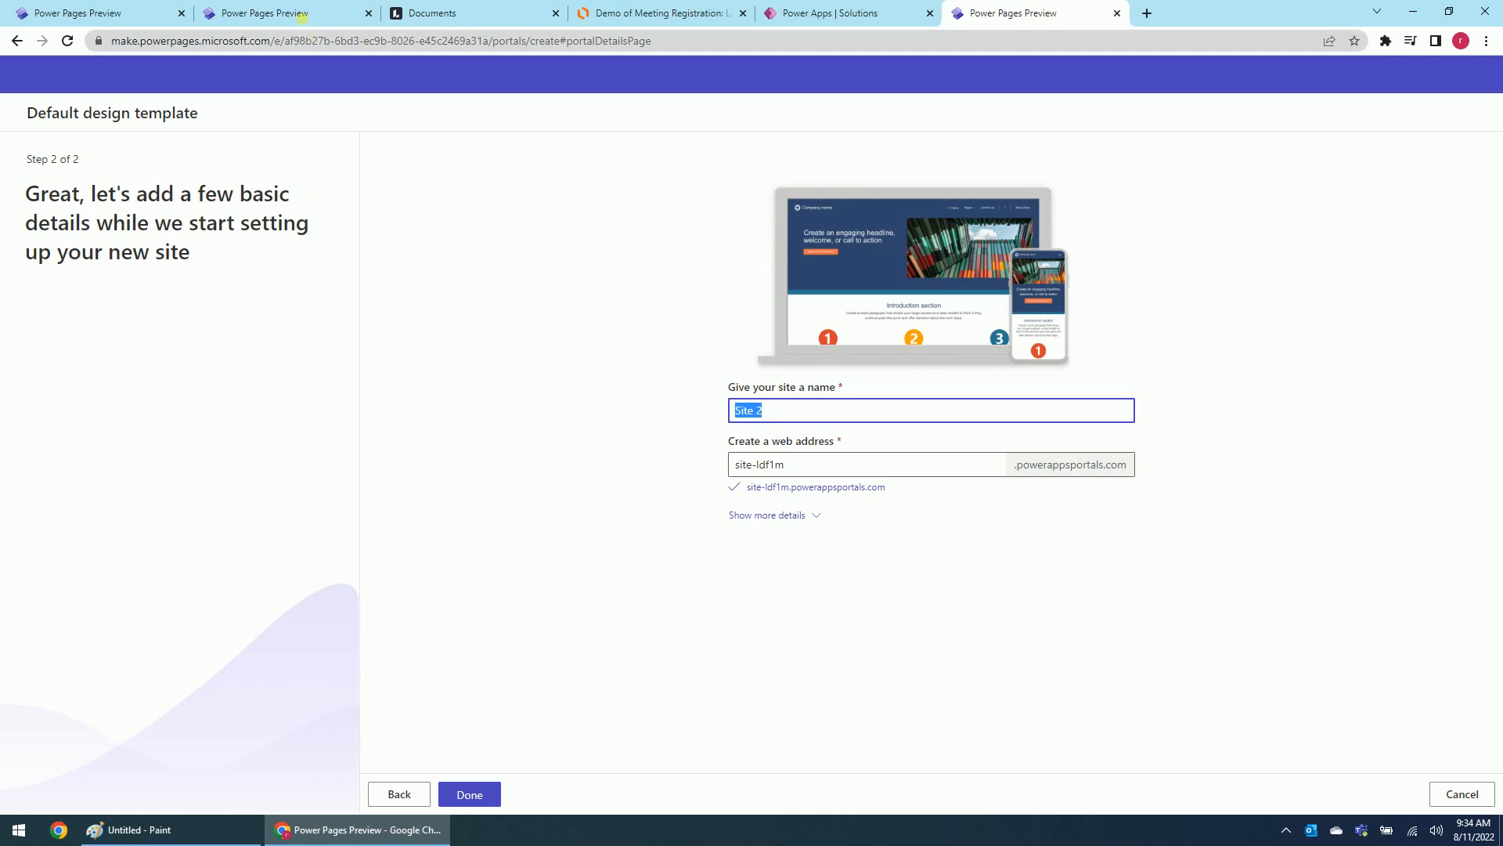
pyautogui.click(310, 16)
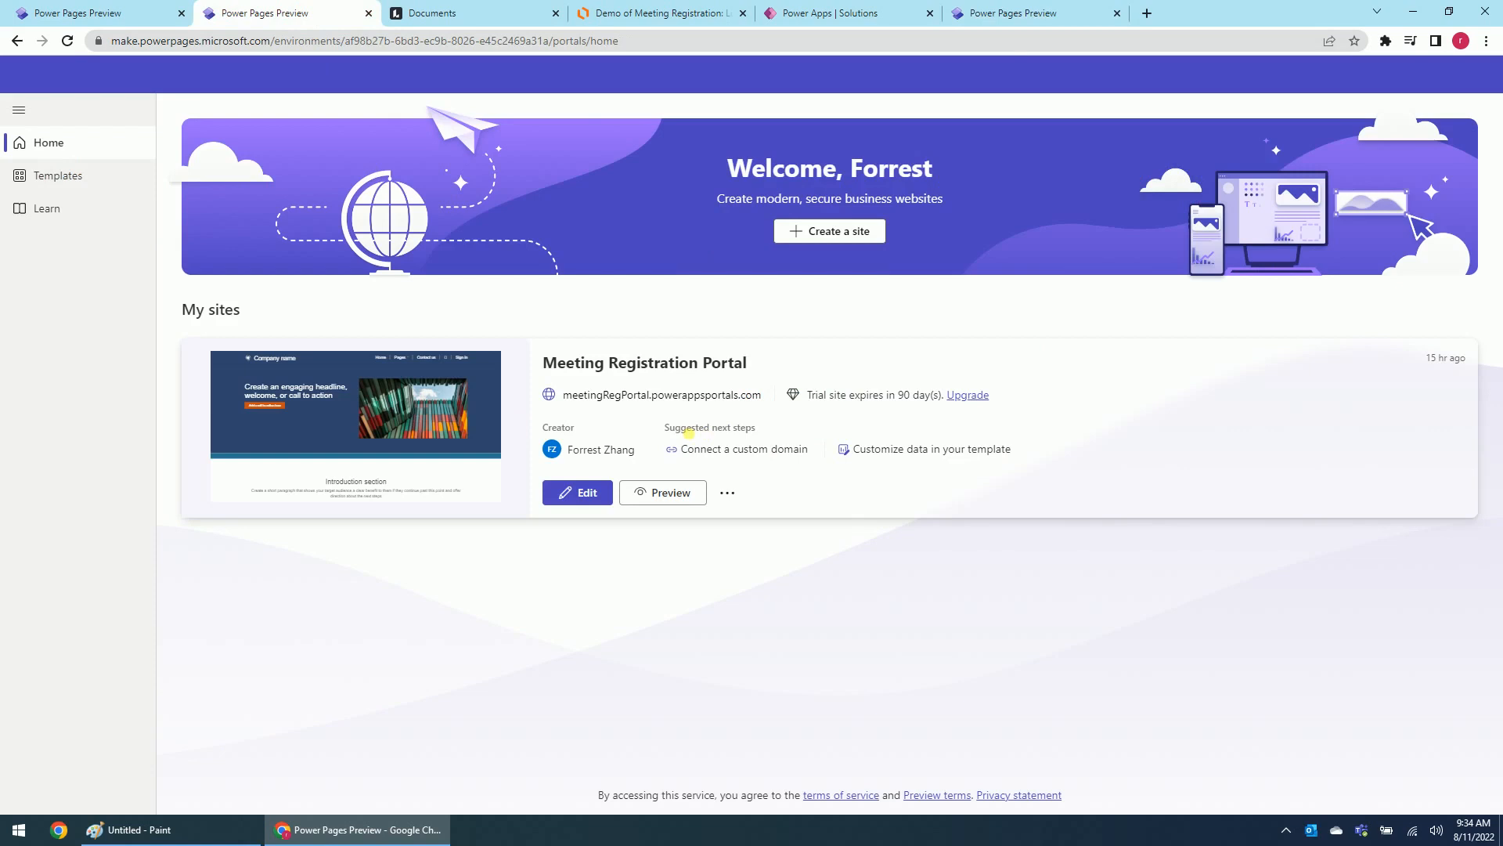
pyautogui.click(1117, 14)
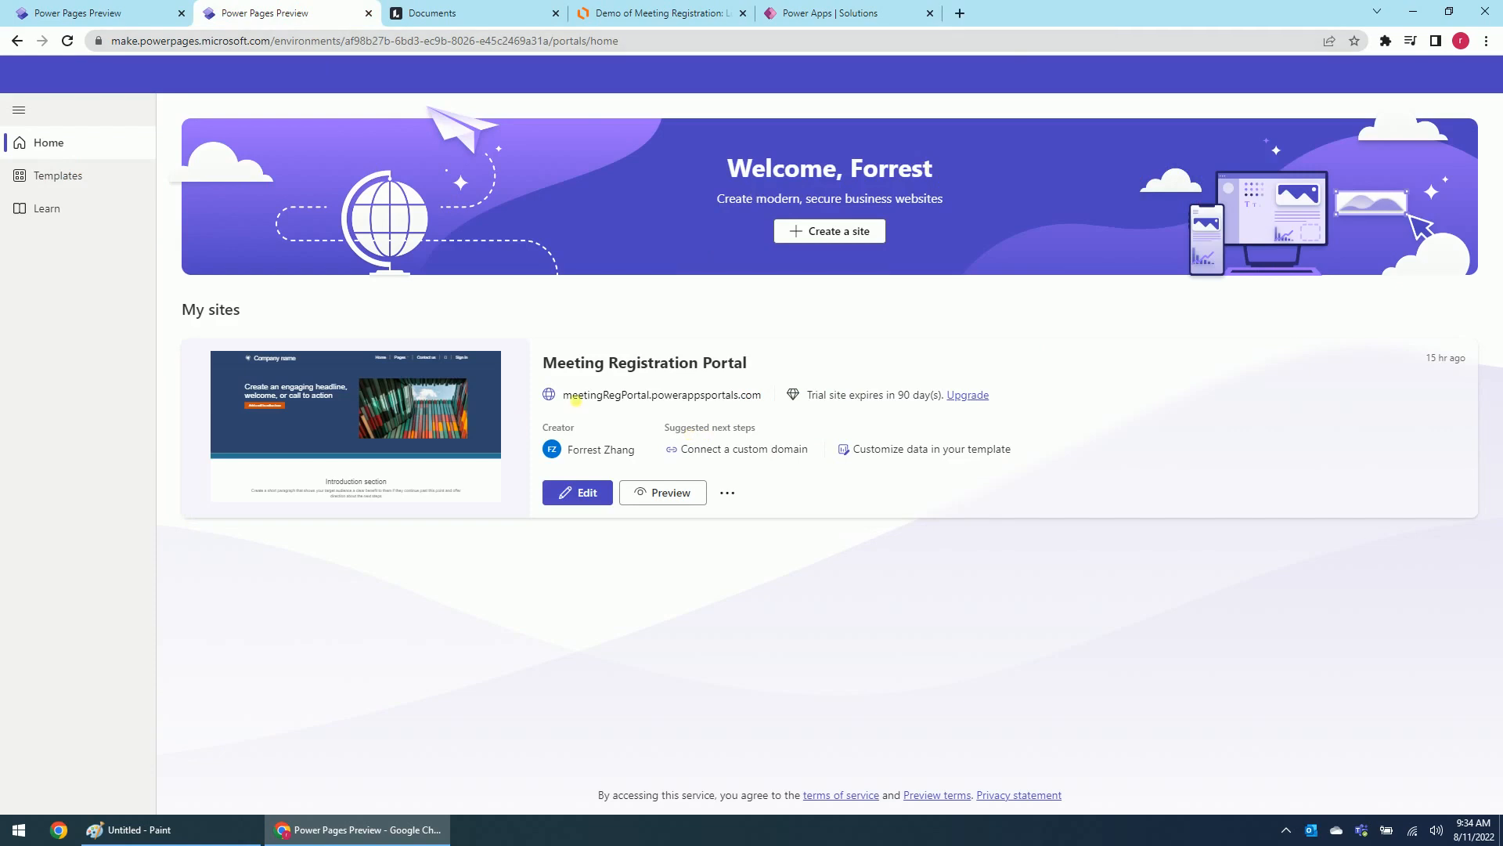
# Open the Meeting Registration Portal site for editing and examine the Home page's sections and the Introduction section's options
pyautogui.click(588, 495)
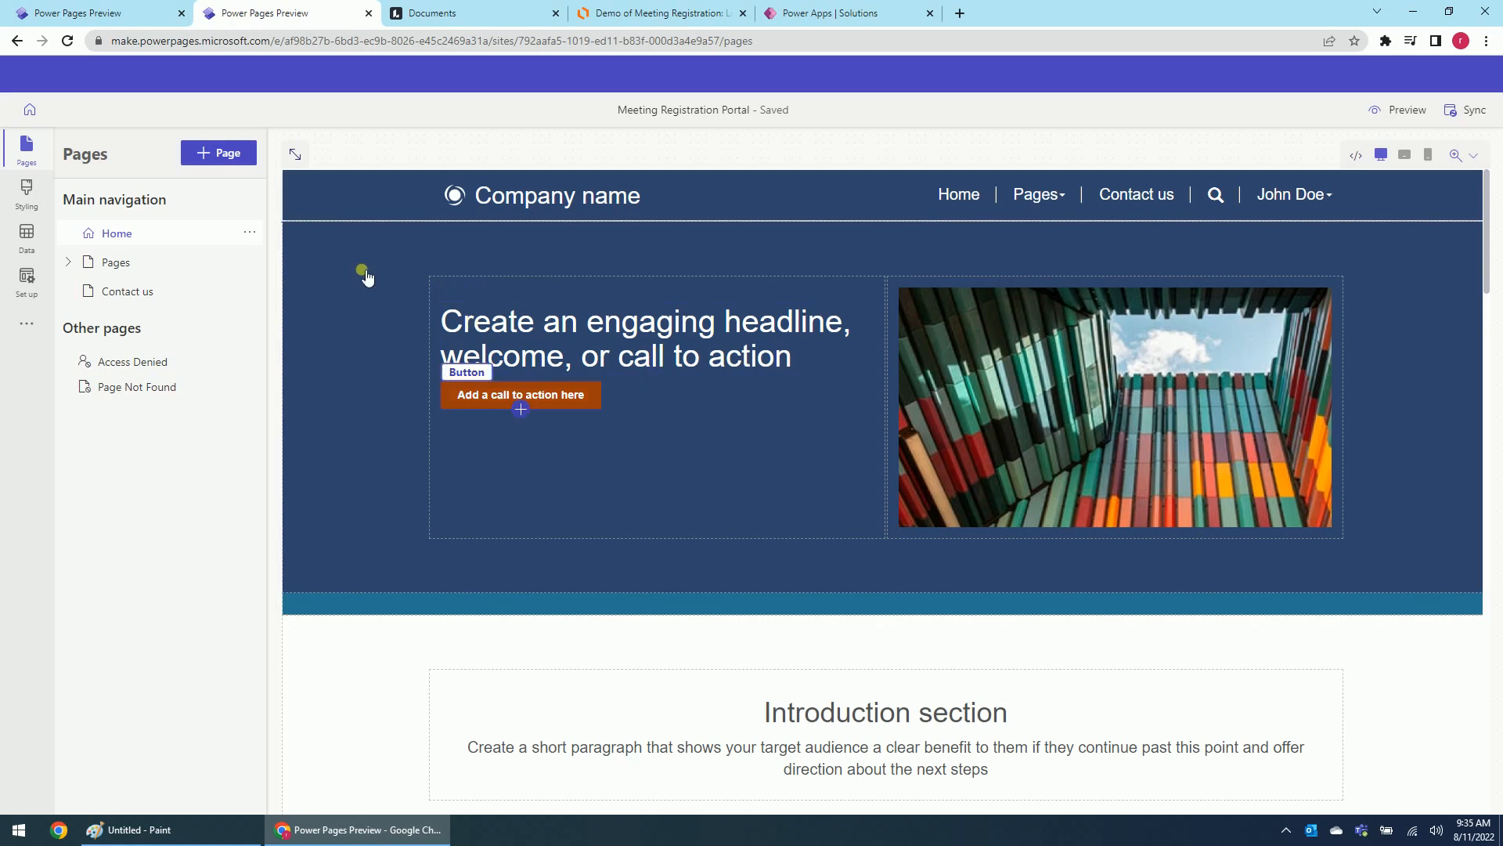
pyautogui.scroll(-4, 741, 406)
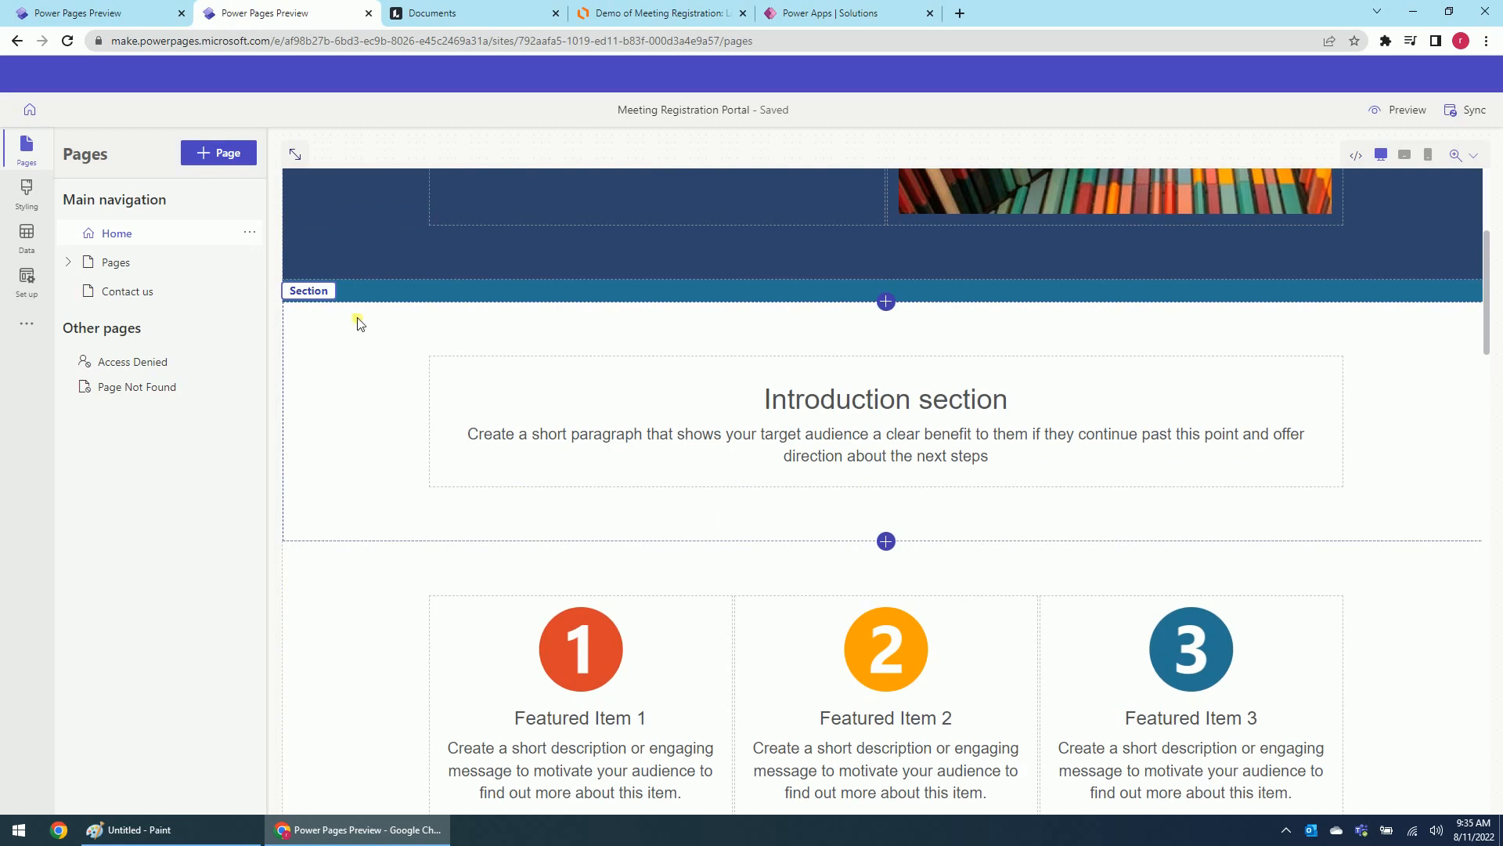
pyautogui.click(810, 524)
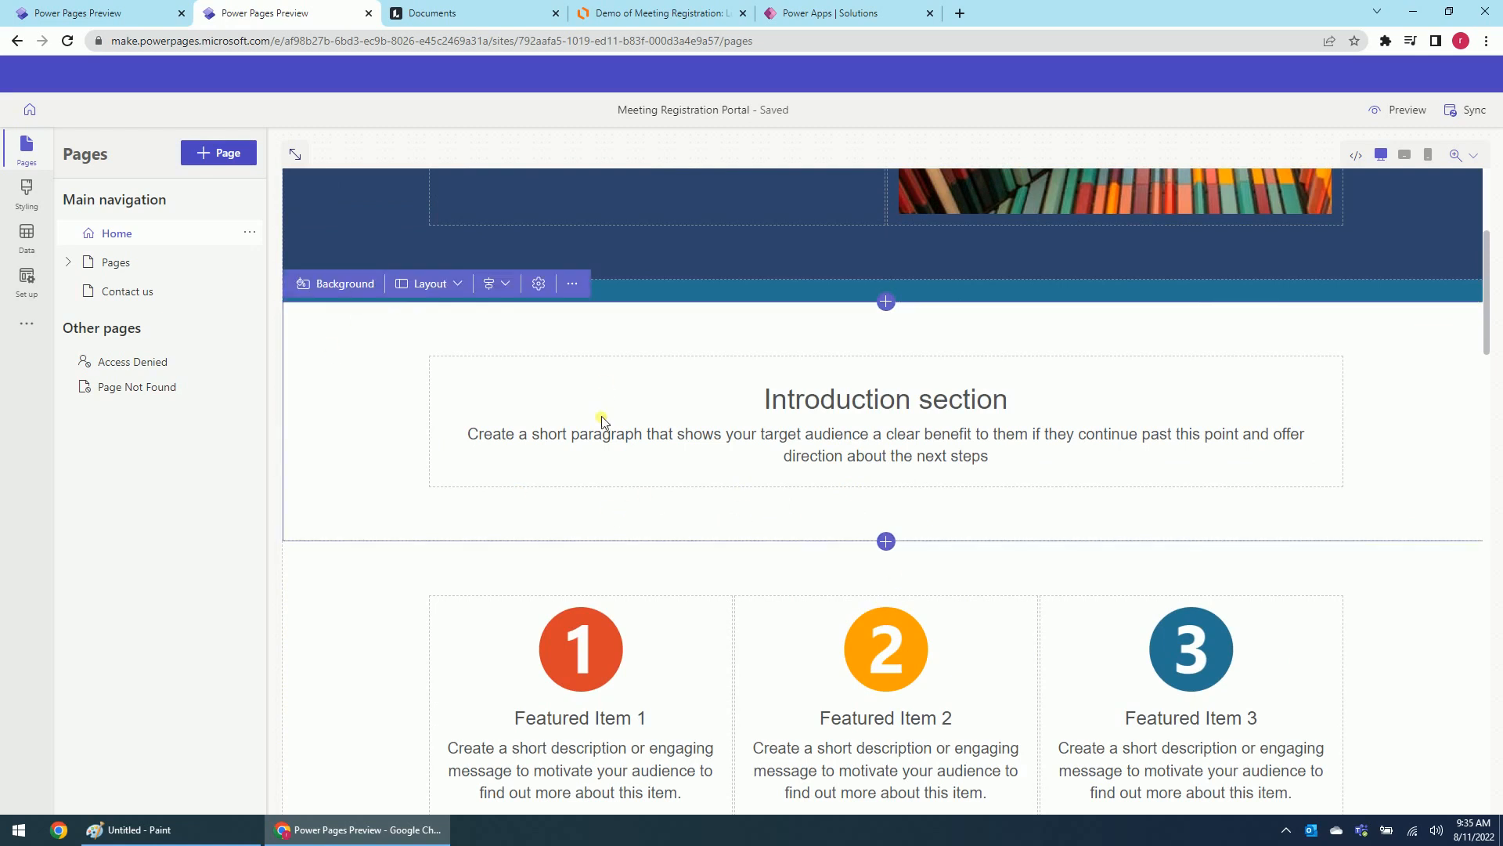
pyautogui.click(571, 285)
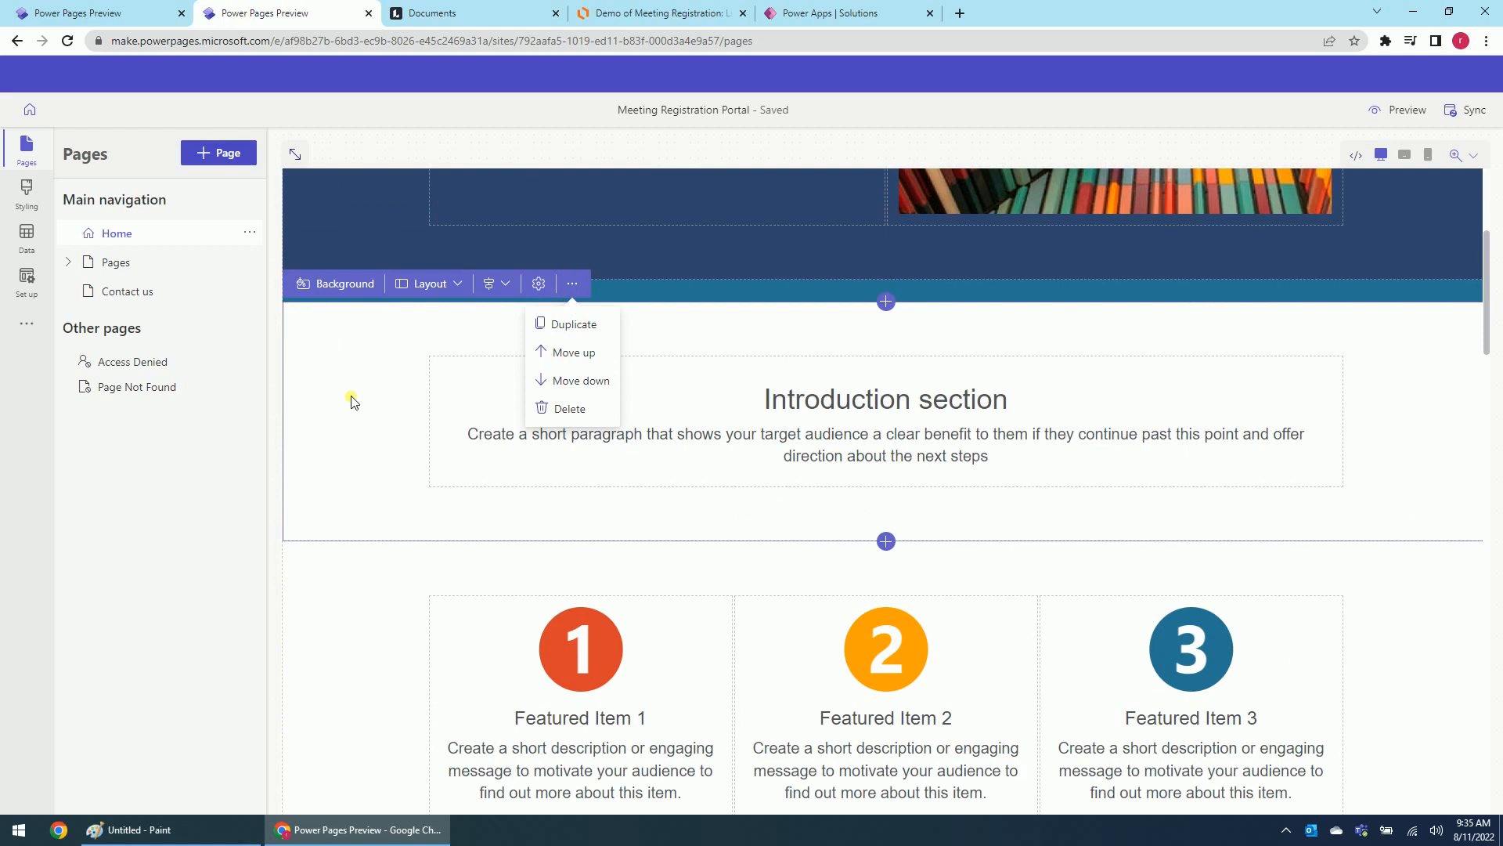
pyautogui.click(309, 440)
pyautogui.scroll(3, 443, 463)
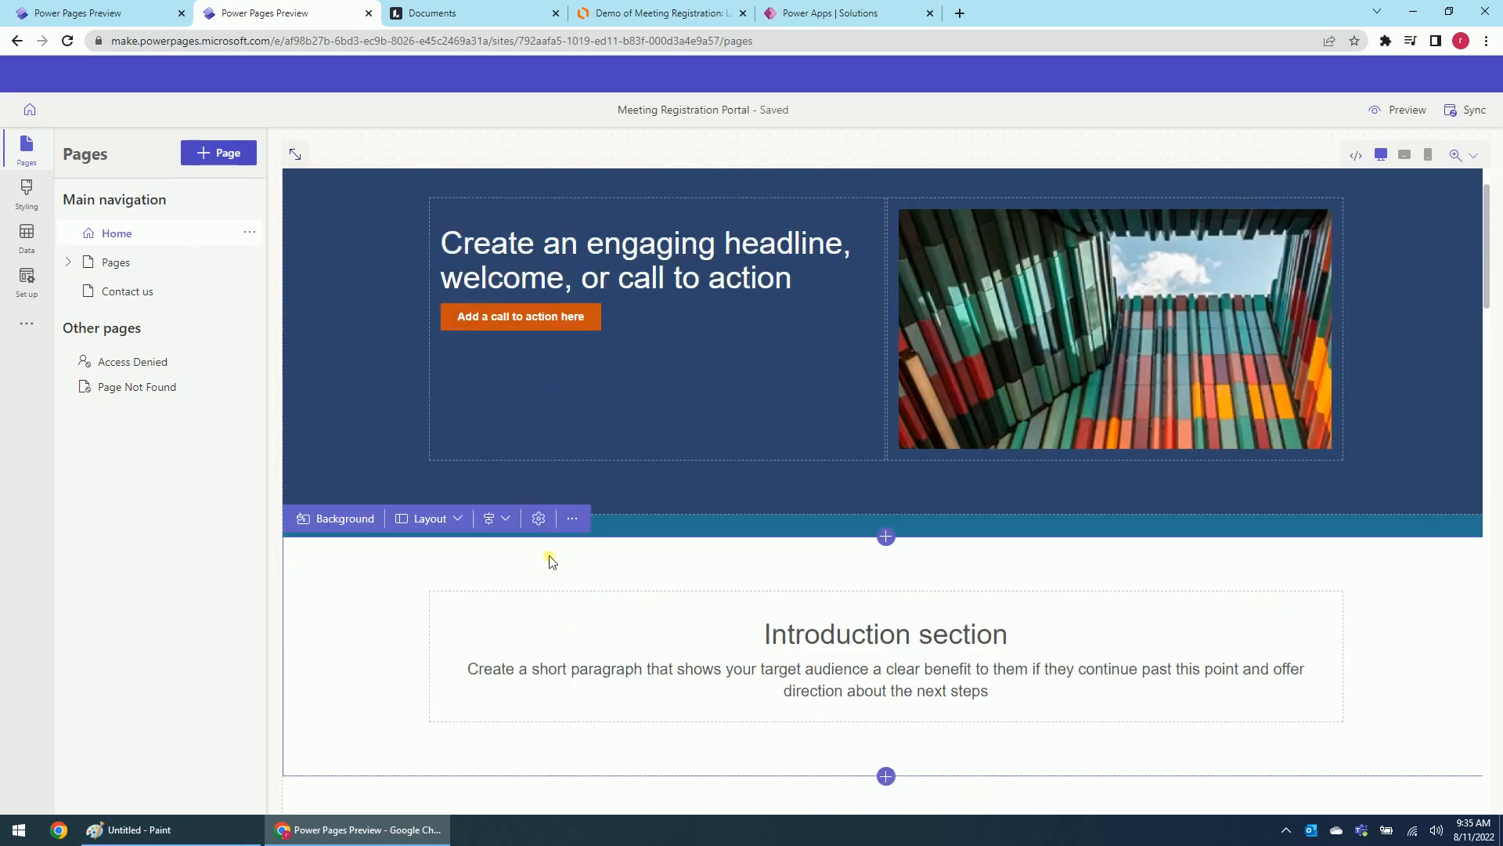
pyautogui.scroll(-4, 550, 560)
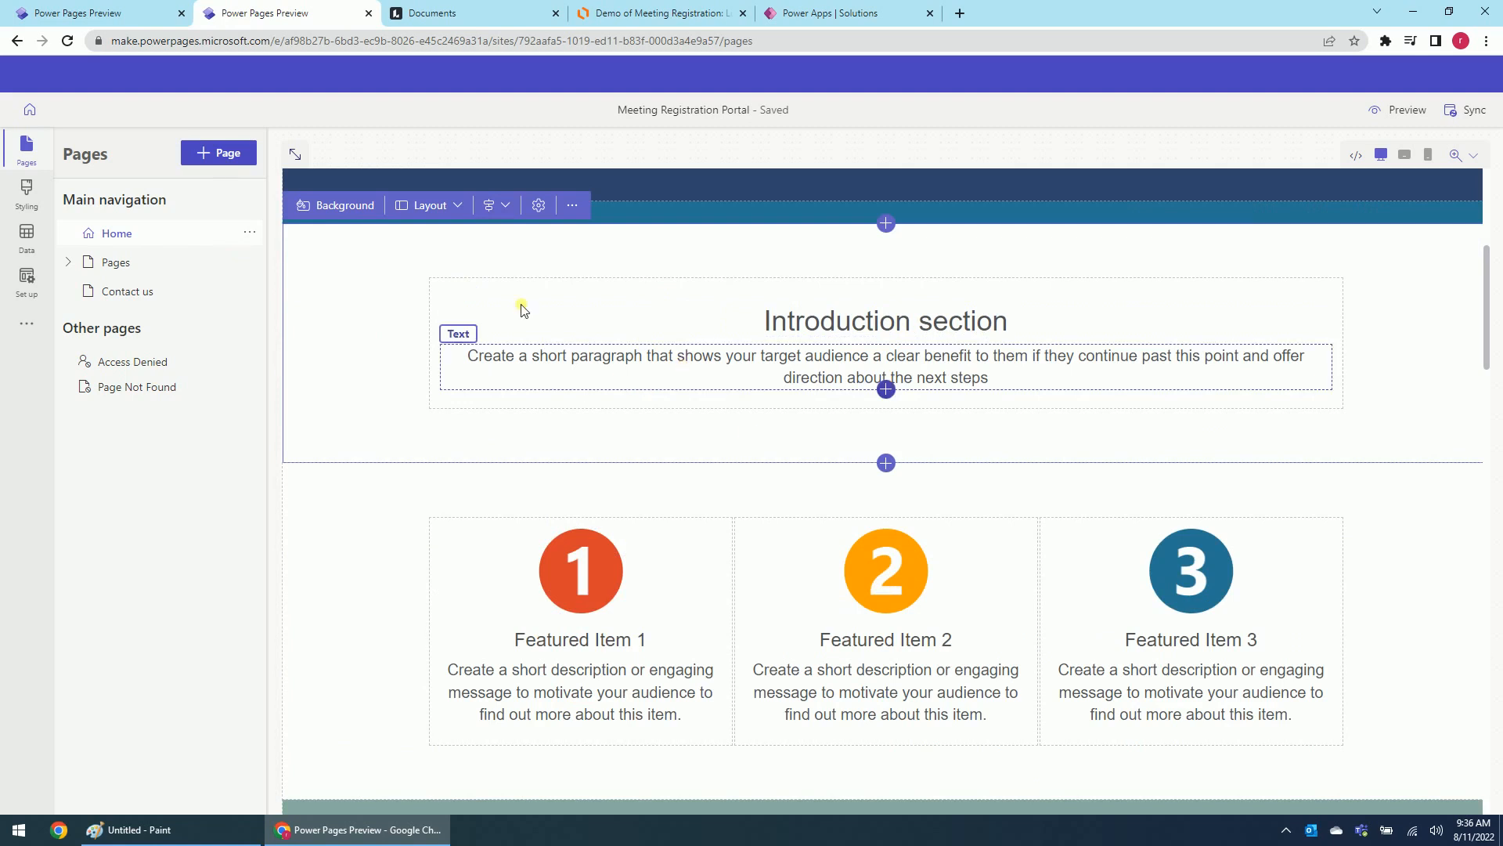
# Add a page named Meeting Registration to the main navigation using the Start from blank layout
pyautogui.click(228, 153)
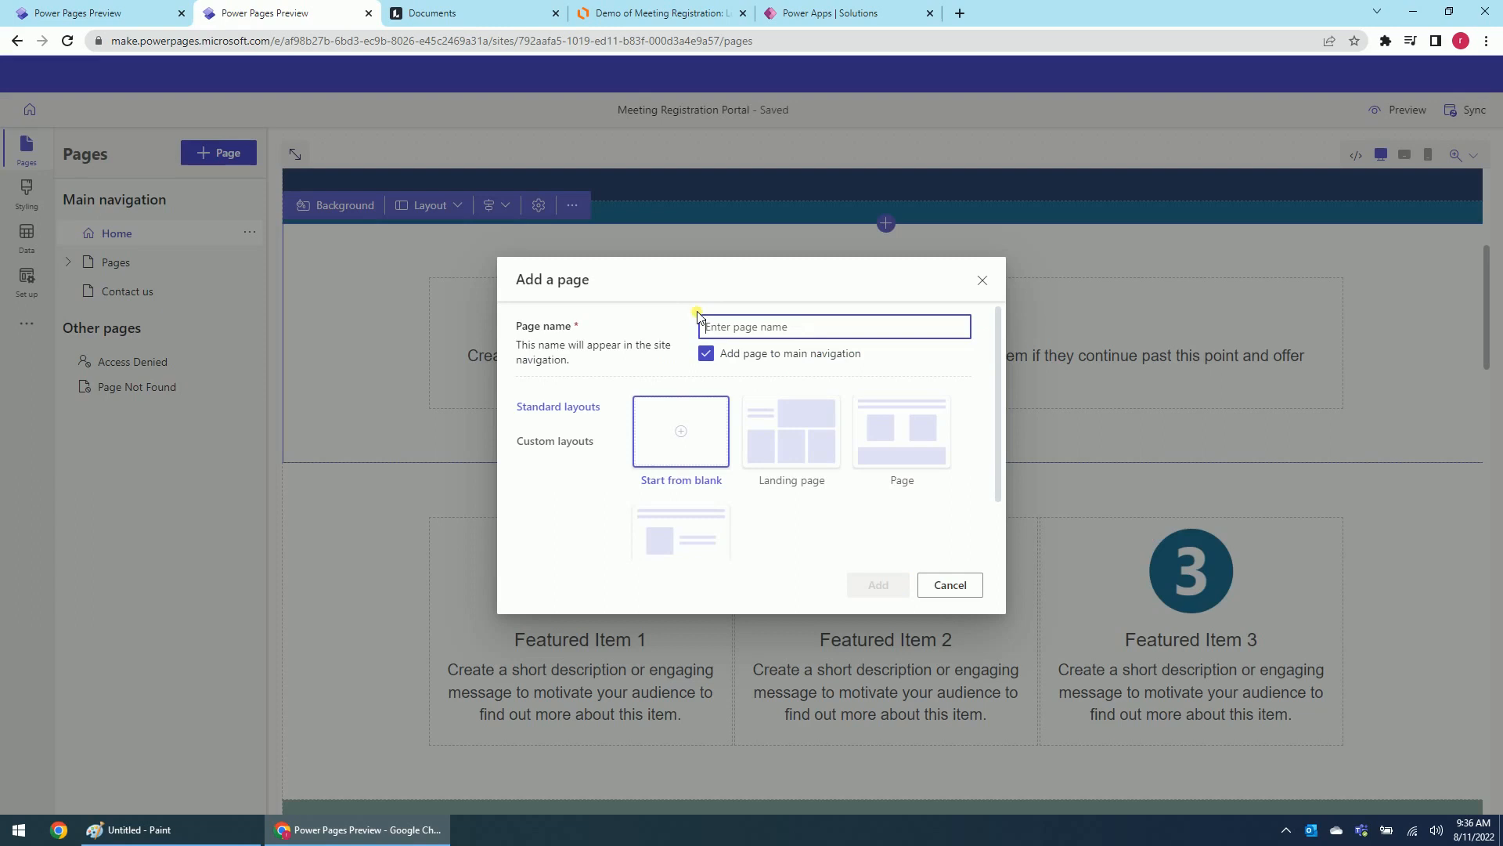
pyautogui.write('Meeting Reg')
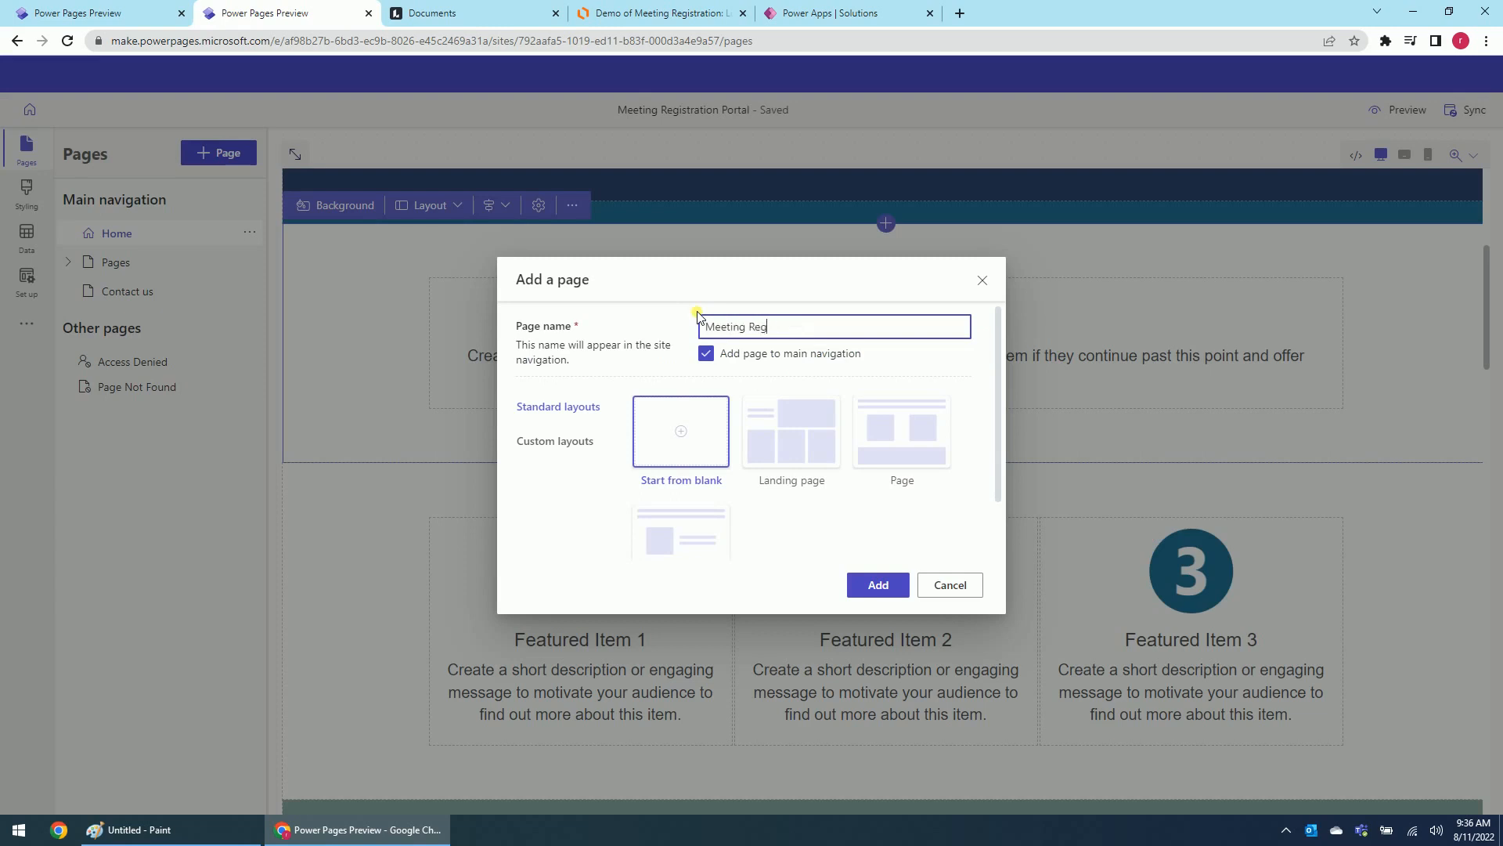
pyautogui.write('istration')
pyautogui.click(667, 456)
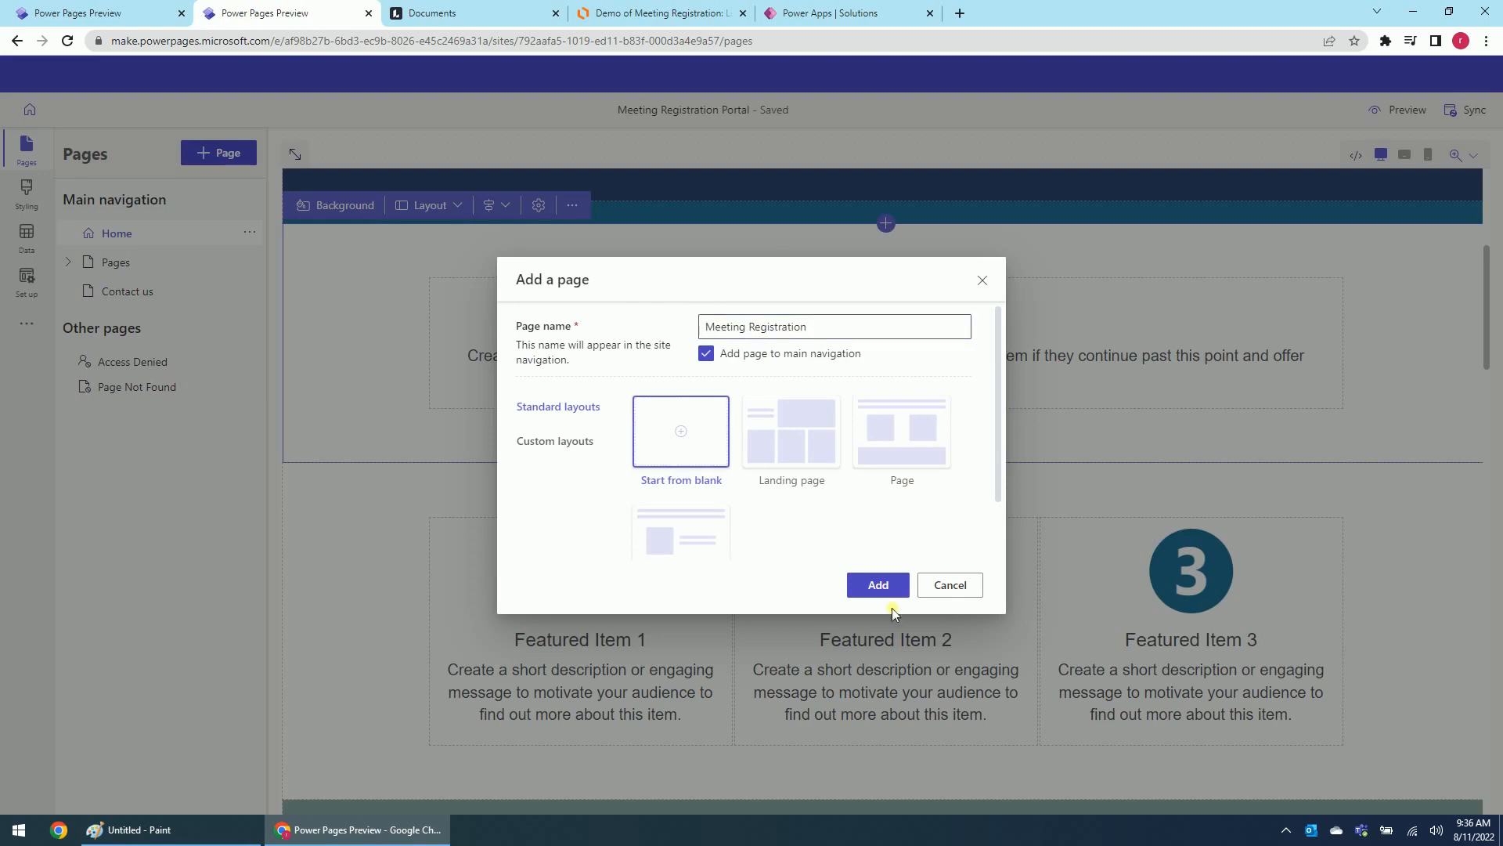
pyautogui.click(882, 583)
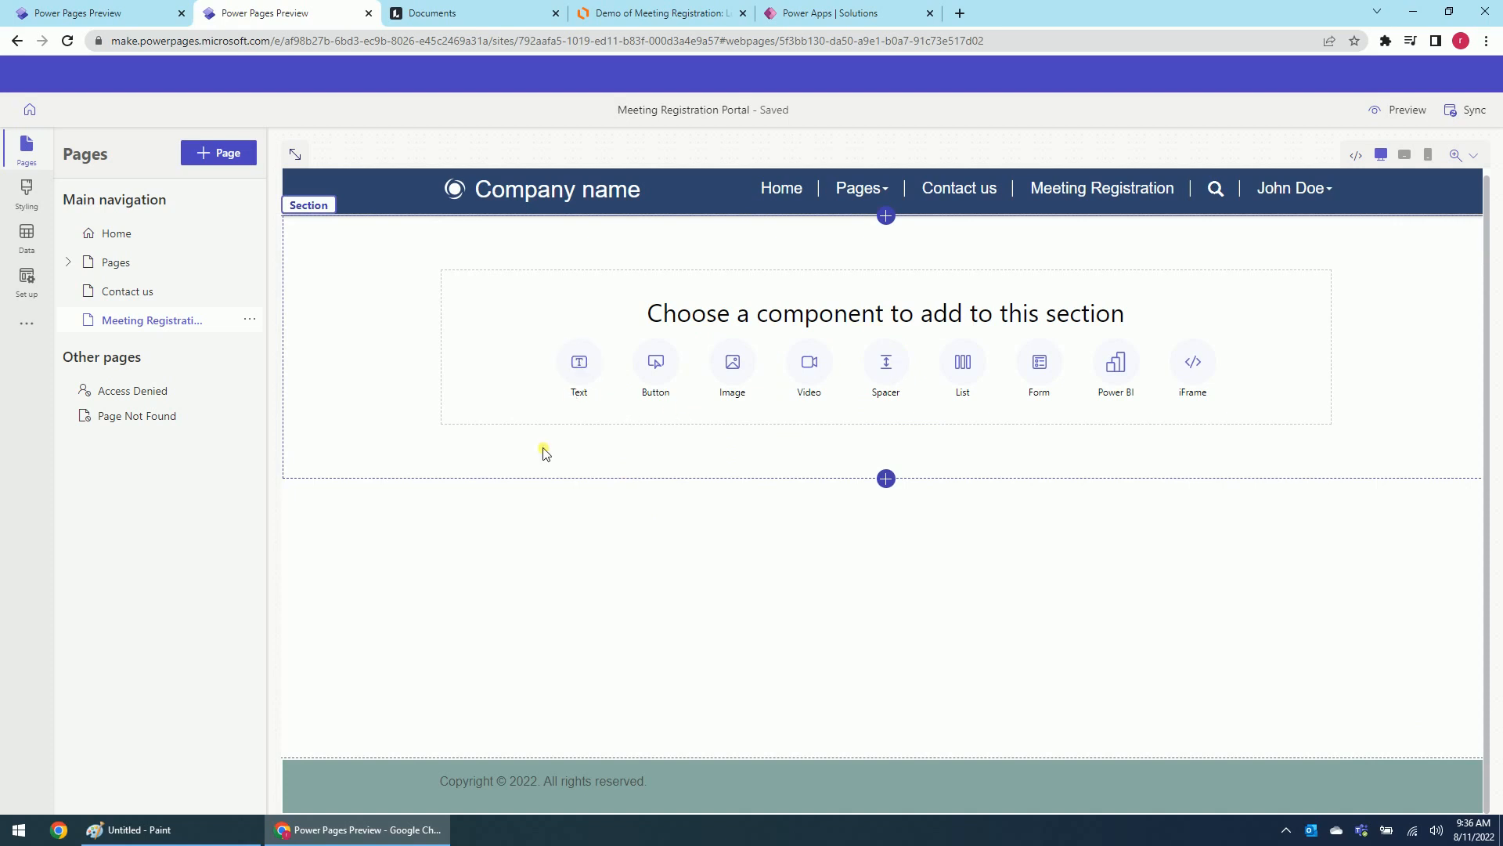
# Add a text component reading "My Meeting Registration" to the new page's section and style it as Heading 1
pyautogui.click(585, 364)
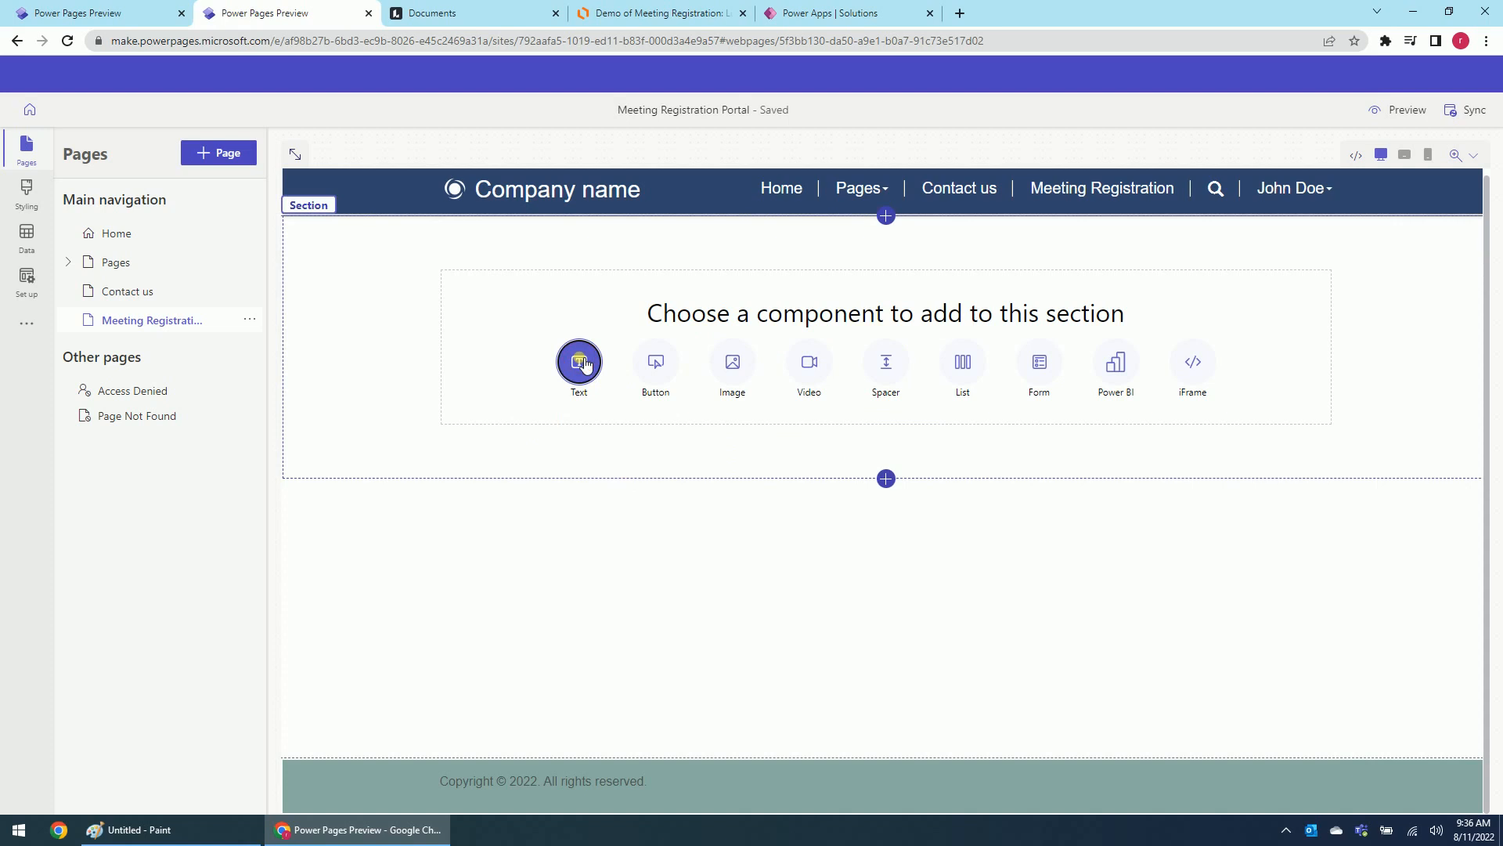
pyautogui.moveTo(537, 307); pyautogui.dragTo(435, 295)
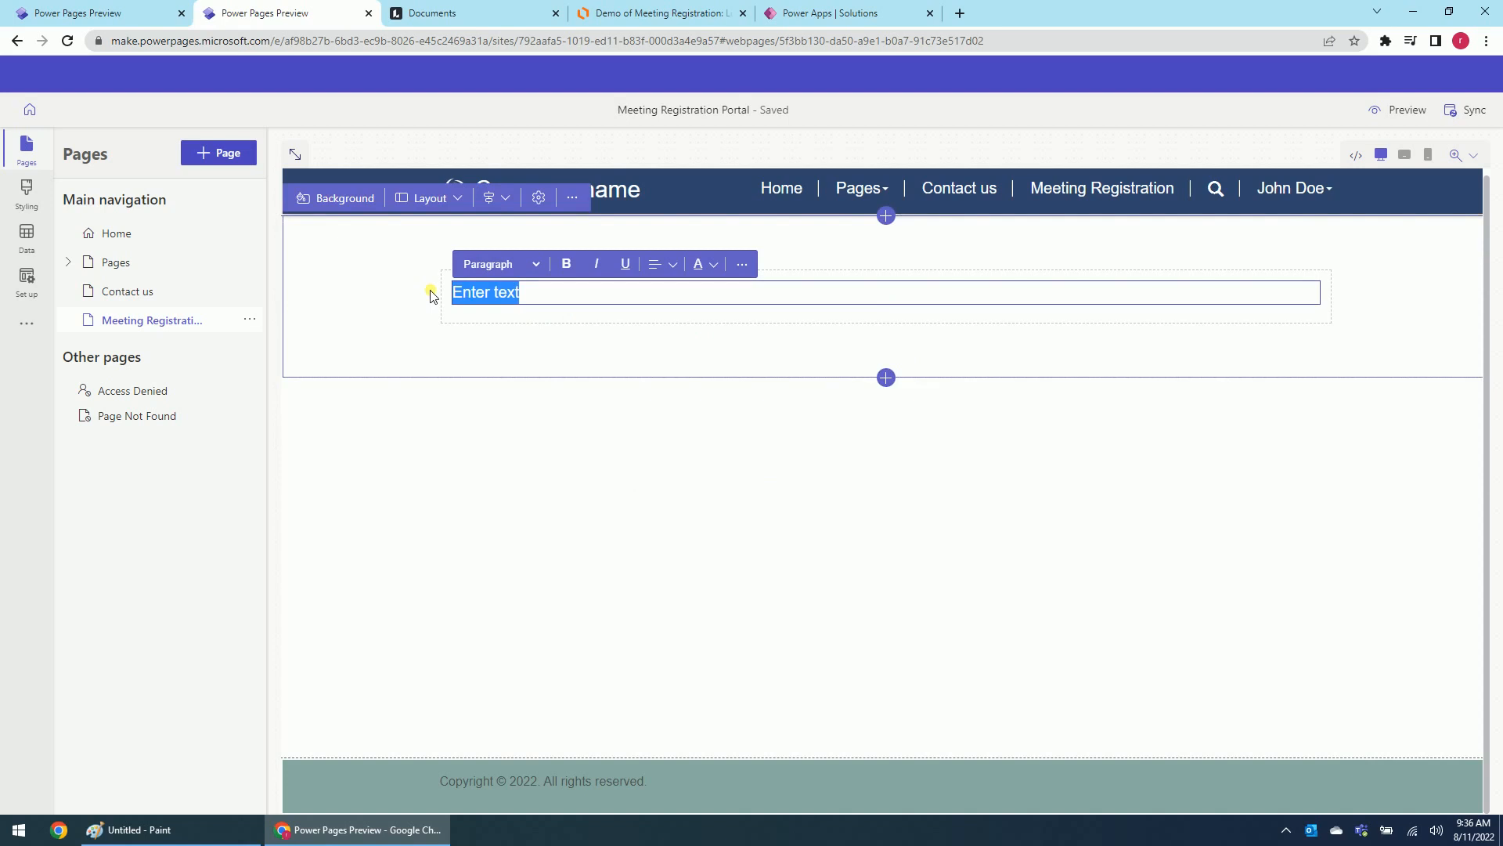
pyautogui.write('My Meeting Registration')
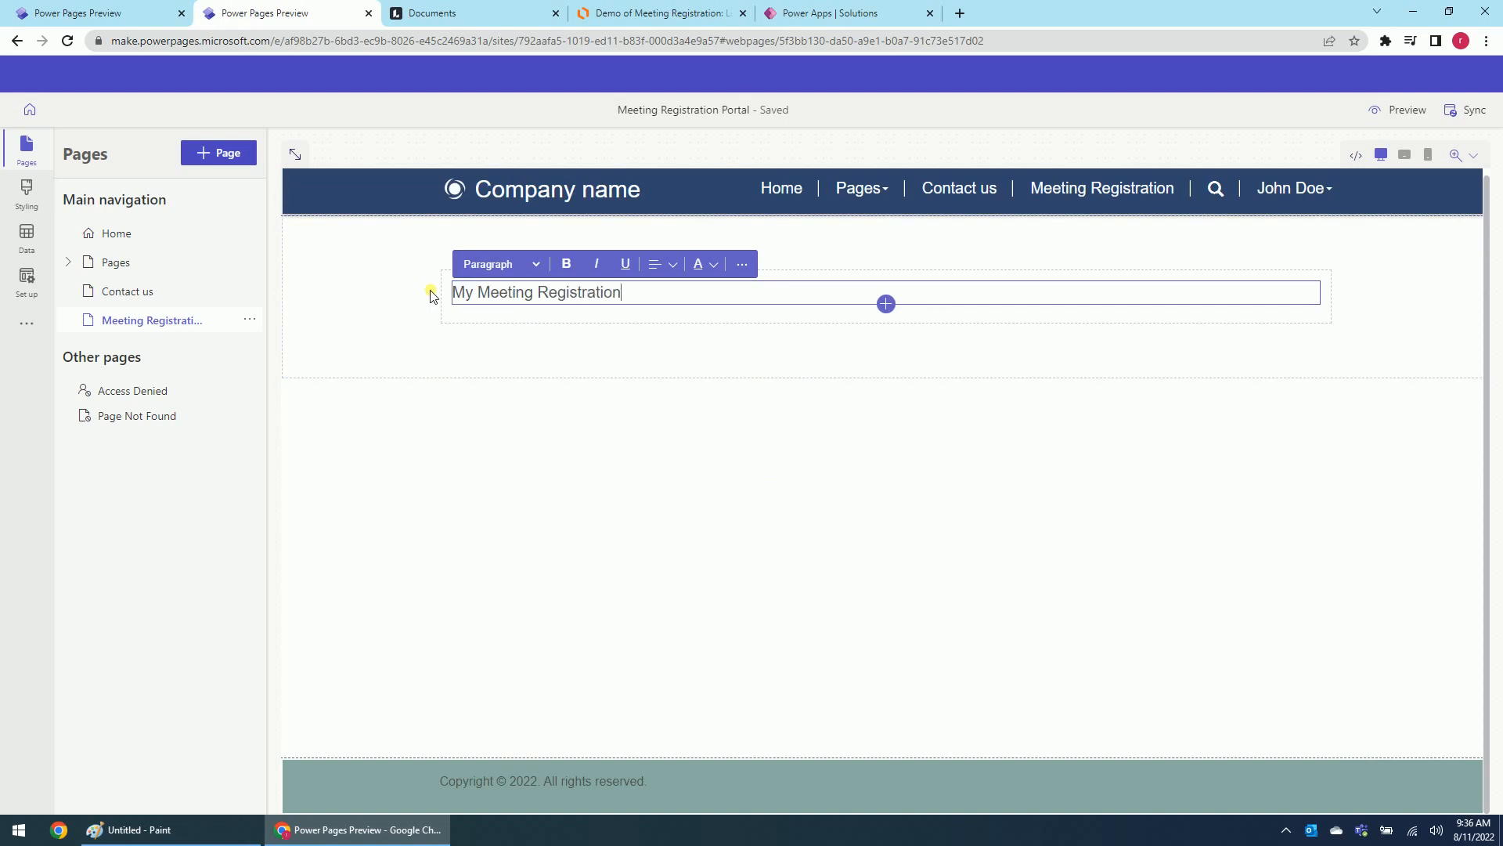
pyautogui.moveTo(629, 294); pyautogui.dragTo(449, 292)
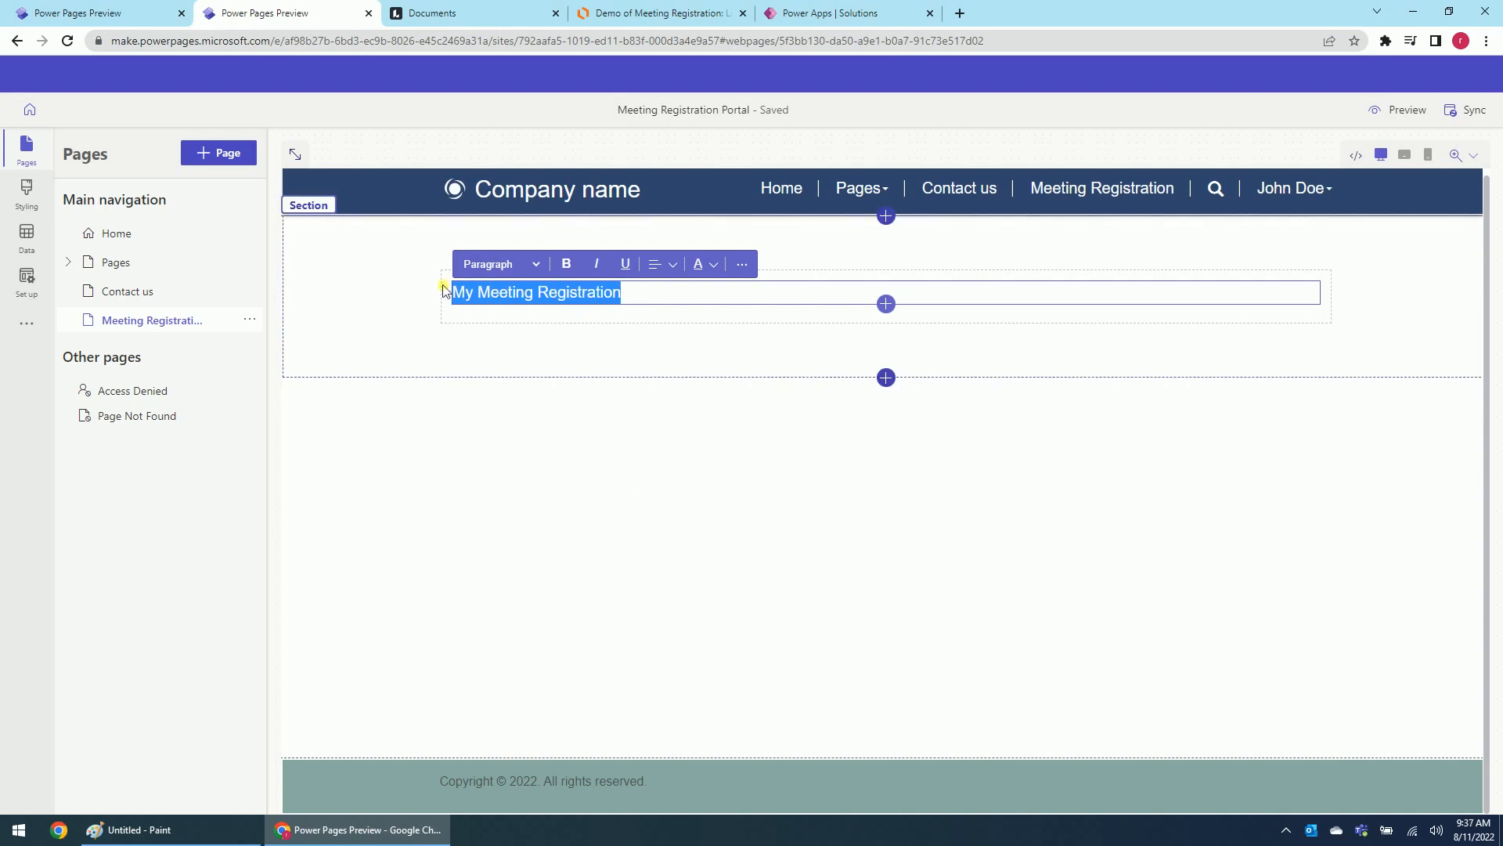
pyautogui.click(513, 264)
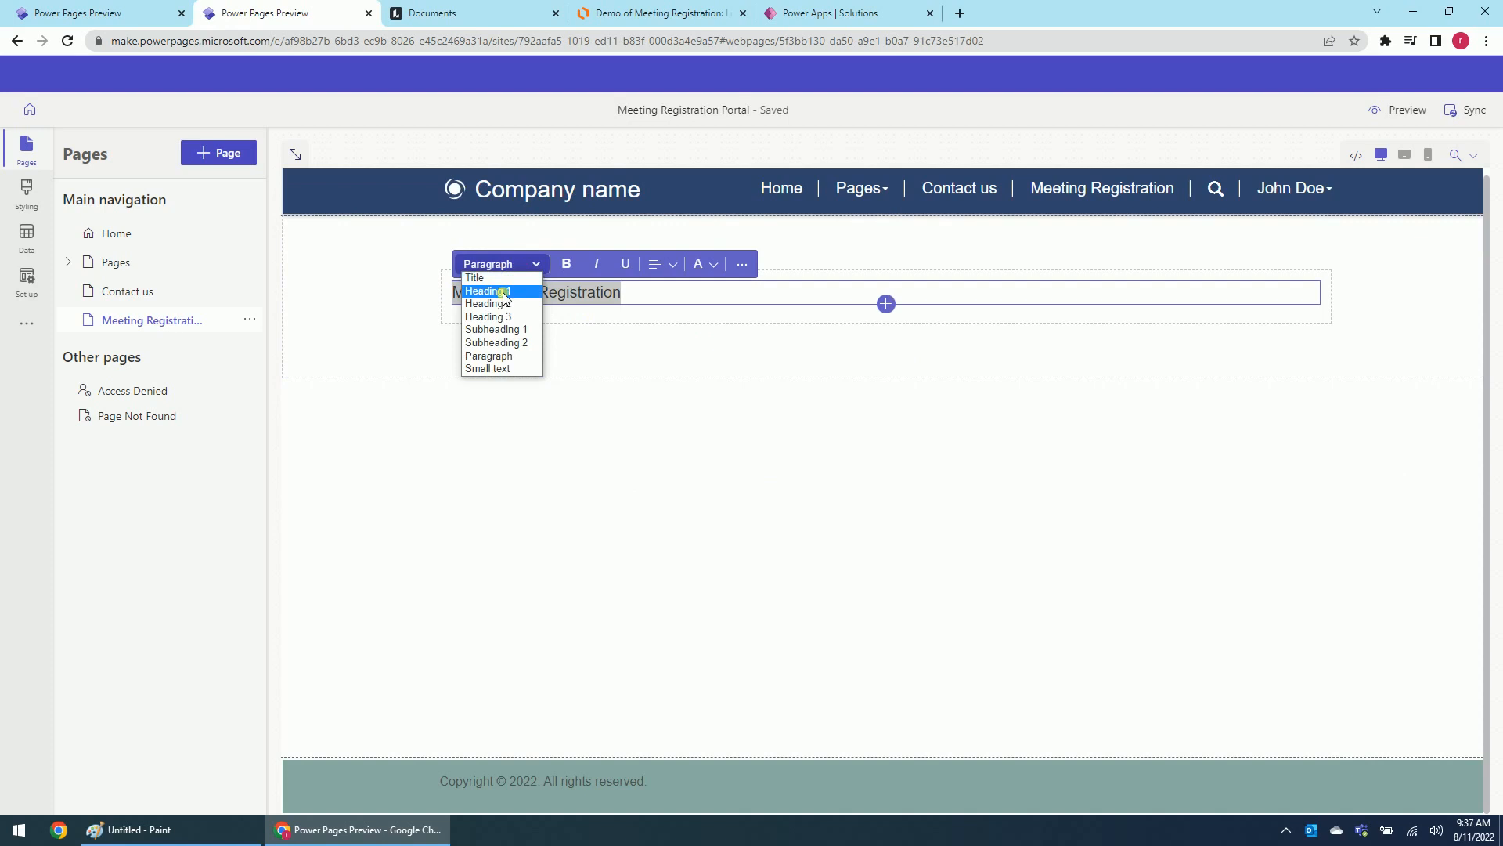
pyautogui.click(502, 292)
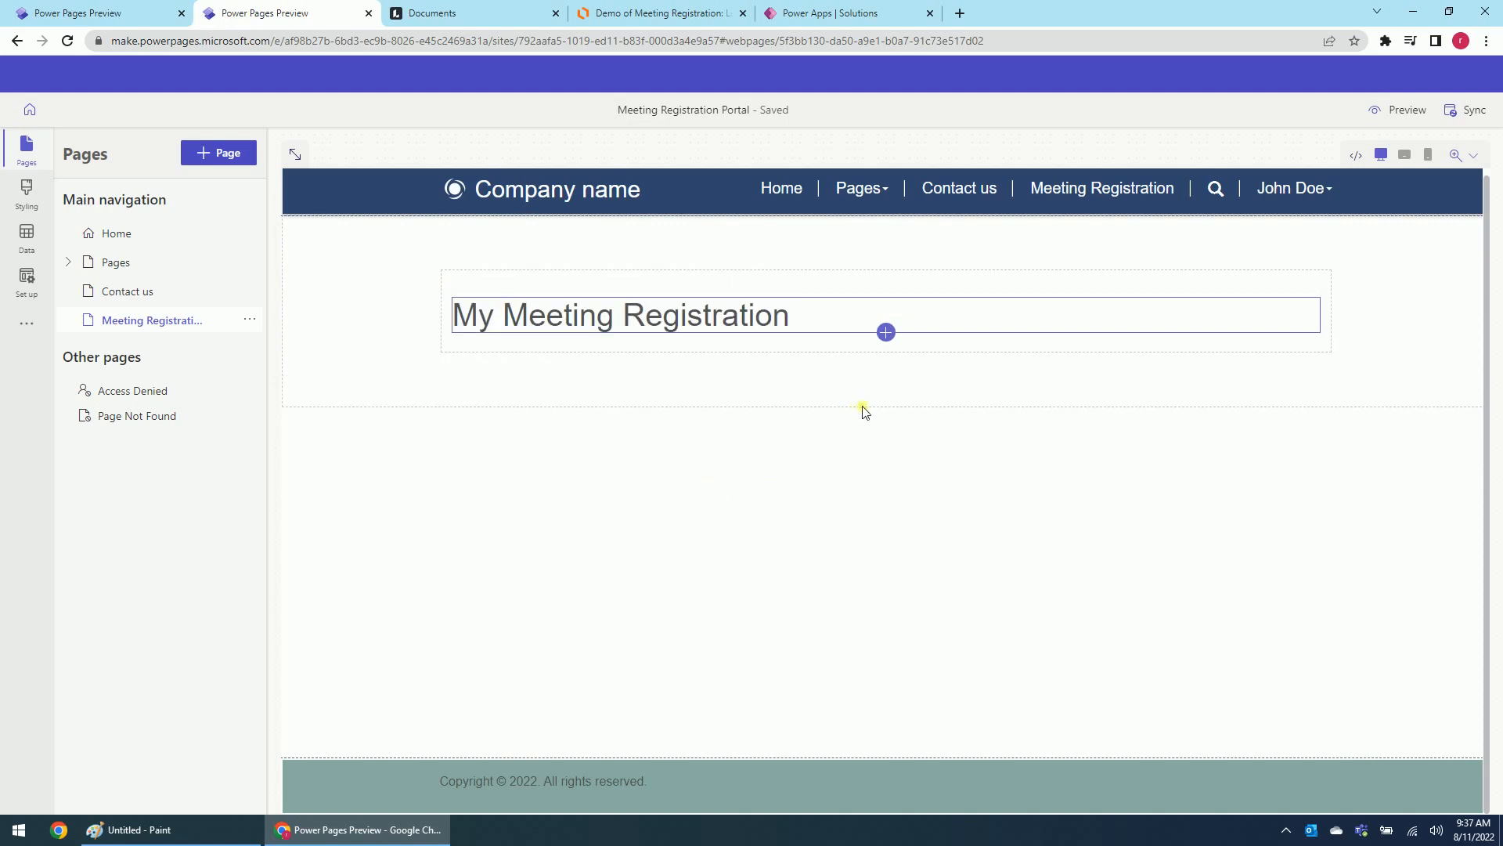
pyautogui.click(761, 454)
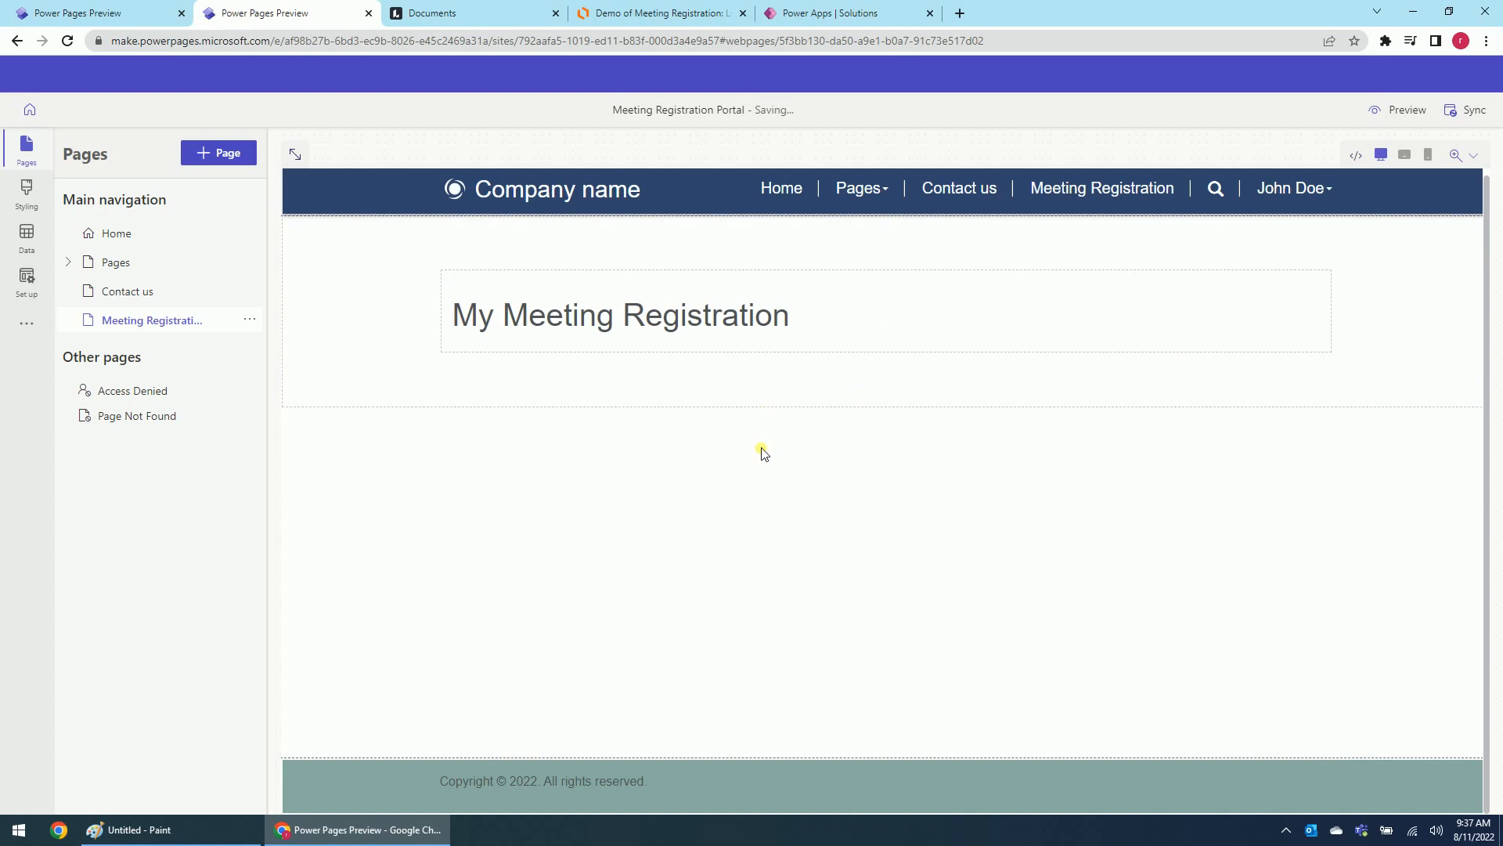
# Add a one-column section below the heading section and place an unconfigured List component in it
pyautogui.moveTo(766, 391)
pyautogui.click(885, 406)
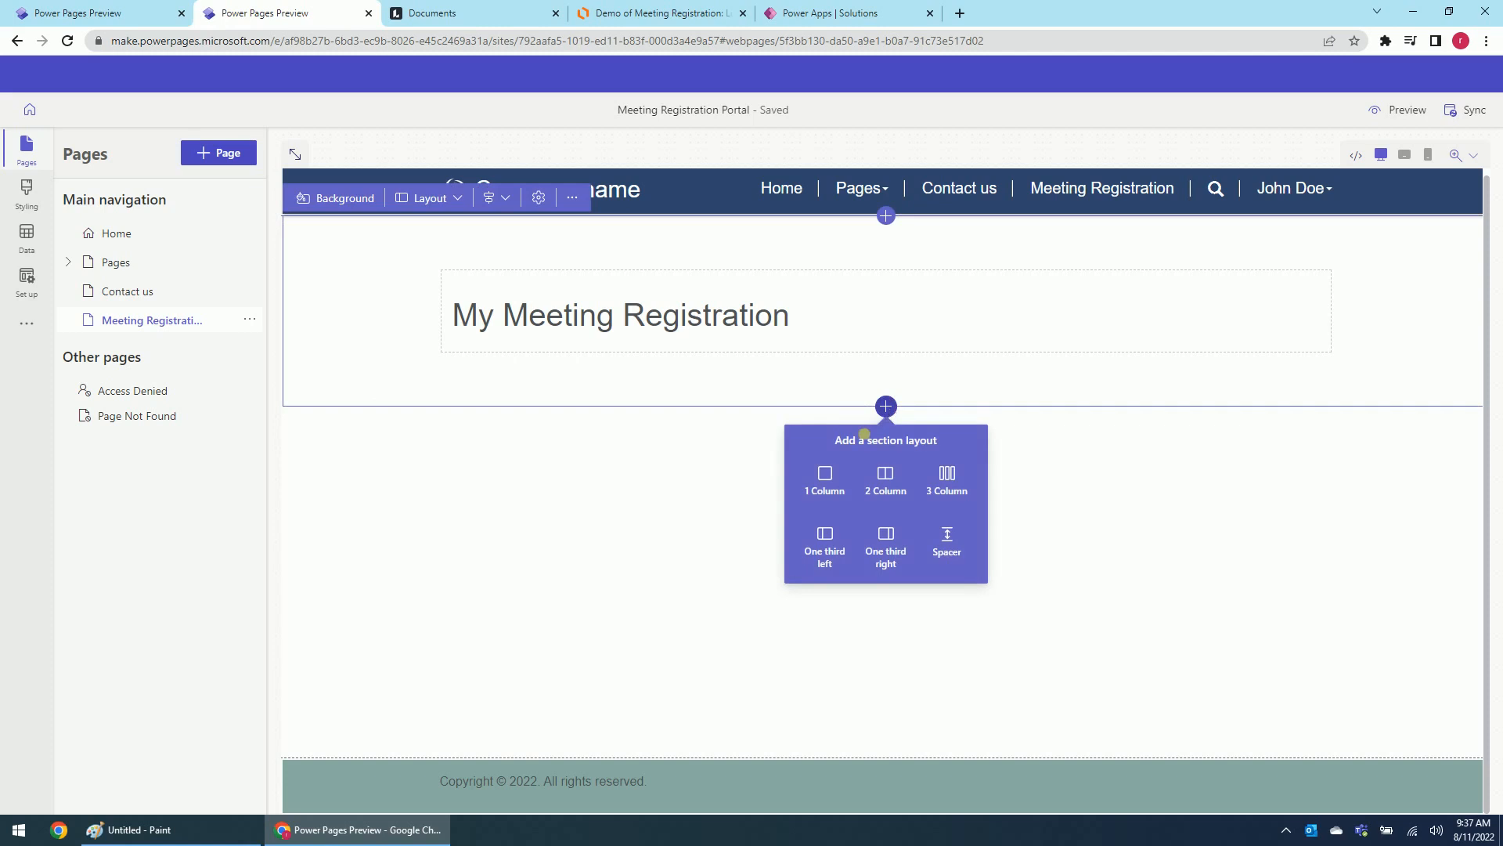
pyautogui.click(817, 484)
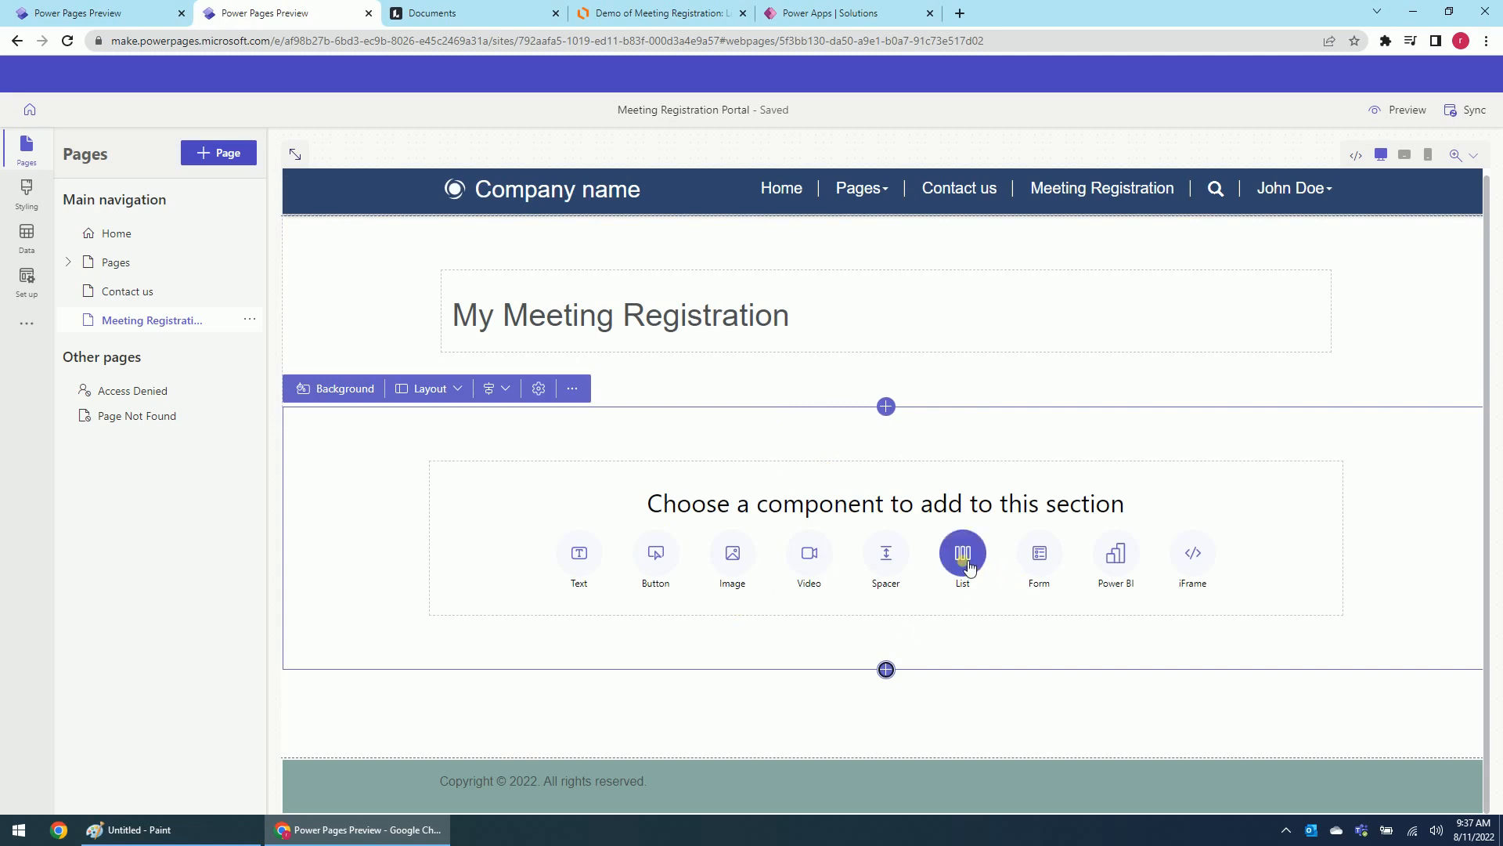
pyautogui.click(969, 563)
pyautogui.click(968, 564)
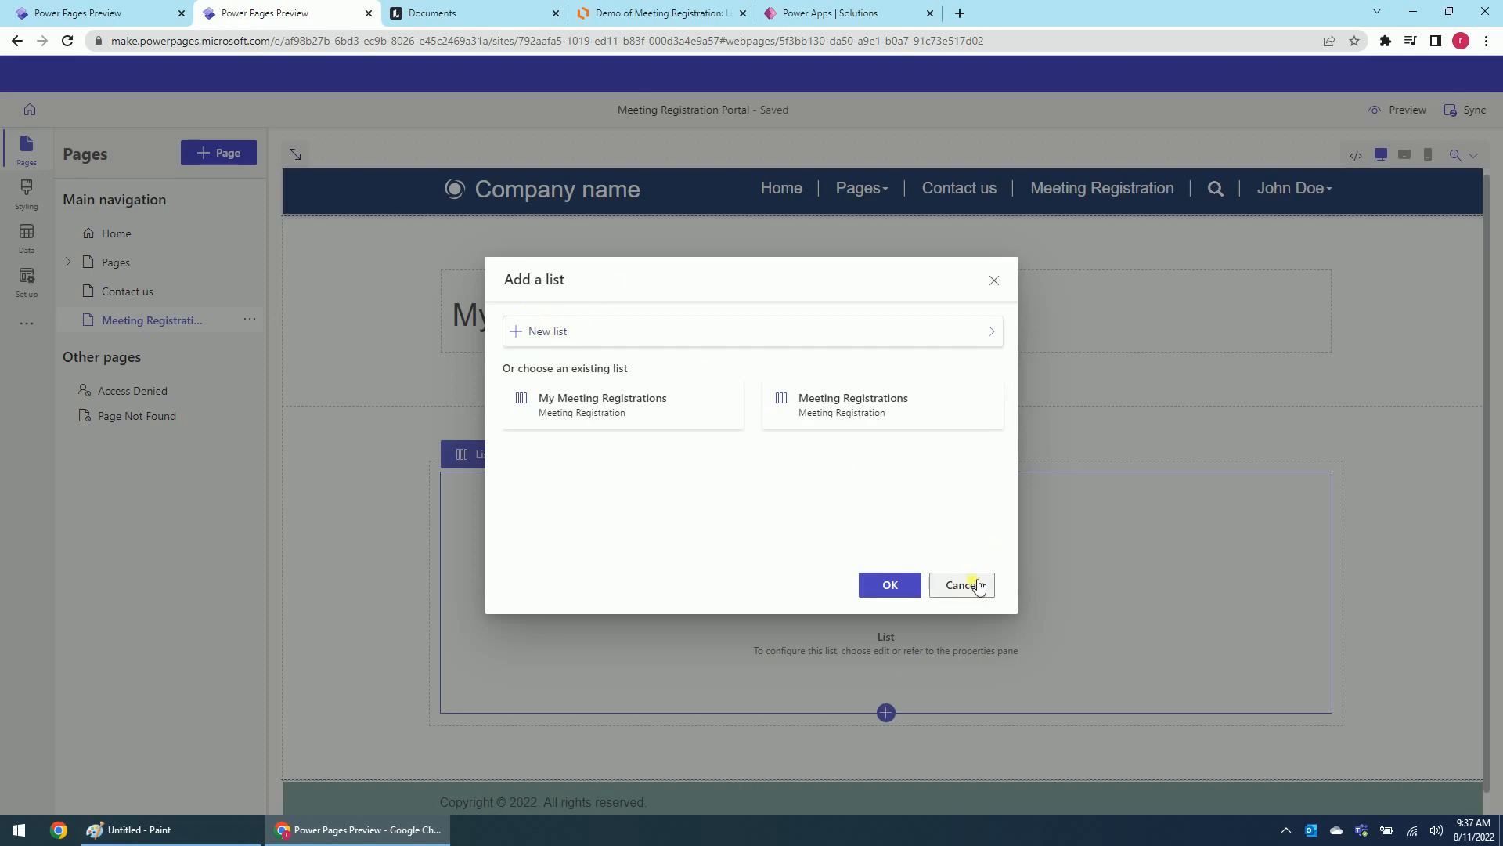
pyautogui.click(905, 386)
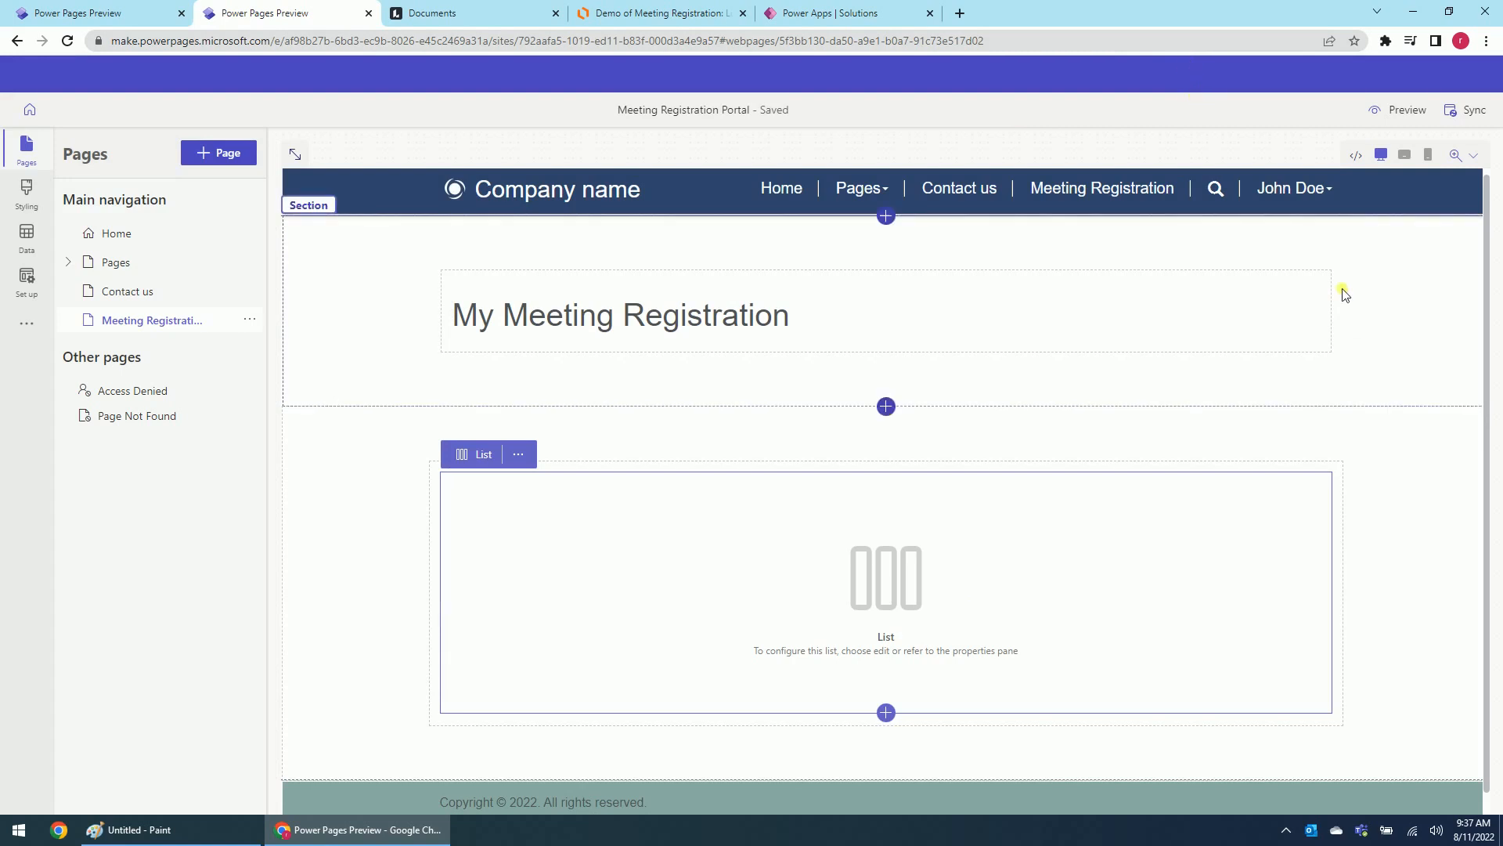
# Preview the Meeting Registration page at desktop size and sign in to the portal through Azure AD
pyautogui.click(1414, 115)
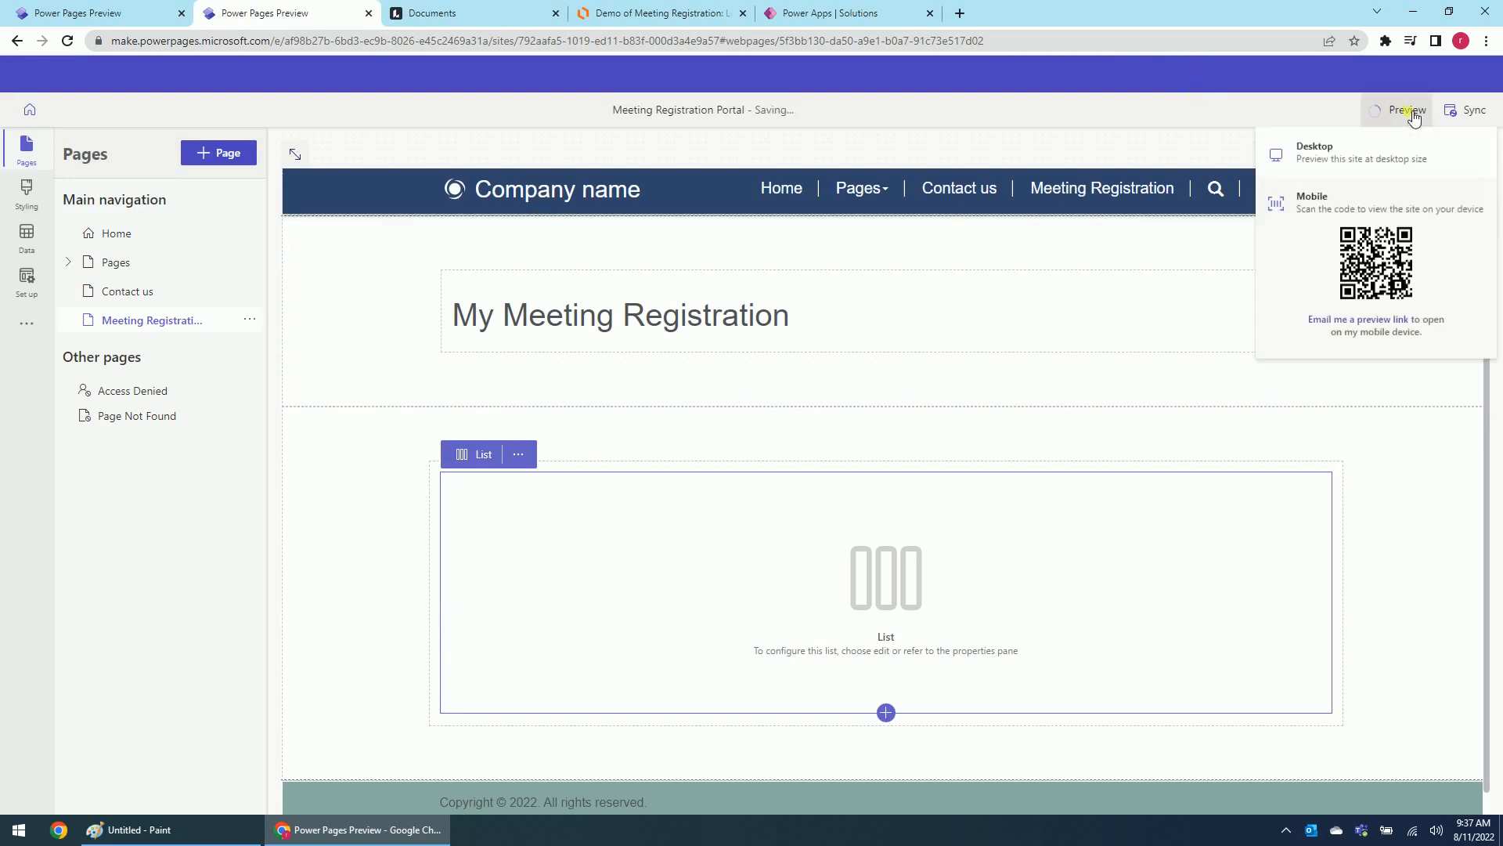
pyautogui.click(1377, 163)
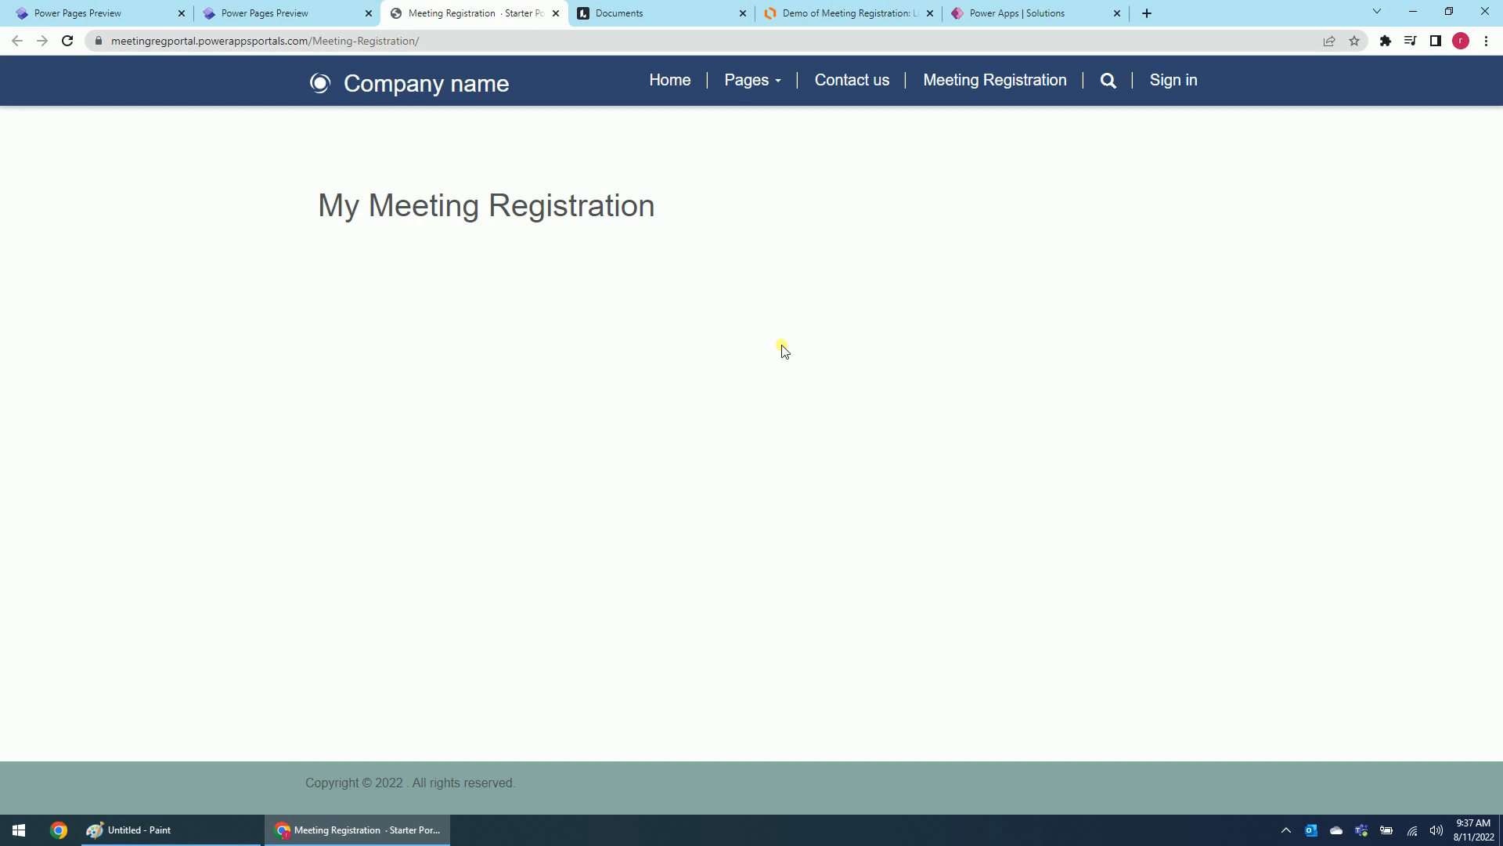
pyautogui.click(1189, 84)
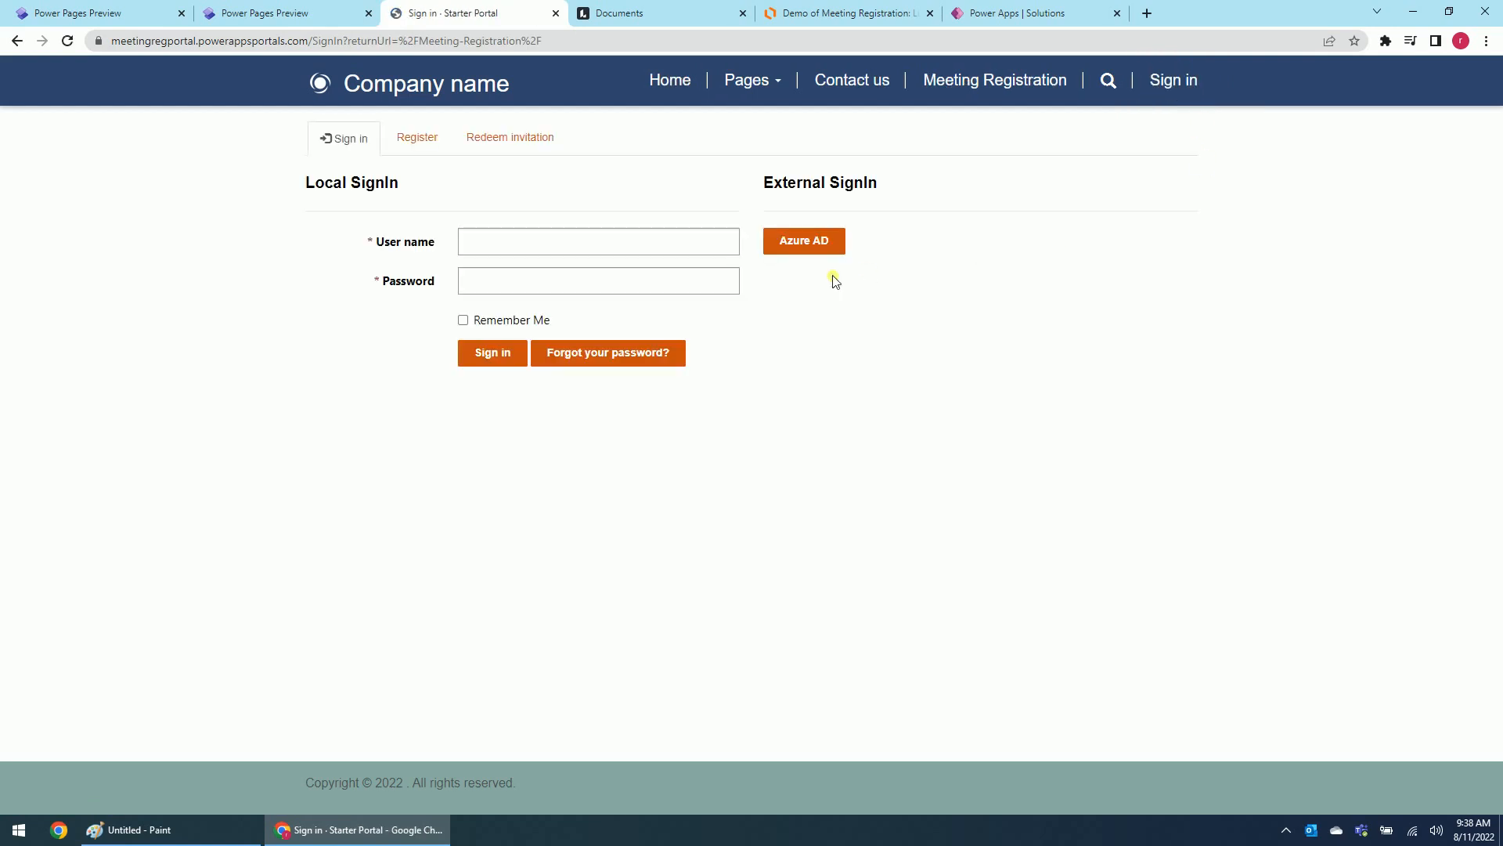
pyautogui.click(803, 246)
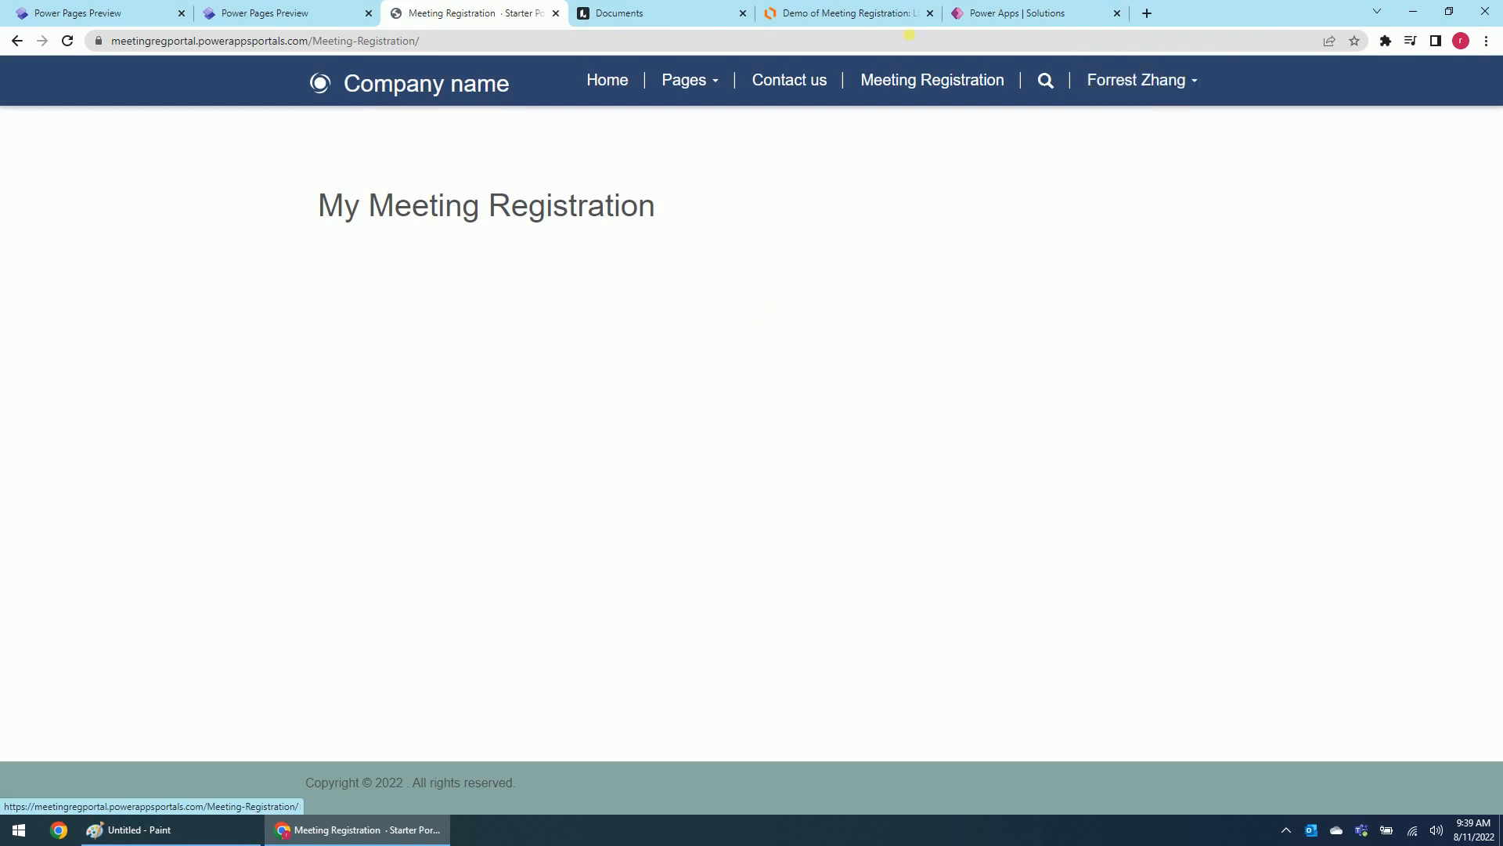
# Switch to Power Apps and open the forms of the Meeting Registration table in the Meeting Registration solution
pyautogui.click(980, 20)
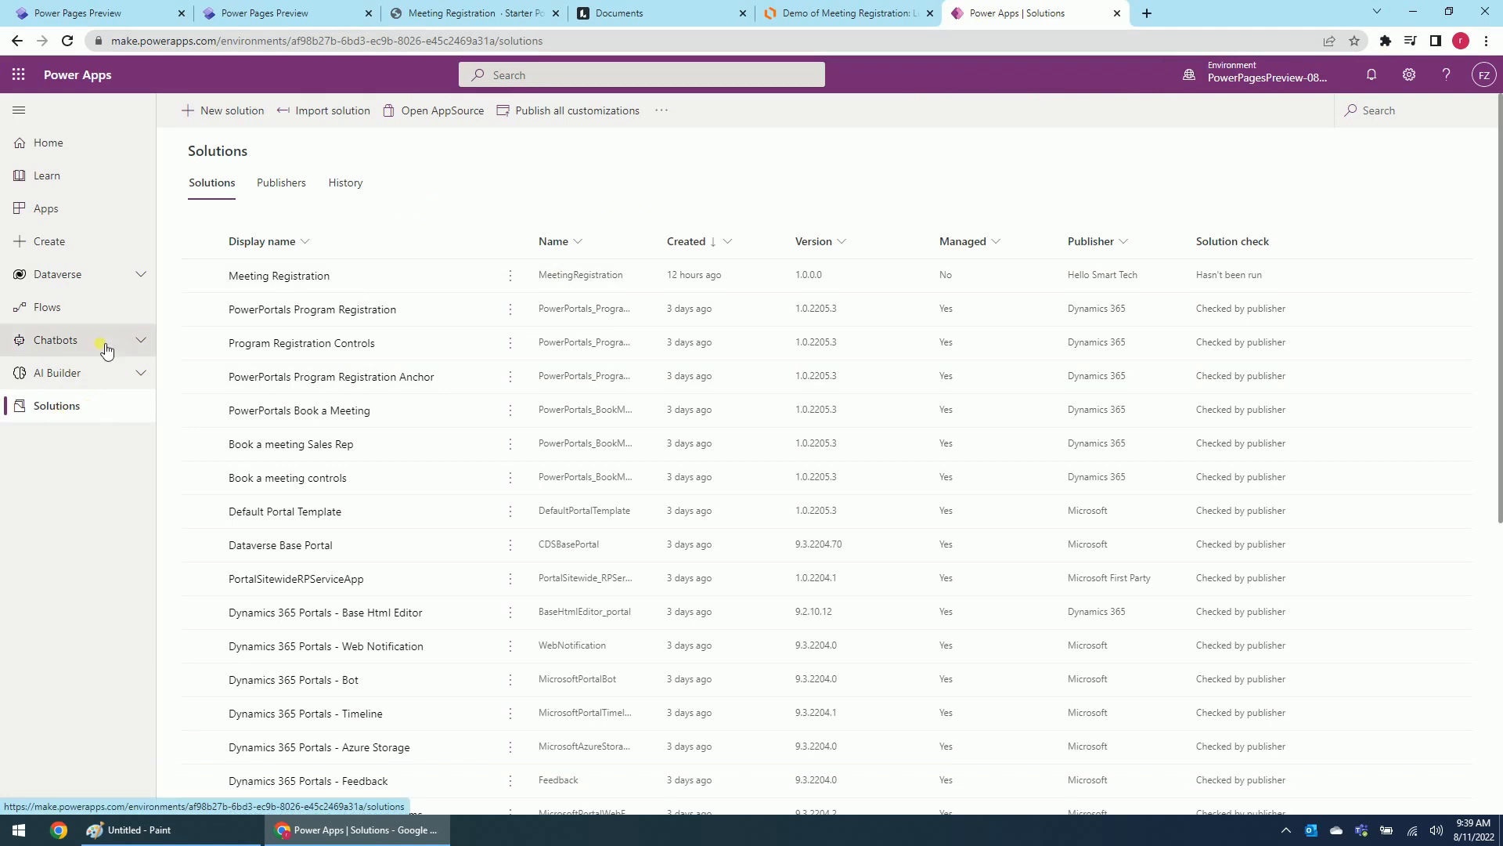
pyautogui.click(298, 278)
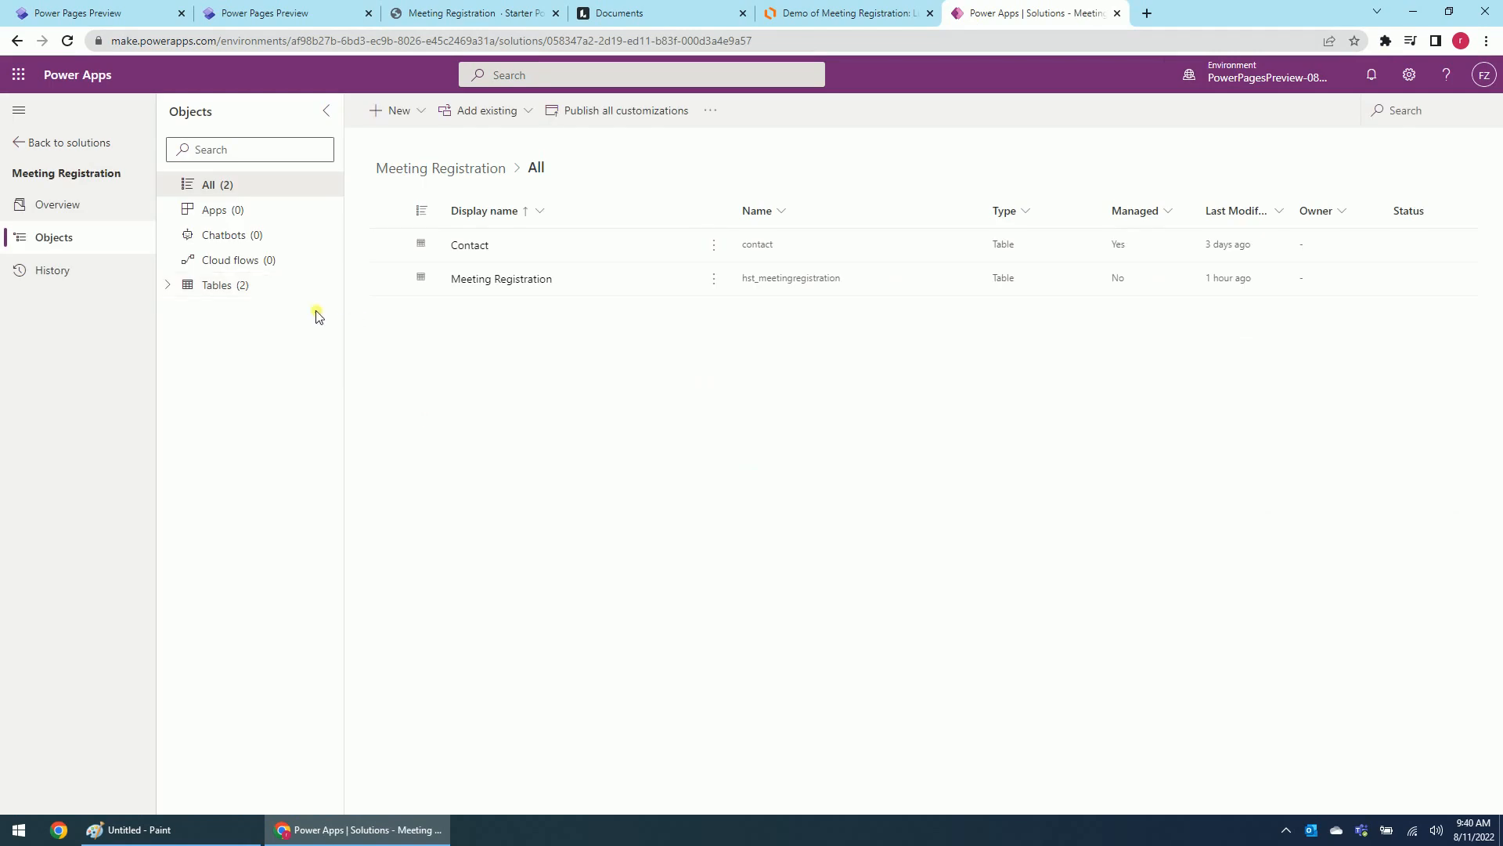
pyautogui.click(522, 283)
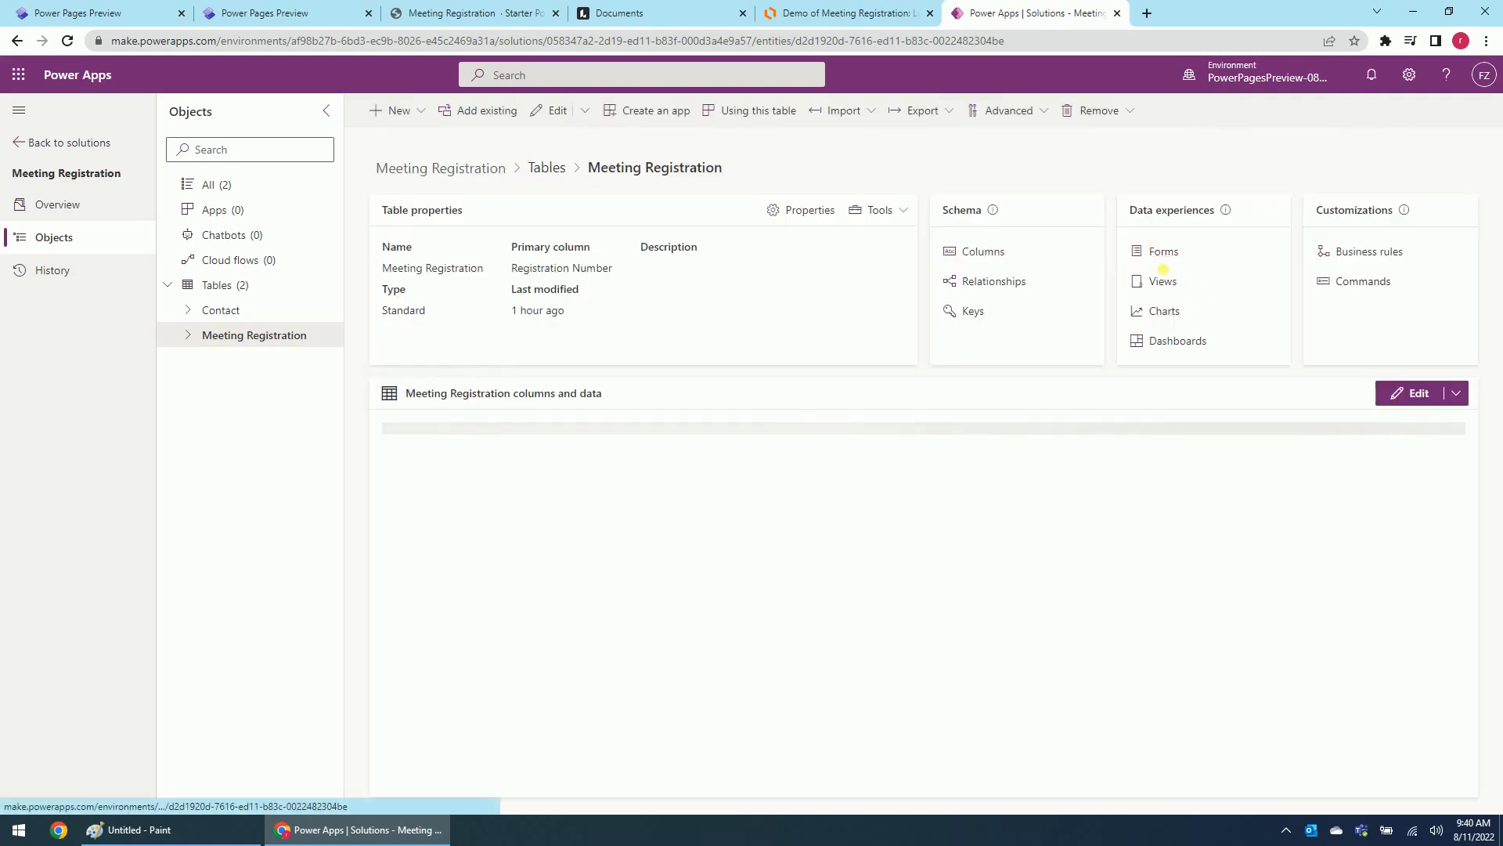
pyautogui.click(1165, 253)
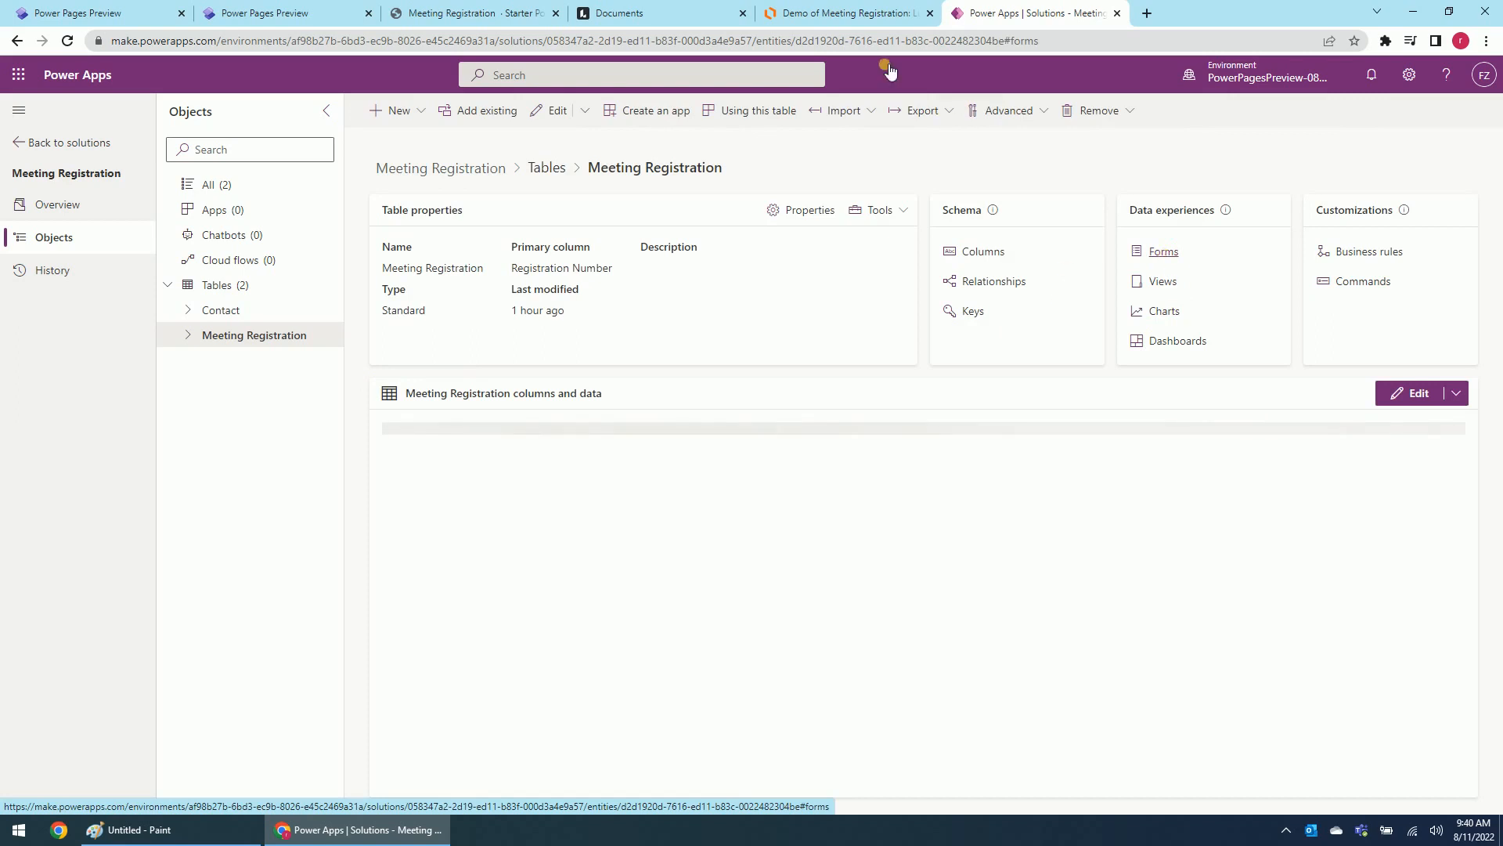
# Check the Meeting Registration process flow and entity diagram in Lucidchart, returning to the table's forms in Power Apps
pyautogui.click(828, 14)
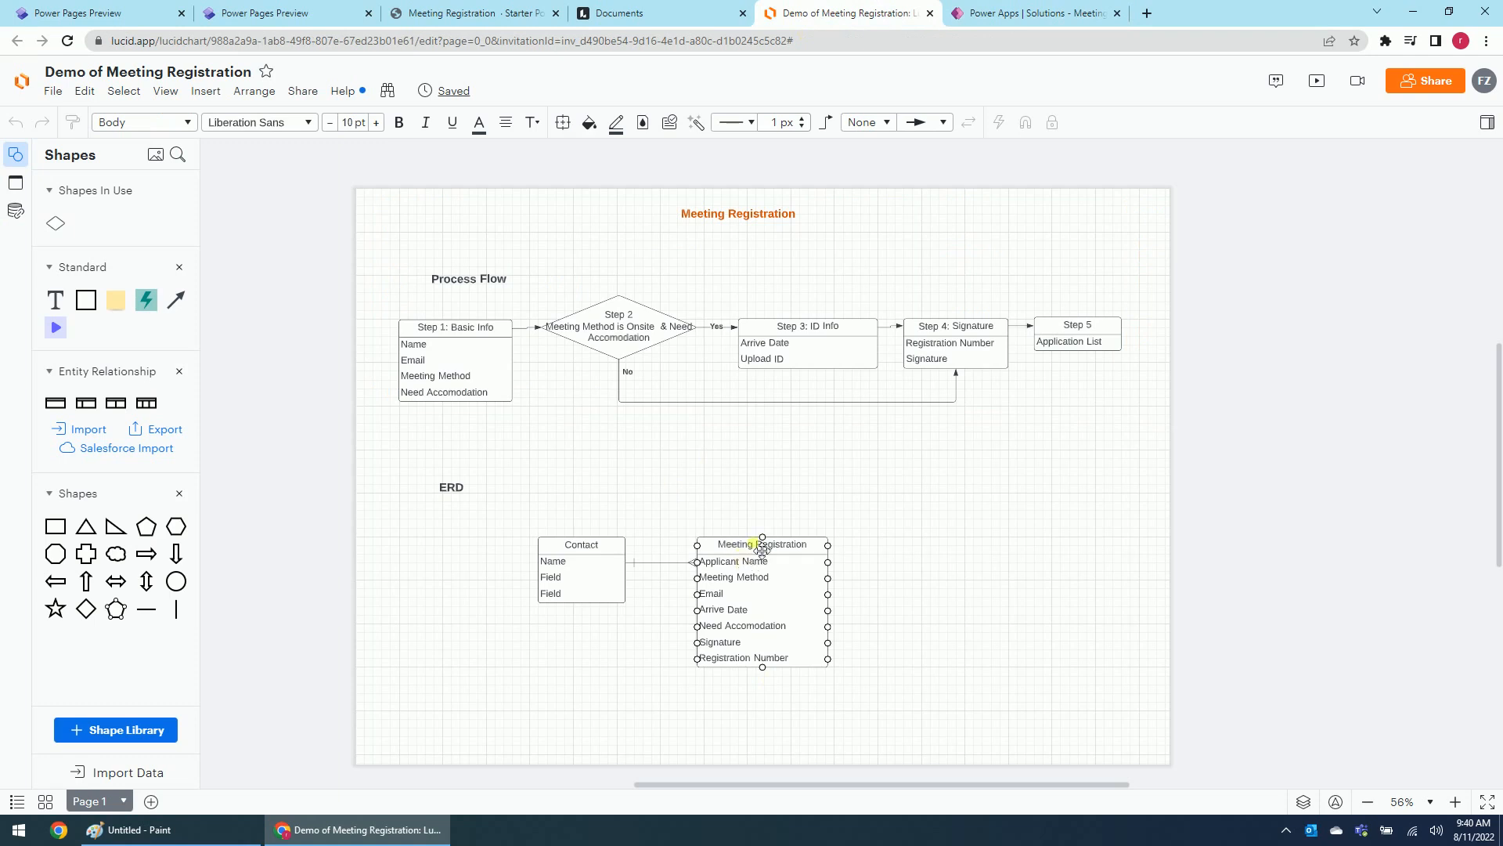
pyautogui.click(768, 493)
pyautogui.click(1016, 13)
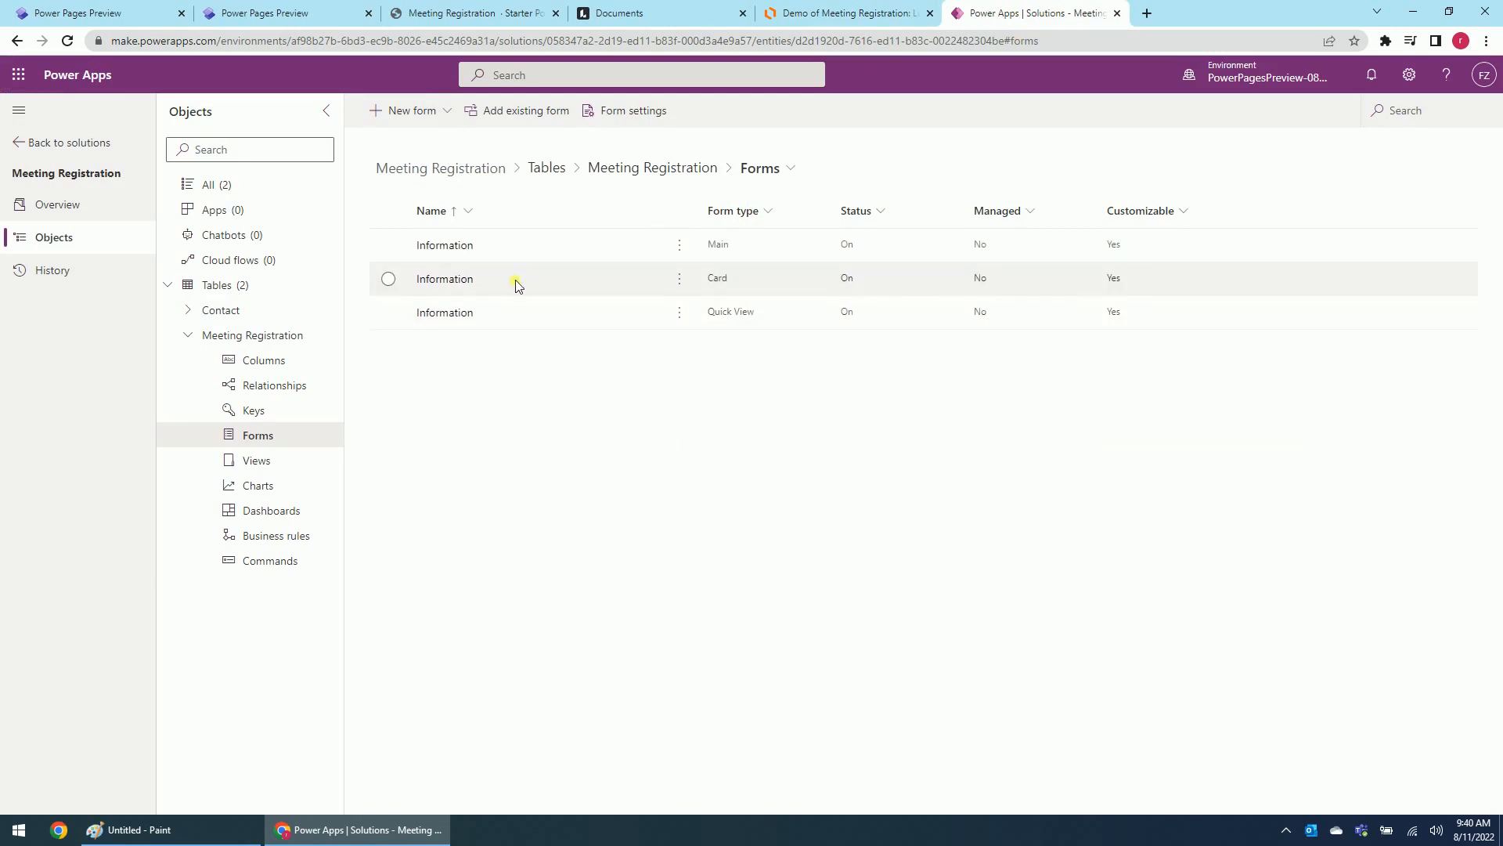
# Open the Meeting Registration table's main Information form, and check the portal's SharePoint integration setup in the Power Apps portals admin center
pyautogui.click(443, 246)
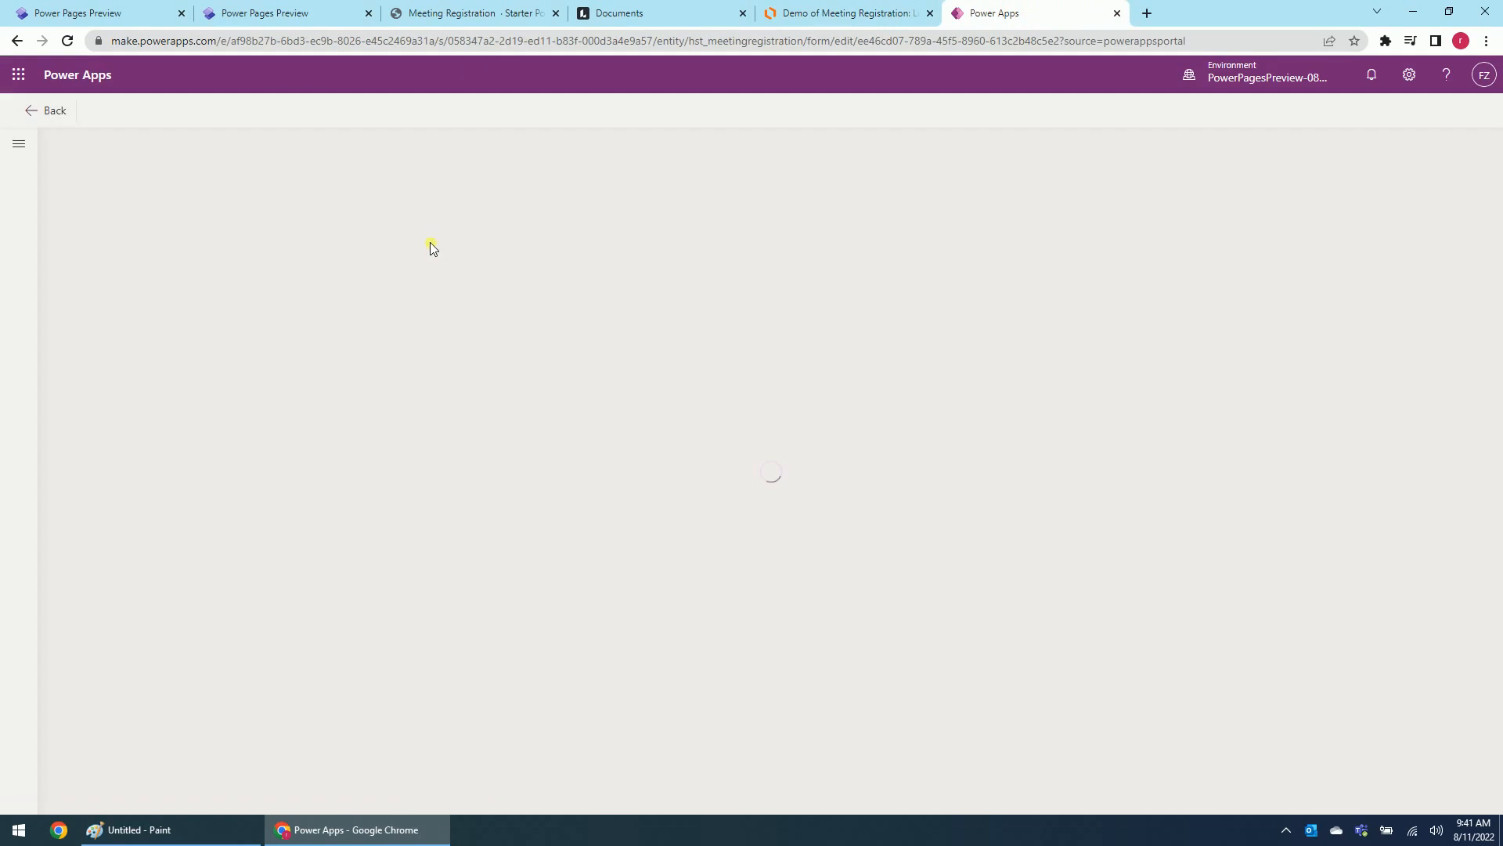
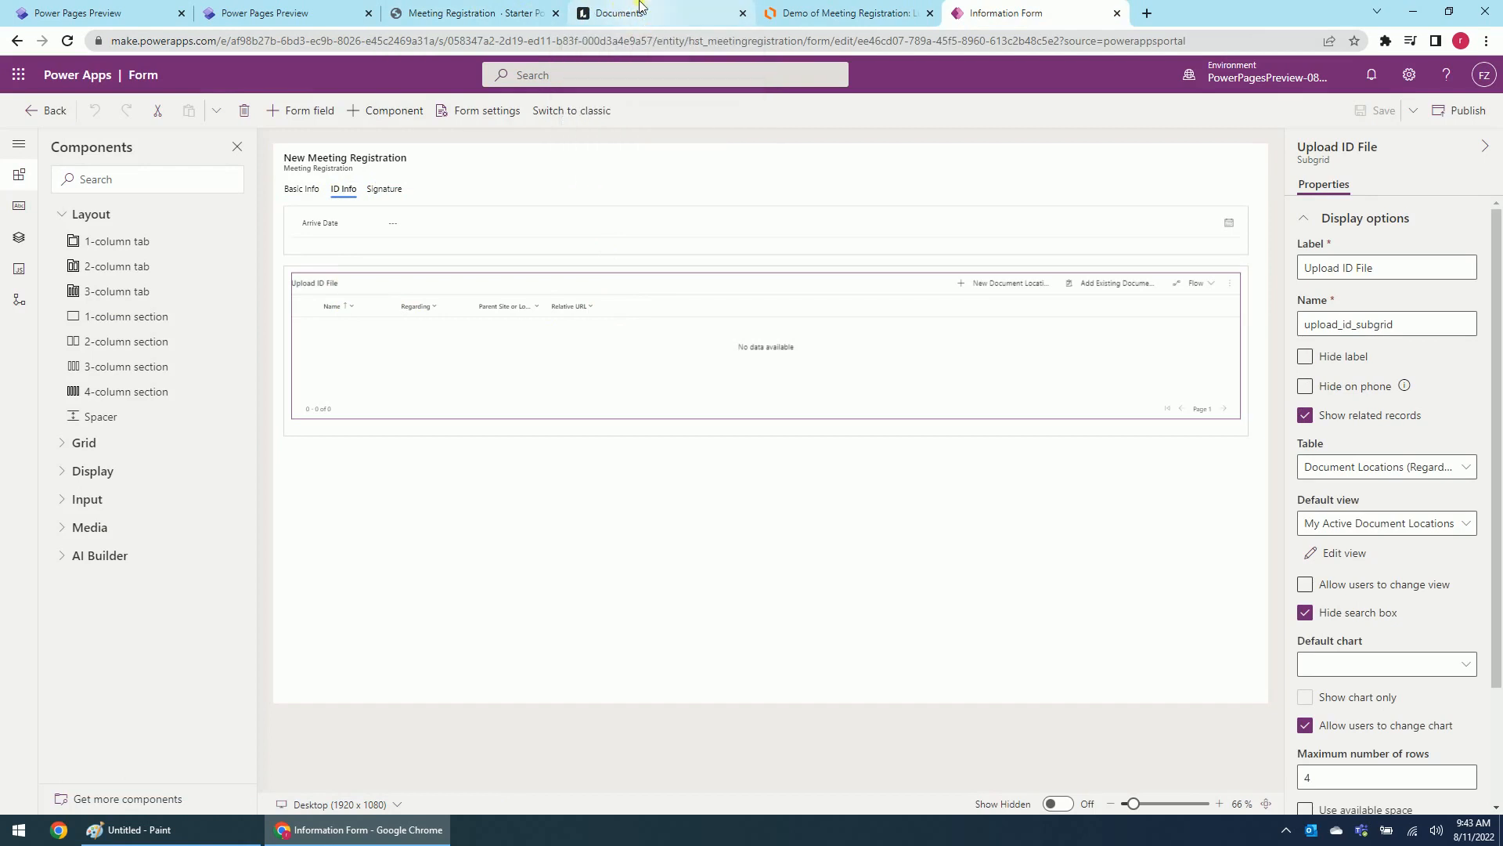
pyautogui.click(245, 12)
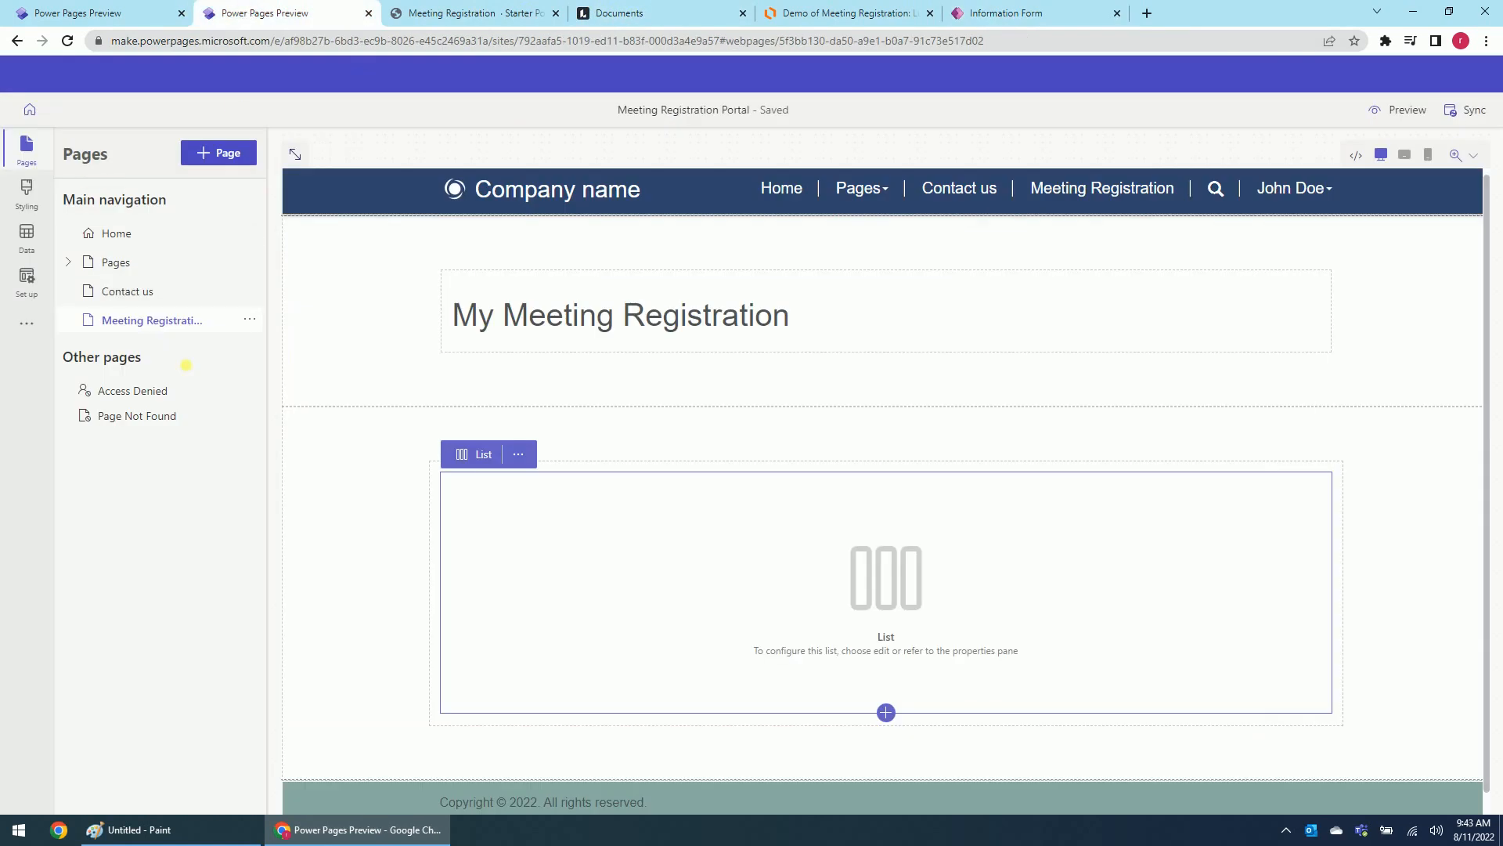
pyautogui.click(28, 323)
pyautogui.click(35, 279)
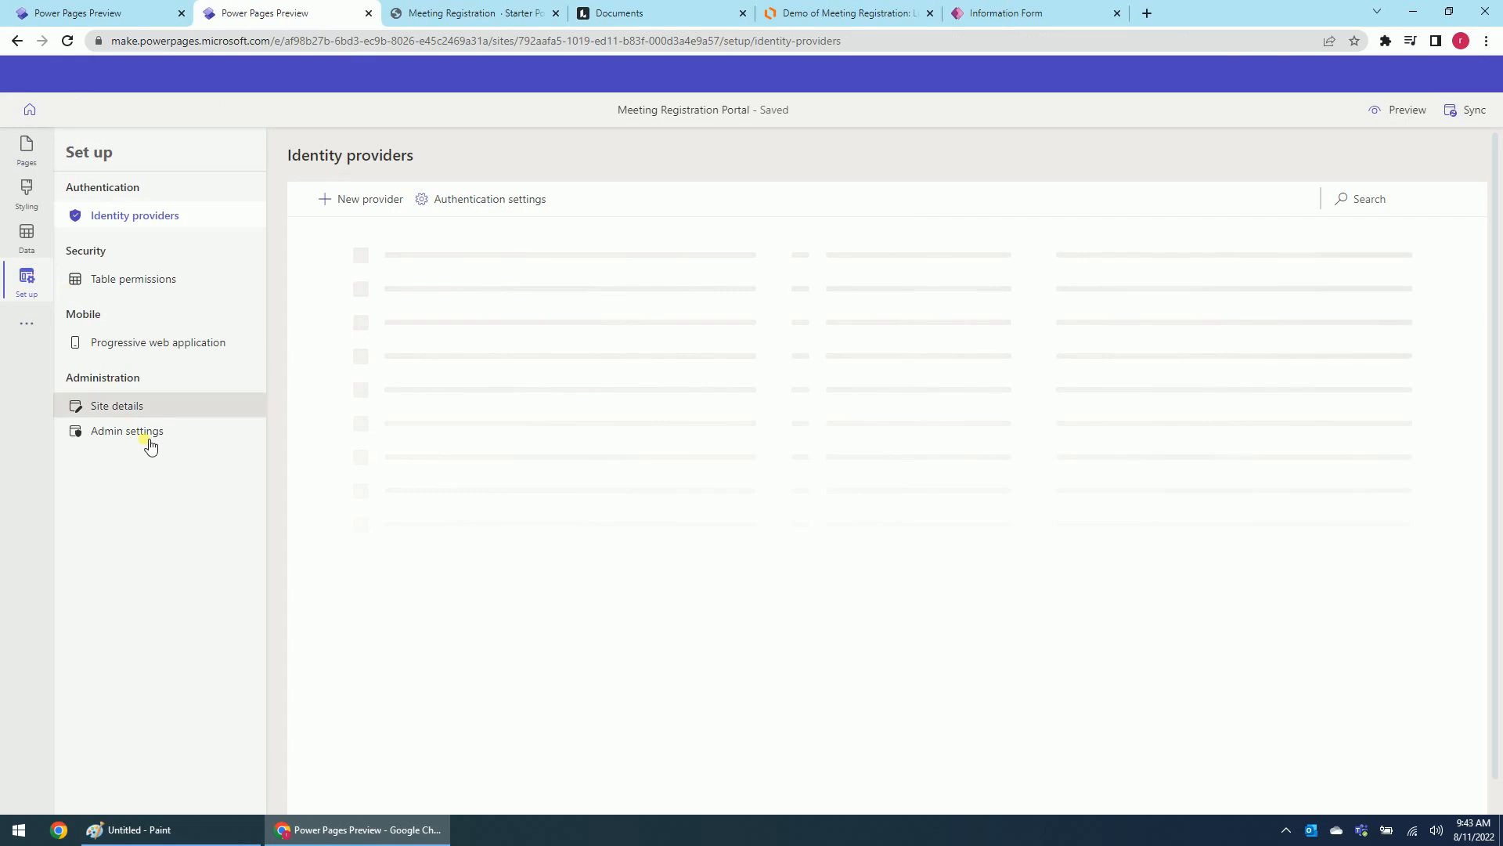
pyautogui.click(150, 443)
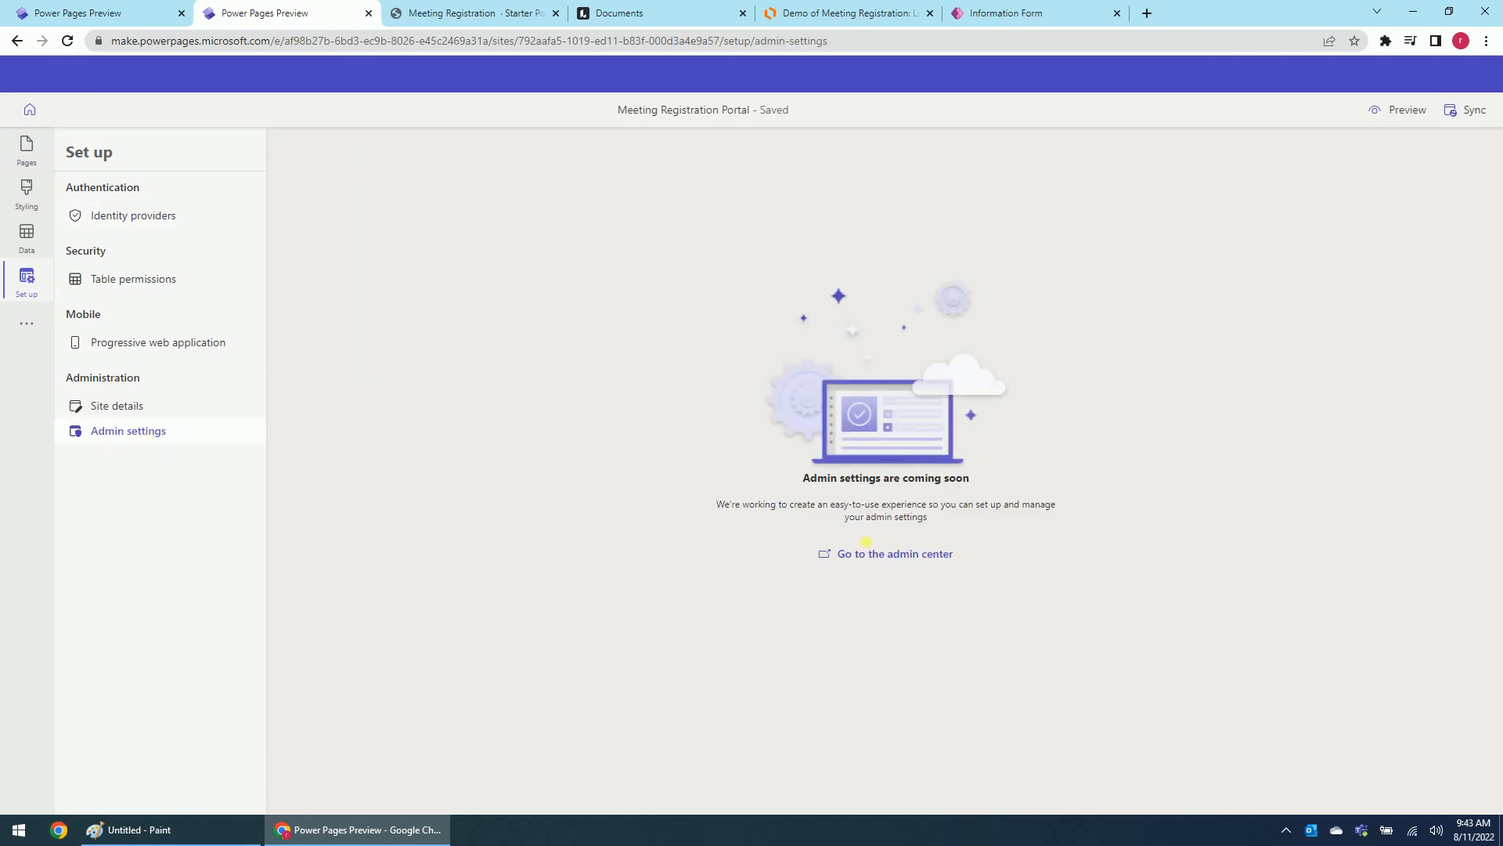
pyautogui.click(873, 554)
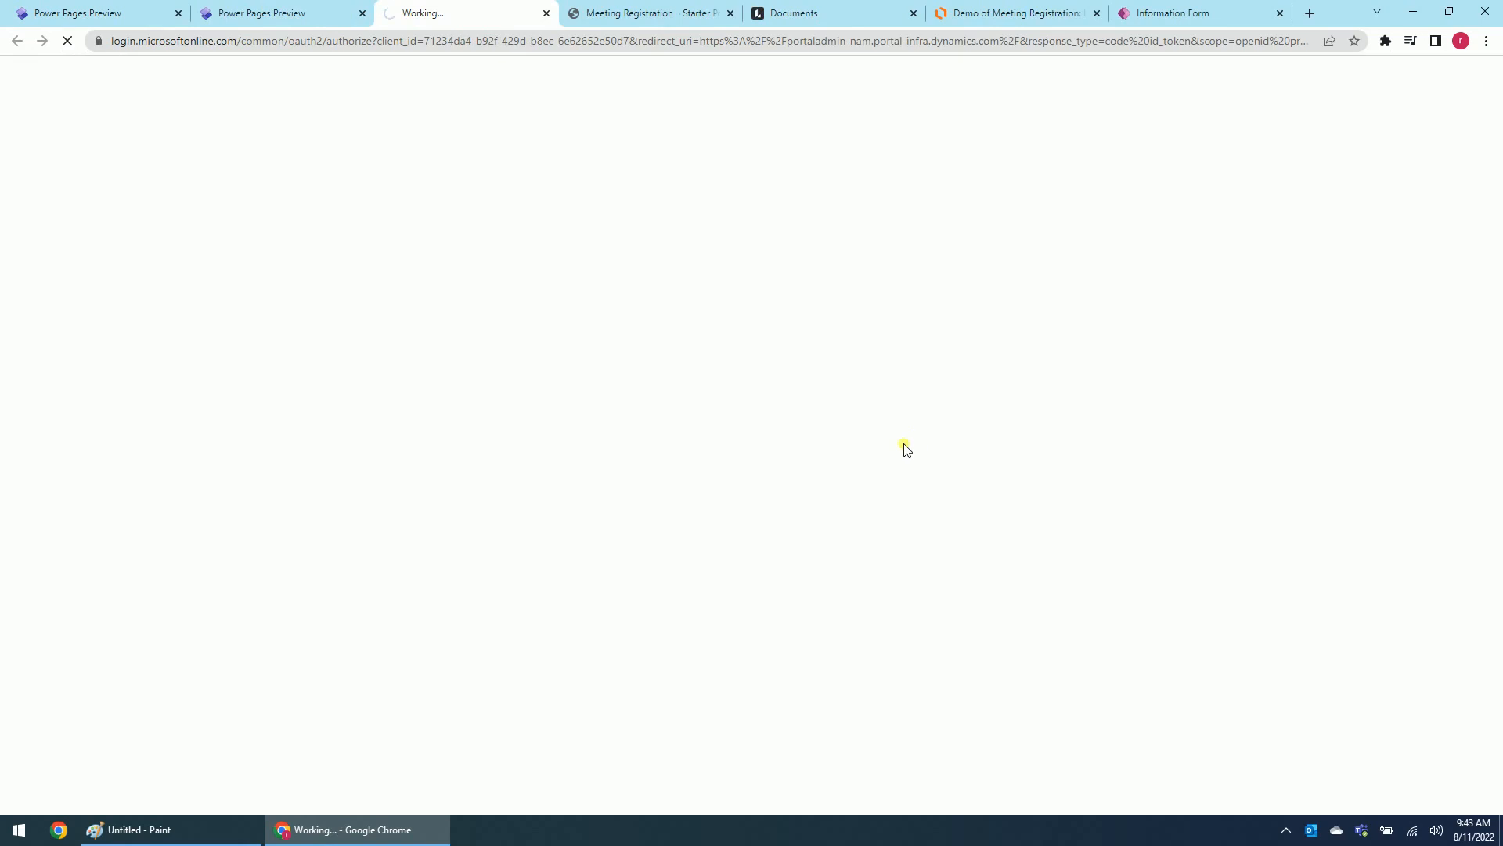
pyautogui.scroll(-1, 245, 317)
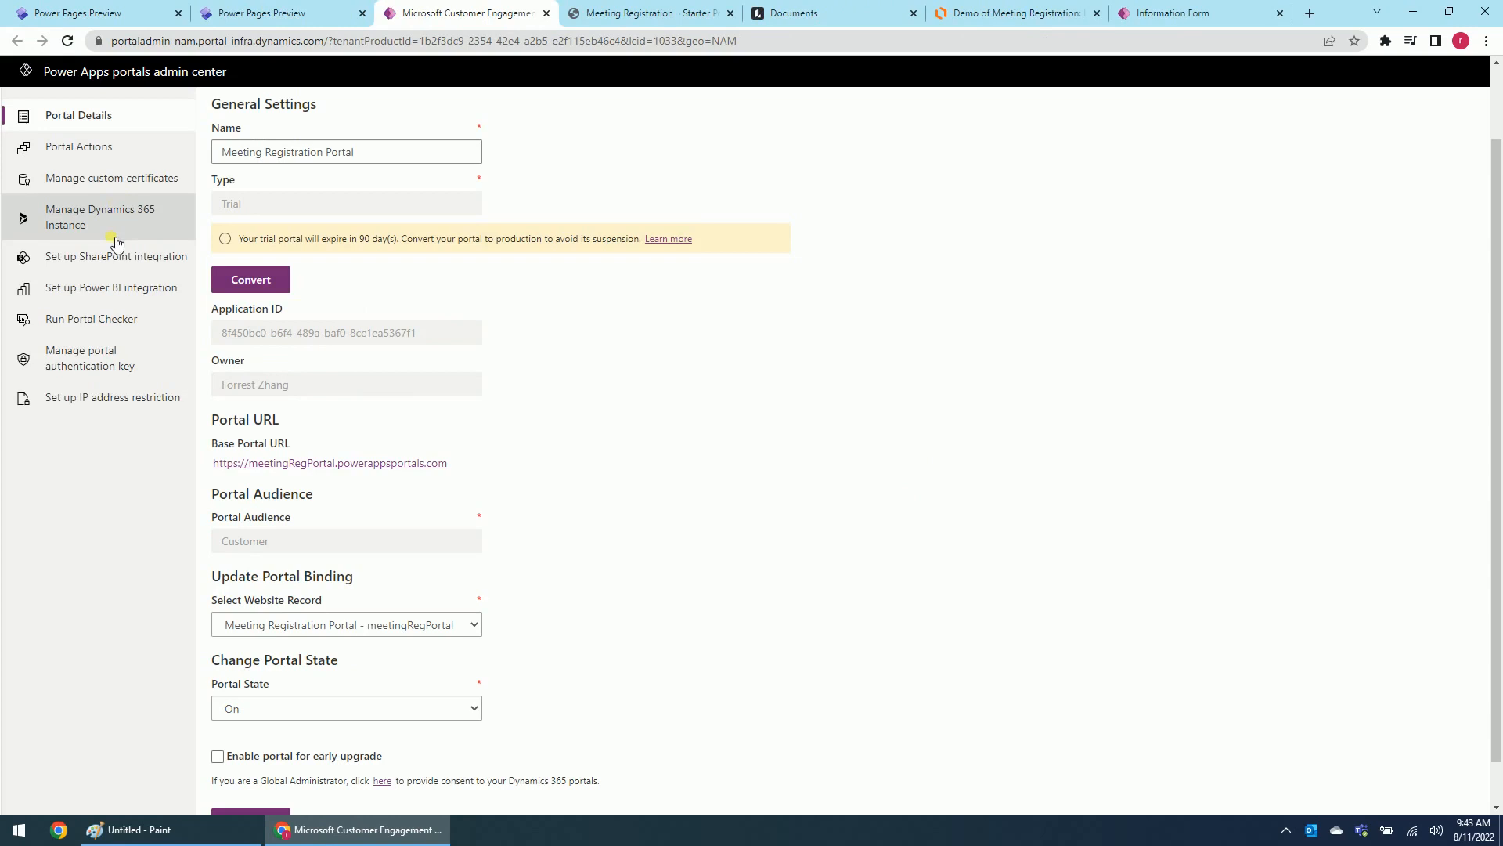
pyautogui.click(105, 253)
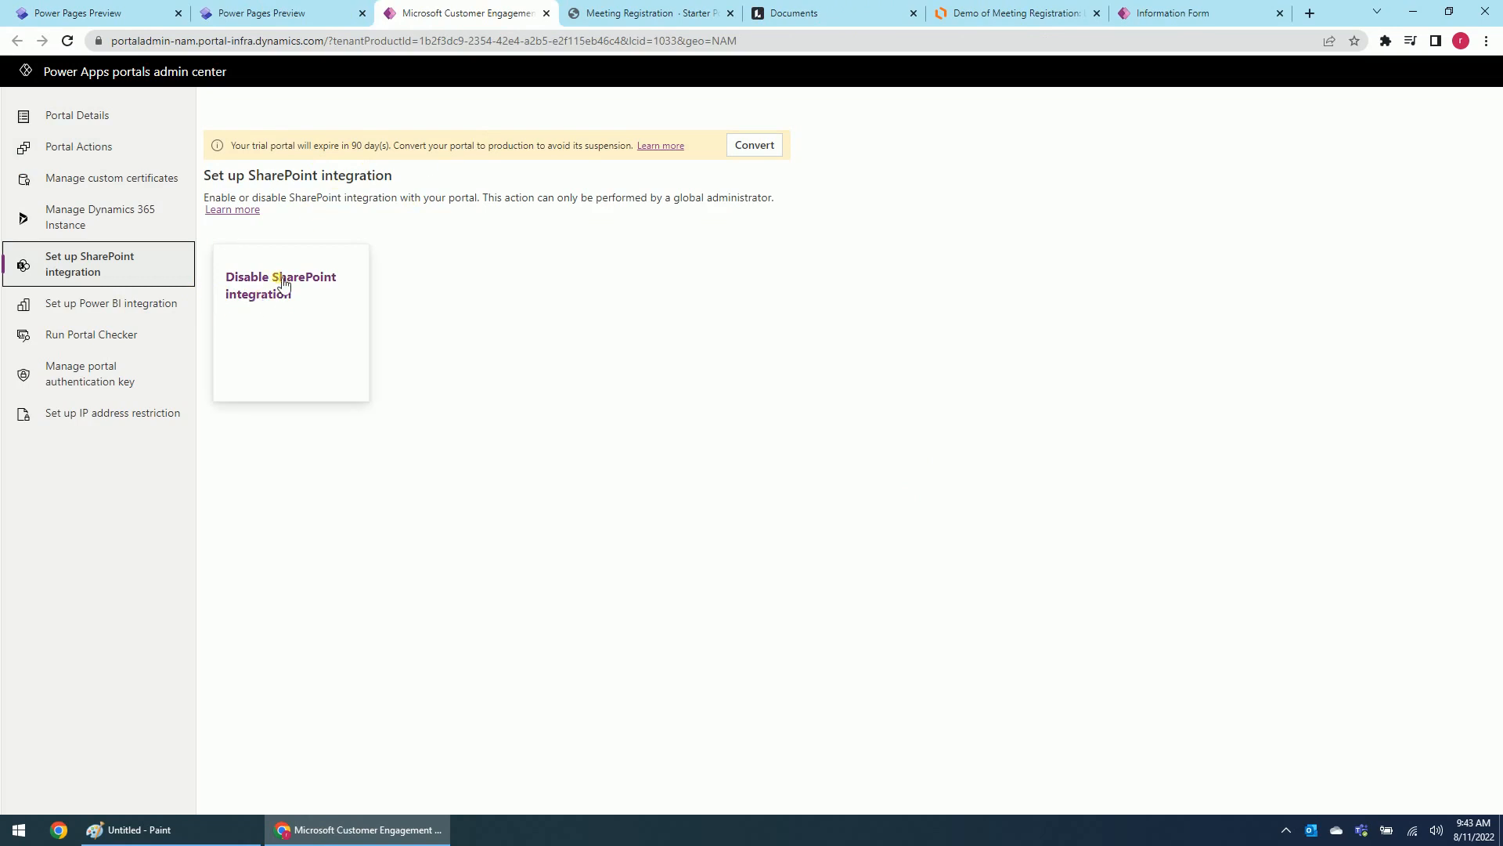
pyautogui.click(546, 13)
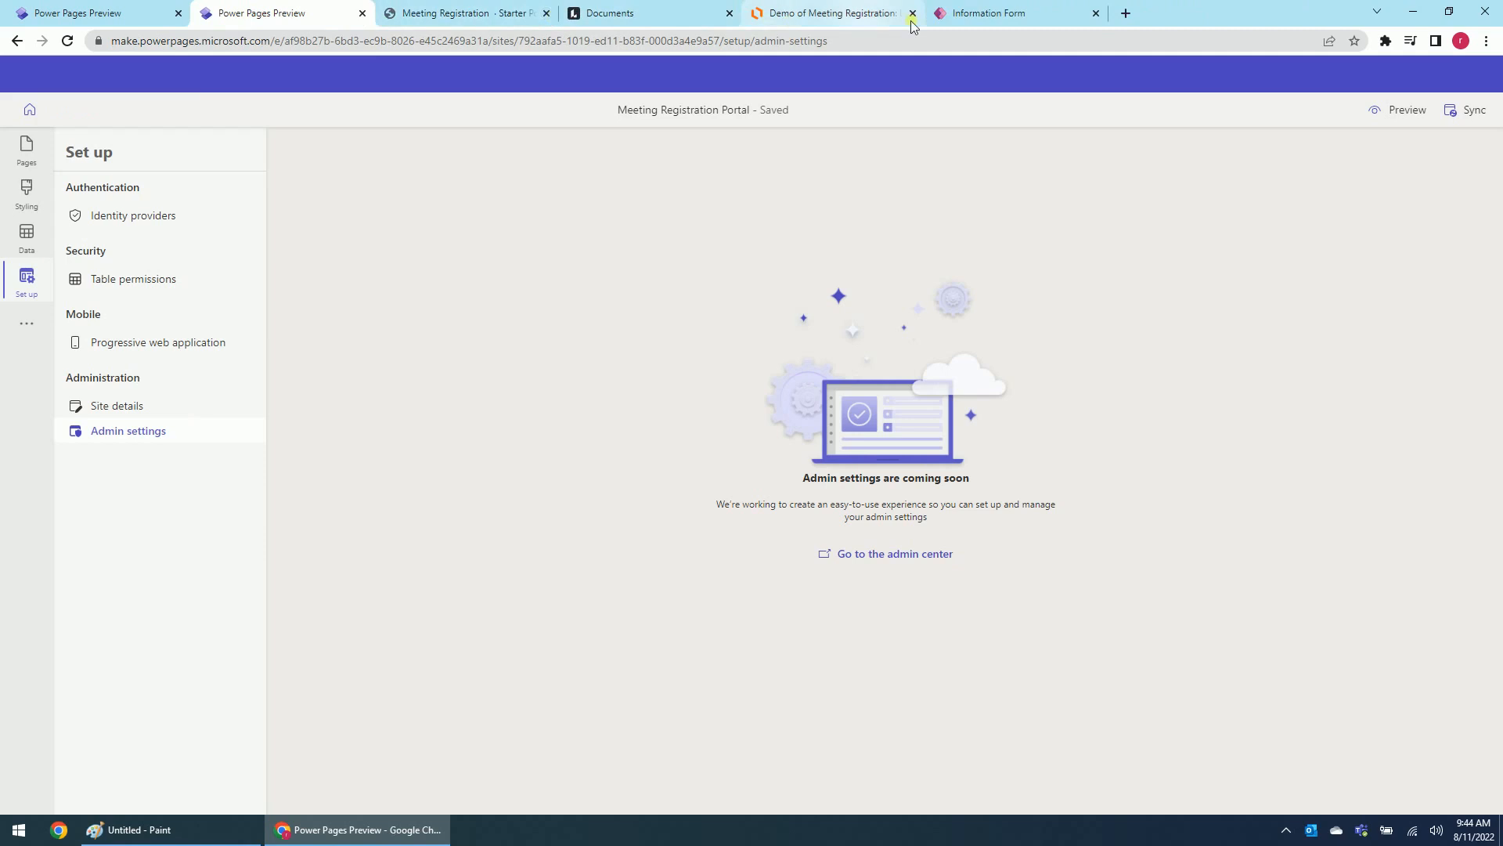
# Switch to Power Apps and open the Document Management Settings wizard through the environment's advanced settings in Dynamics 365
pyautogui.click(1026, 12)
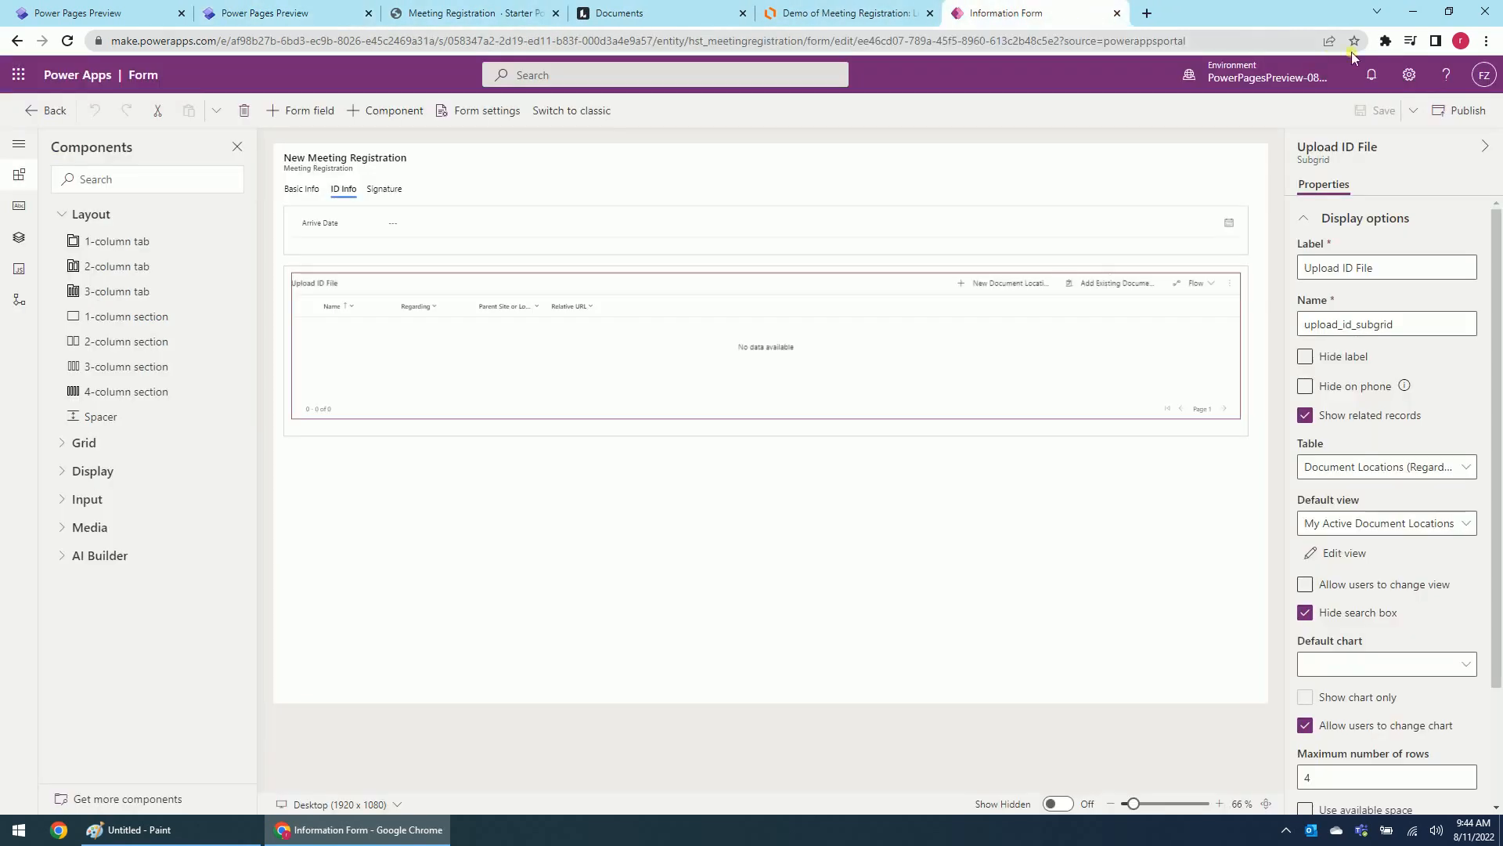
pyautogui.click(1408, 75)
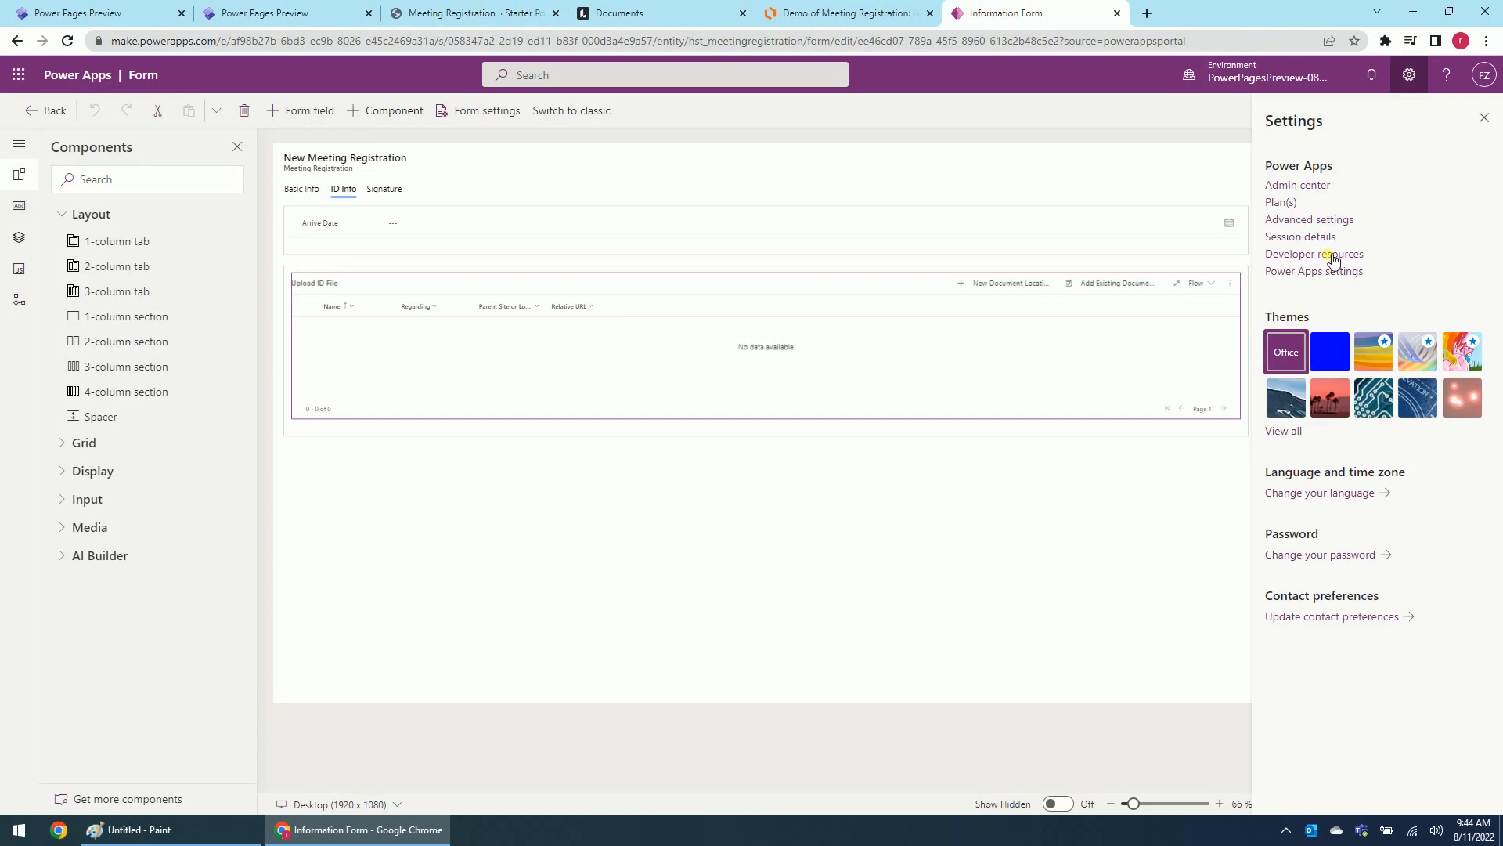
pyautogui.click(1319, 221)
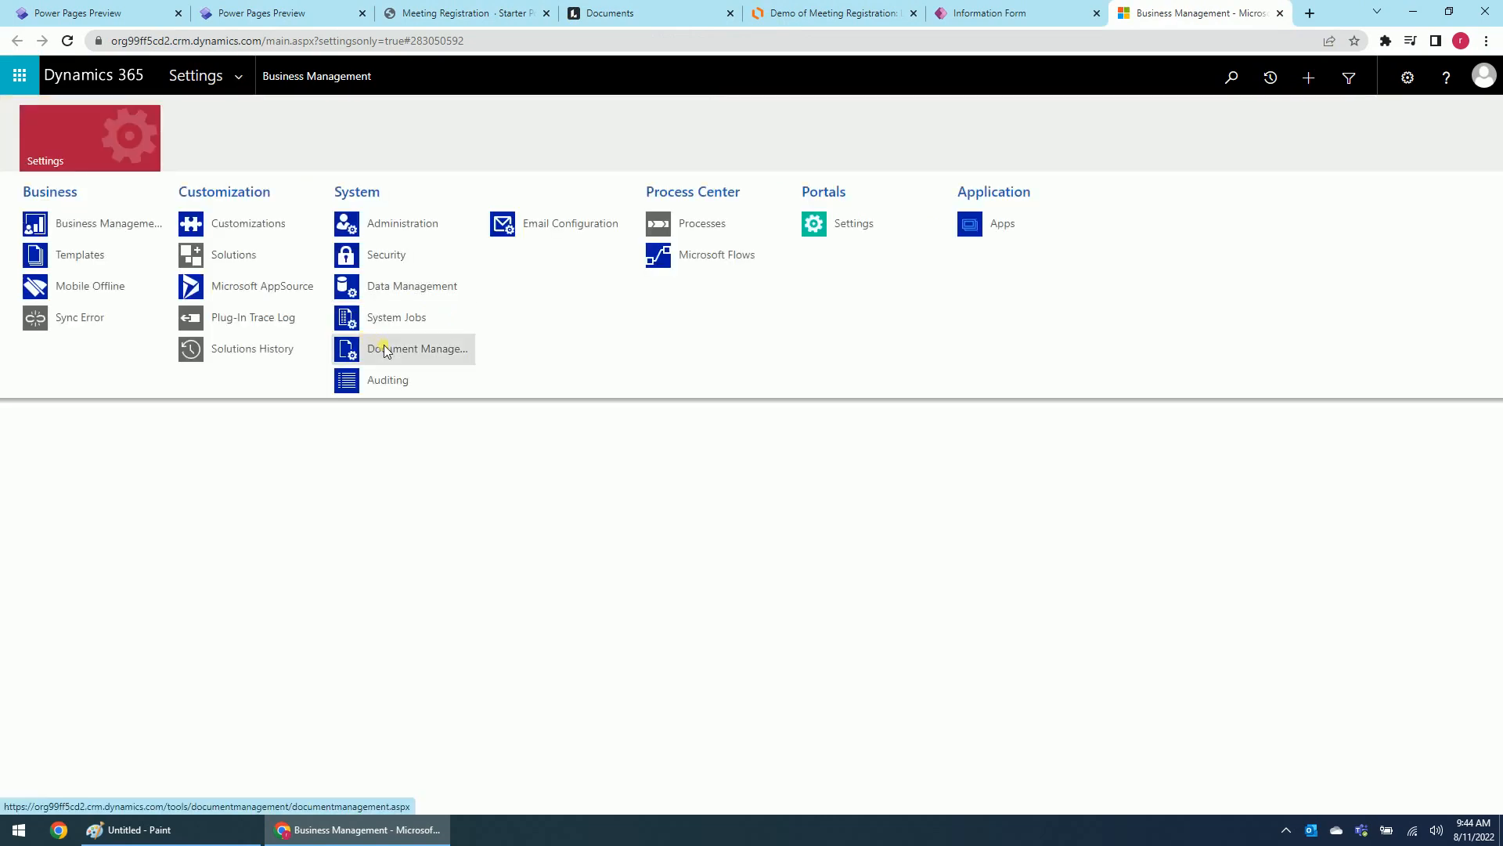
pyautogui.click(385, 348)
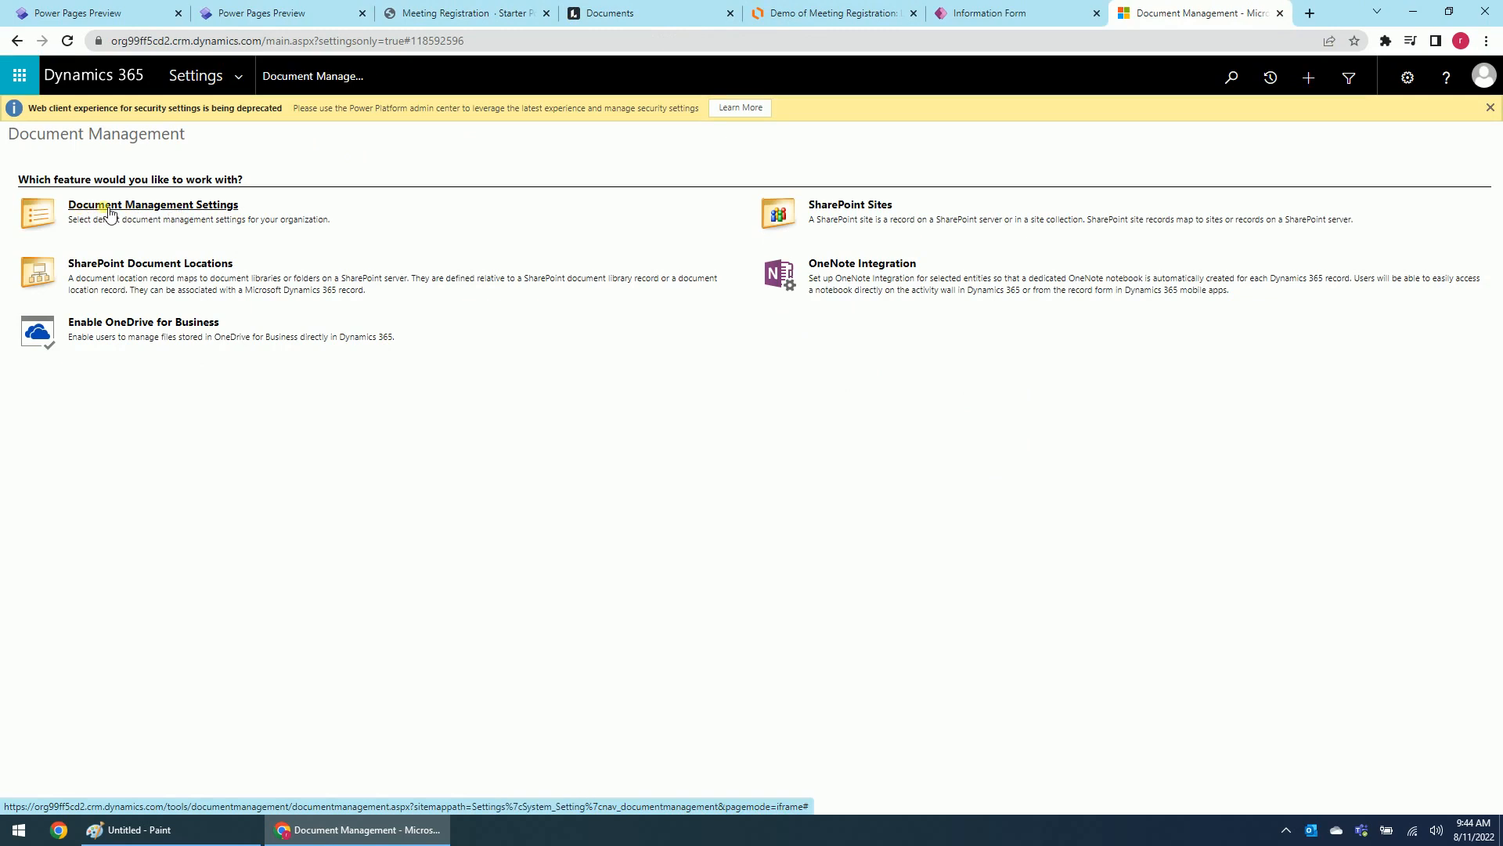
pyautogui.click(139, 211)
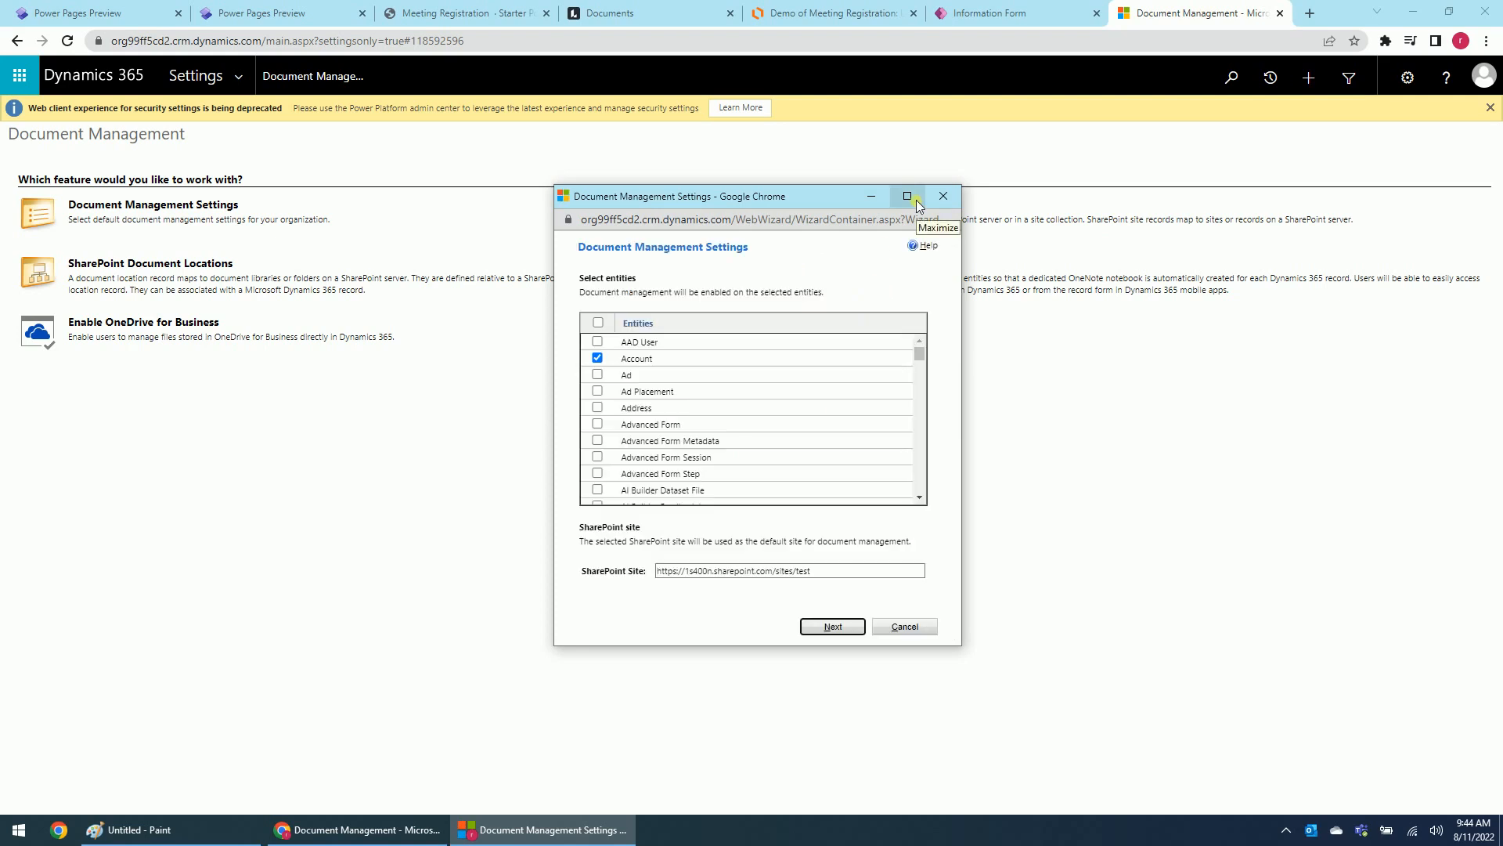
# Enable document management for the Meeting Registration entity on the existing SharePoint site, without an entity-based folder structure
pyautogui.scroll(-5, 851, 400)
pyautogui.scroll(-3, 853, 404)
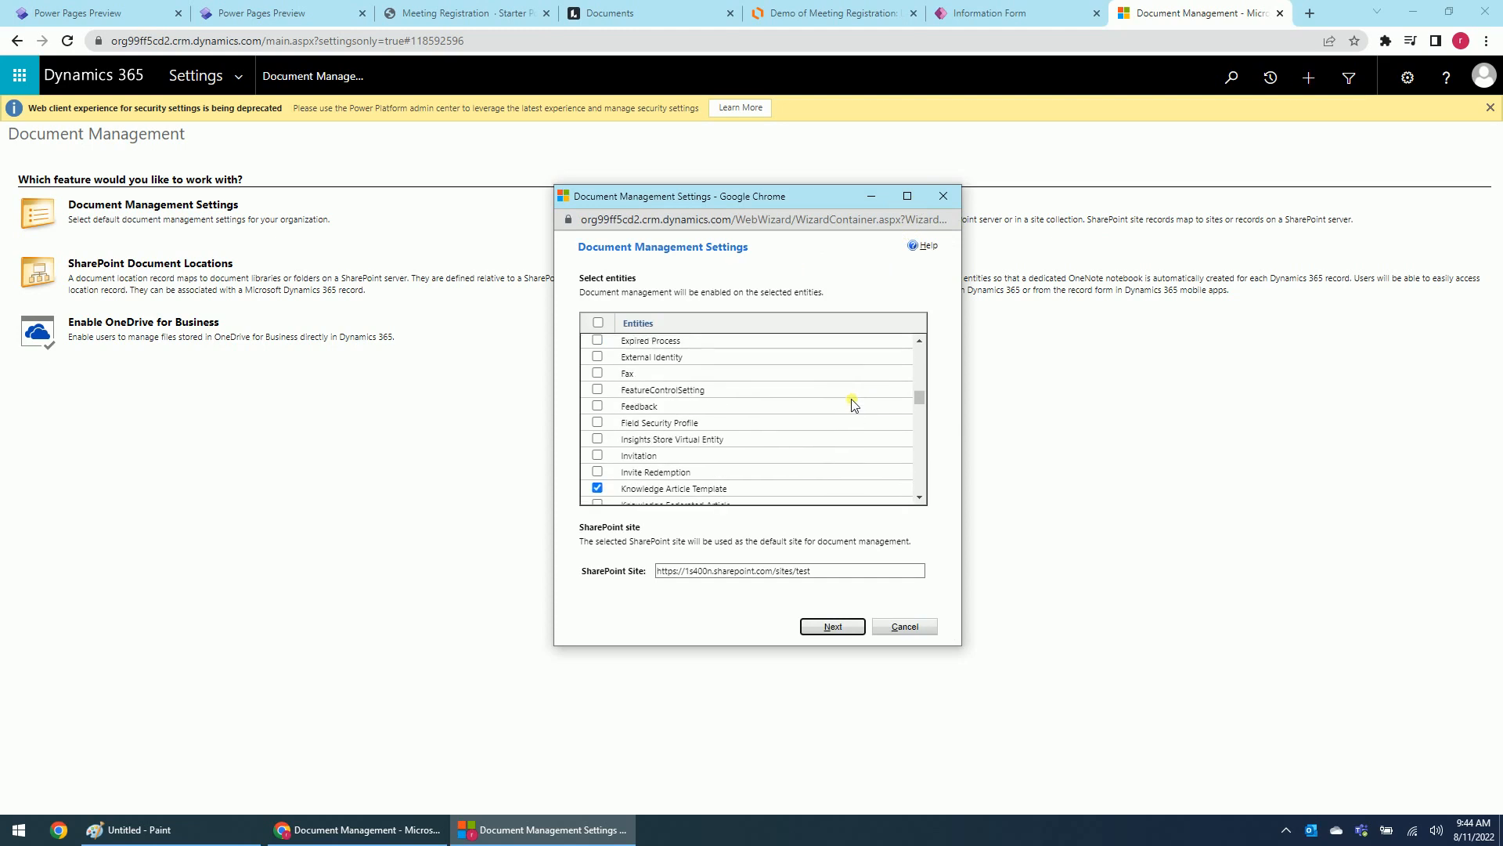
pyautogui.scroll(-3, 853, 404)
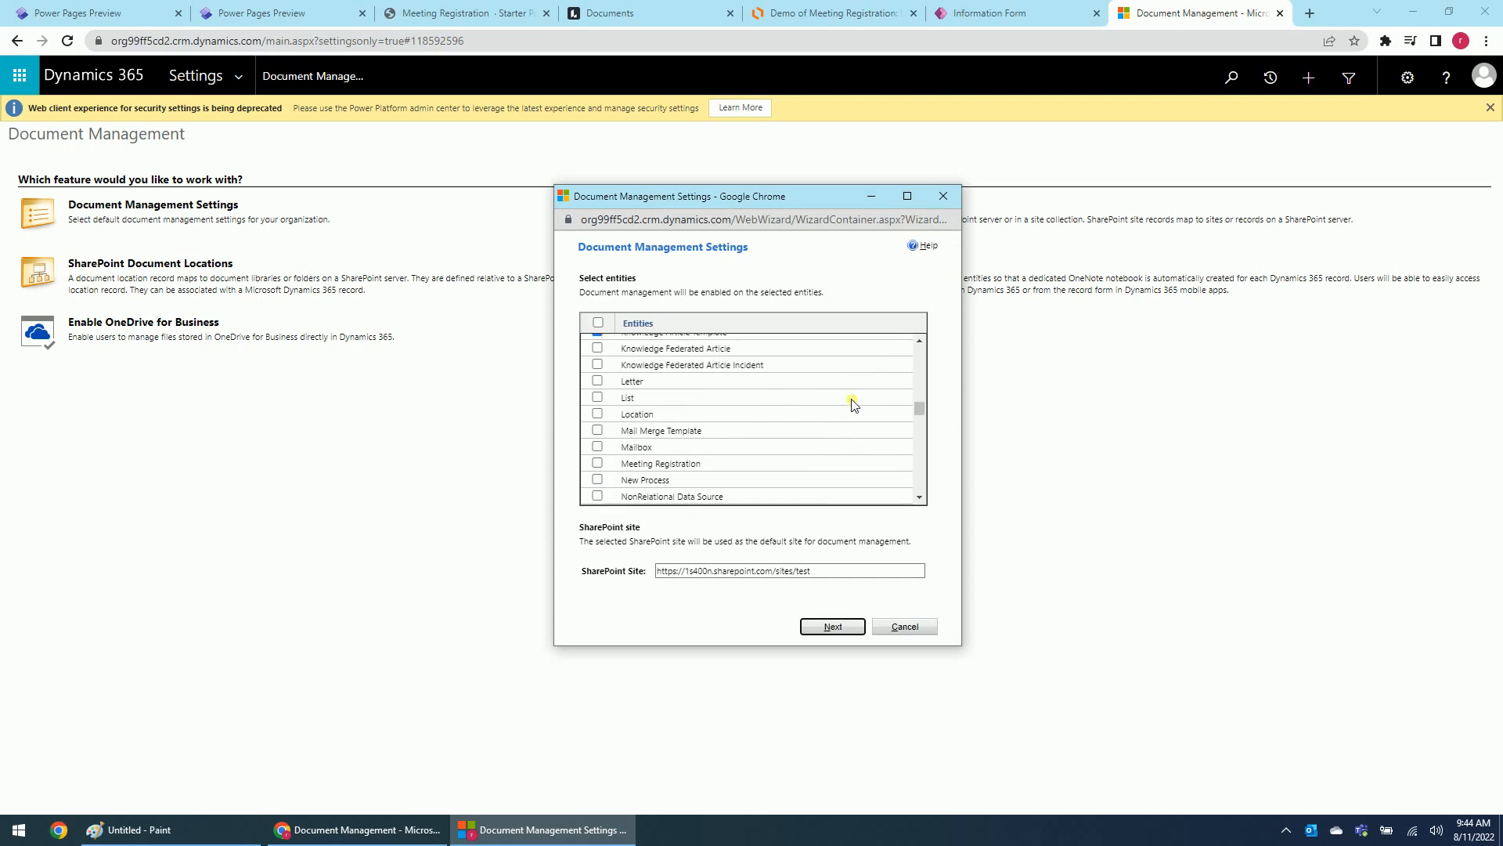
pyautogui.click(598, 463)
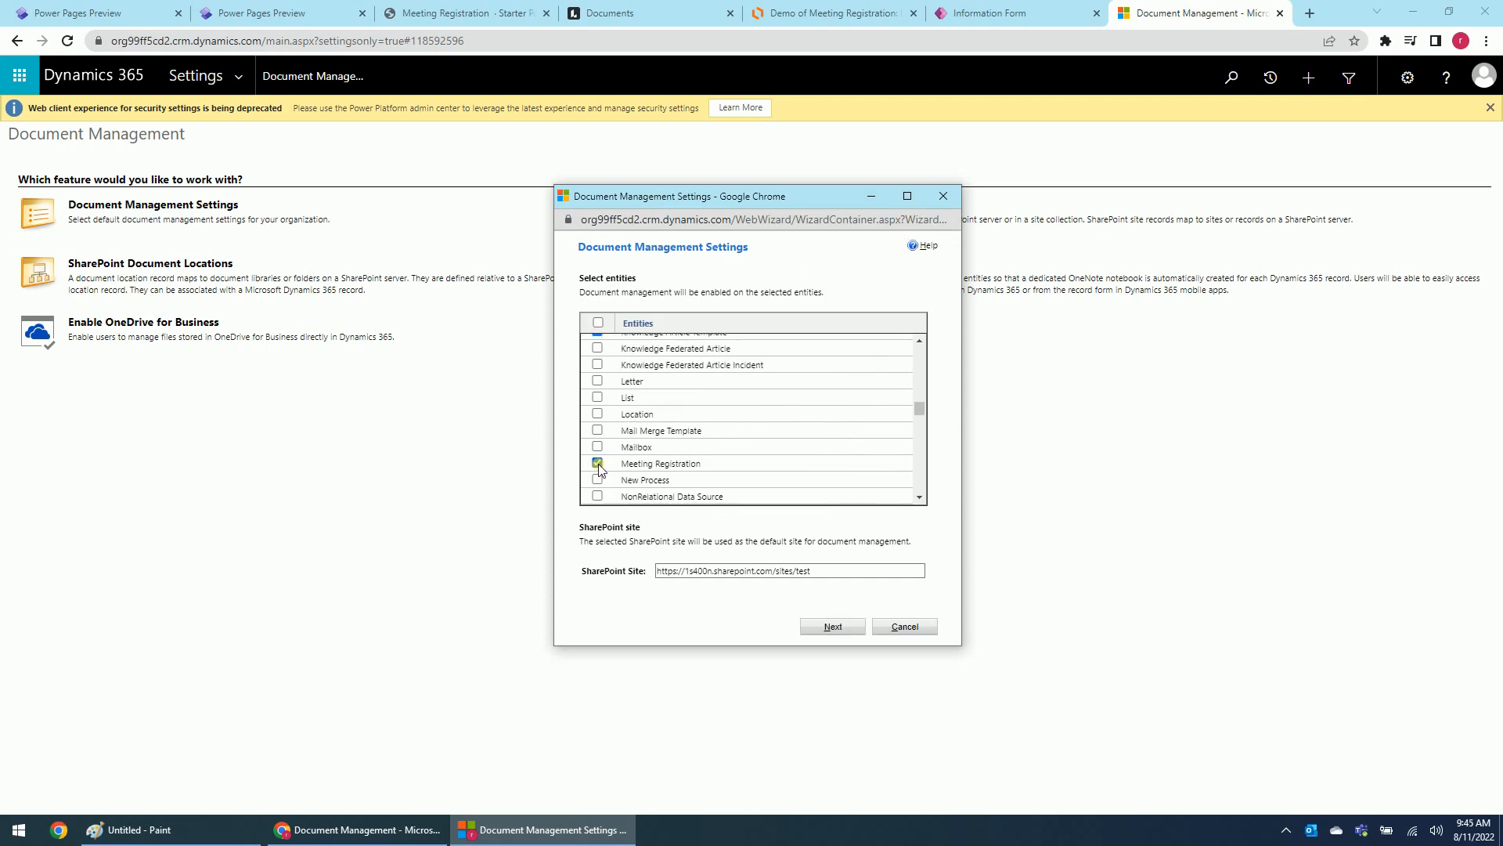
pyautogui.click(856, 629)
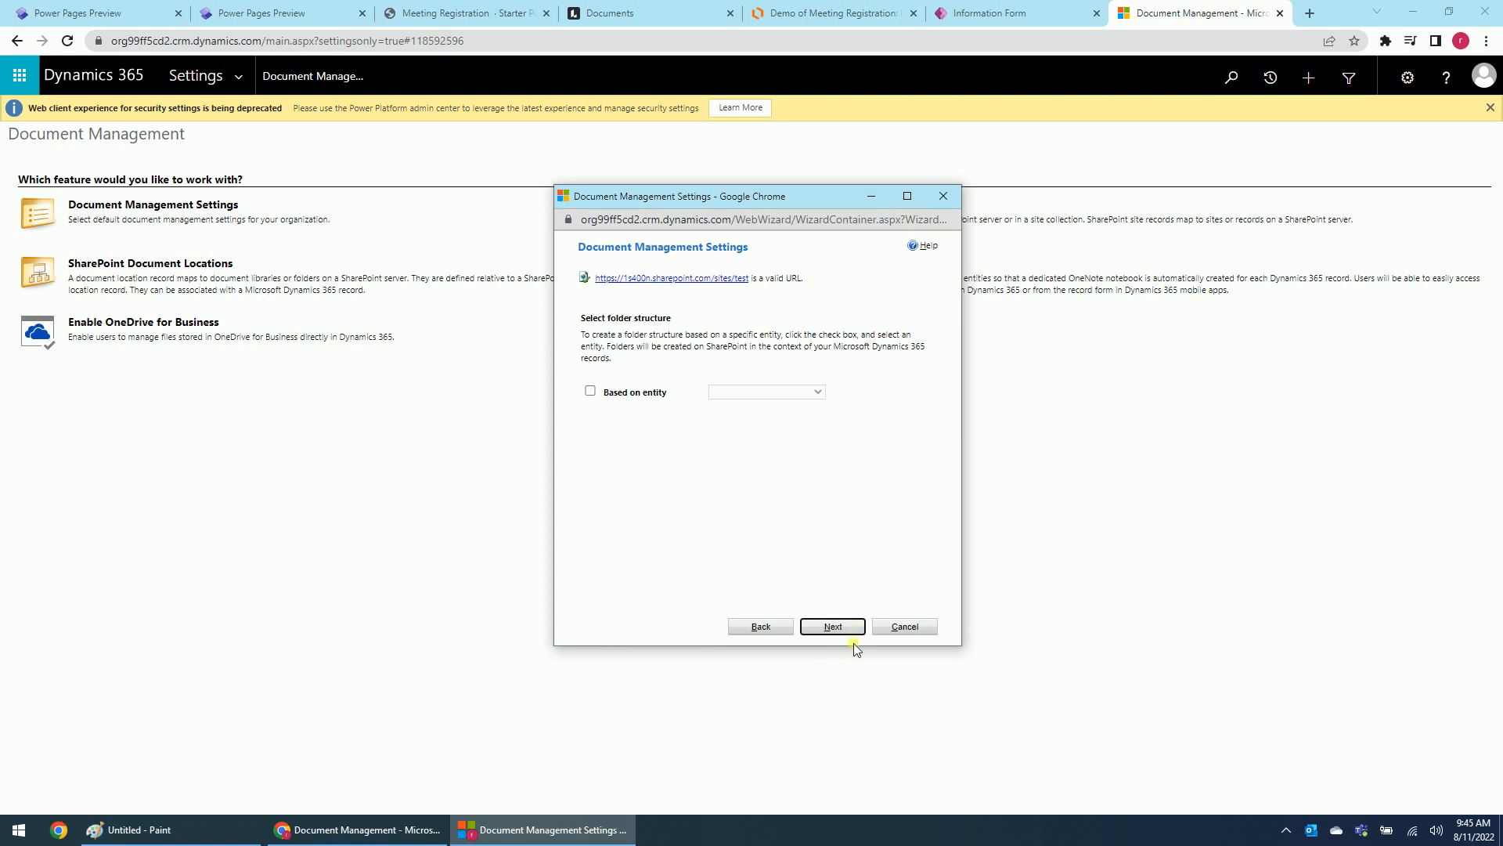
pyautogui.click(833, 628)
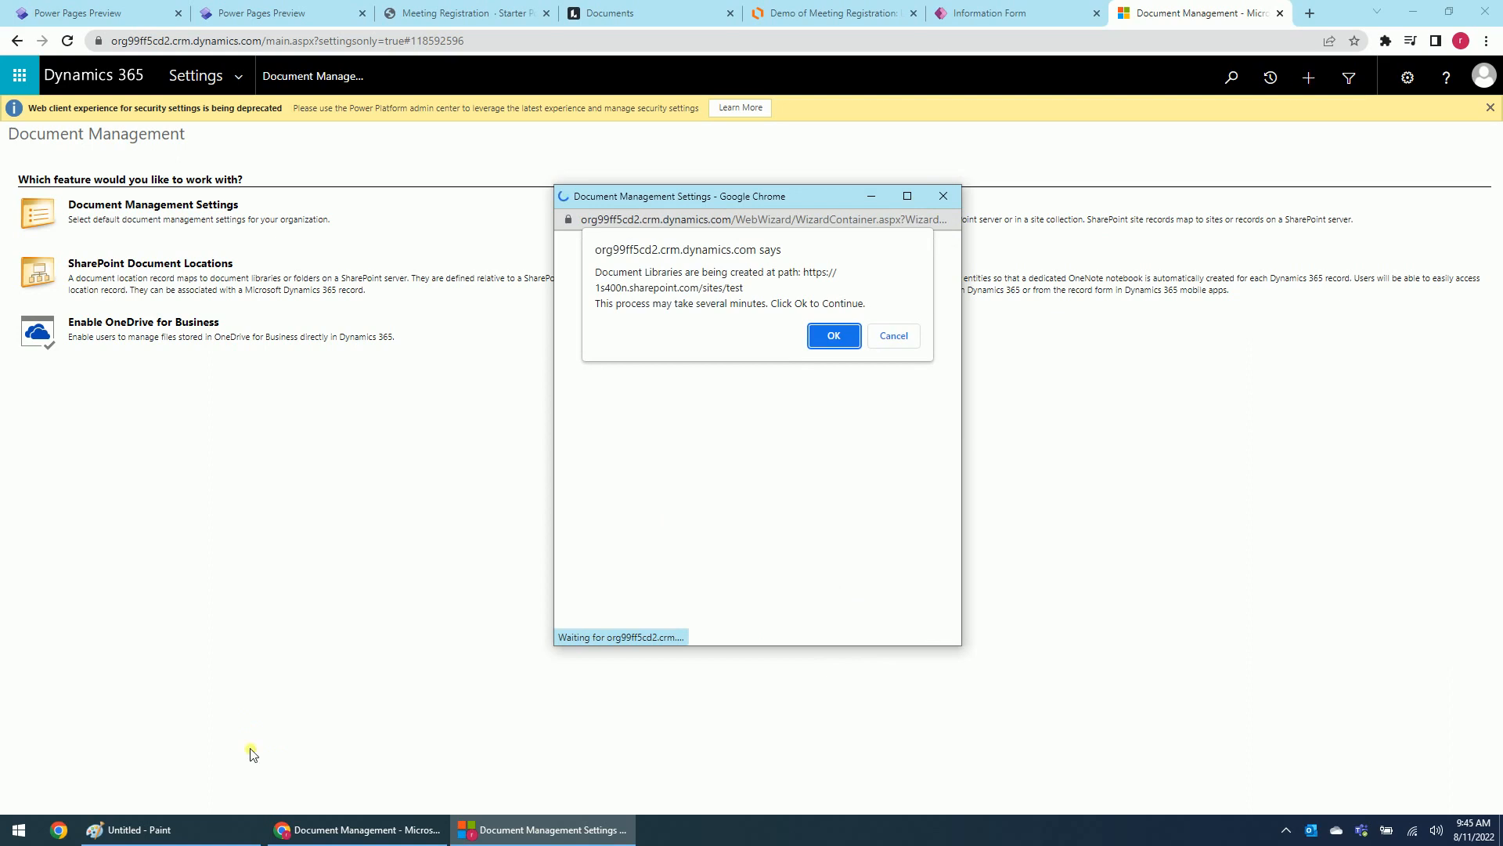
# View the Meeting Registration to Document Locations relationship sketch in Paint, and confirm the document library creation to finish the wizard
pyautogui.click(200, 829)
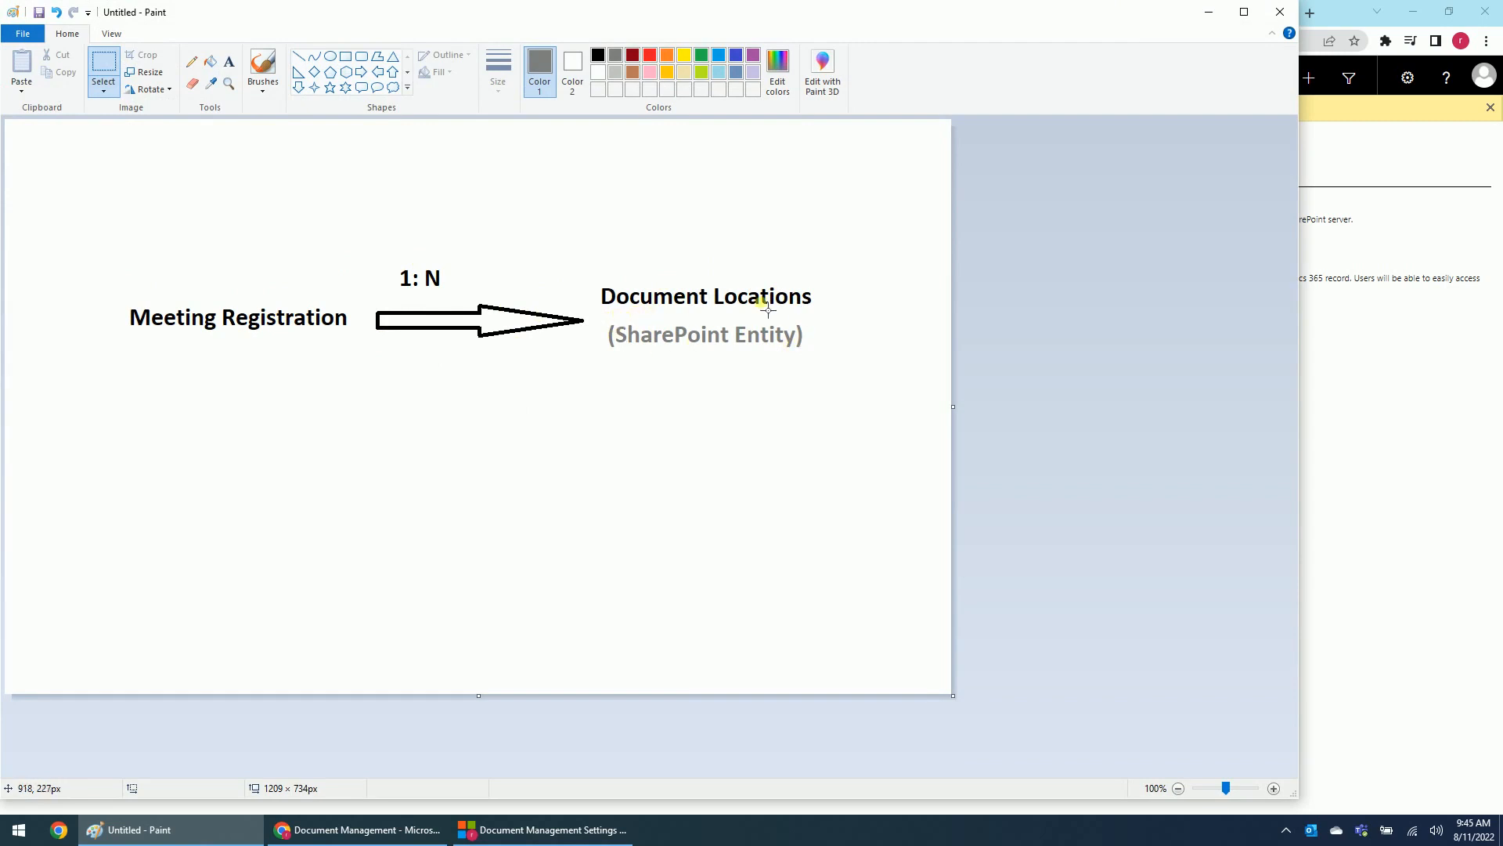
pyautogui.click(1209, 12)
pyautogui.click(833, 335)
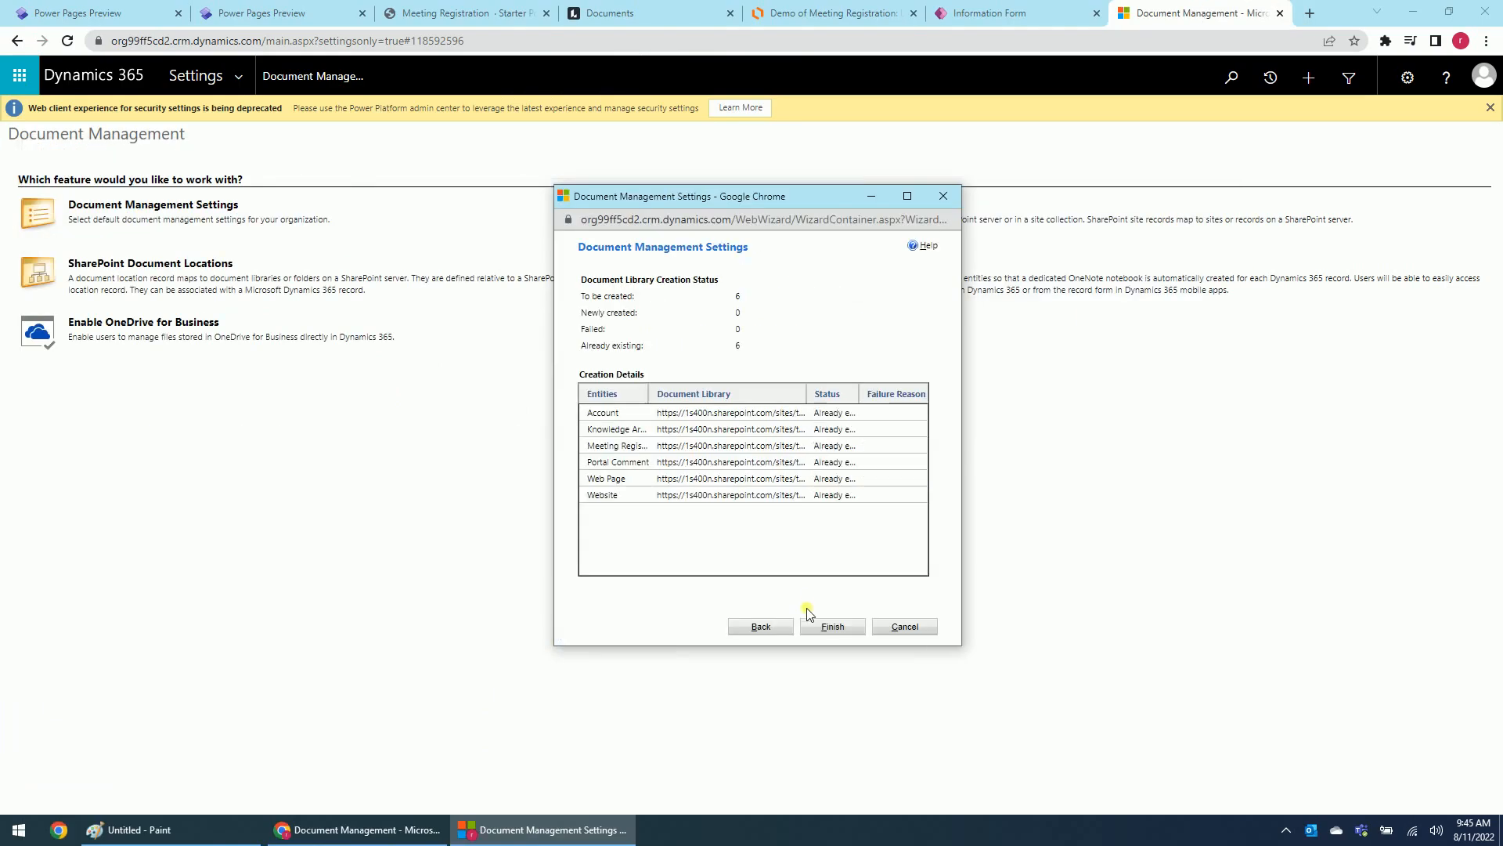
pyautogui.click(819, 621)
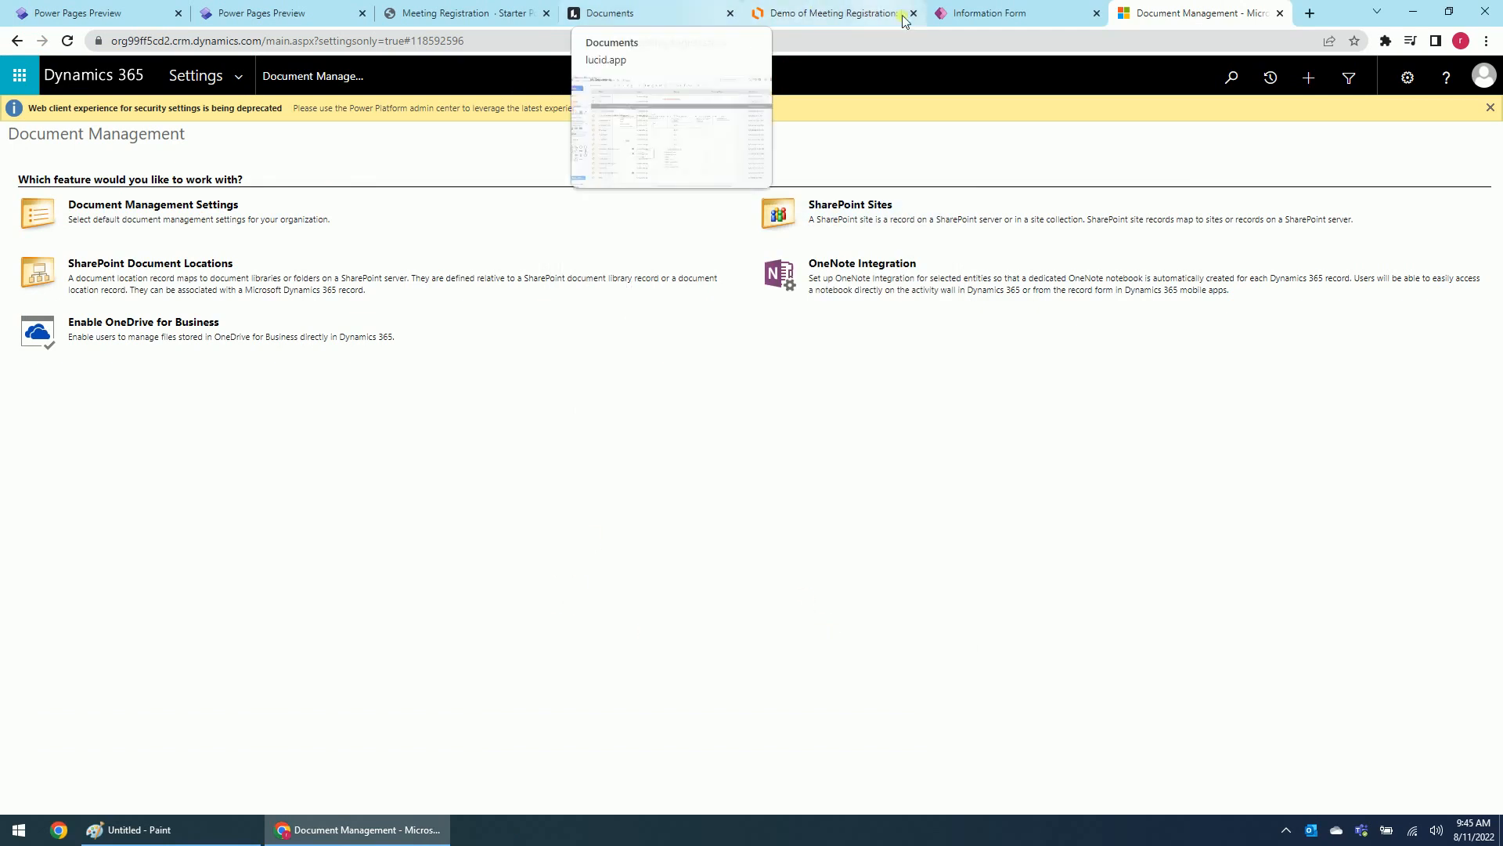
# Publish the Information form in Power Apps, and open the Meeting Registration table data of the portal in Power Pages
pyautogui.click(1045, 16)
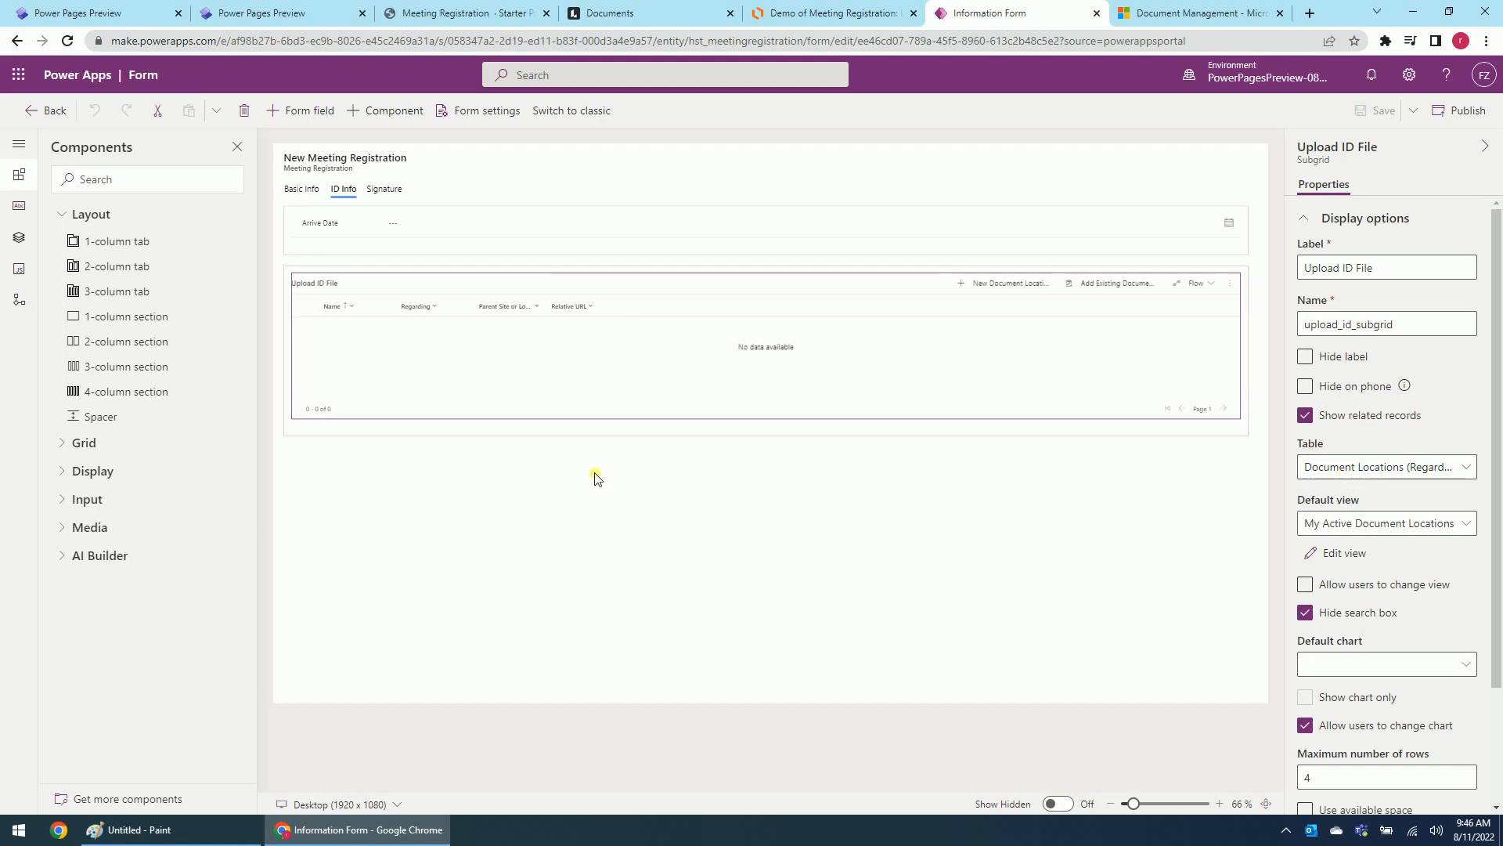
pyautogui.click(1480, 113)
pyautogui.click(271, 9)
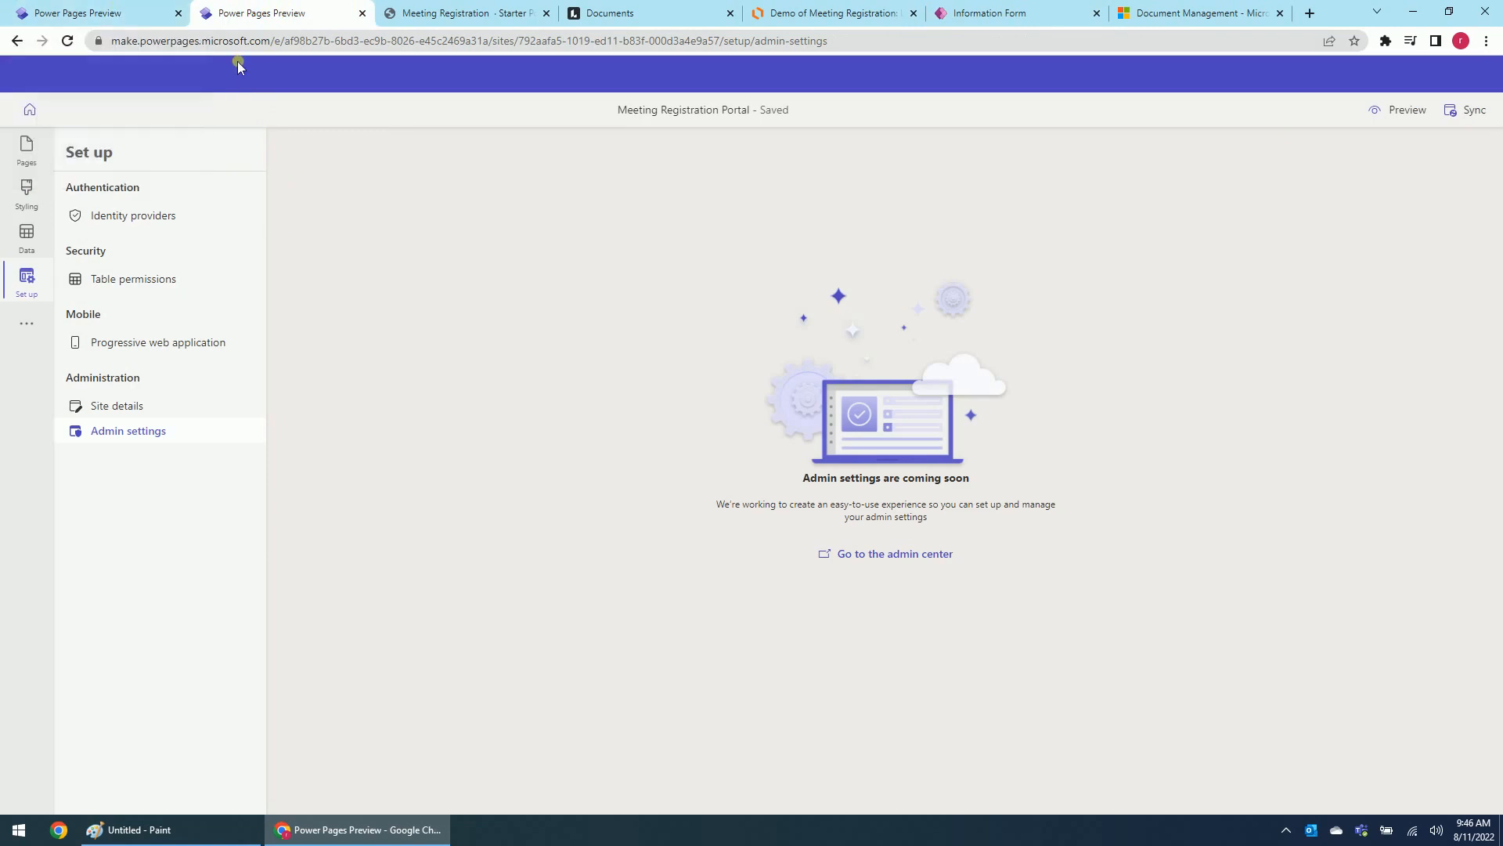
pyautogui.click(27, 249)
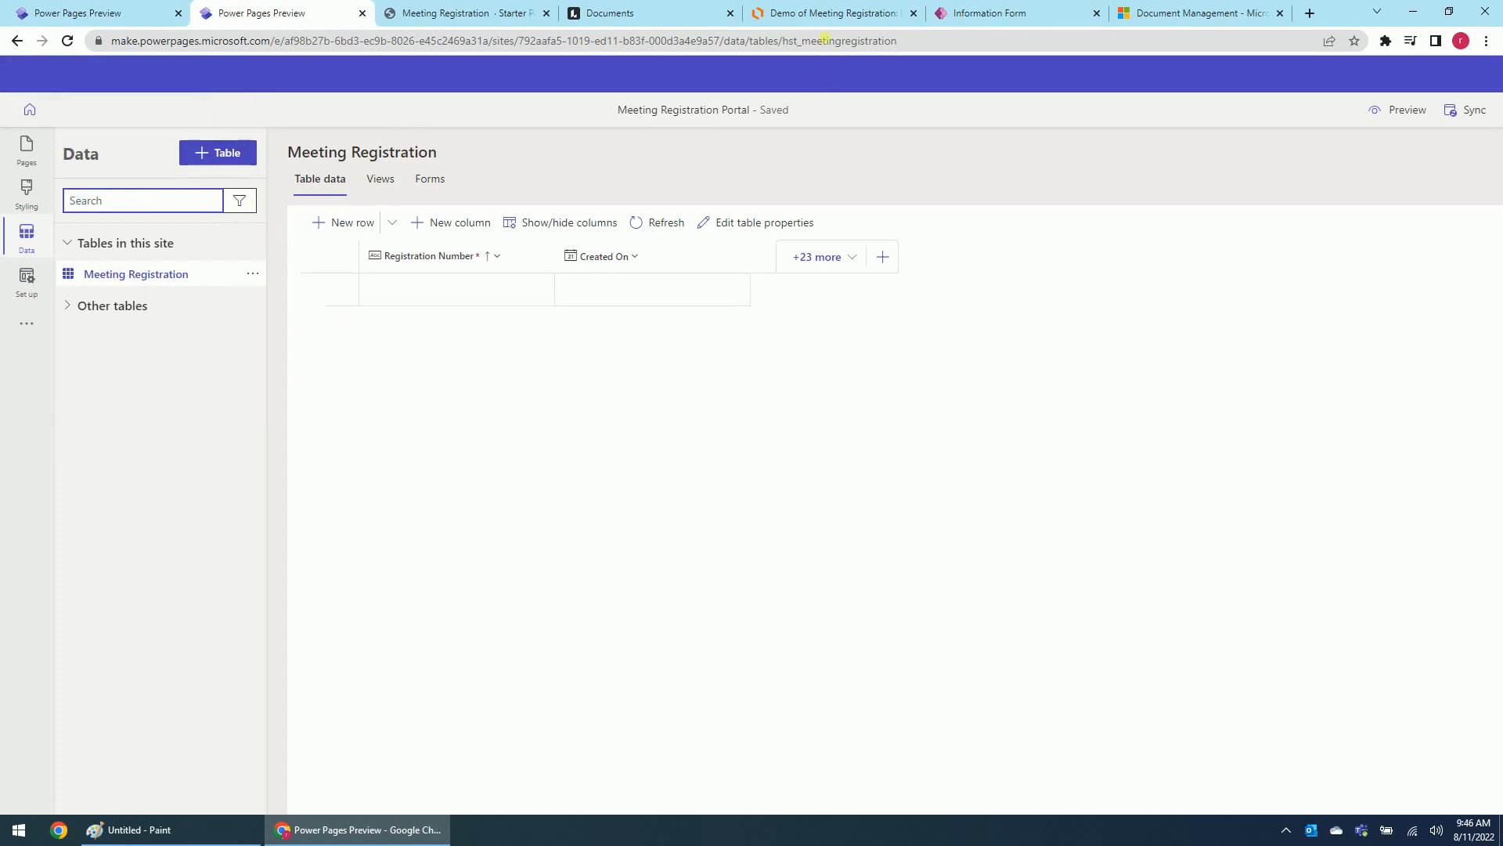
# Leave the Information form editor in Power Apps and return to the Meeting Registration table data in Power Pages
pyautogui.click(986, 15)
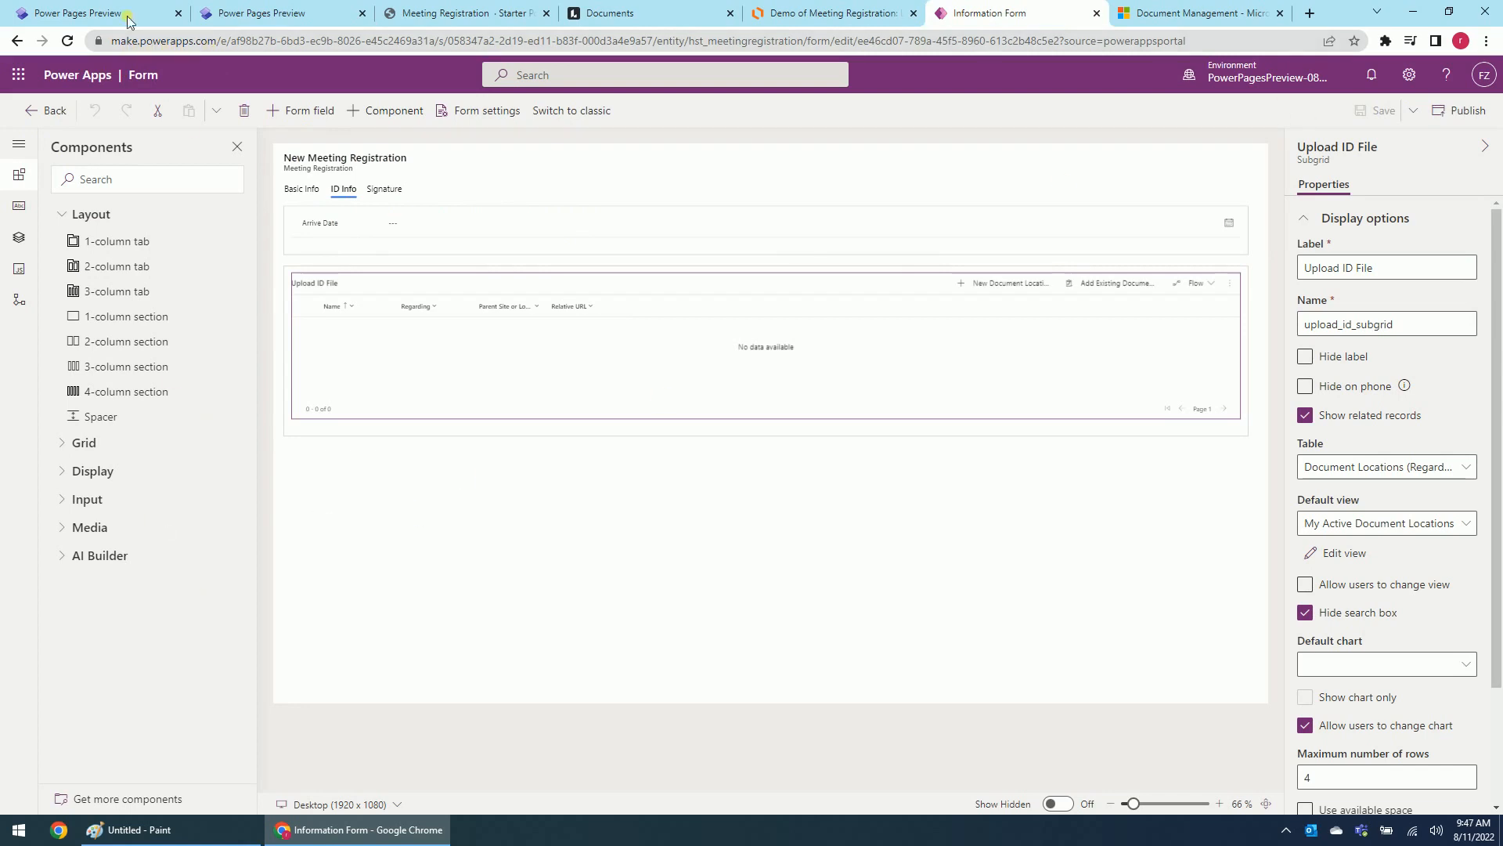
pyautogui.click(55, 111)
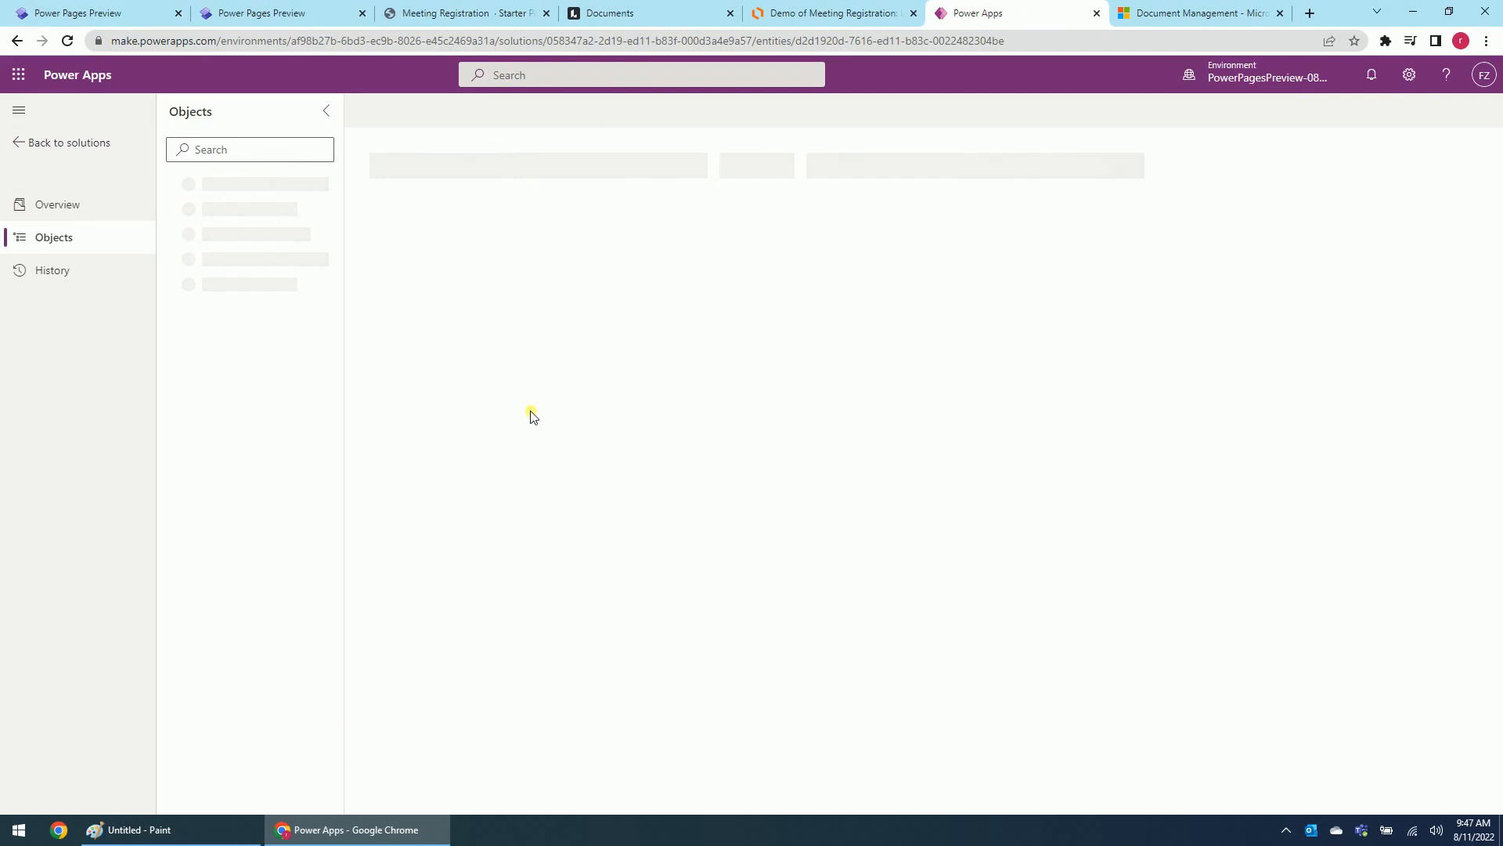
pyautogui.click(269, 13)
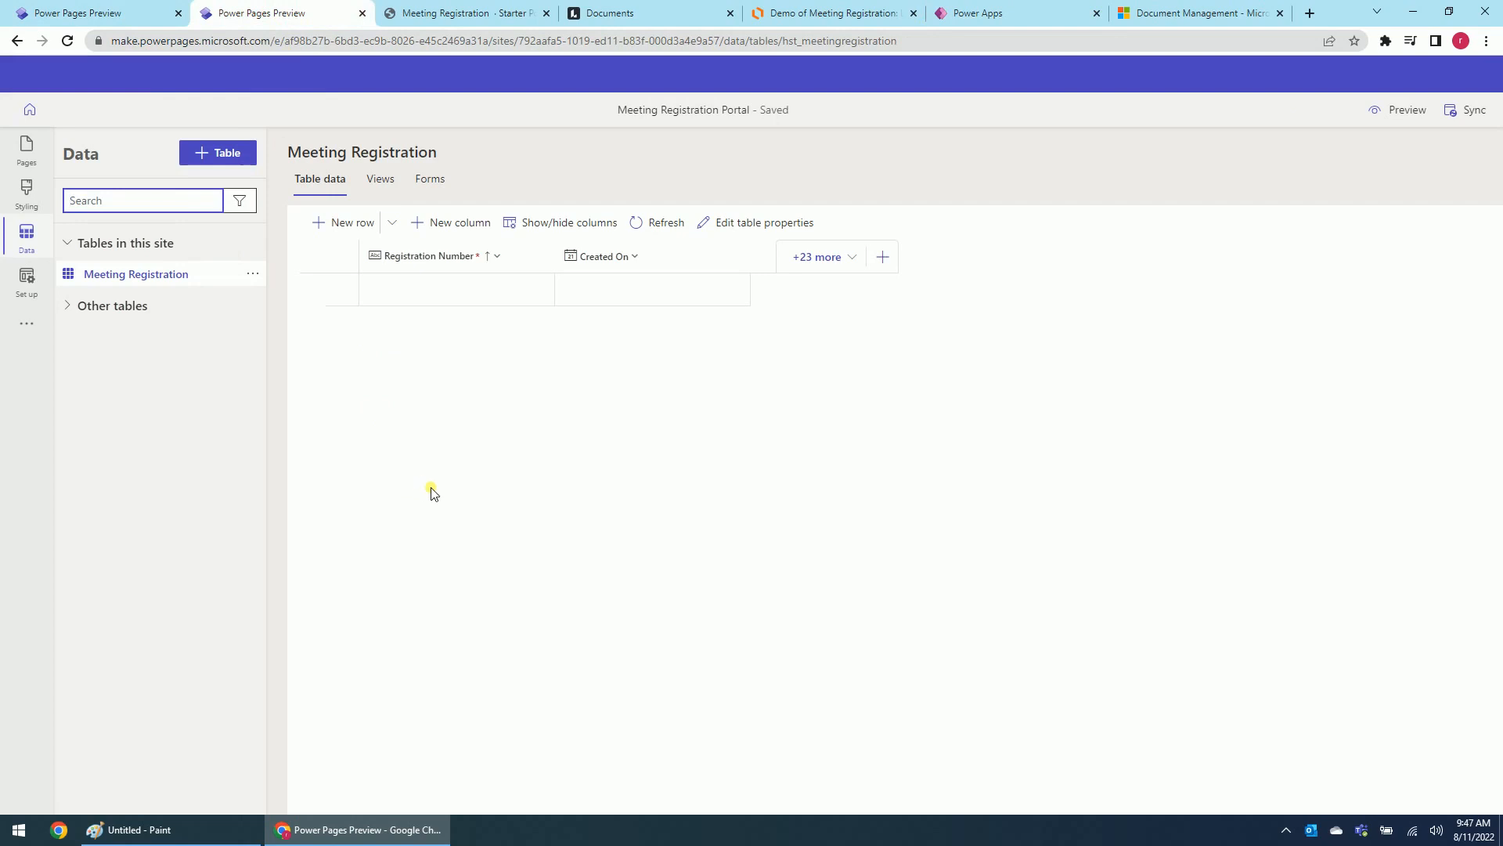
pyautogui.click(467, 482)
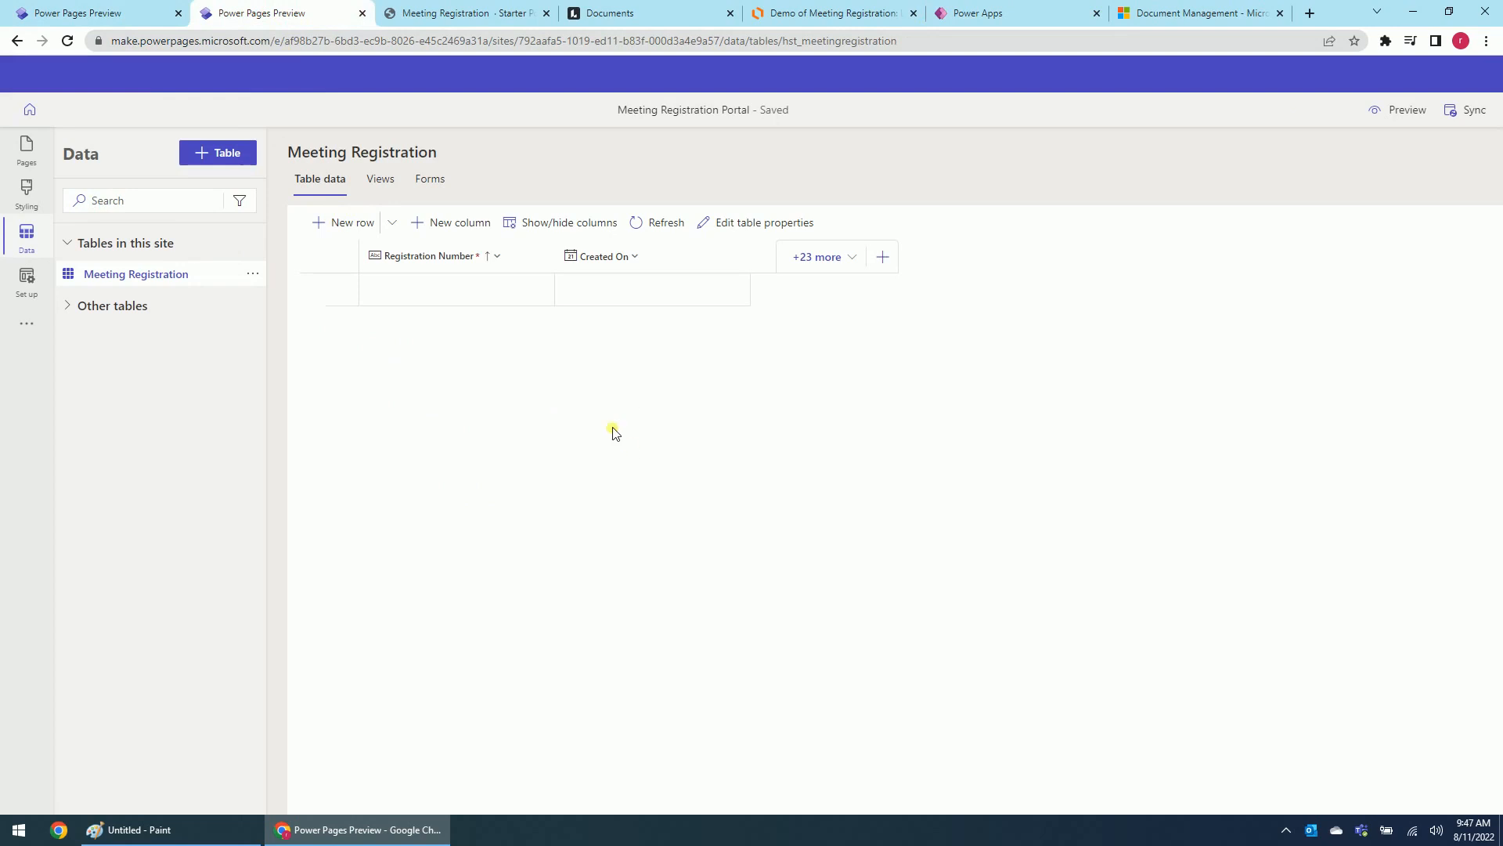
# Expand the subpages under Pages in the other Power Pages session, reload it, and close that duplicate session
pyautogui.click(125, 14)
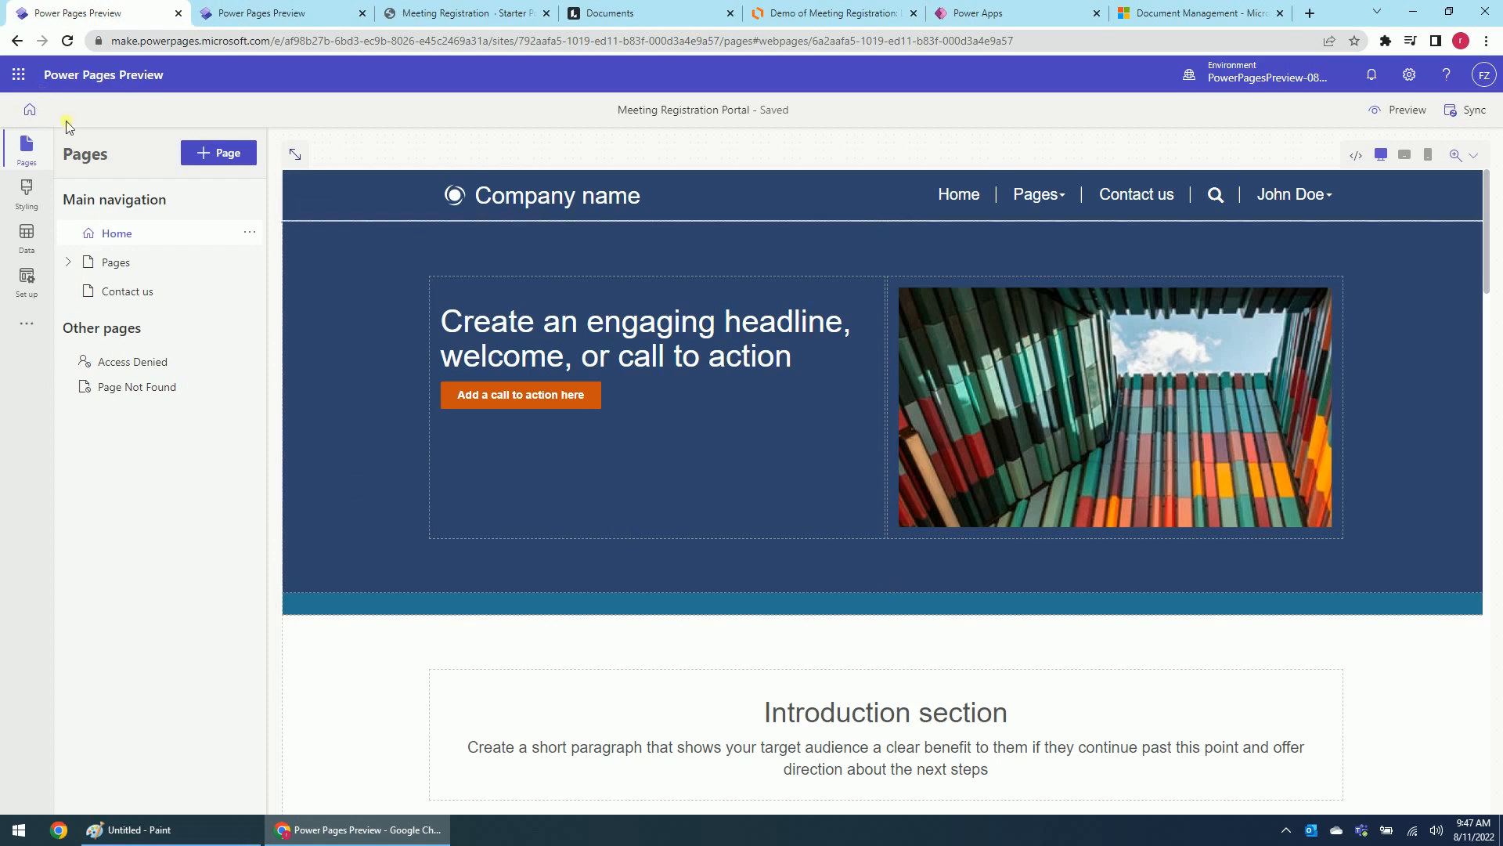
pyautogui.click(68, 263)
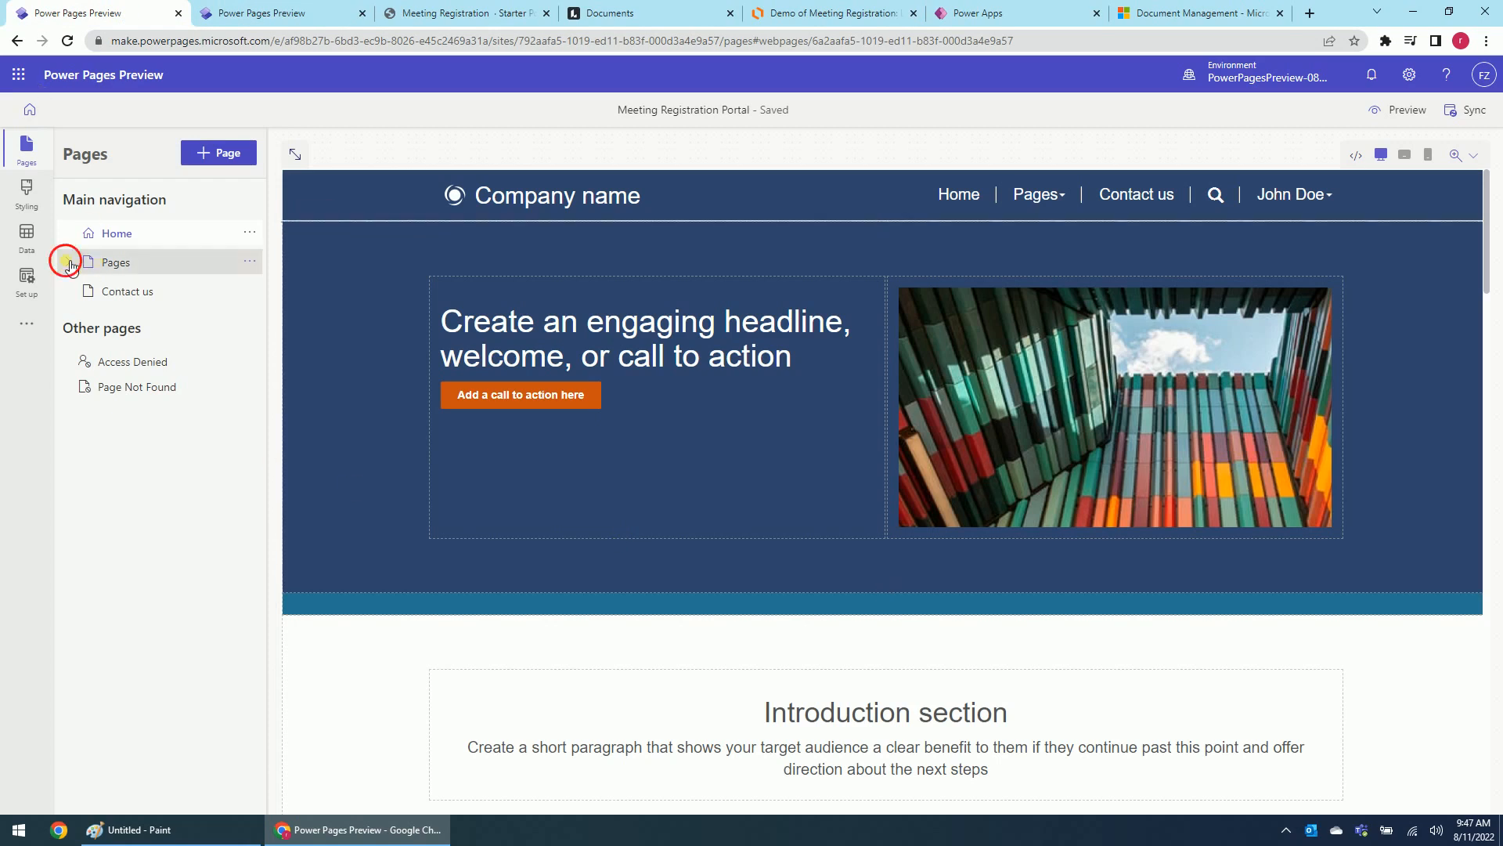
pyautogui.click(74, 255)
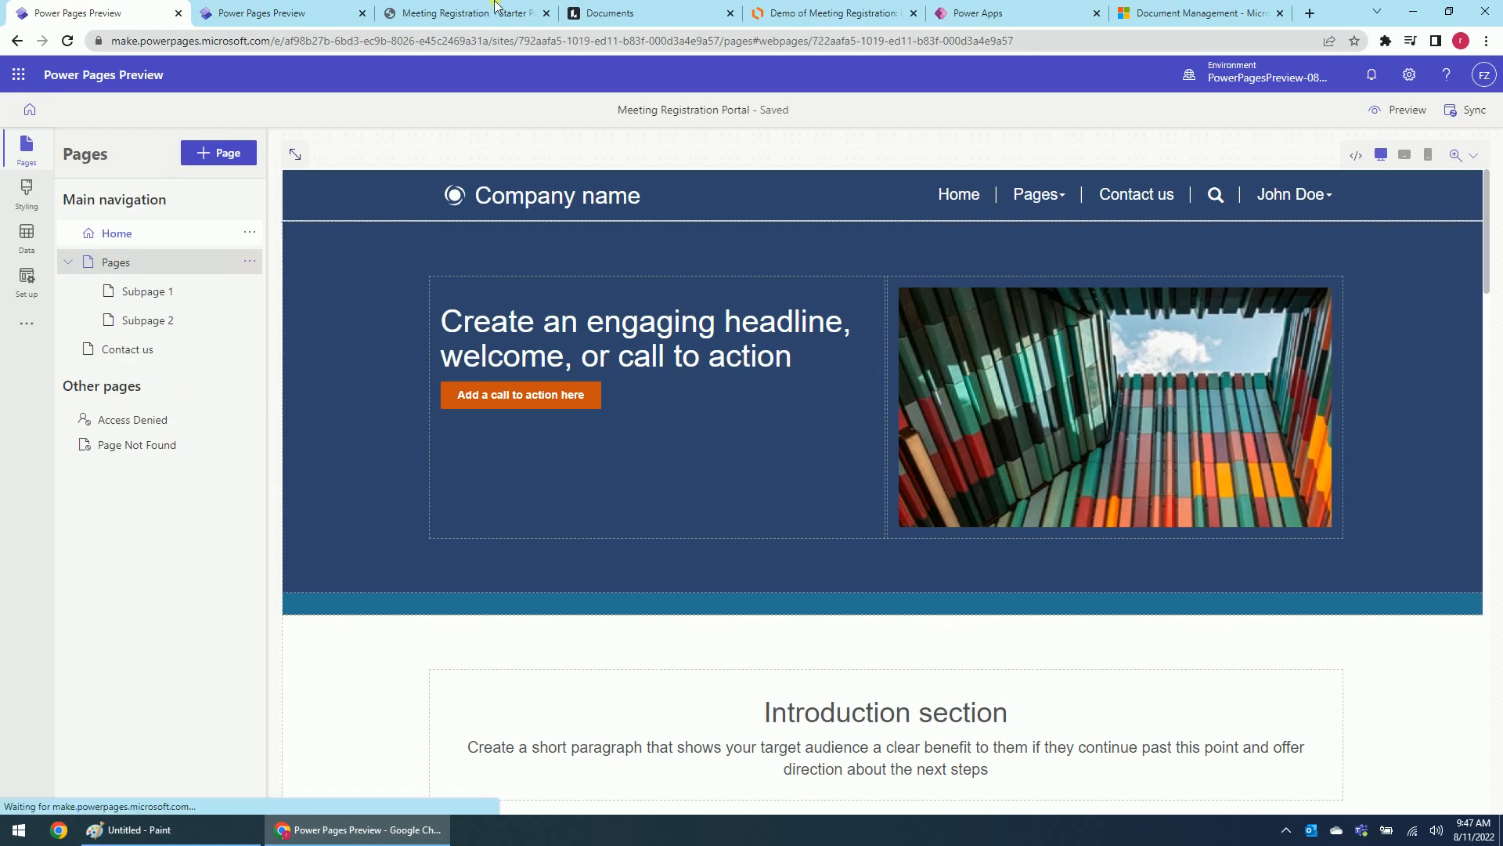
pyautogui.click(67, 42)
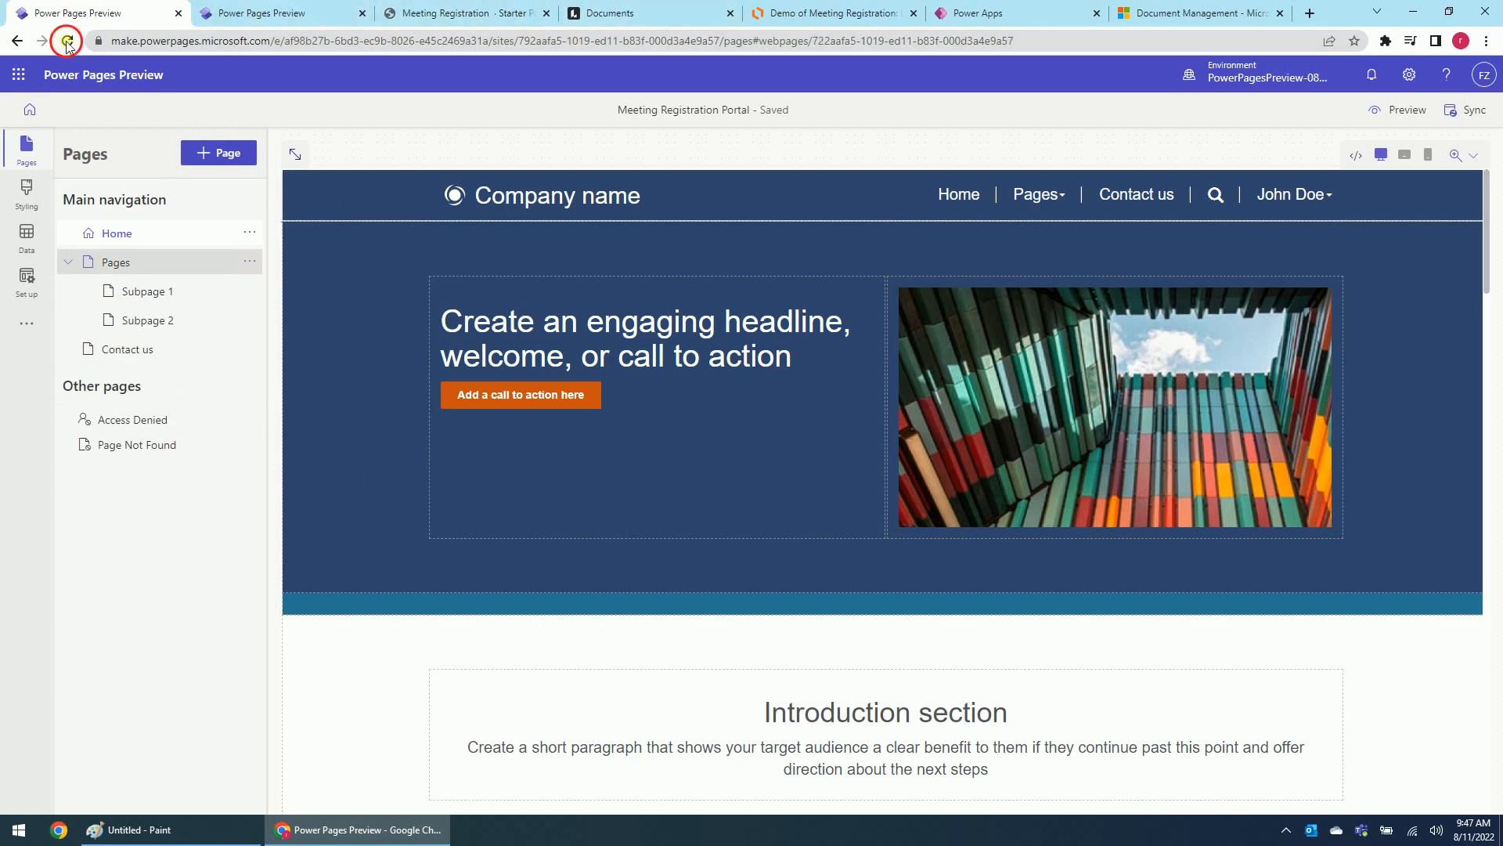
pyautogui.click(297, 8)
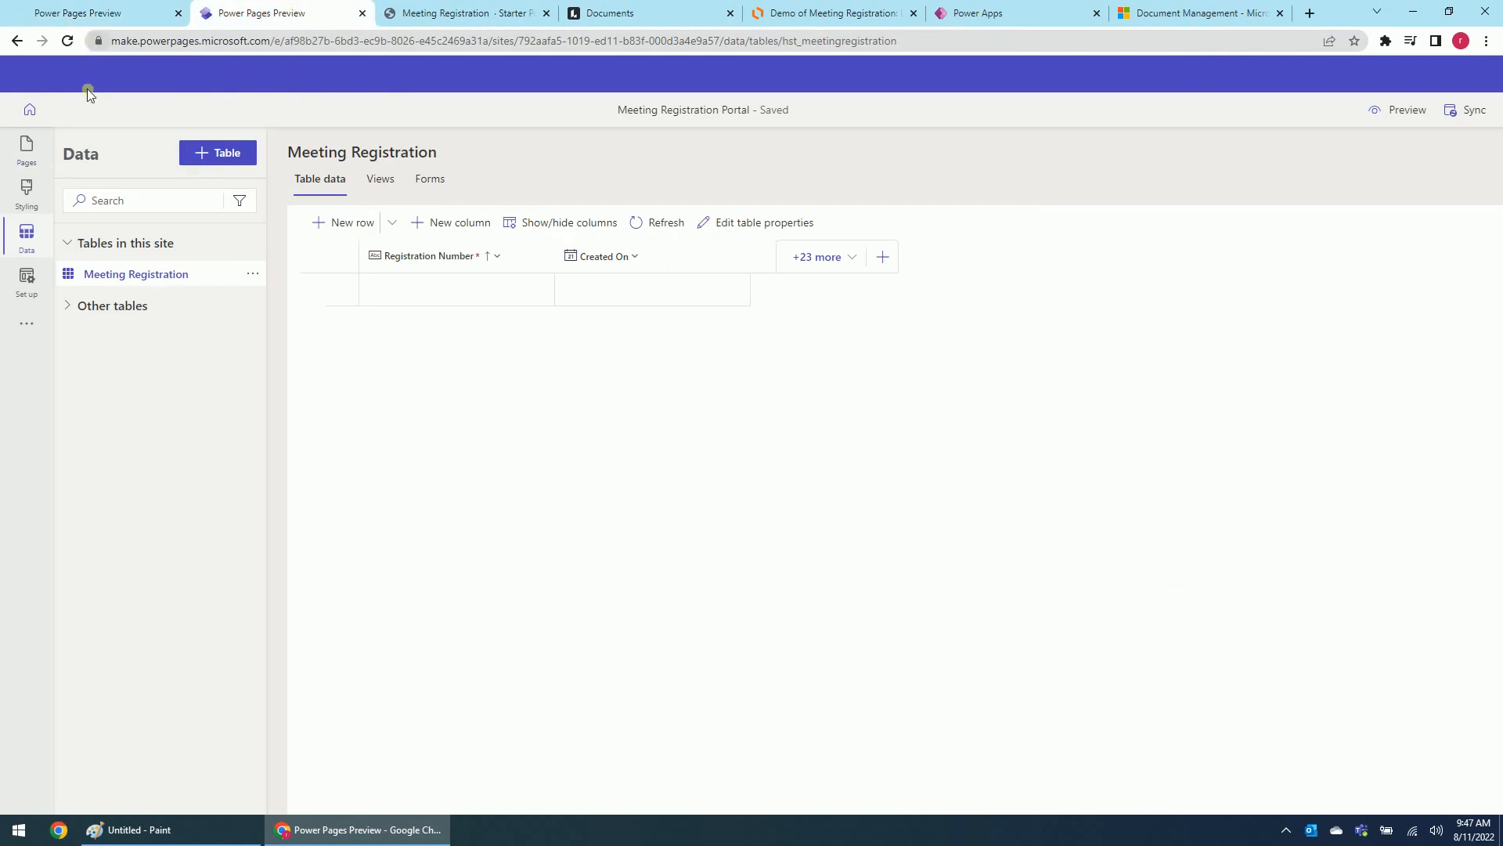
pyautogui.click(179, 13)
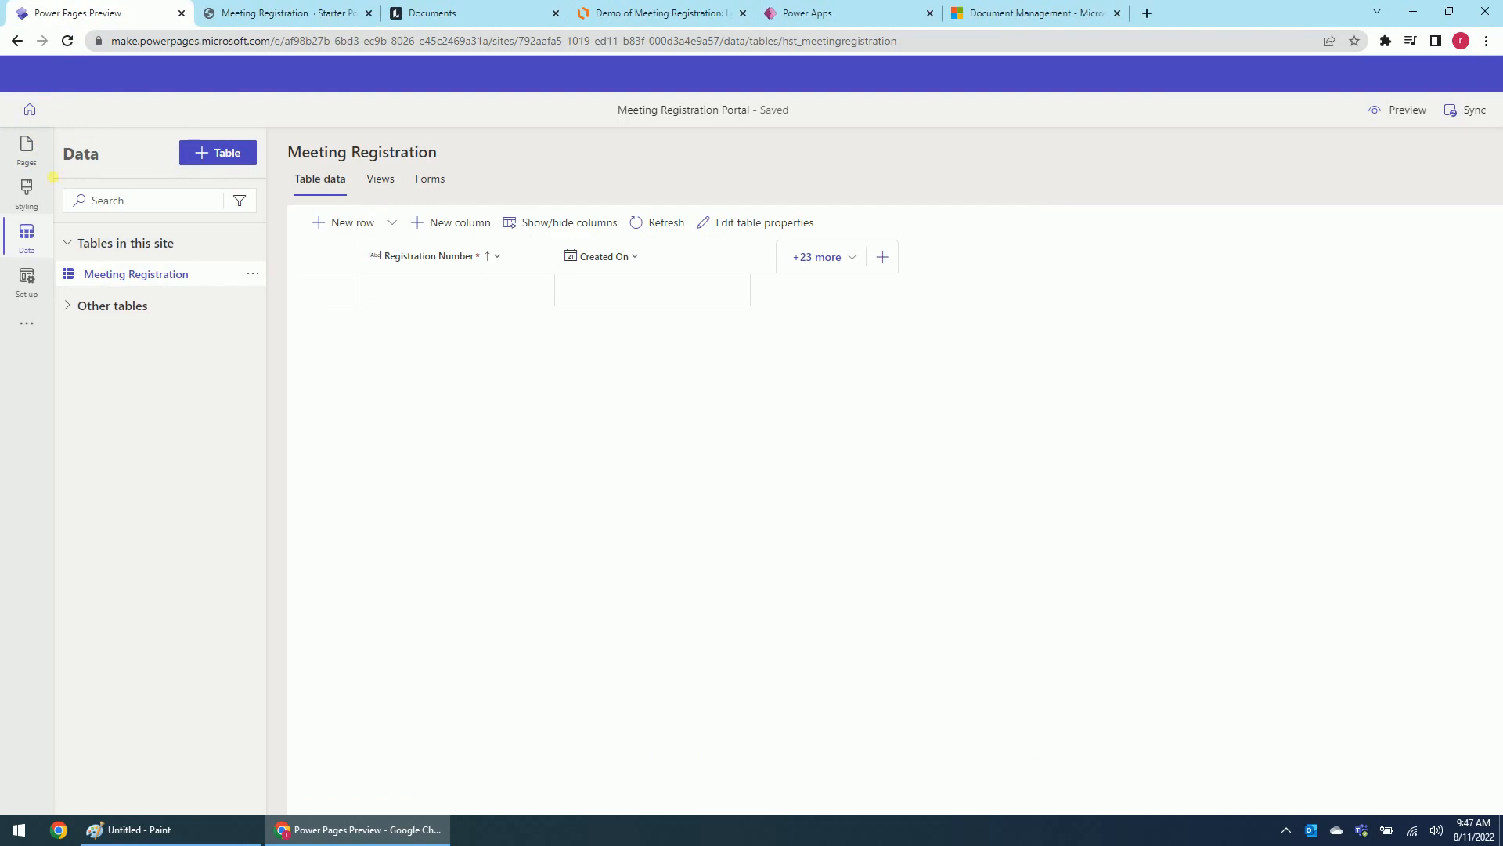
# Start a new list on the My Meeting Registration page, using the Meeting Registration (hst_meetingregistration) table
pyautogui.click(28, 148)
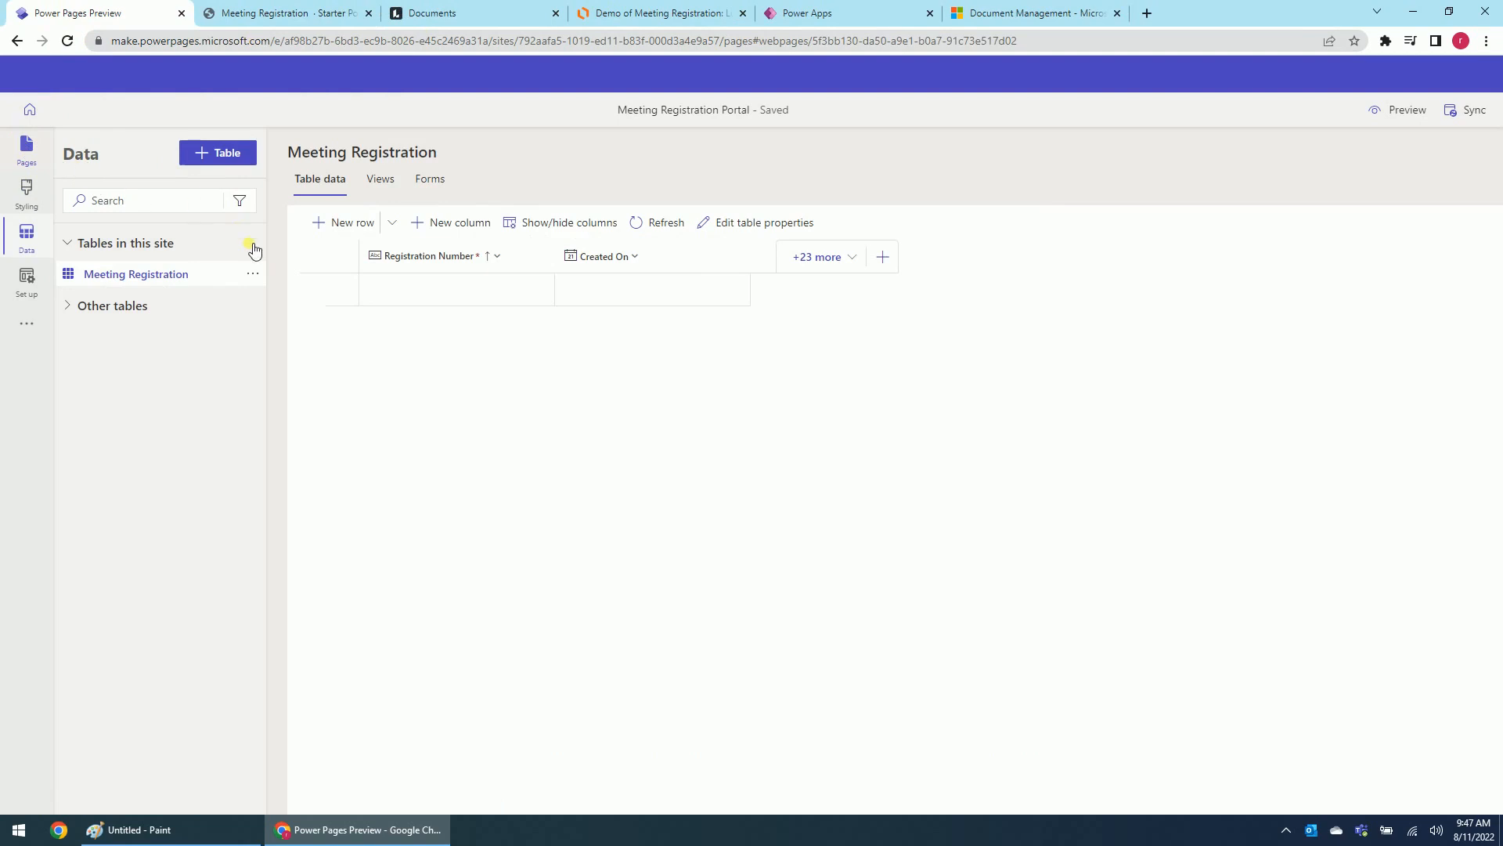
pyautogui.click(201, 320)
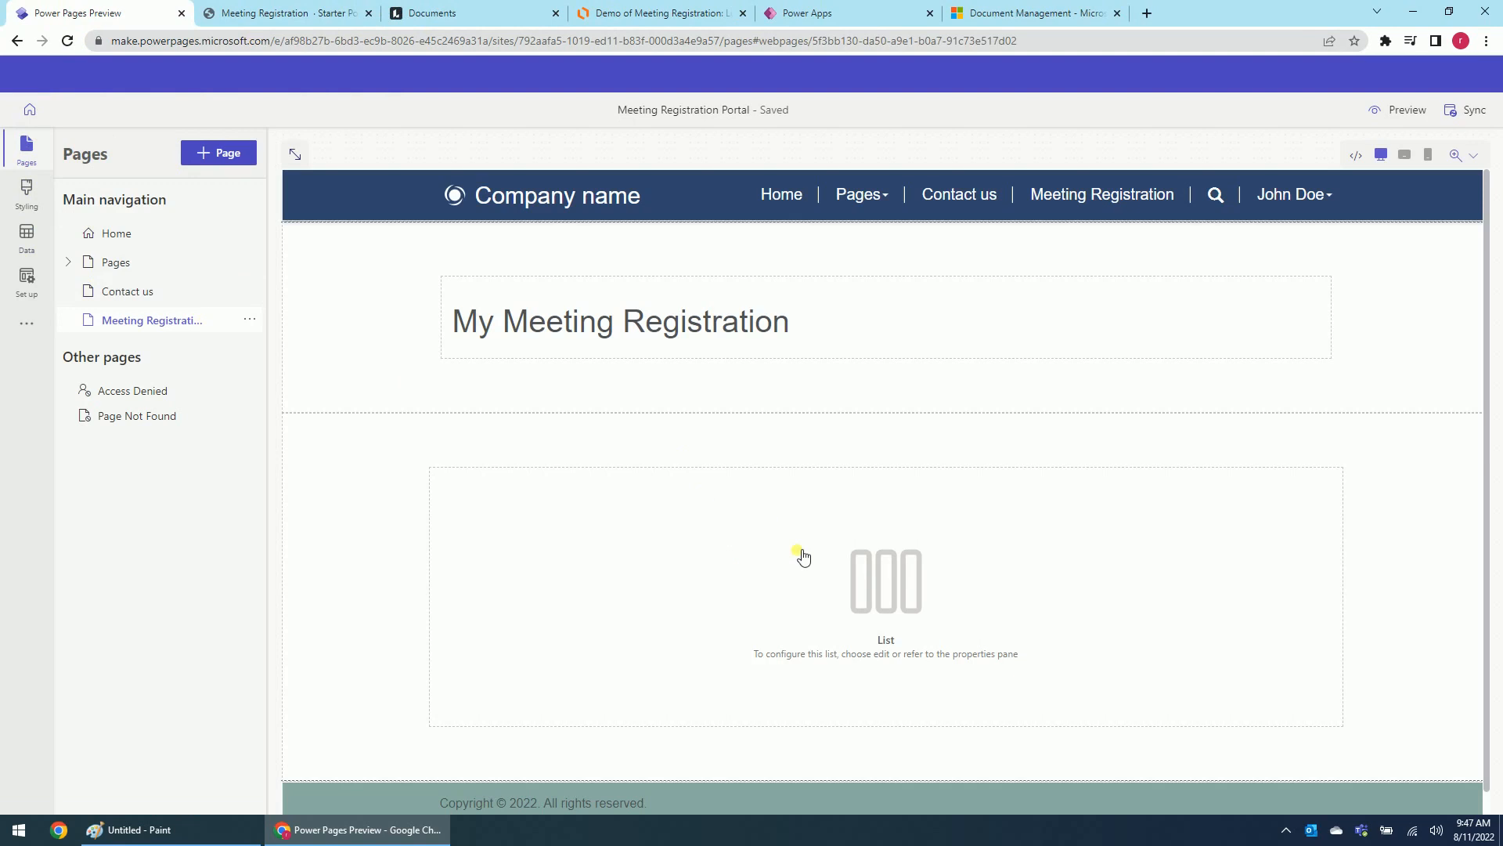
pyautogui.click(876, 593)
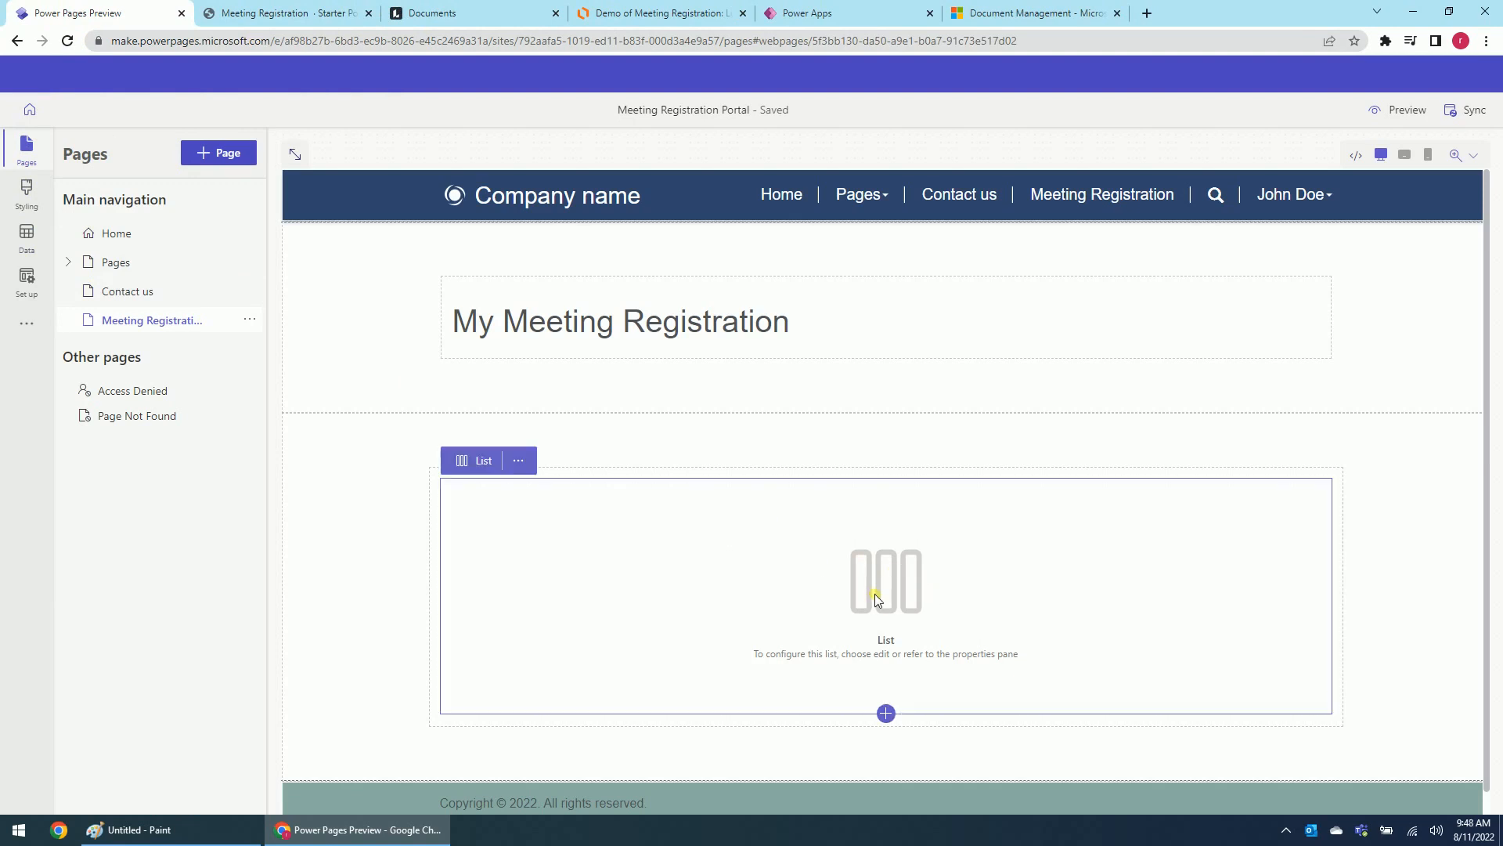
pyautogui.click(482, 463)
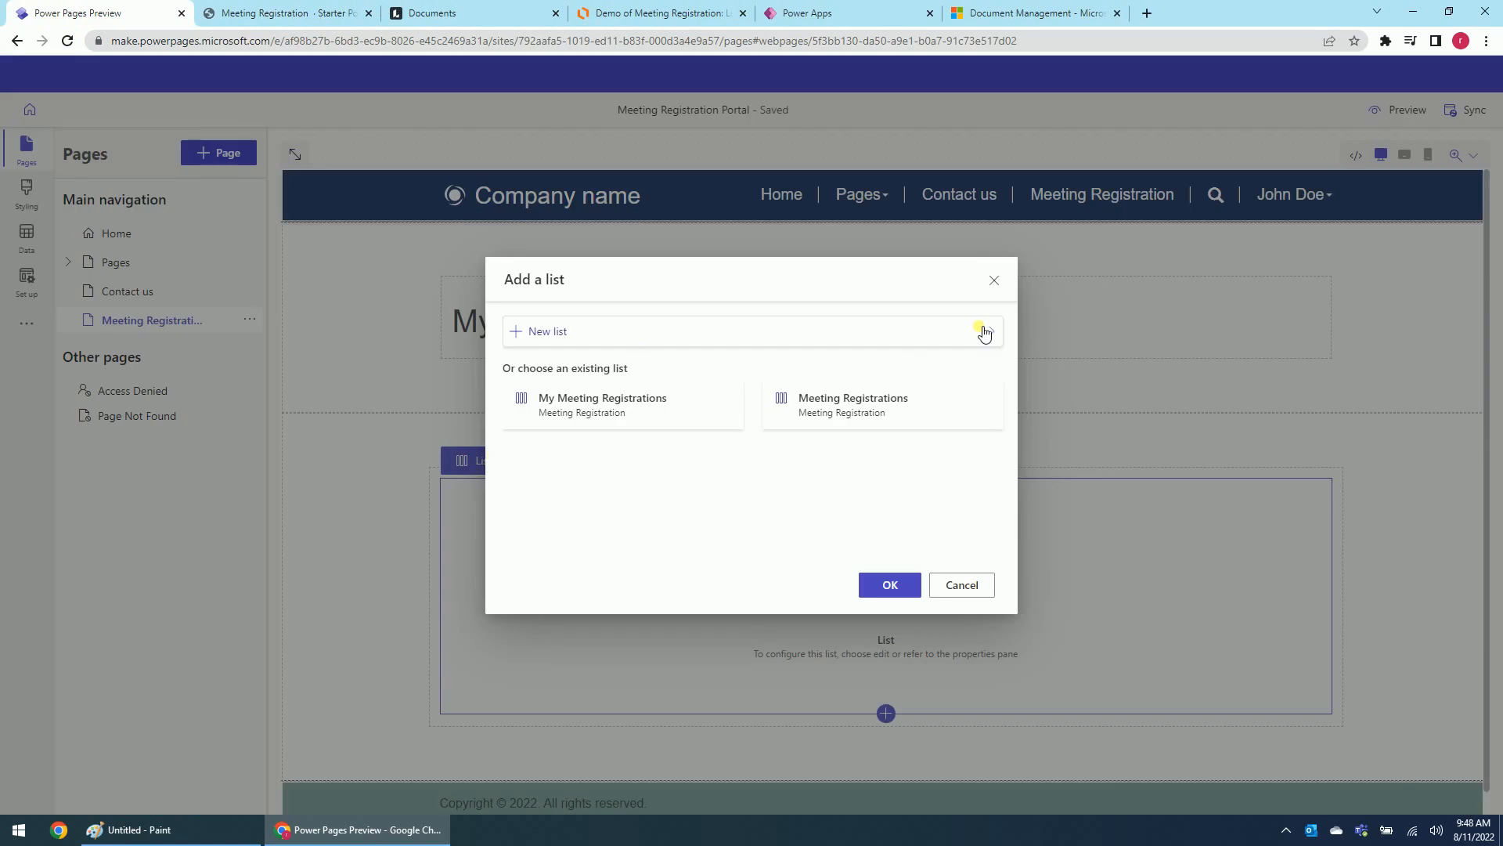
pyautogui.click(985, 332)
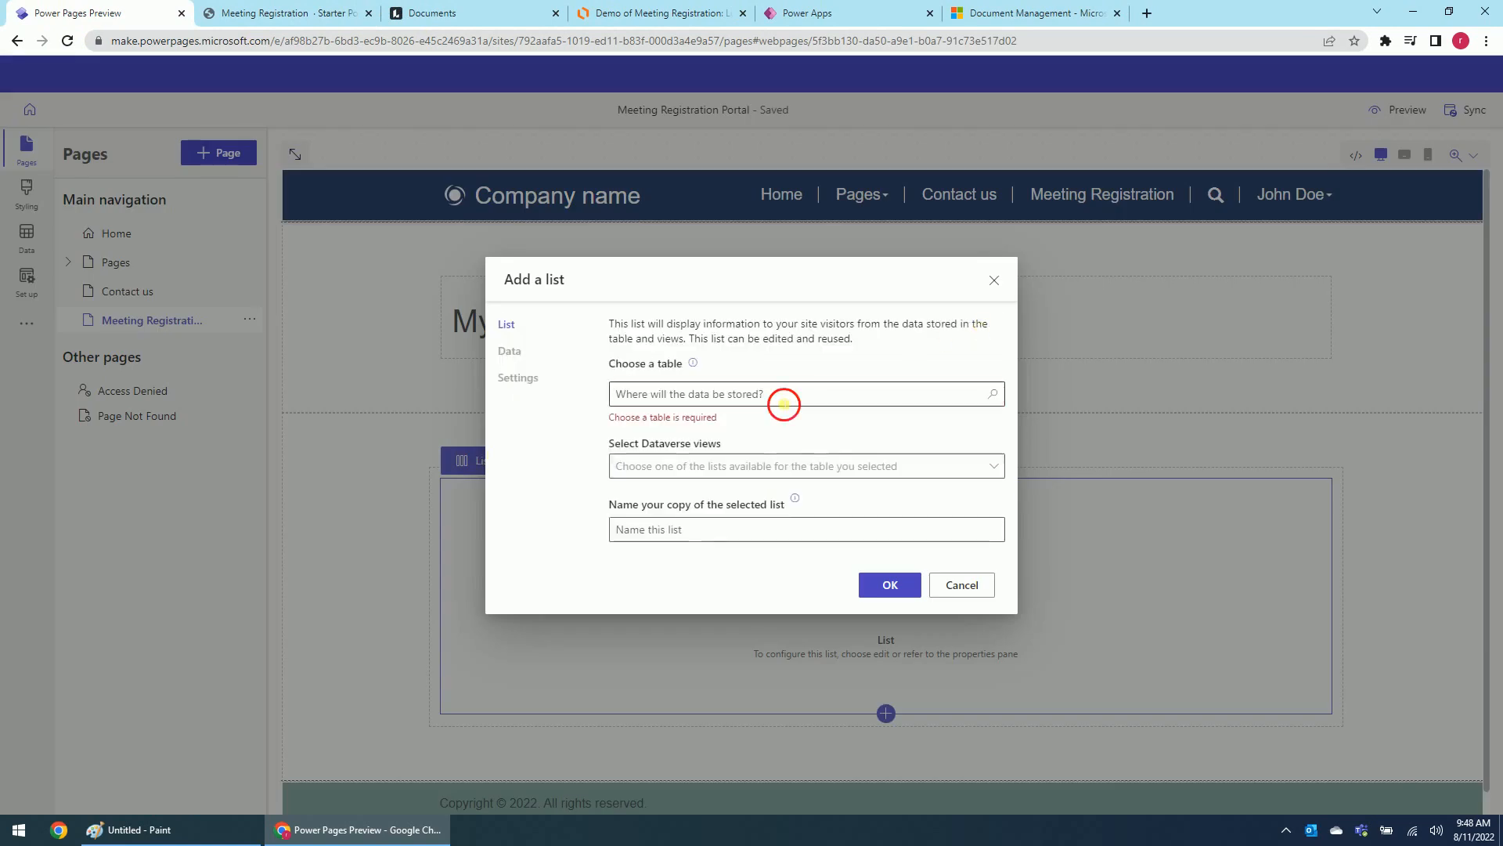
pyautogui.click(794, 394)
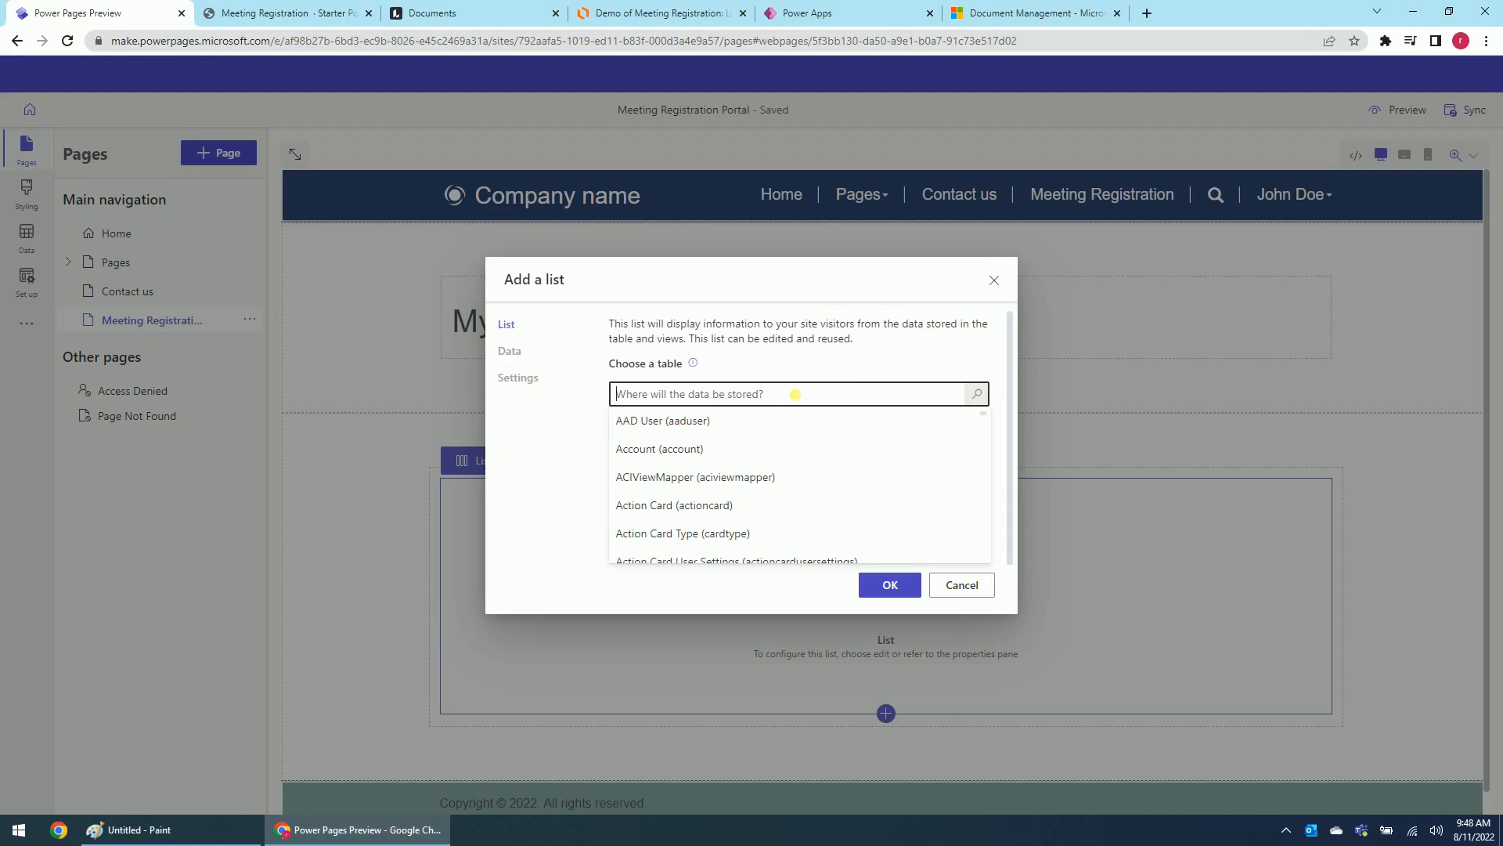
pyautogui.write('meeting')
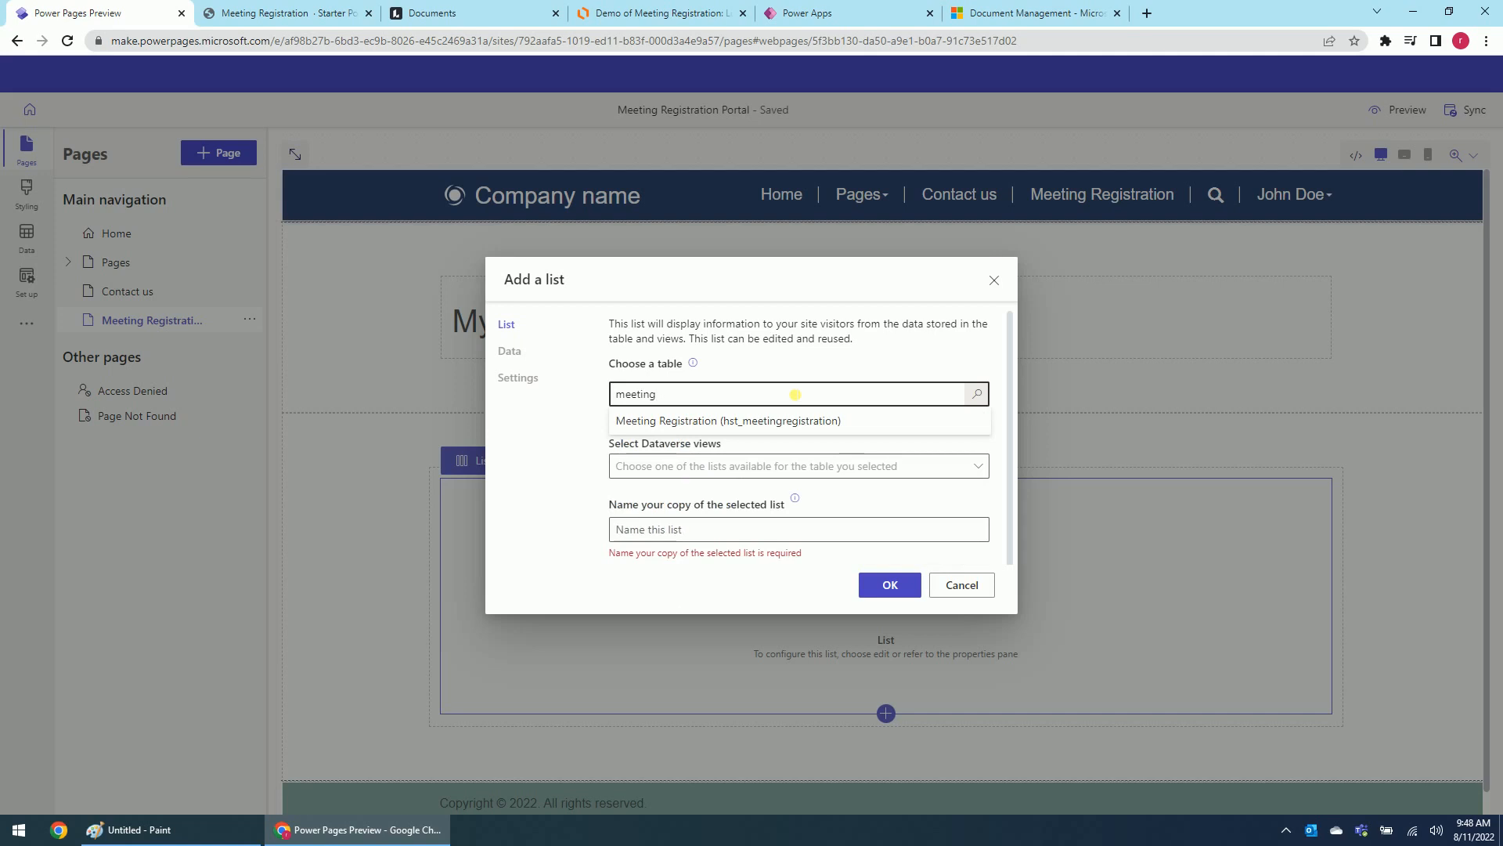
pyautogui.click(774, 420)
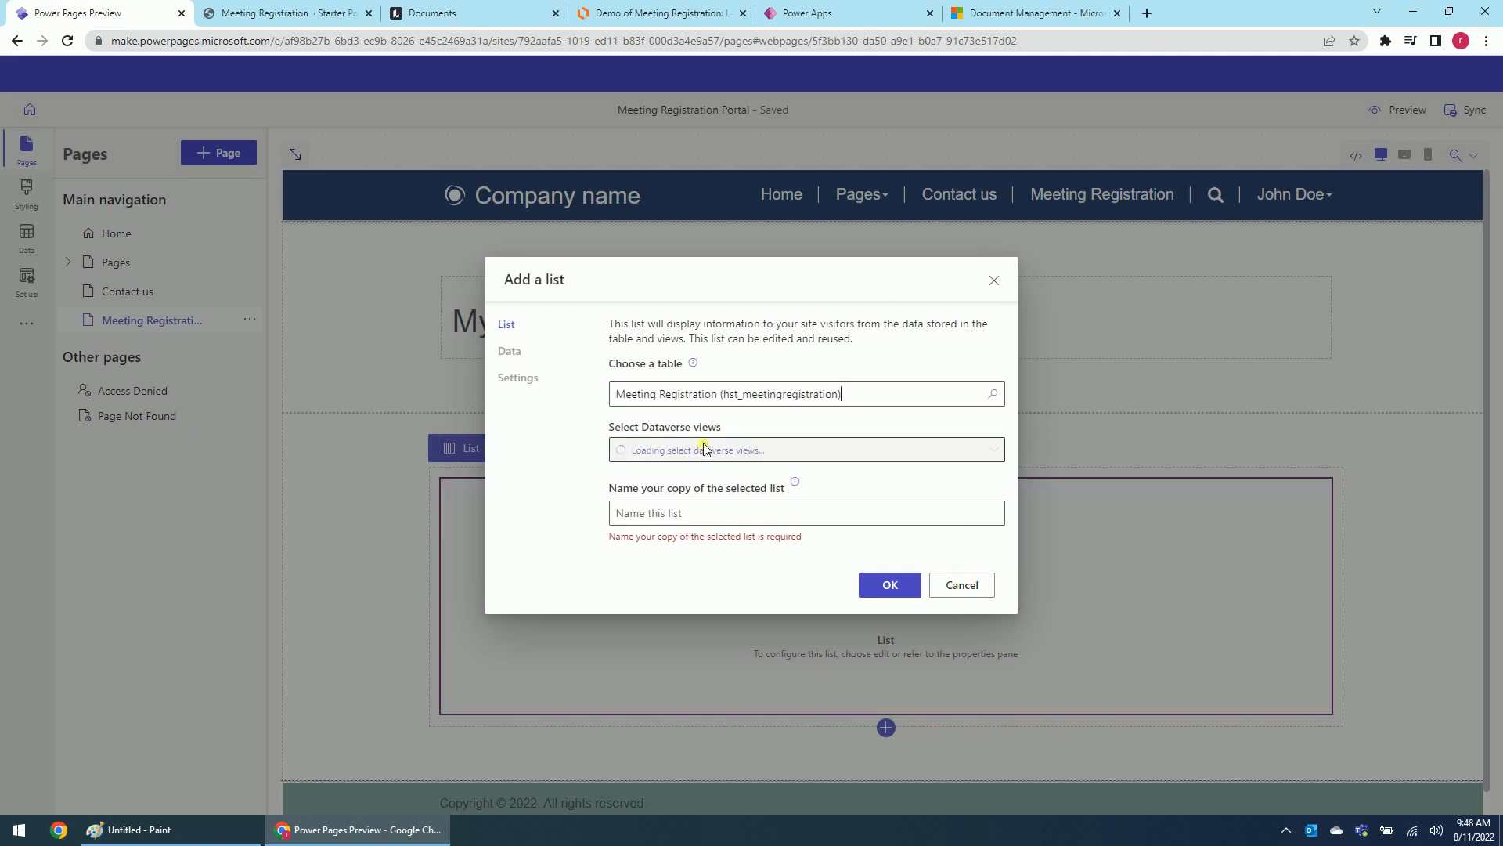
# Choose the Active Meeting Registrations view for the list and name the list My Active Meeting Registrations
pyautogui.click(675, 451)
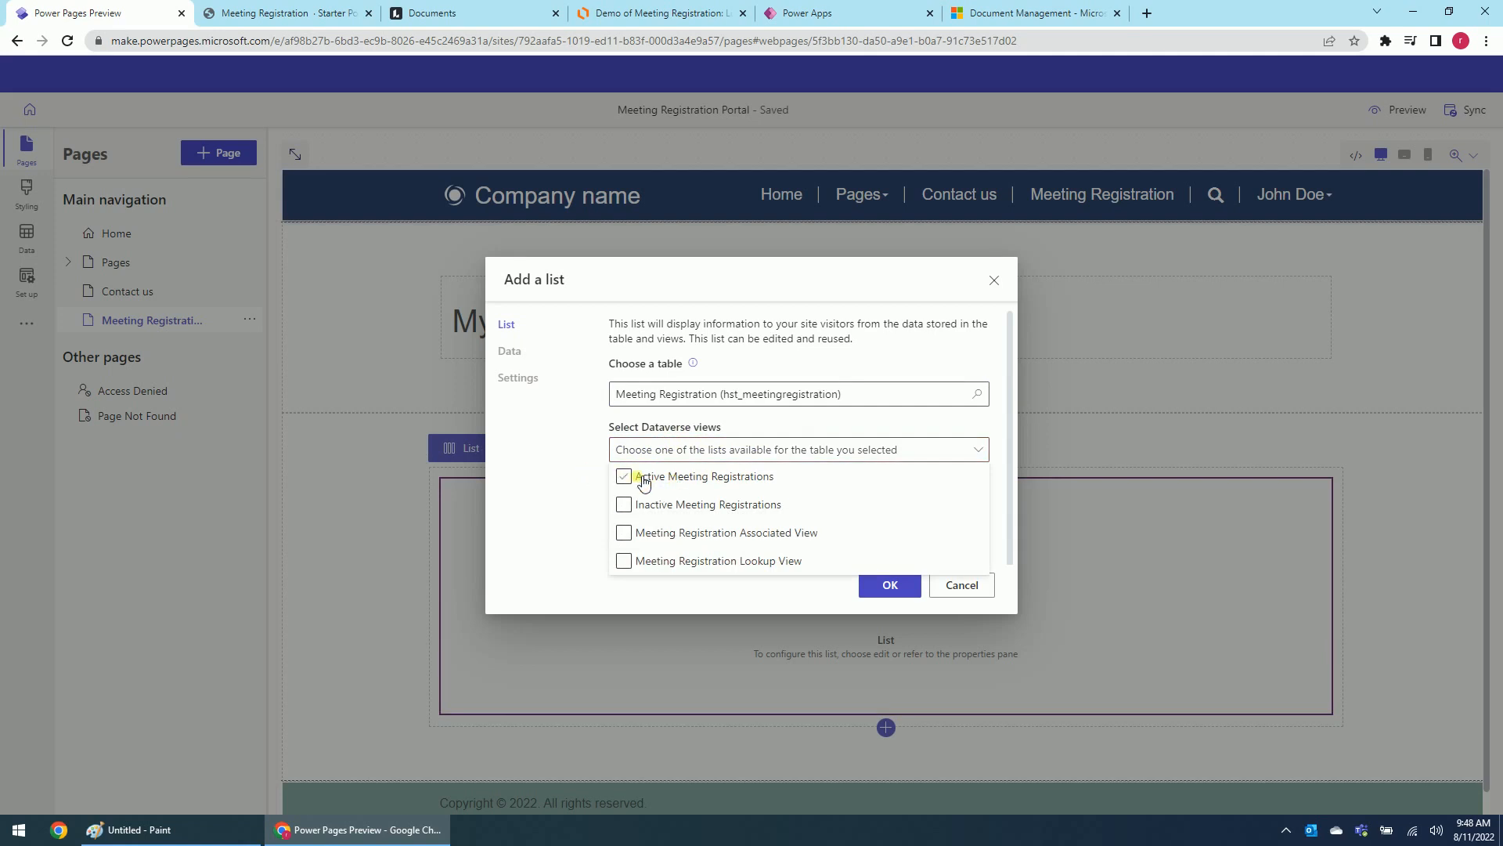
pyautogui.click(637, 477)
pyautogui.click(786, 592)
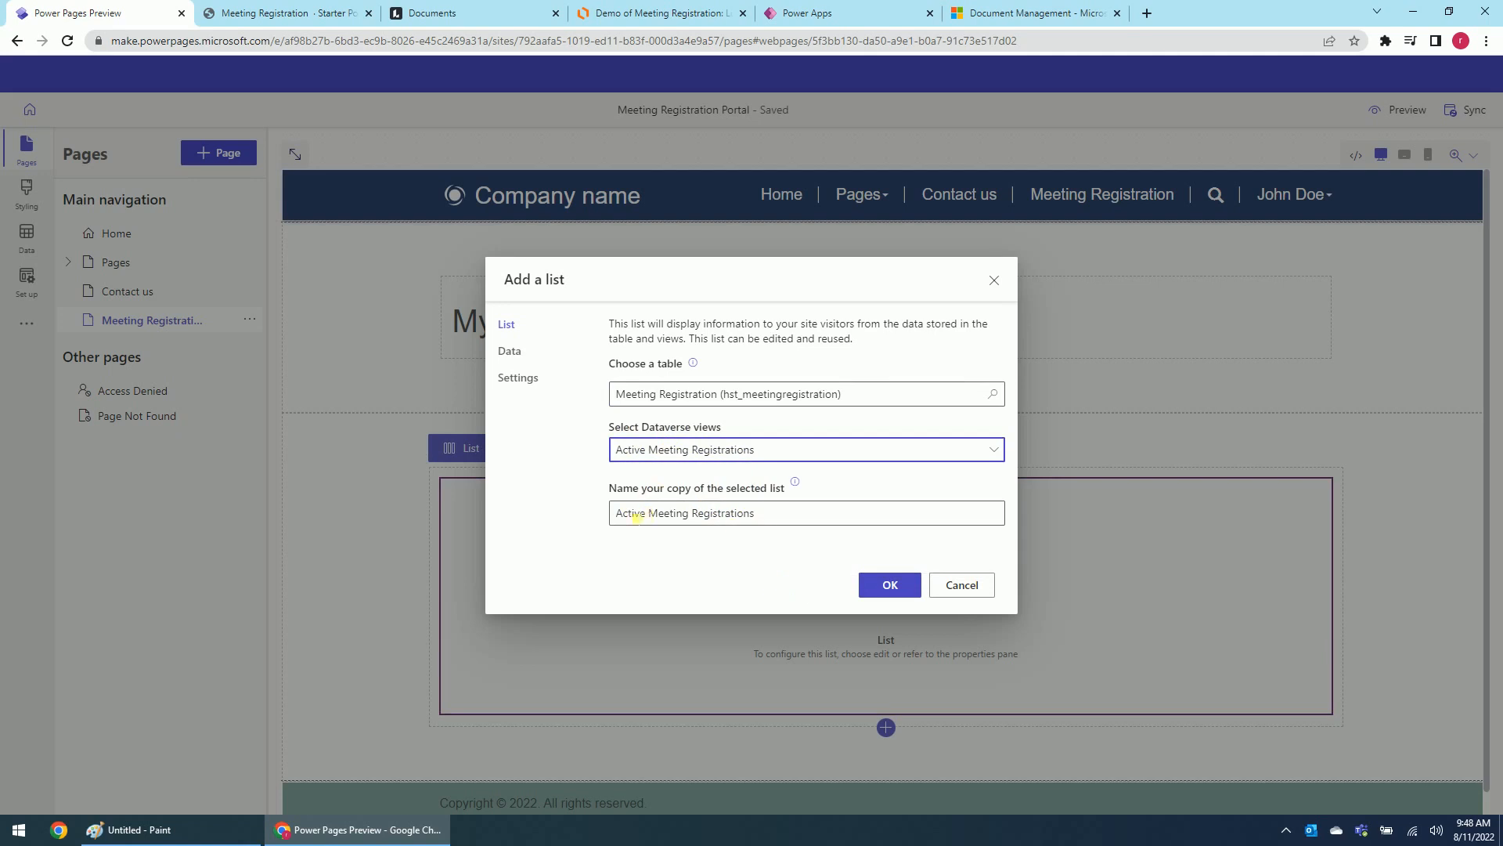
pyautogui.click(623, 517)
pyautogui.write('My')
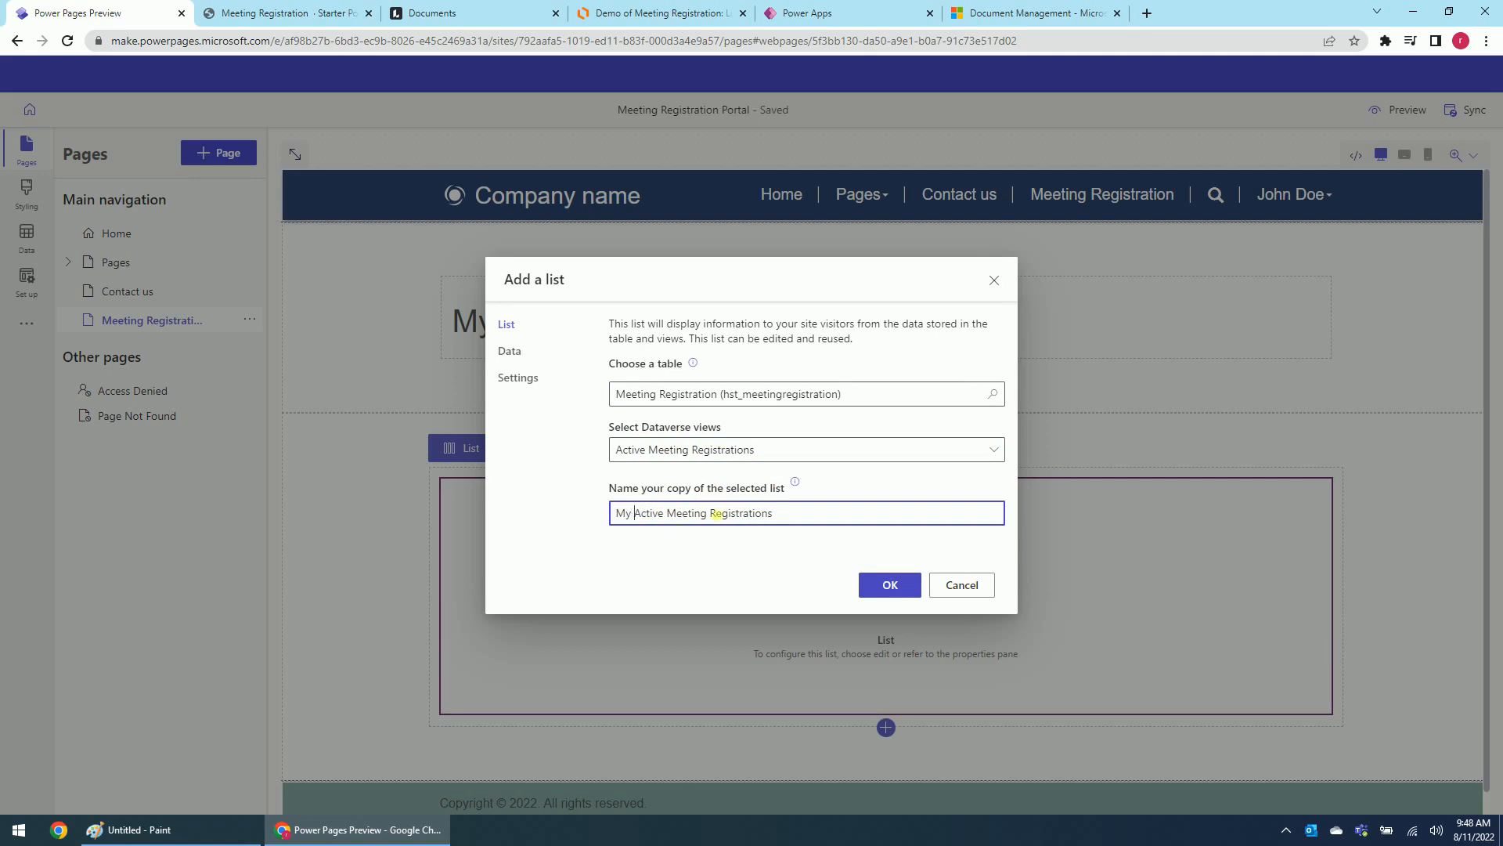
# Enable deleting records in the list, check its display settings, and add the list to the page
pyautogui.click(520, 353)
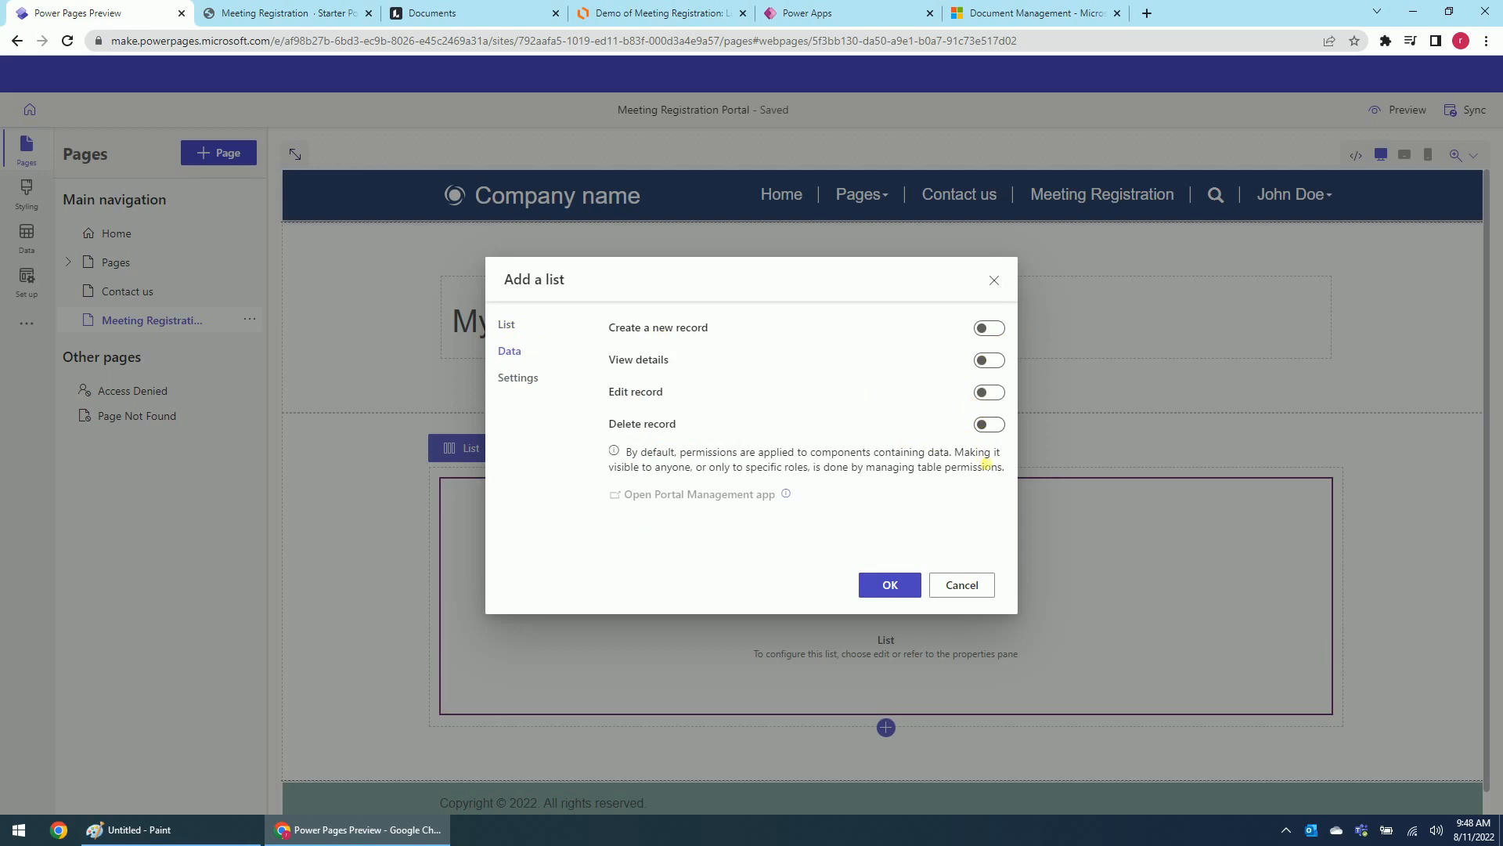
pyautogui.click(991, 425)
pyautogui.click(516, 378)
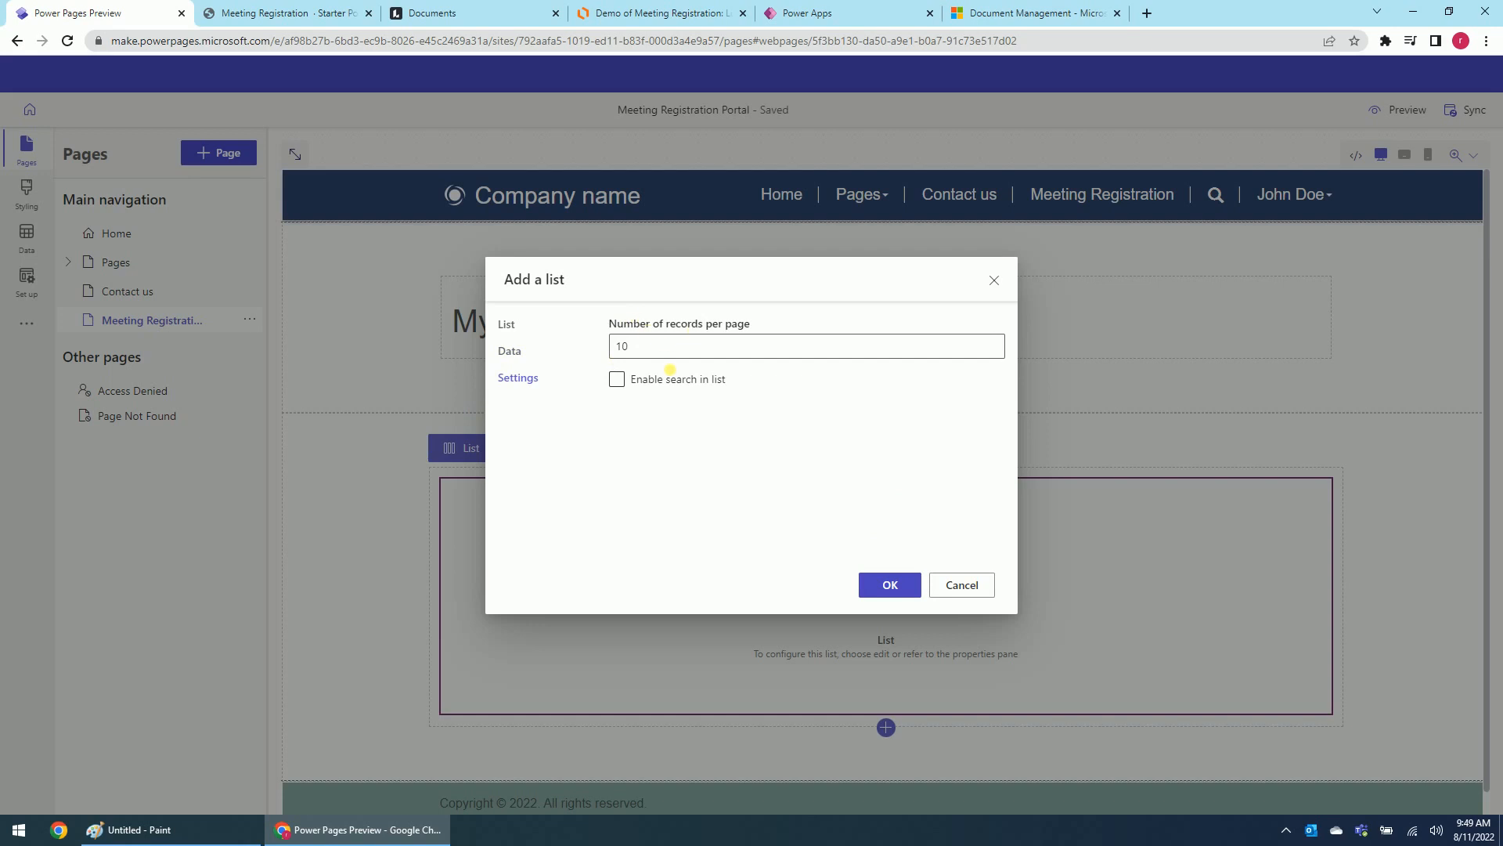
pyautogui.click(897, 595)
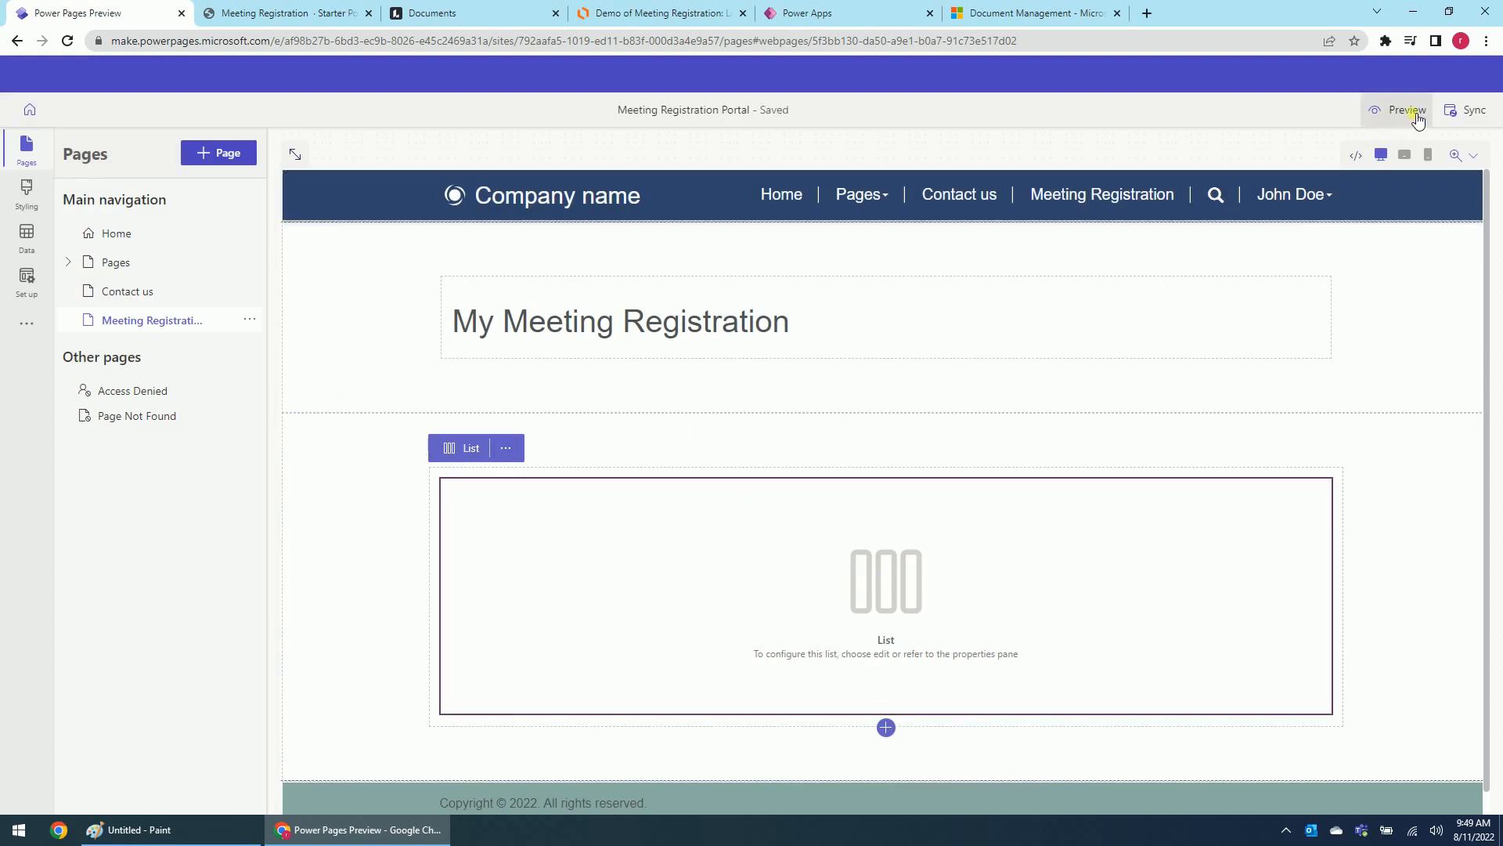
# Preview the site at desktop size and read the message in the My Meeting Registration list
pyautogui.click(1415, 116)
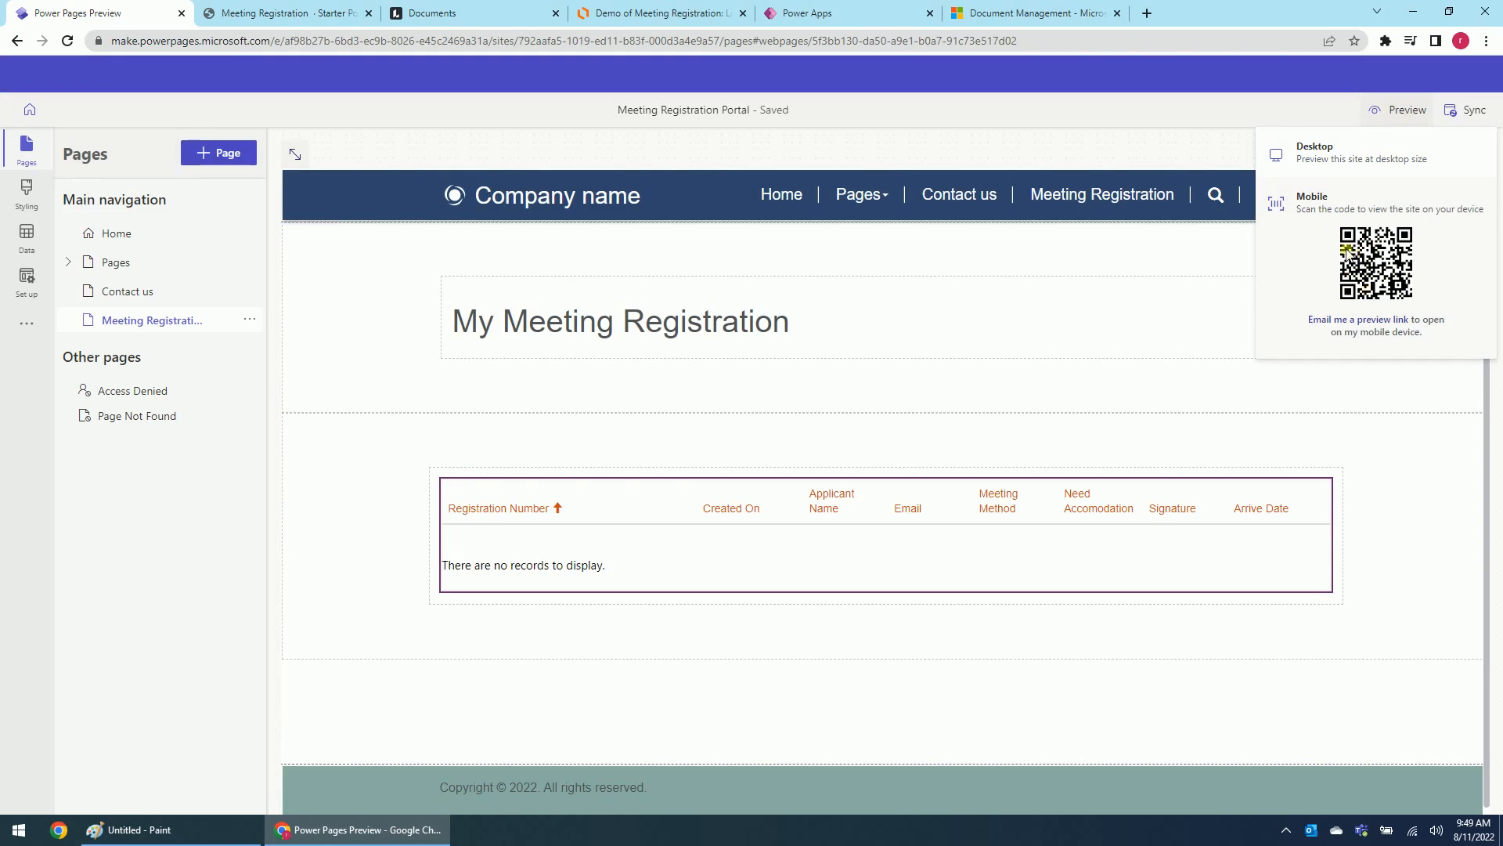
pyautogui.click(1360, 160)
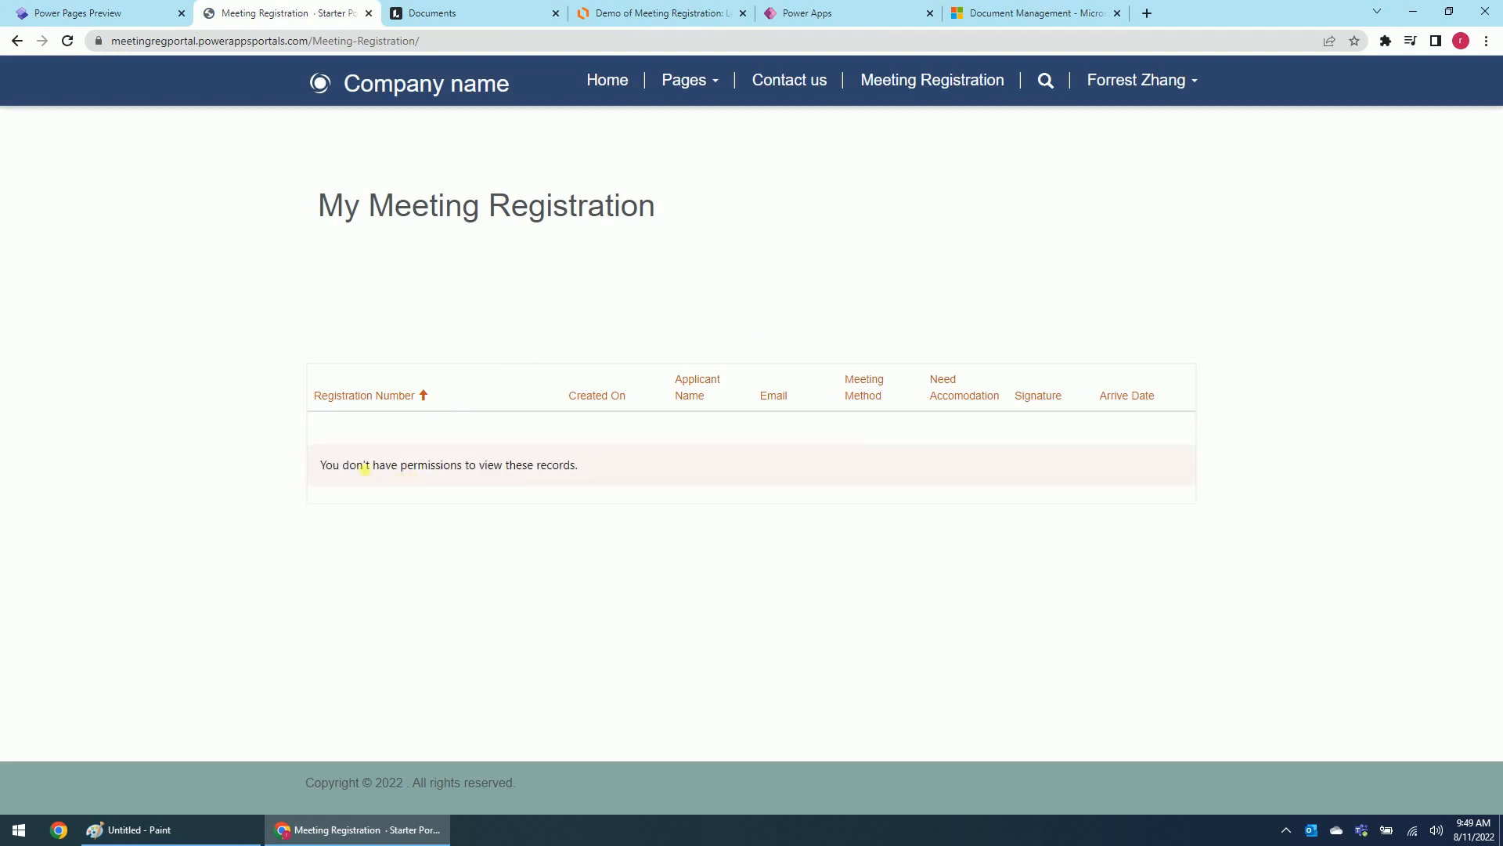
pyautogui.moveTo(350, 468); pyautogui.dragTo(451, 472)
pyautogui.moveTo(543, 468); pyautogui.dragTo(580, 468)
pyautogui.click(638, 484)
# Return to the Power Pages editor and start a new table permission for the list, named Meeting Registration
pyautogui.click(116, 17)
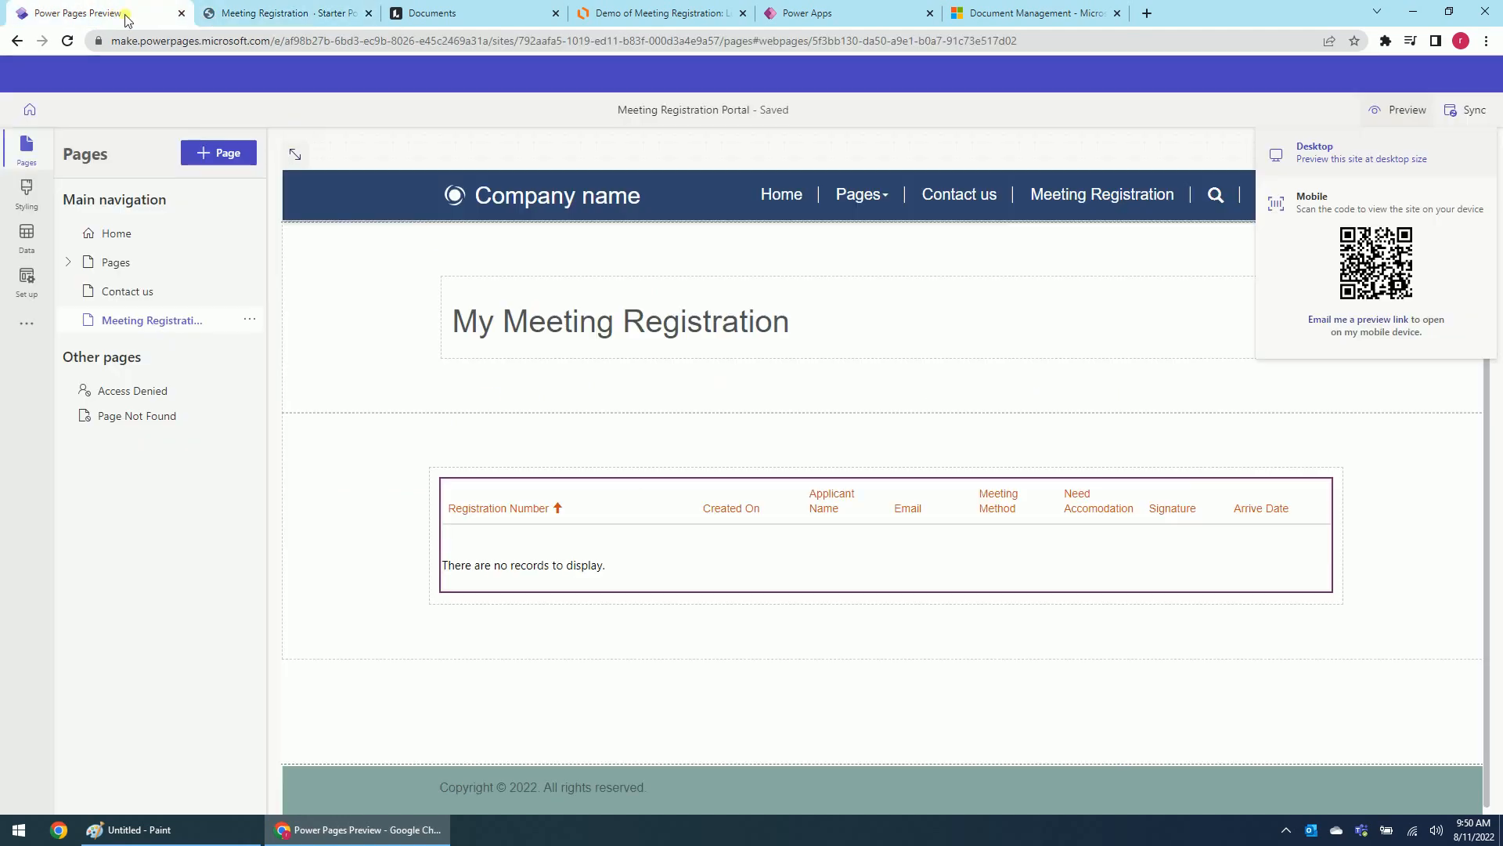
pyautogui.click(670, 540)
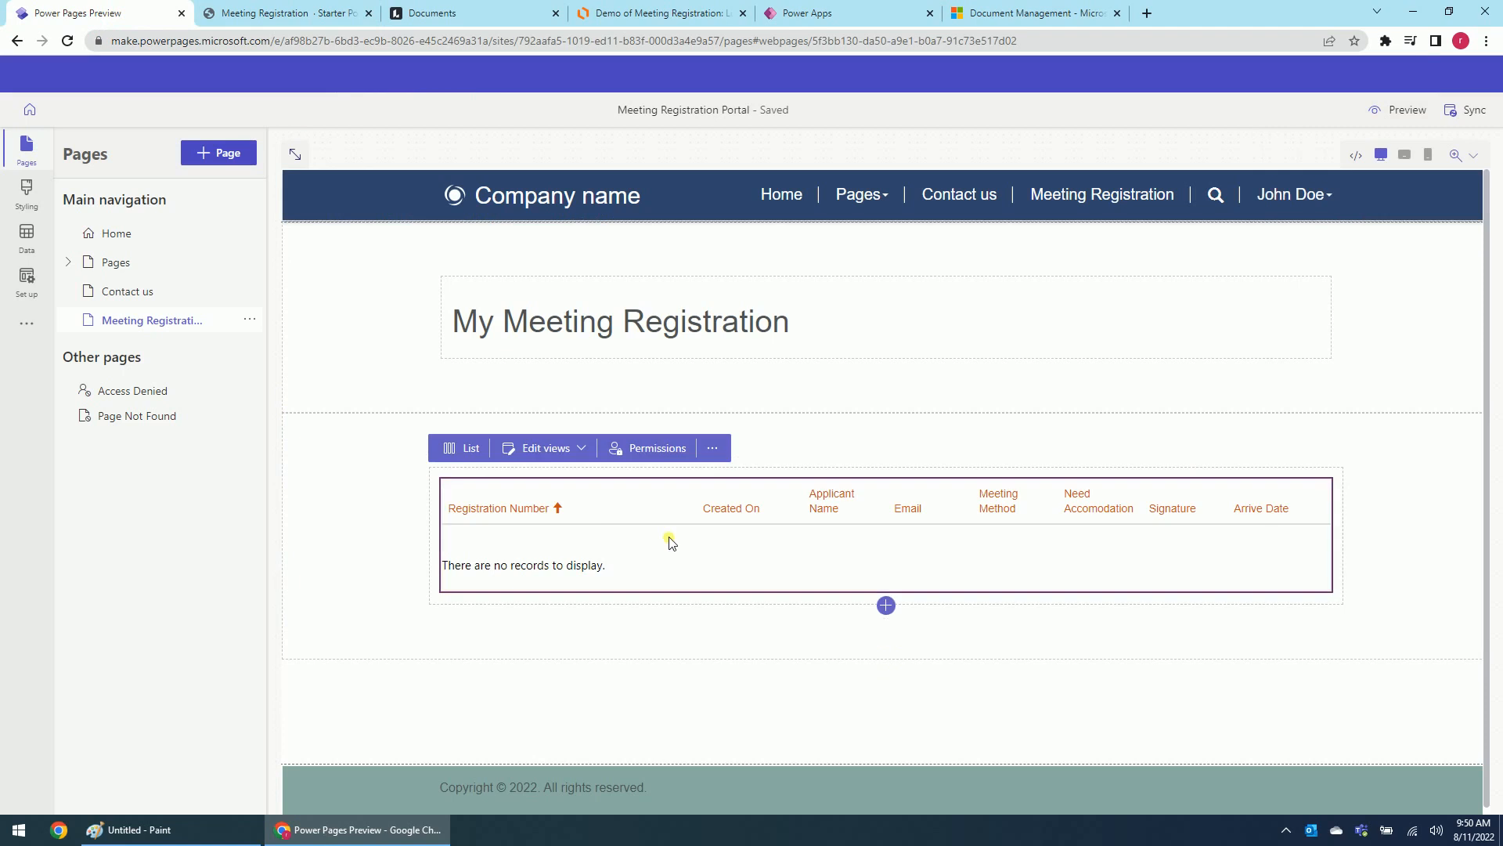
pyautogui.click(658, 462)
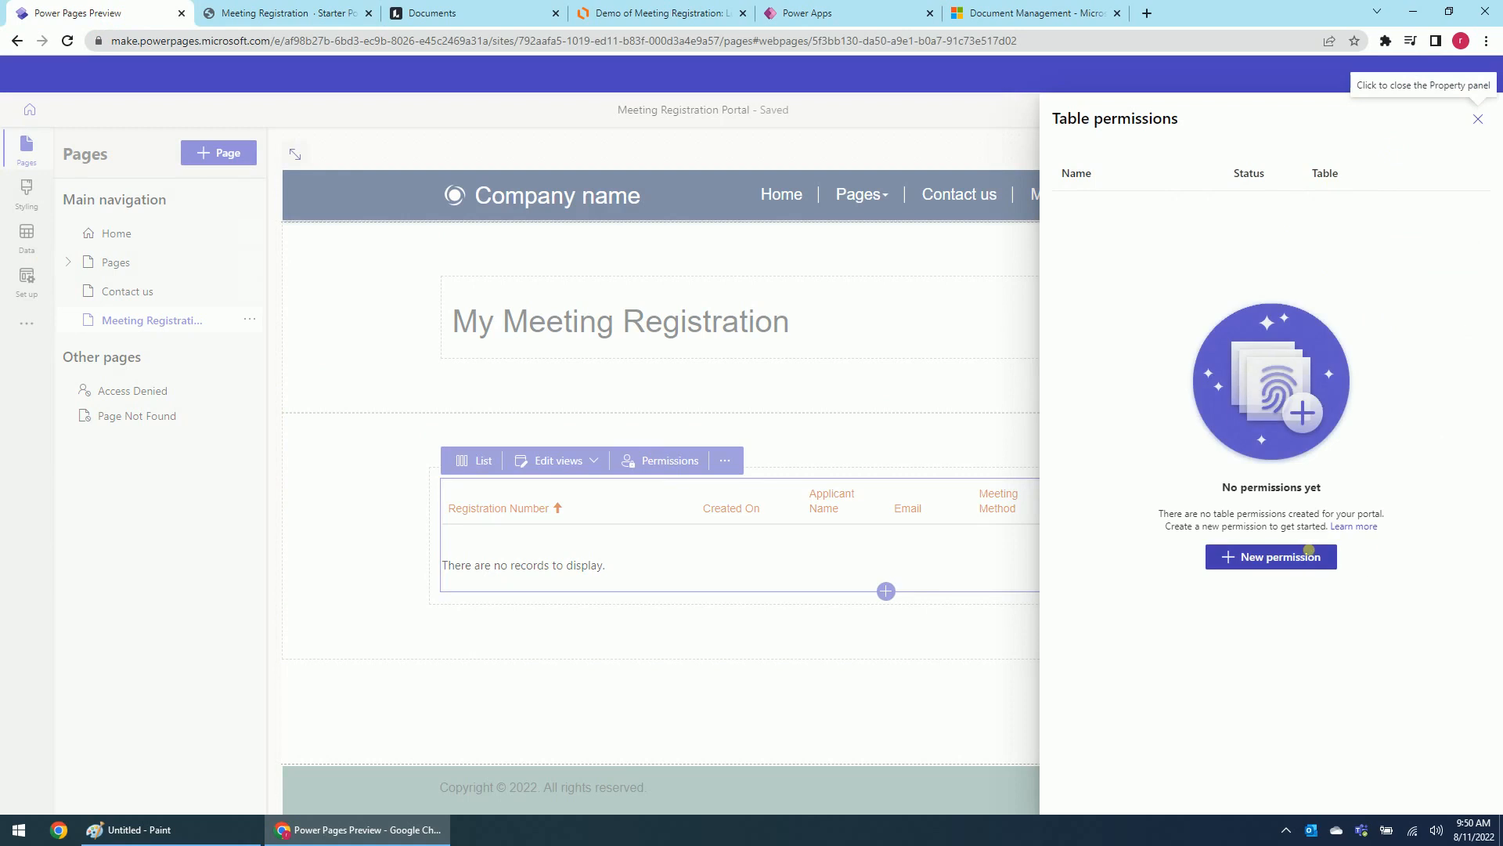
pyautogui.click(1294, 559)
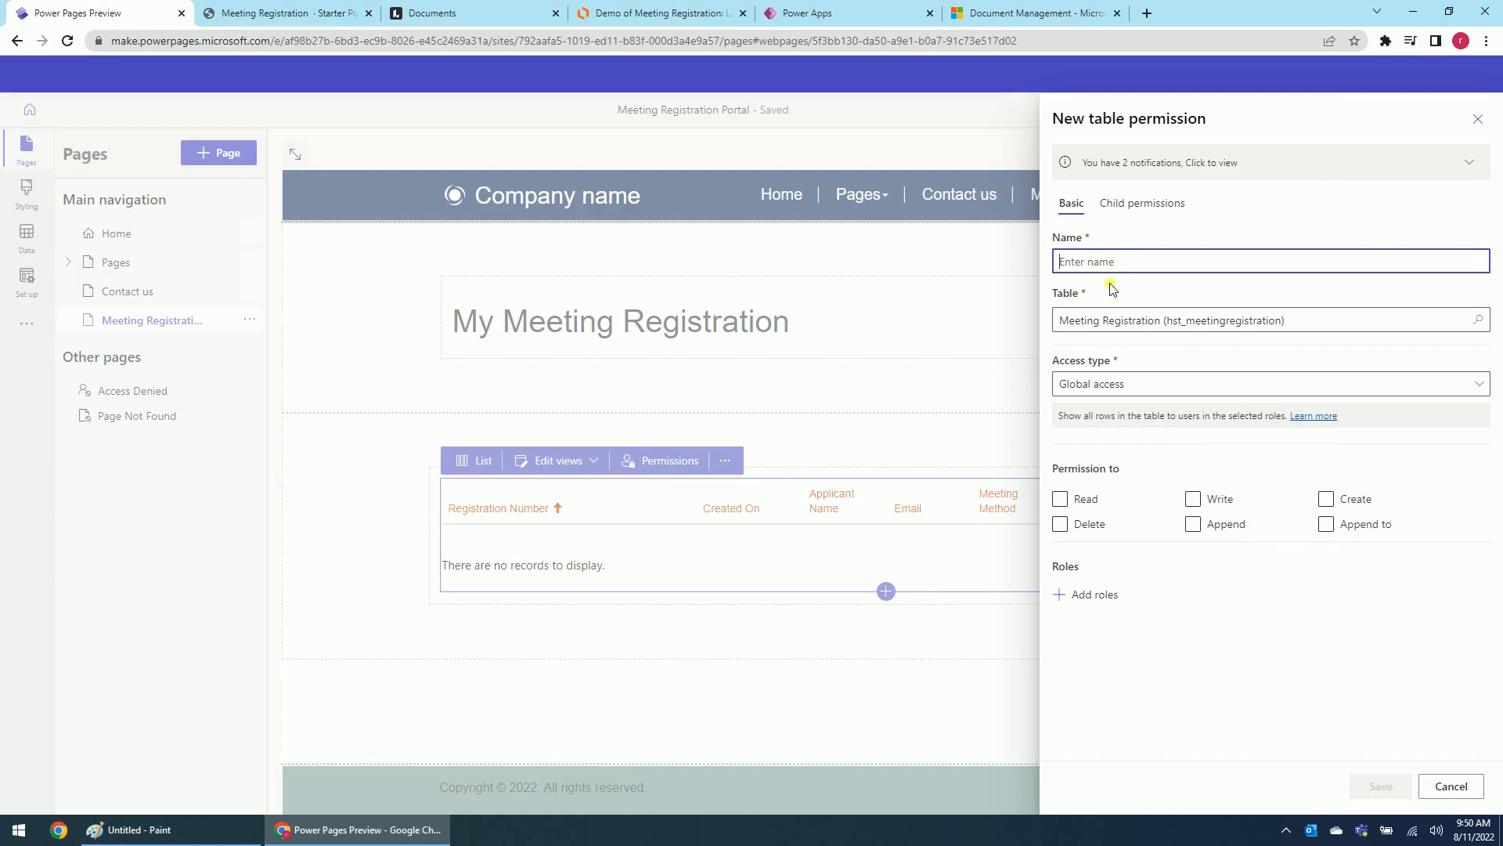
pyautogui.write('Meeting R')
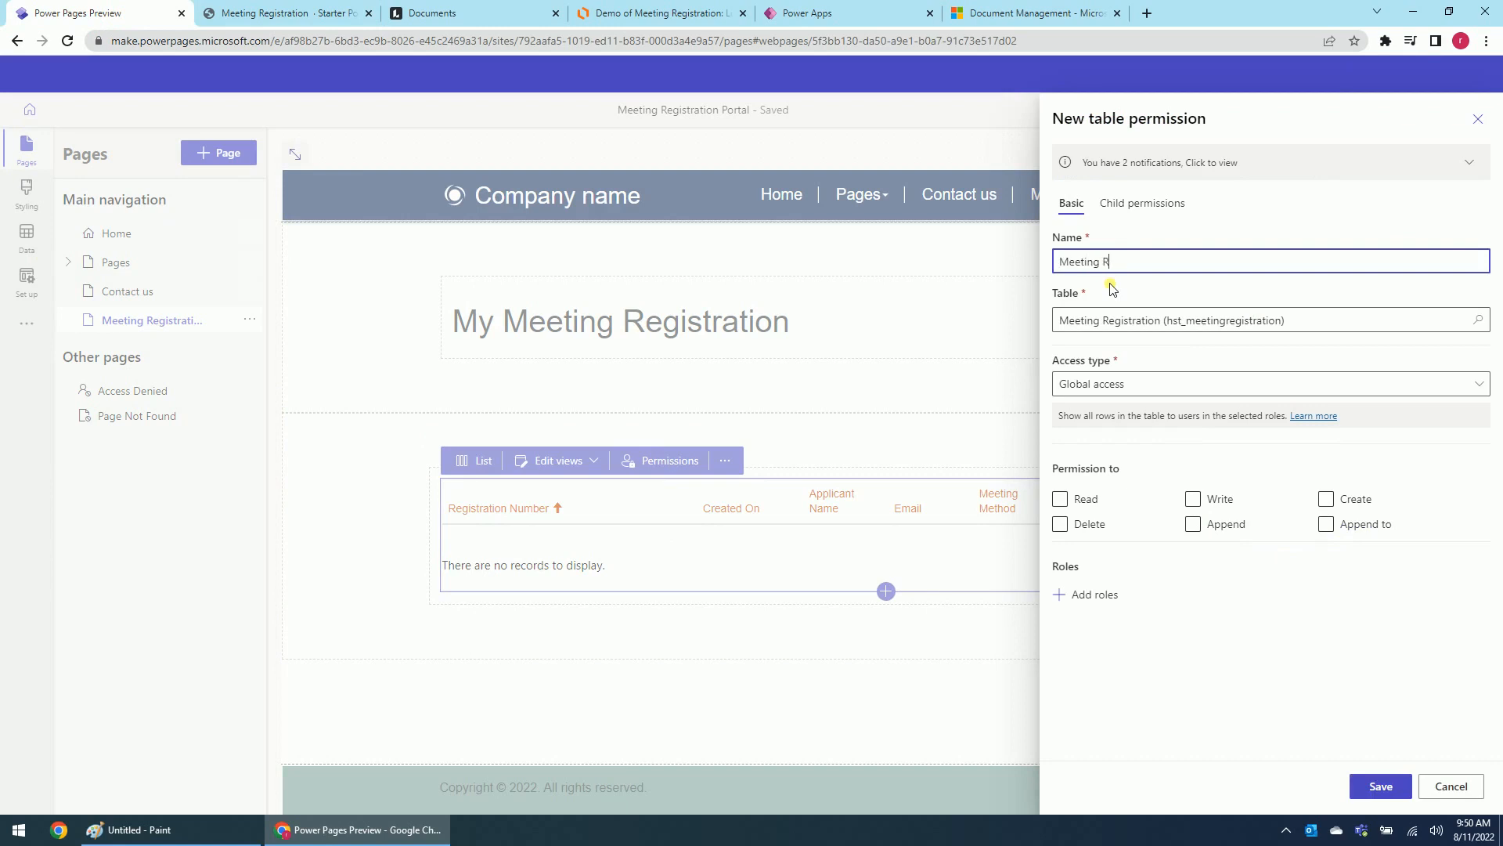
pyautogui.write('egistration')
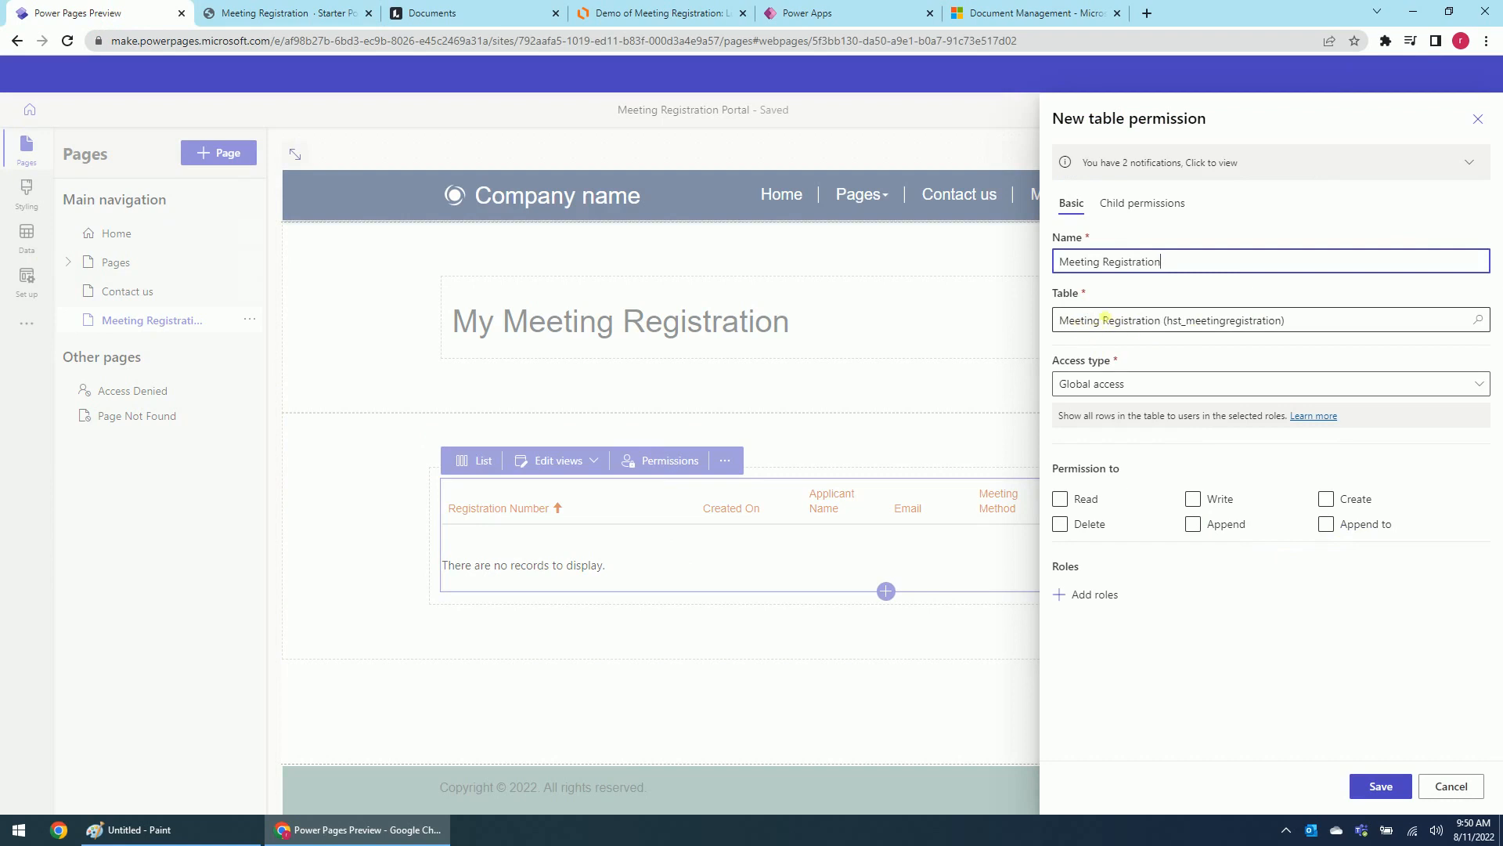
# Set the permission's access type to Contact access and extend its name to Meeting Registration - Contact Access
pyautogui.click(1112, 384)
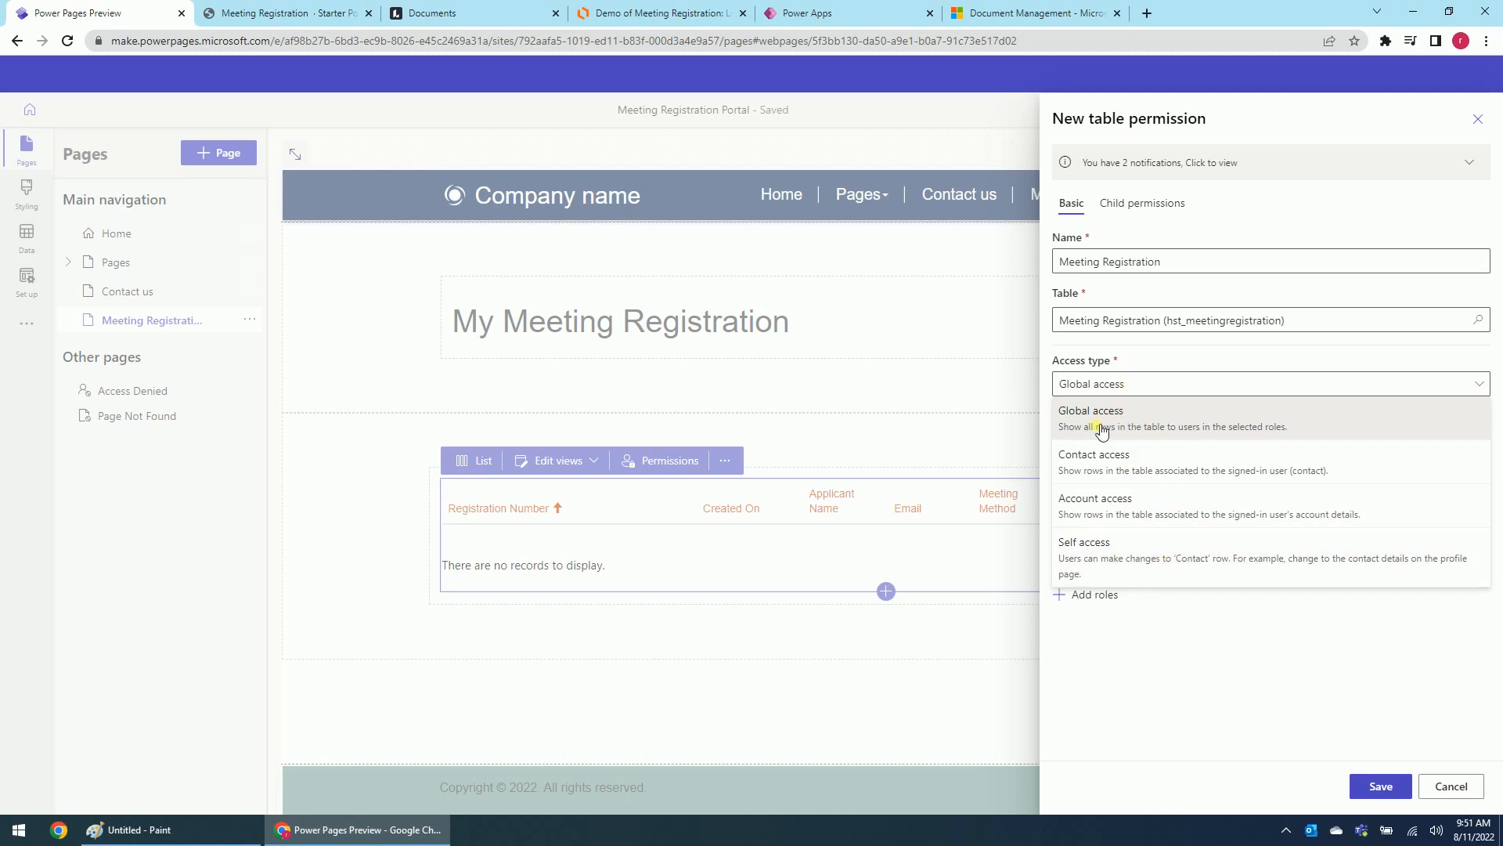
pyautogui.click(1120, 458)
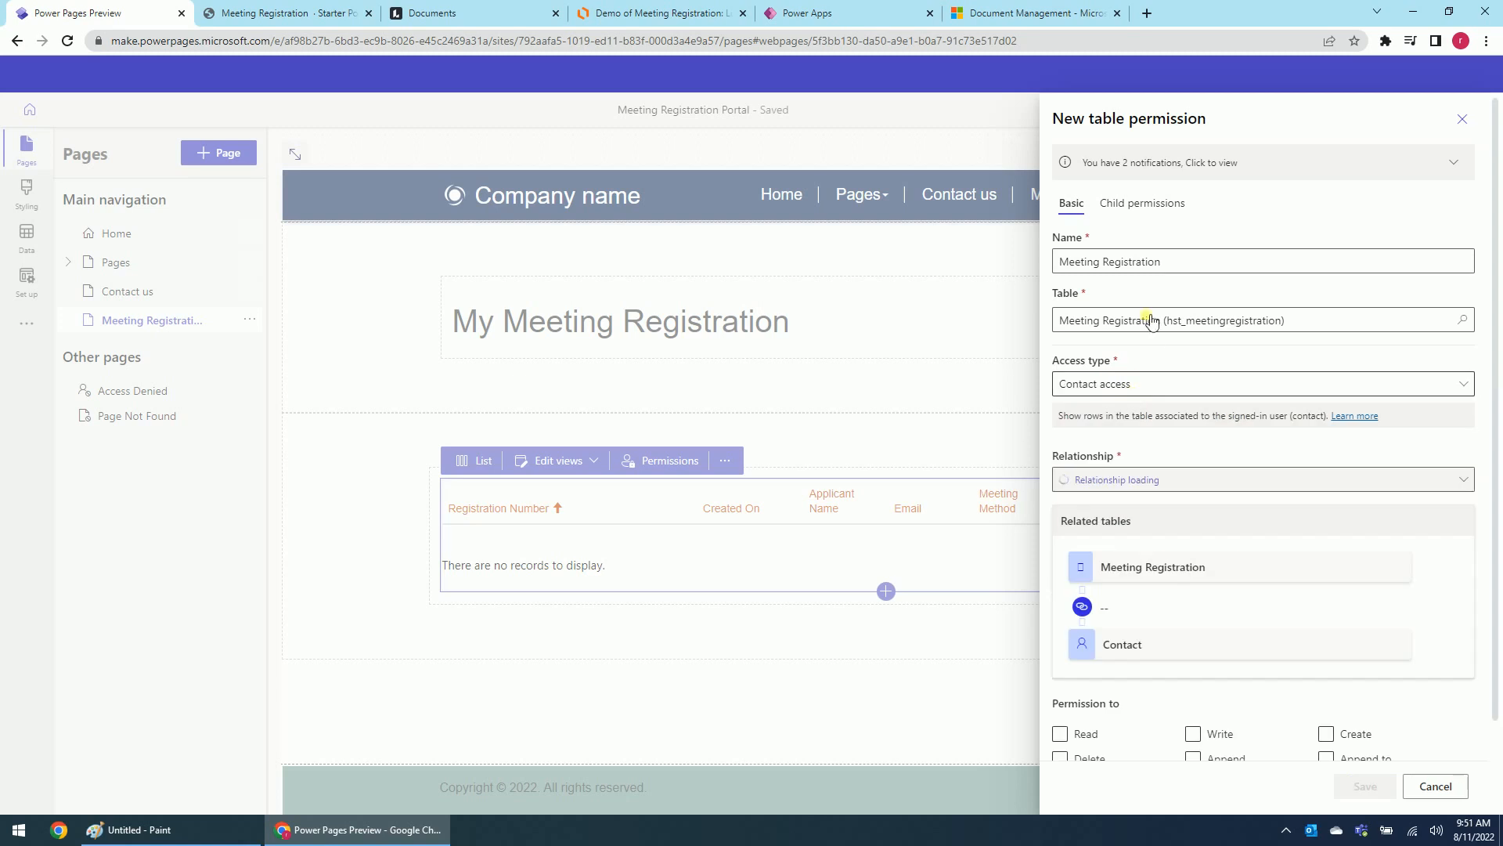
pyautogui.click(1186, 267)
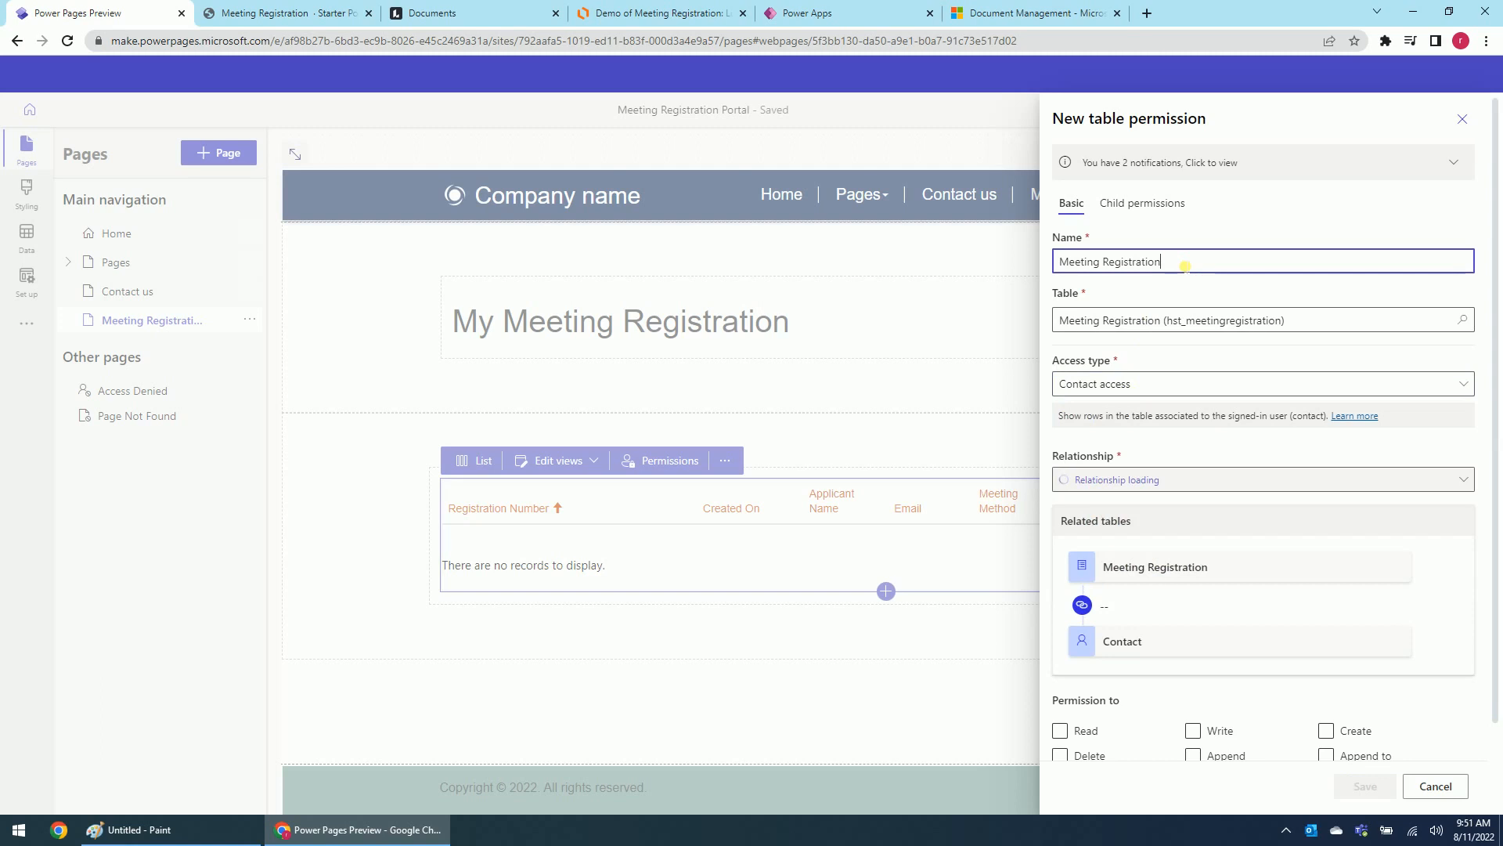
pyautogui.write('- h')
pyautogui.press('BackSpace')
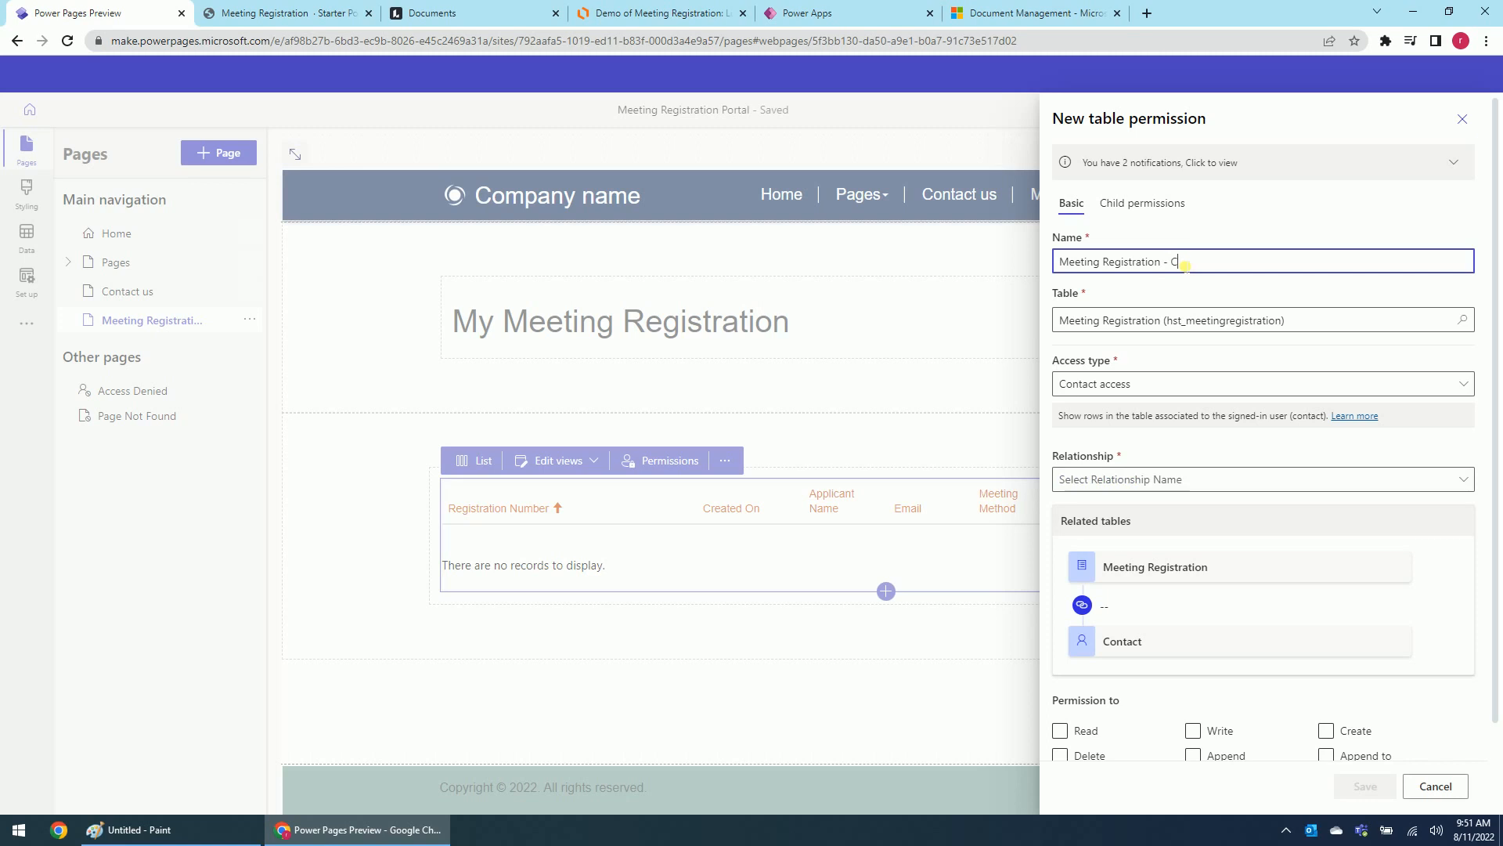
pyautogui.write('Contact Access')
# Select the hst_hst_meetingregistration_ApplicantName_con relationship and grant Read, Write, Create, Delete, Append and Append to permissions
pyautogui.click(1111, 485)
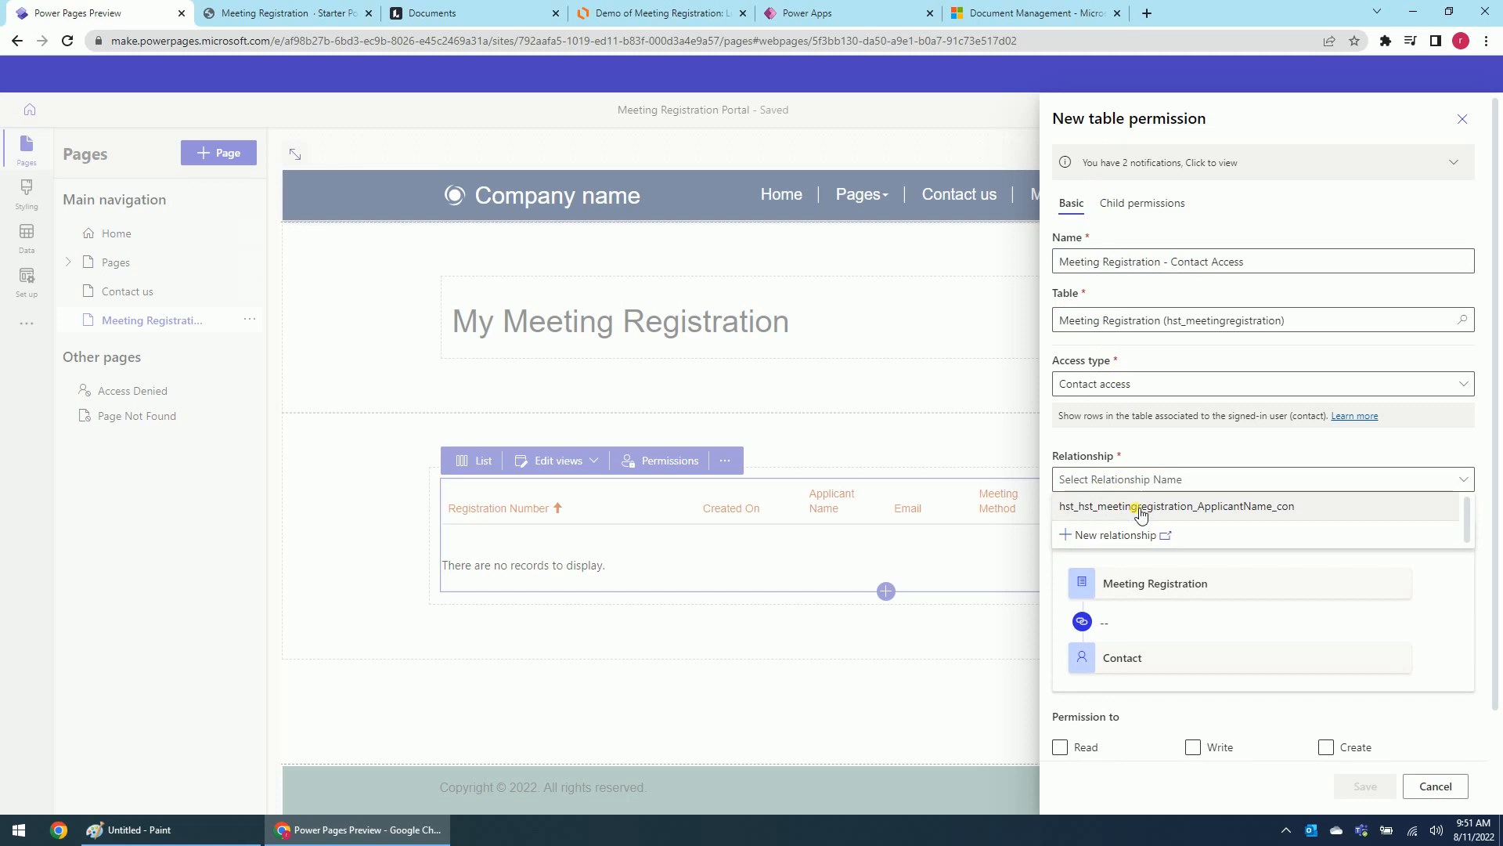
pyautogui.click(1141, 509)
pyautogui.scroll(-2, 1150, 538)
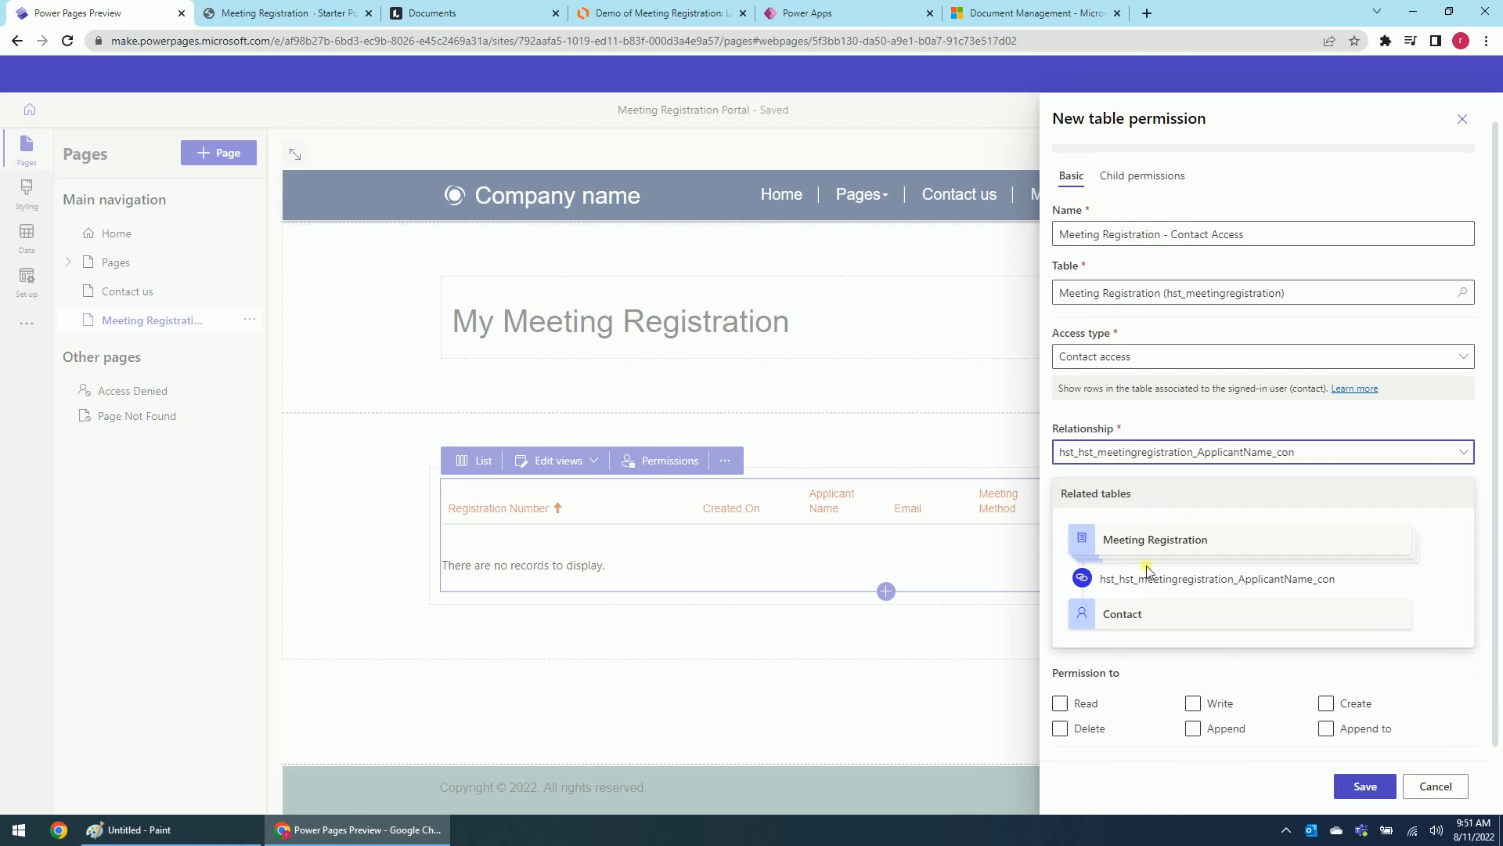
pyautogui.click(1086, 633)
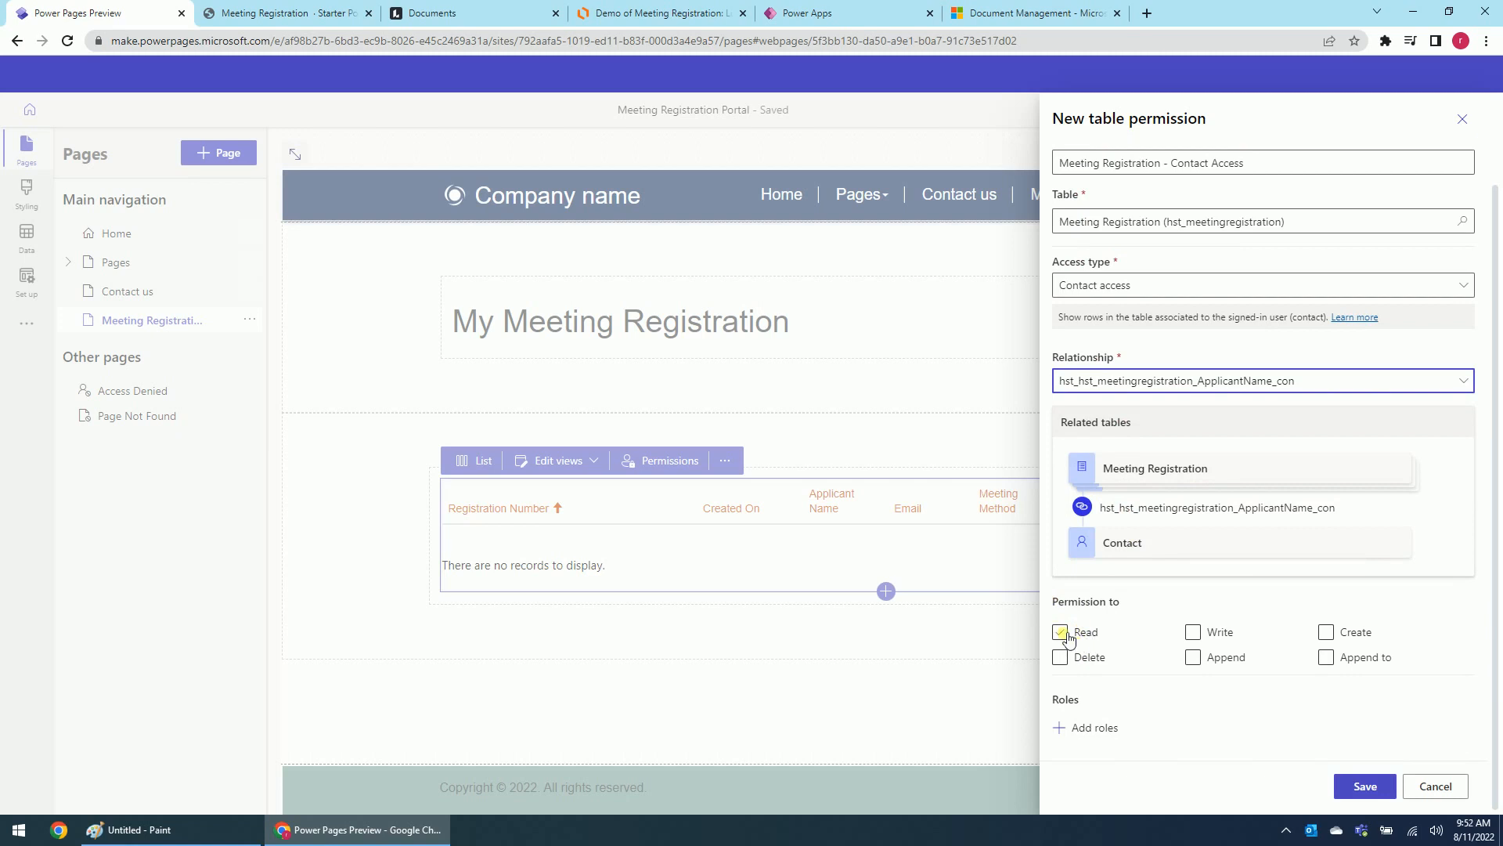
pyautogui.click(1061, 658)
pyautogui.click(1196, 634)
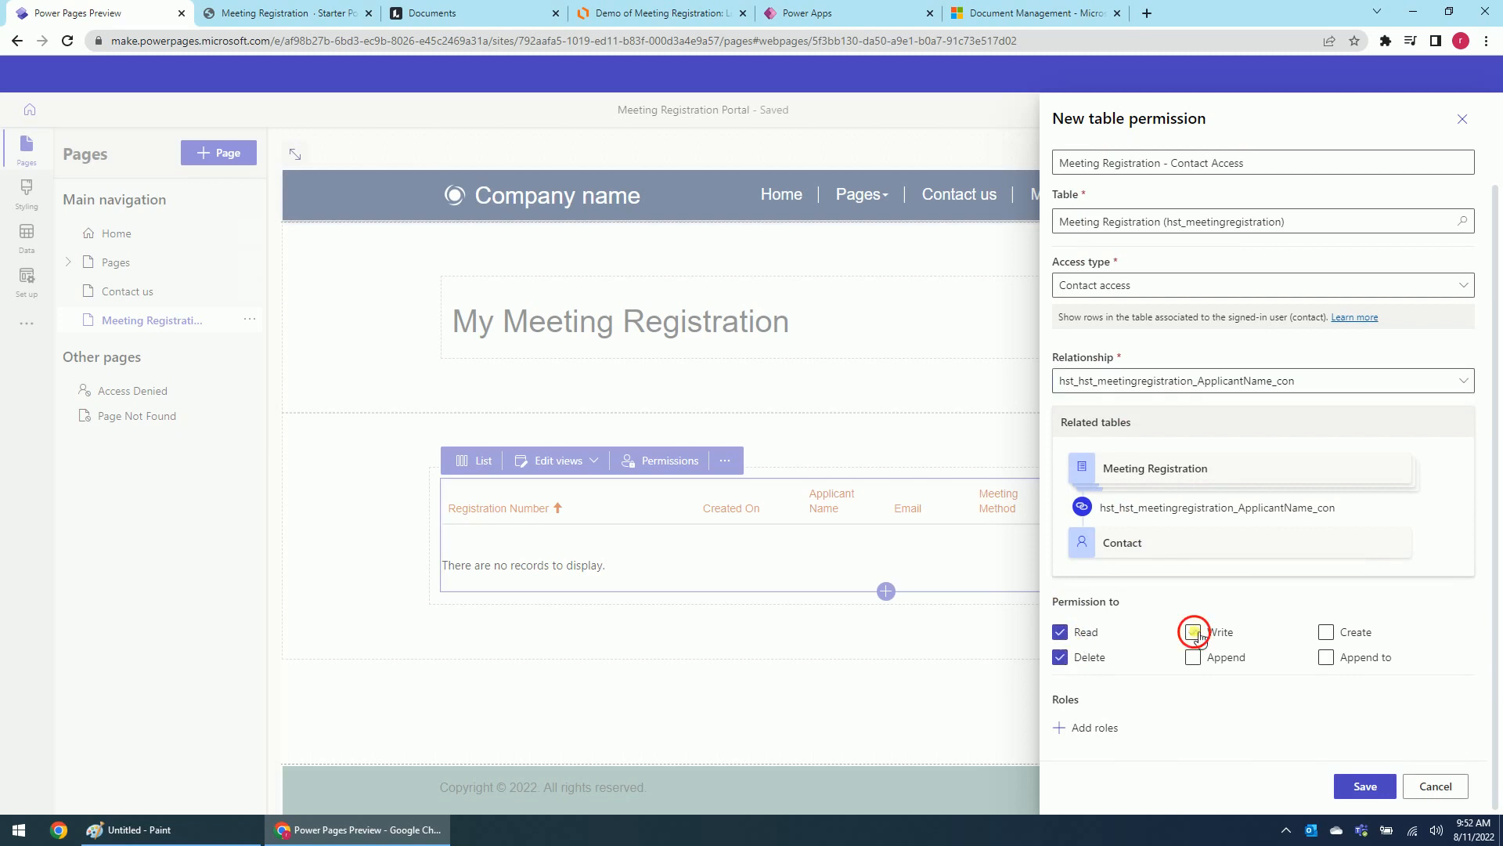
pyautogui.click(1194, 659)
pyautogui.click(1327, 634)
pyautogui.click(1327, 660)
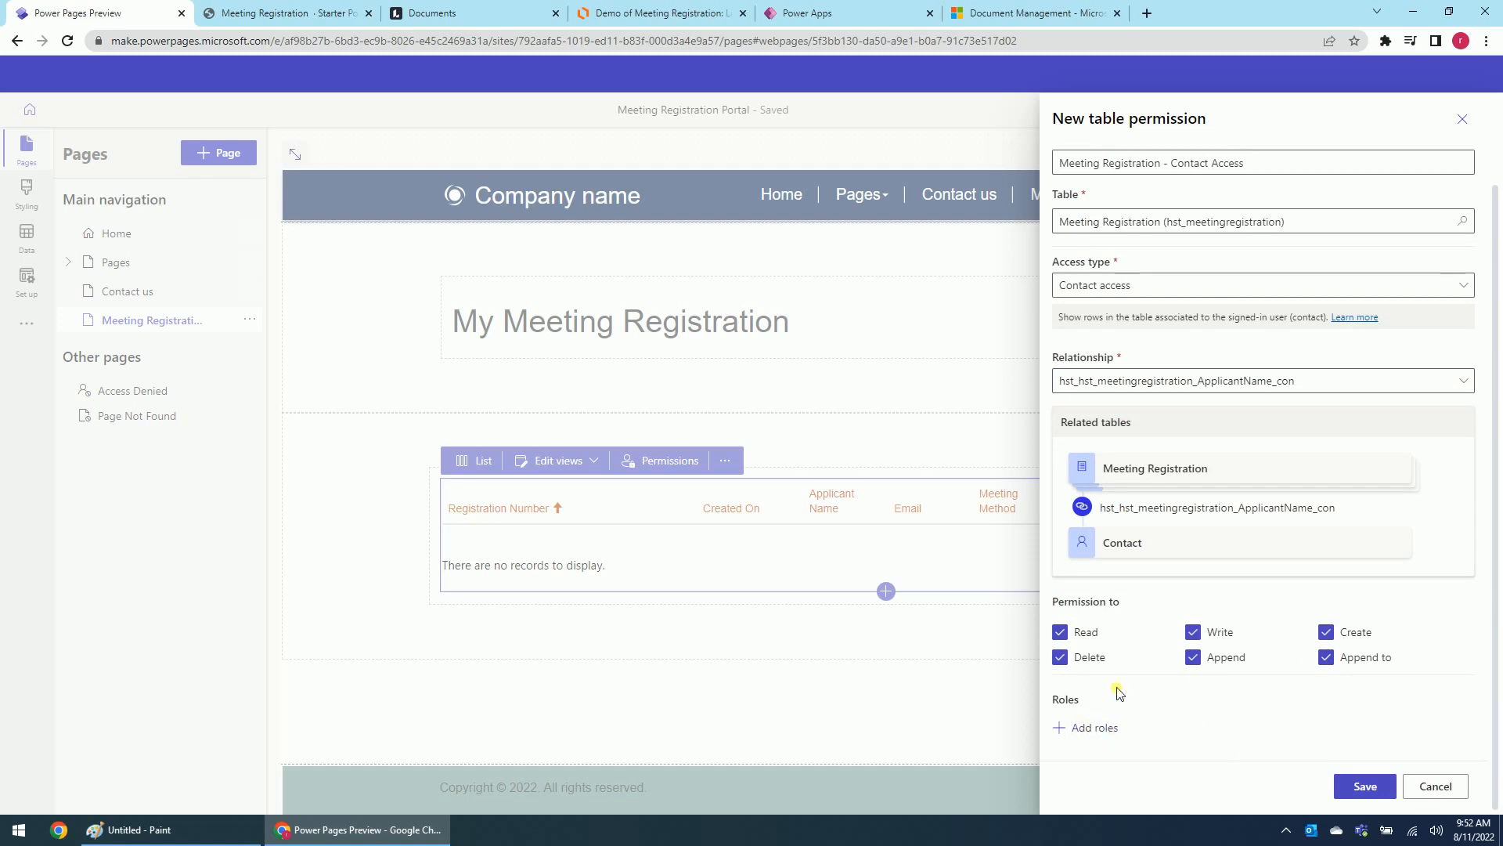
# Open role management from the permission's roles and locate Web Roles in the Security section of Portal Management
pyautogui.click(1104, 732)
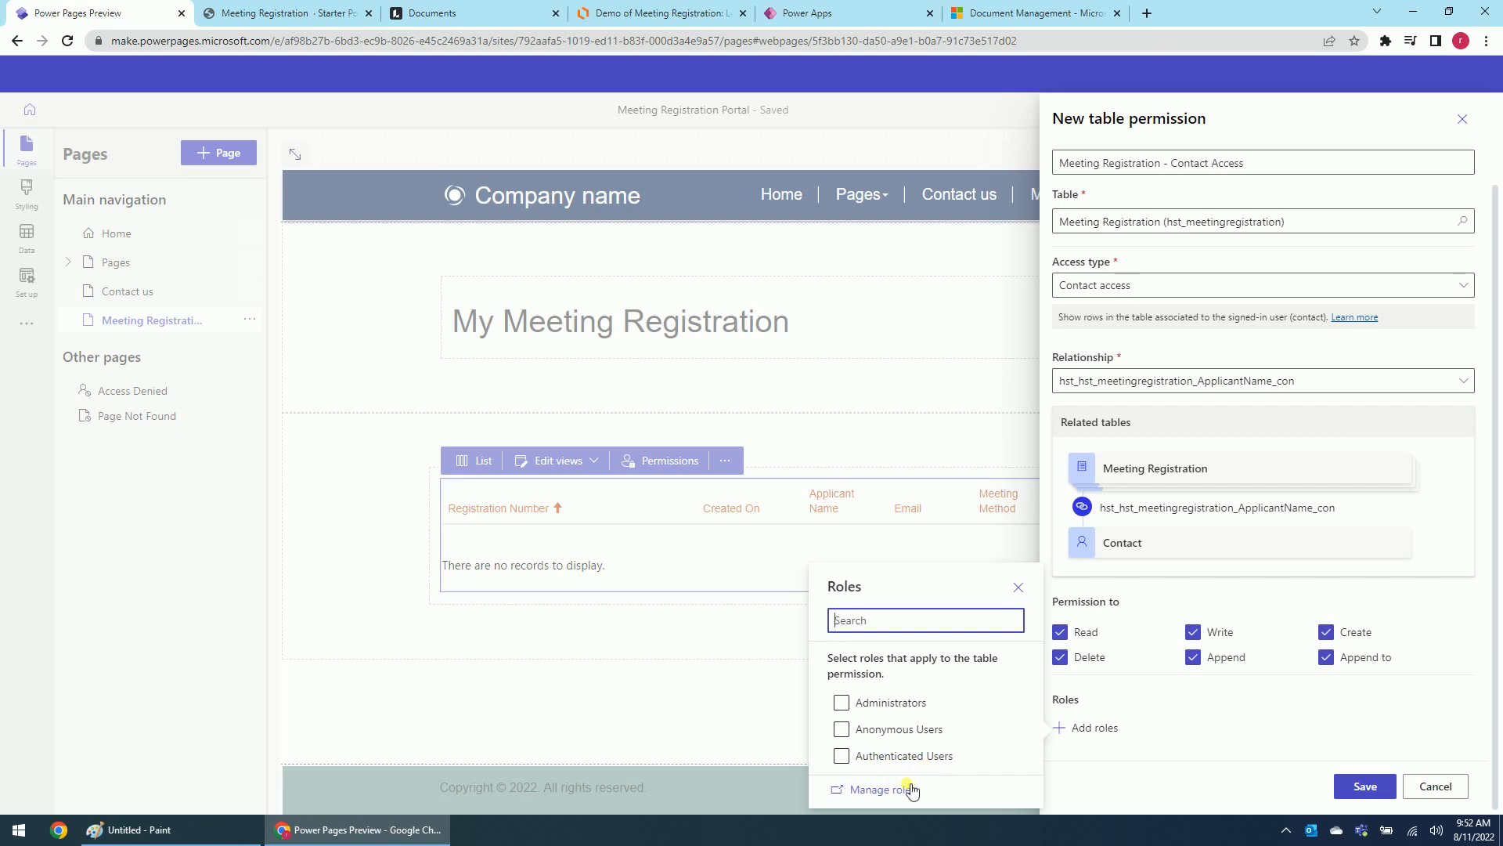
pyautogui.click(882, 789)
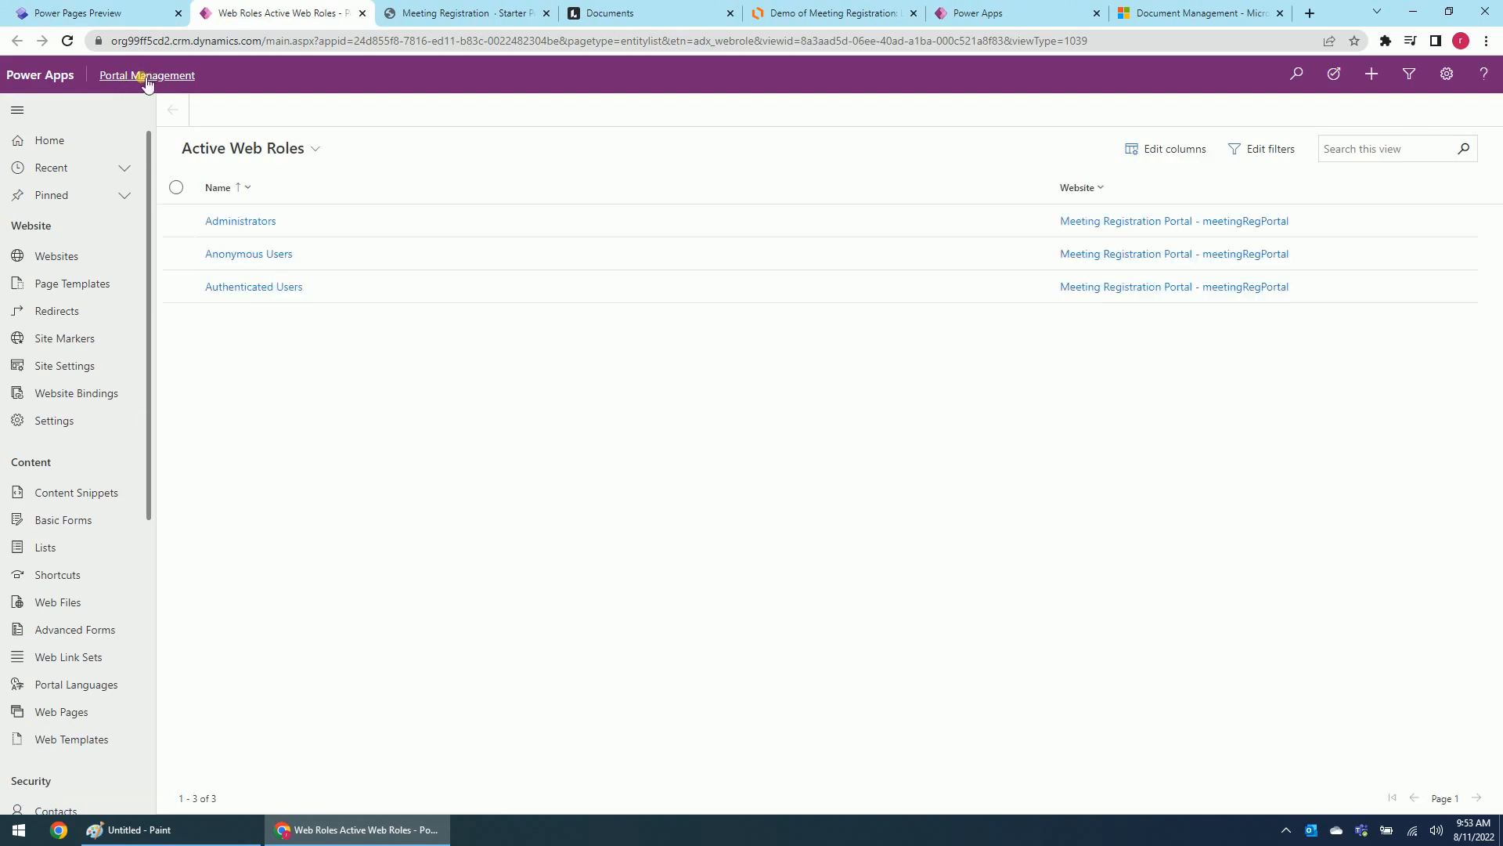
pyautogui.scroll(-5, 99, 662)
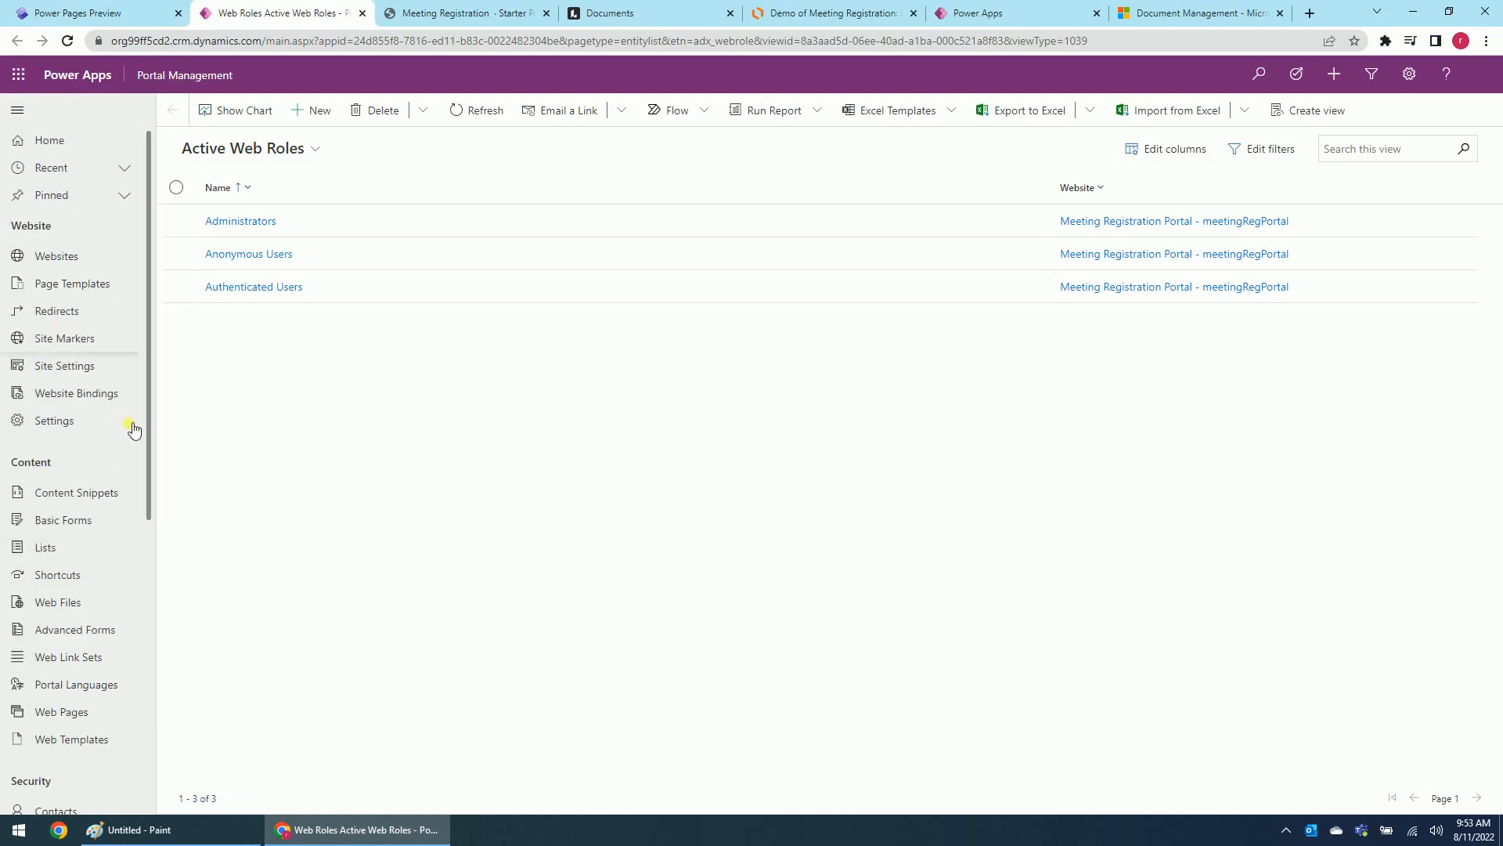
pyautogui.scroll(-4, 95, 658)
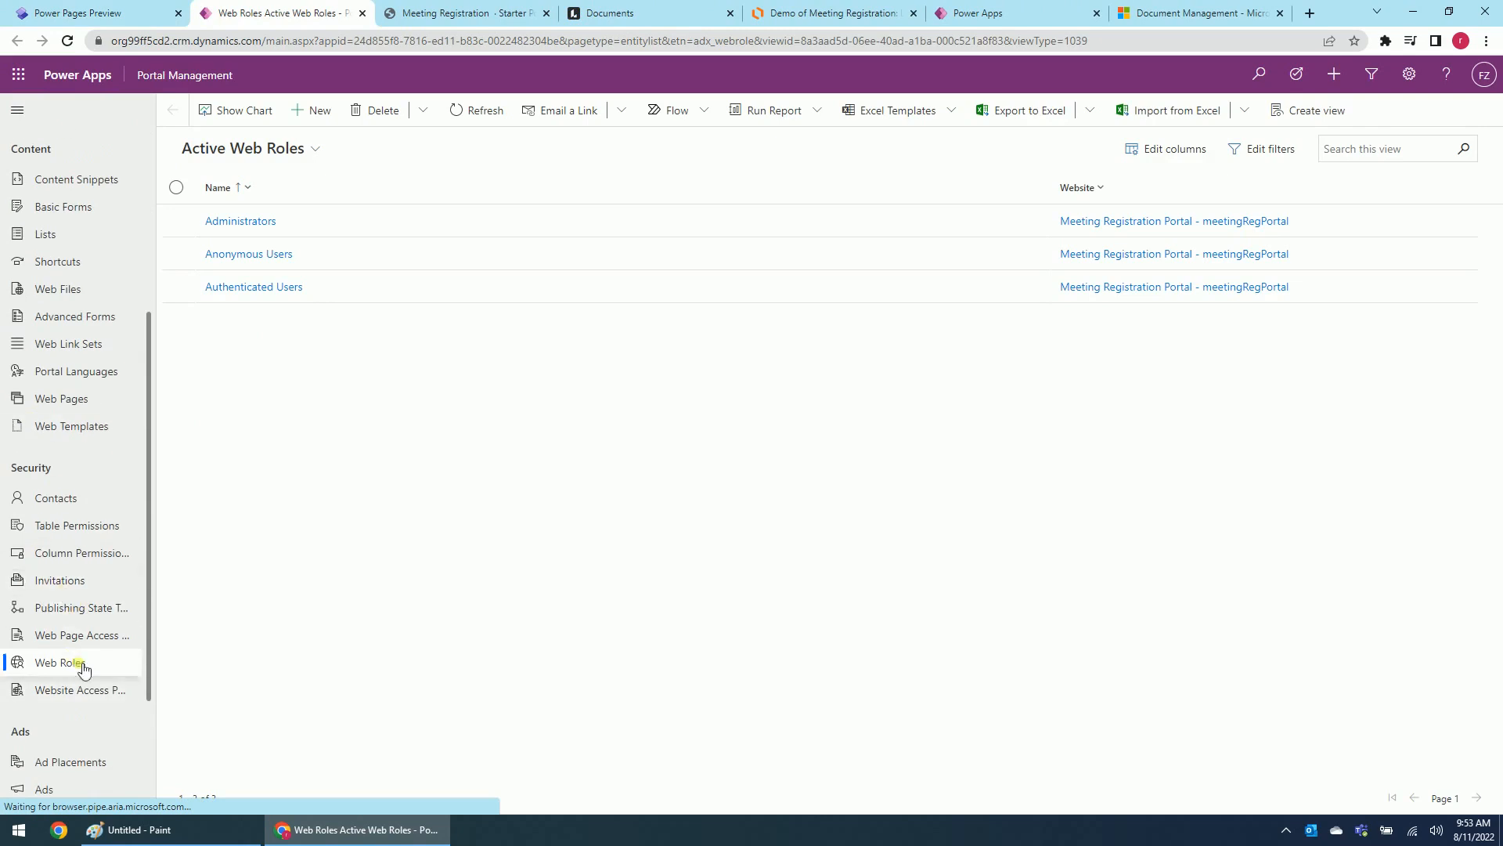
# Create a web role named Applicant for the Meeting Registration Portal - meetingRegPortal website
pyautogui.click(328, 112)
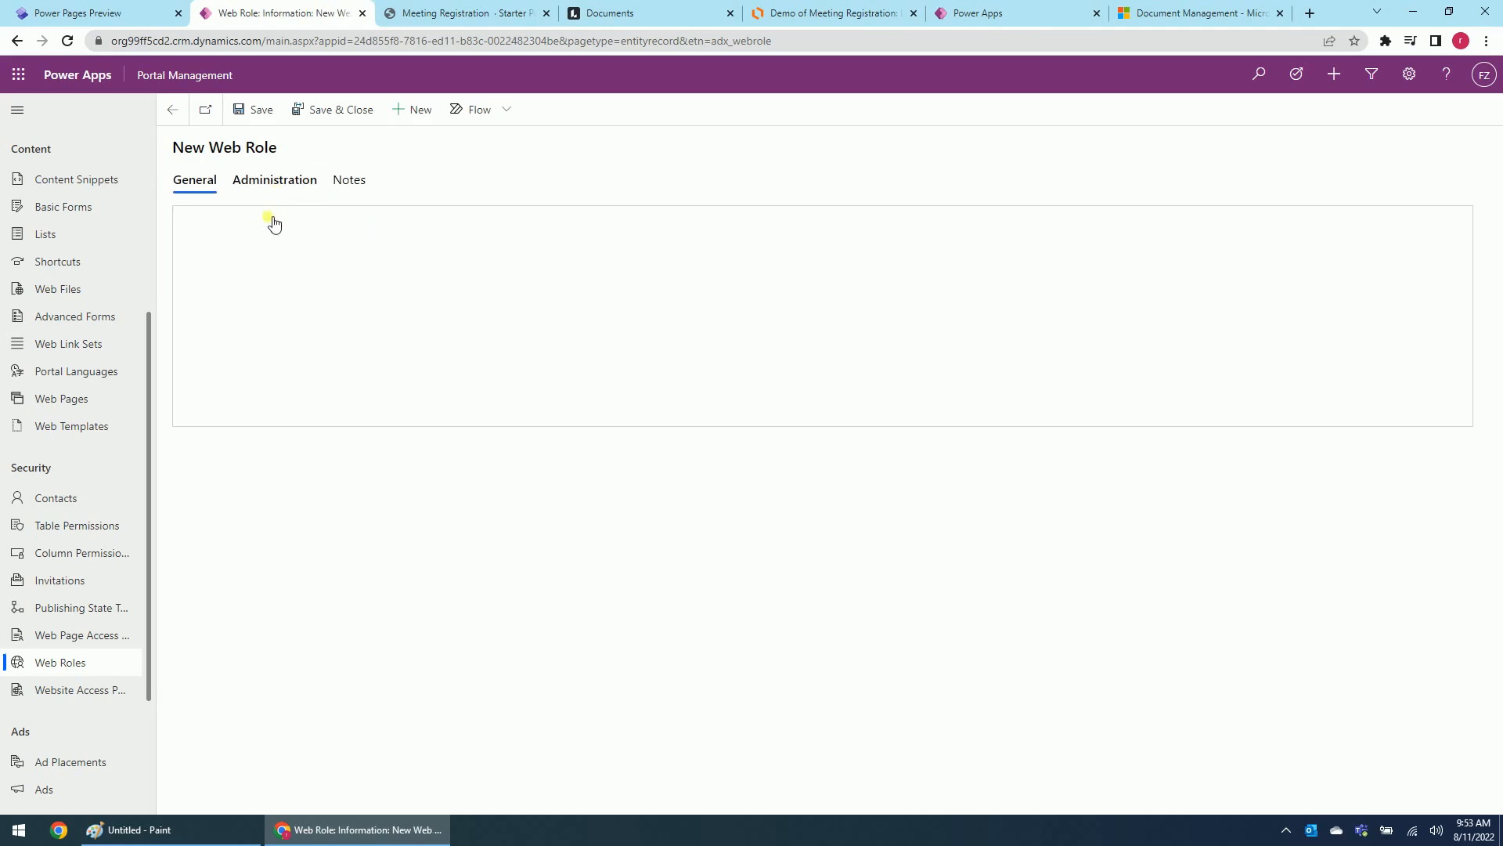
pyautogui.click(382, 236)
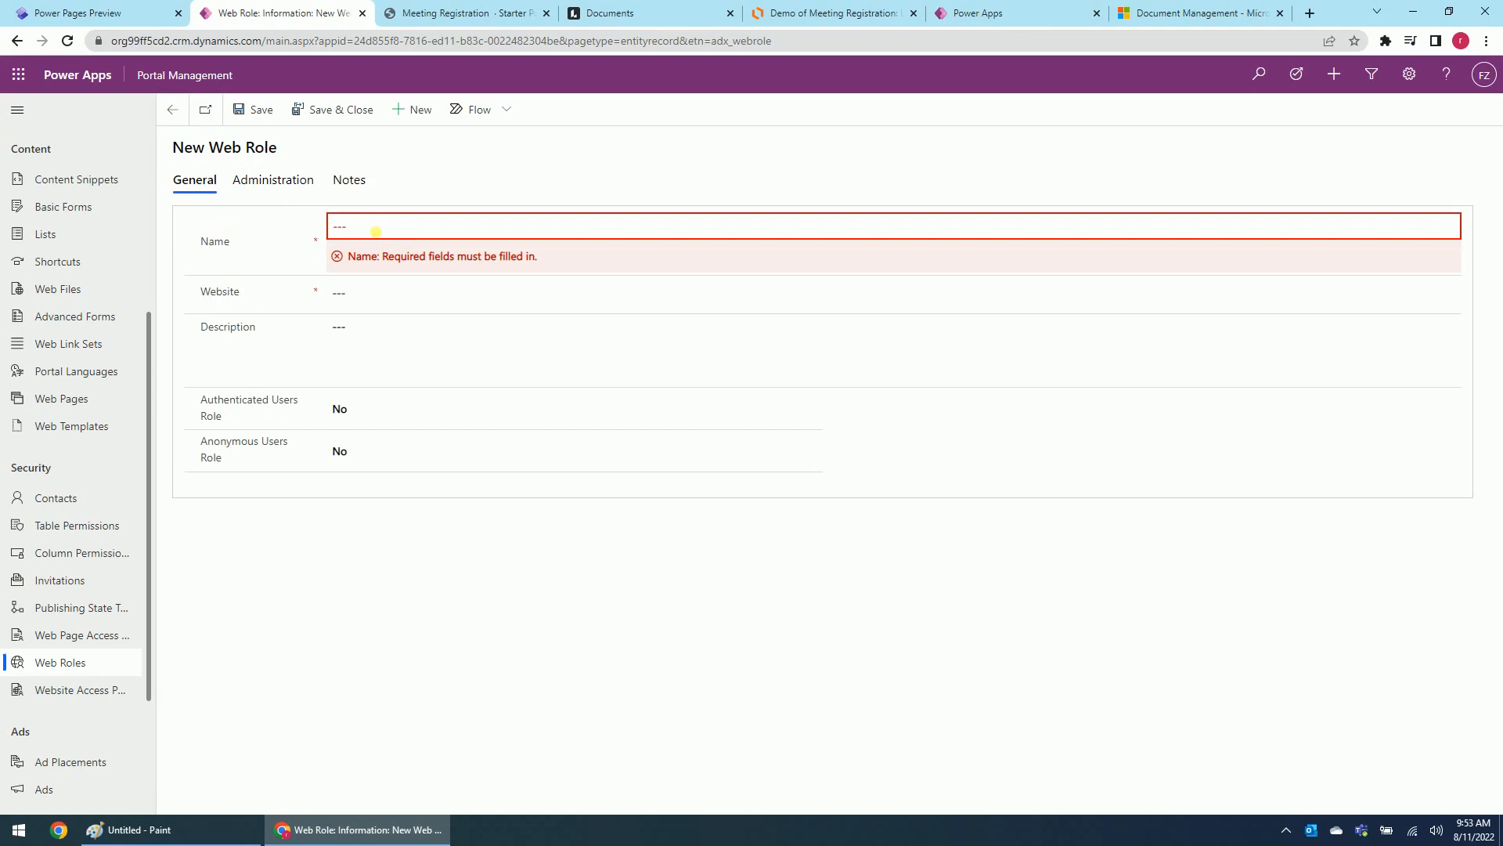
pyautogui.click(382, 237)
pyautogui.click(1420, 297)
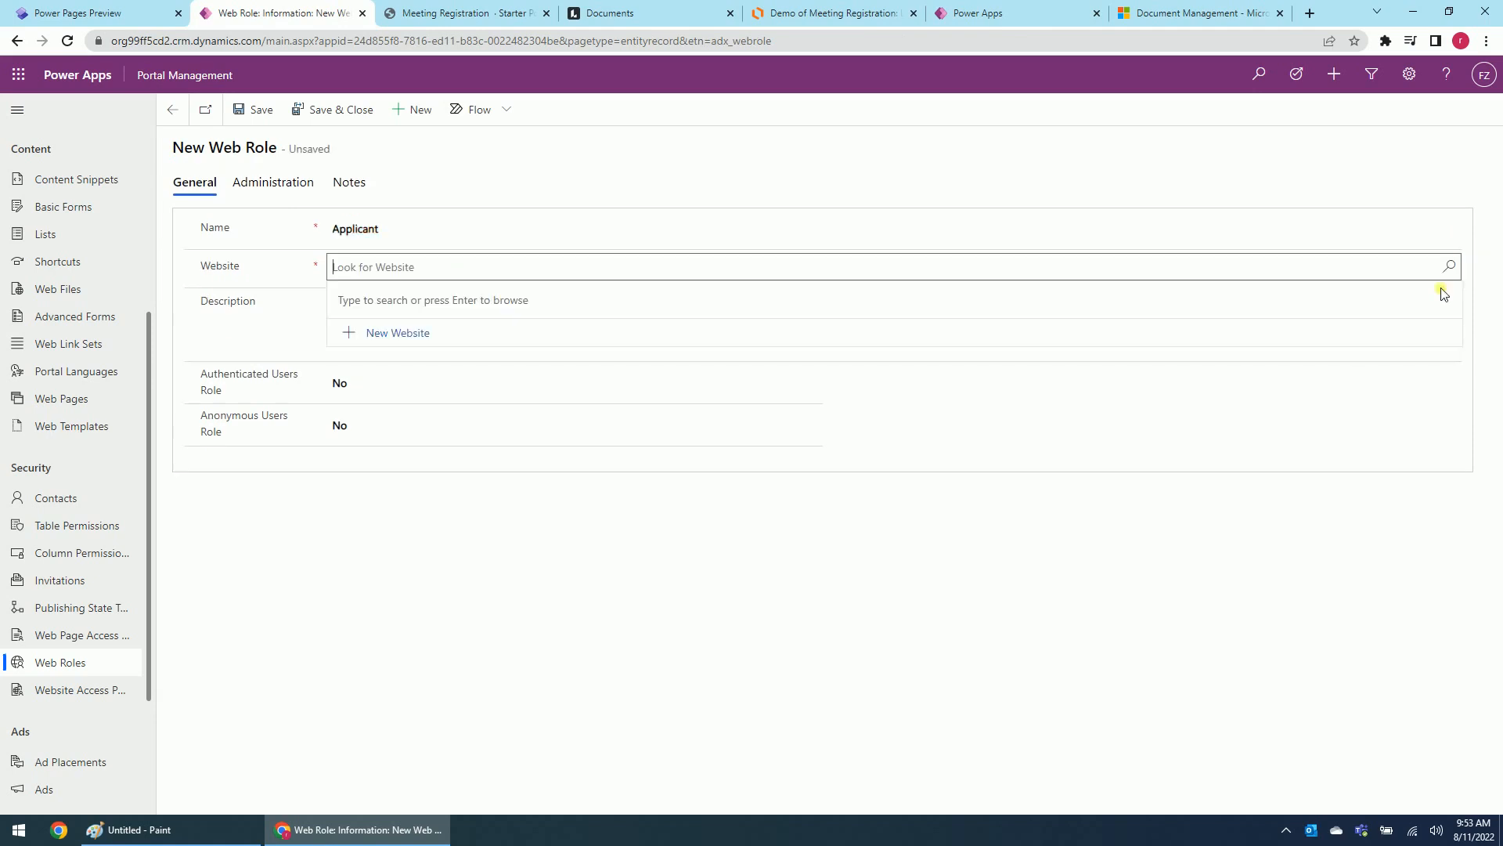
pyautogui.click(1453, 268)
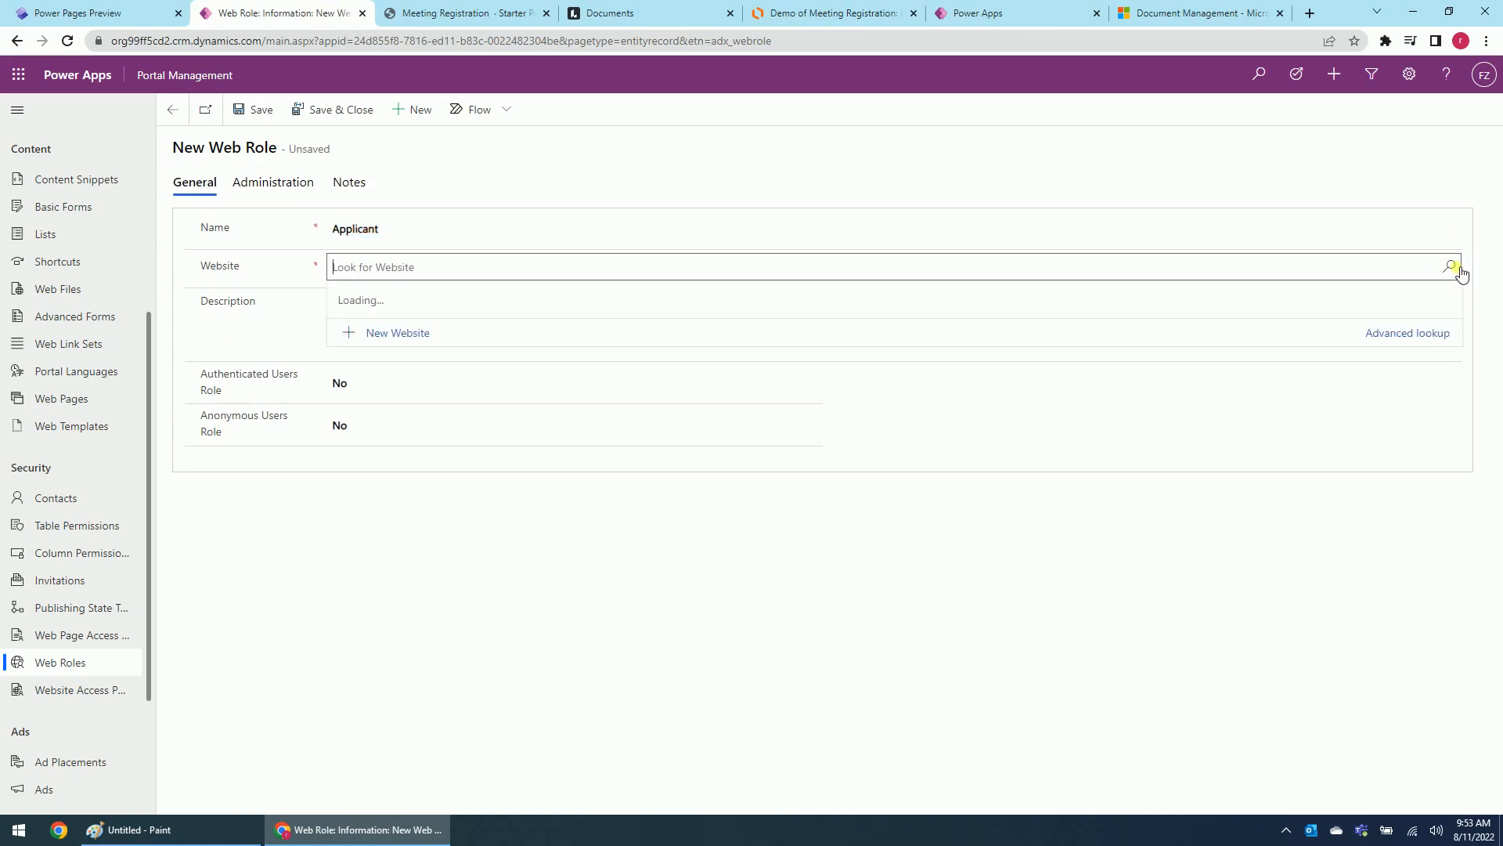
pyautogui.click(483, 329)
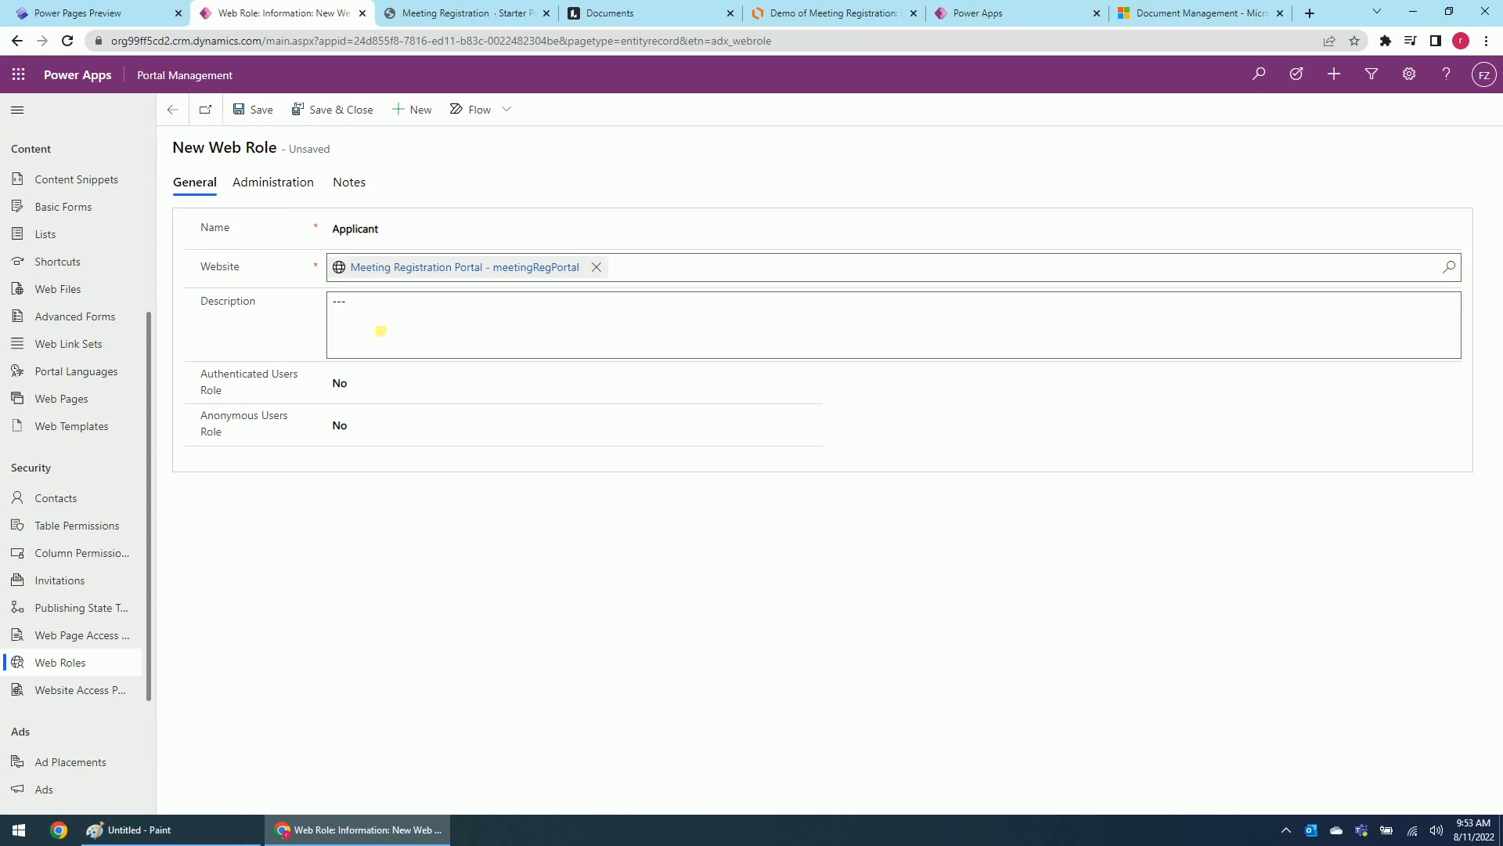
# Set Authenticated Users Role to Yes for the Applicant web role and save it
pyautogui.click(362, 382)
pyautogui.click(343, 420)
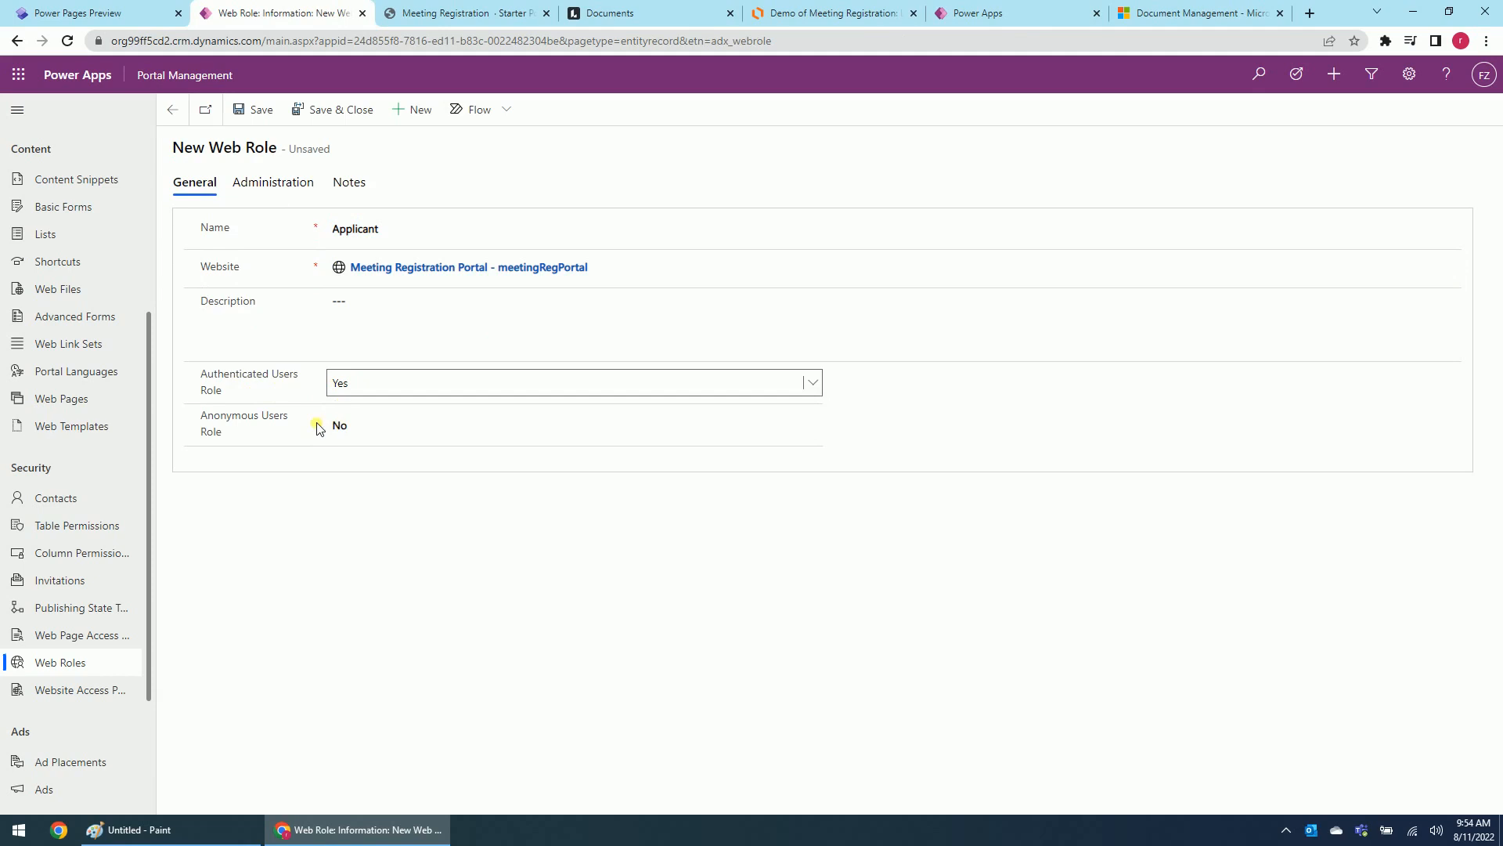
pyautogui.click(251, 114)
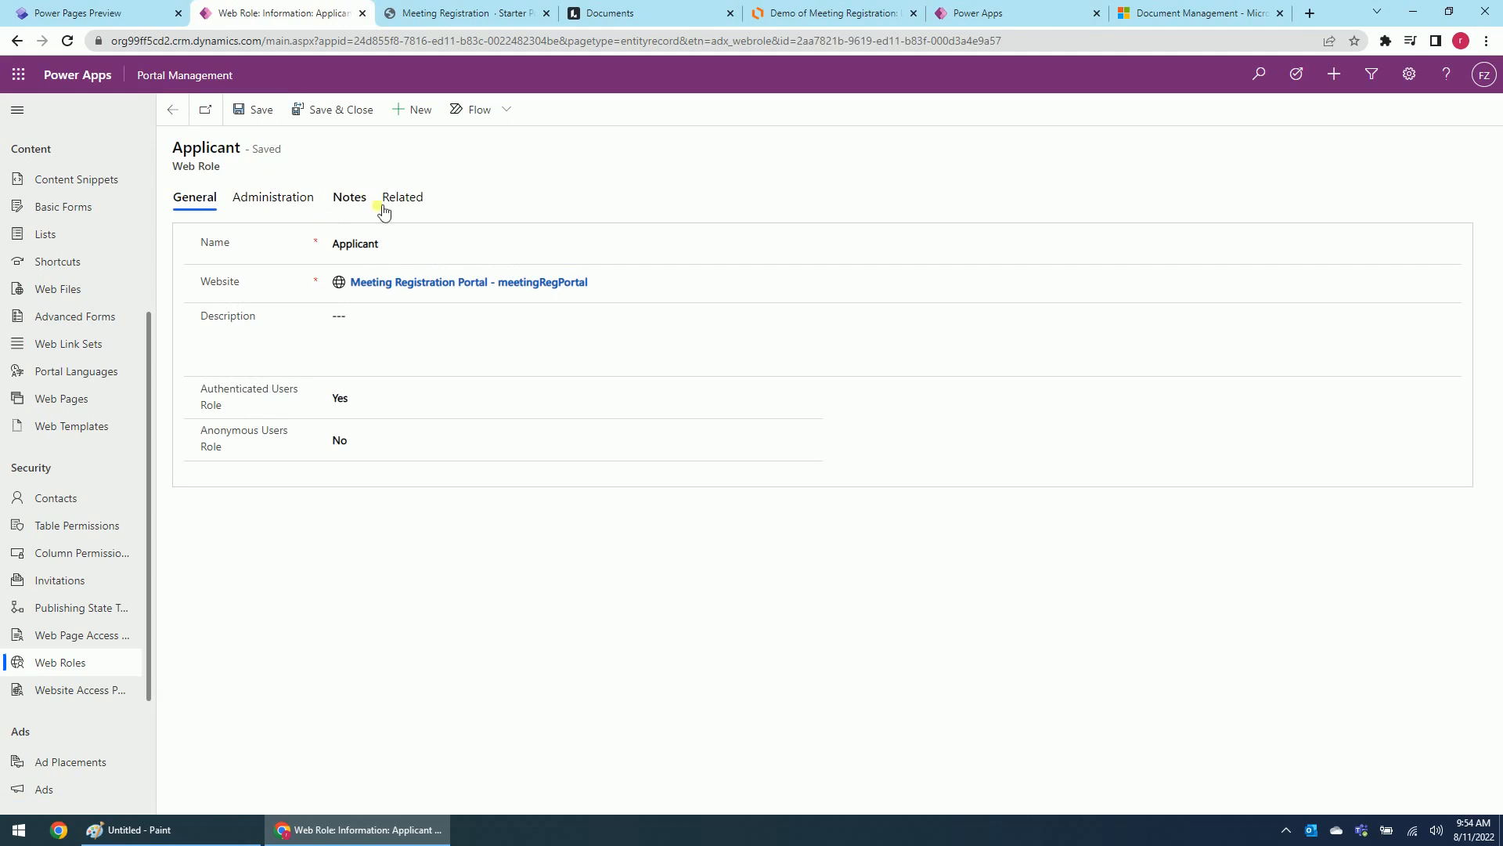
# Add the portal user's existing contact record to the Applicant role's related contacts, then save and close the role
pyautogui.click(413, 198)
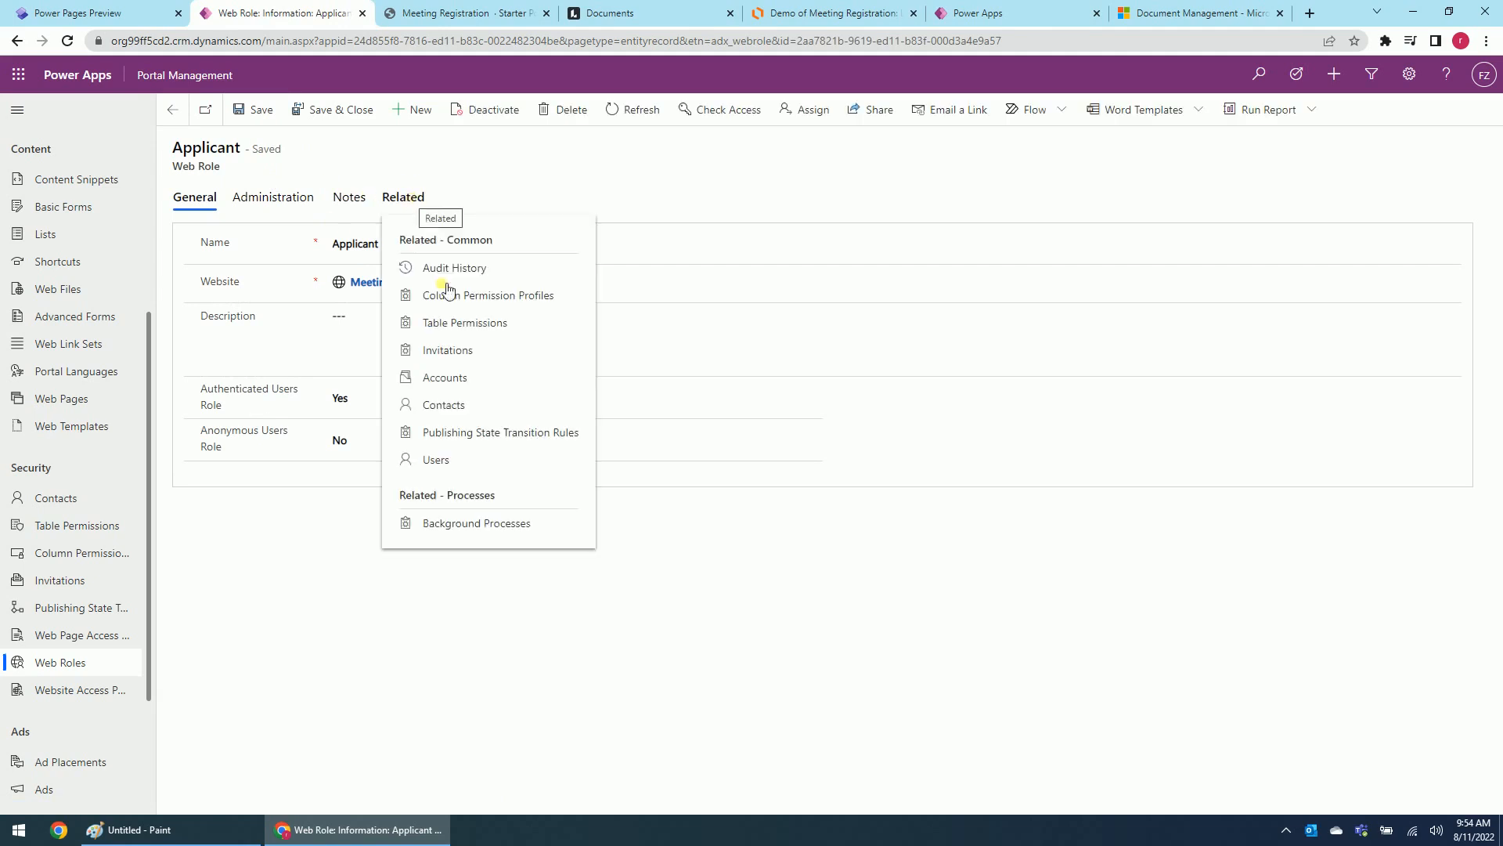
pyautogui.click(429, 404)
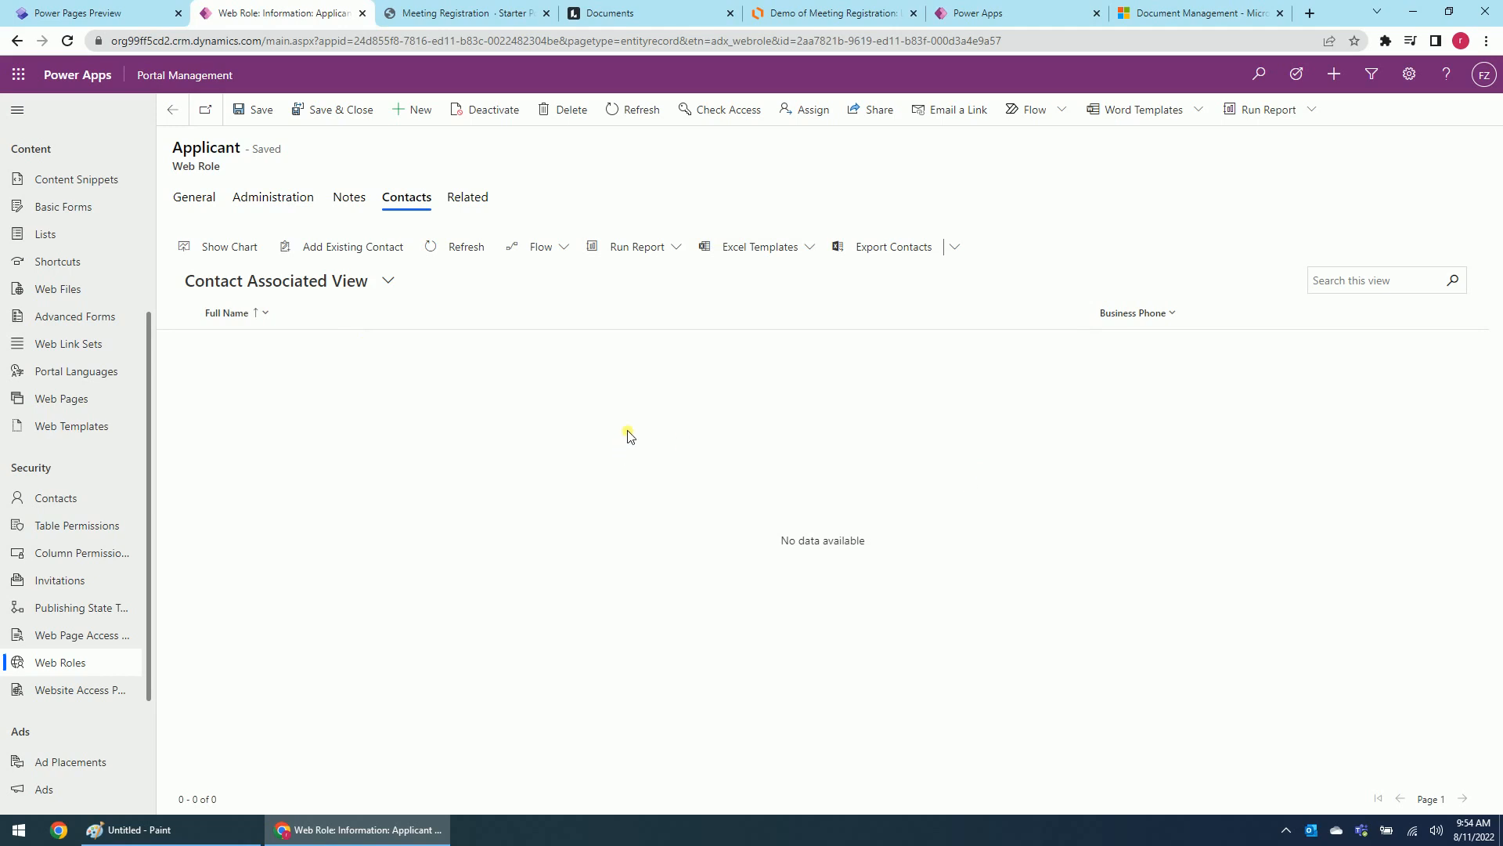
pyautogui.click(372, 247)
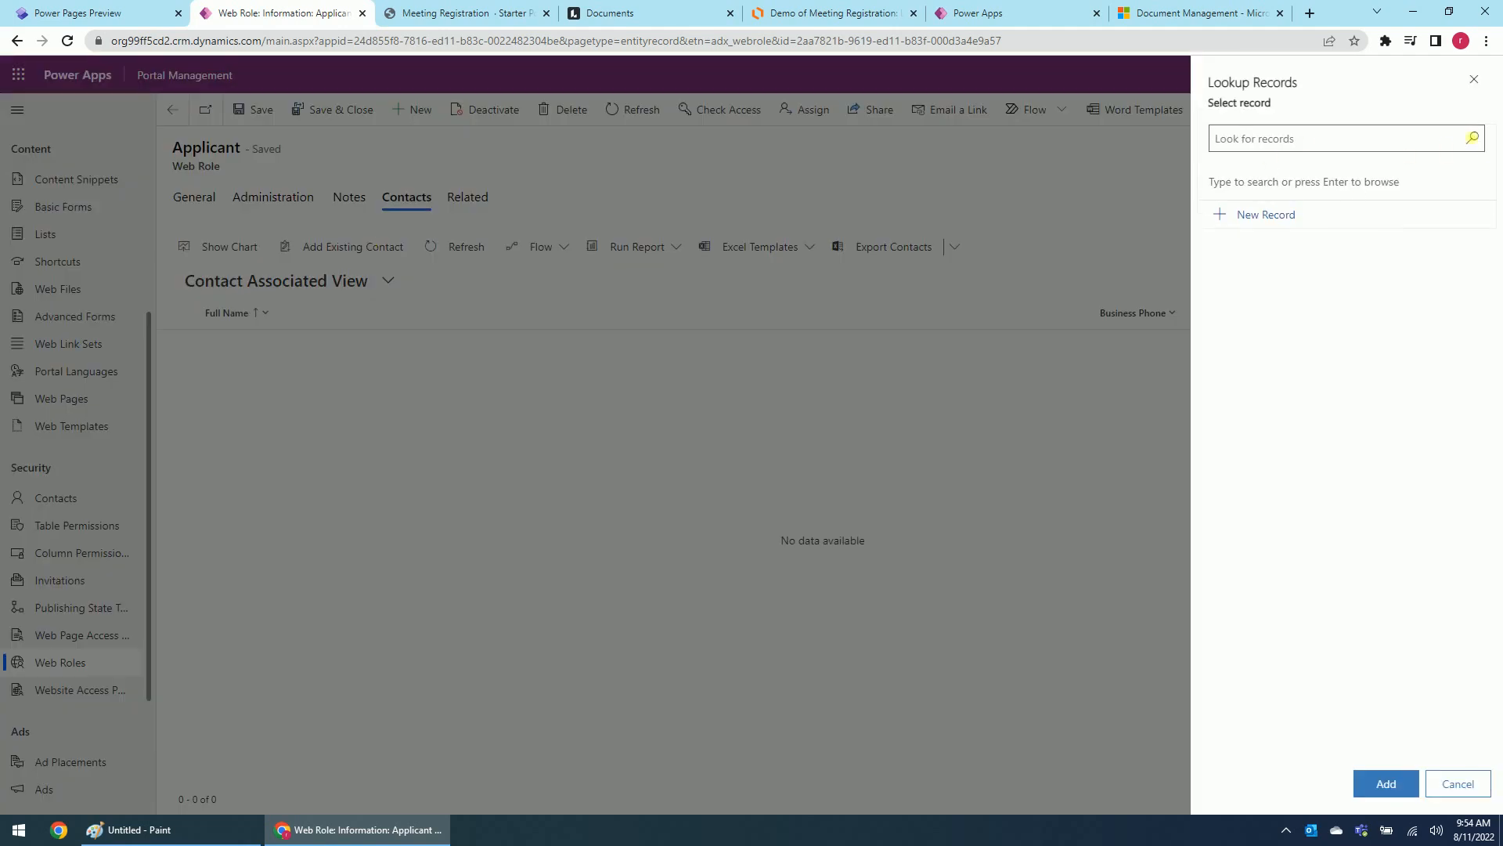
pyautogui.click(1476, 139)
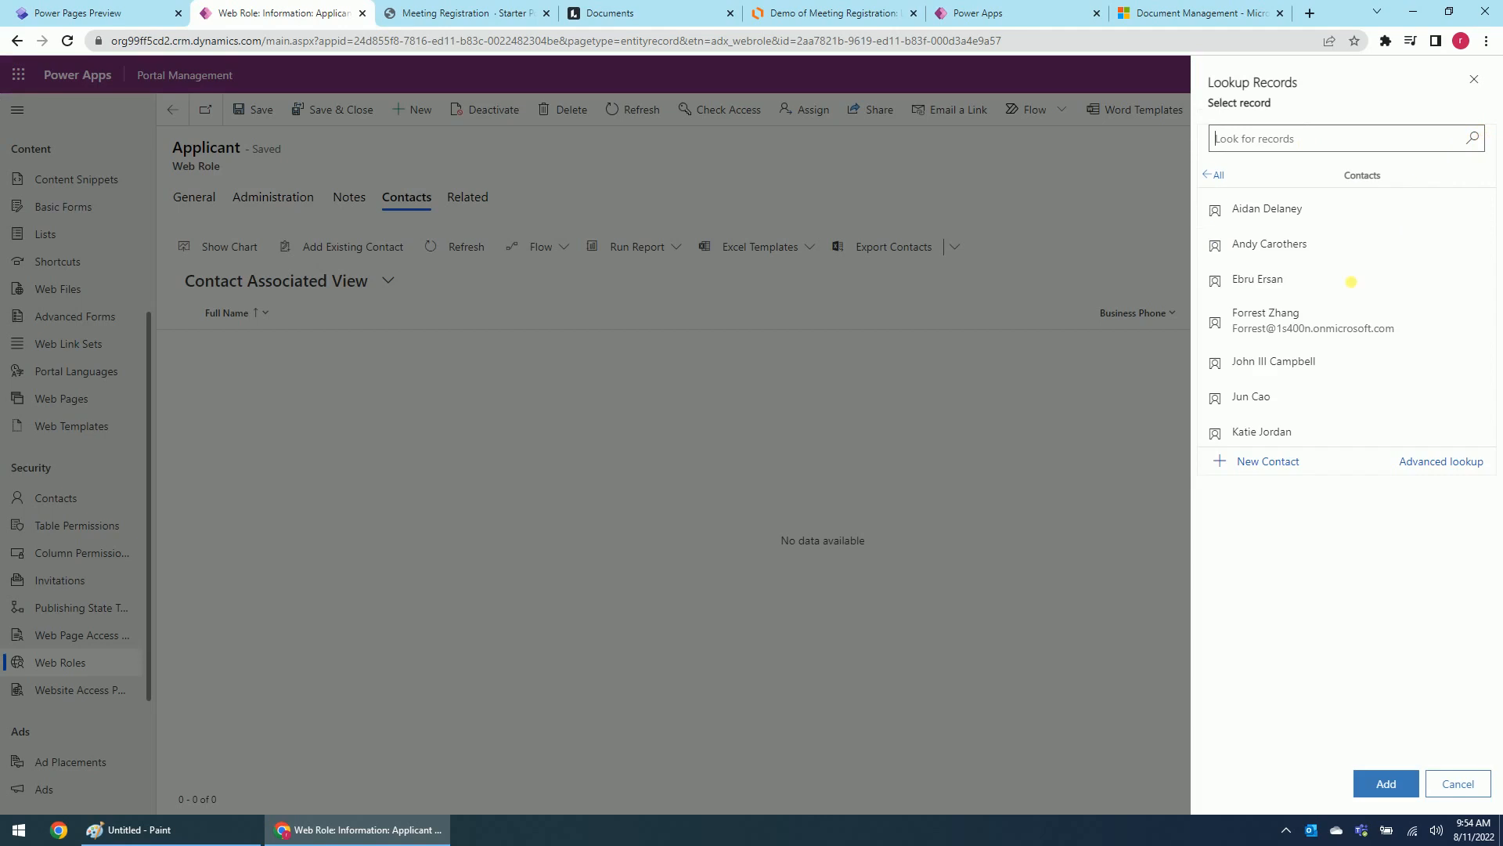
pyautogui.click(1285, 321)
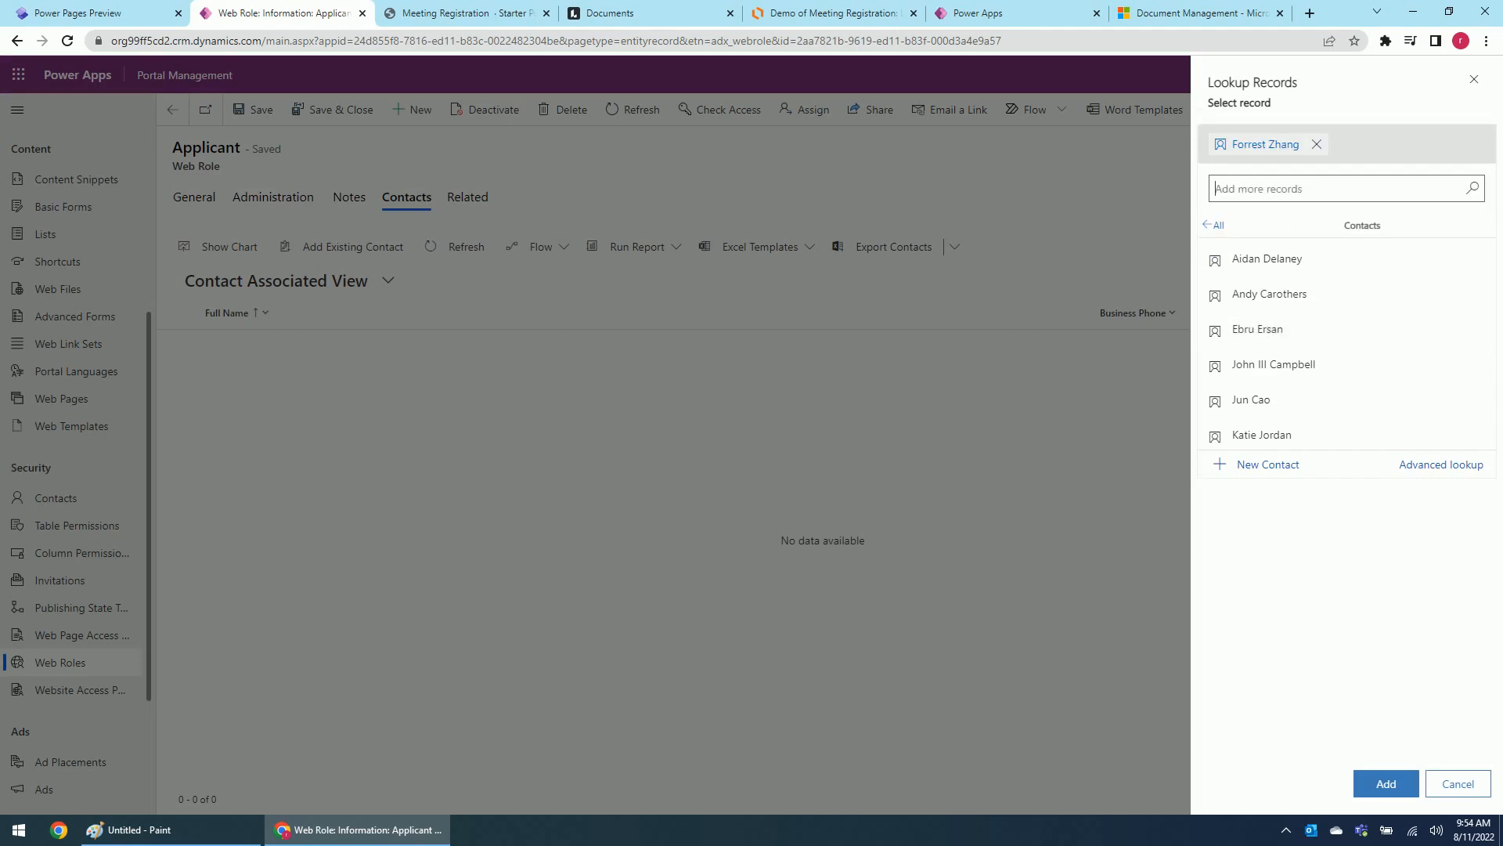
pyautogui.click(1392, 783)
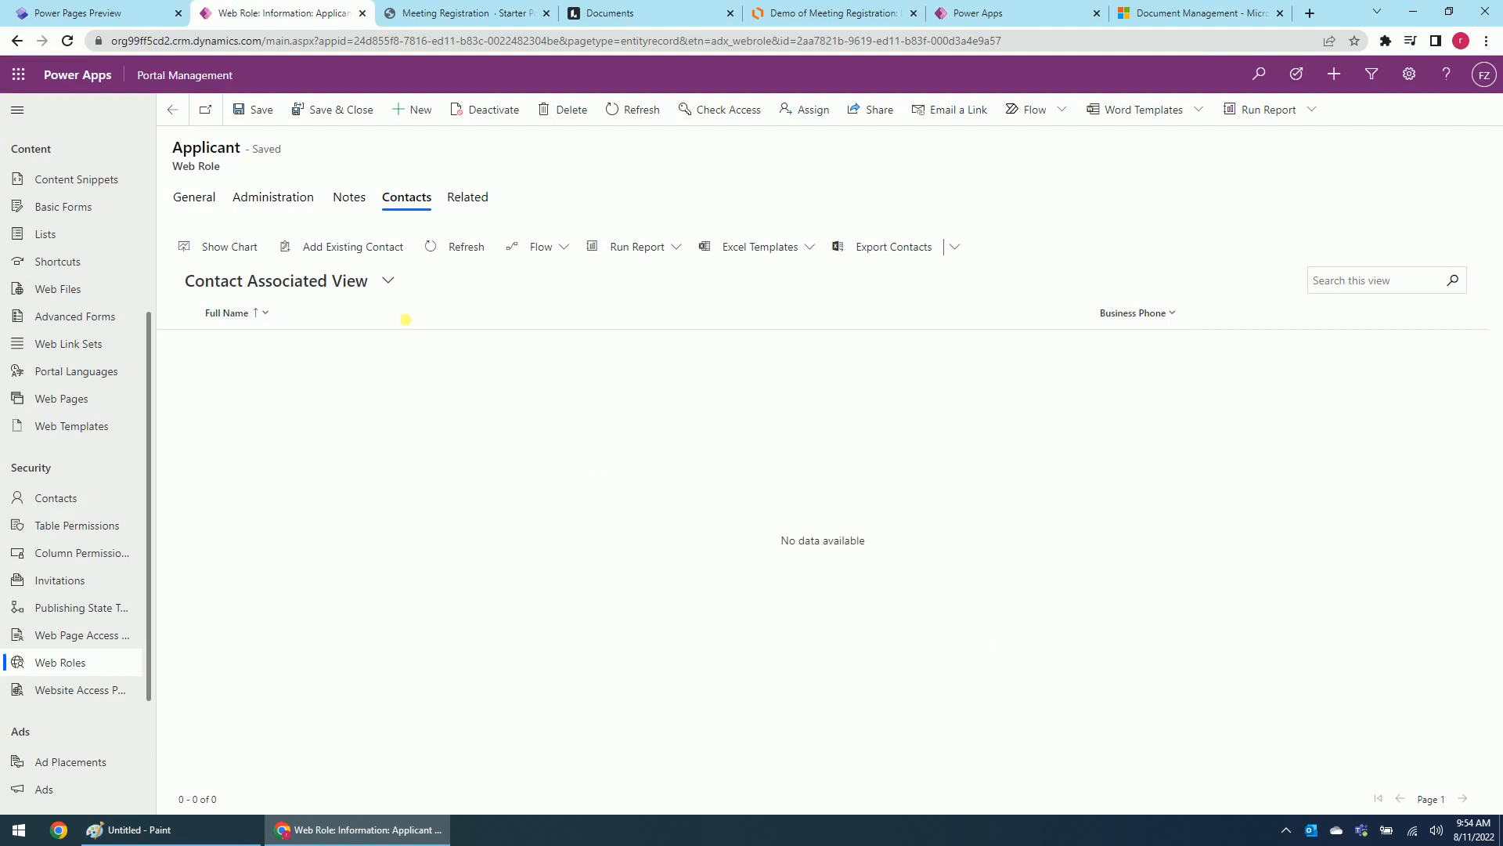
pyautogui.click(432, 247)
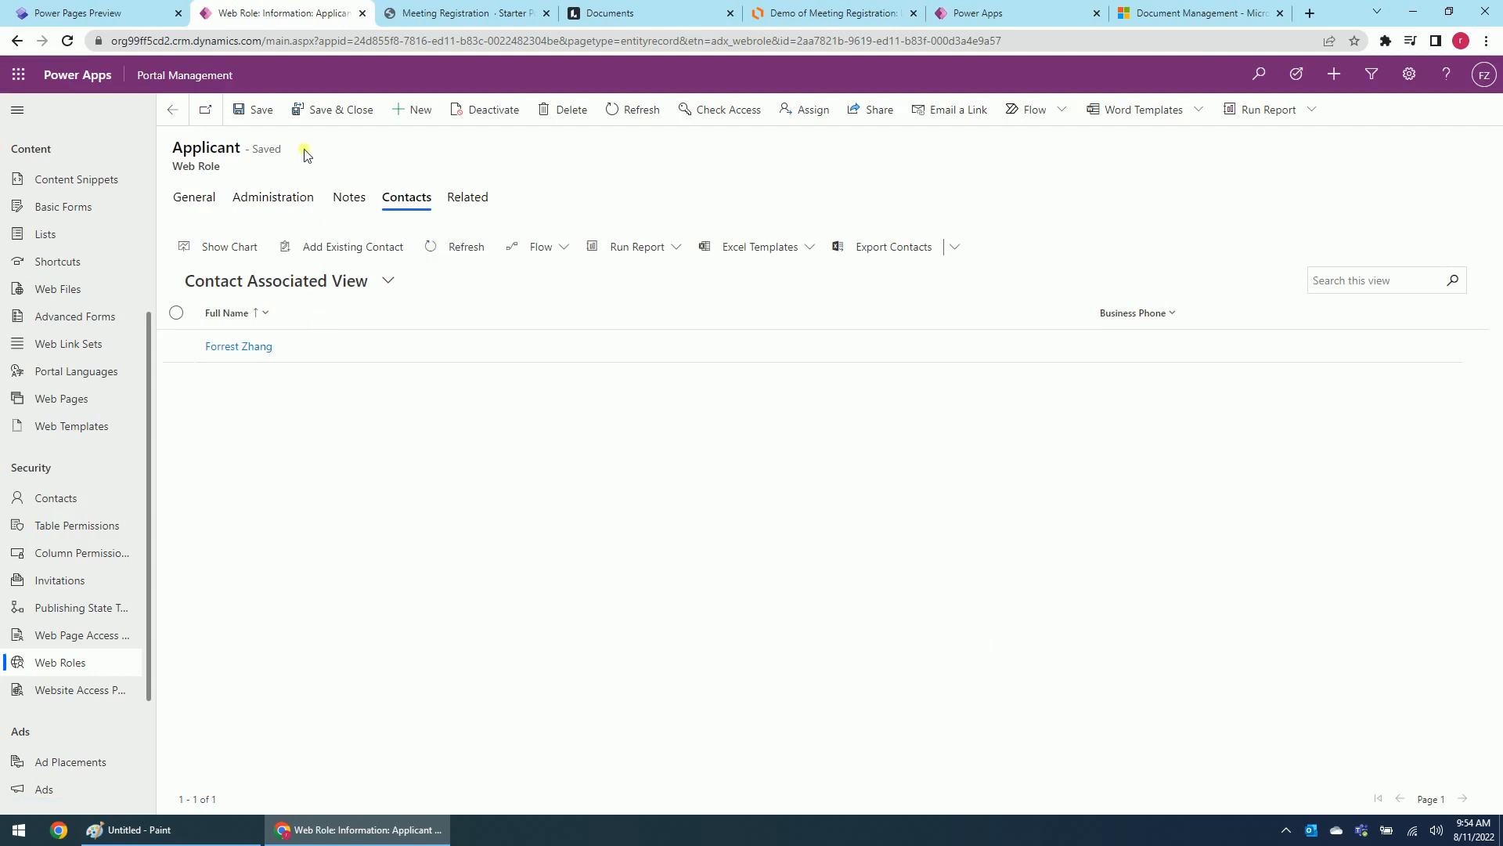
pyautogui.click(328, 112)
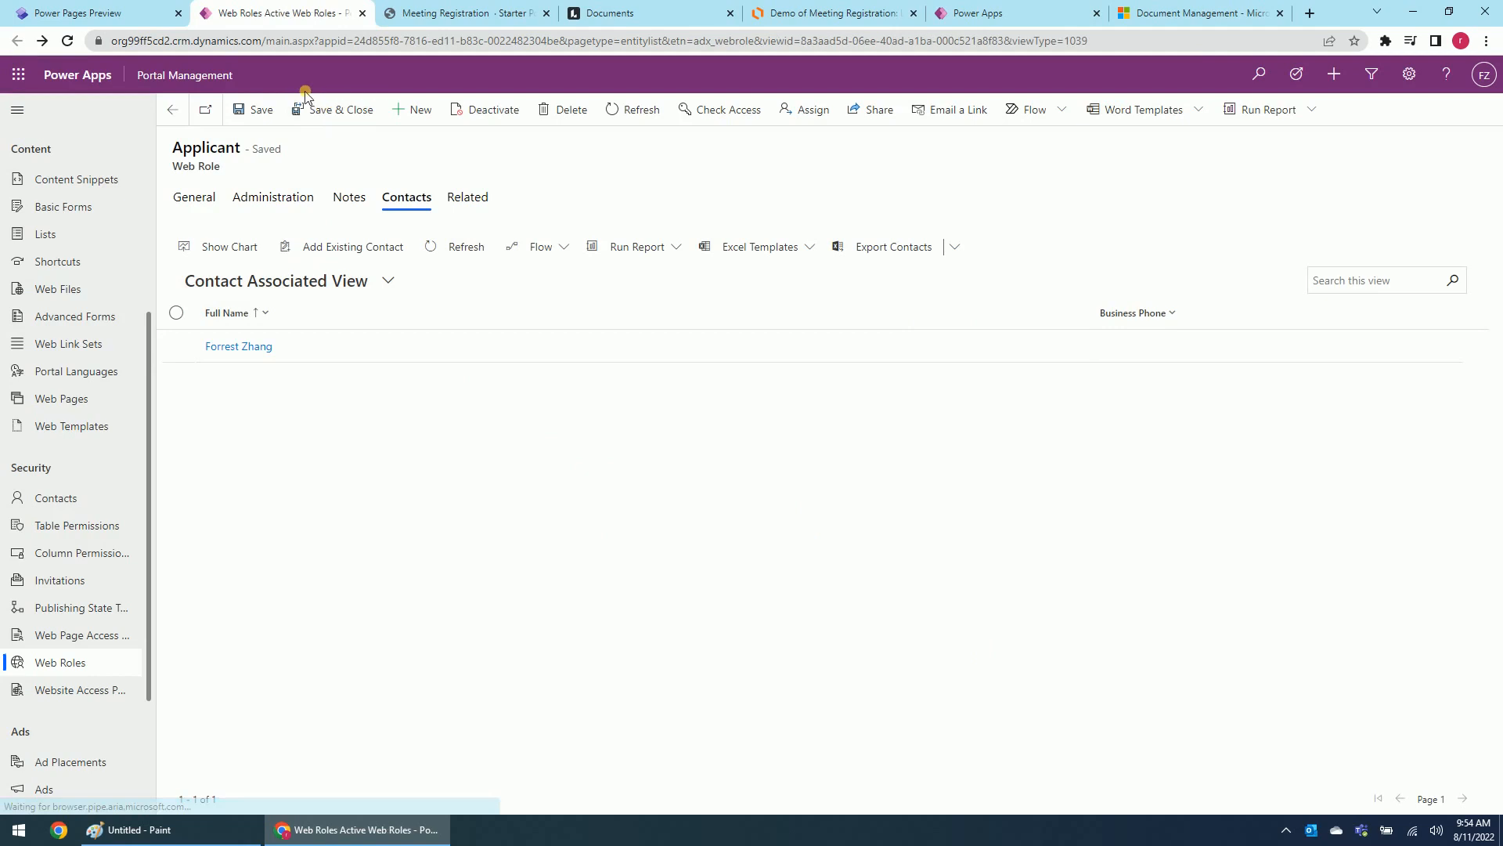
# Return to the Power Pages editor, save the new table permission without roles, and reload the editor
pyautogui.click(119, 13)
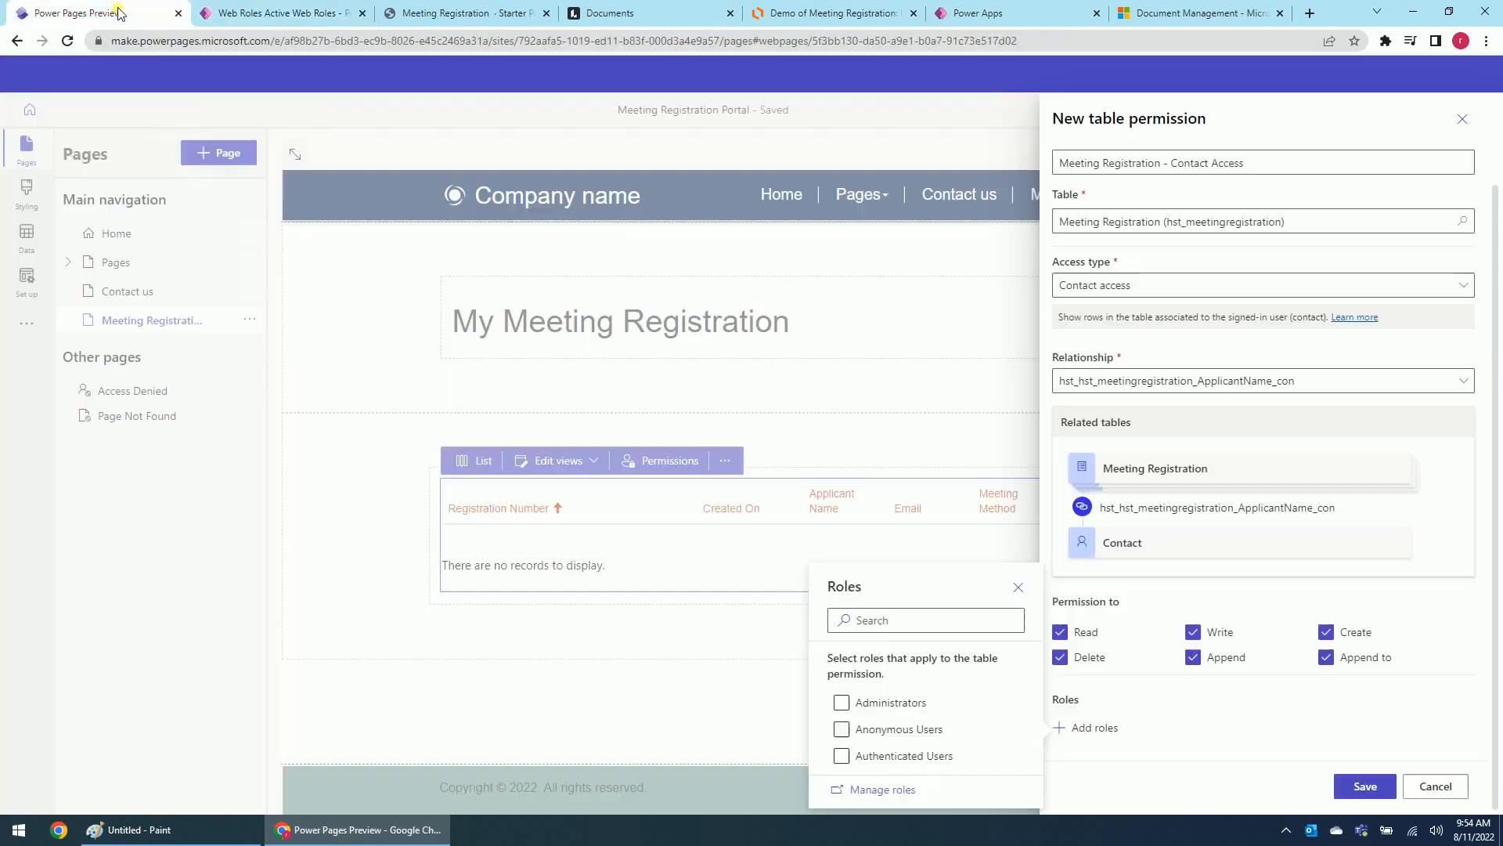
pyautogui.click(1017, 587)
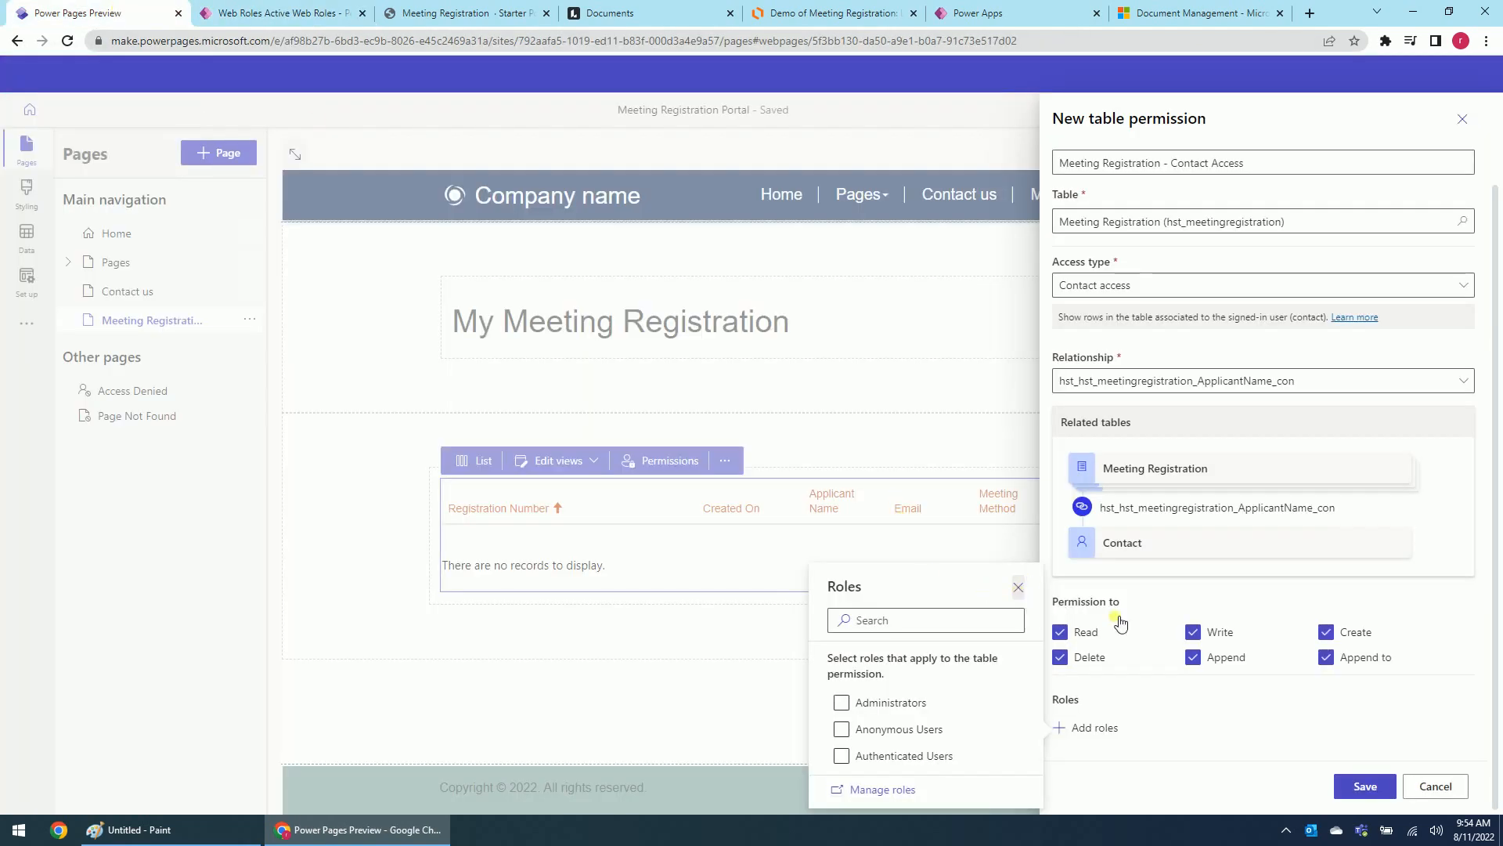
pyautogui.click(1367, 789)
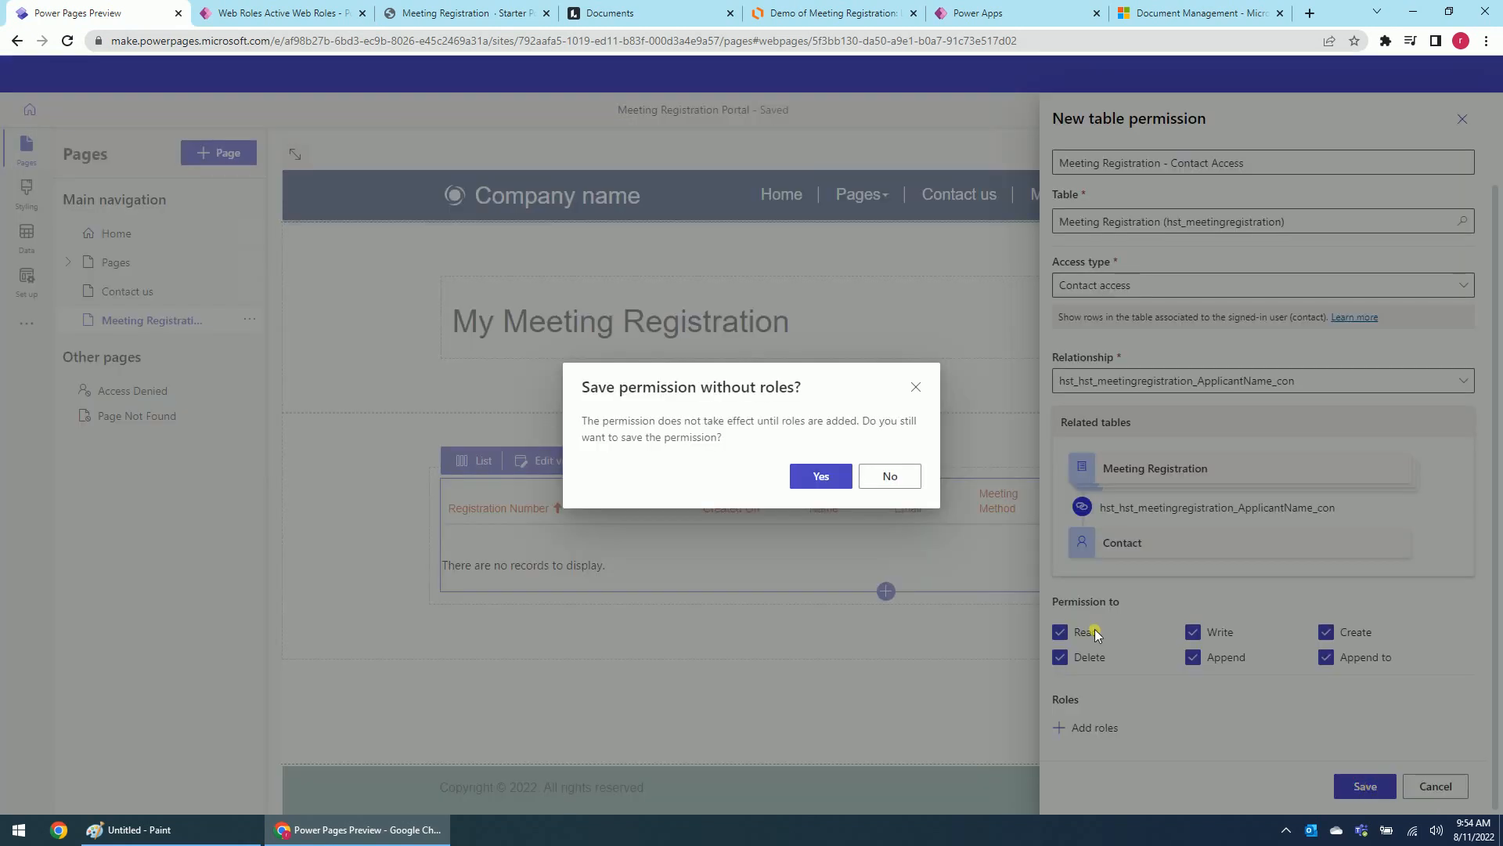
pyautogui.click(814, 486)
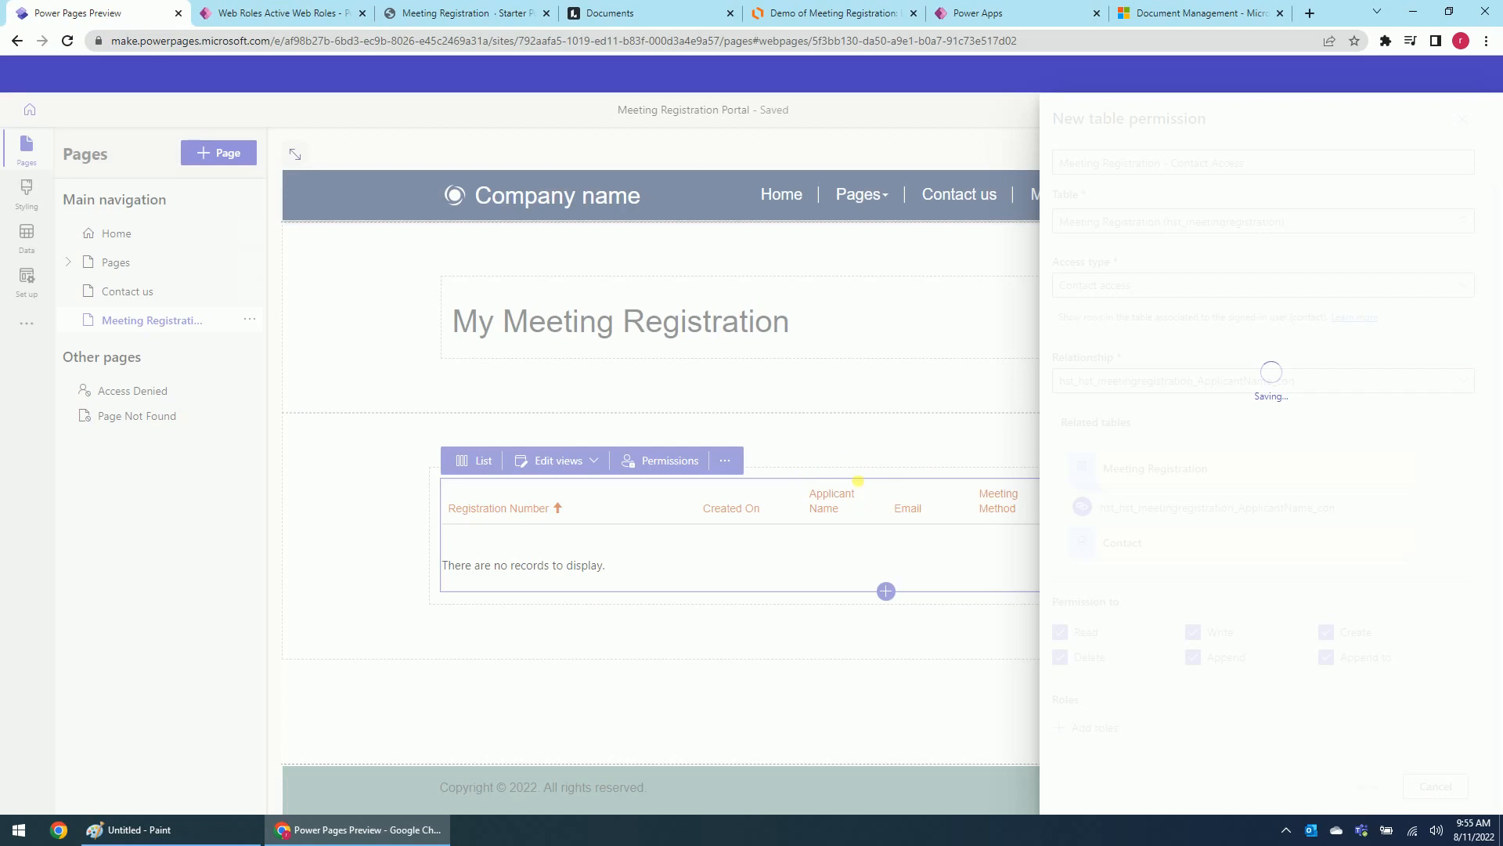
pyautogui.click(69, 41)
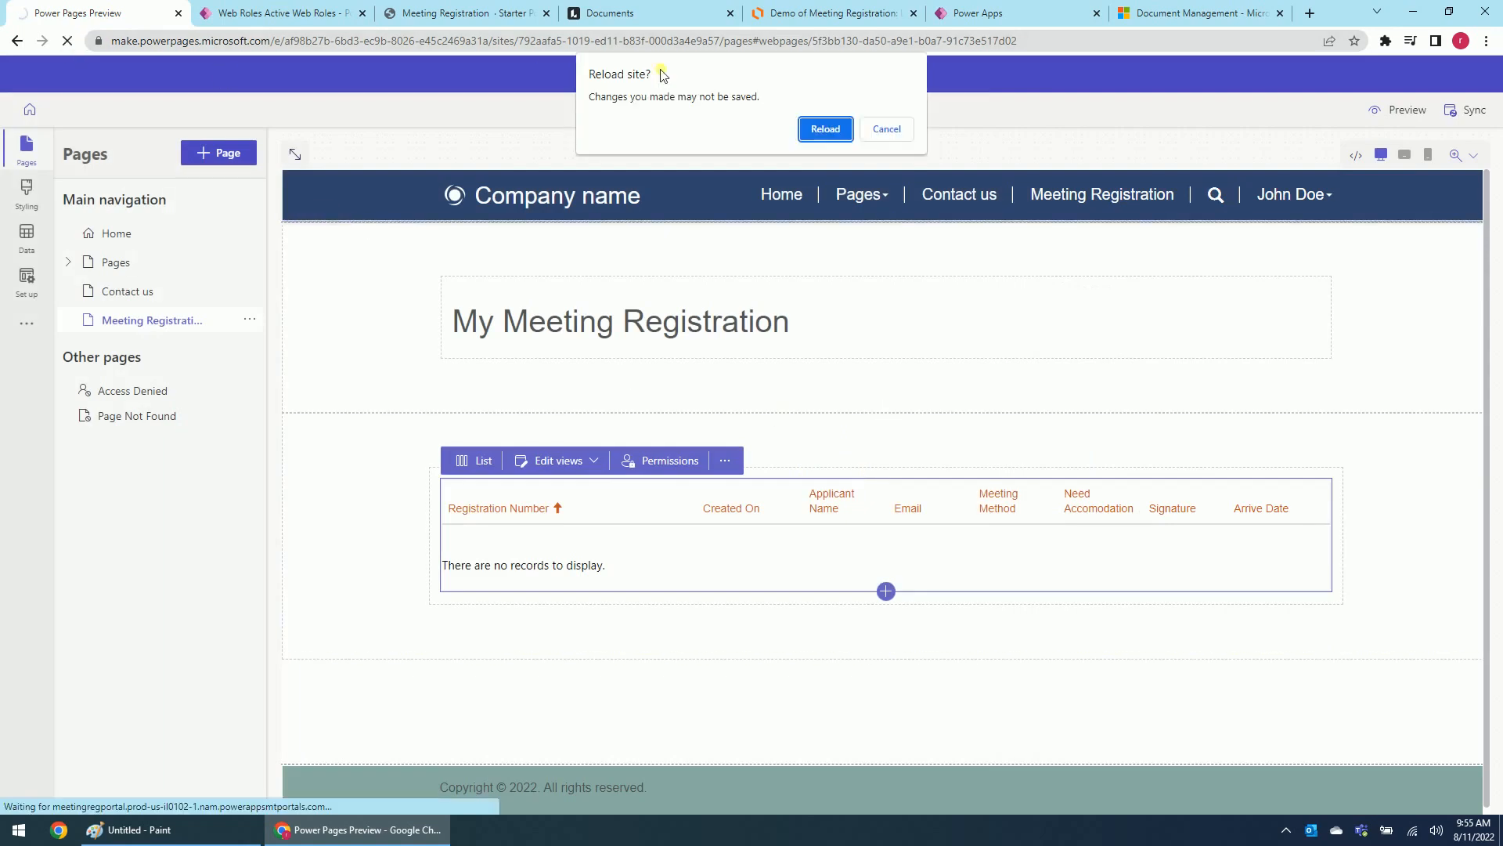
pyautogui.click(822, 126)
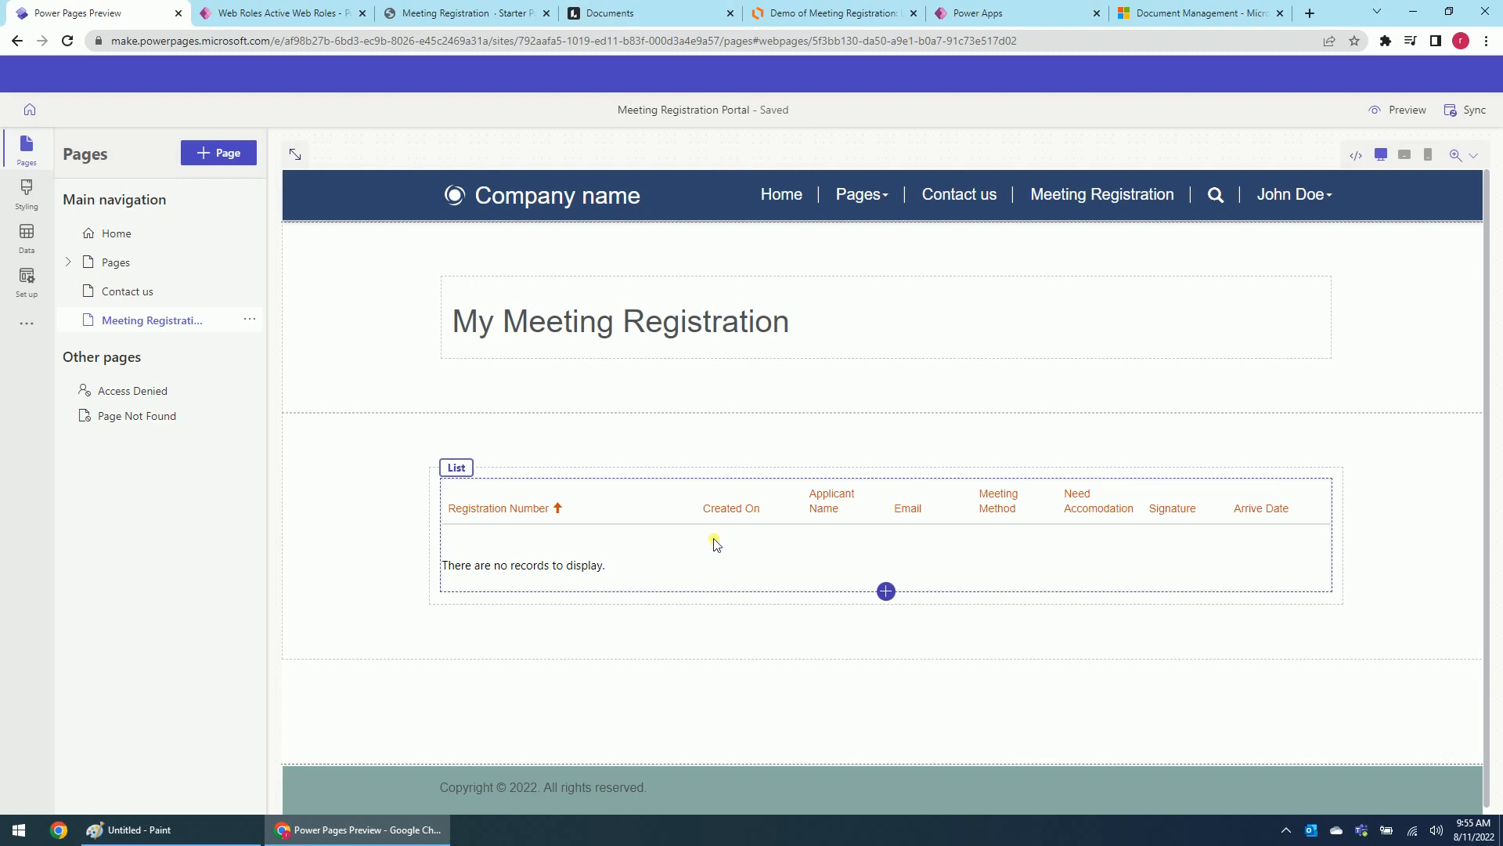
# Assign the Applicant role to the list's Meeting Registration - Contact Access table permission and save it
pyautogui.click(505, 492)
pyautogui.click(474, 461)
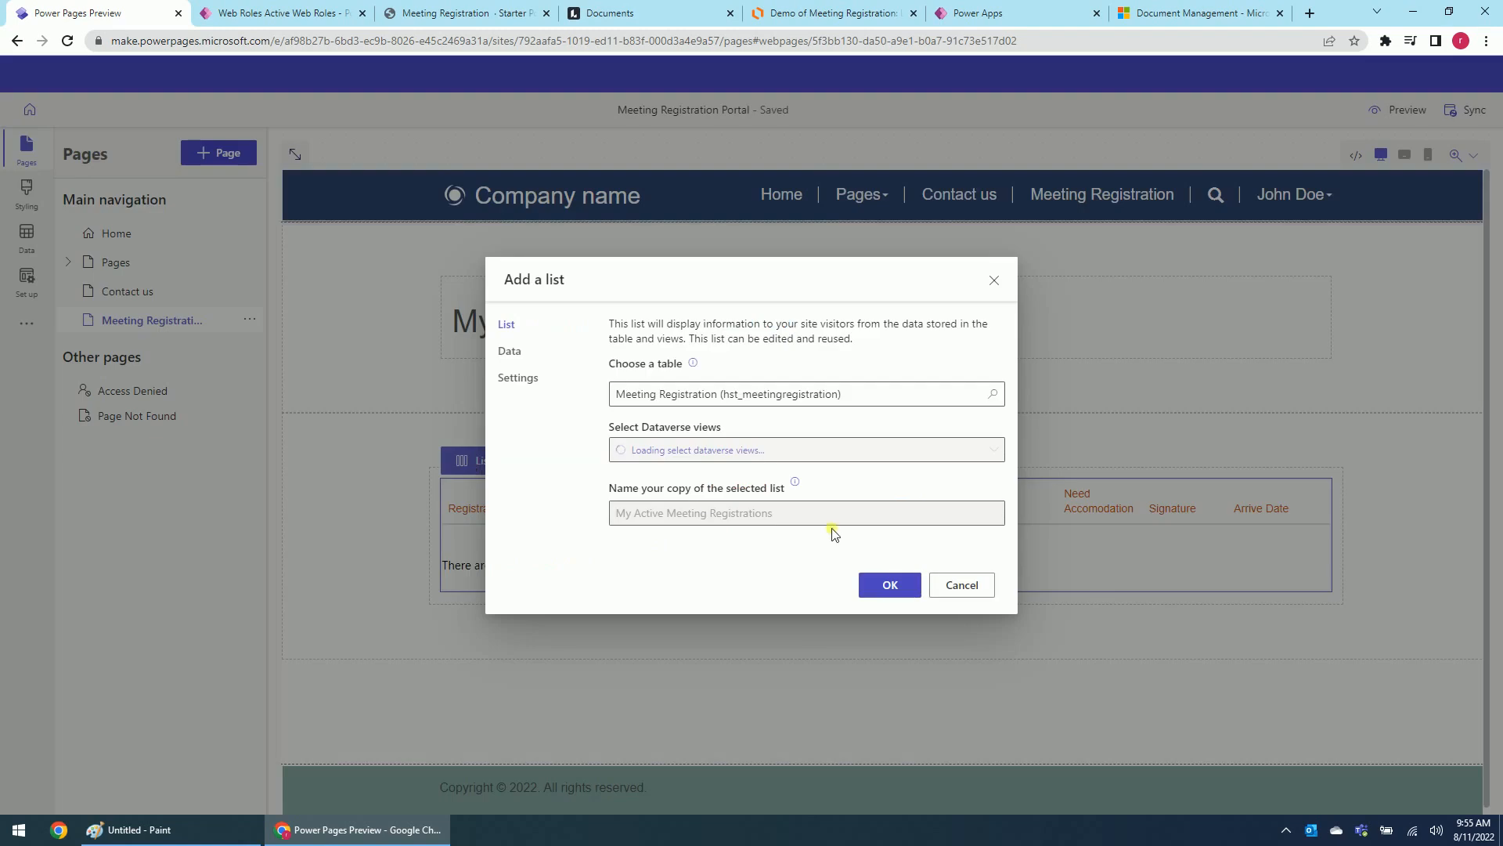
pyautogui.click(964, 586)
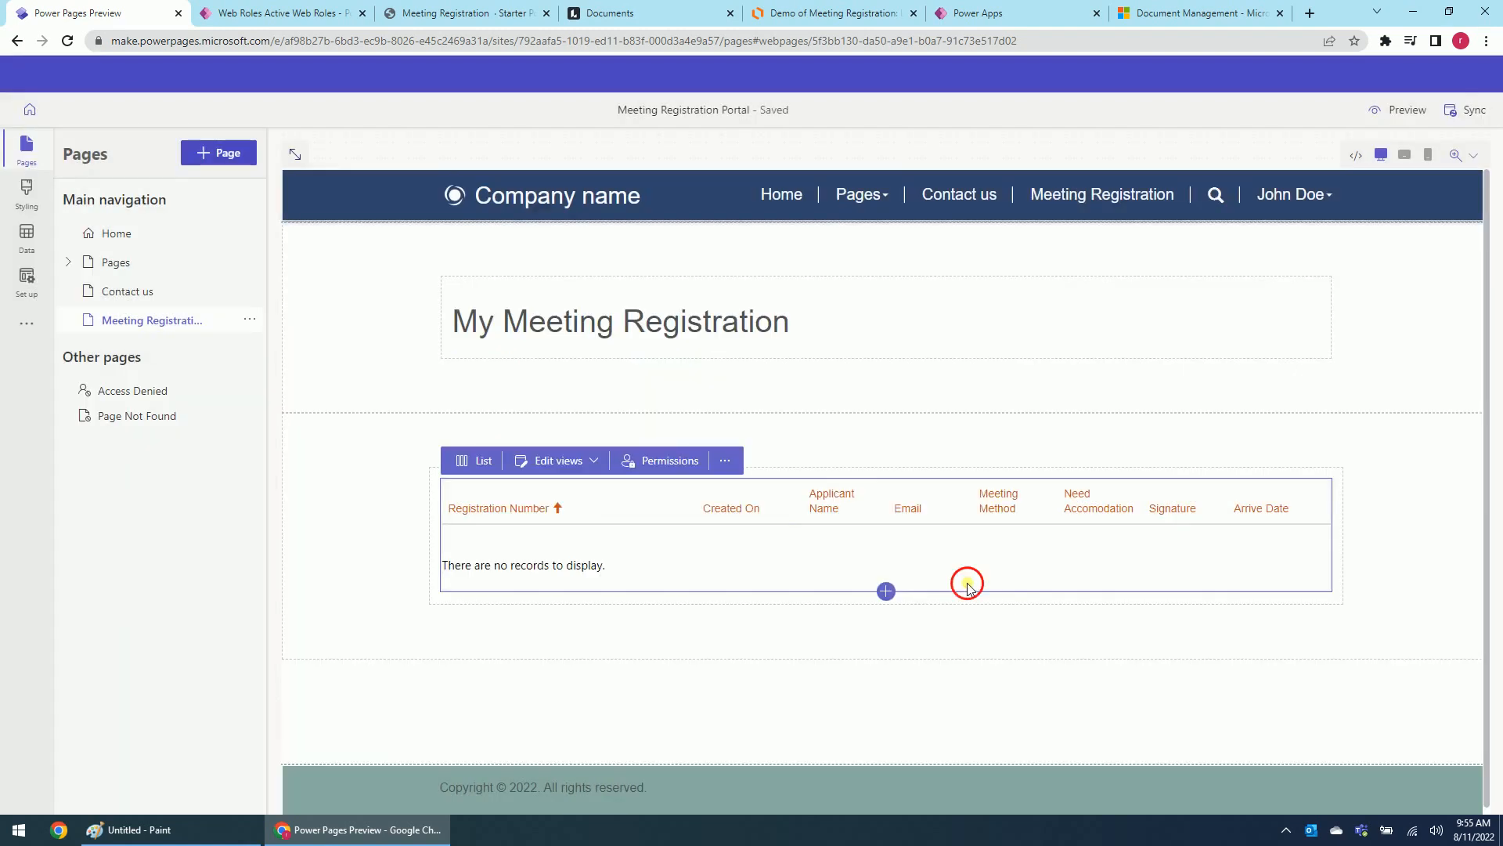
pyautogui.click(684, 465)
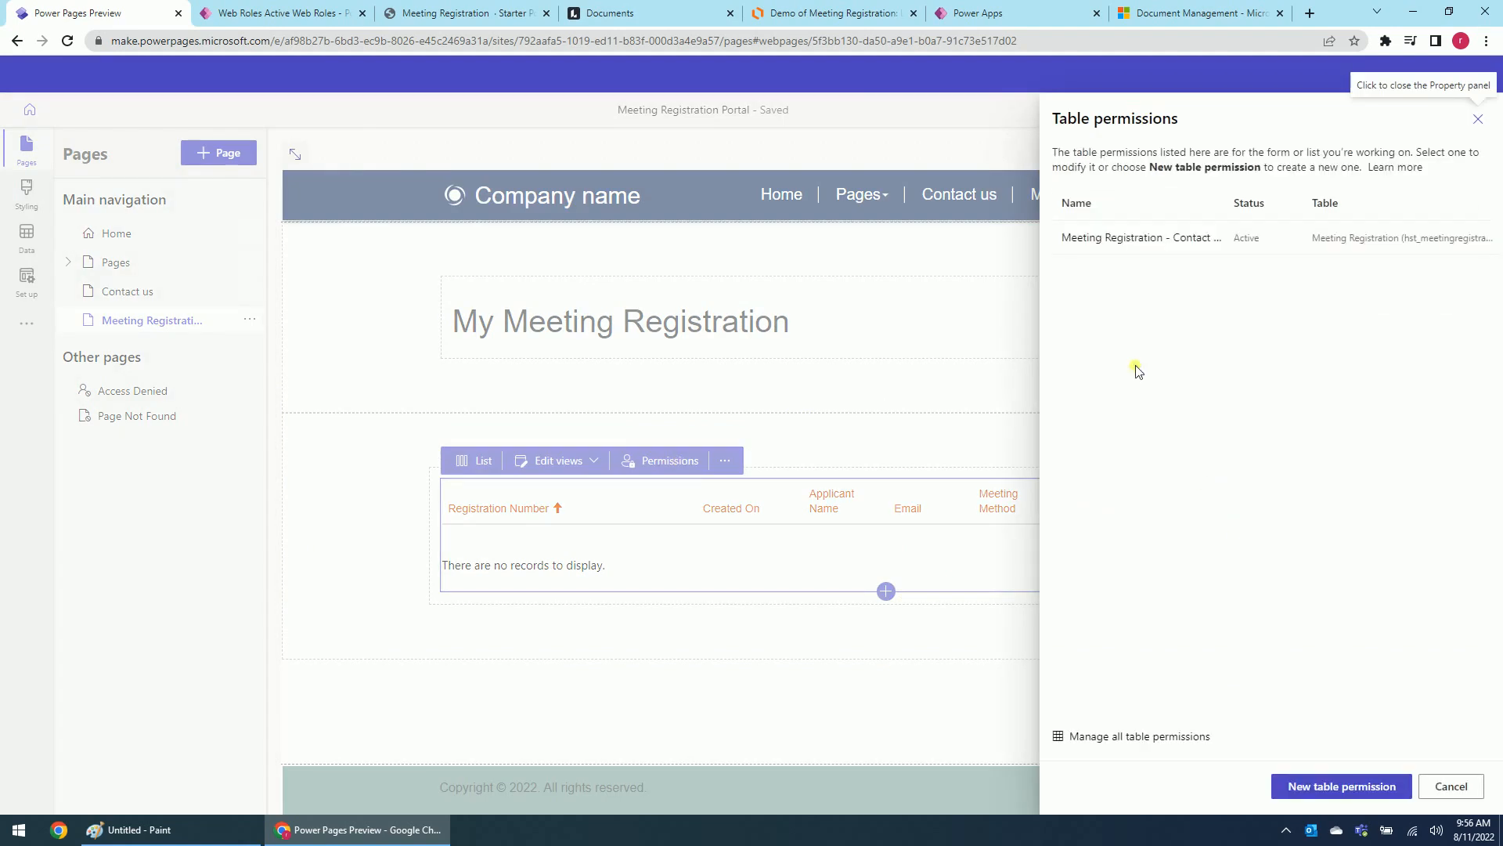
pyautogui.click(1135, 239)
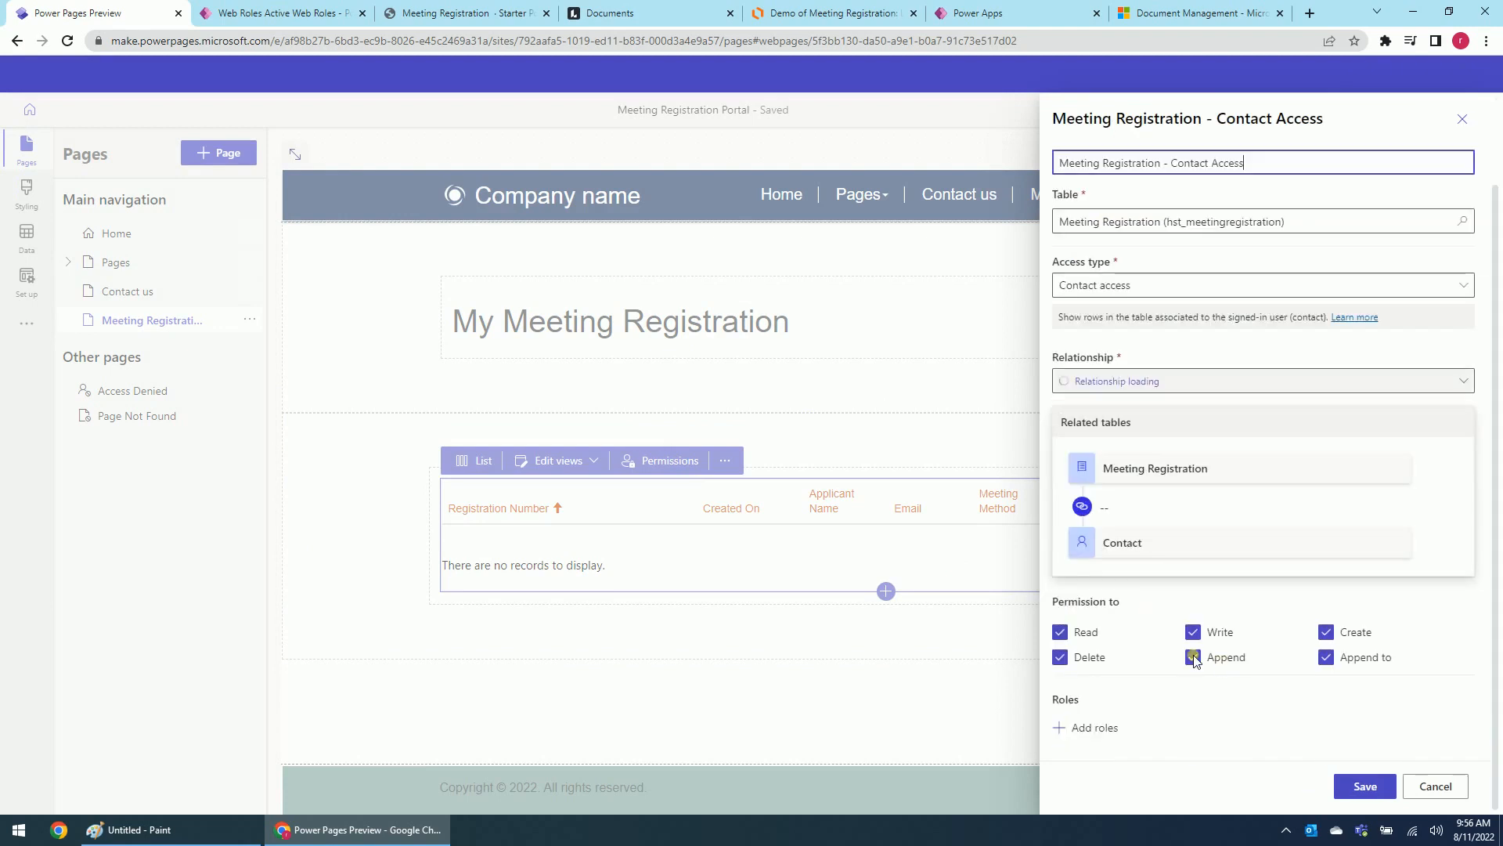
pyautogui.click(1100, 727)
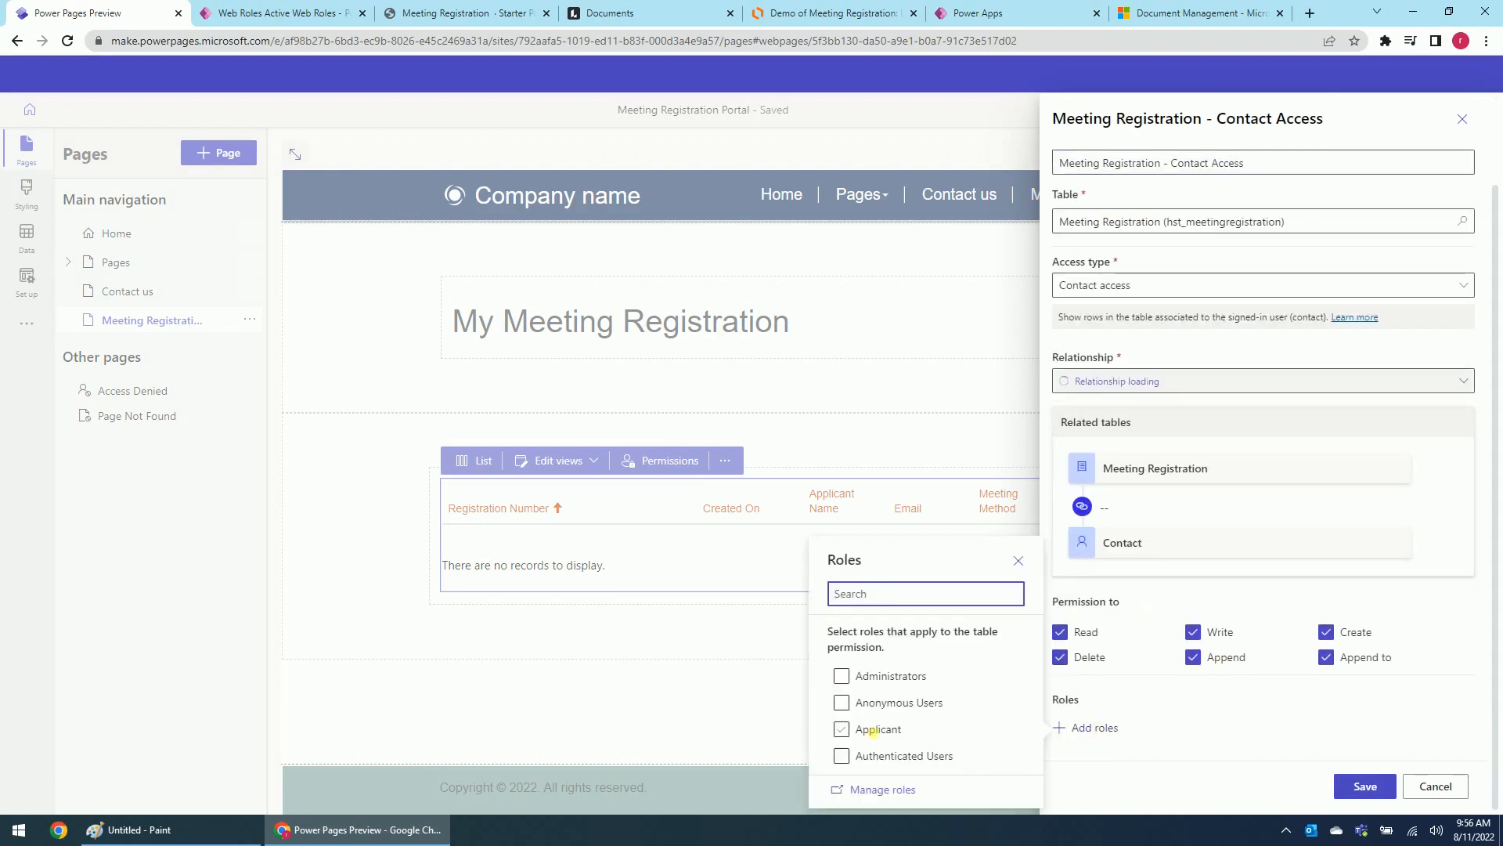
pyautogui.click(841, 729)
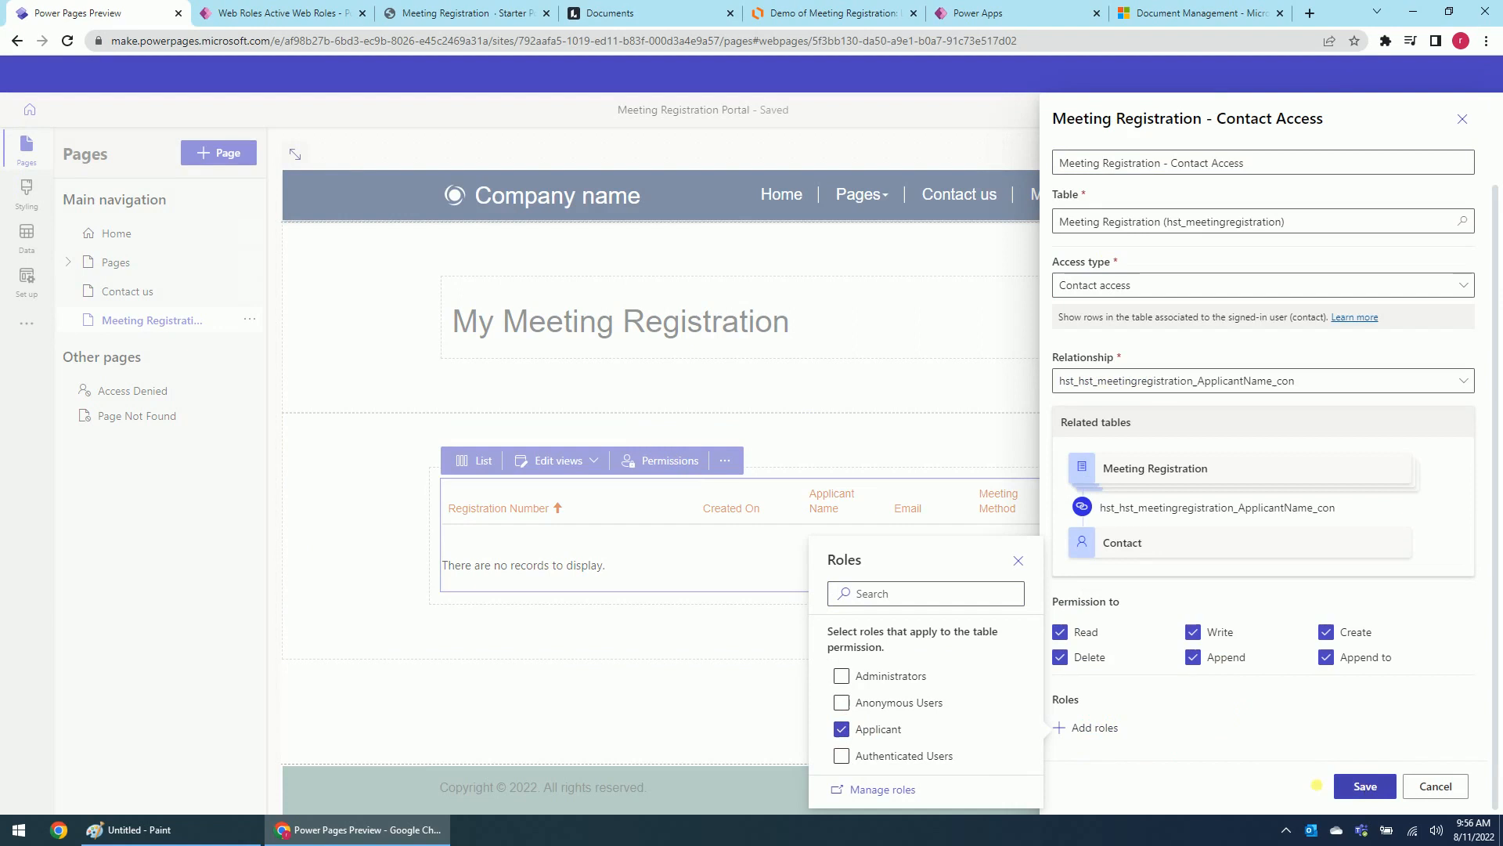
pyautogui.click(1368, 786)
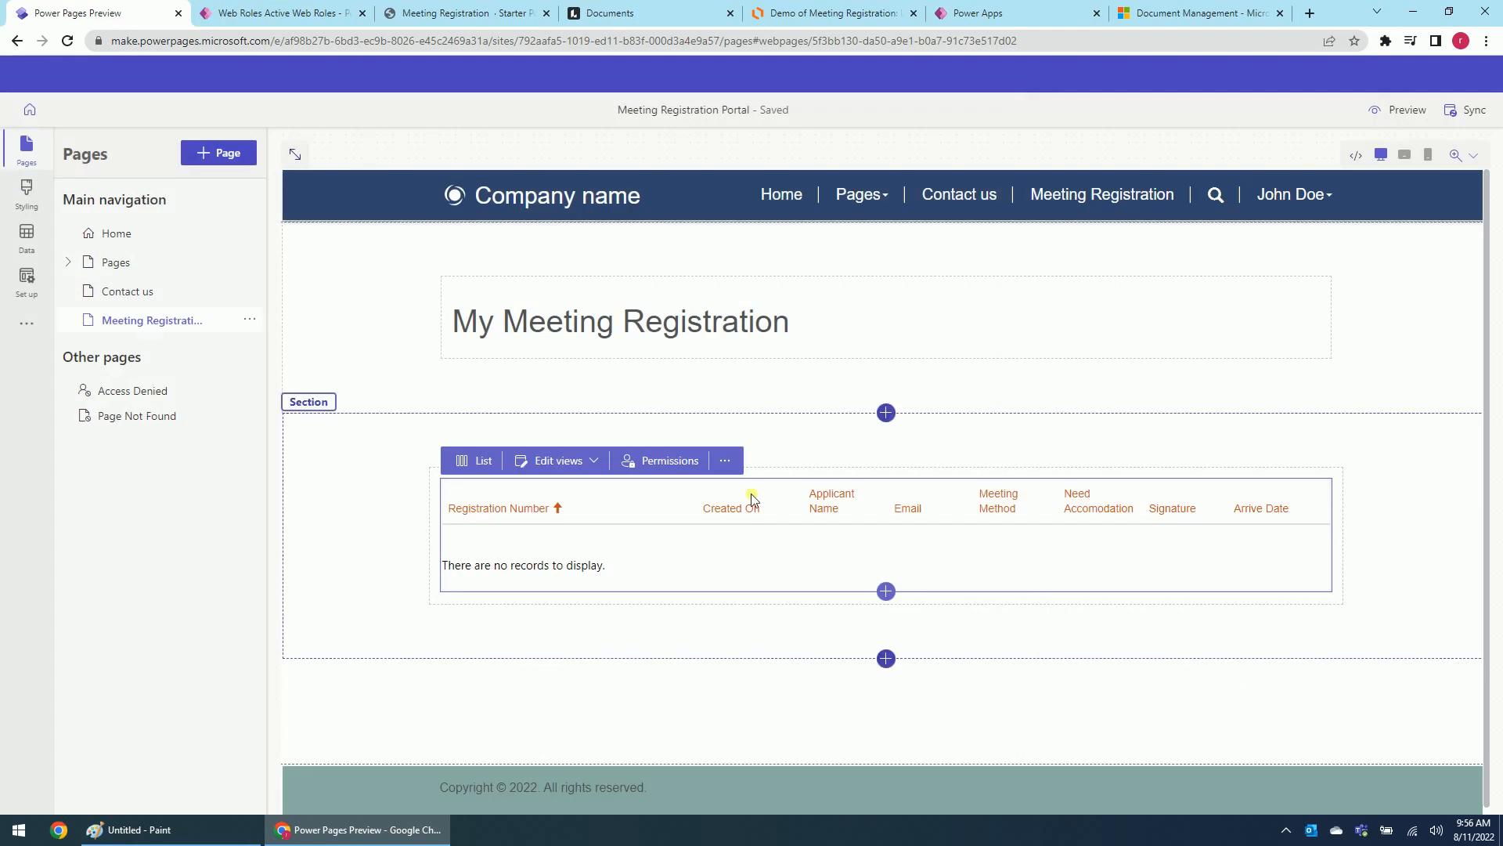
# Preview the site at desktop size and check the records in the My Meeting Registration list
pyautogui.click(1398, 109)
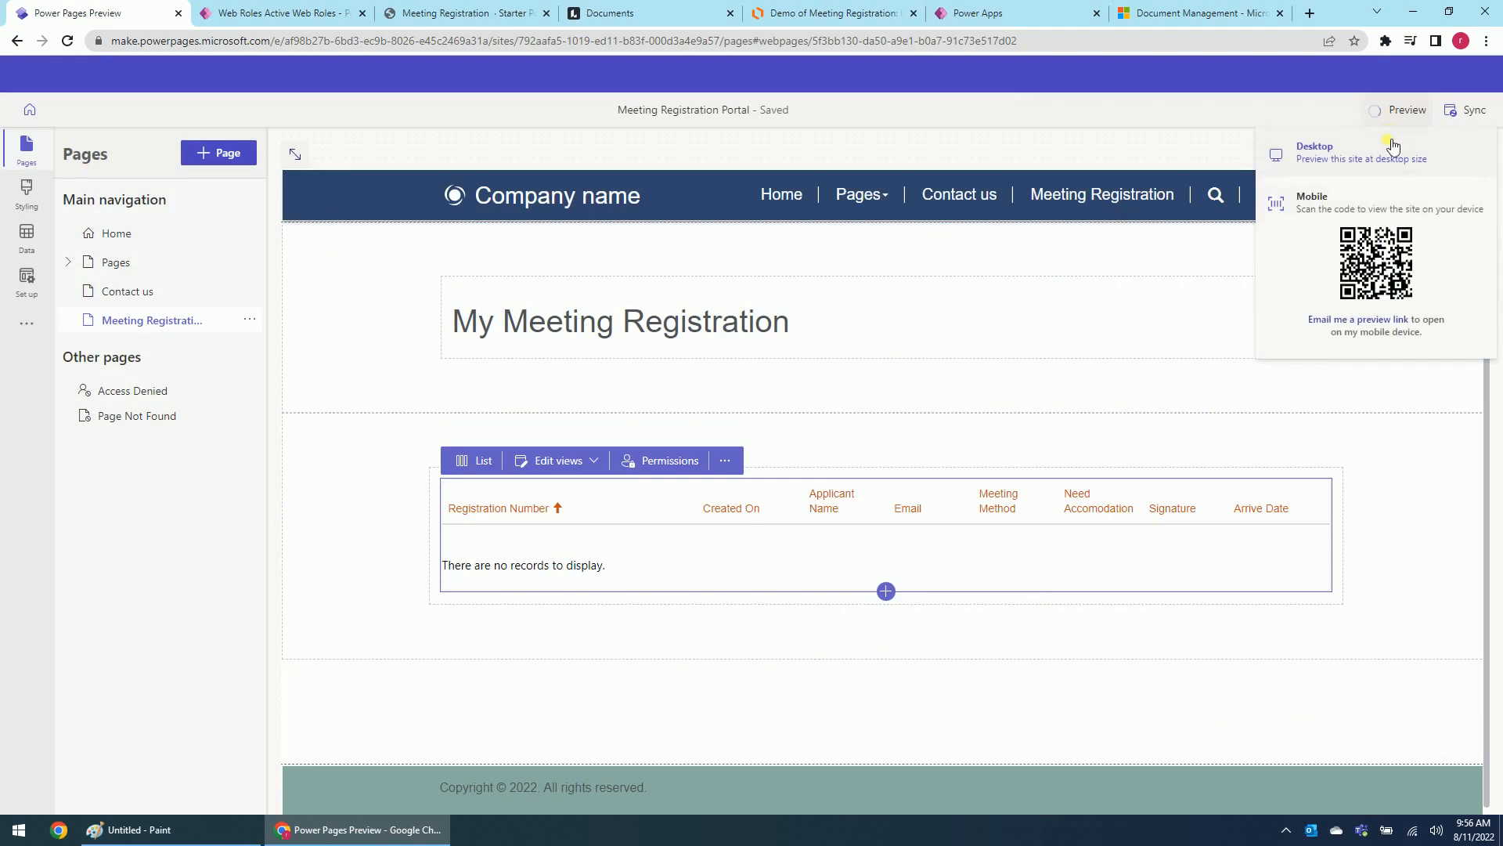
pyautogui.click(1385, 153)
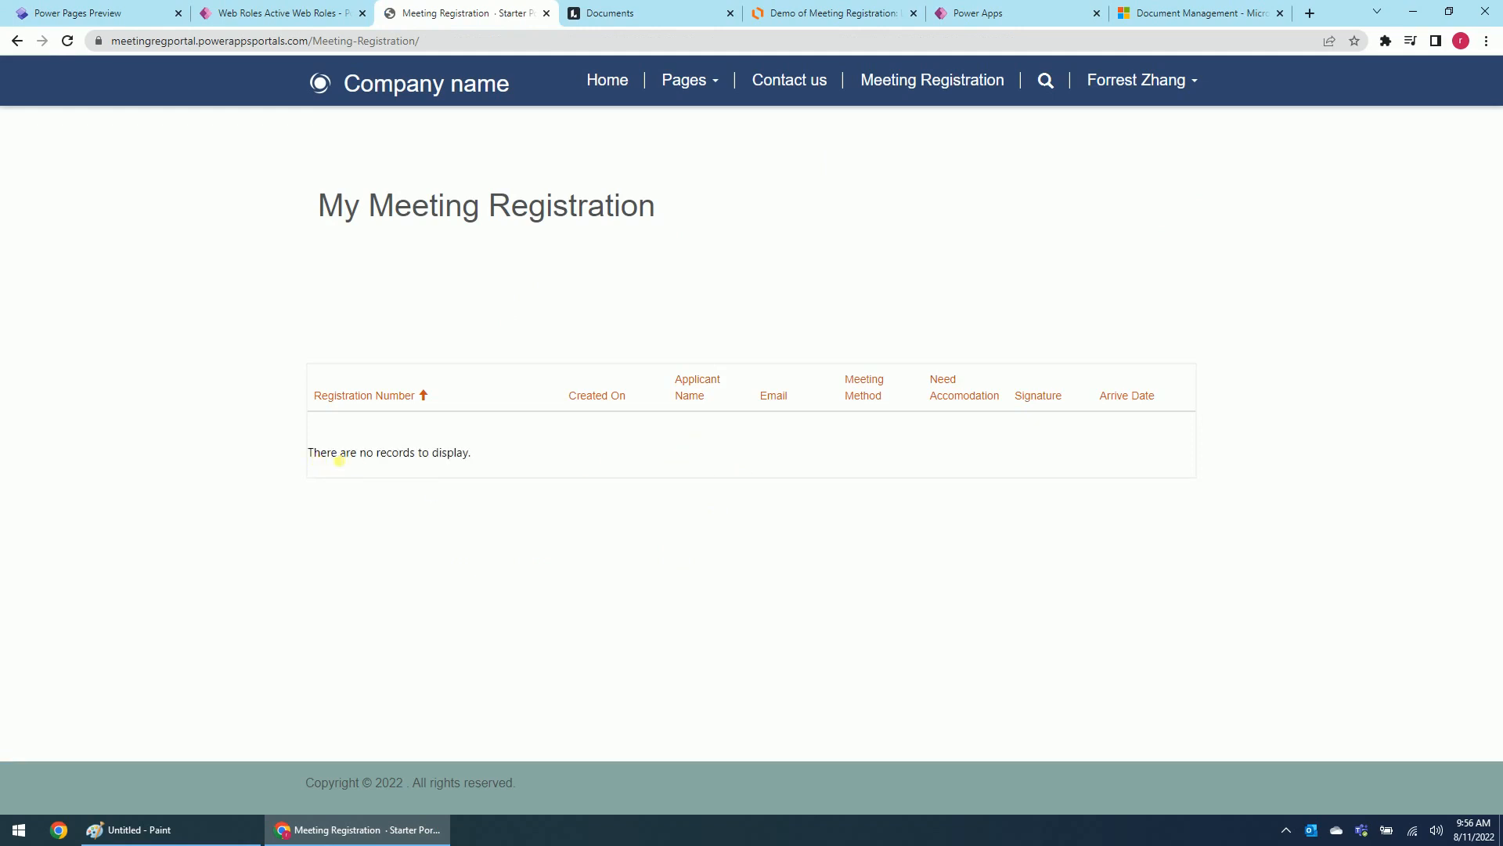
pyautogui.moveTo(371, 451); pyautogui.dragTo(486, 460)
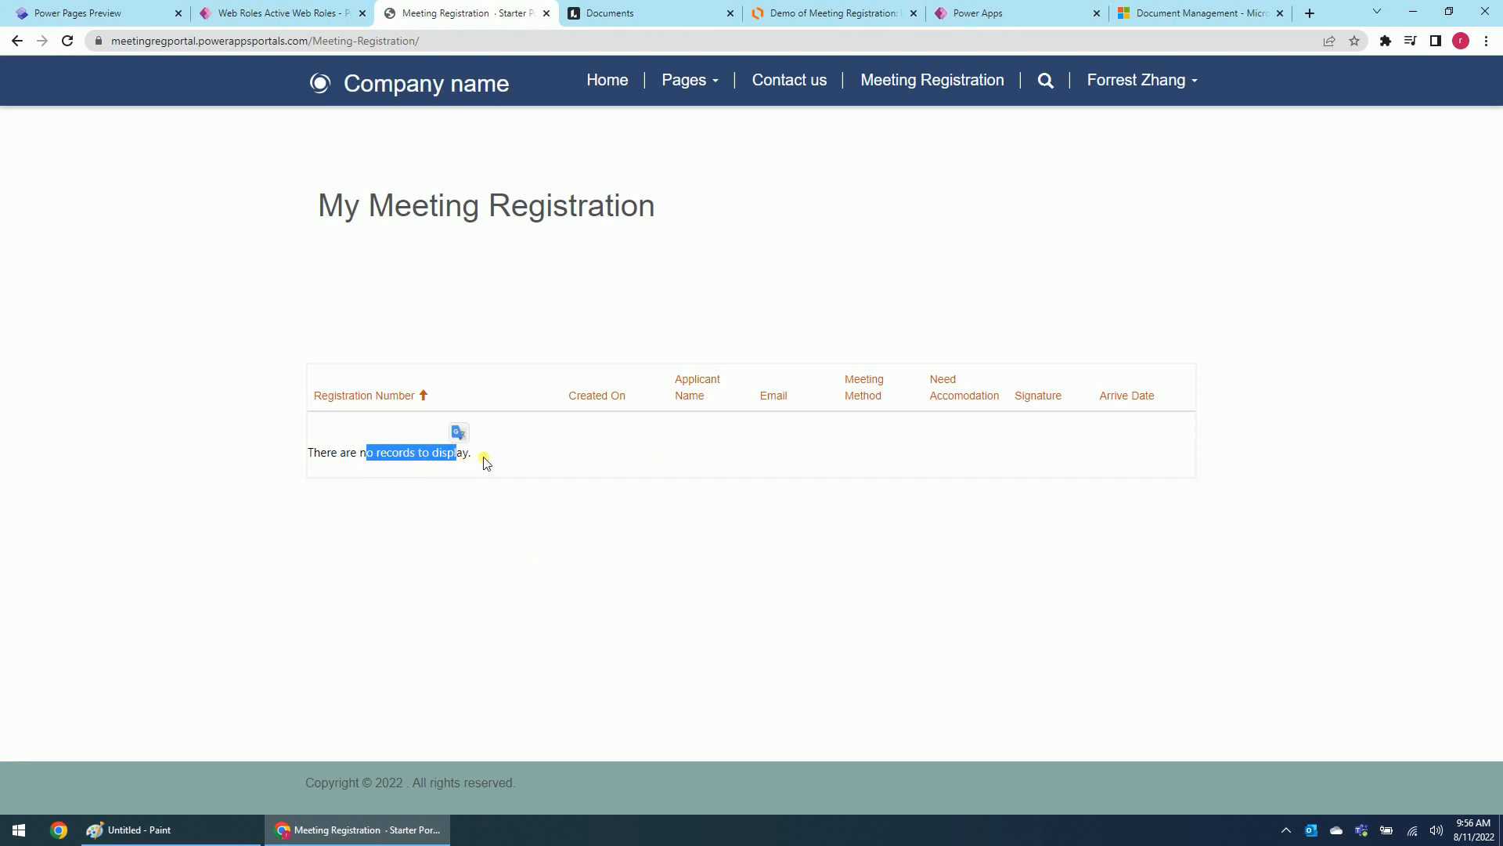
pyautogui.click(464, 467)
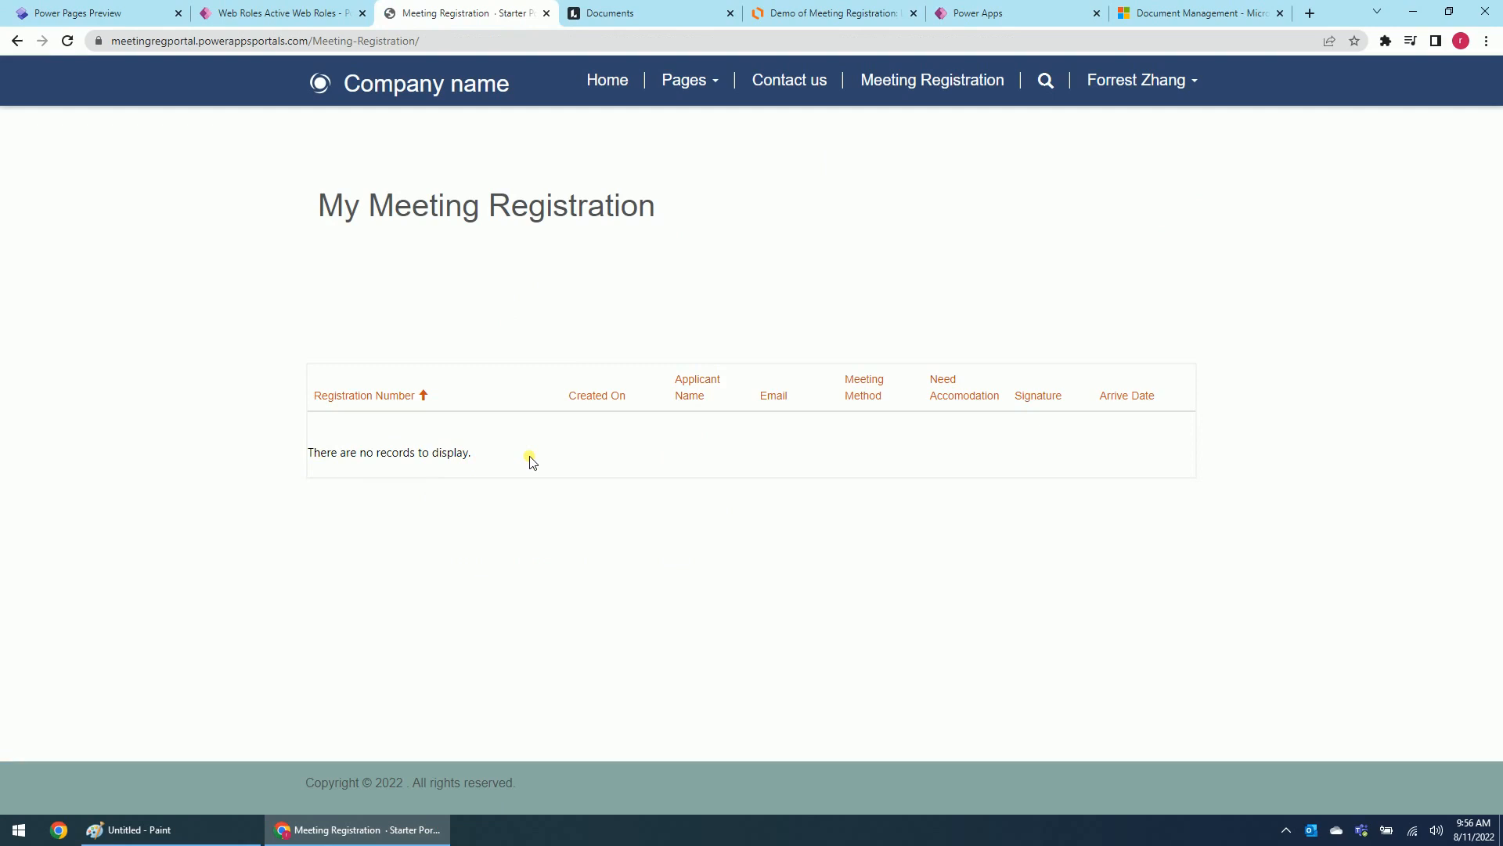
# Return to the Power Pages editor and add a blank-layout subpage named New Registration under the Meeting Registration page
pyautogui.click(270, 8)
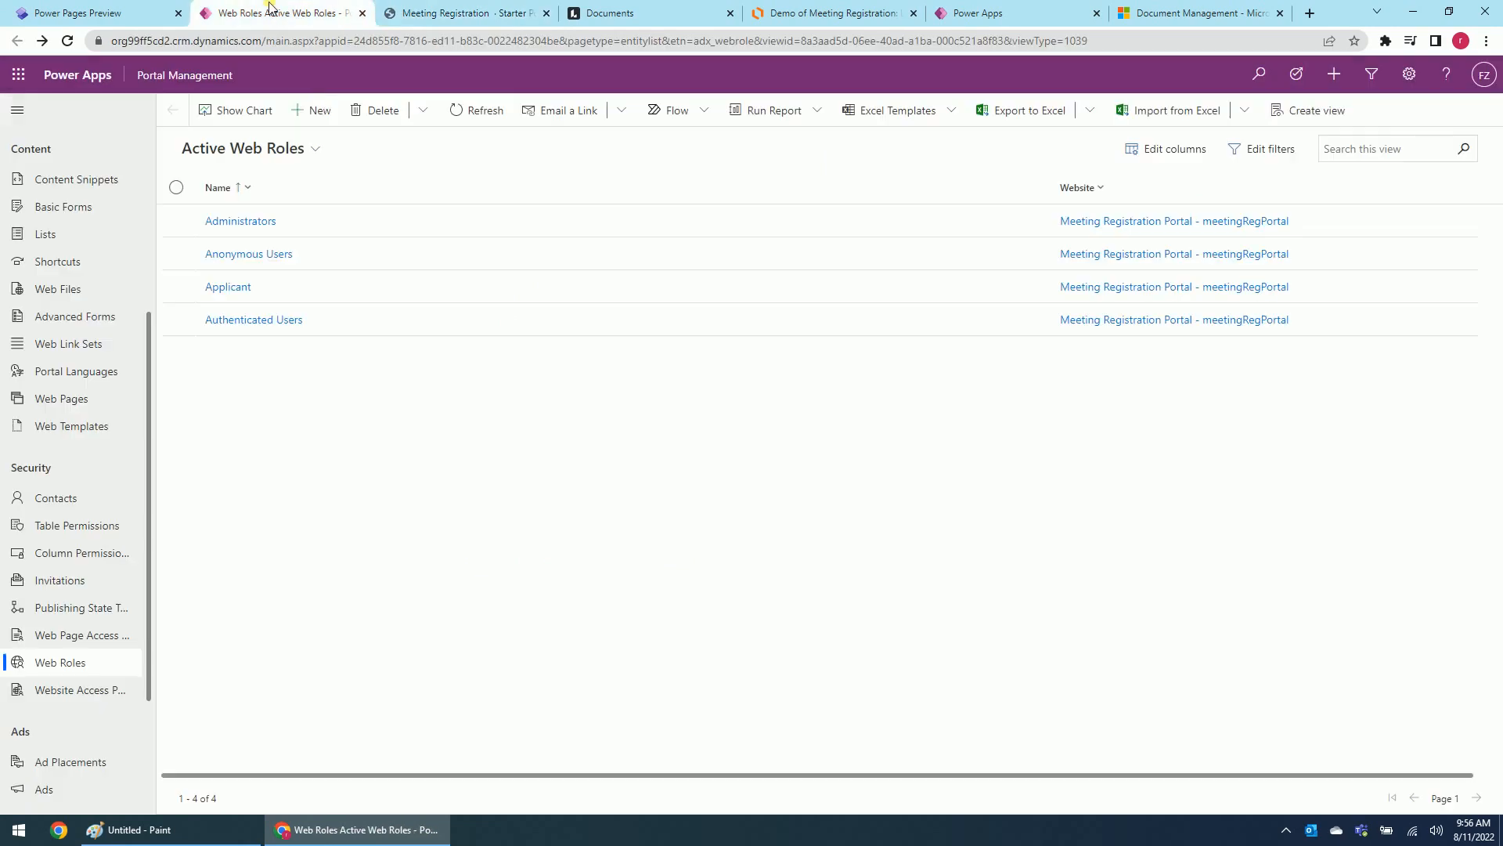
pyautogui.click(121, 15)
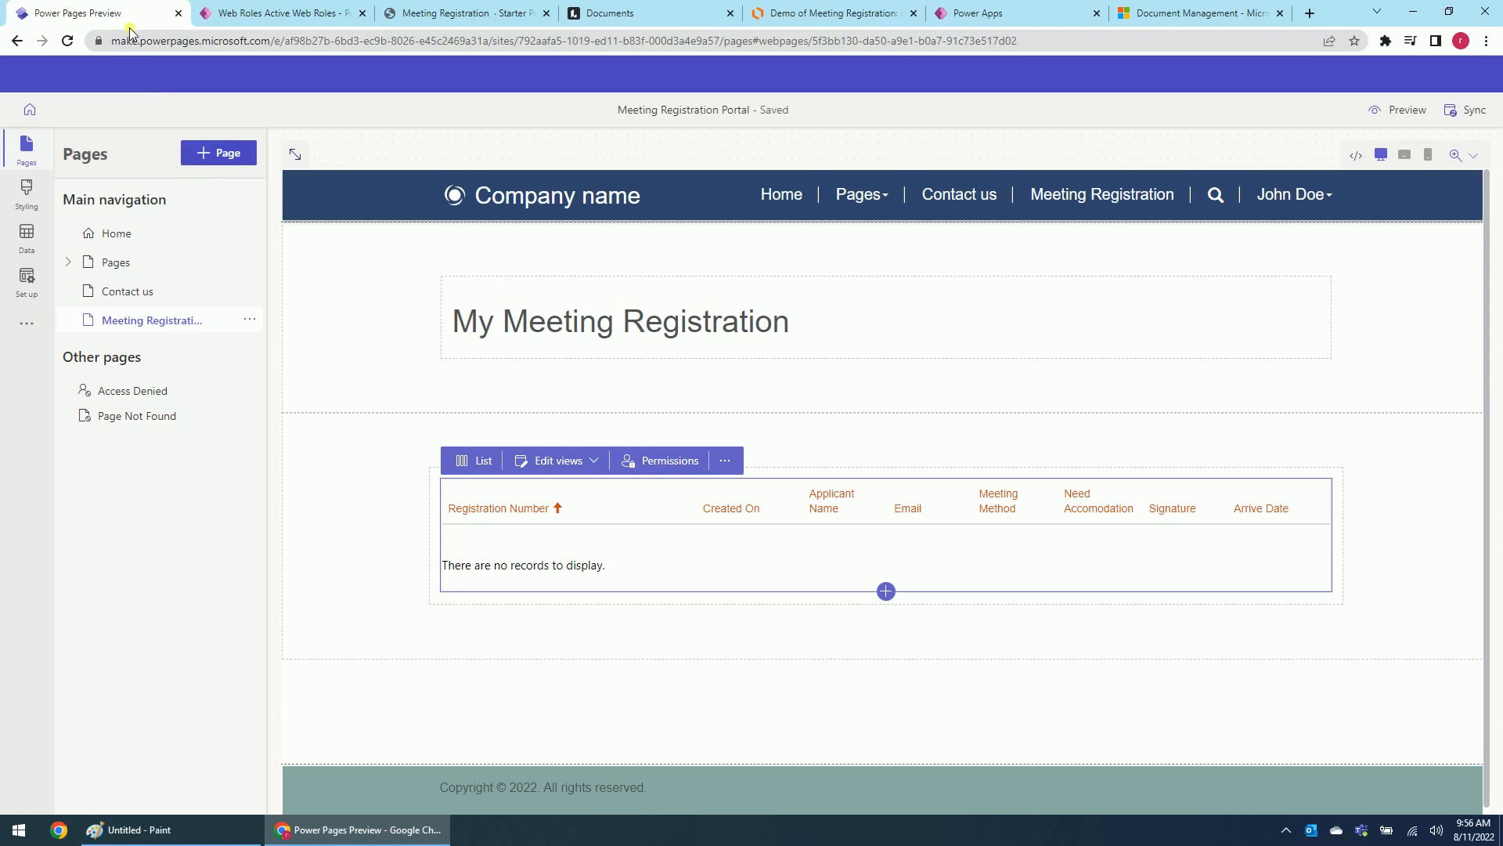
pyautogui.click(250, 320)
pyautogui.click(314, 403)
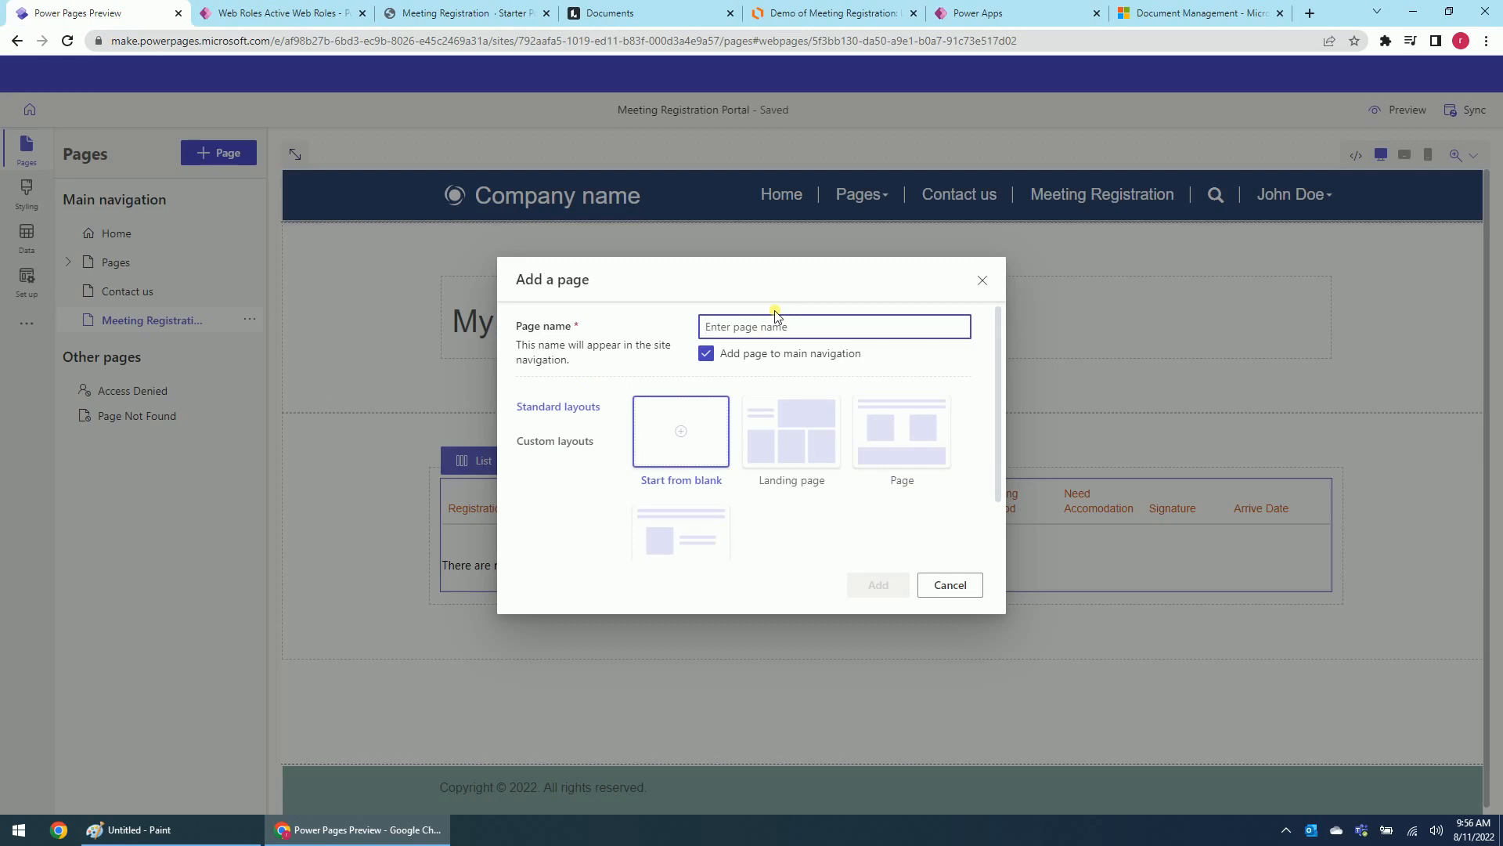
pyautogui.write('New Reg')
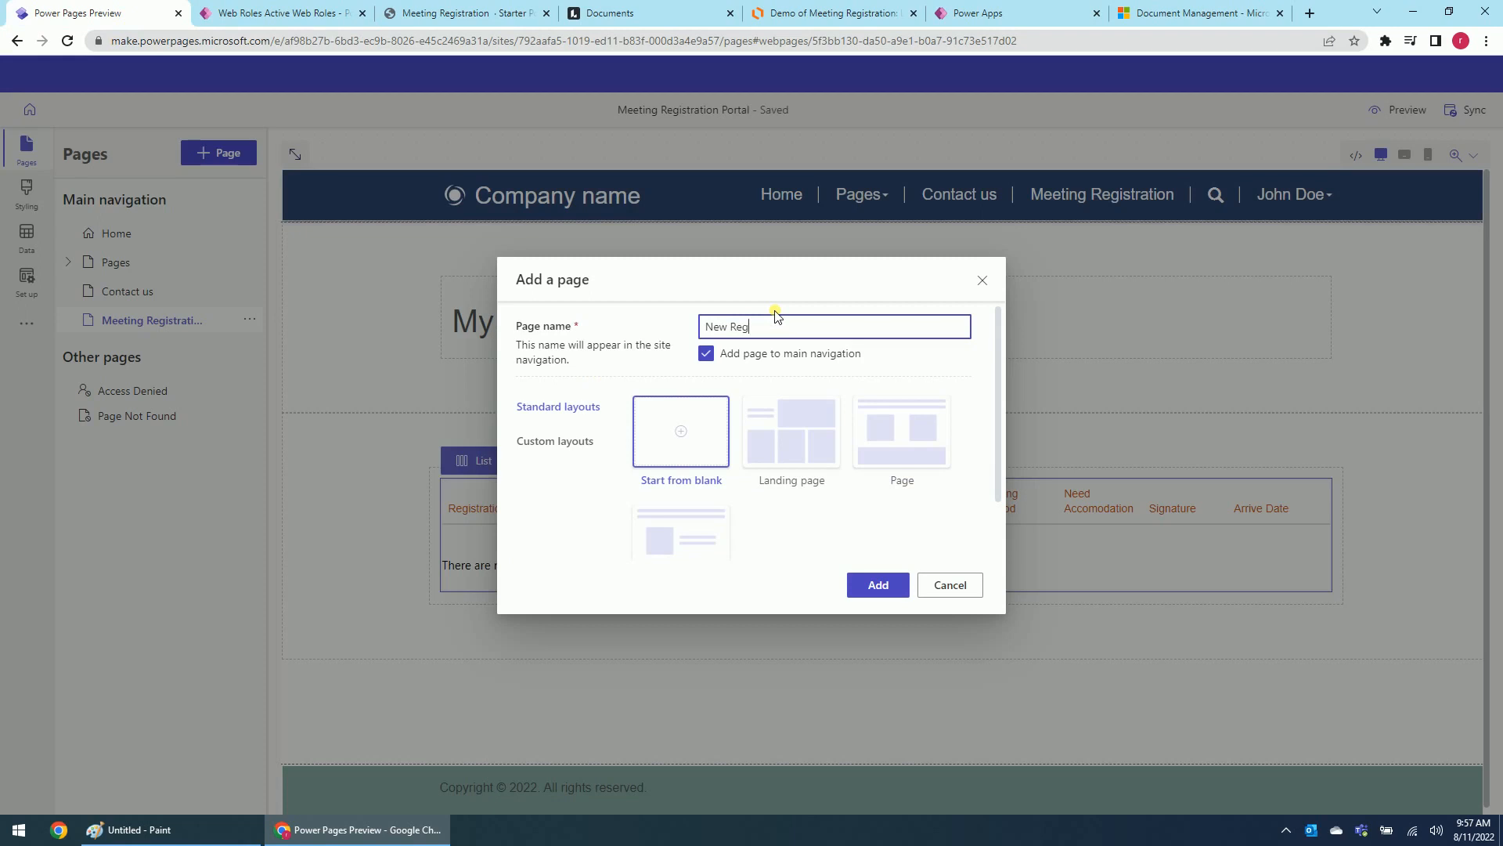
pyautogui.write('ration')
pyautogui.click(689, 443)
pyautogui.click(888, 585)
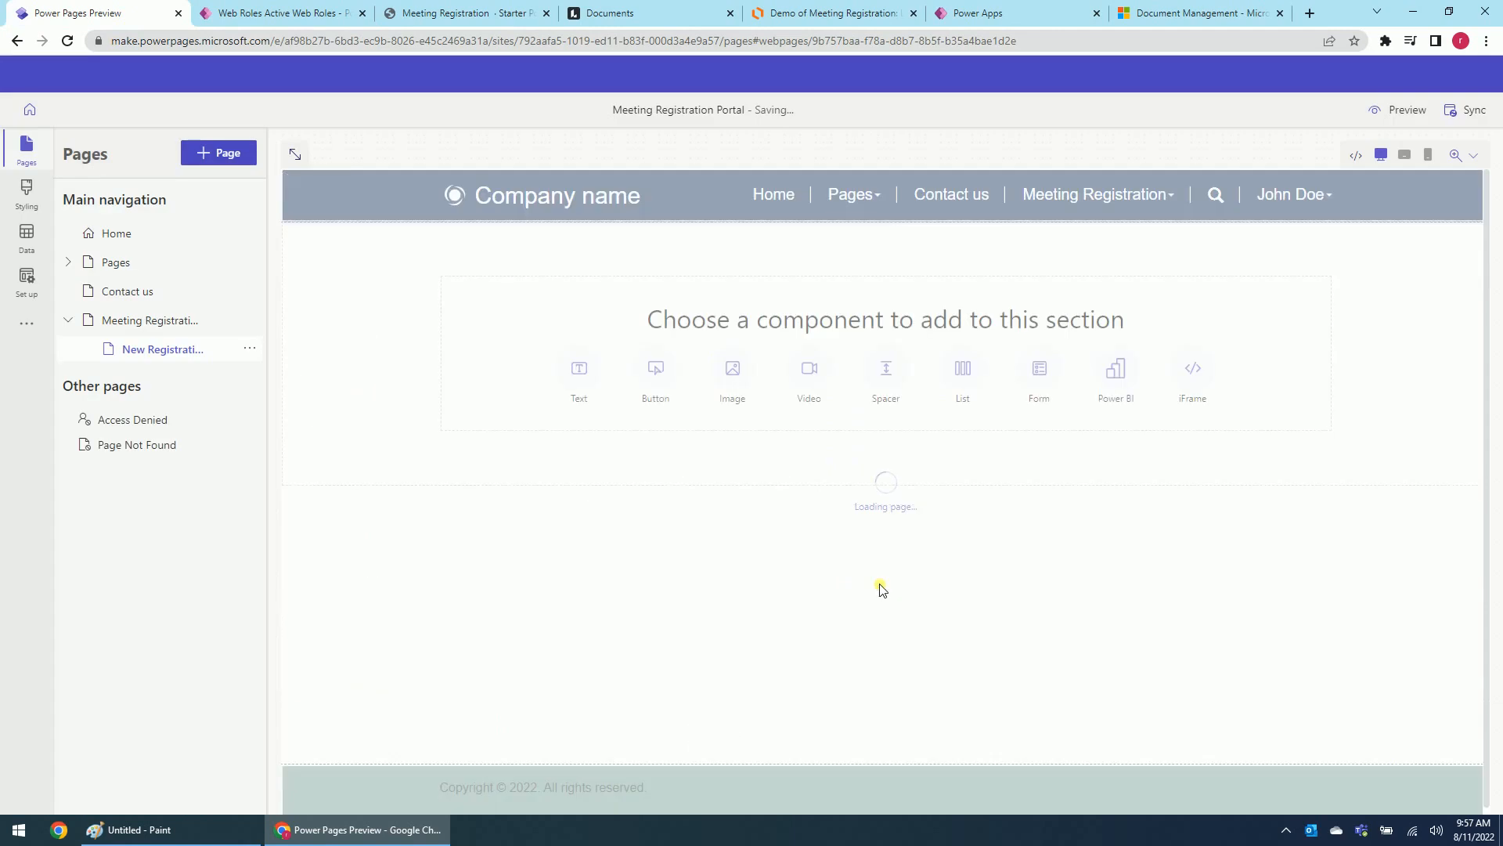
pyautogui.click(880, 585)
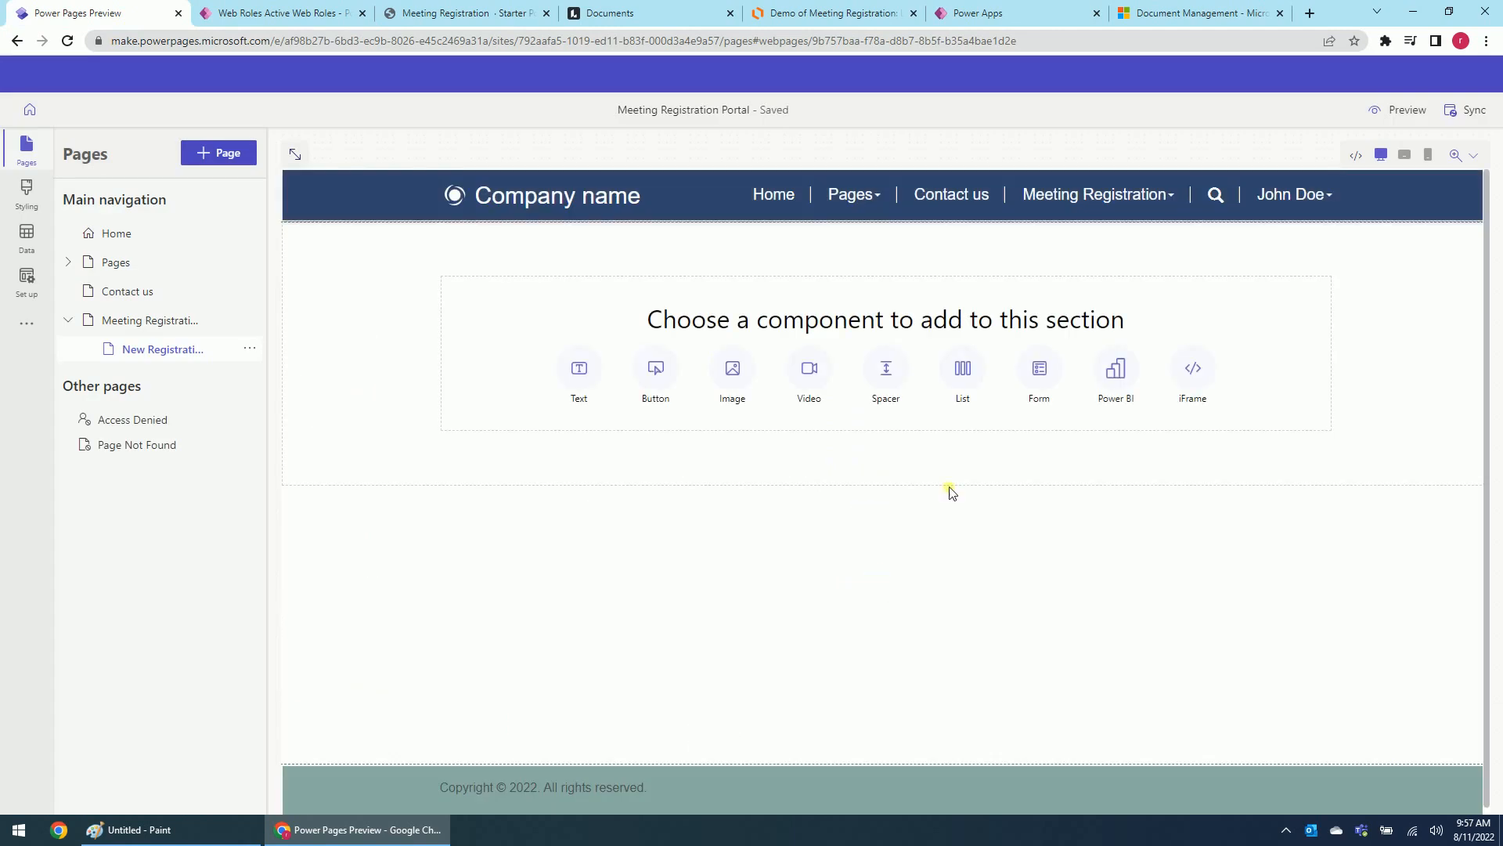
# Start a form on the New Registration page, using the Meeting Registration (hst_meetingregistration) table and its Information form
pyautogui.click(1042, 374)
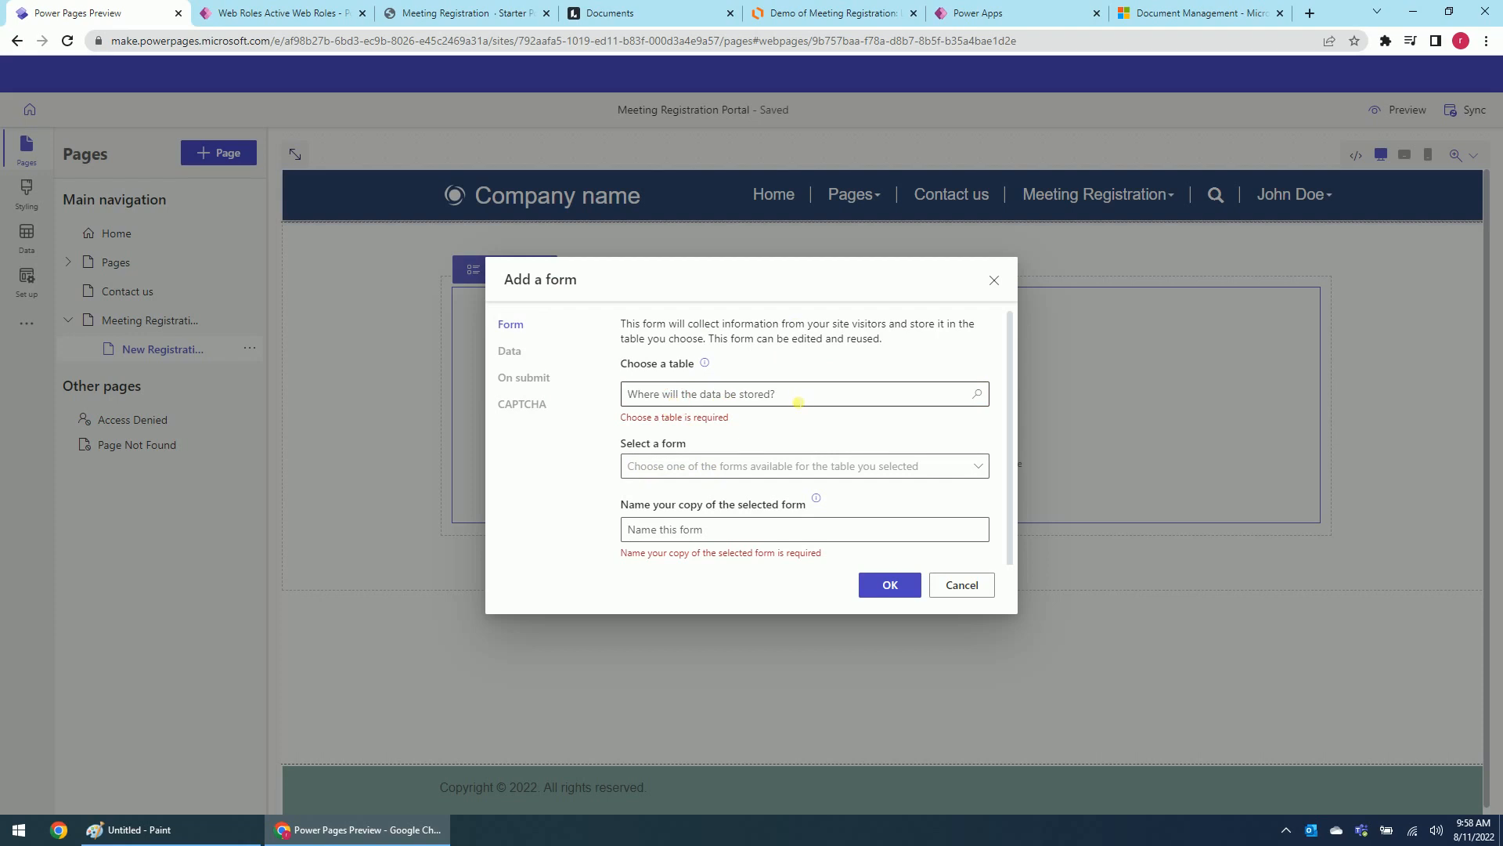
pyautogui.click(798, 401)
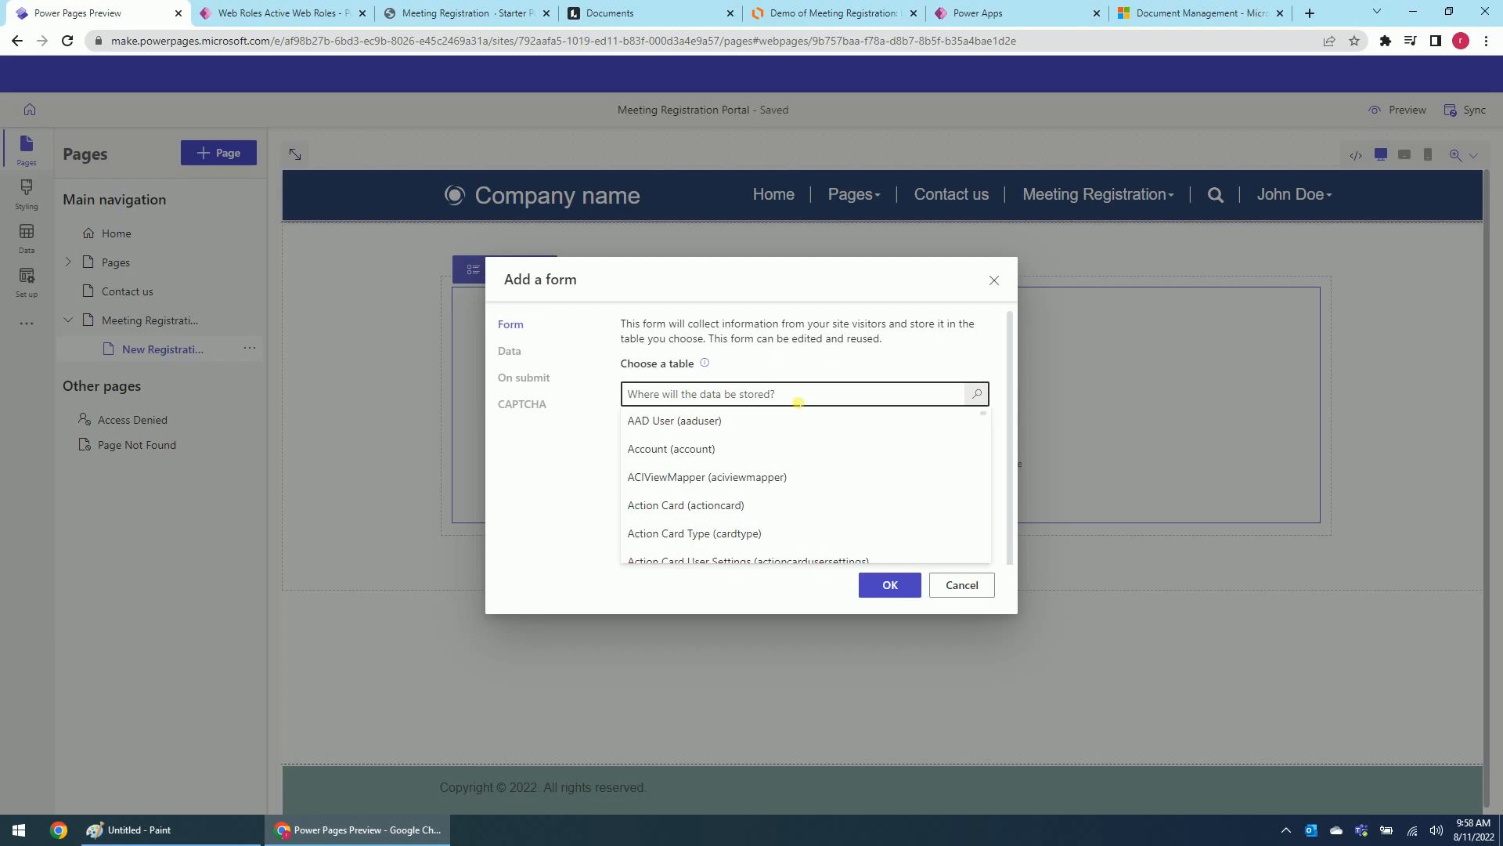
pyautogui.write('meeting')
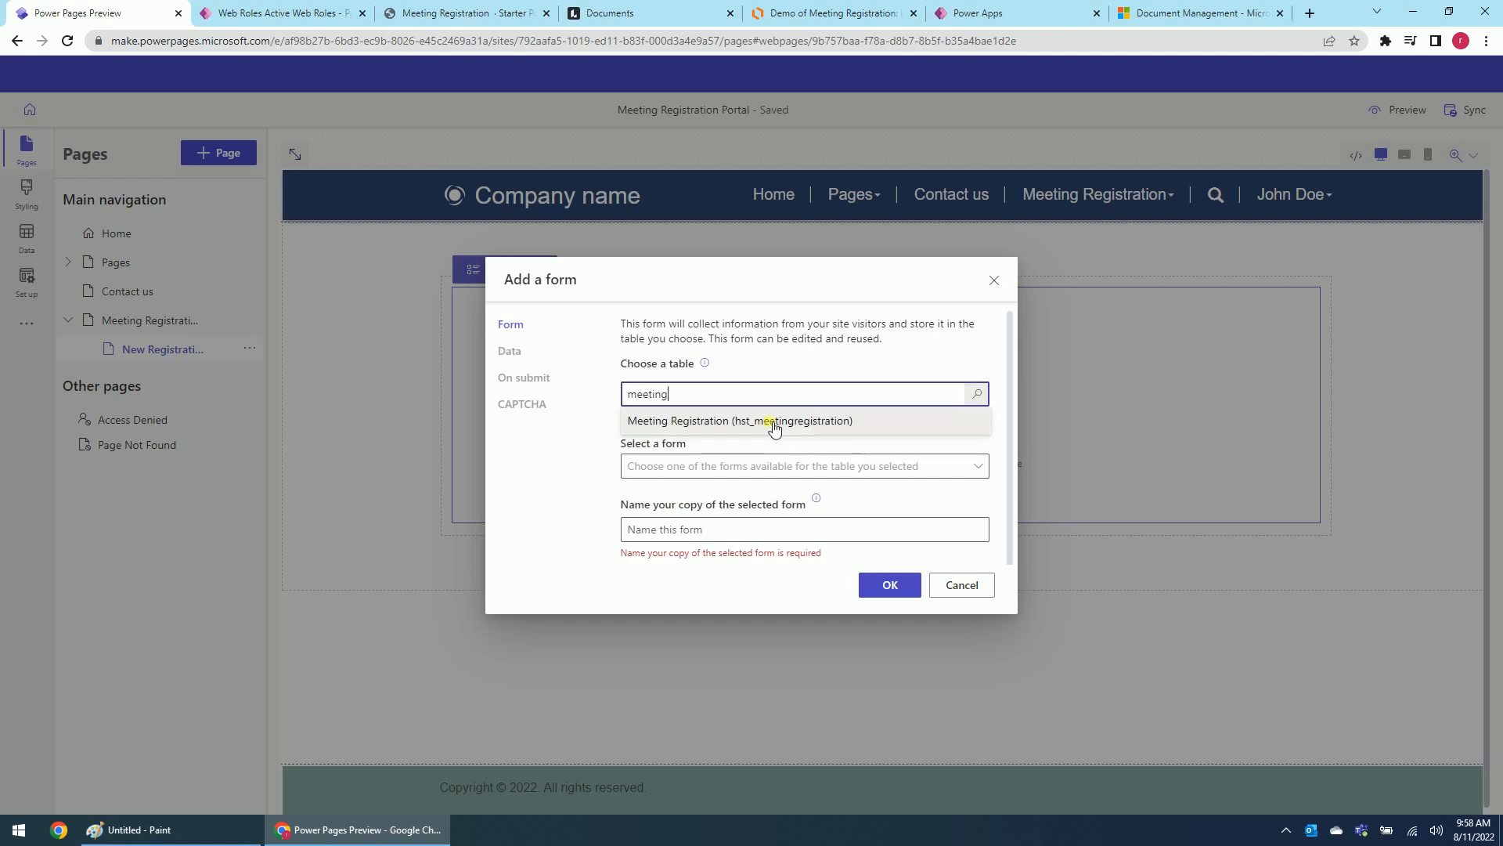
pyautogui.click(779, 420)
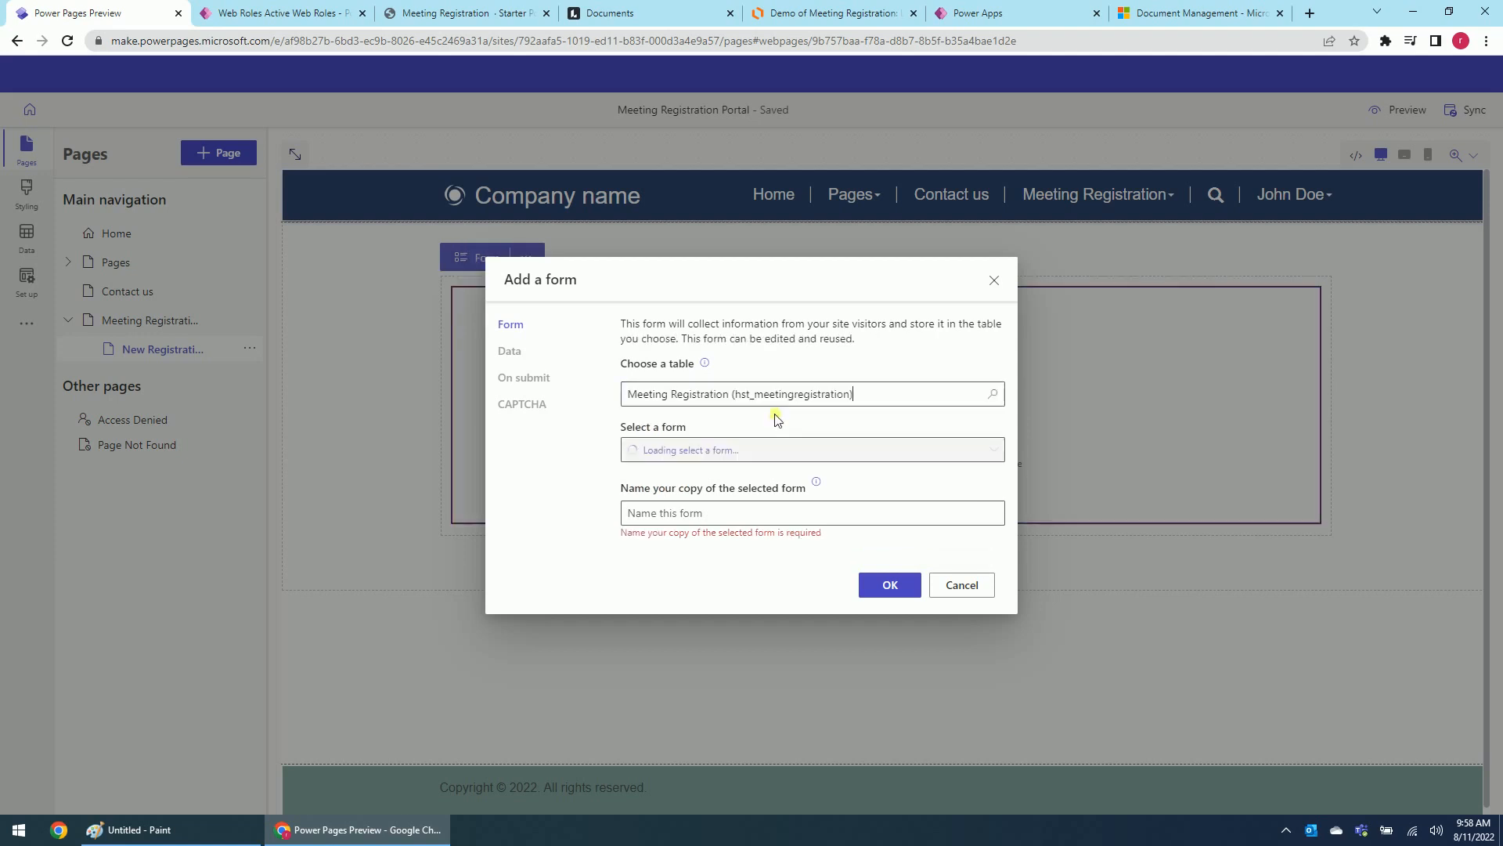
pyautogui.click(688, 453)
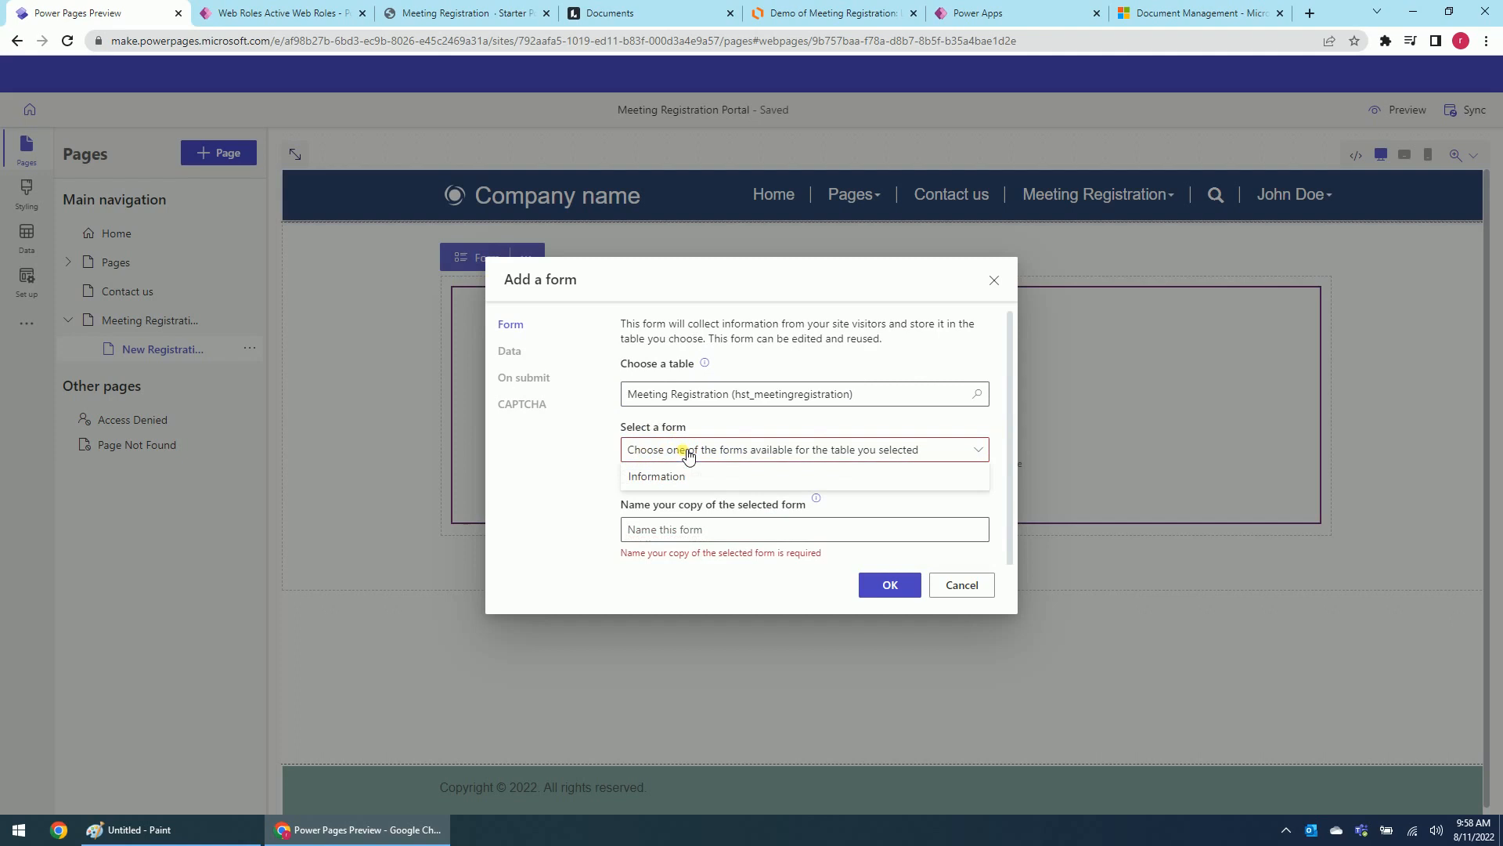
pyautogui.click(679, 477)
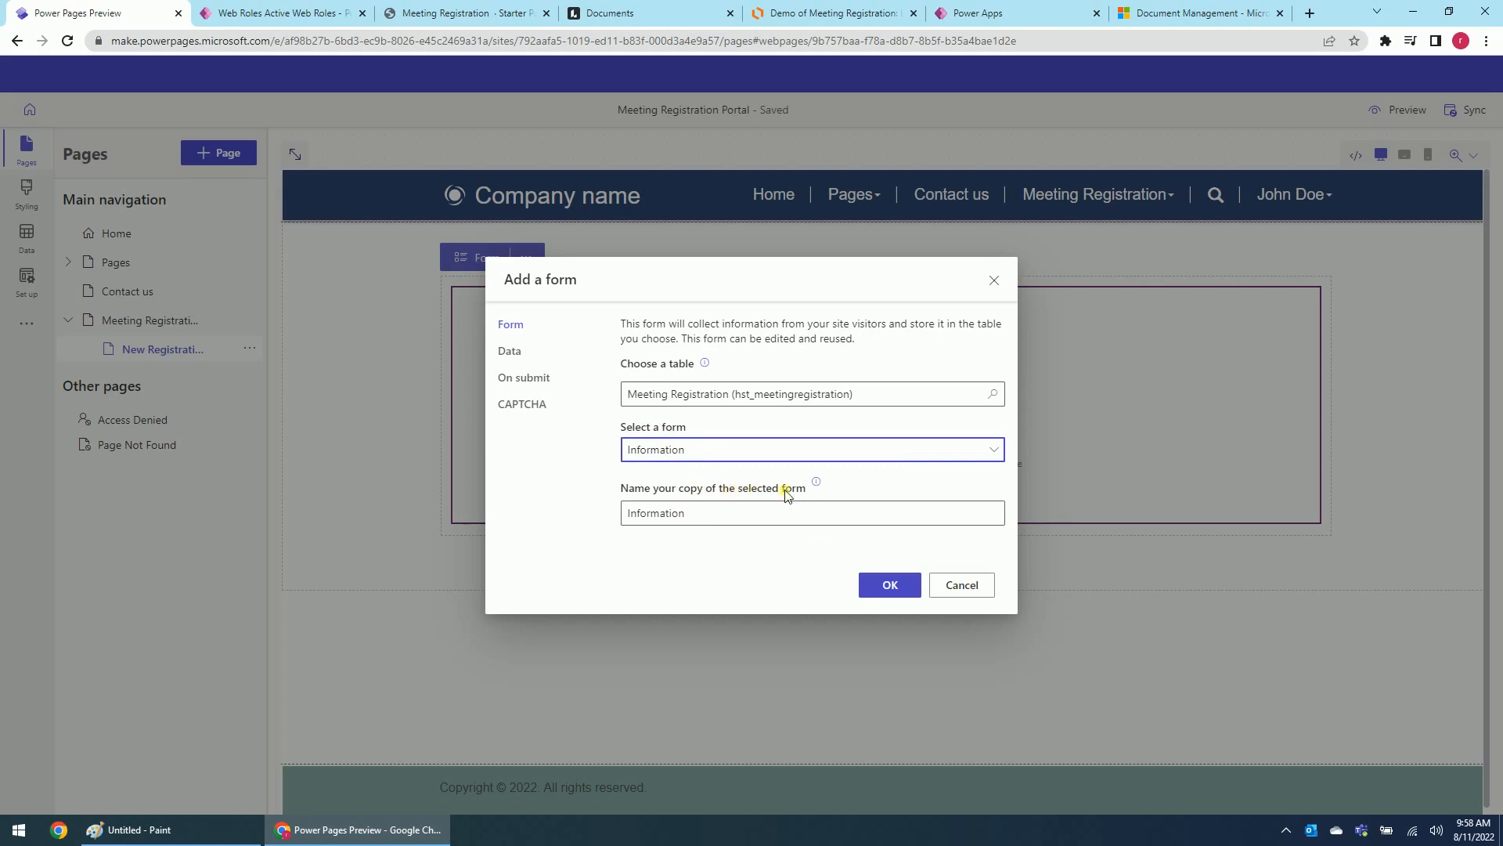
# Name the form copy My Registration BSC Form and add it to the page
pyautogui.click(696, 520)
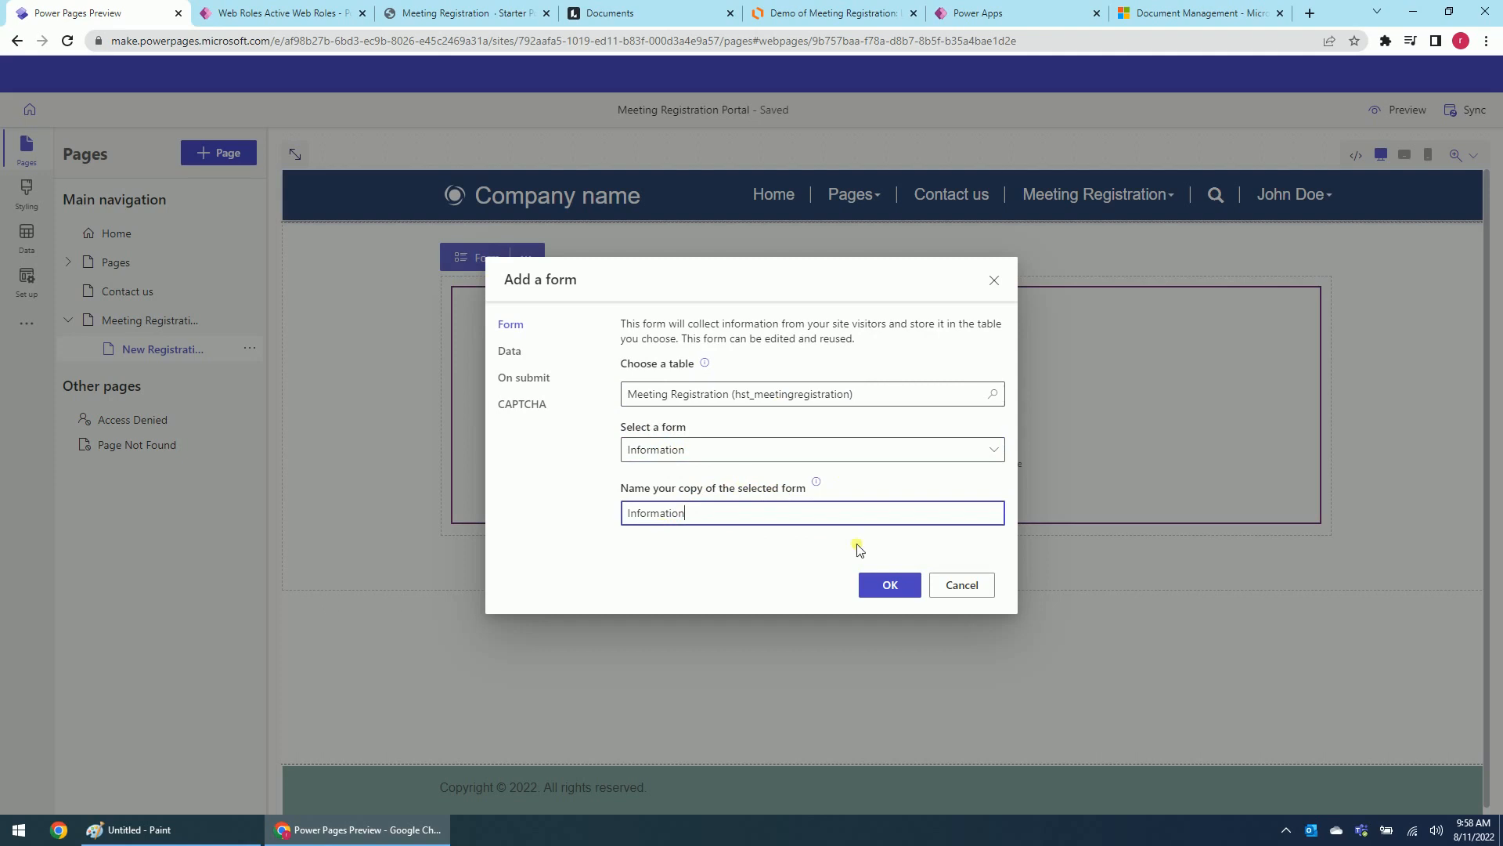
pyautogui.click(881, 586)
pyautogui.moveTo(694, 512); pyautogui.dragTo(608, 509)
pyautogui.write('My Reg')
pyautogui.write('isg')
pyautogui.write('stration ')
pyautogui.write('B')
pyautogui.write('SC f')
pyautogui.write('orm')
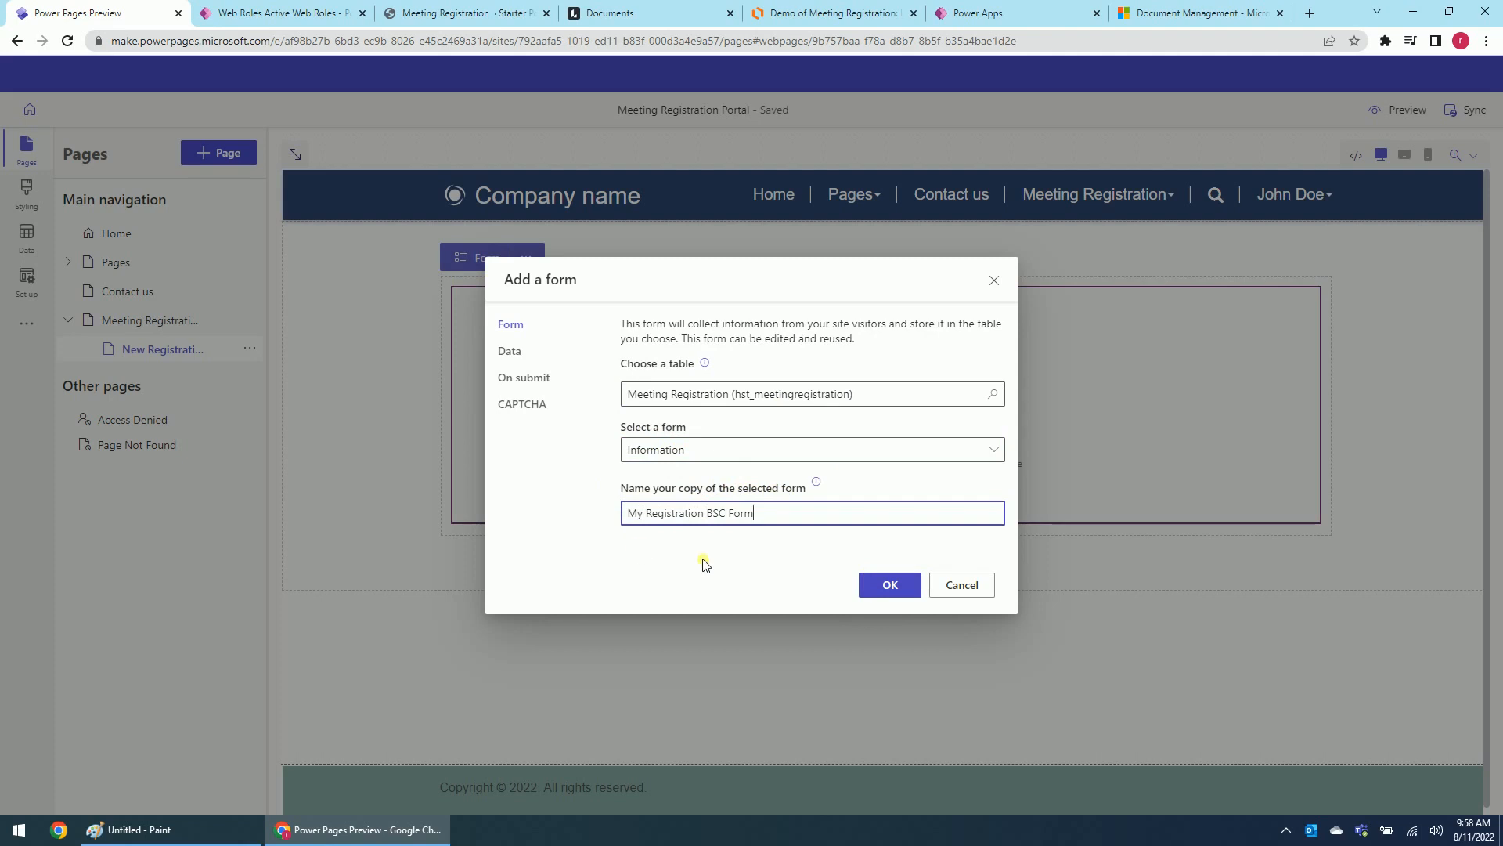
pyautogui.click(877, 586)
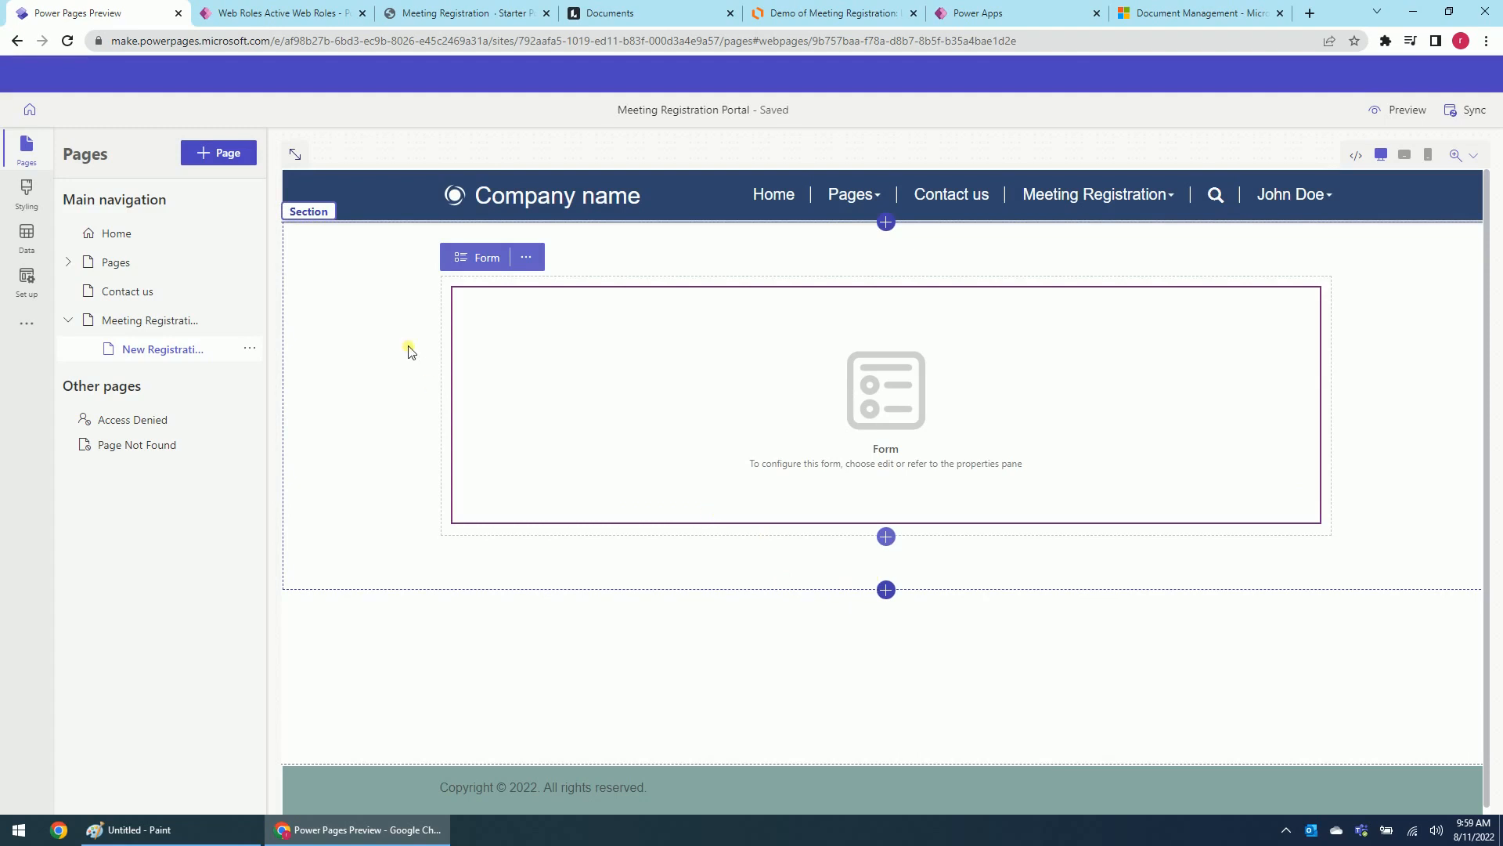
# Open the added form's settings and review its data options, keeping Creates a new record selected
pyautogui.click(496, 266)
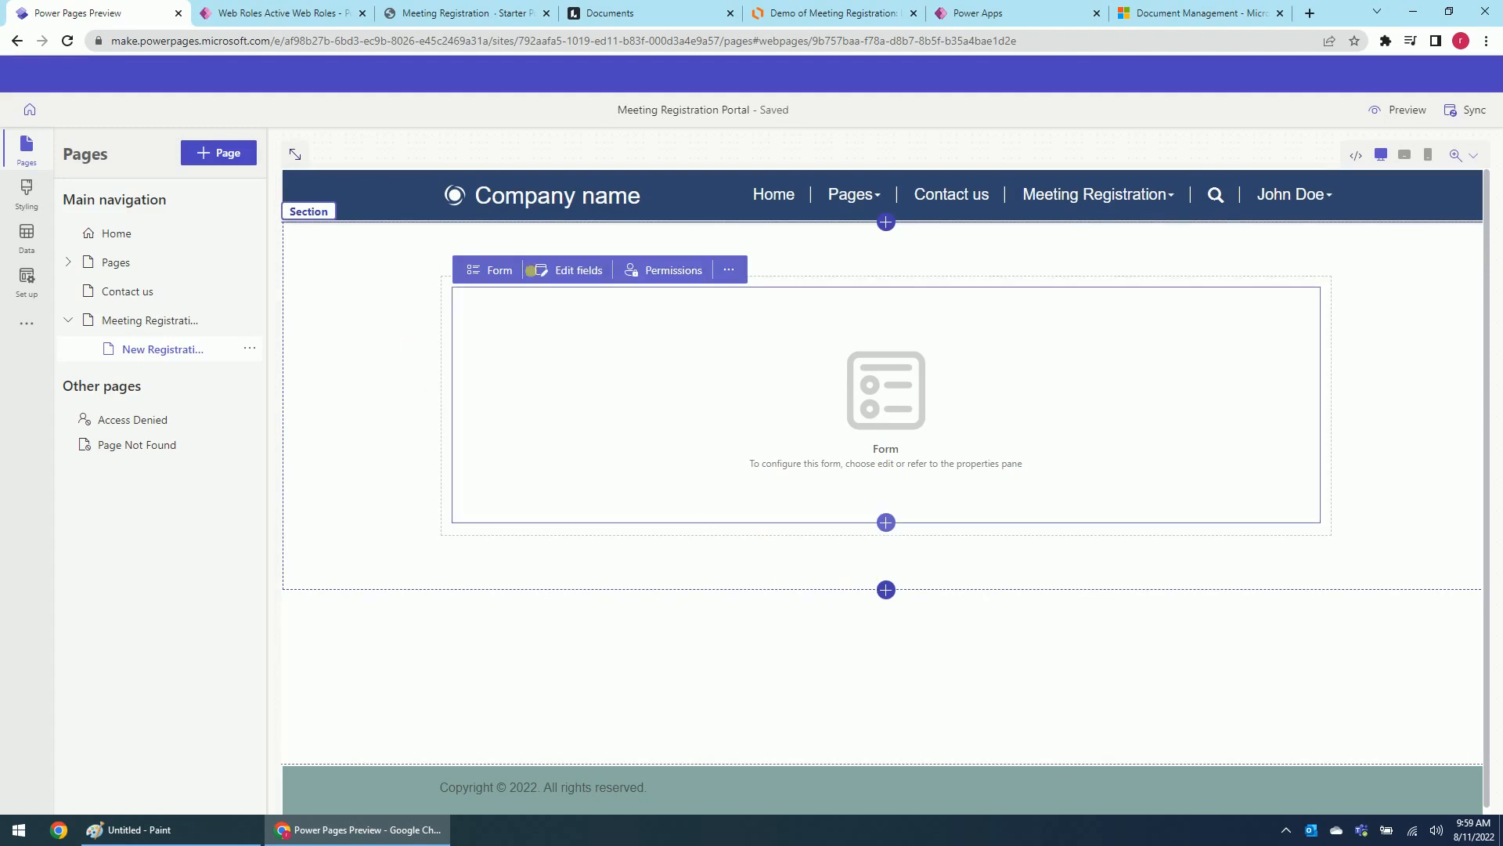
pyautogui.click(498, 269)
pyautogui.click(510, 356)
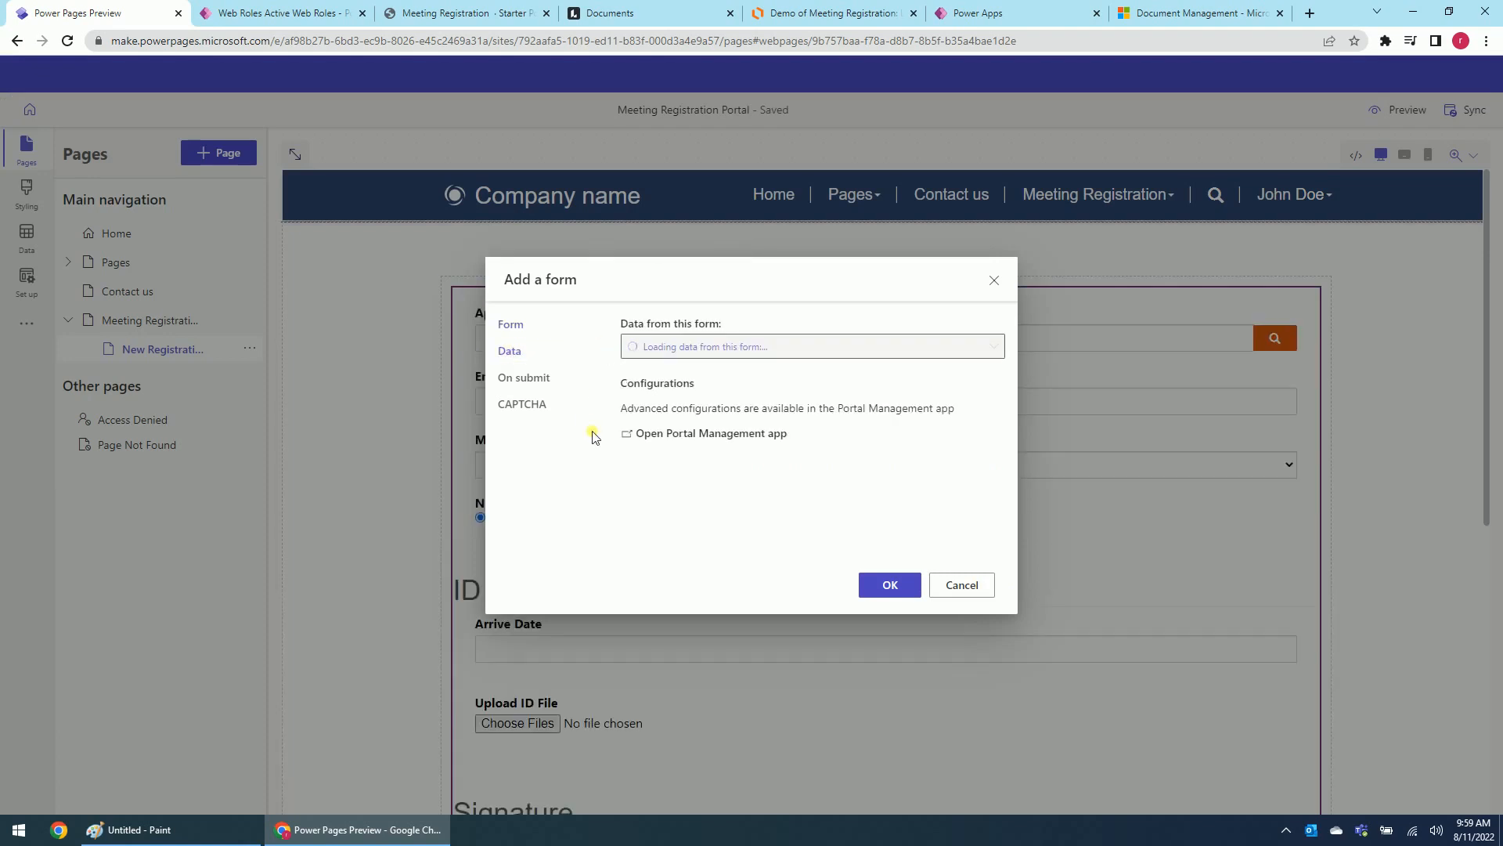
pyautogui.click(521, 384)
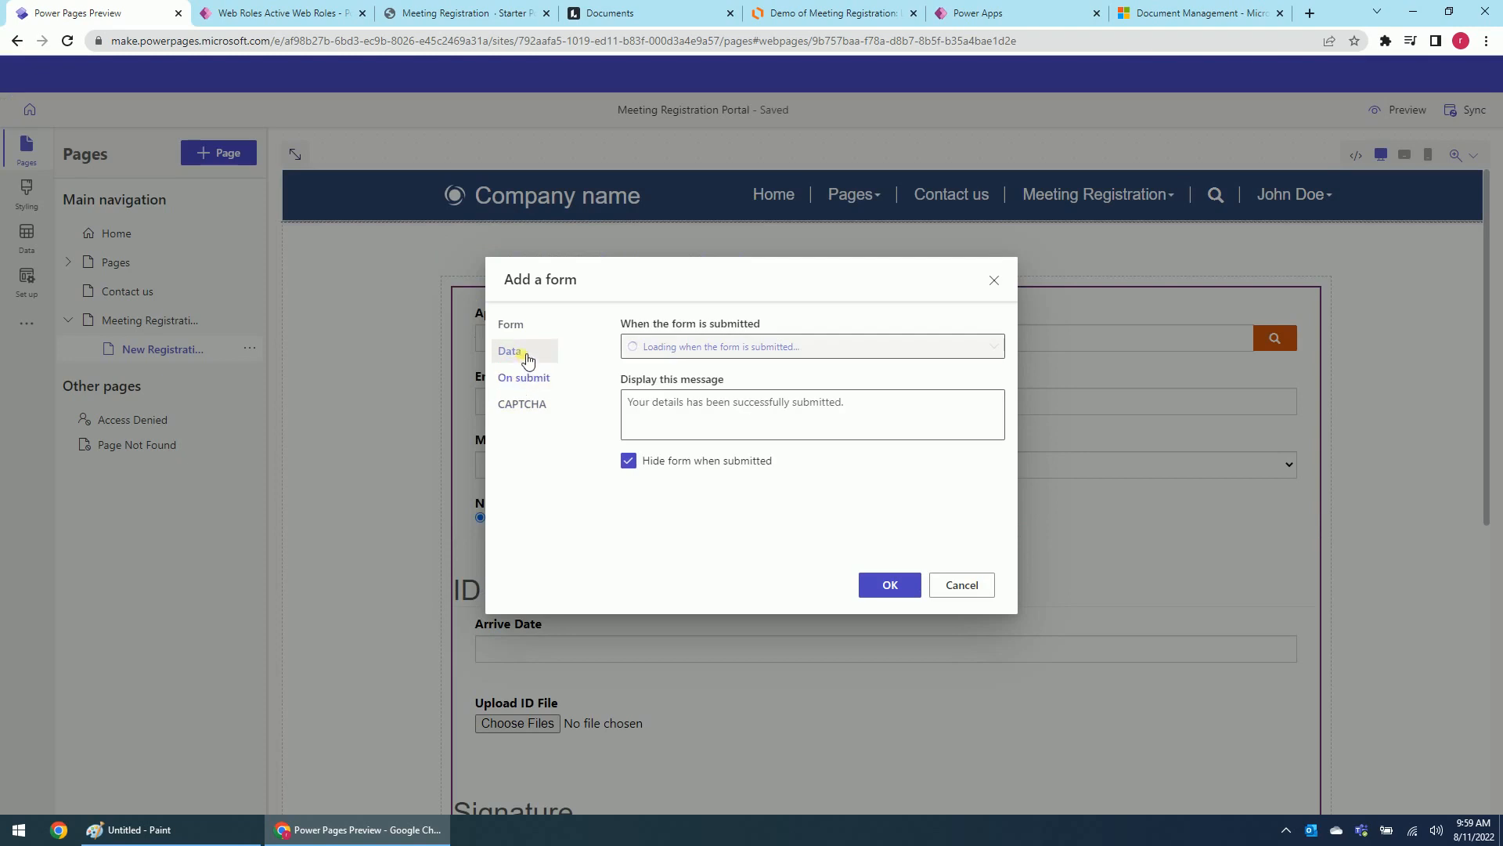
pyautogui.click(524, 358)
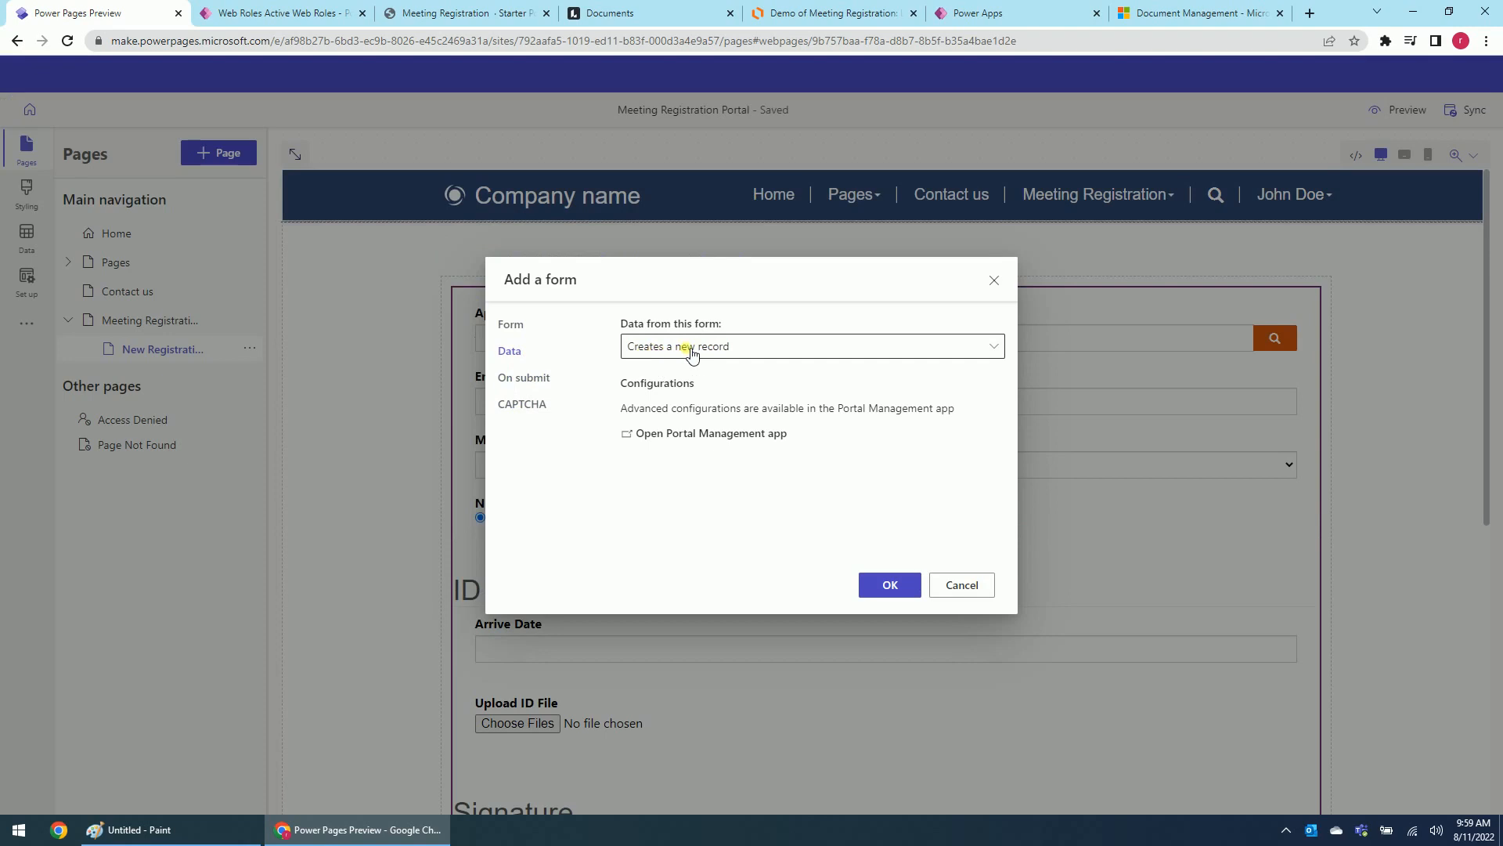
pyautogui.click(692, 355)
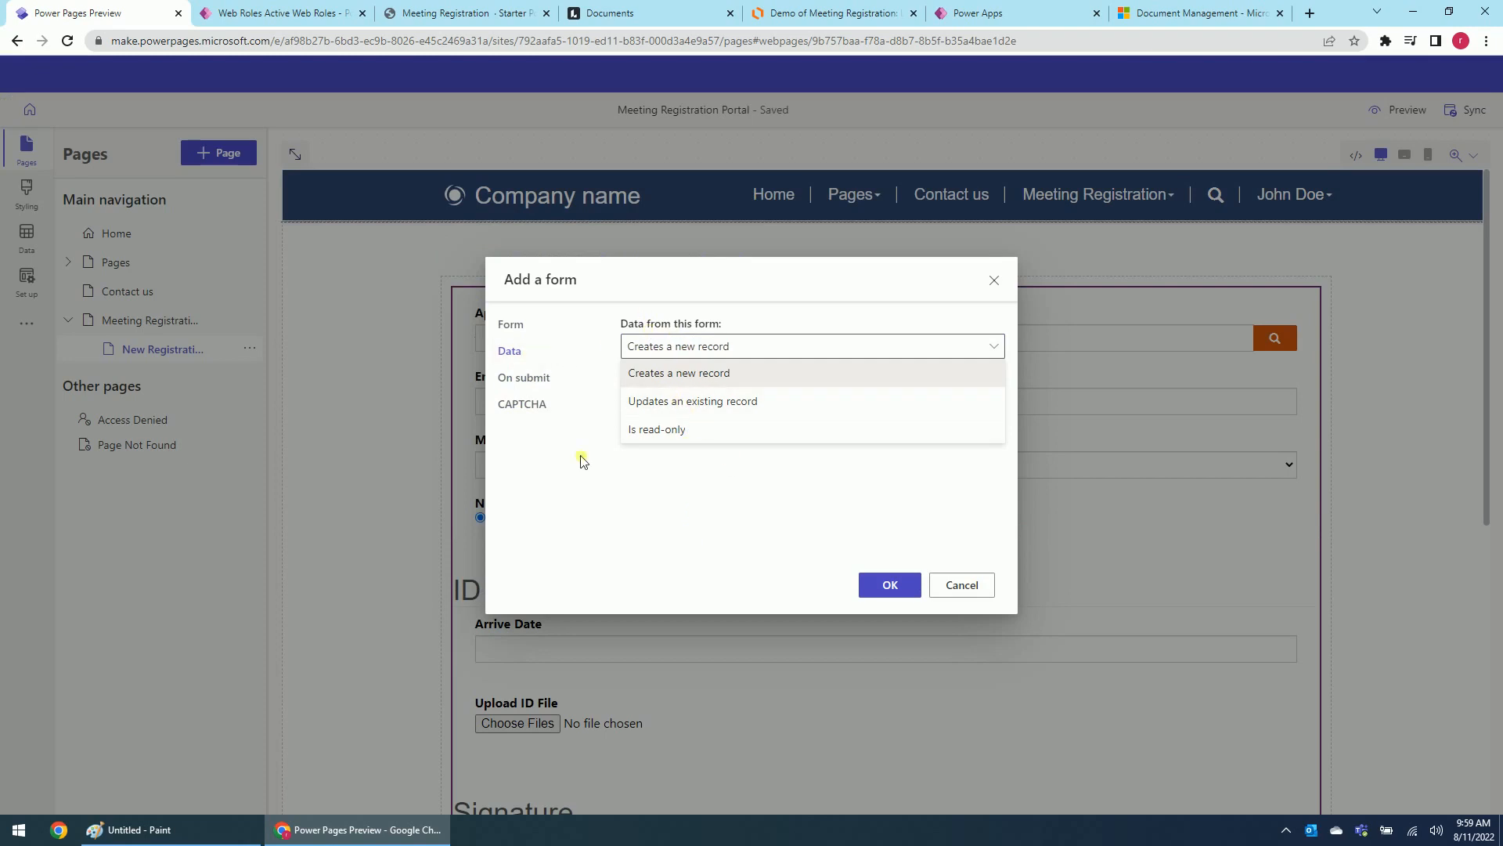
pyautogui.click(754, 548)
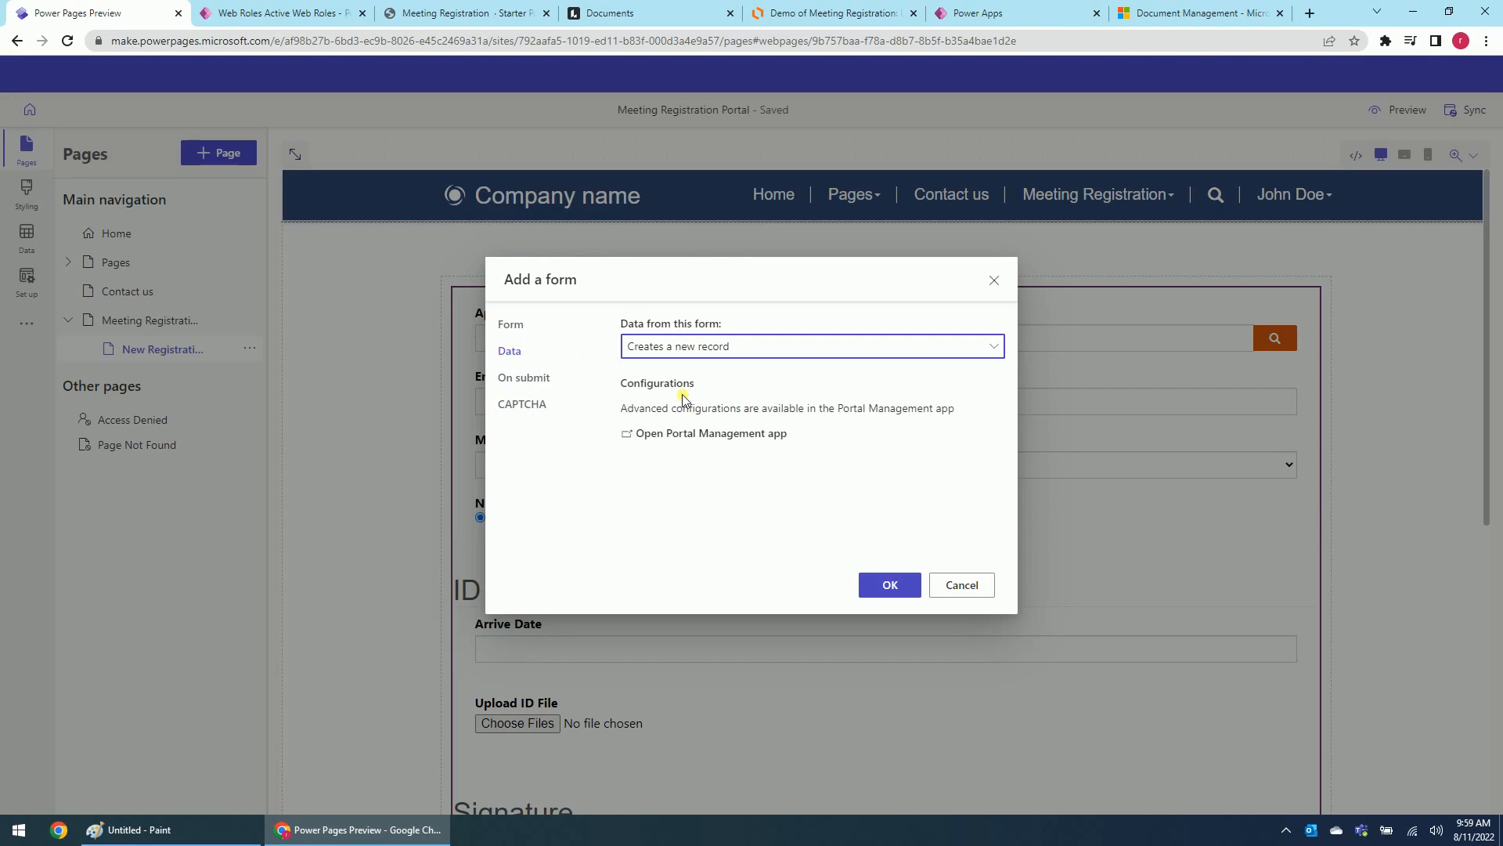
# Try Redirect to a page as the form's on-submit action, and restore Display a message
pyautogui.click(535, 378)
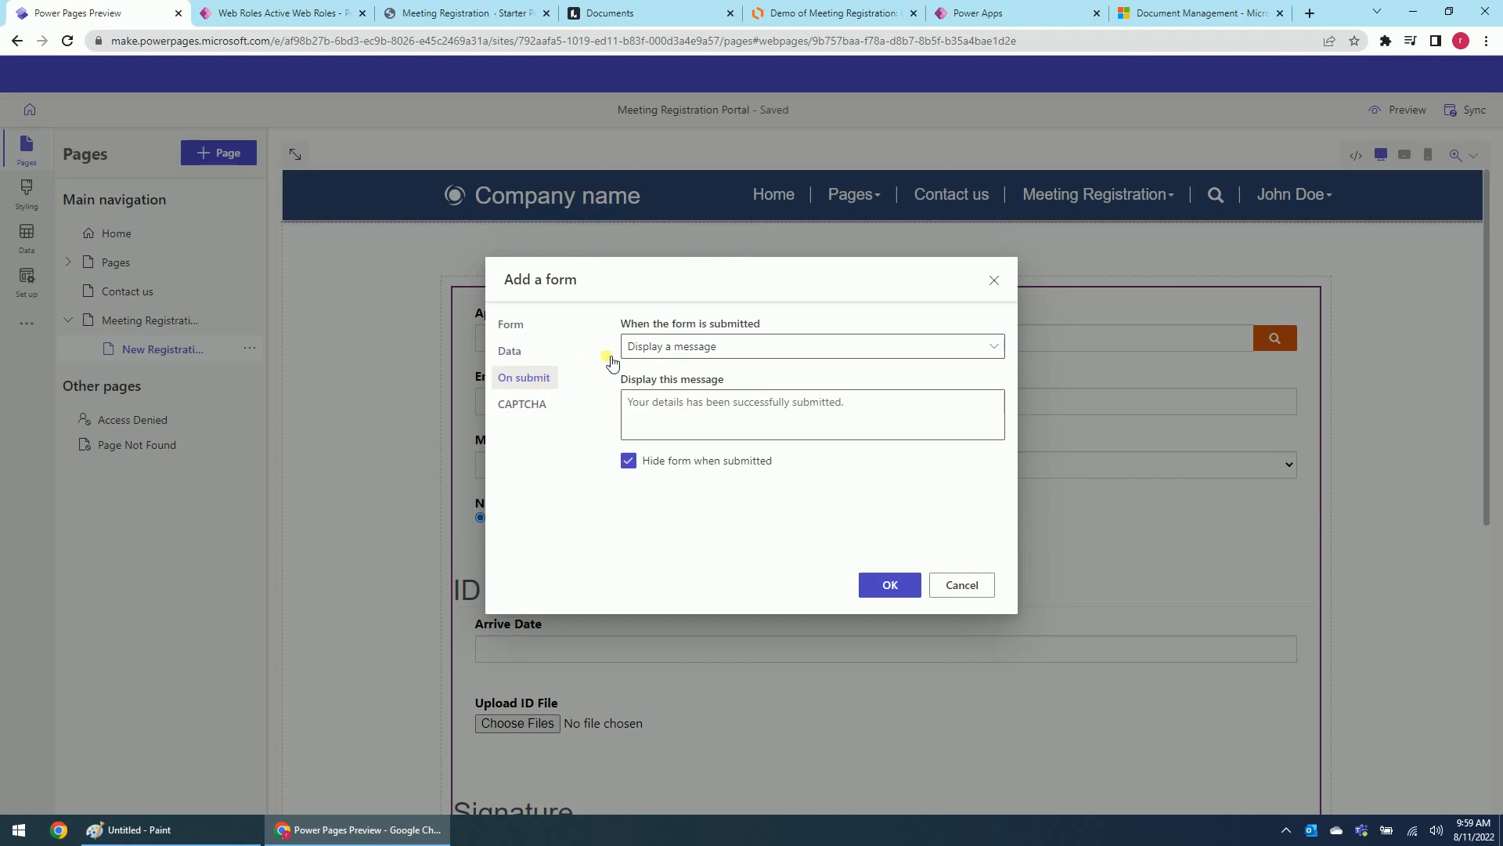
pyautogui.click(543, 360)
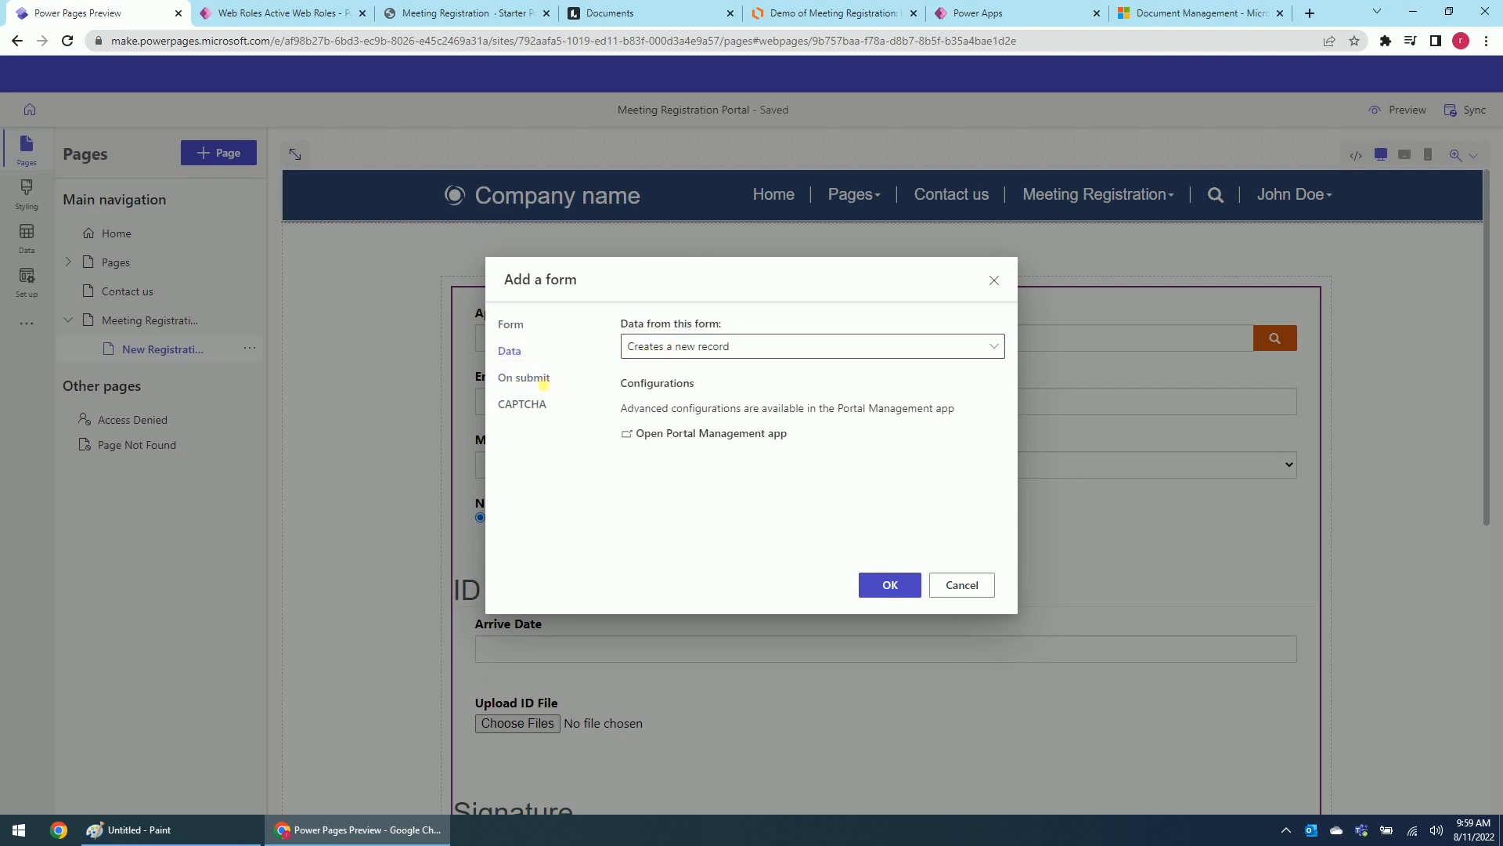
pyautogui.click(536, 384)
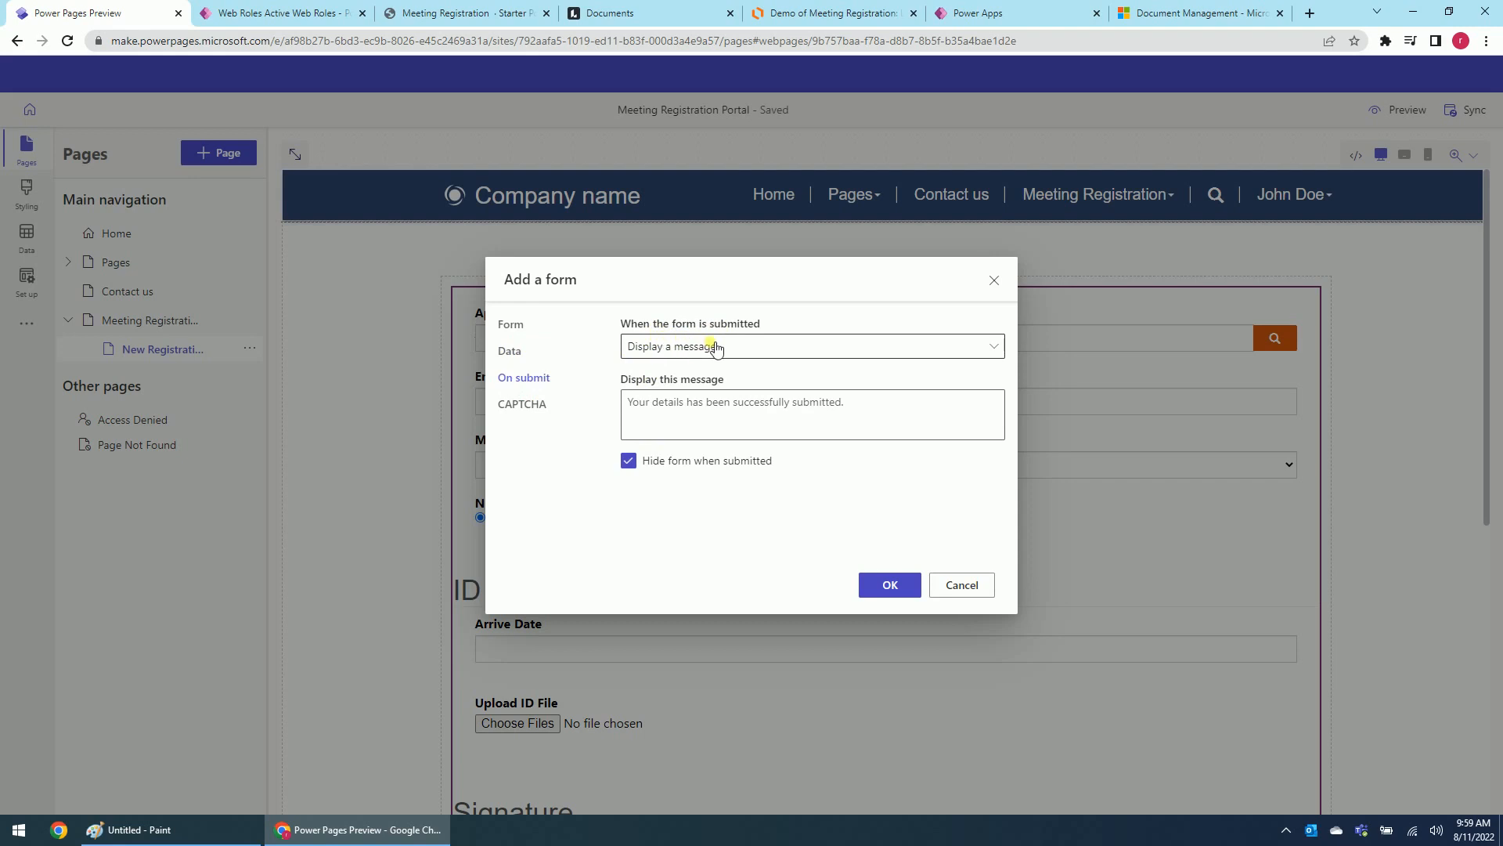
pyautogui.click(681, 354)
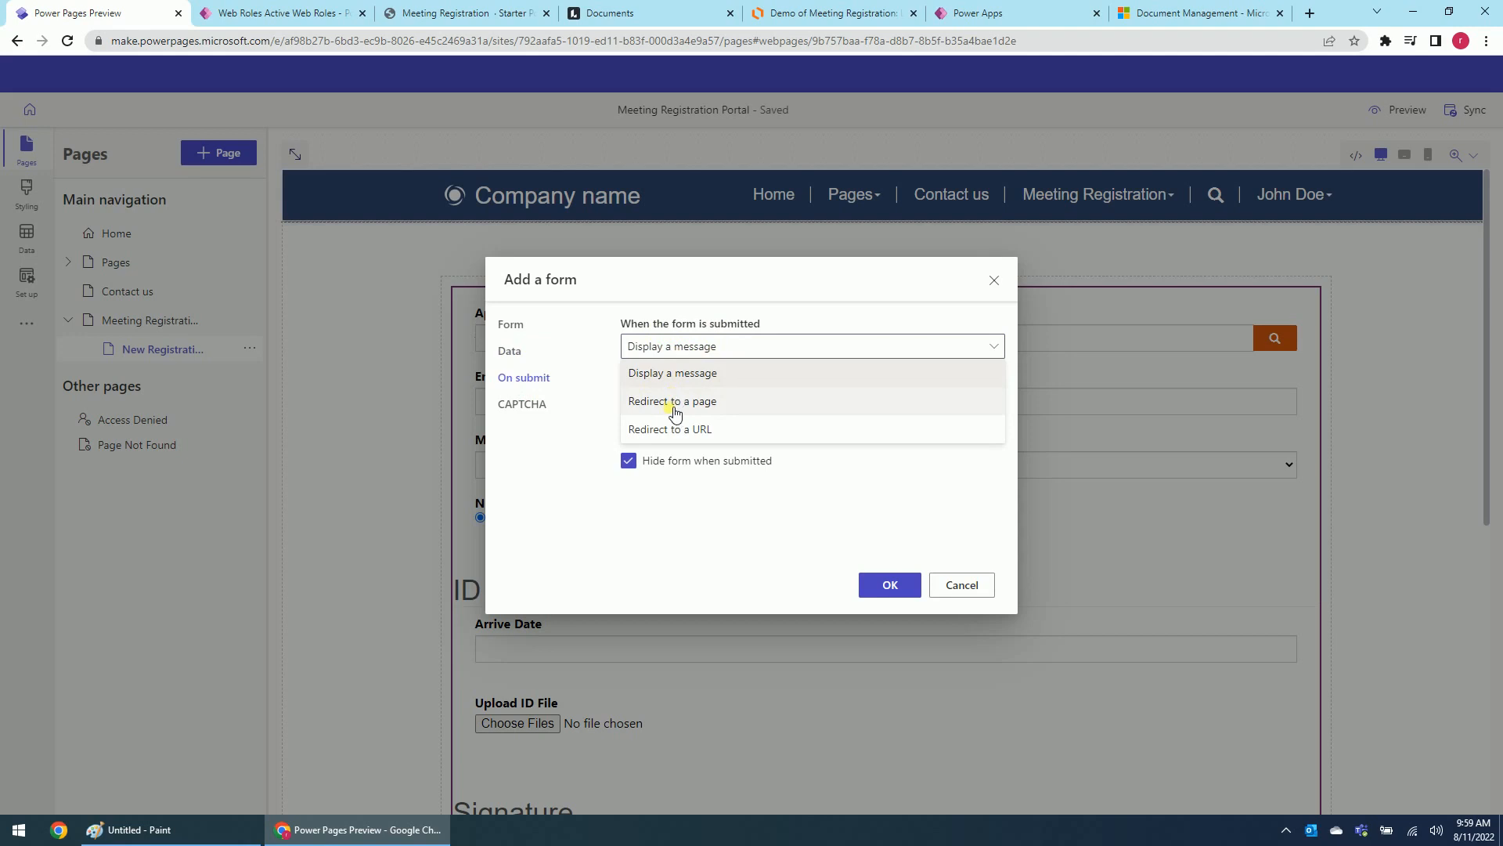
pyautogui.click(675, 403)
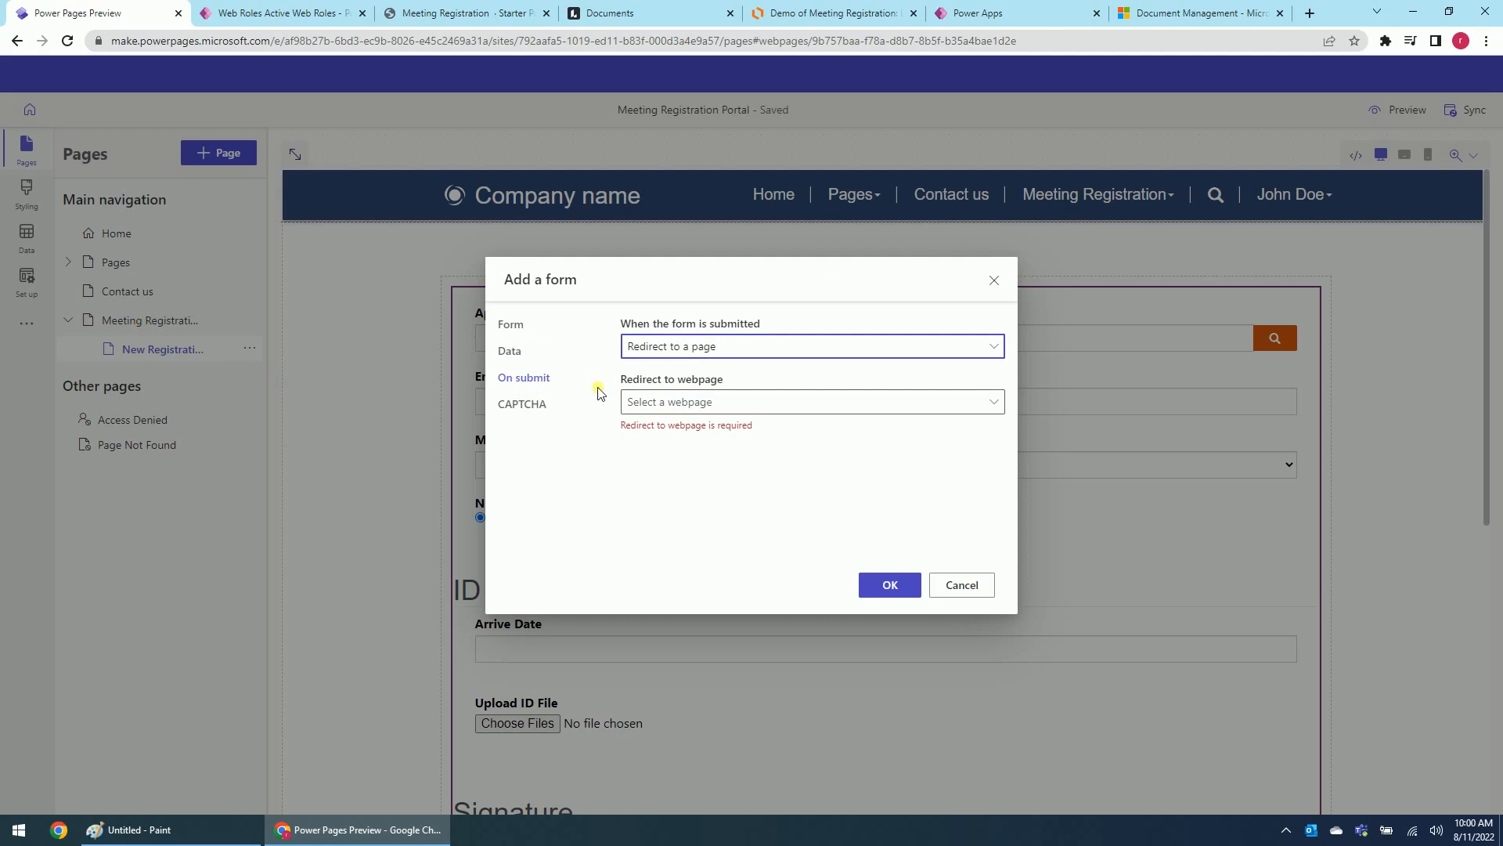
pyautogui.click(693, 346)
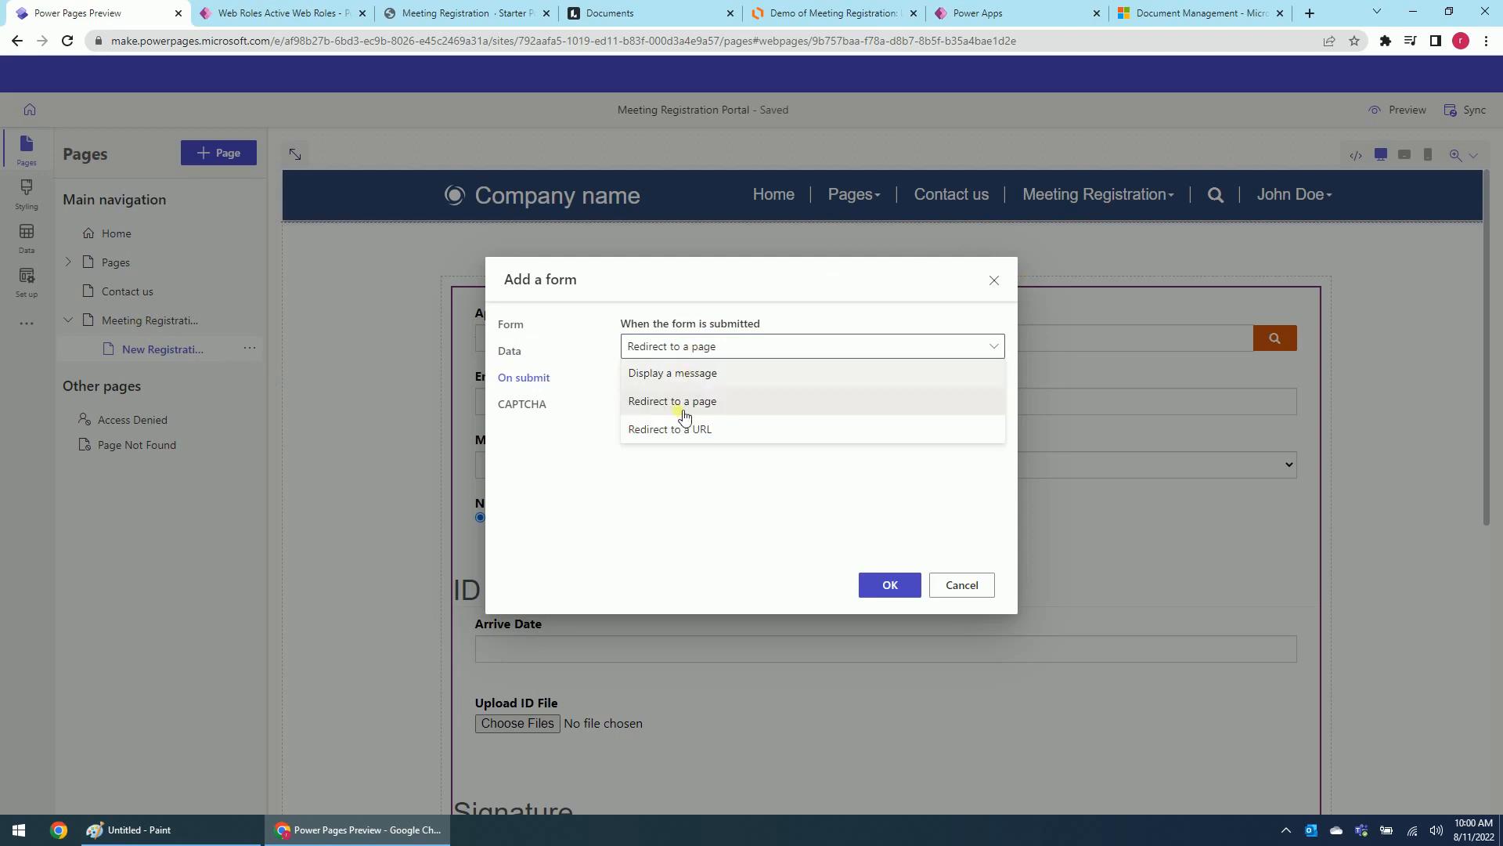
pyautogui.click(686, 376)
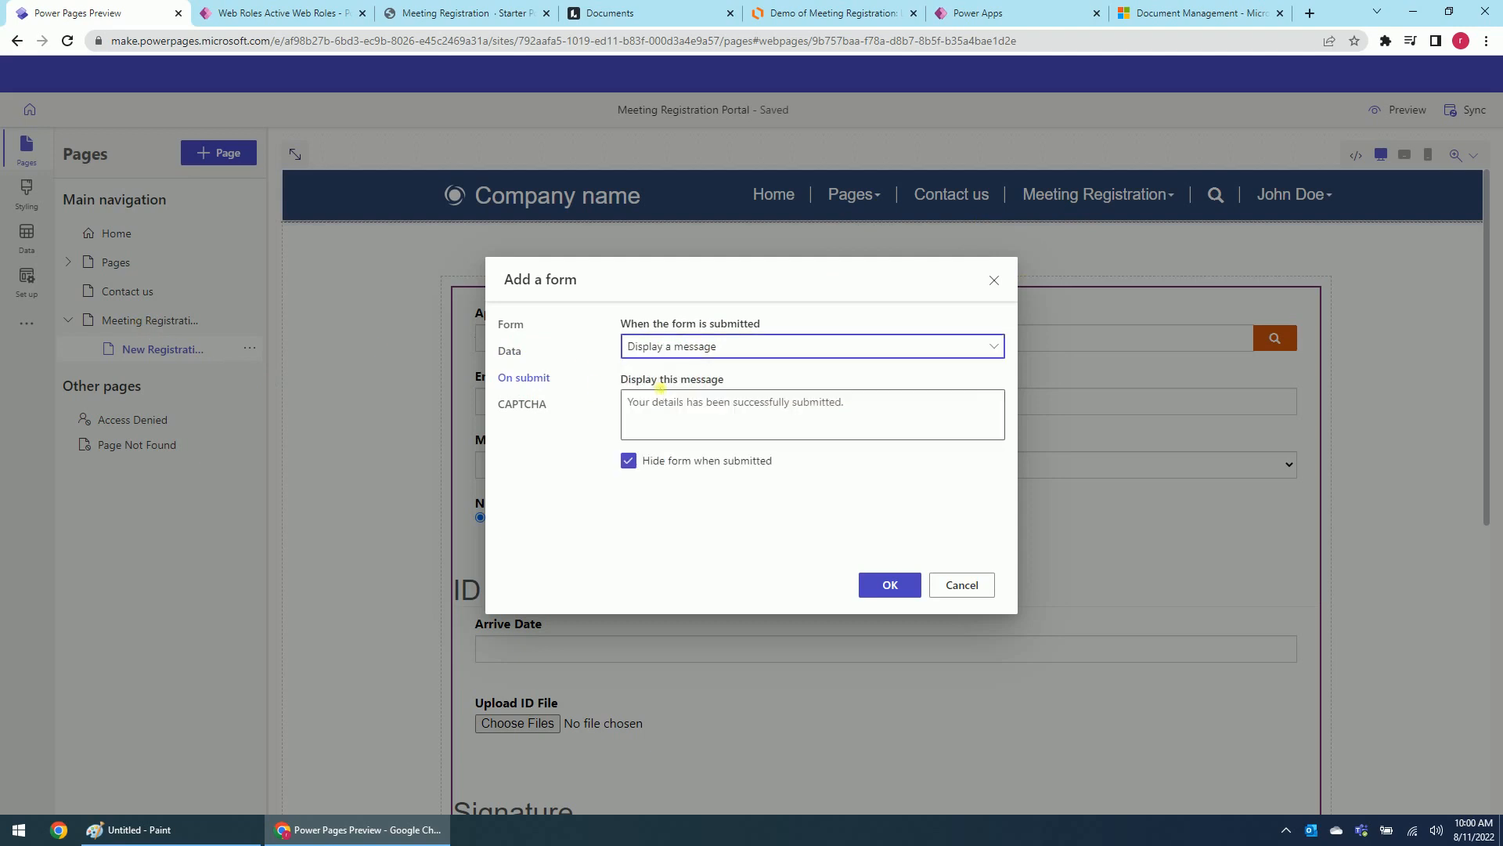
# Turn off CAPTCHA for both anonymous and authenticated users and apply the form settings
pyautogui.click(525, 405)
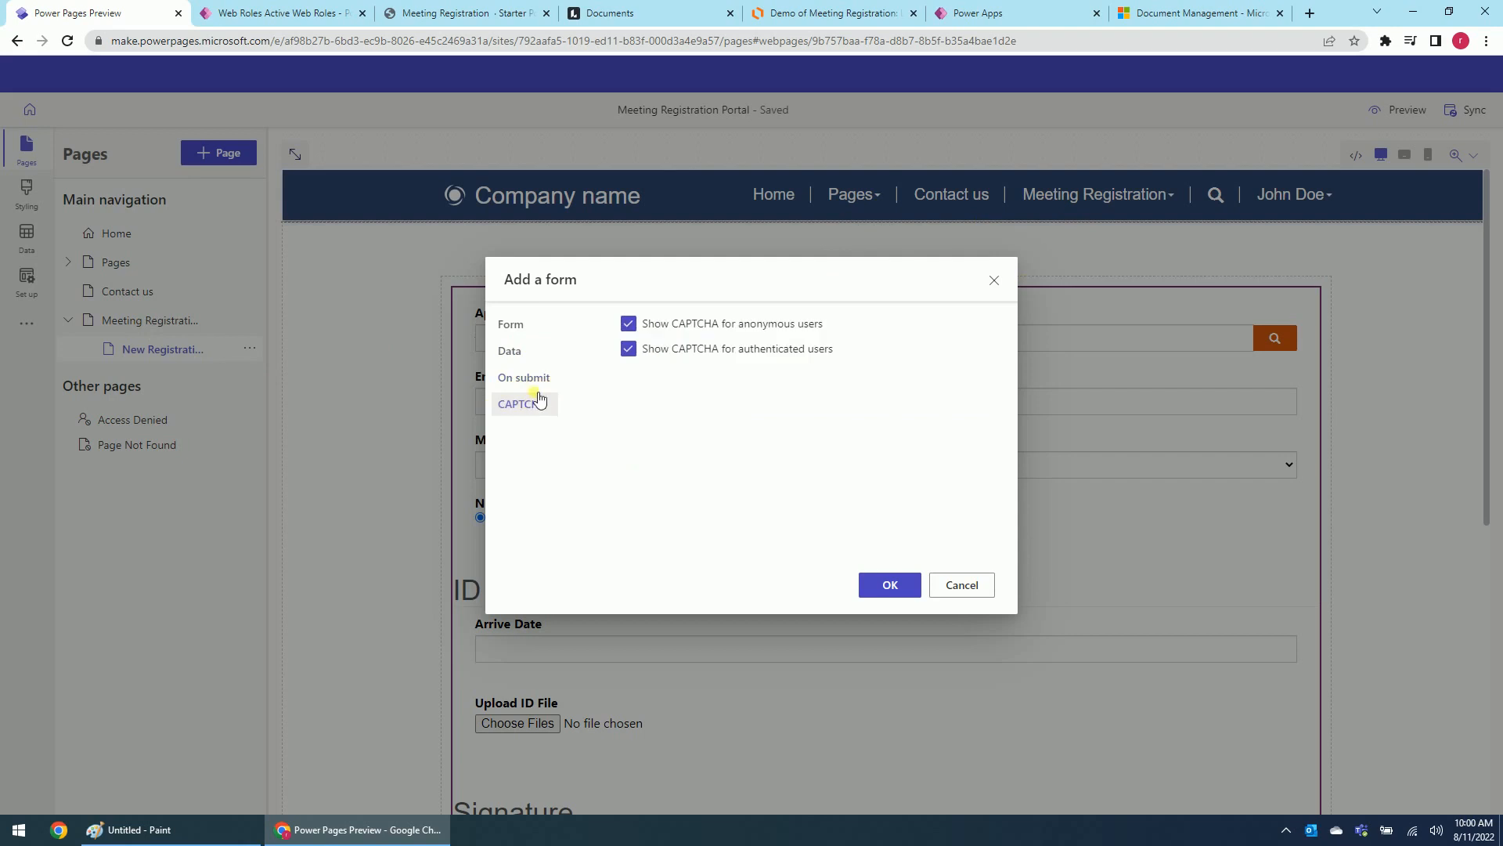
pyautogui.click(631, 323)
pyautogui.click(636, 356)
pyautogui.click(513, 327)
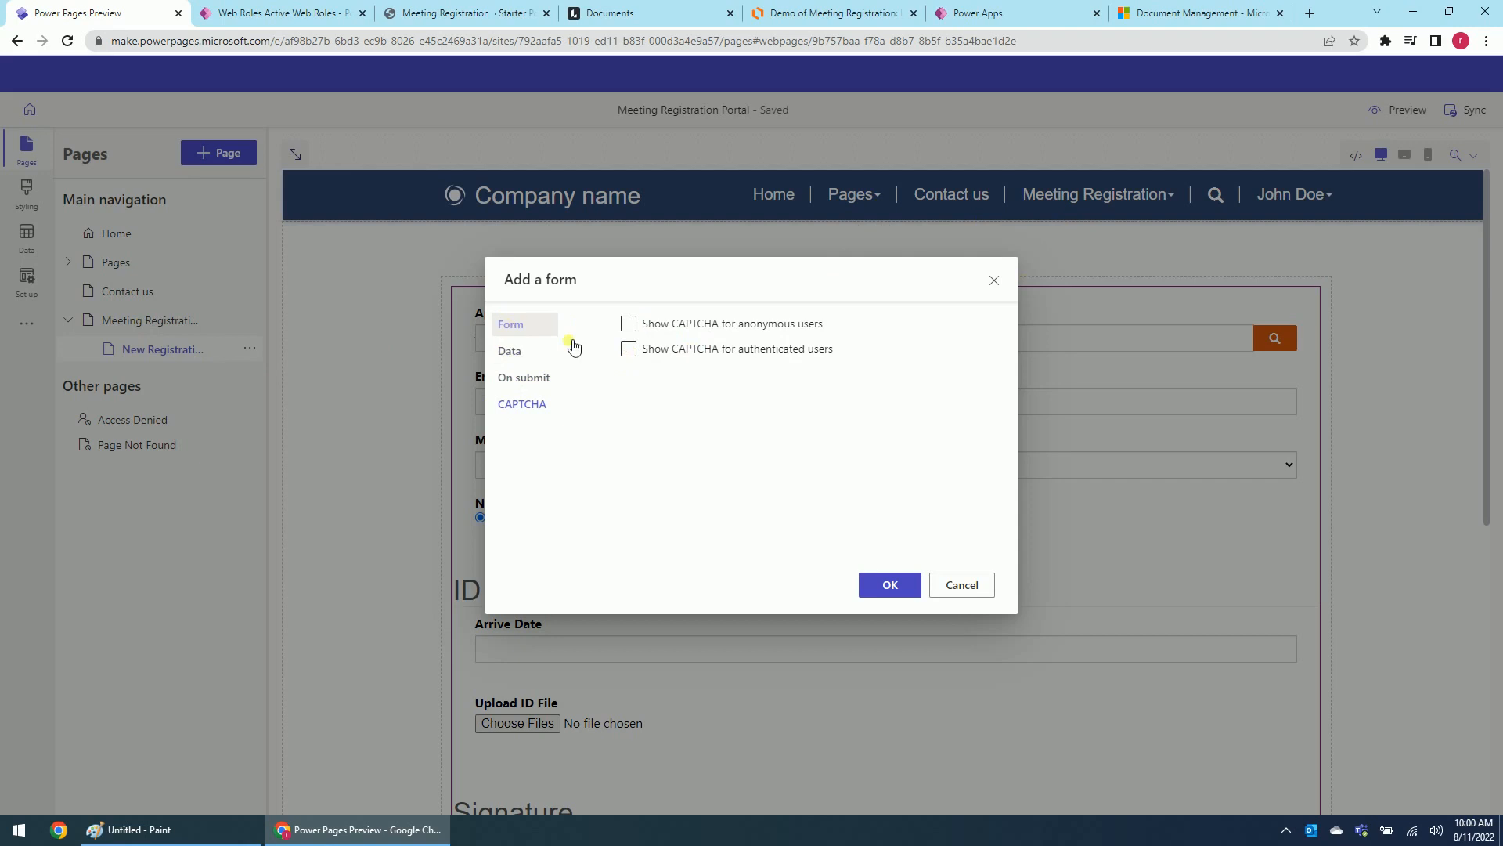
pyautogui.click(891, 585)
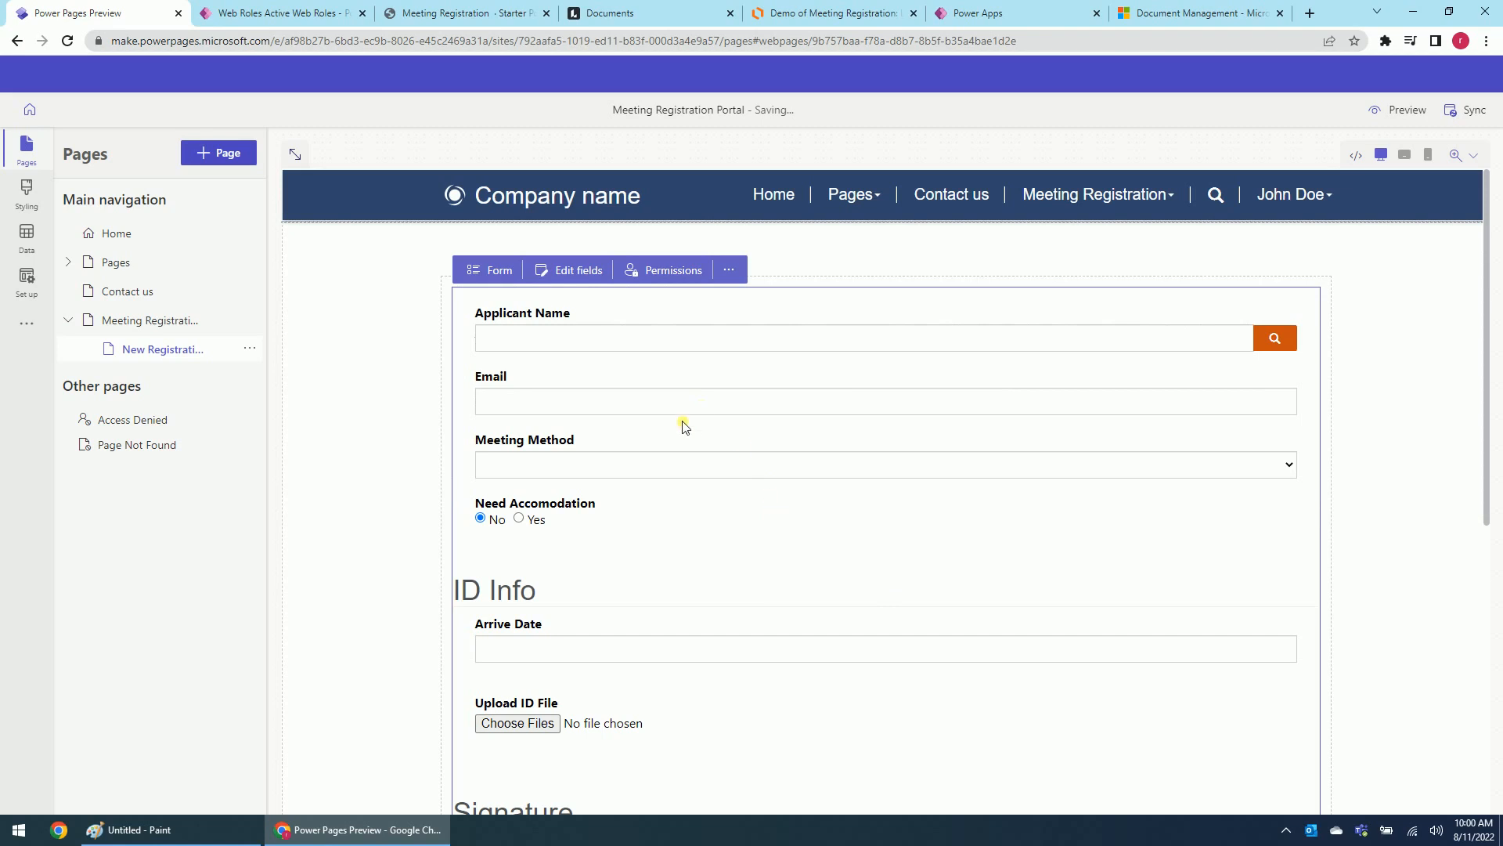
# Check the form's fields, its ID Info and Signature sections, and the area around the Submit button
pyautogui.scroll(-5, 693, 424)
pyautogui.scroll(-2, 705, 423)
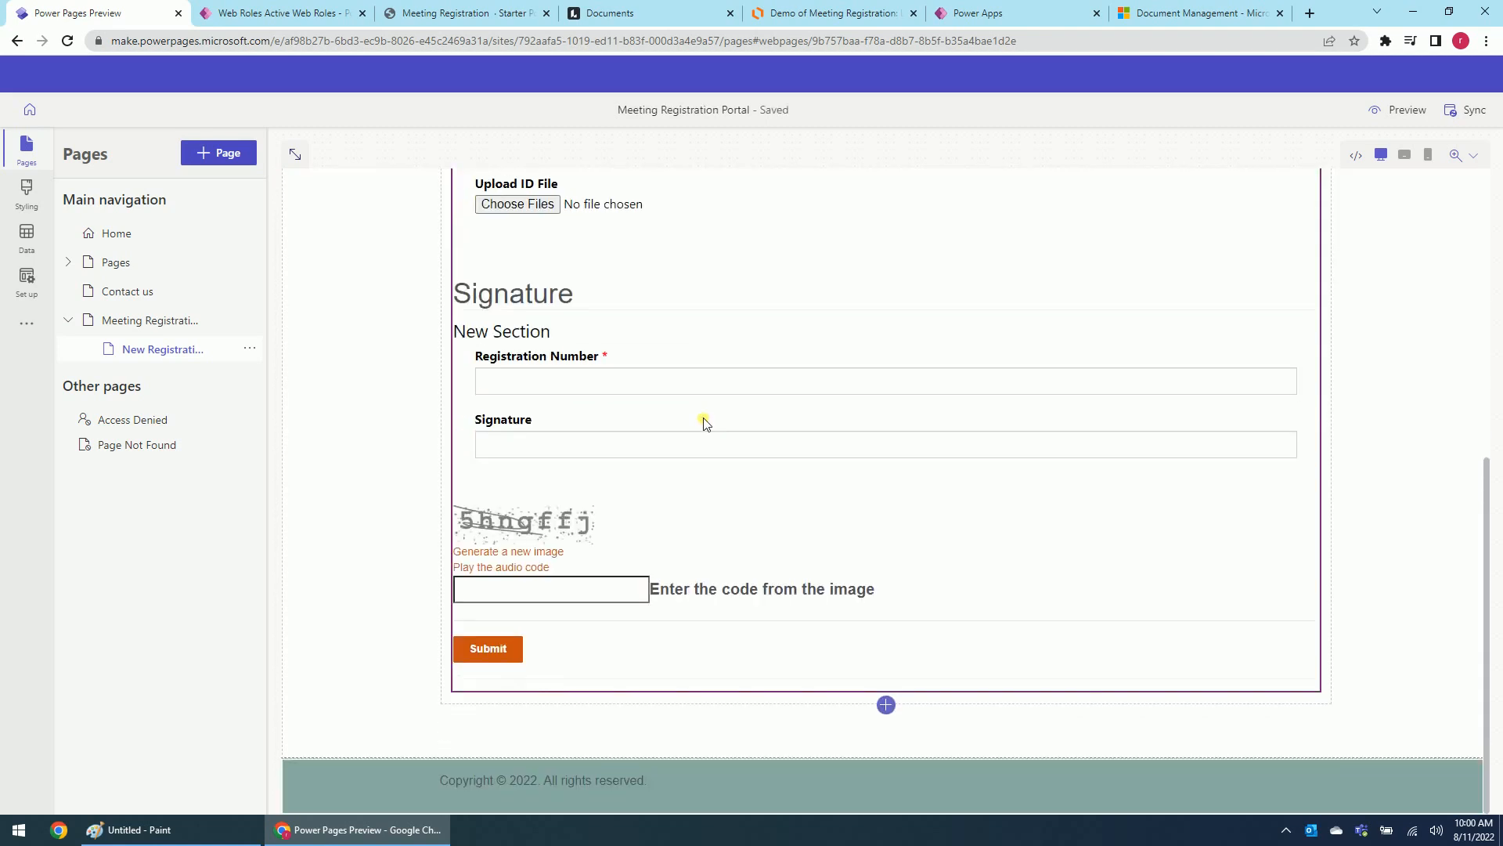
pyautogui.scroll(7, 706, 423)
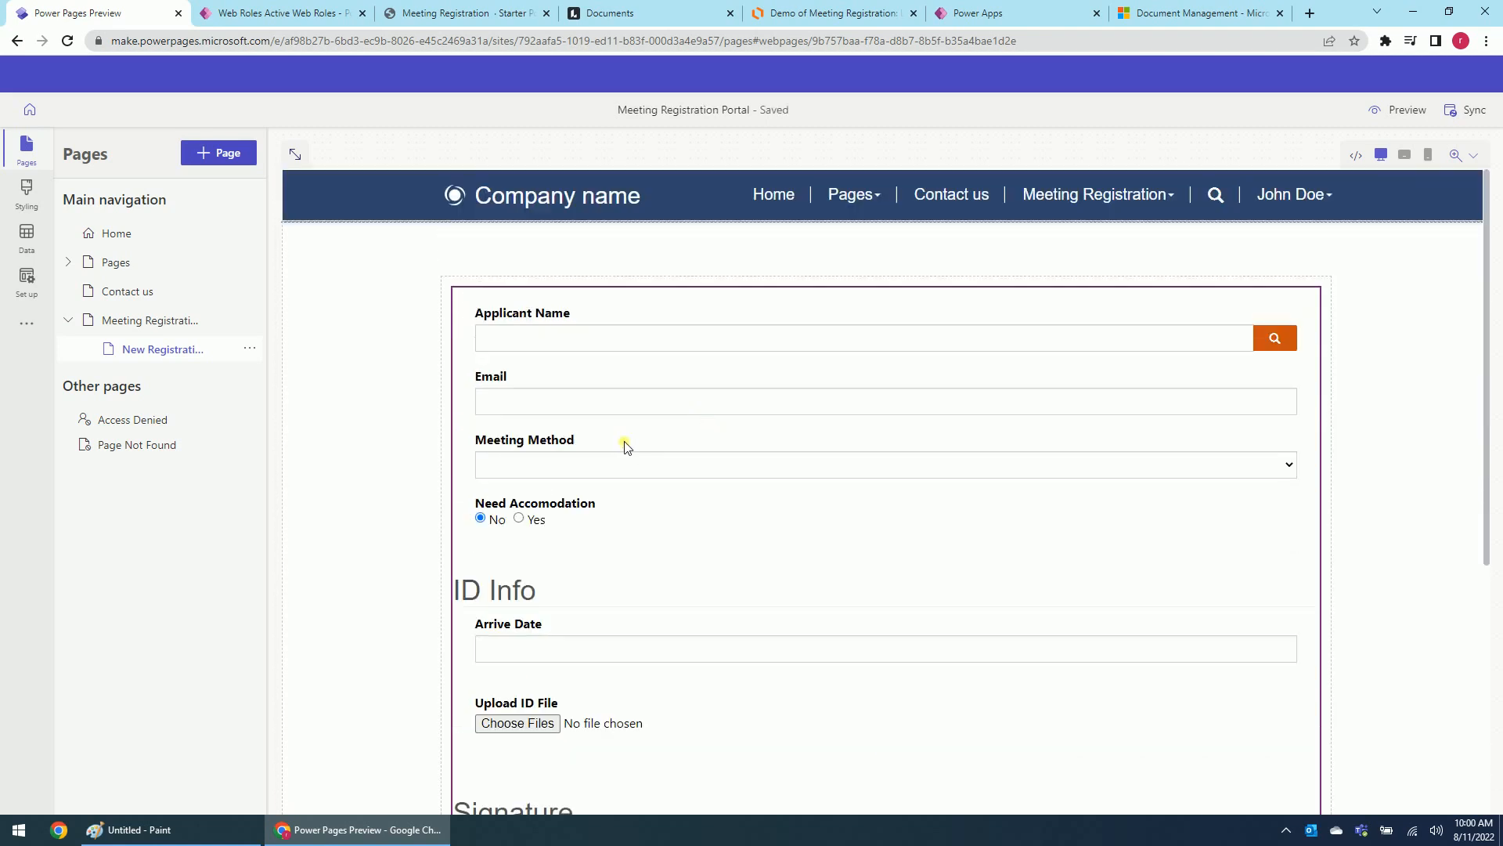
pyautogui.scroll(-4, 604, 399)
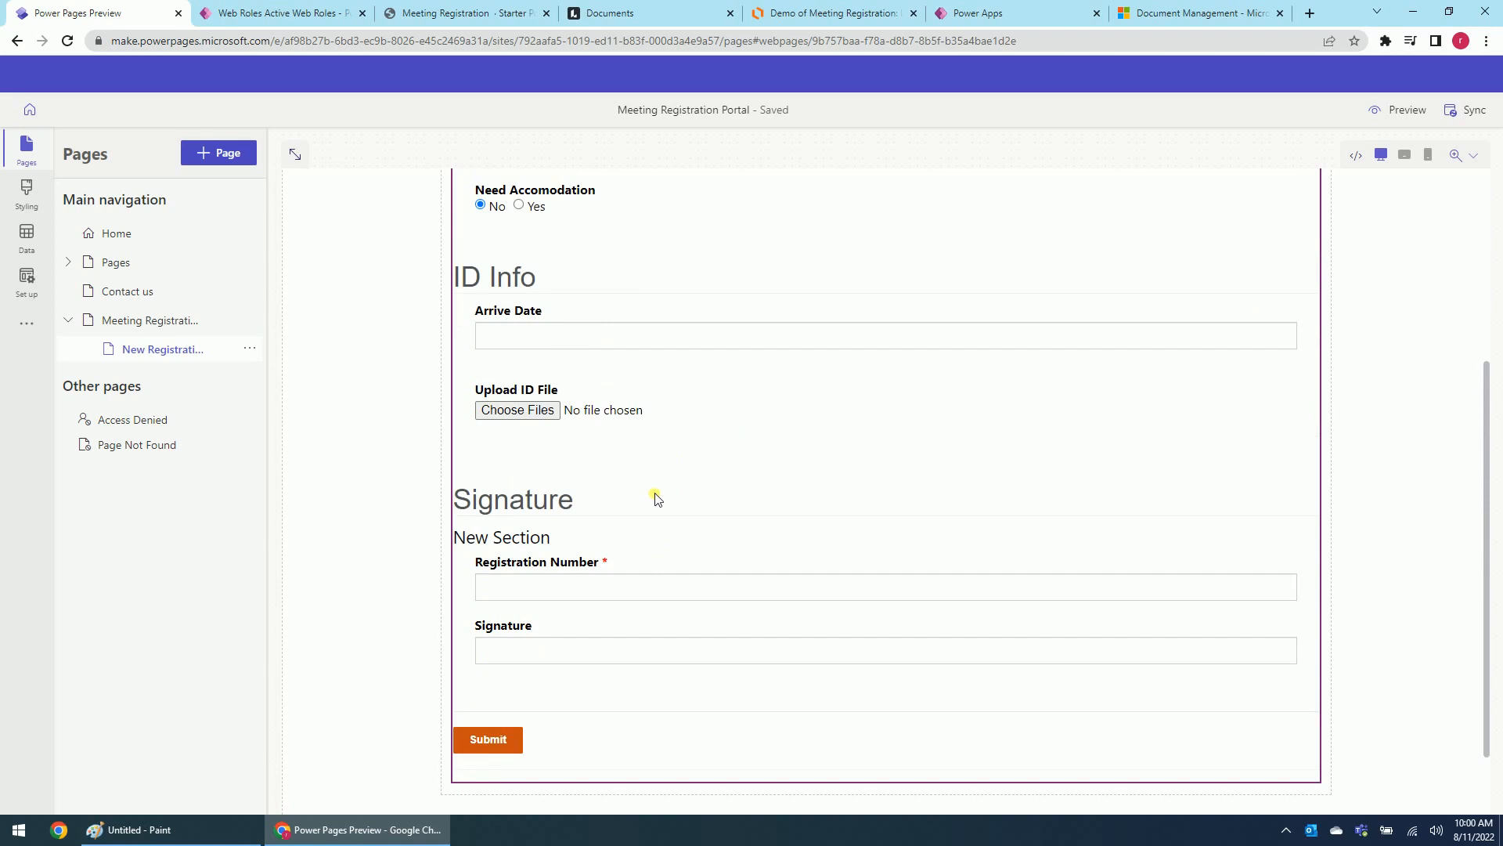
pyautogui.scroll(3, 656, 499)
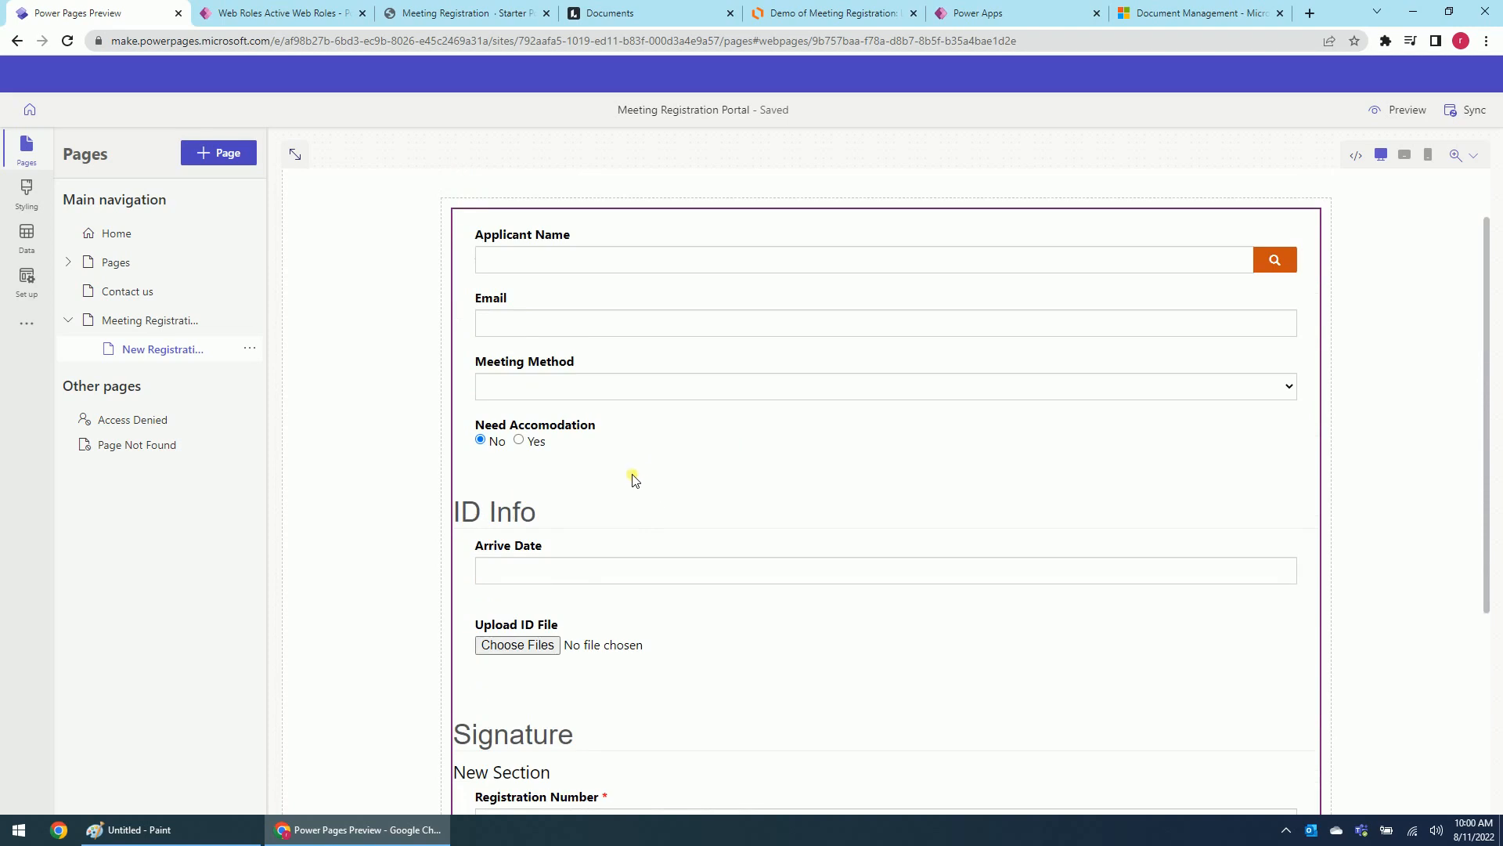
# Preview the site at desktop size and check the New Registration form on the live page
pyautogui.click(841, 427)
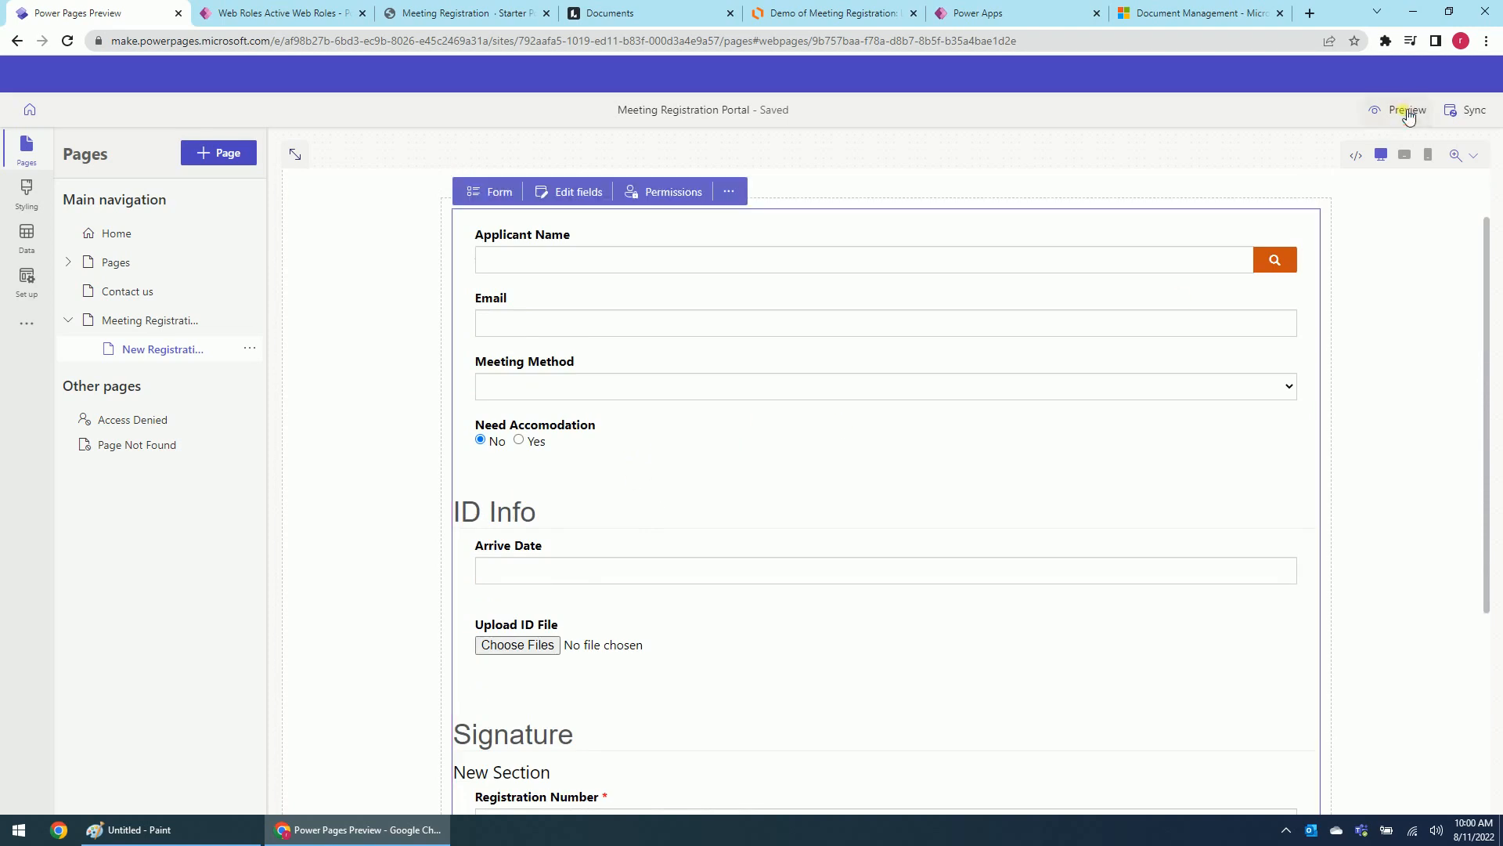
pyautogui.click(1410, 112)
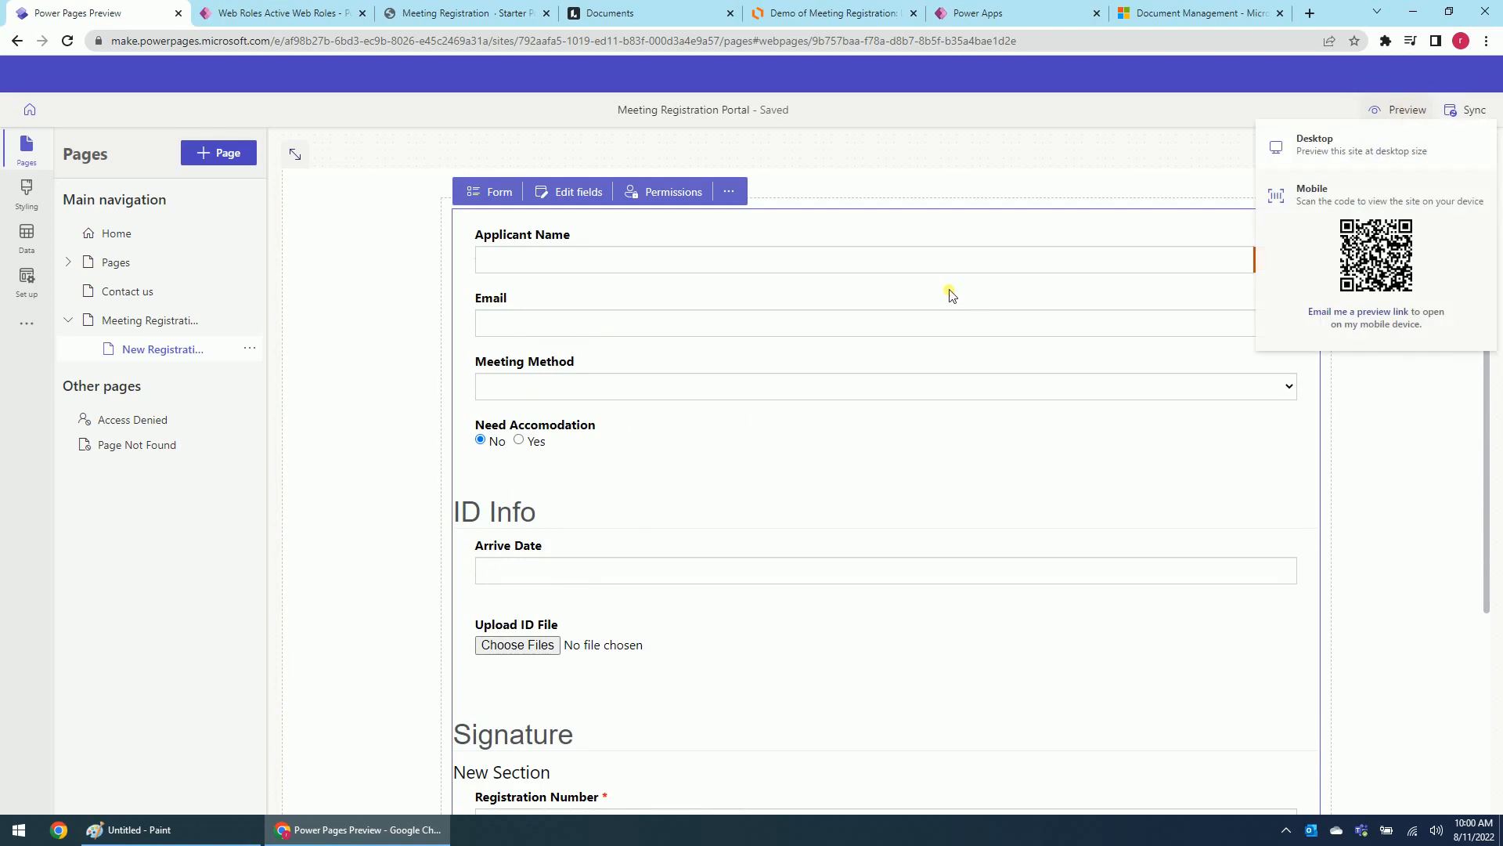
pyautogui.click(1331, 171)
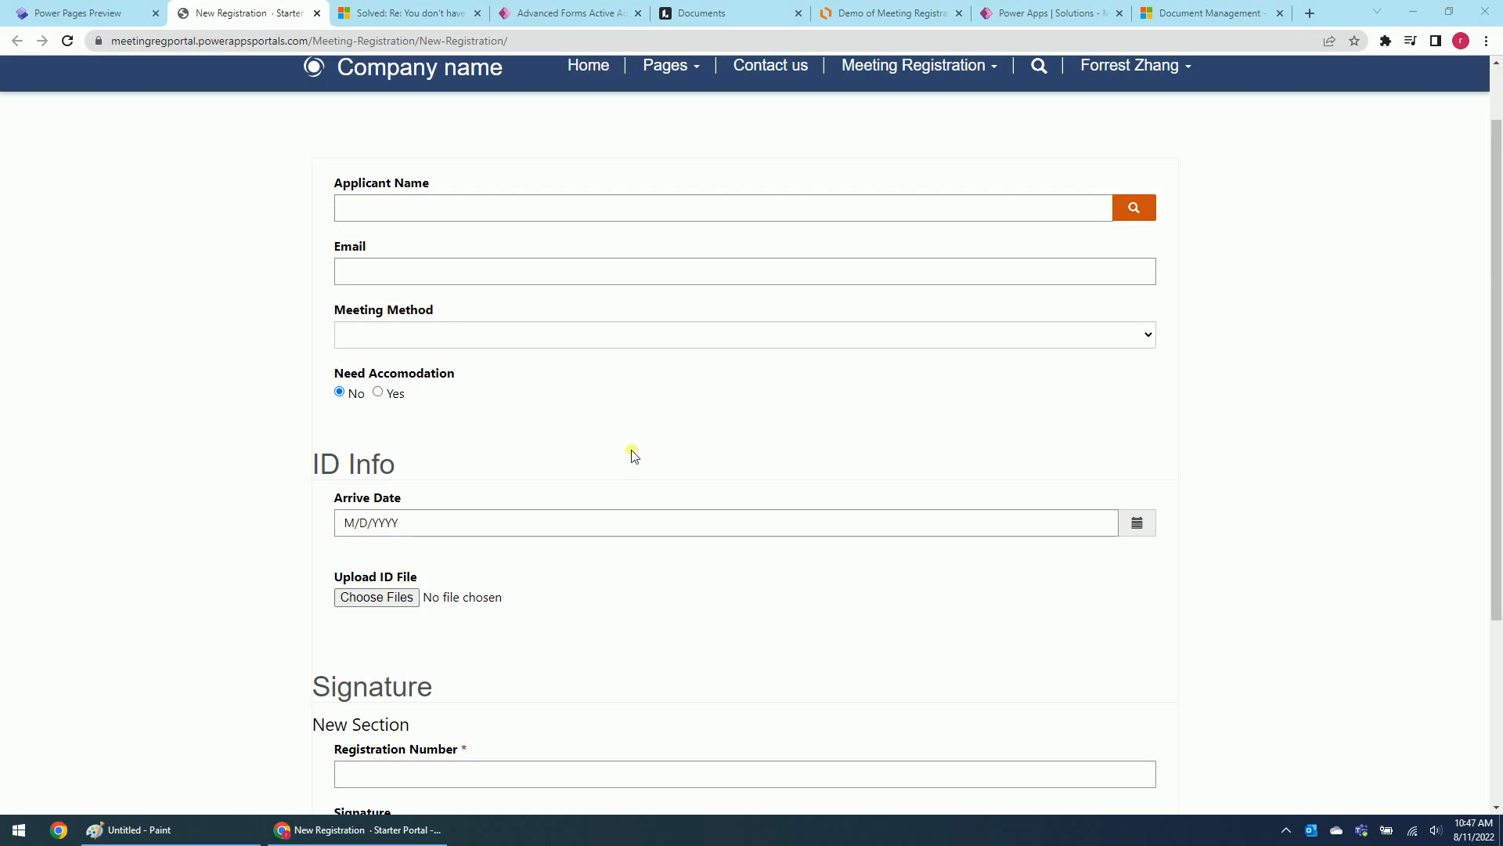
pyautogui.scroll(-3, 634, 437)
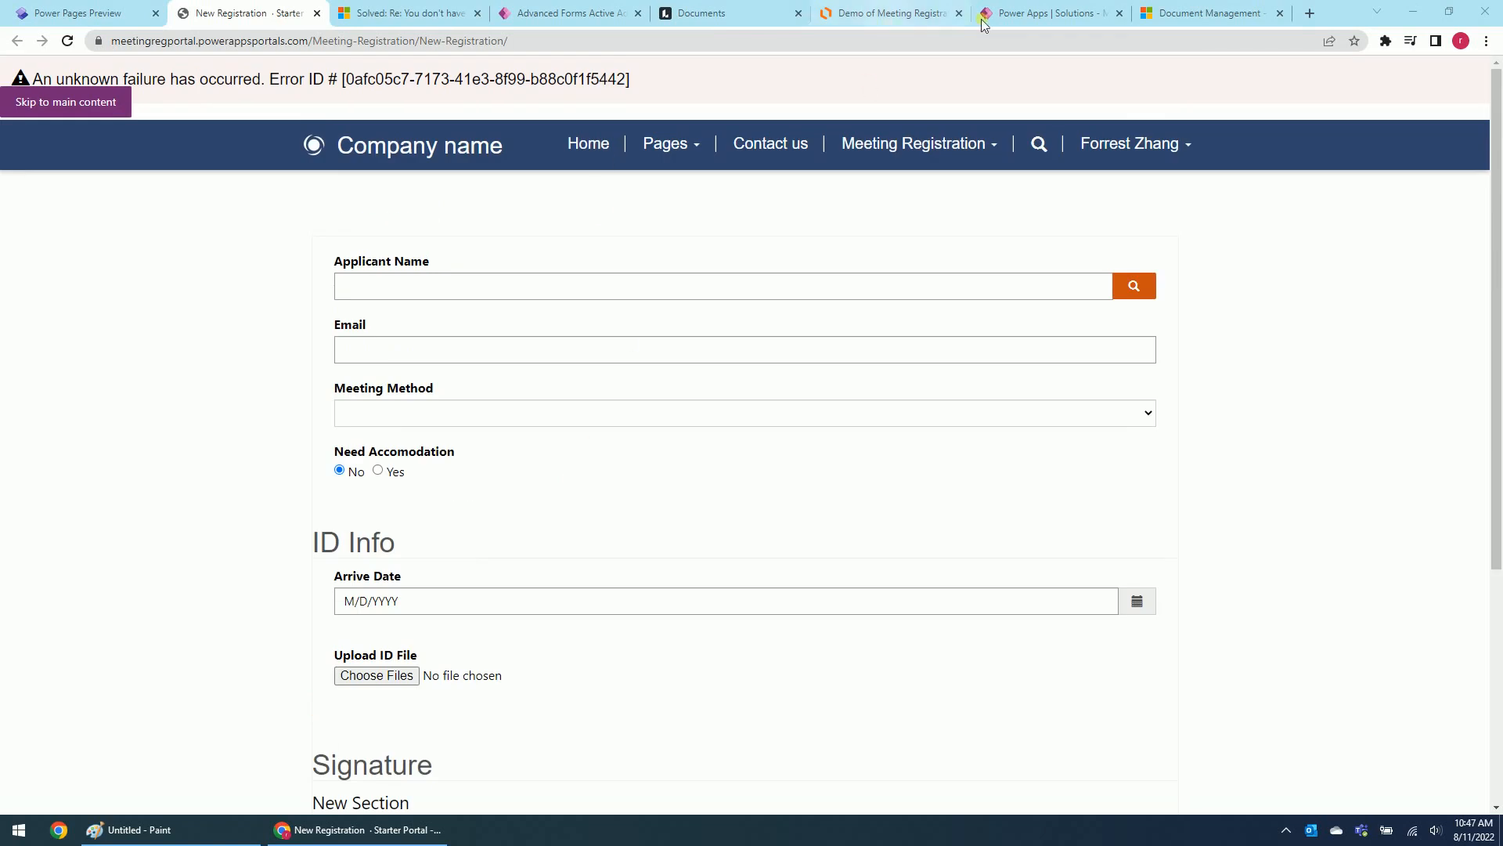
# Look up the Portal Management option in the Power Pages design studio, and return to the Advanced Forms list in Portal Management
pyautogui.click(1030, 17)
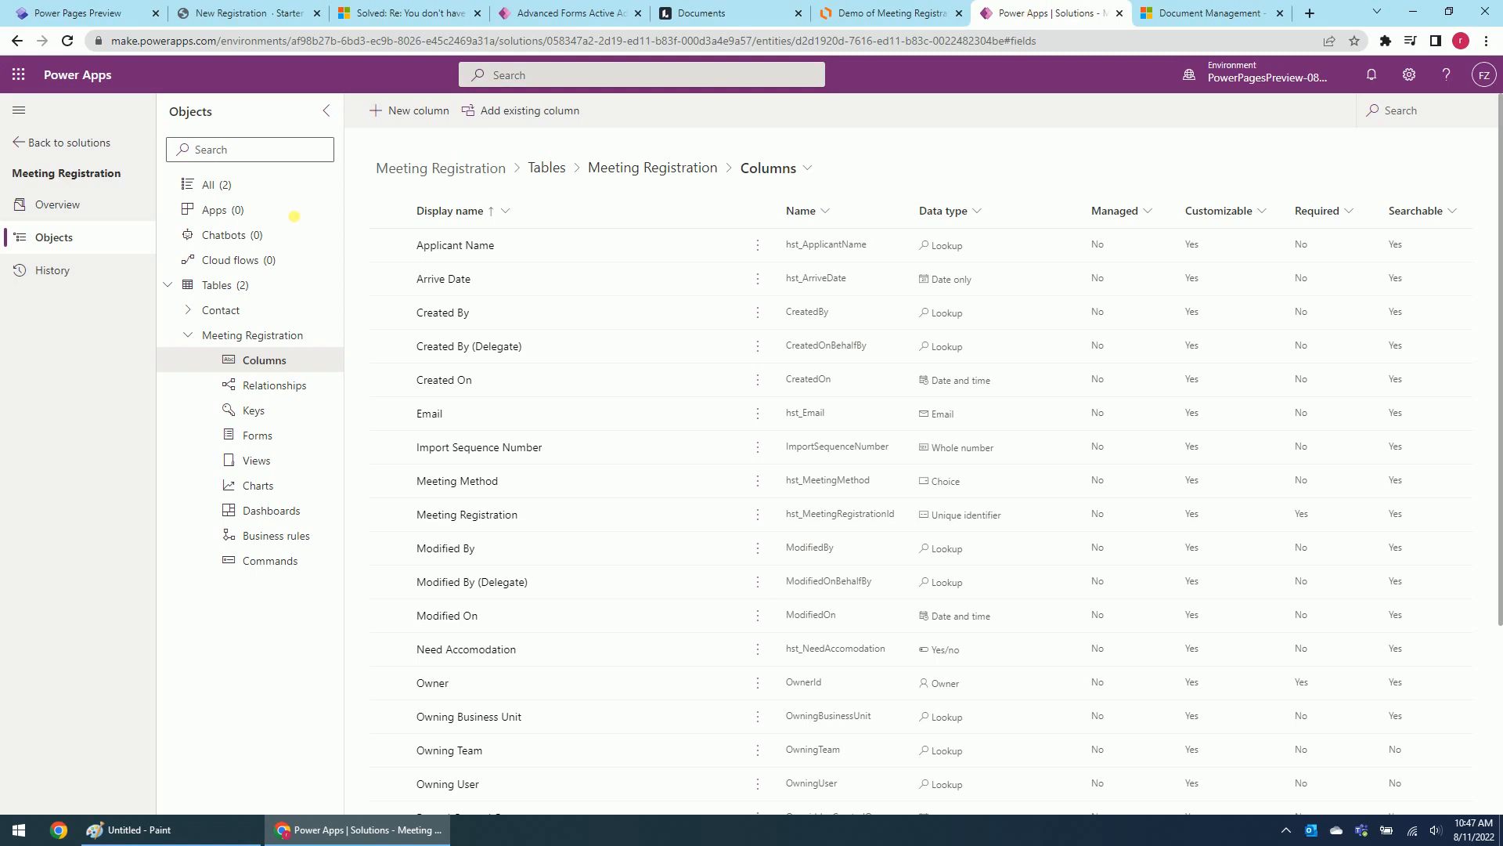
pyautogui.click(532, 13)
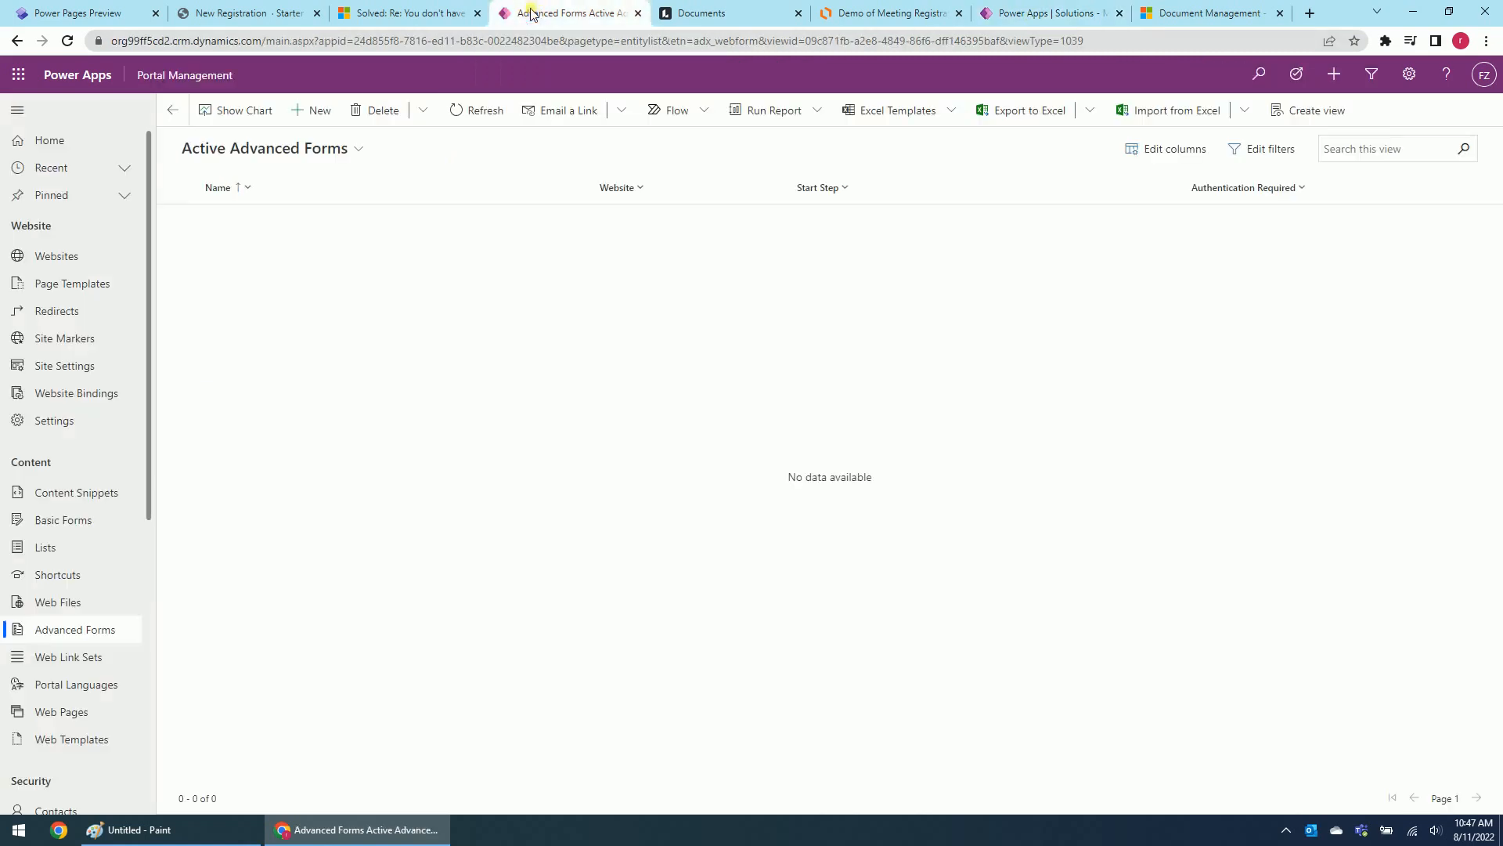
pyautogui.click(78, 14)
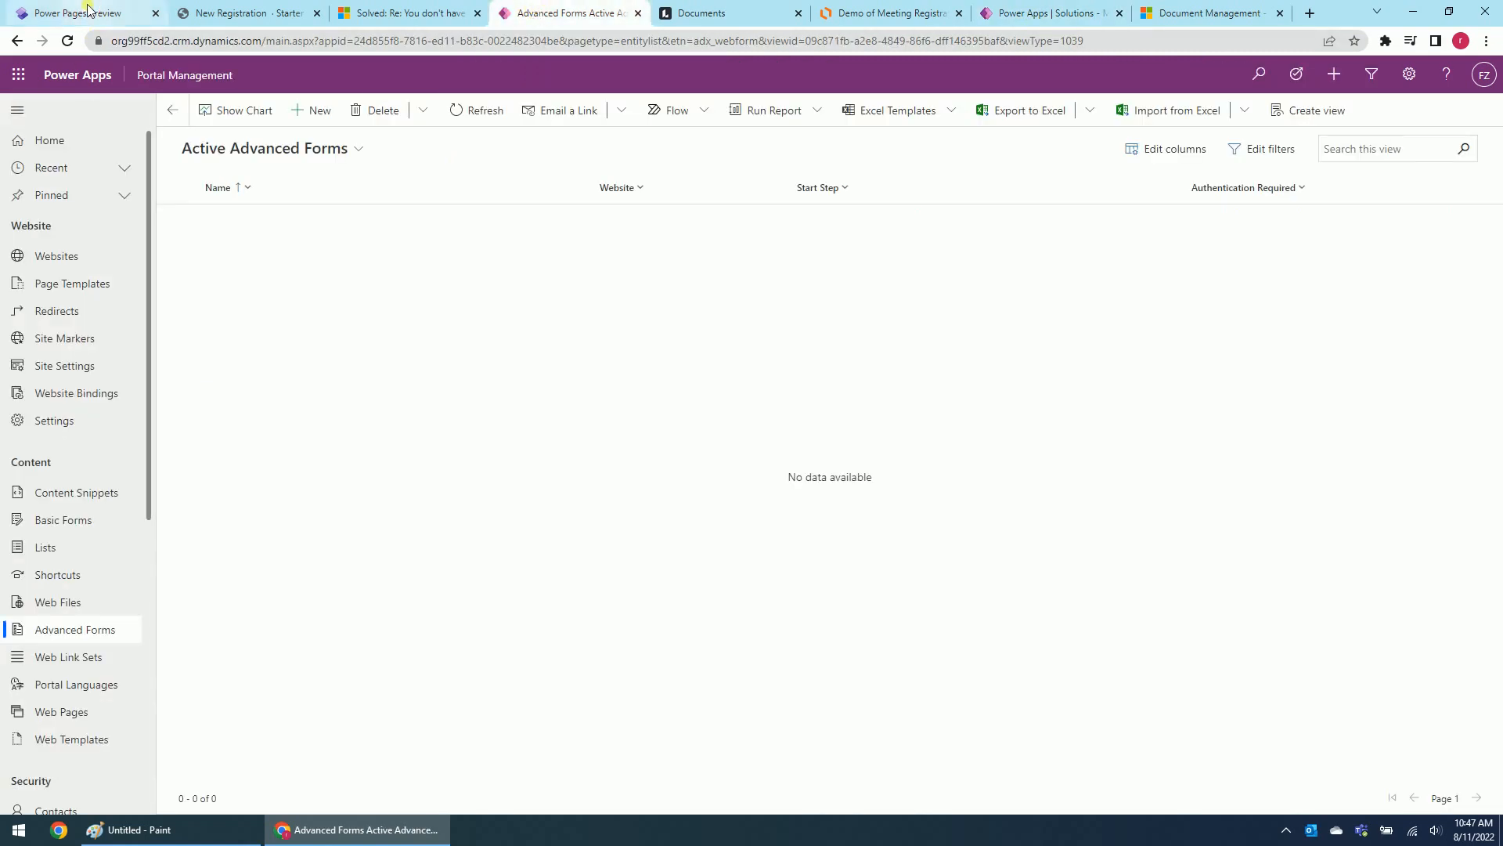
pyautogui.click(39, 327)
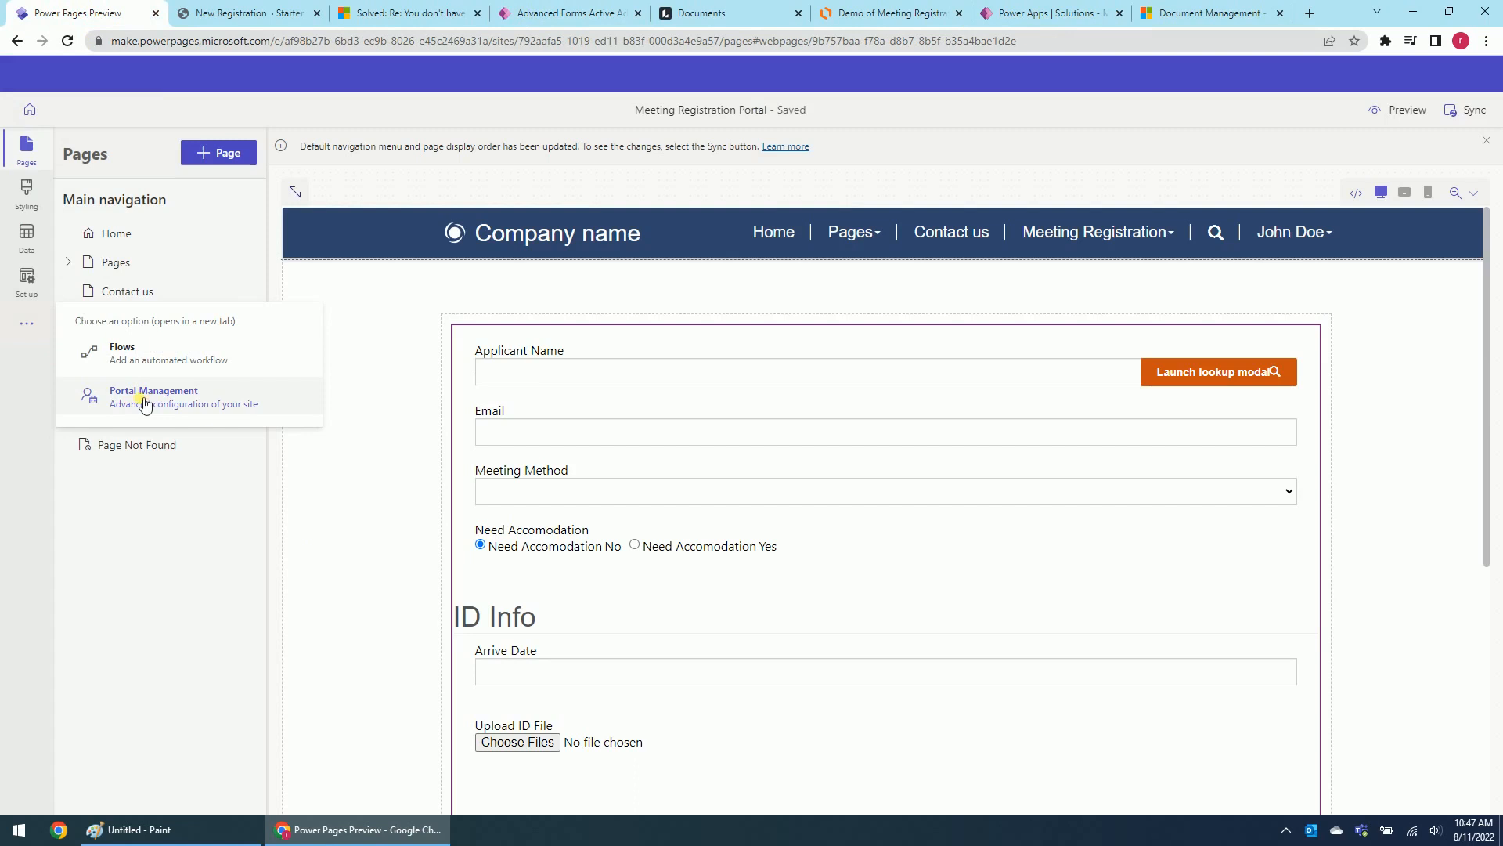
pyautogui.click(197, 389)
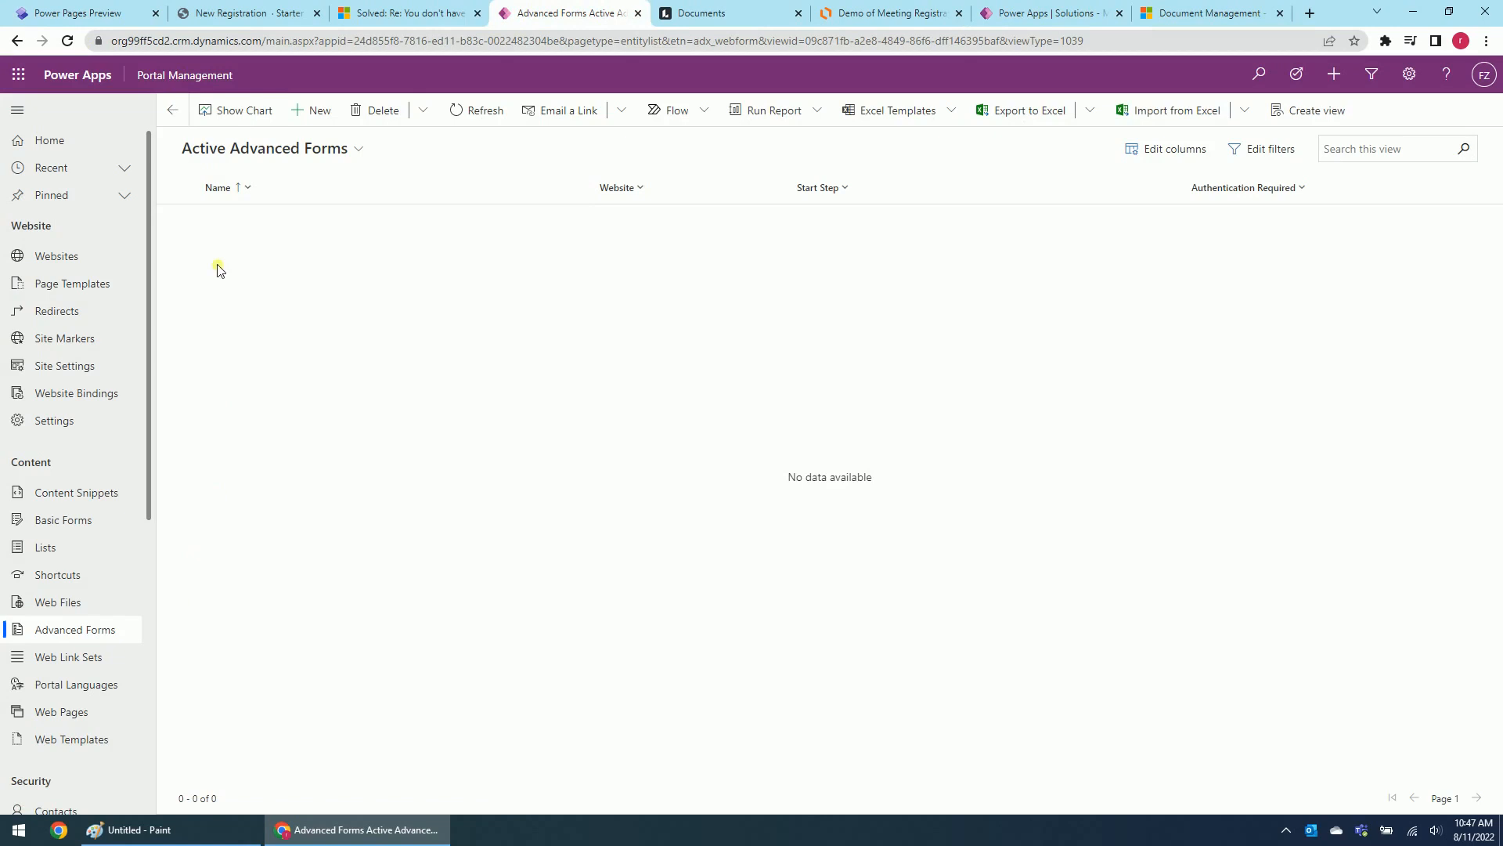
# Create an advanced form named Meeting Registration for the website Meeting Registration Portal - meetingRegPortal
pyautogui.click(318, 111)
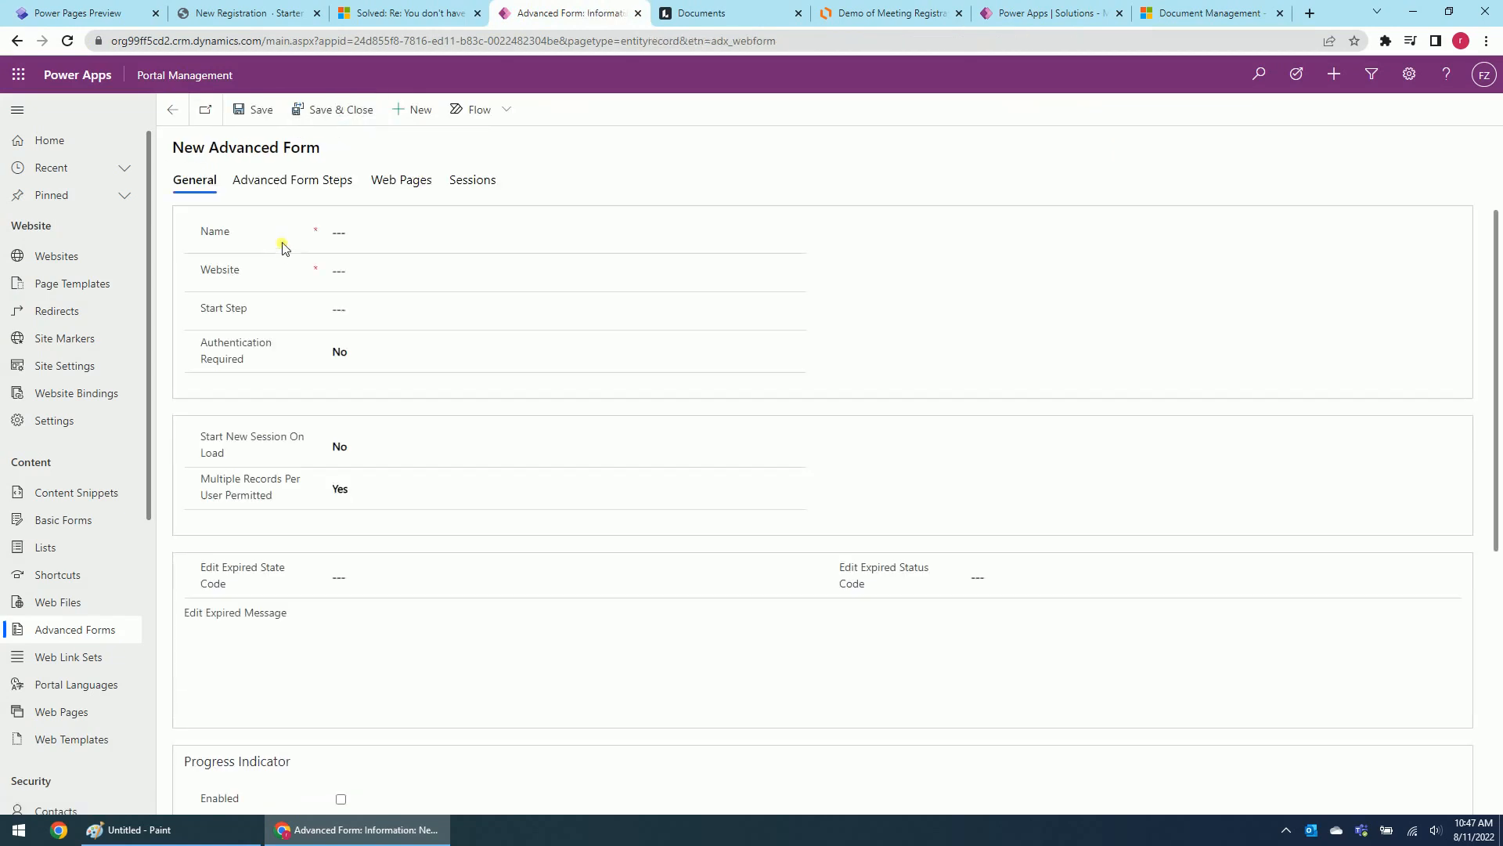
pyautogui.click(359, 234)
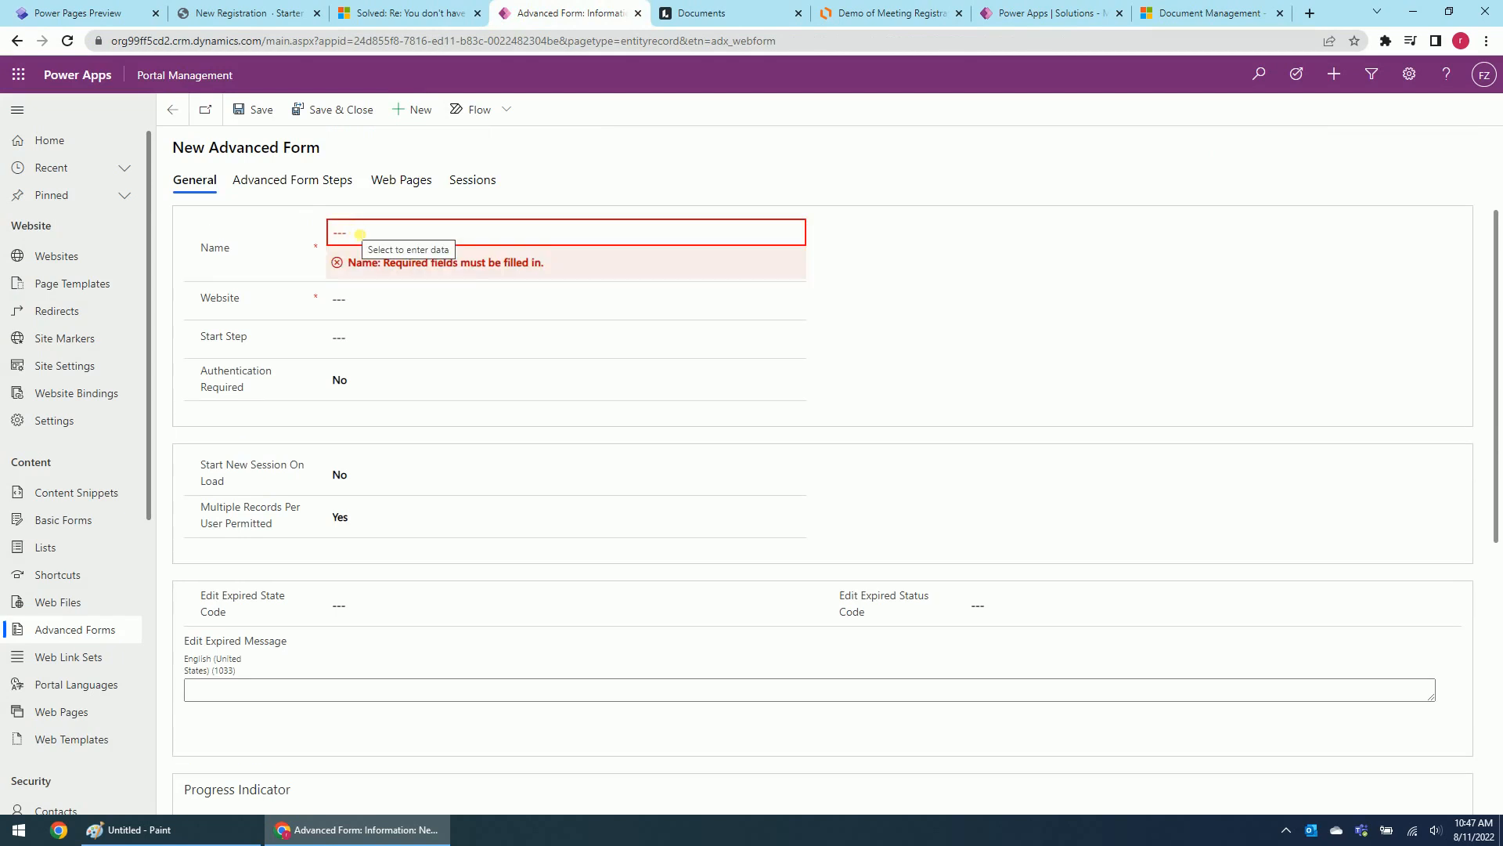
pyautogui.click(359, 234)
pyautogui.write('Meeting Registratiojn')
pyautogui.press('BackSpace')
pyautogui.press('BackSpace')
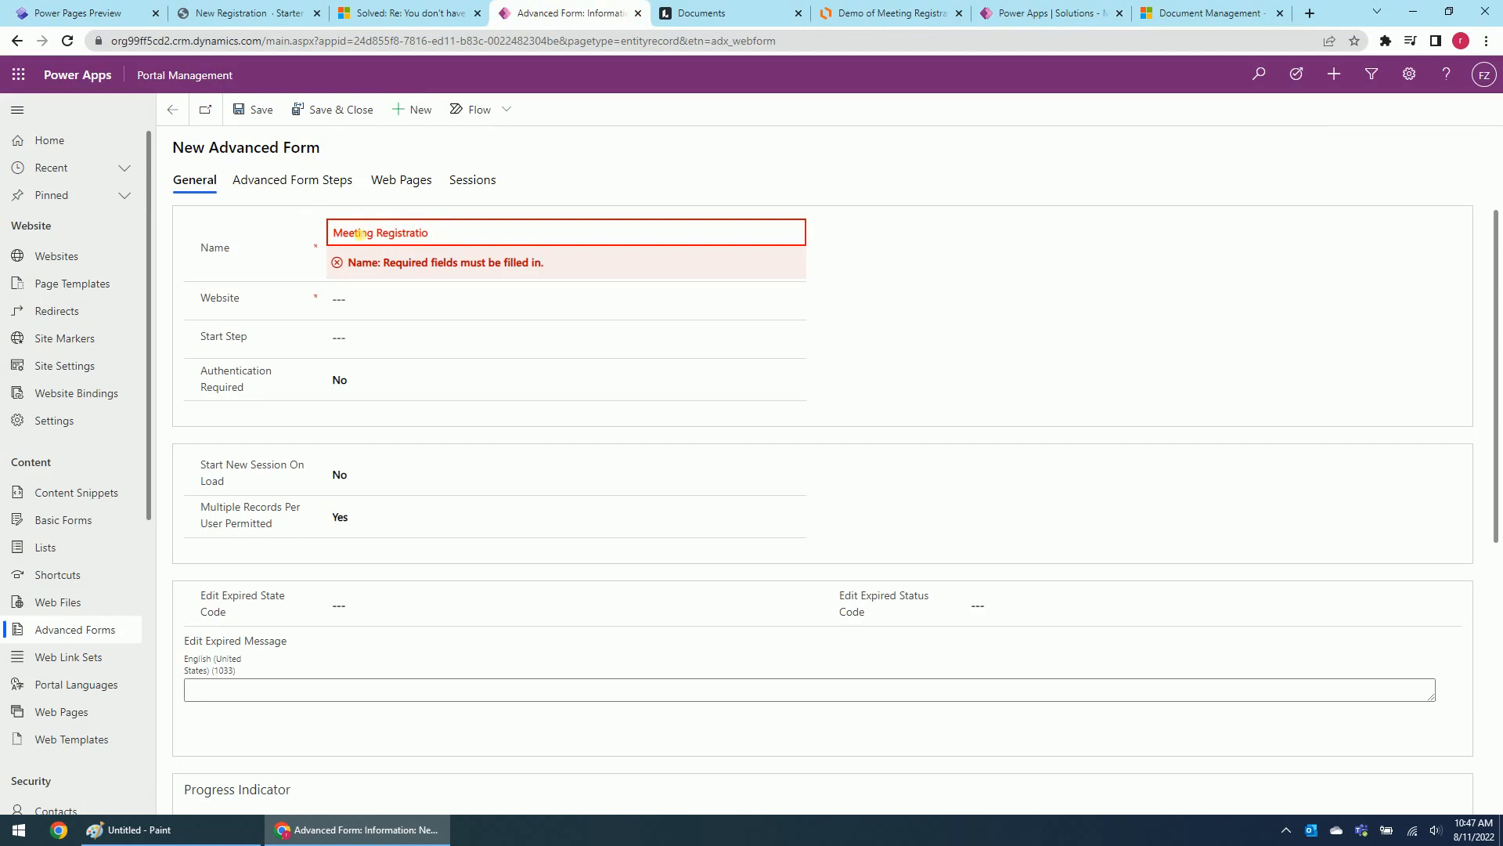
pyautogui.click(430, 299)
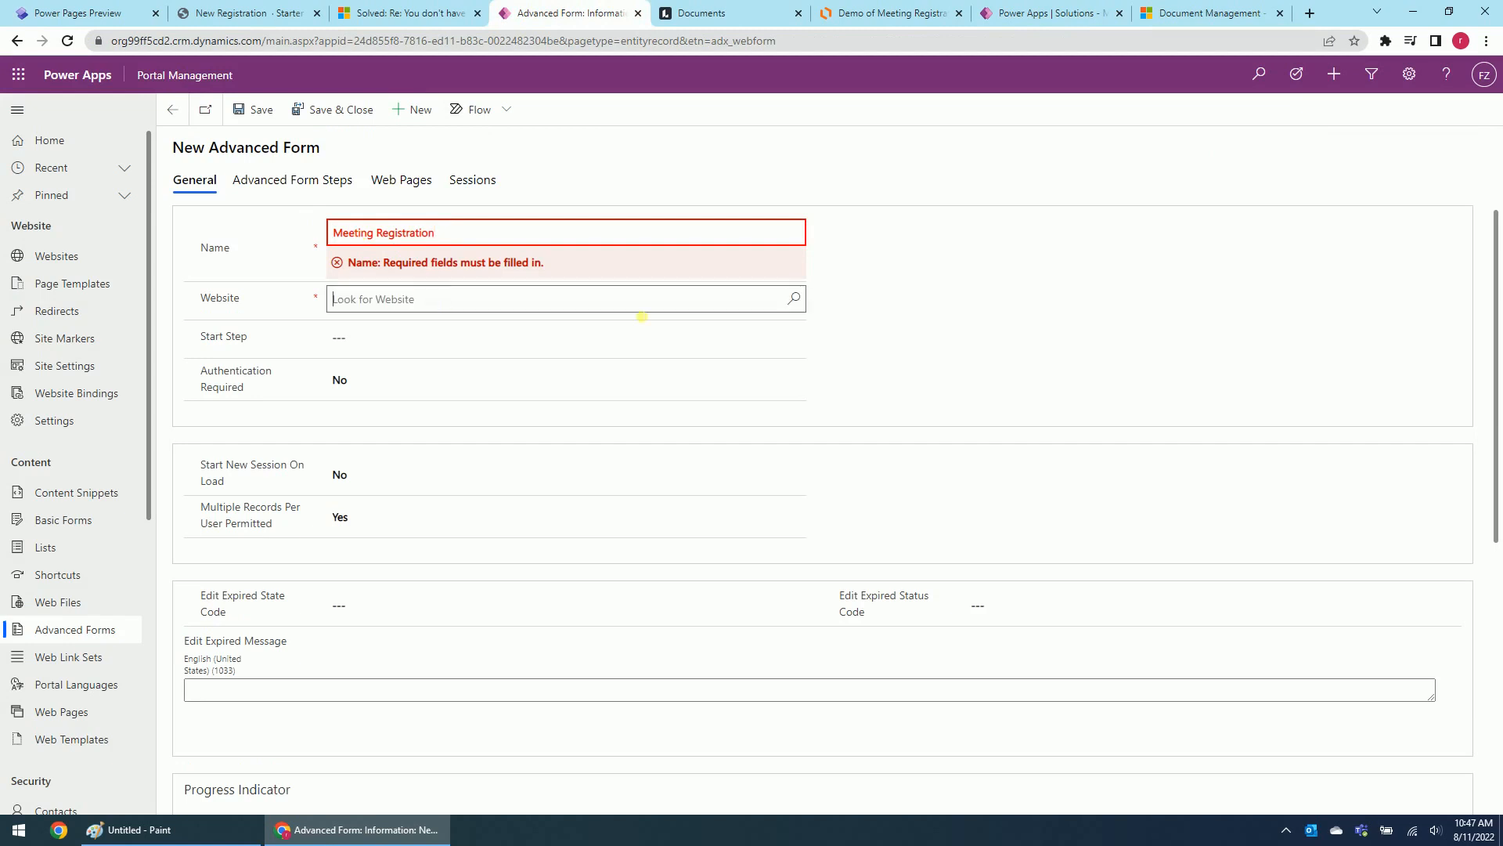
pyautogui.click(793, 273)
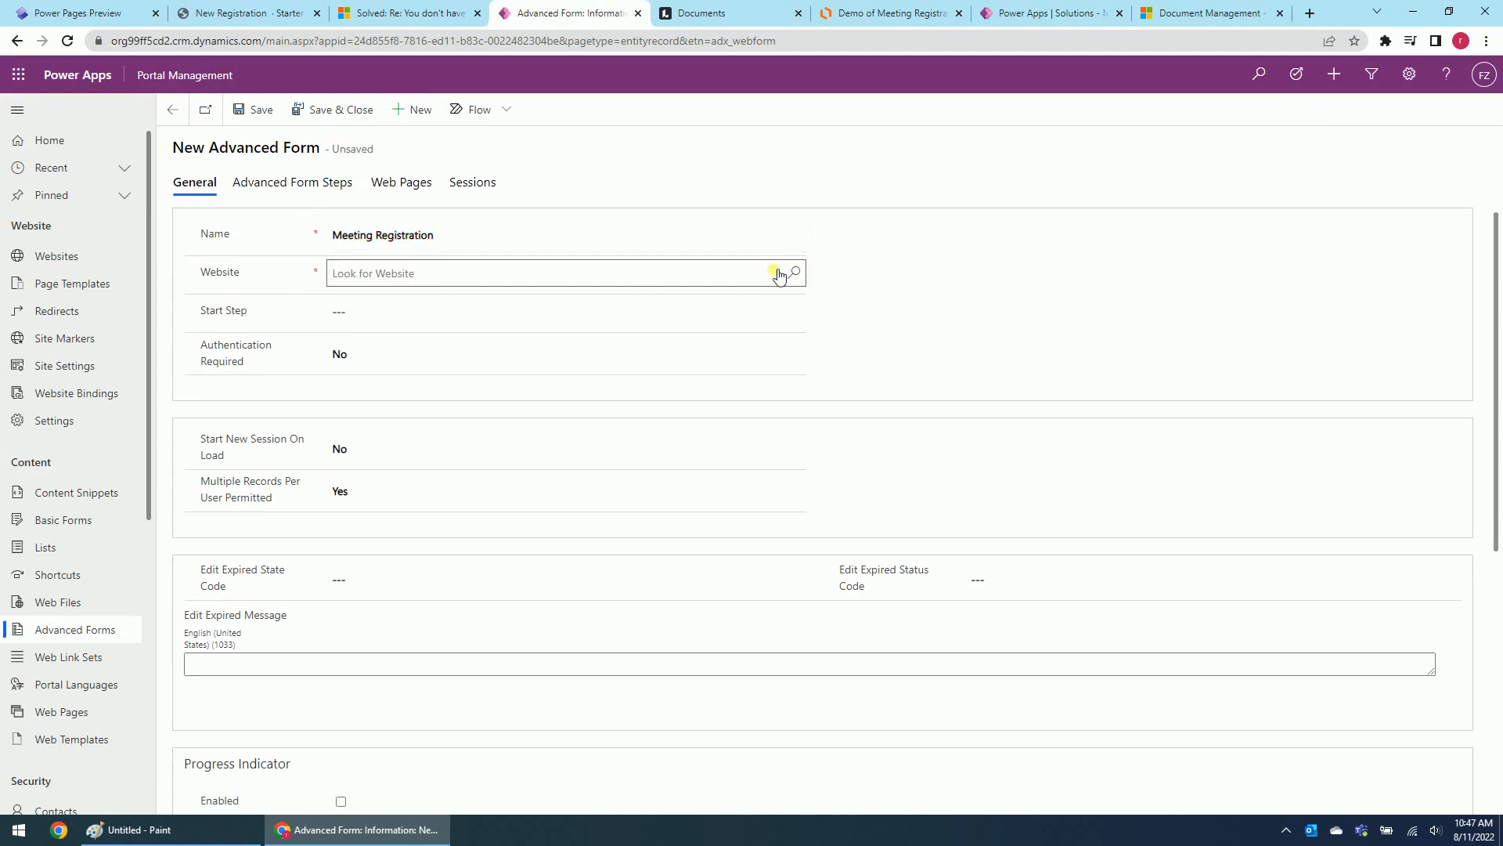
pyautogui.click(429, 321)
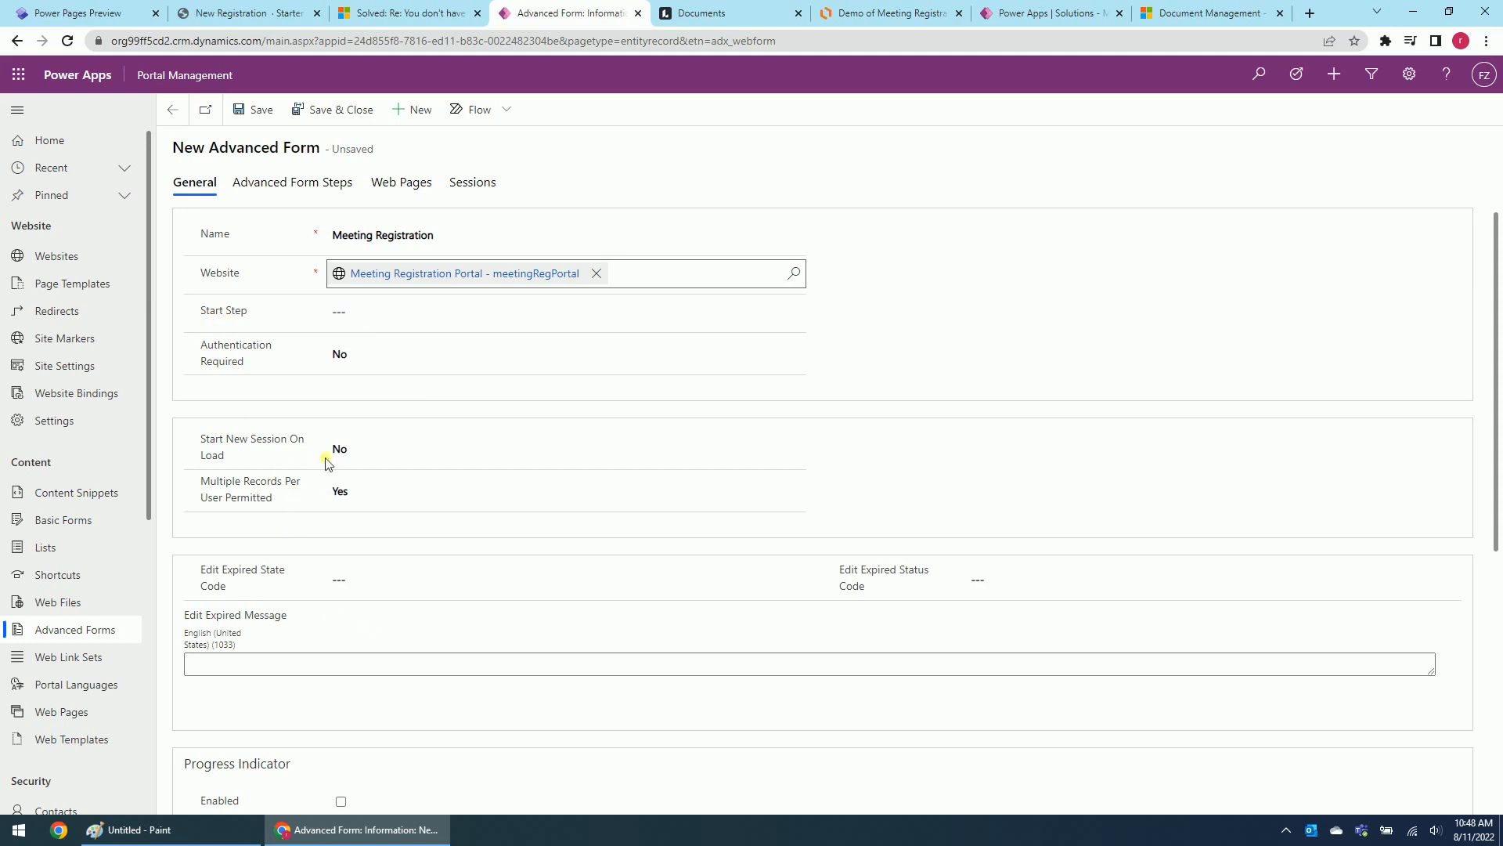
# Set both Authentication Required and Start New Session On Load to Yes for the advanced form
pyautogui.click(368, 355)
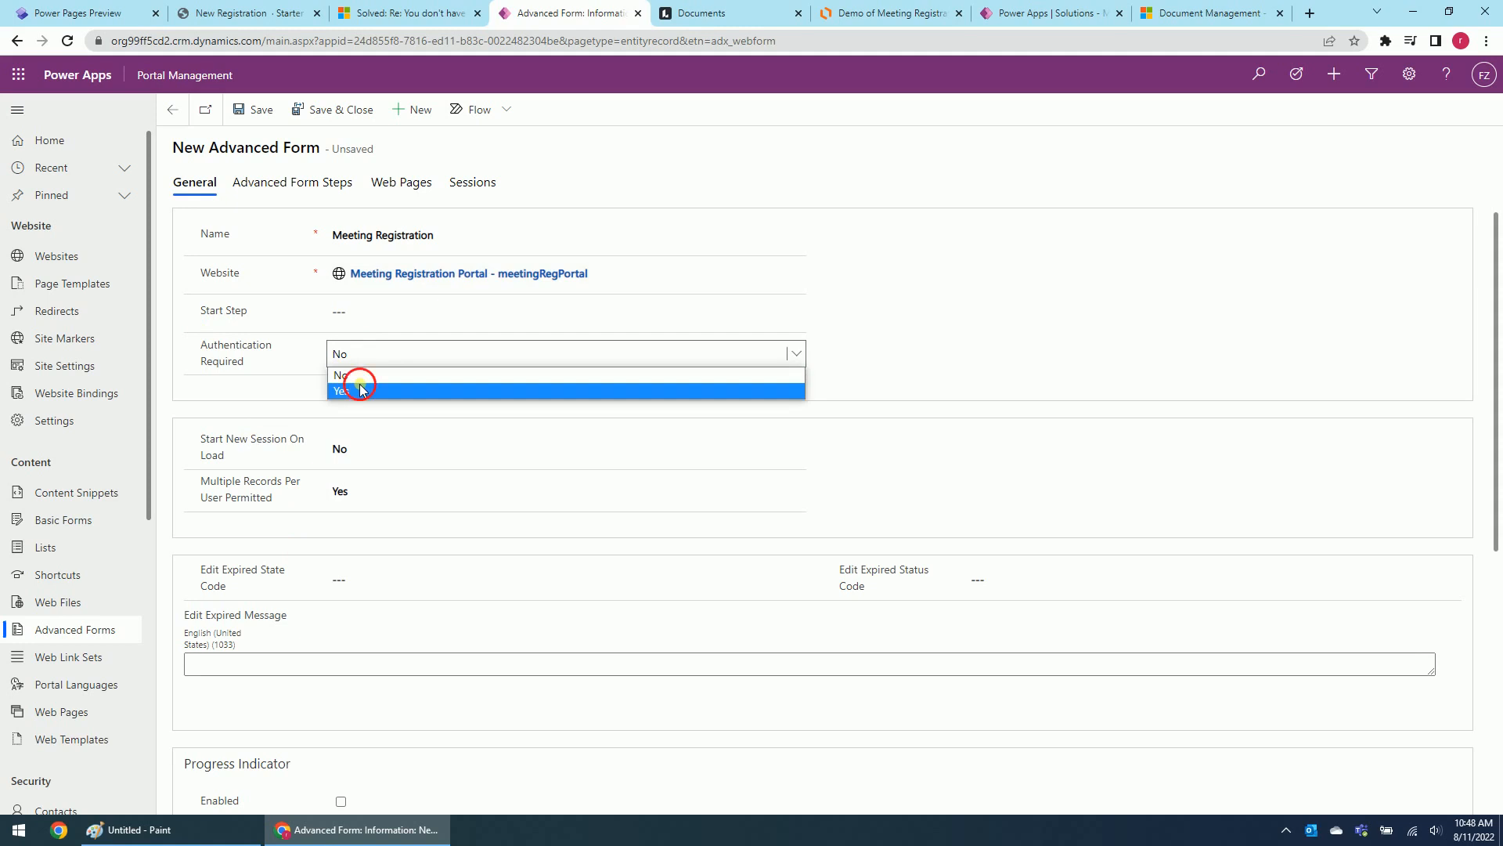
pyautogui.click(361, 389)
pyautogui.click(355, 449)
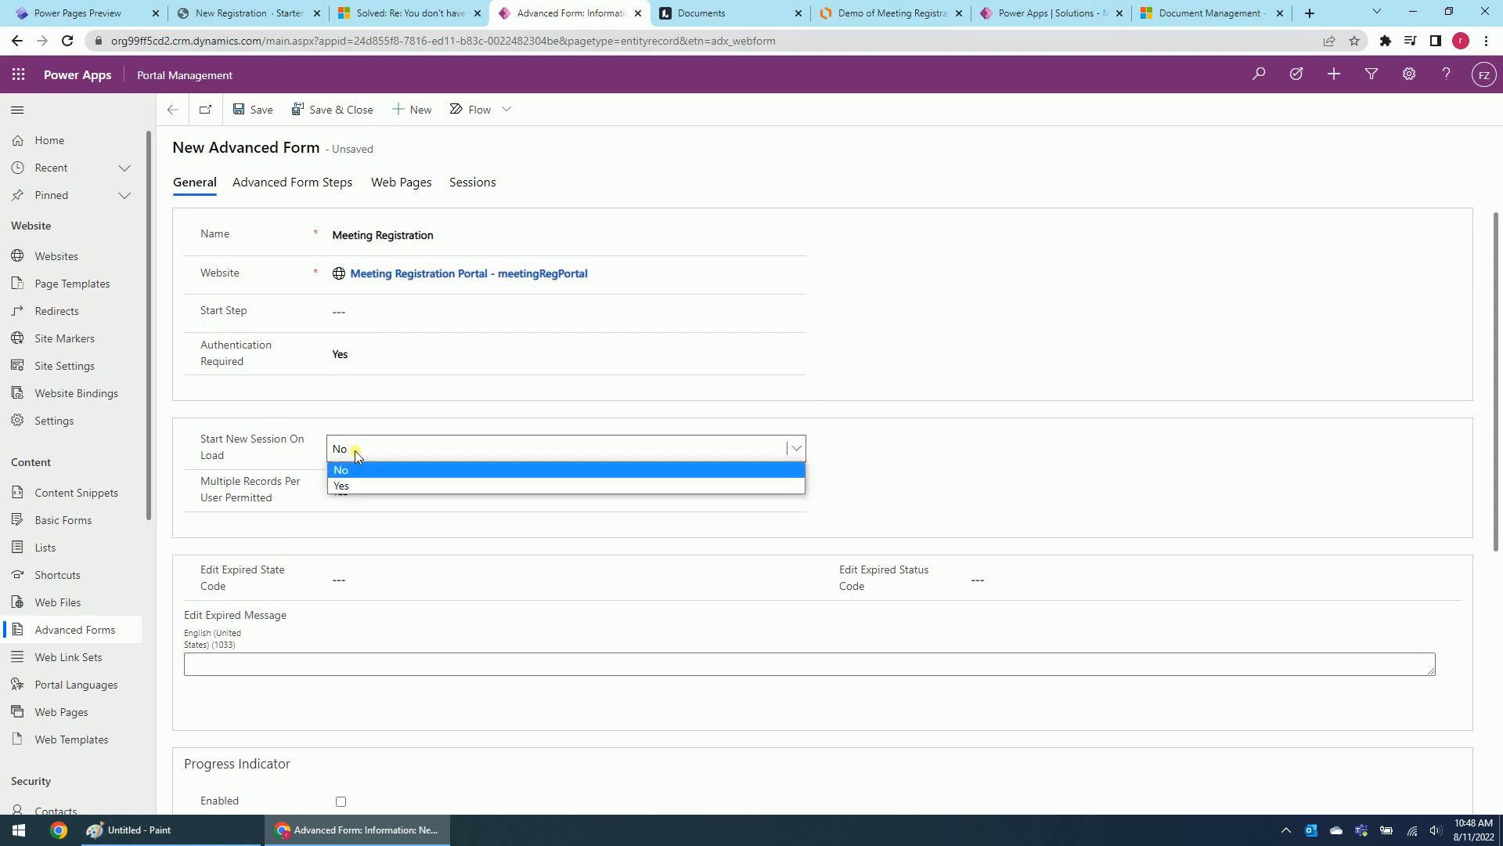
pyautogui.click(340, 486)
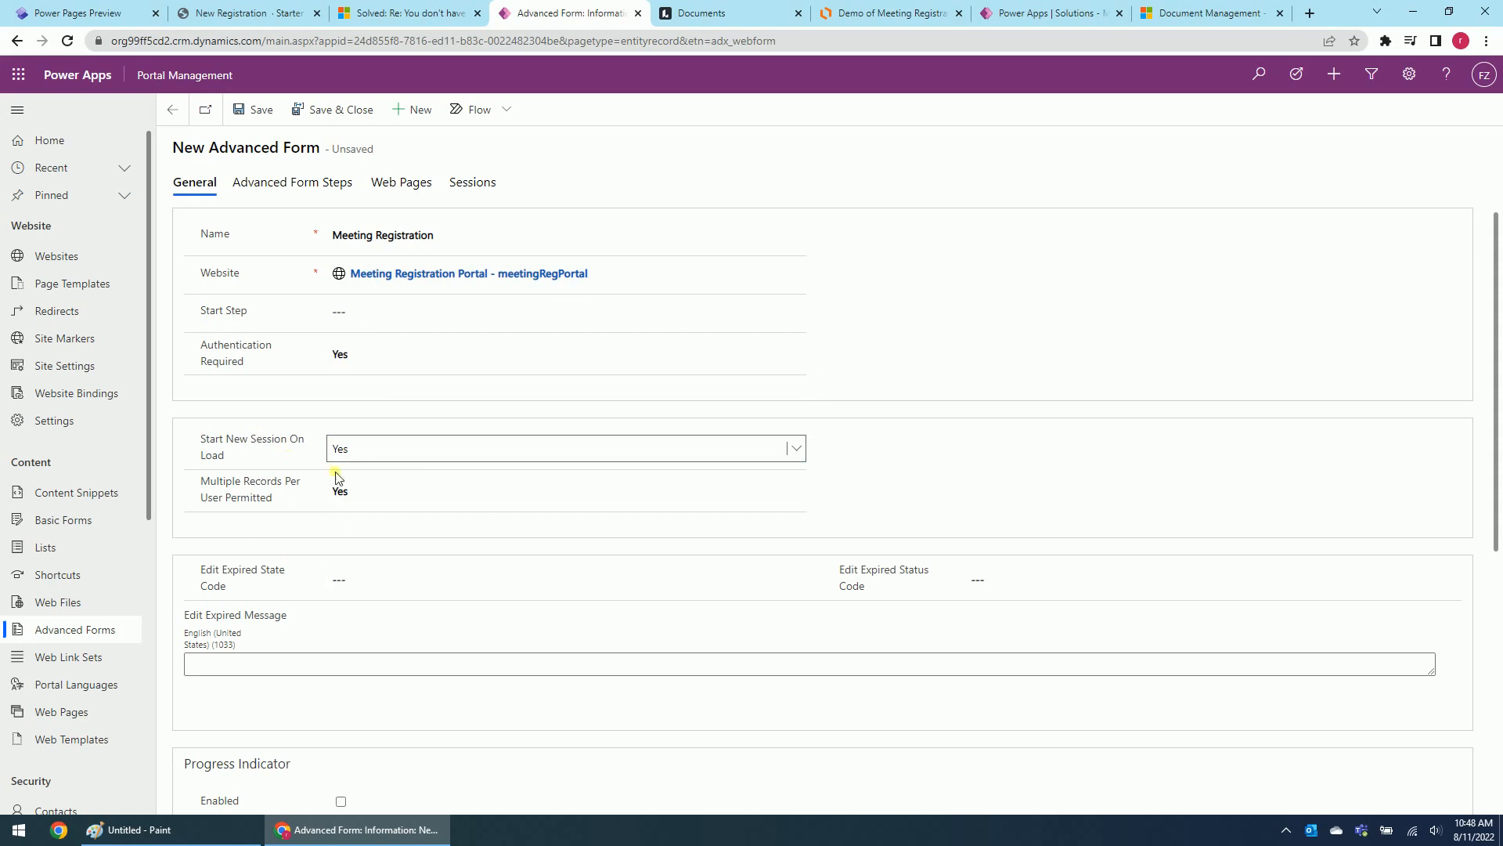
# Enable the progress indicator with the Progress Bar type and save the advanced form
pyautogui.scroll(-2, 399, 591)
pyautogui.scroll(-3, 408, 618)
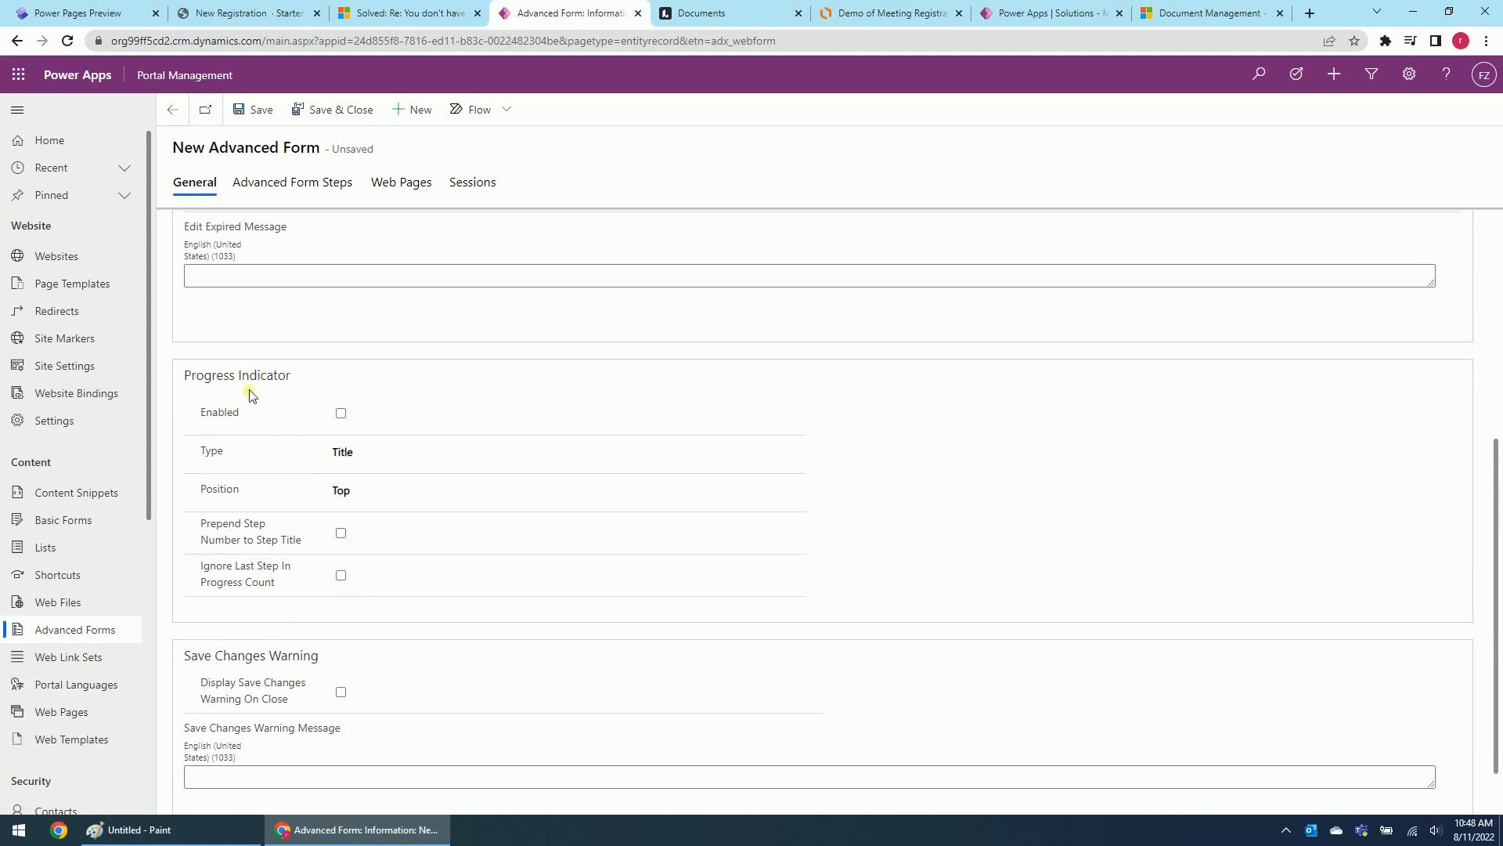
pyautogui.click(342, 415)
pyautogui.click(363, 456)
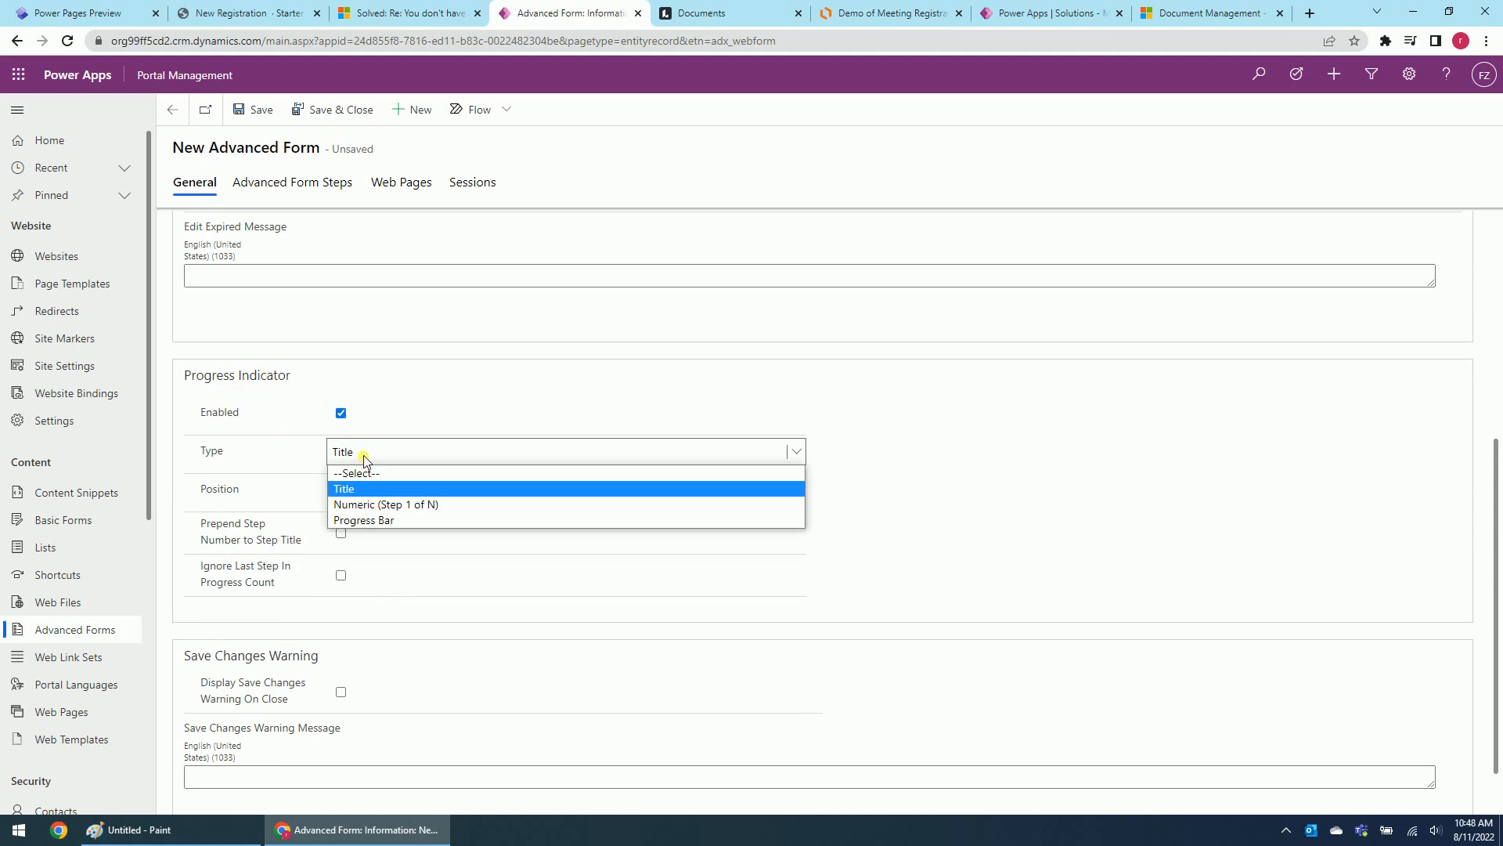
pyautogui.click(385, 523)
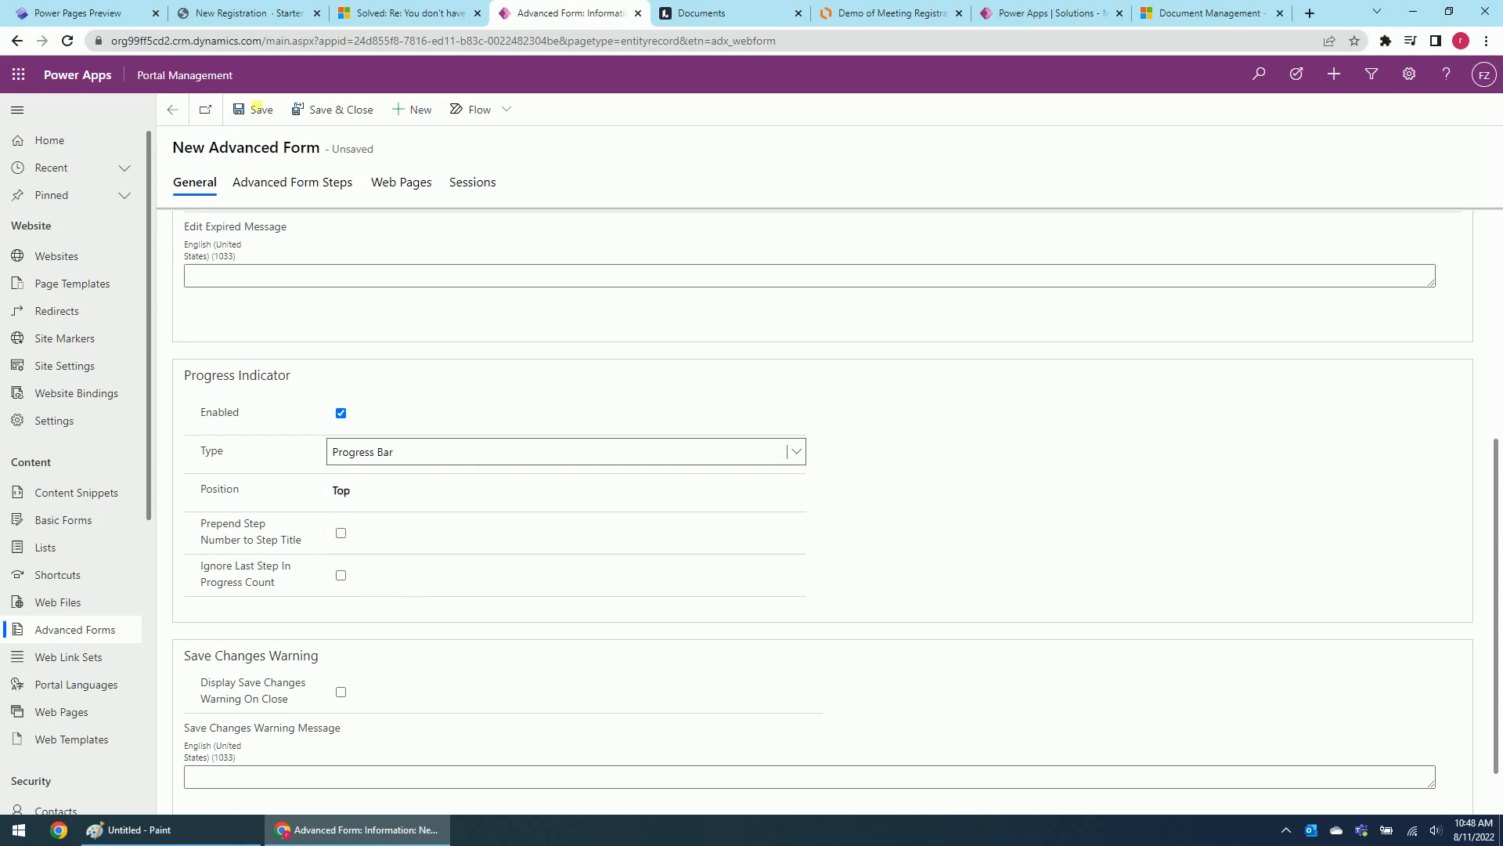
pyautogui.click(258, 102)
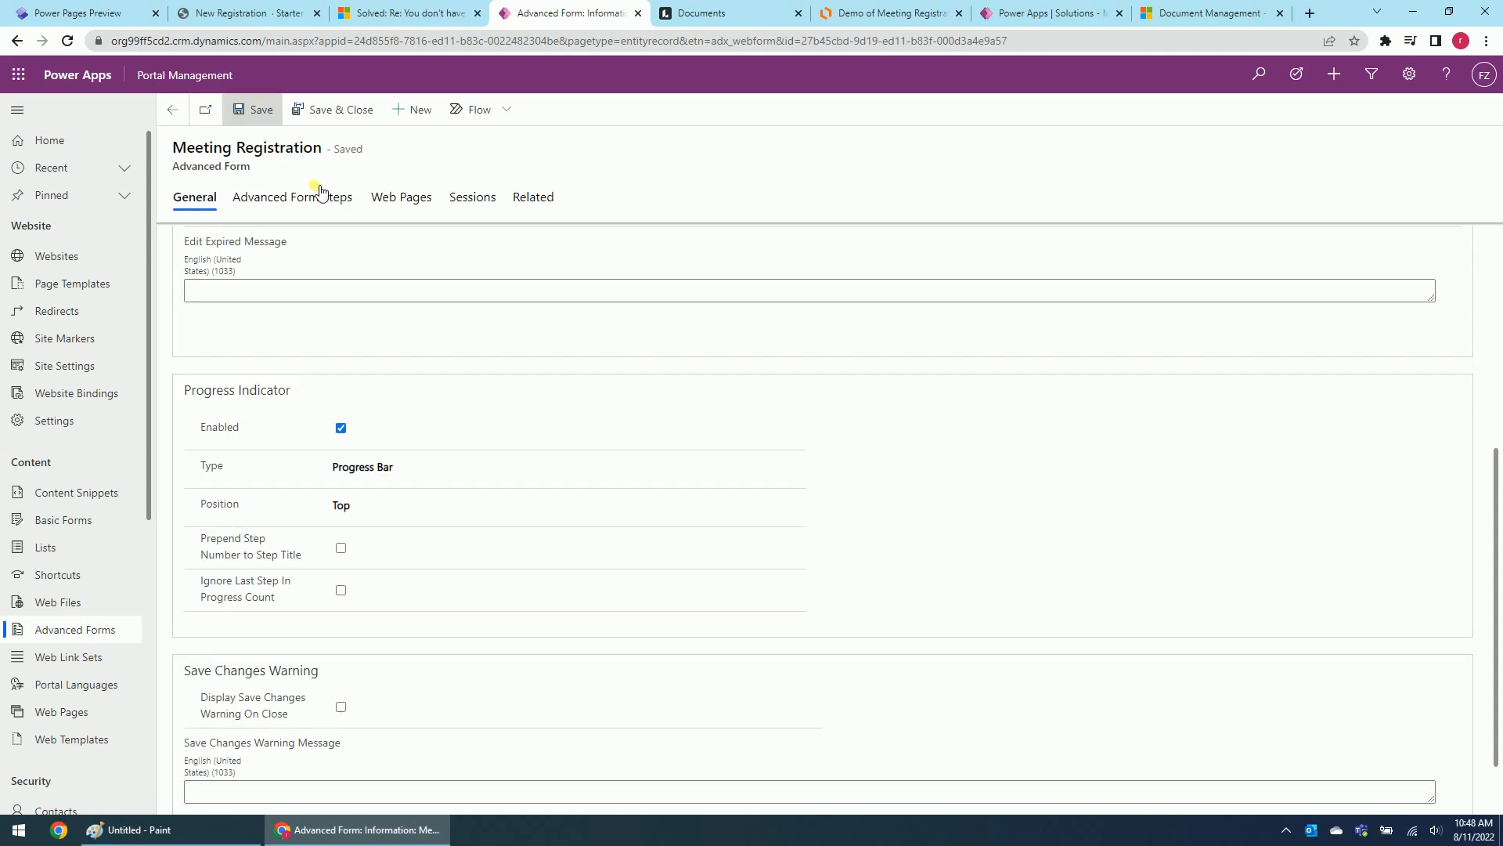
# Add a new advanced form step named Step 1 - Basic Info, following the first step of the Lucidchart process flow
pyautogui.click(313, 204)
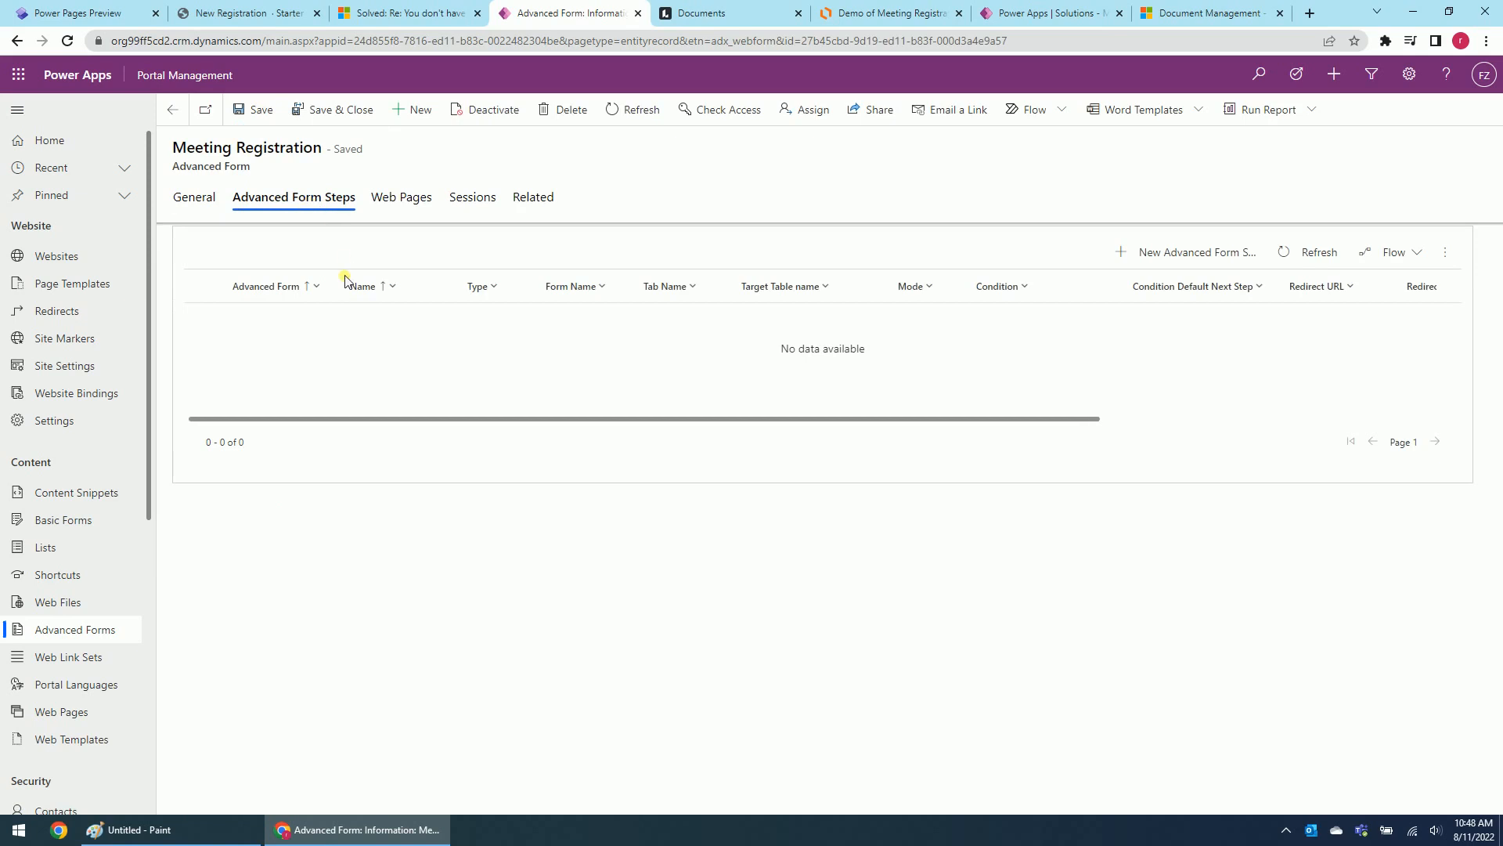
pyautogui.click(1178, 252)
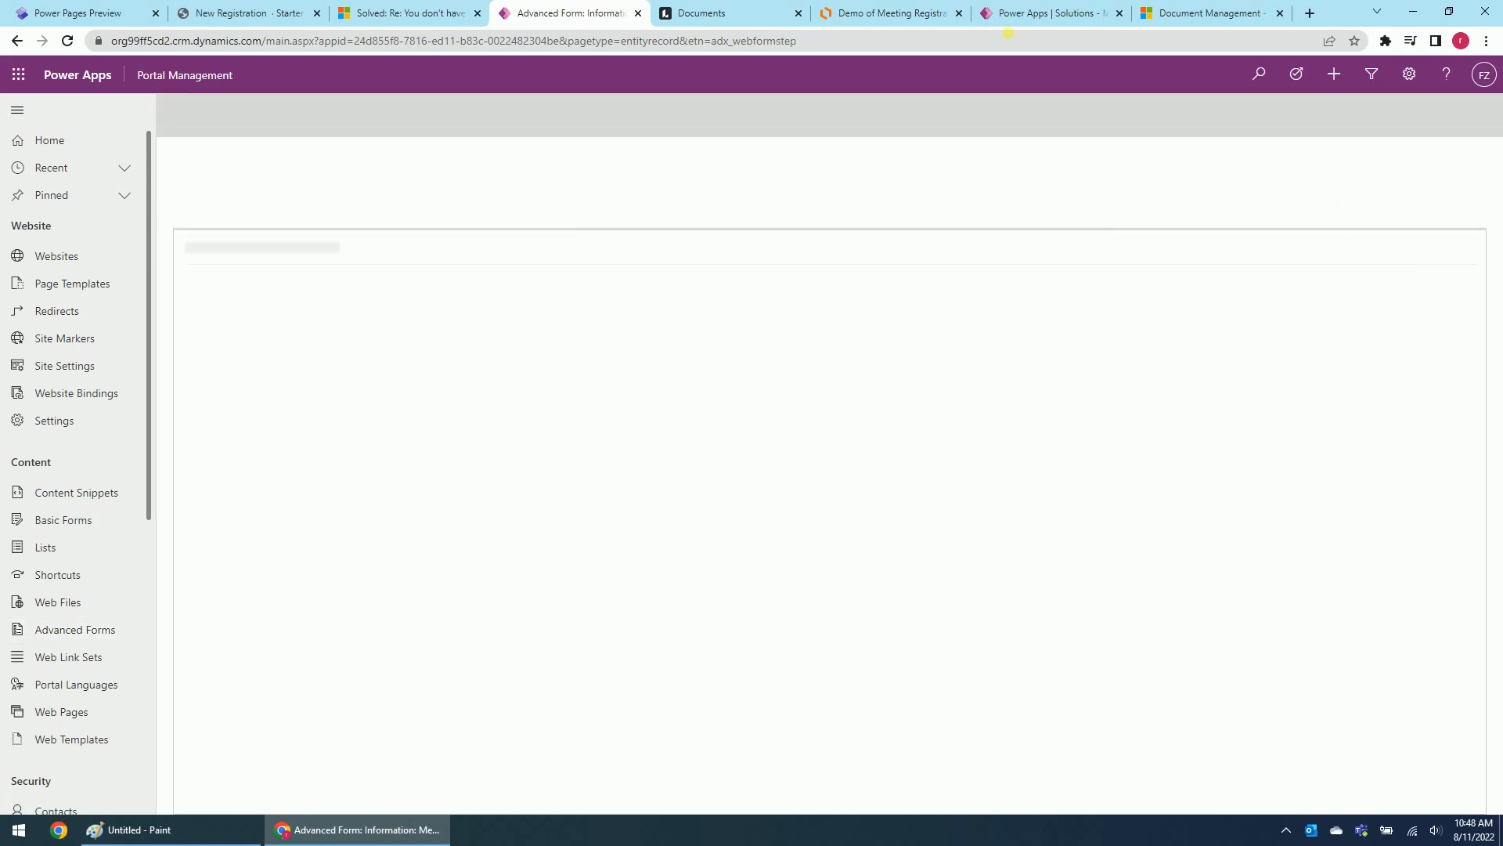
pyautogui.click(861, 14)
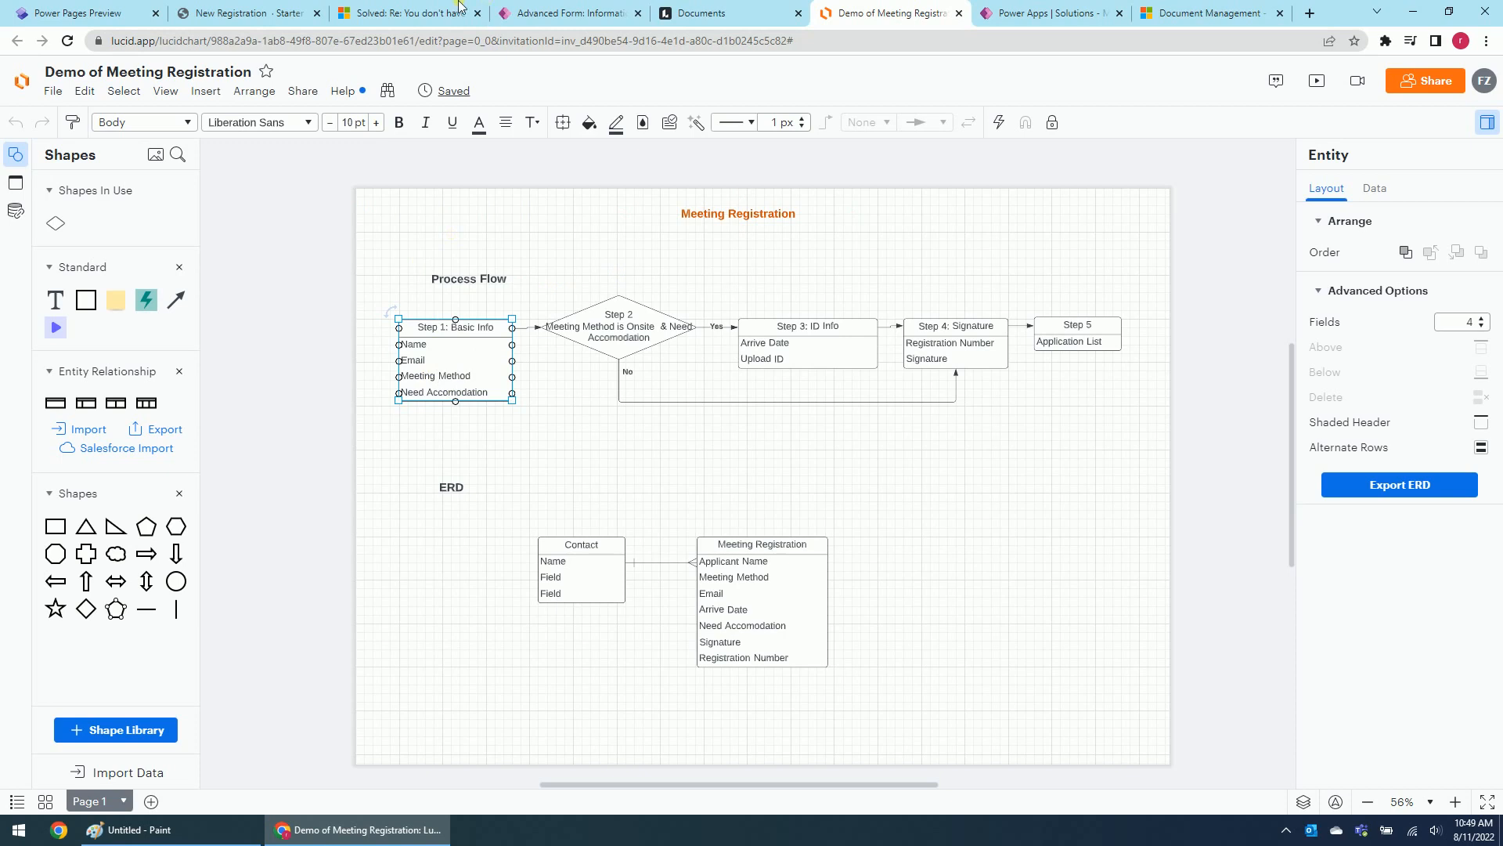
pyautogui.click(552, 13)
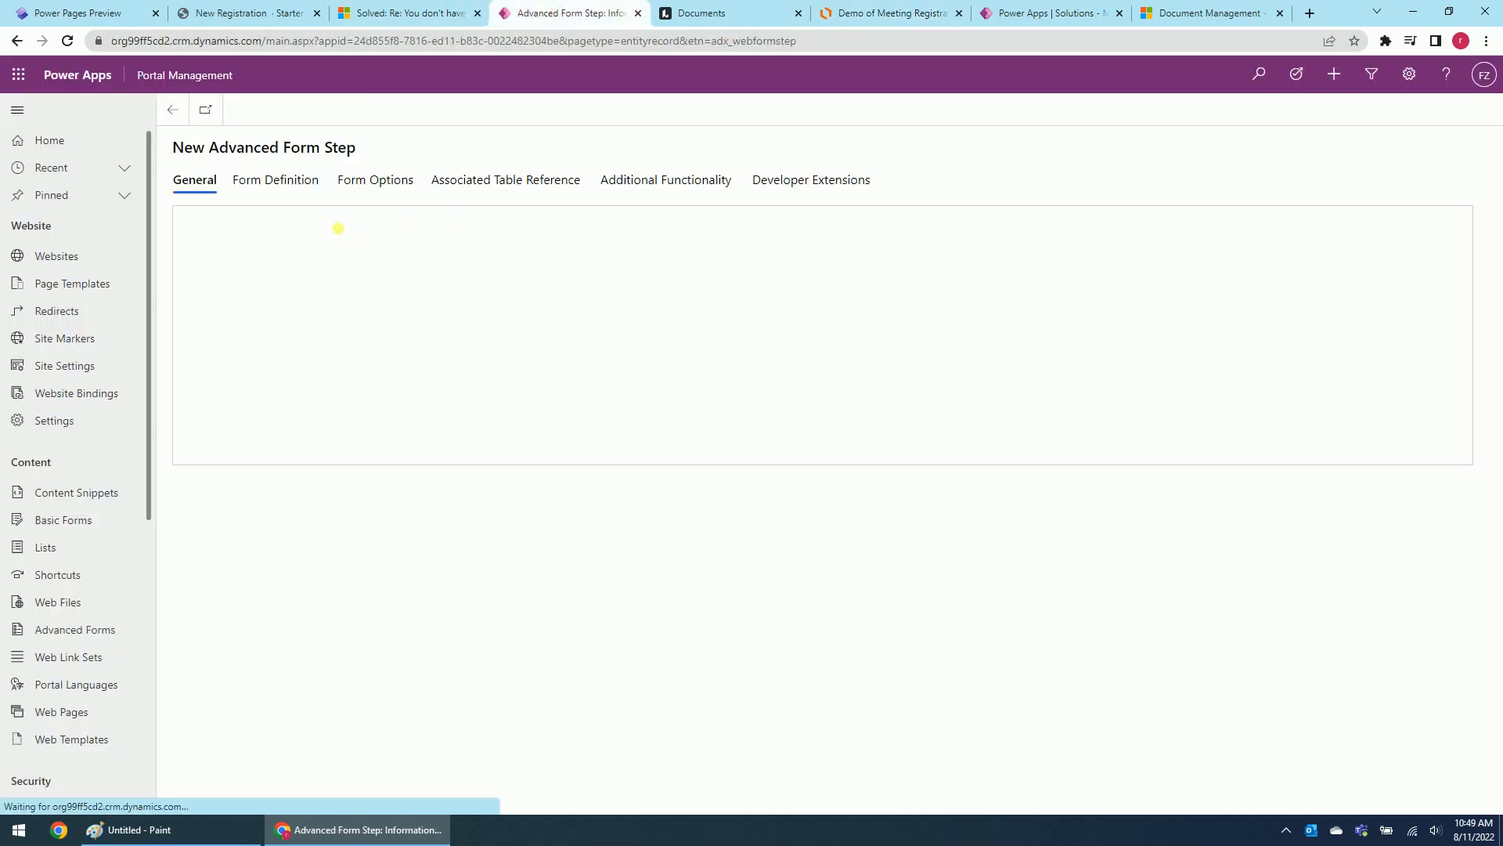
pyautogui.click(352, 228)
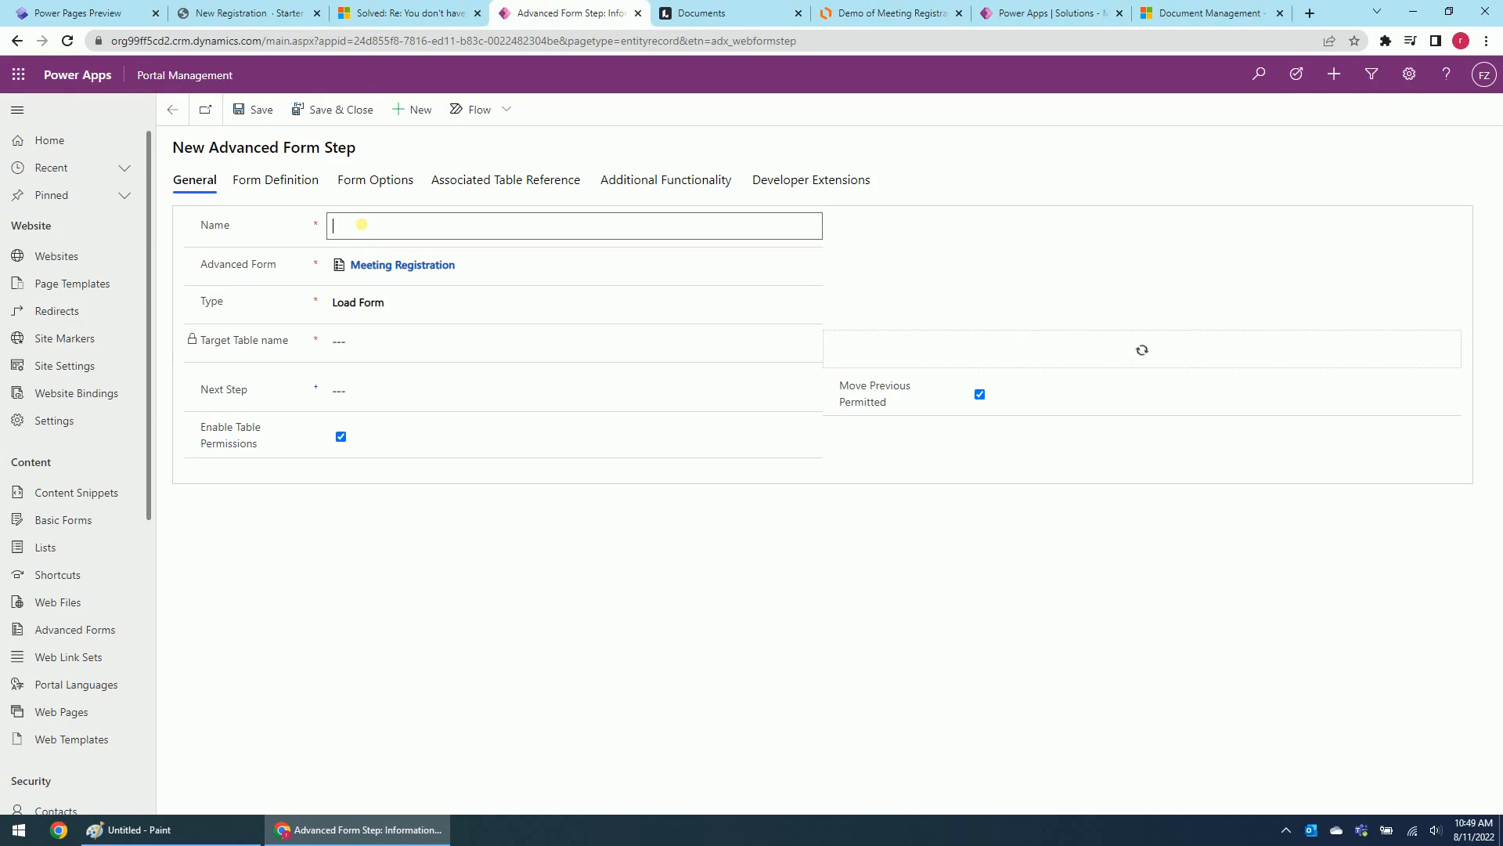
pyautogui.write('Step 1 - Basic Info')
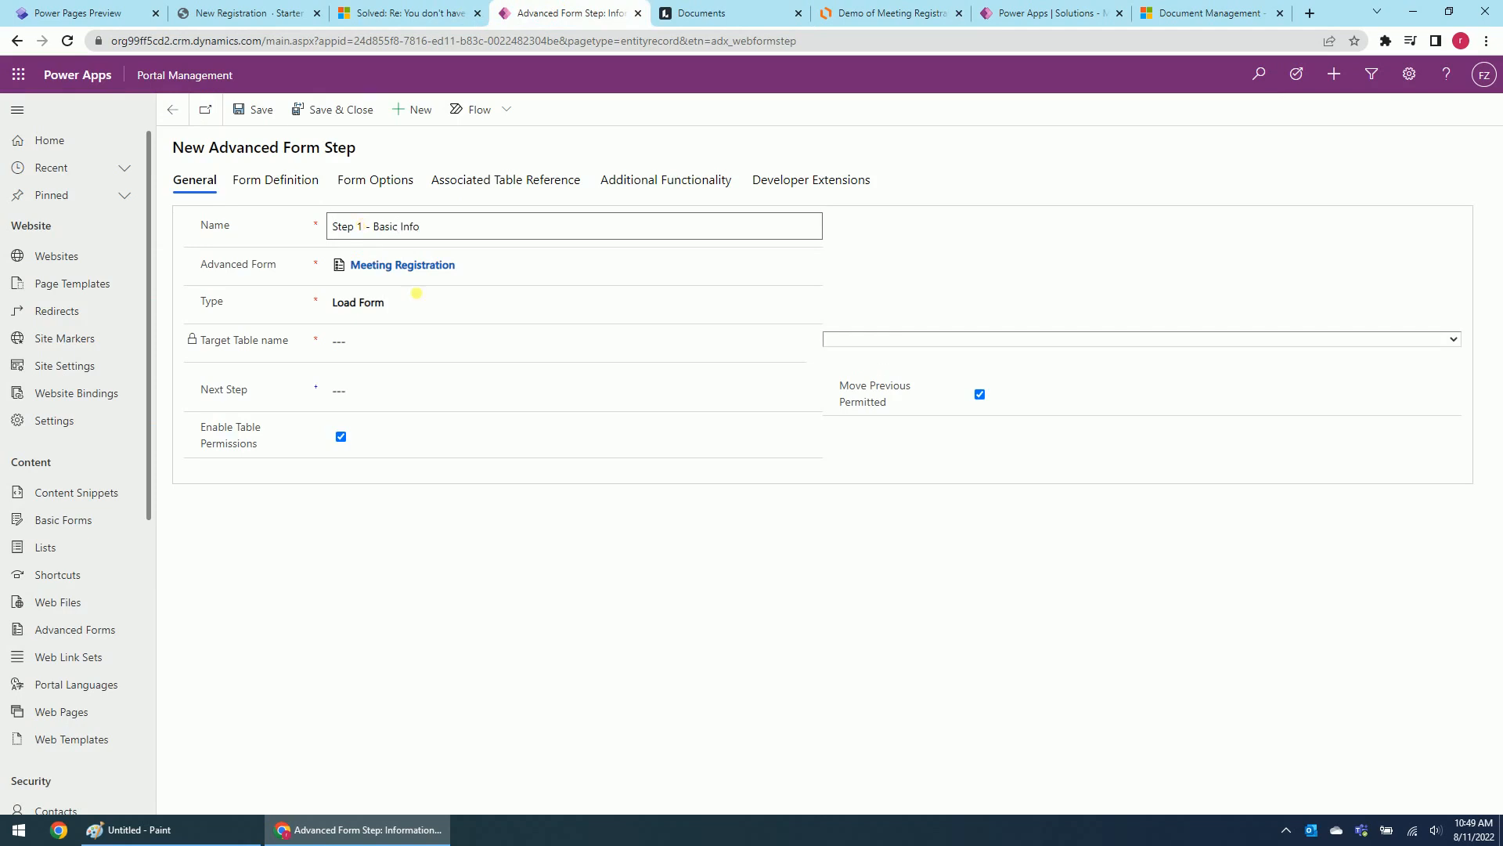
# Set the step's type to Load Tab and its target table to Meeting Registration (hst_meetingregistration)
pyautogui.click(607, 312)
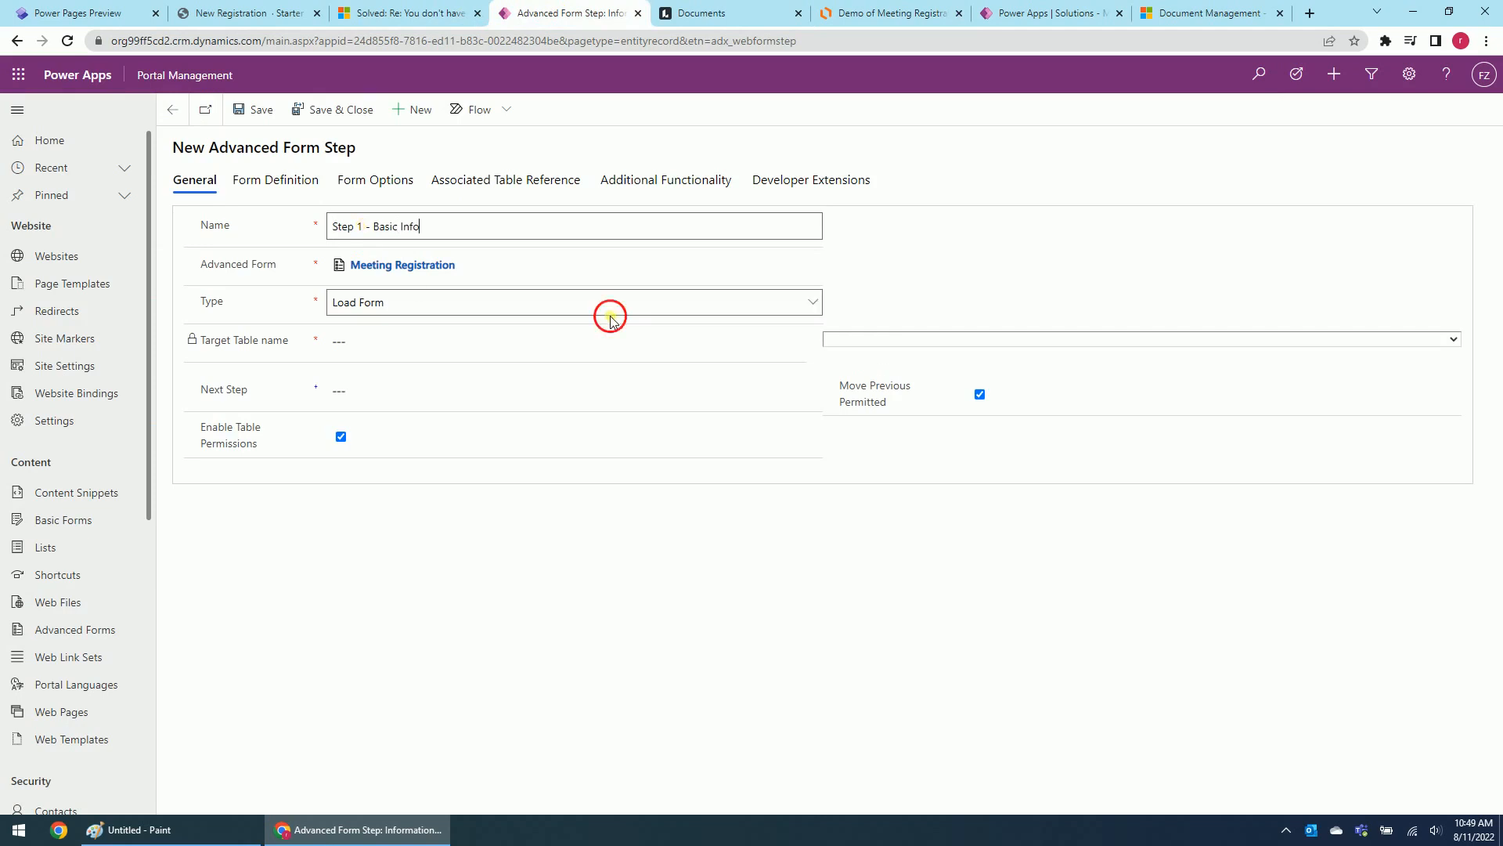
pyautogui.click(394, 358)
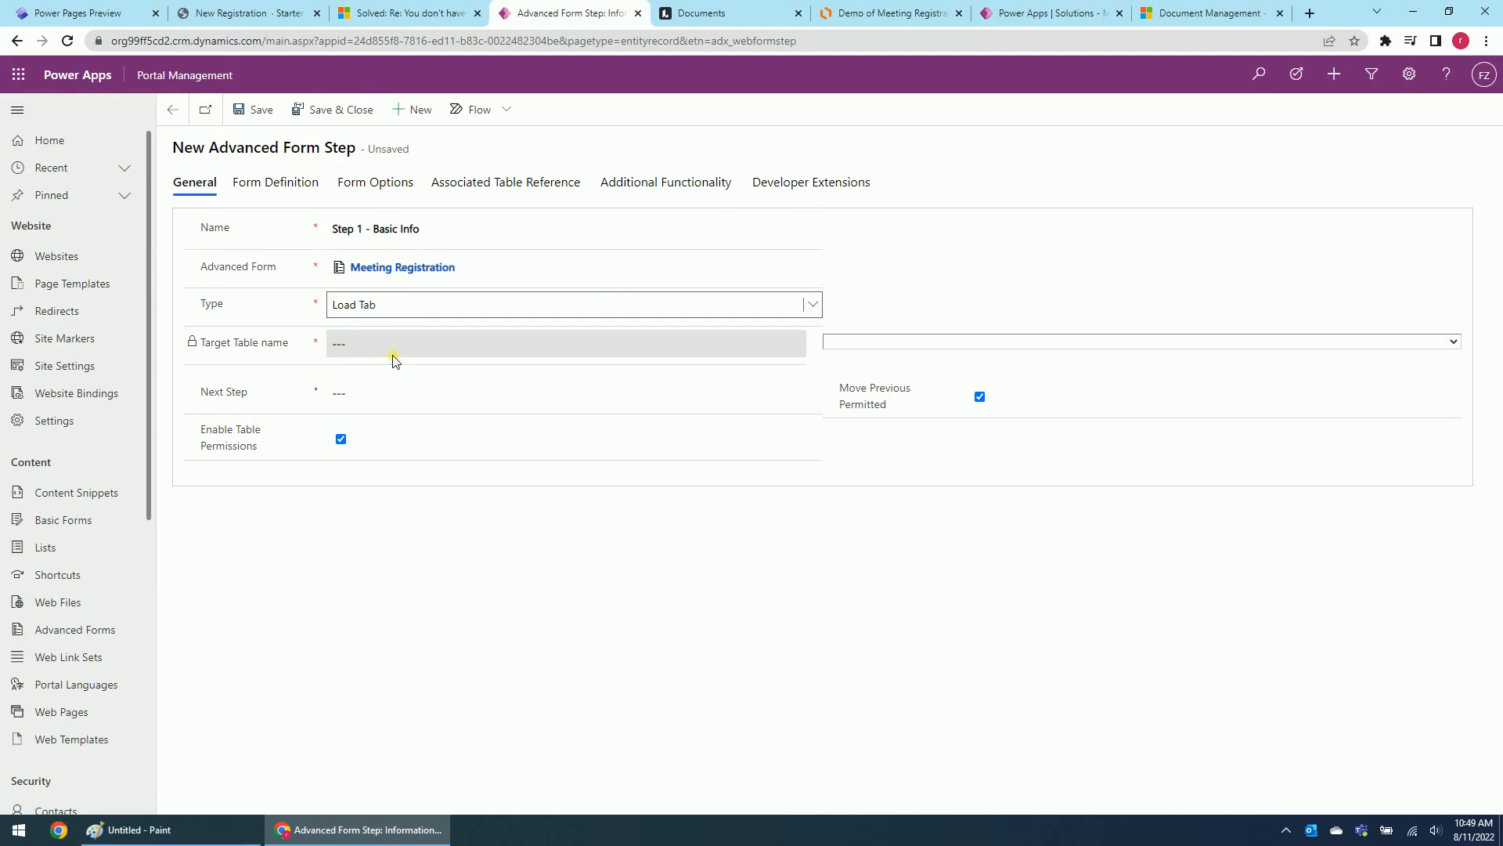
pyautogui.click(935, 341)
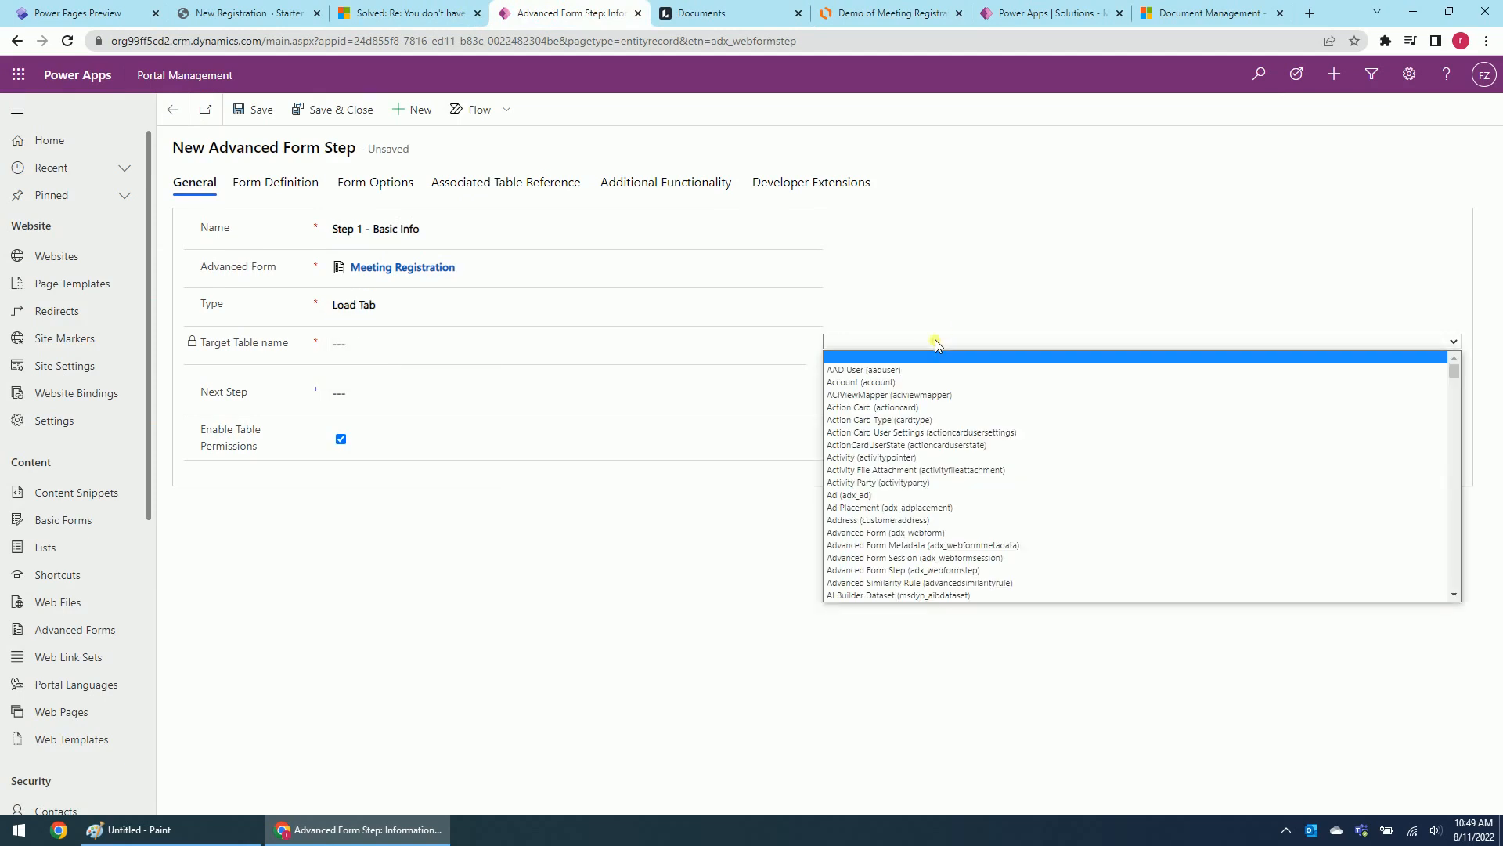
pyautogui.write('meetingregistration)')
pyautogui.press('Return')
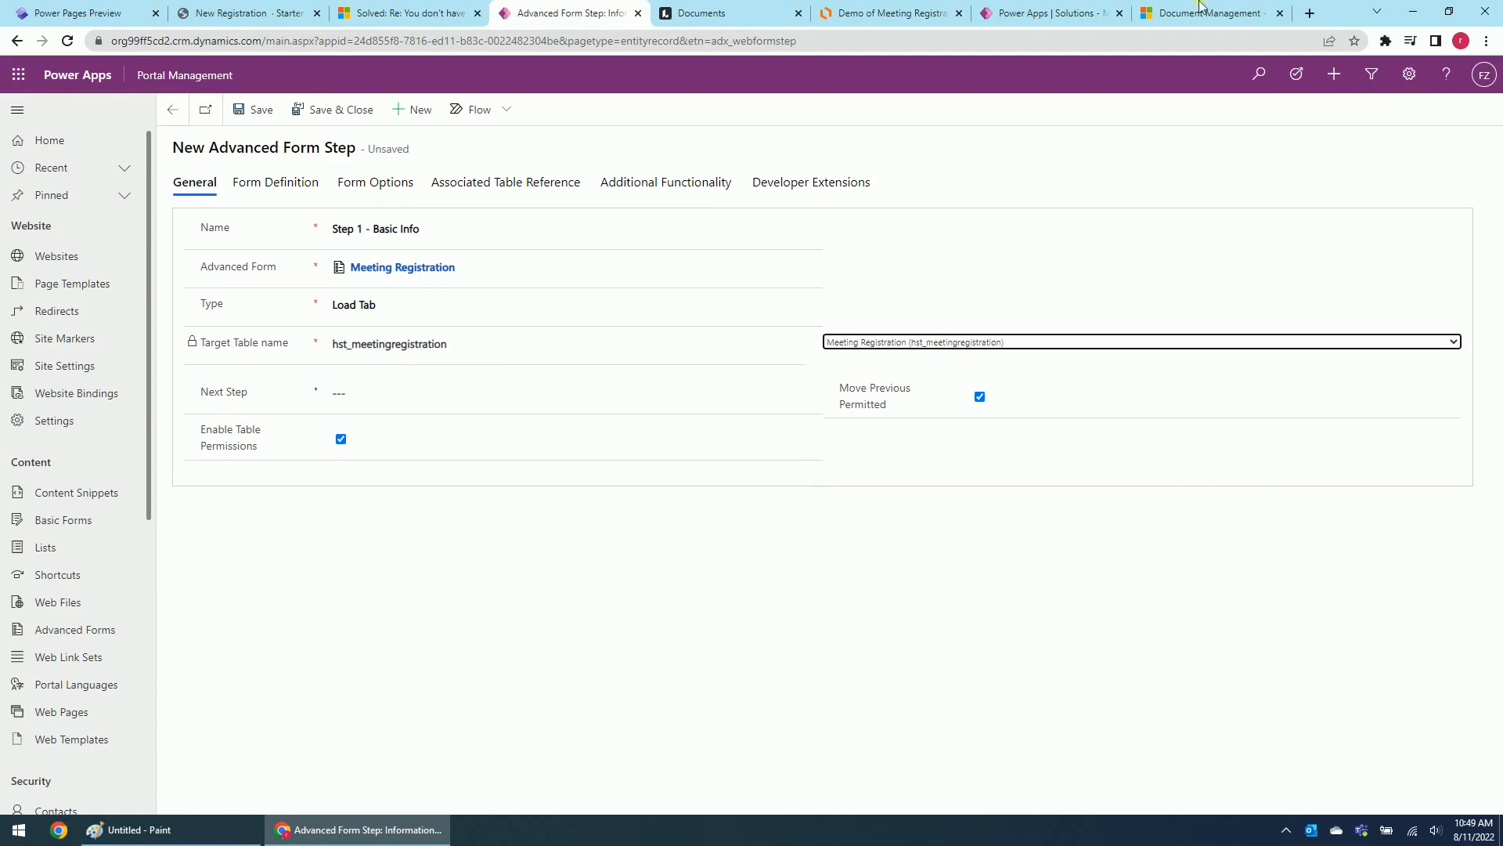
# In the step's form definition, choose the Information form and its Basic Info tab, keeping Insert mode
pyautogui.click(269, 192)
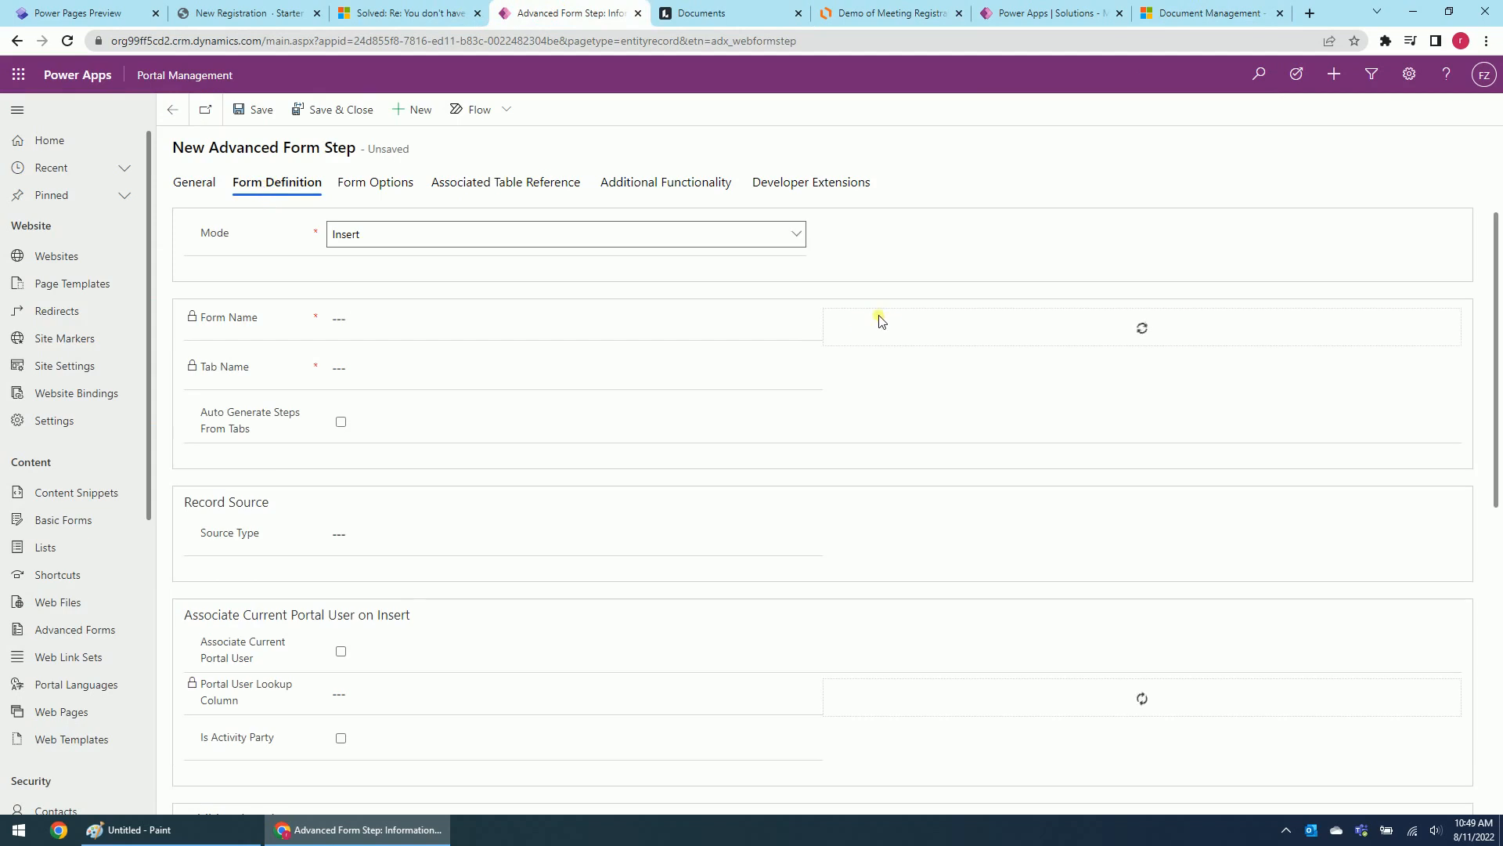
pyautogui.click(865, 317)
pyautogui.click(855, 343)
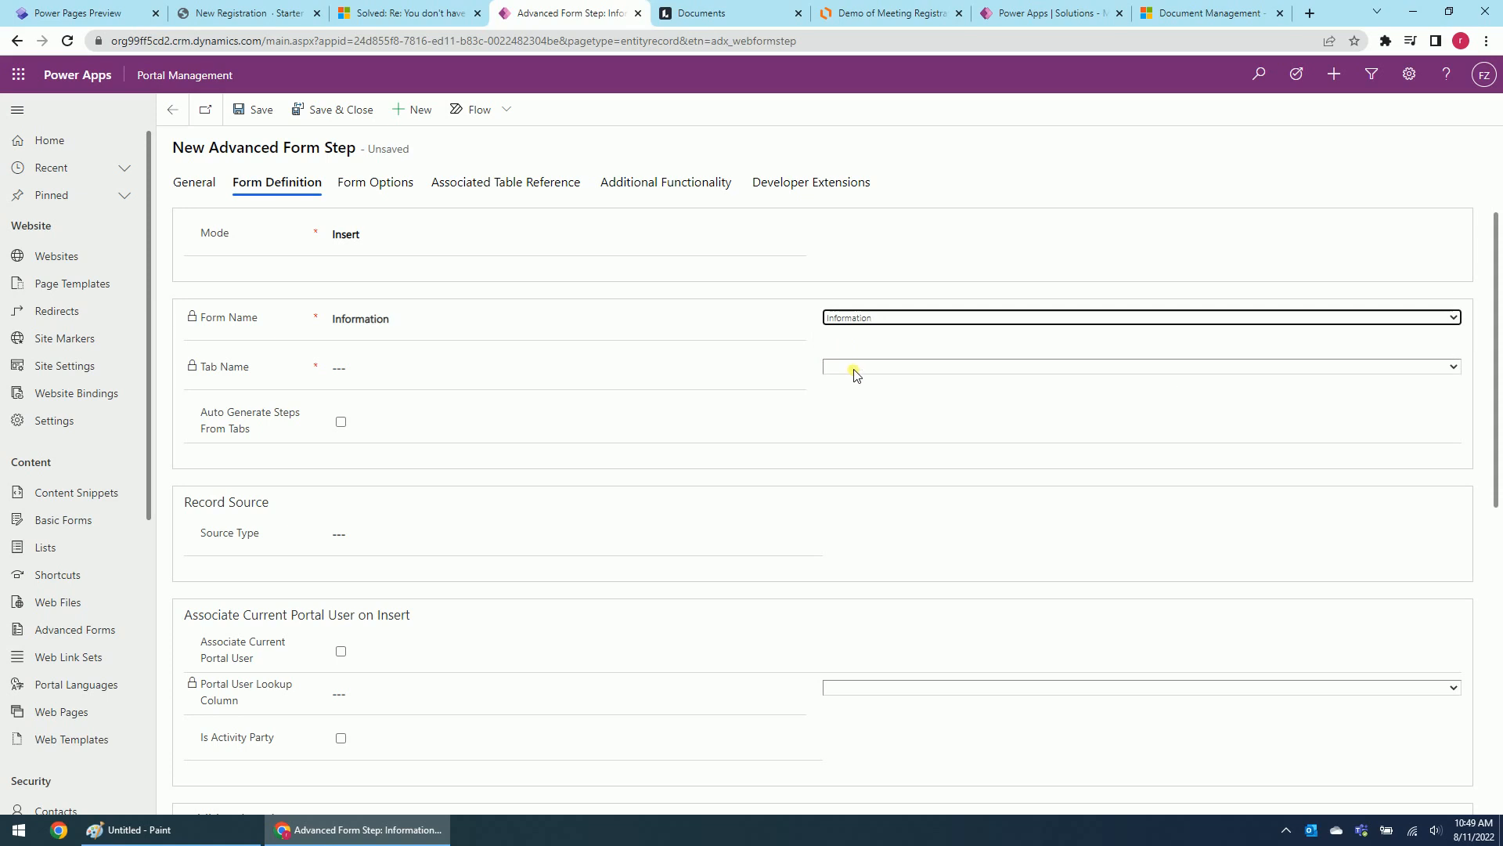
pyautogui.click(854, 368)
pyautogui.click(860, 397)
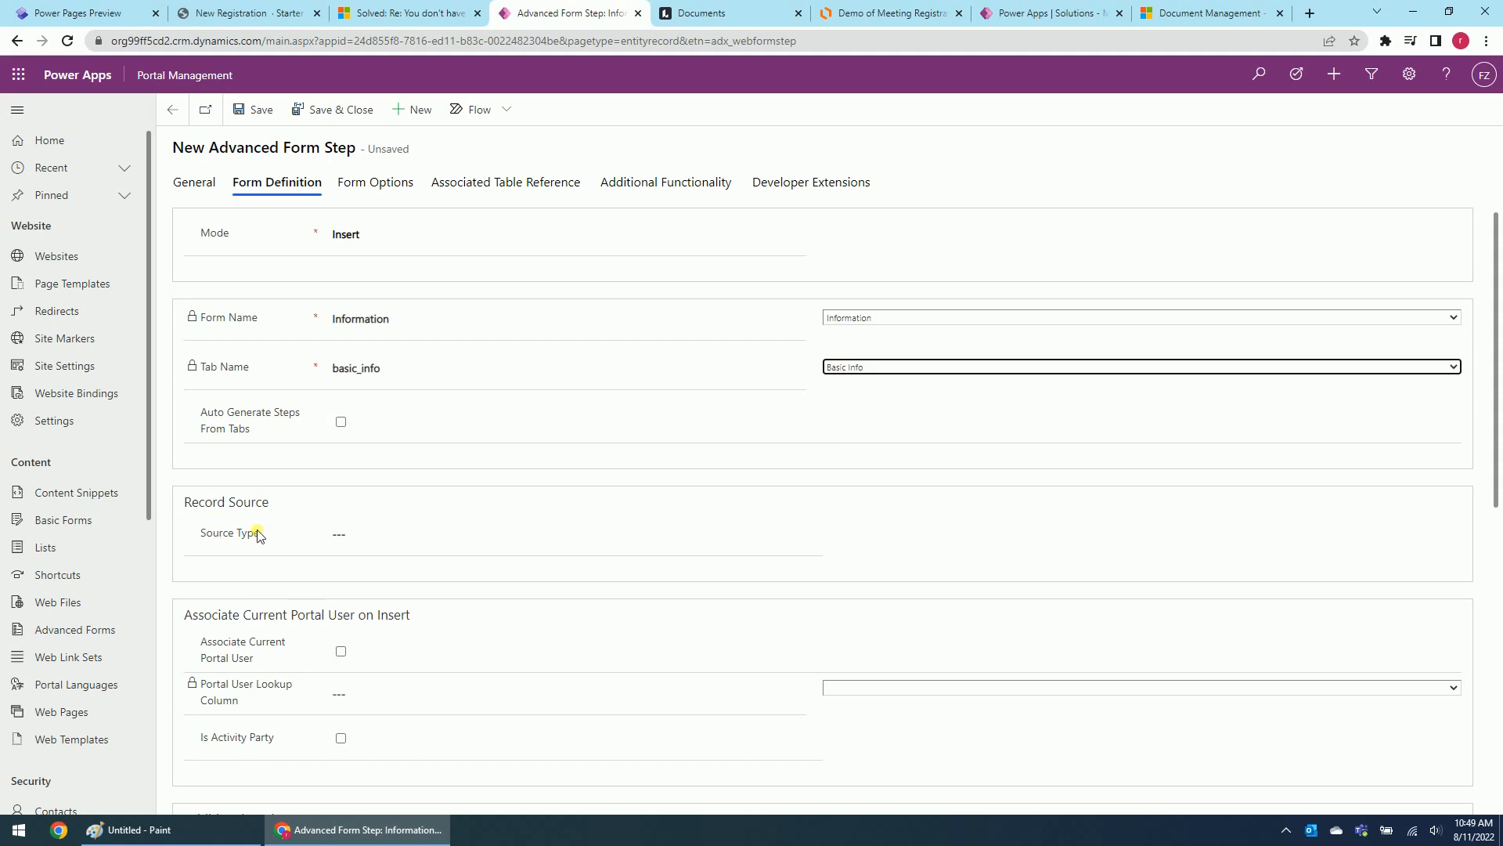
# Set the record source to Current Portal User, associate the portal user through Applicant Name (hst_applicantname), and save and close the step
pyautogui.click(346, 534)
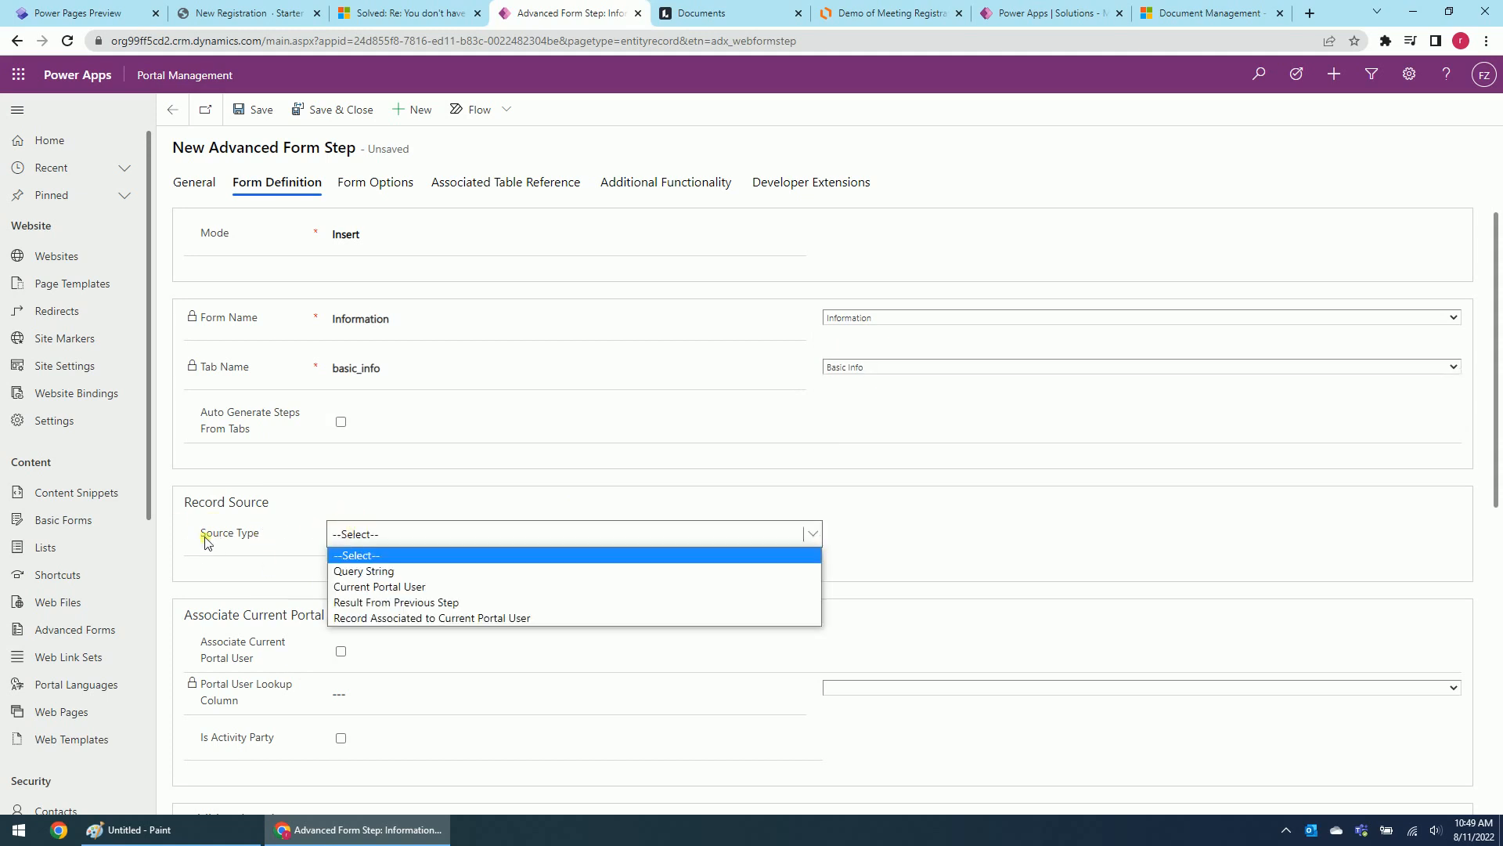
pyautogui.click(372, 587)
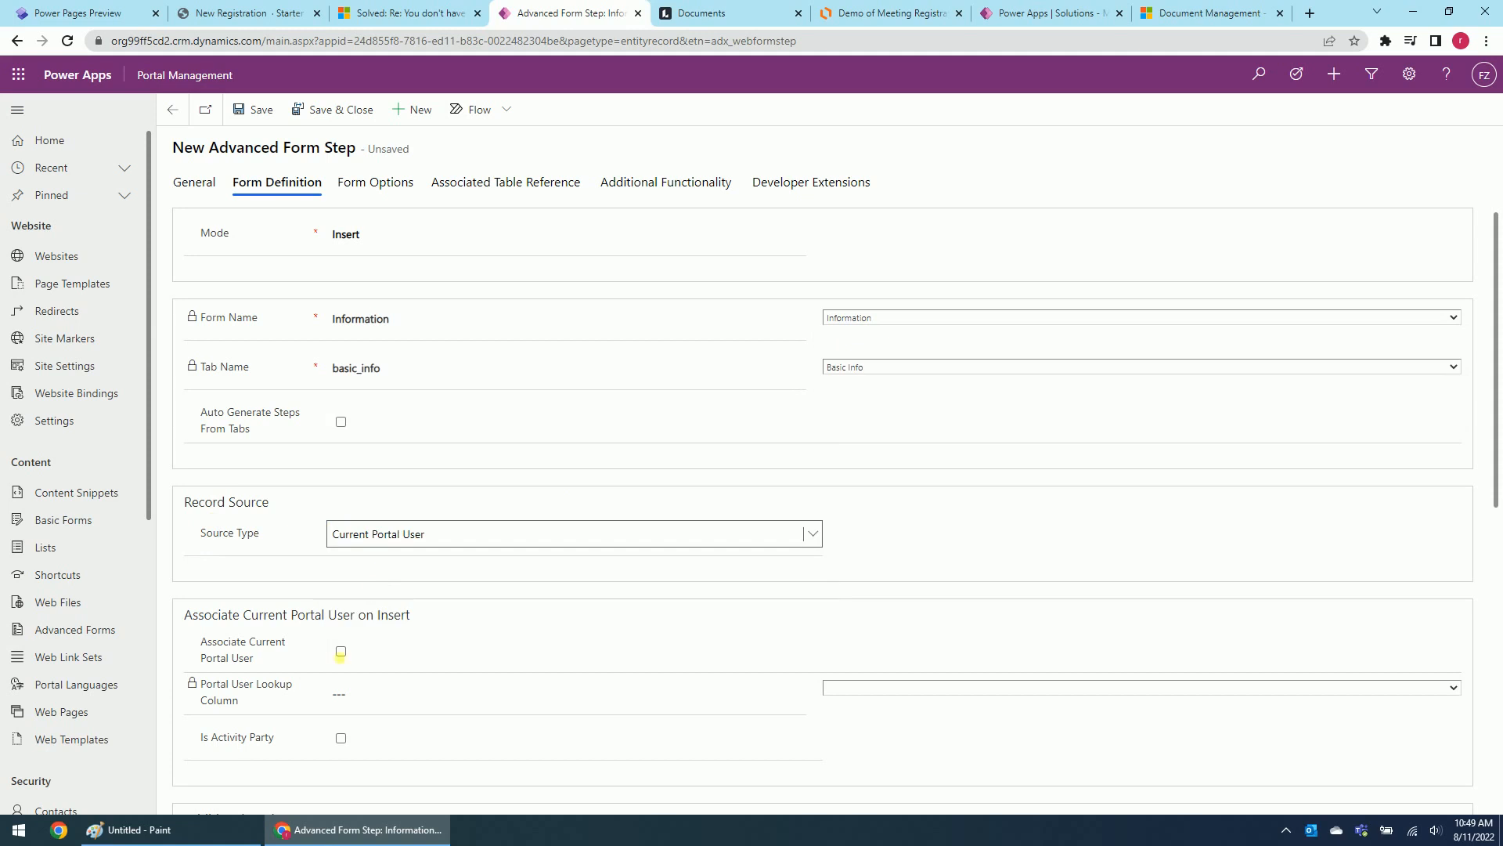
pyautogui.click(341, 652)
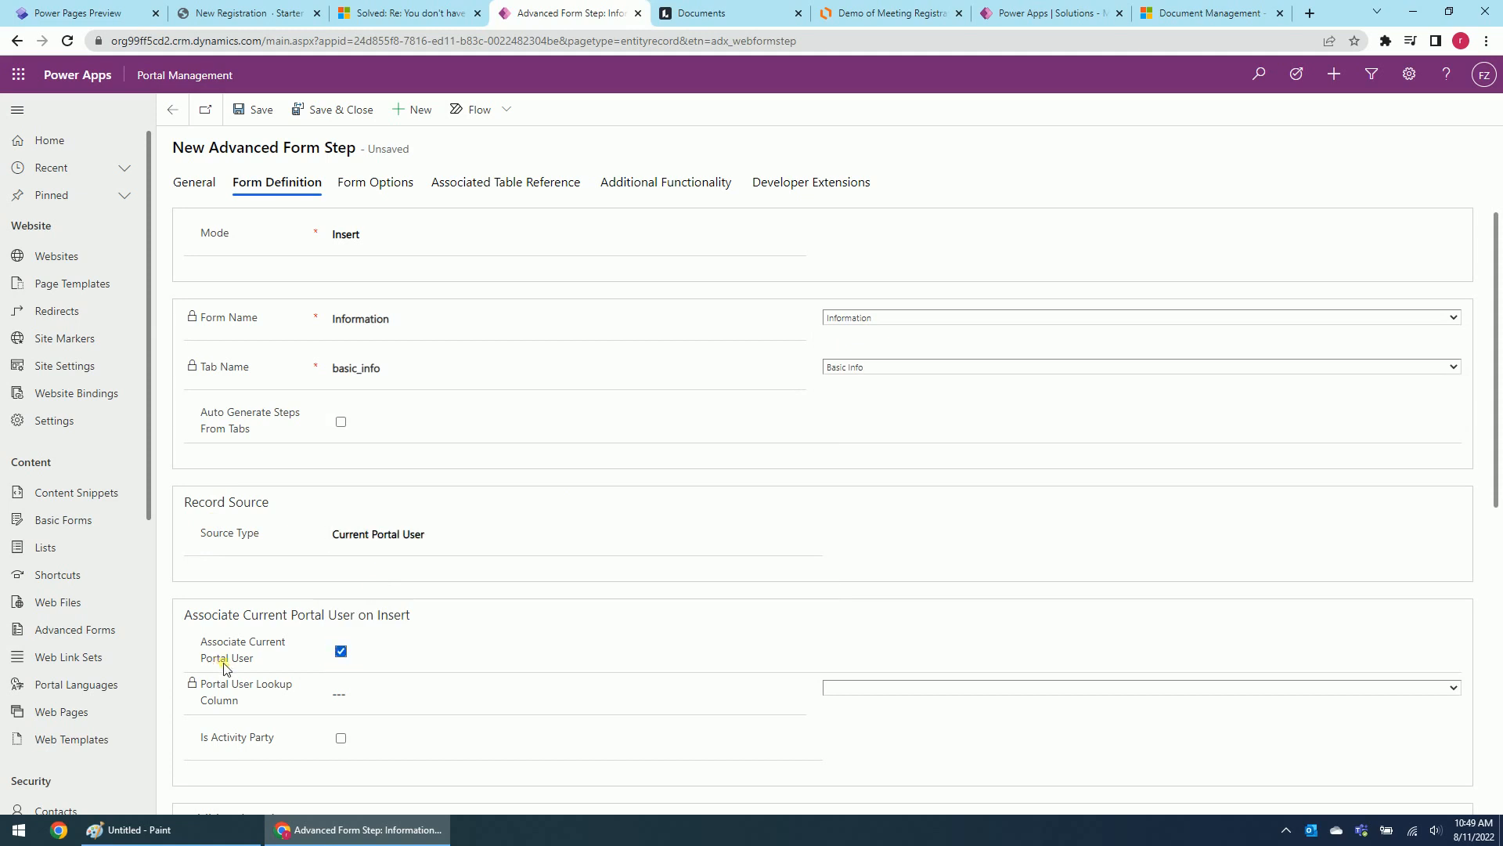
pyautogui.click(853, 689)
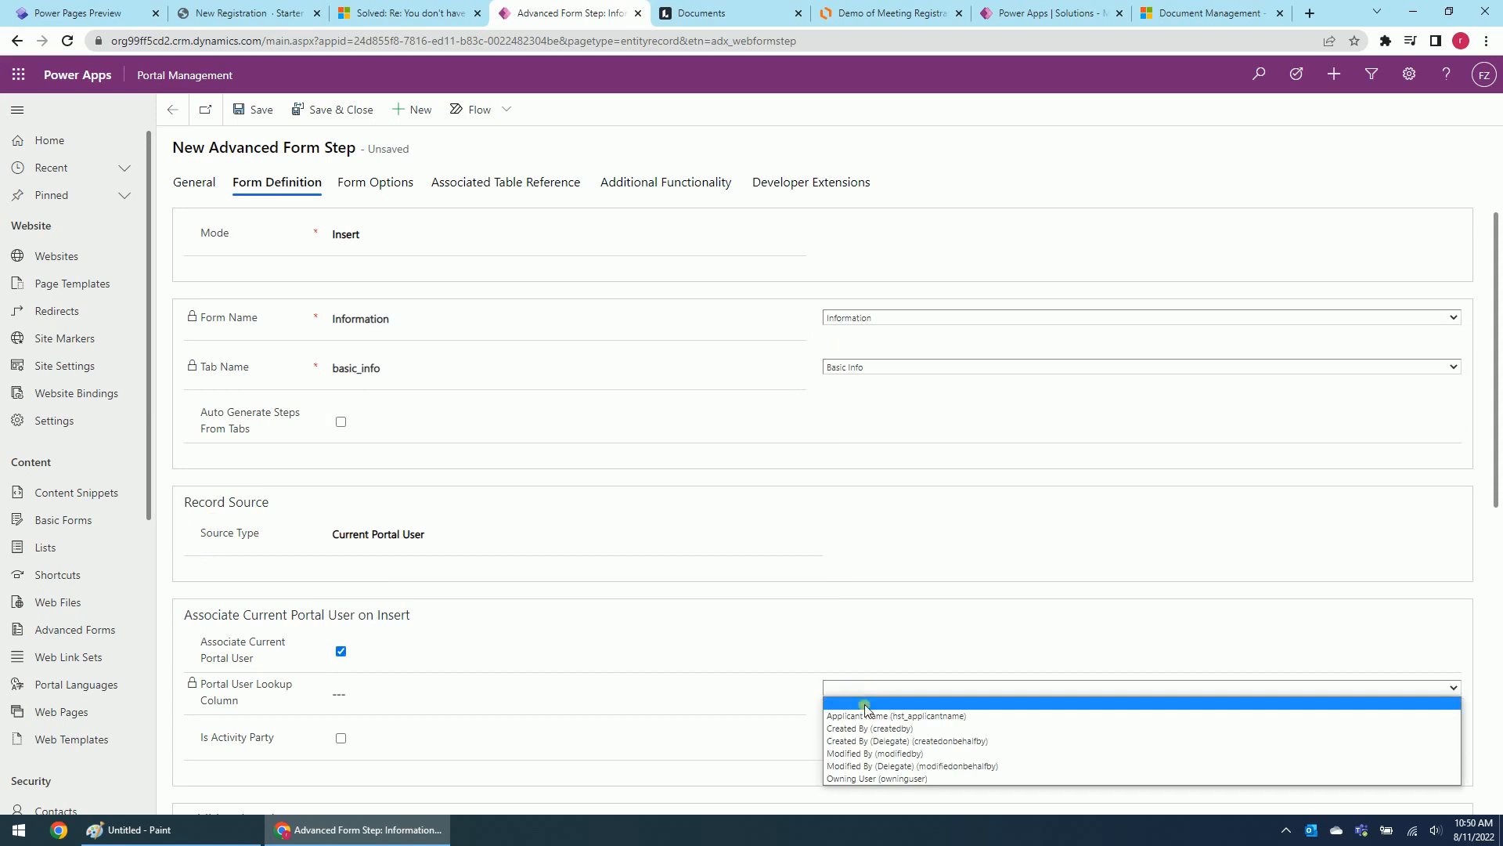
pyautogui.click(861, 715)
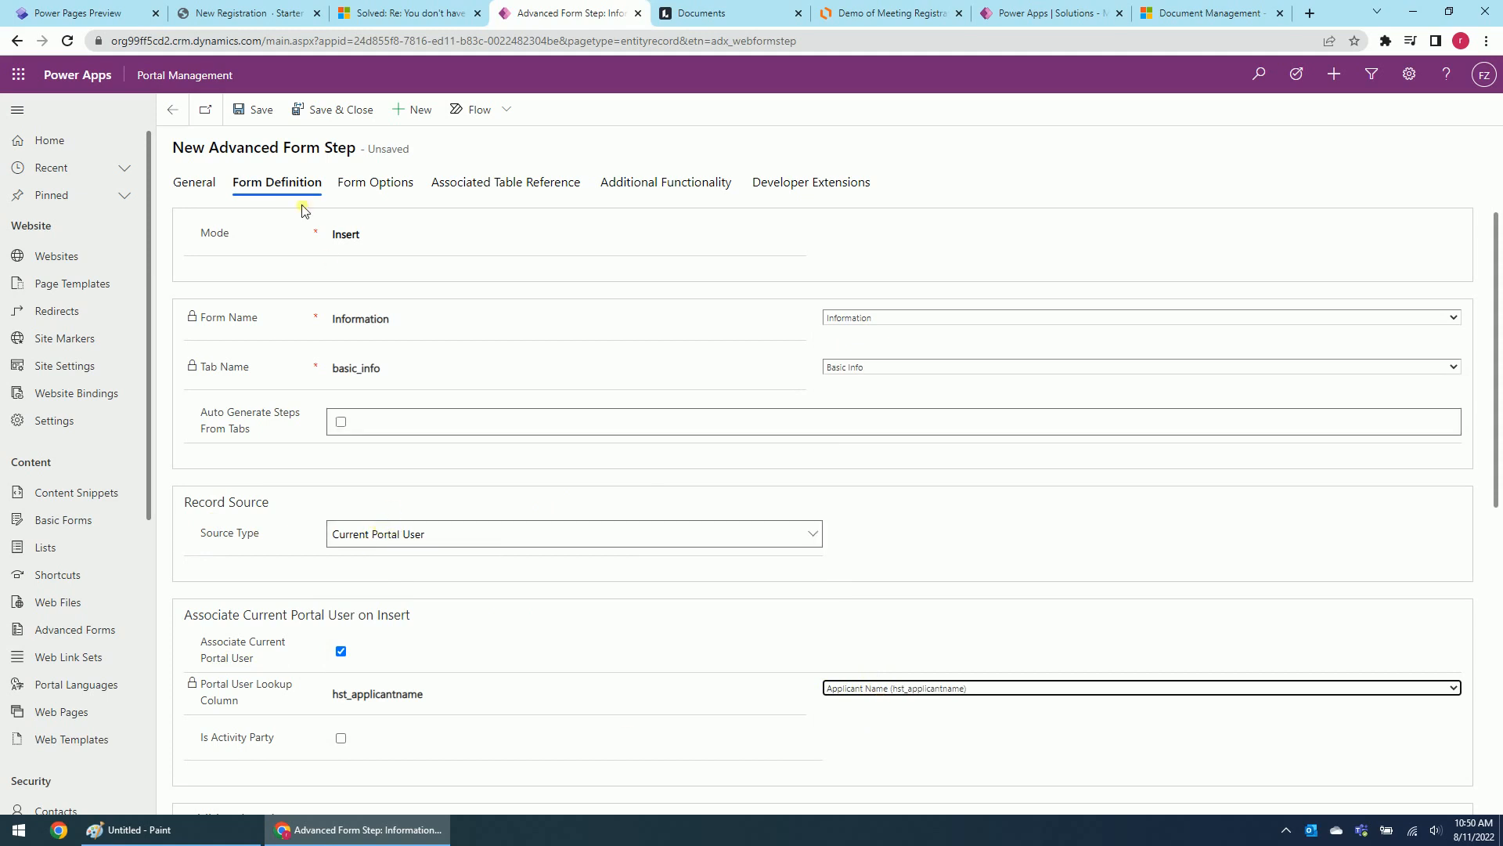
pyautogui.click(342, 115)
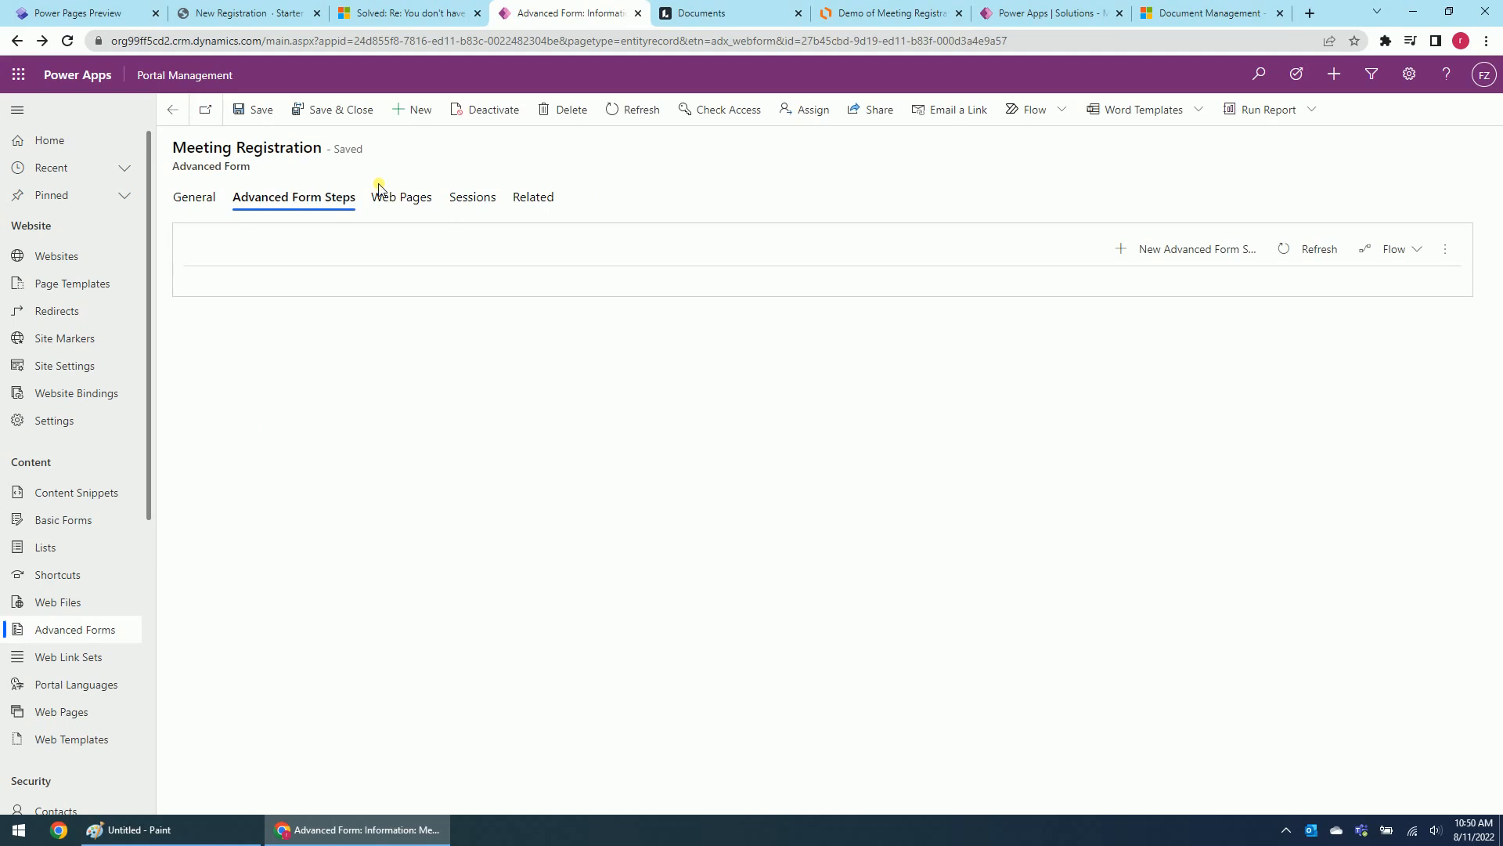
# Add an advanced form step named Step 2 - Condition with type Condition and target table Meeting Registration (hst_meetingregistration)
pyautogui.click(1185, 262)
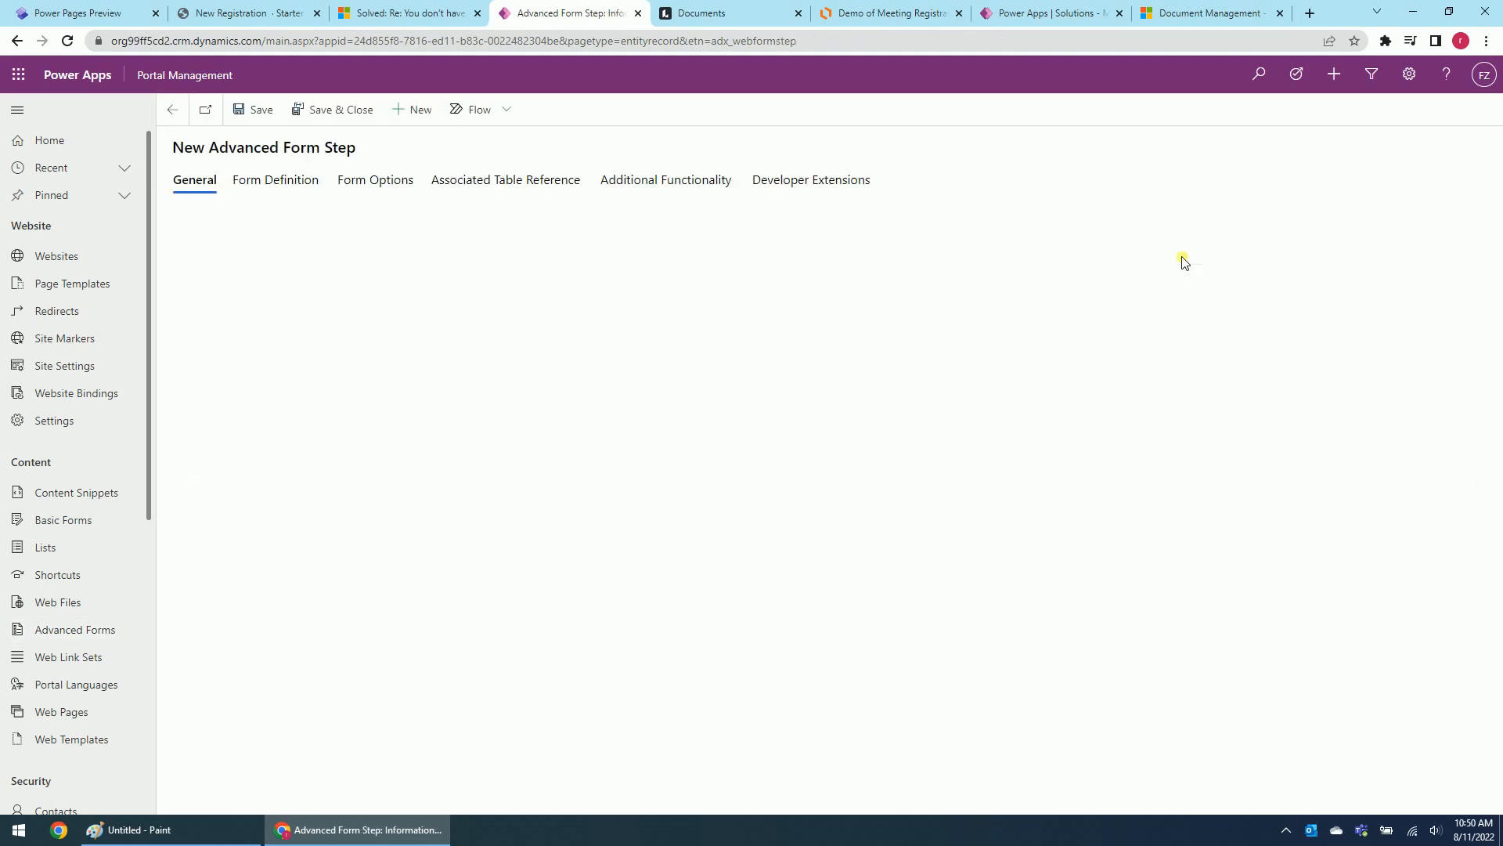
pyautogui.click(346, 227)
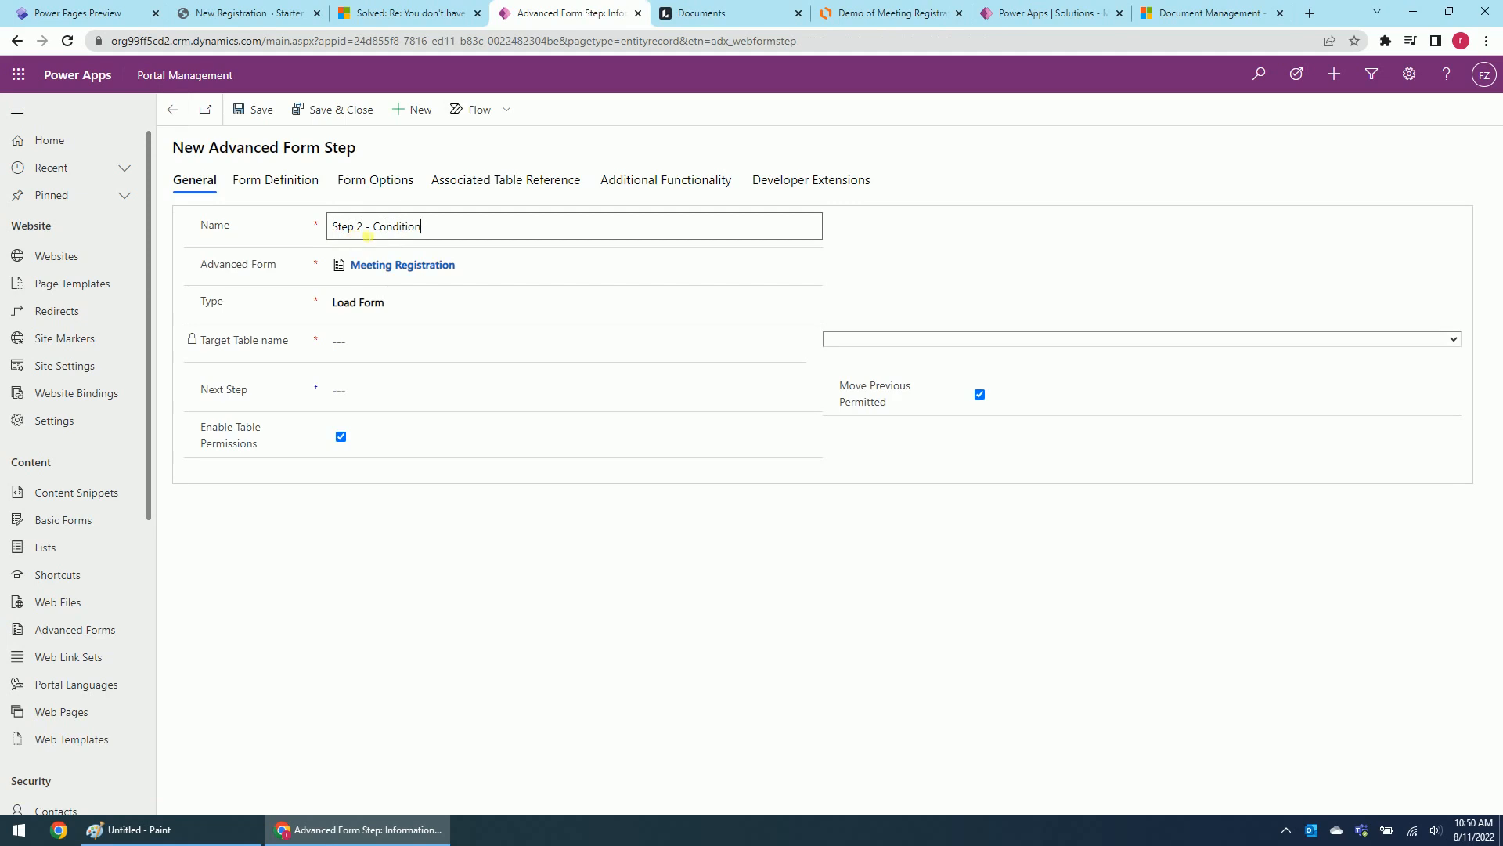
pyautogui.click(459, 305)
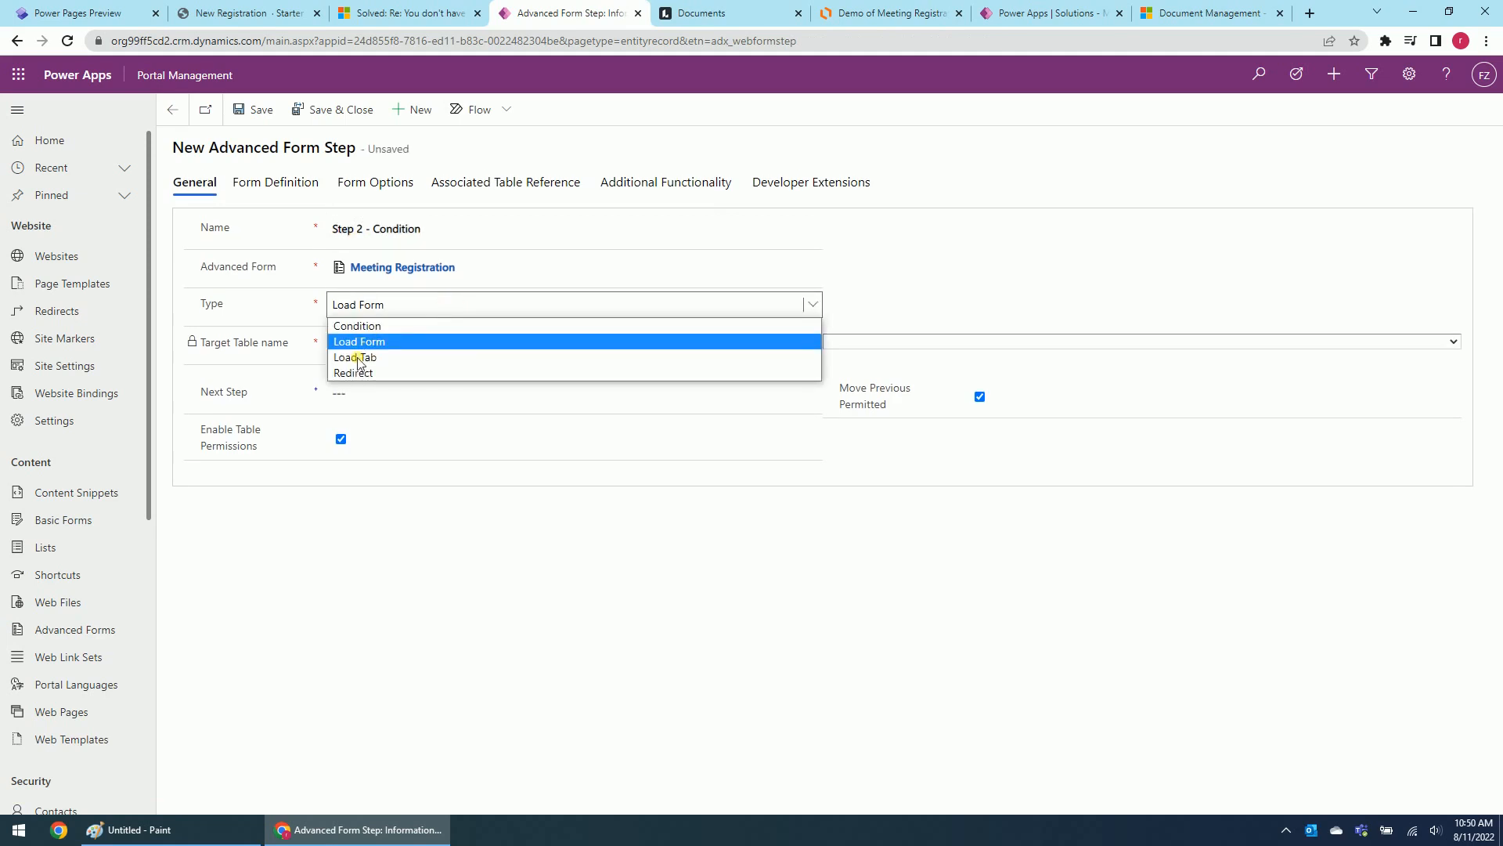
pyautogui.click(358, 327)
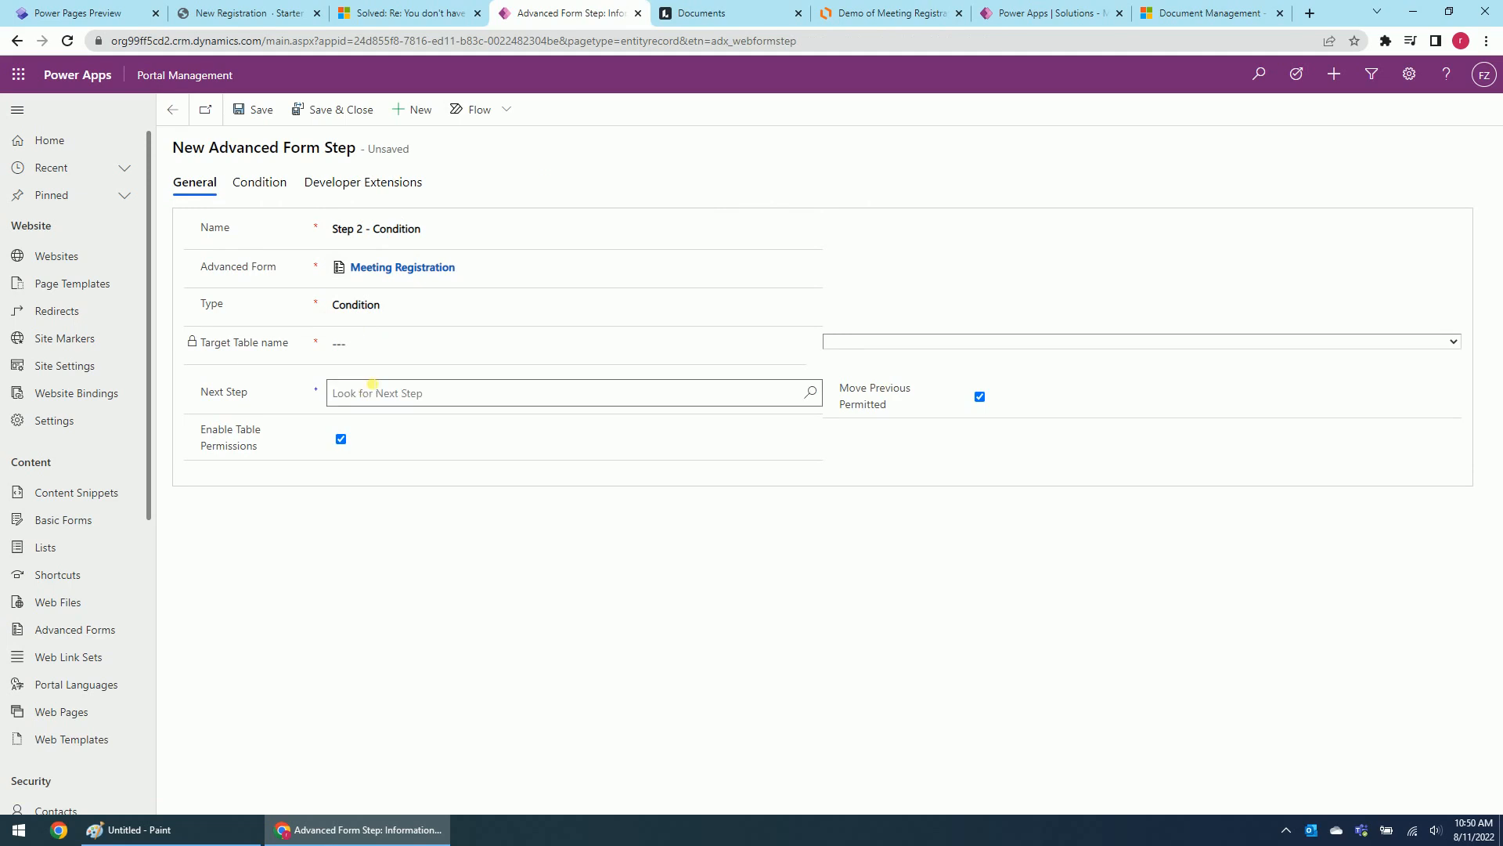
pyautogui.click(837, 344)
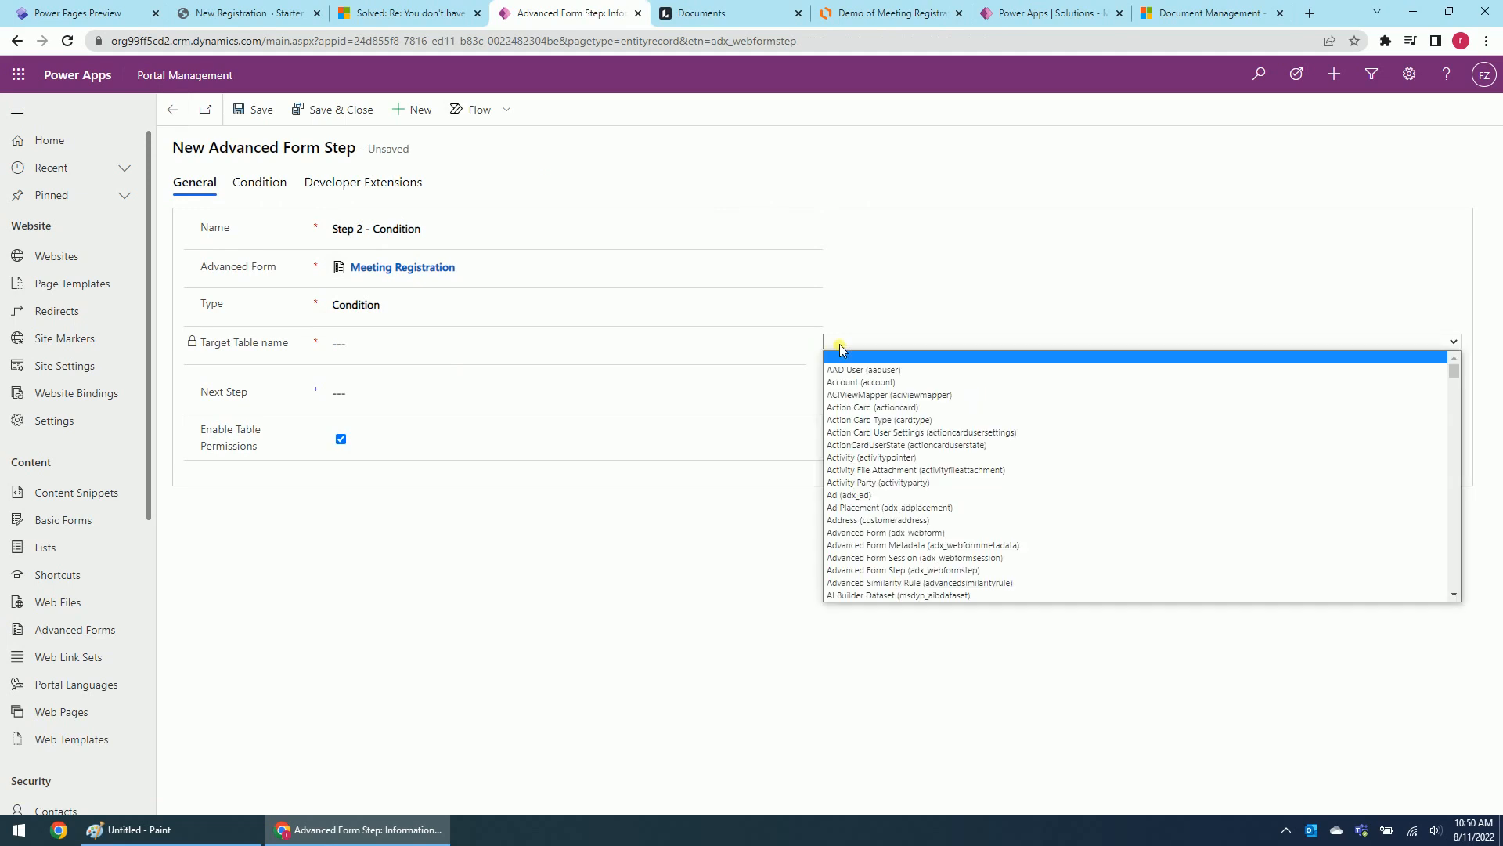
pyautogui.write('meetingregistration)')
pyautogui.press('Return')
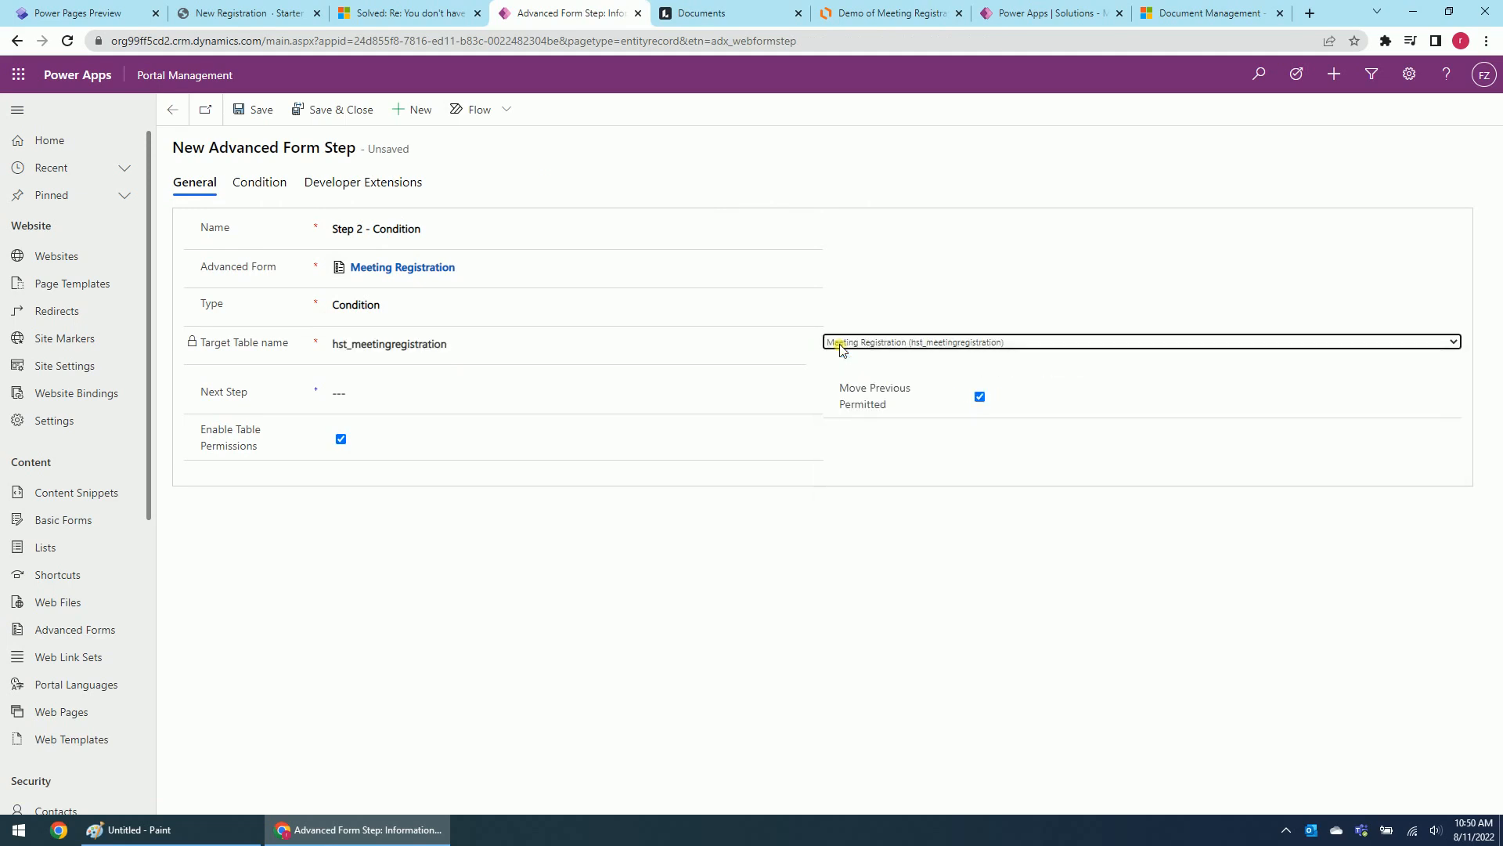
# Begin the step's condition with "hst_meetingmethod =", taking the Meeting Method column's logical name from its advanced options in Power Apps
pyautogui.click(255, 182)
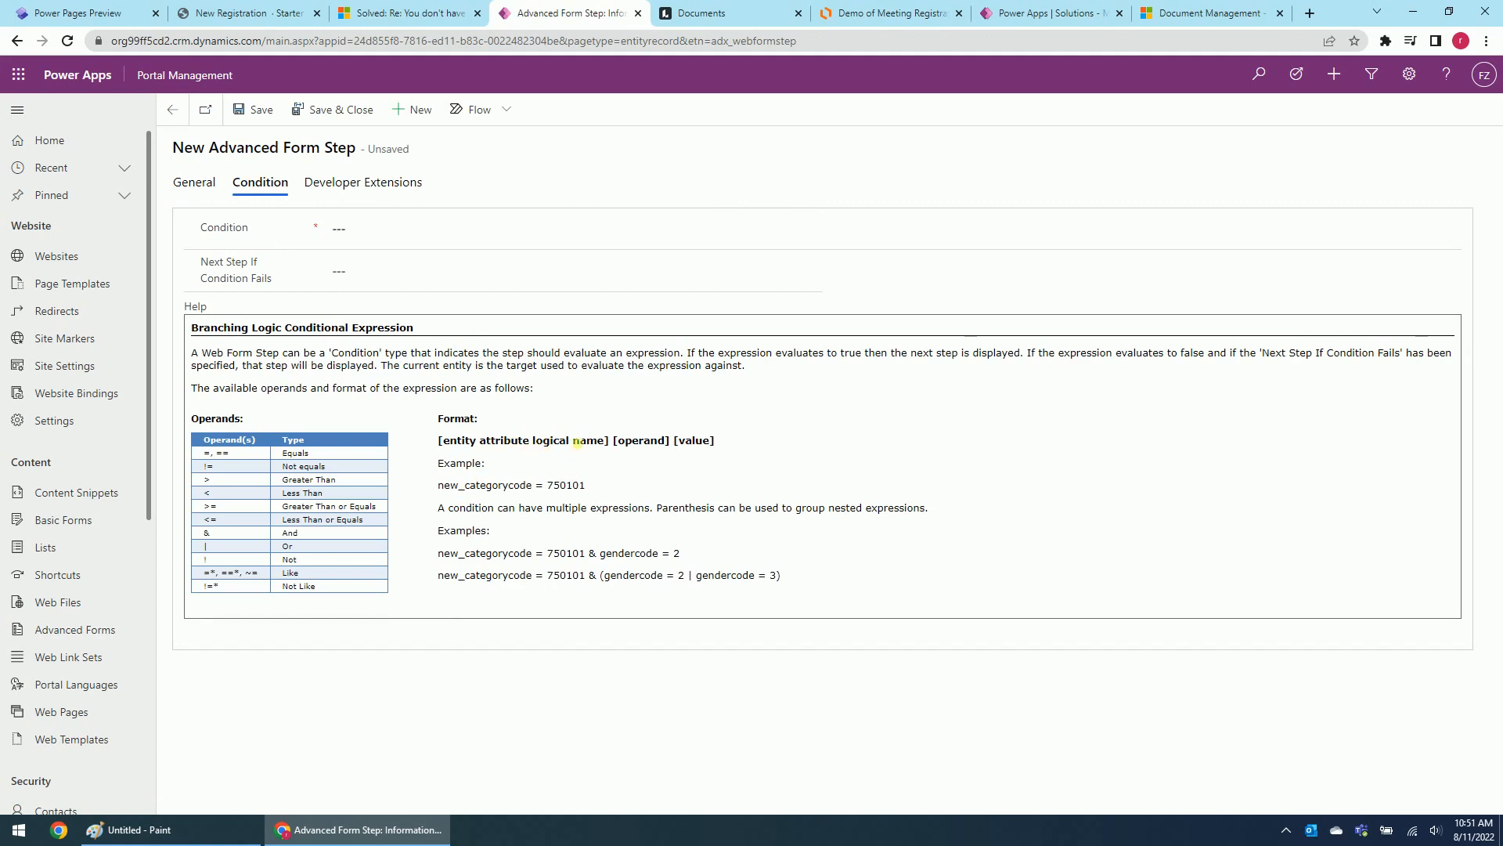
pyautogui.click(908, 9)
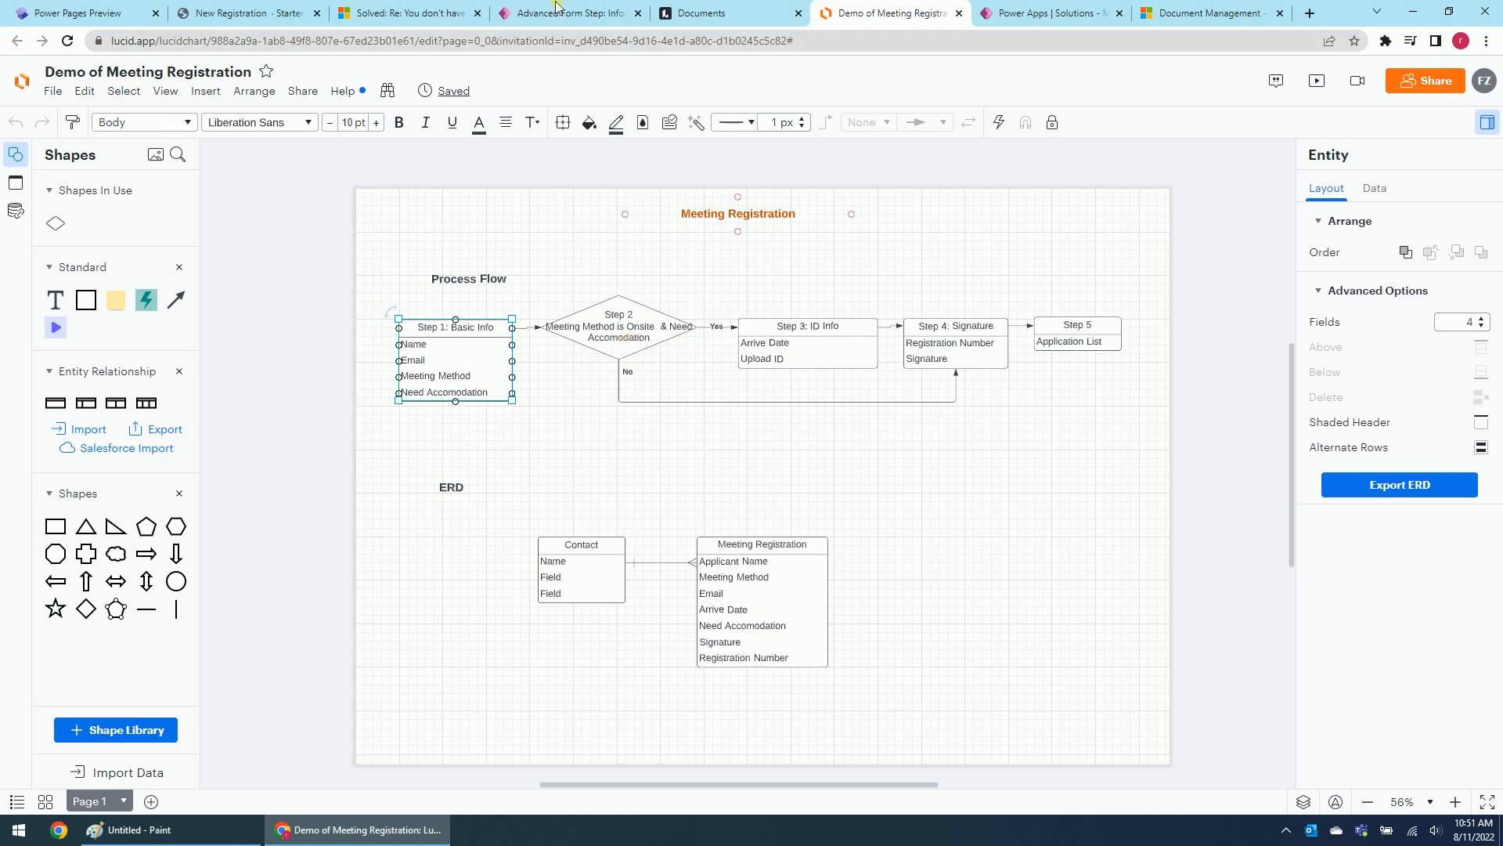
pyautogui.click(1083, 11)
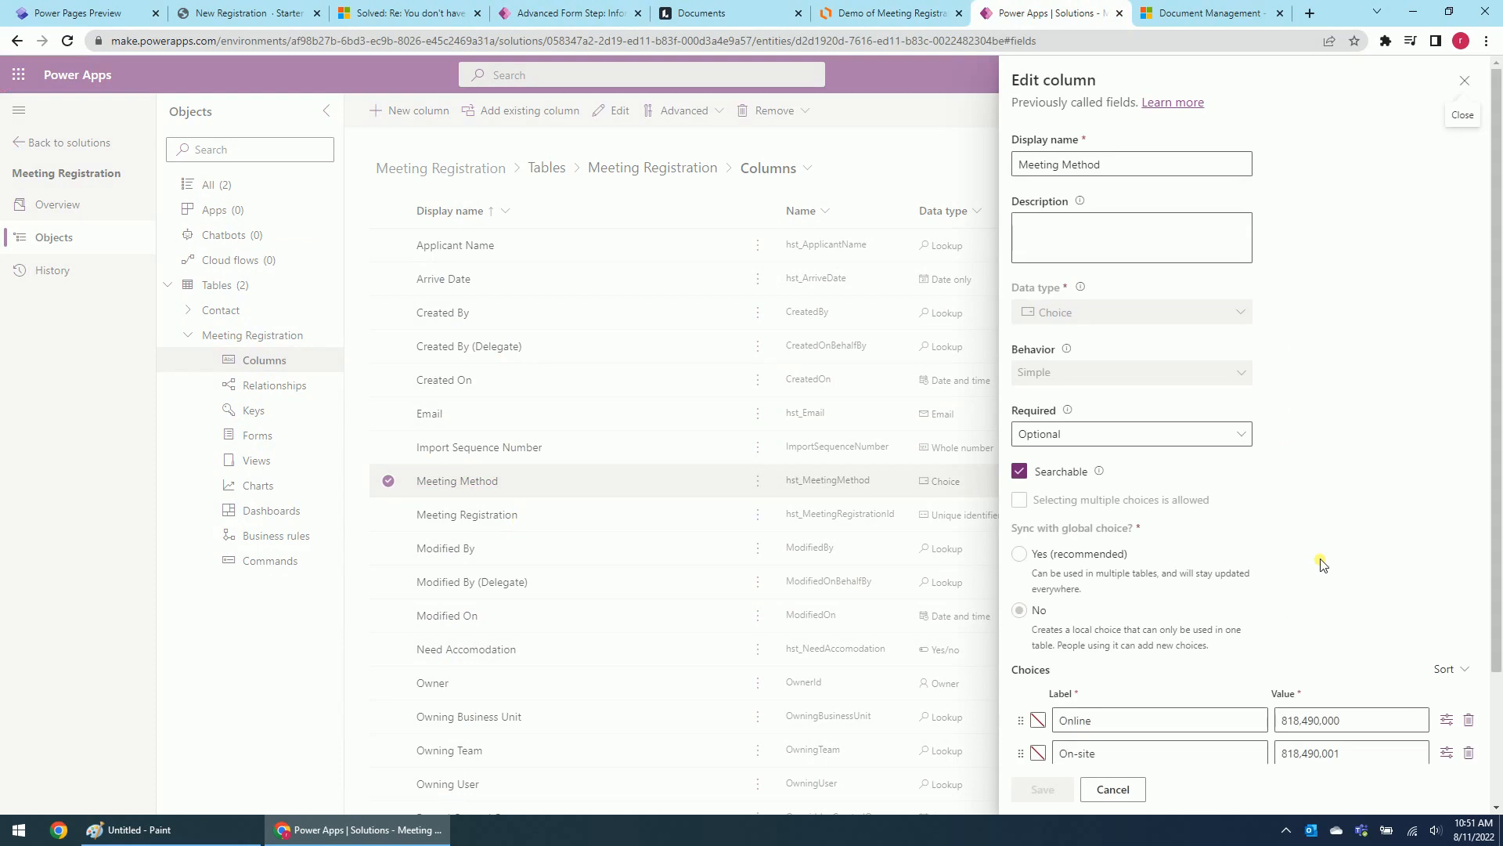
pyautogui.scroll(-3, 1321, 565)
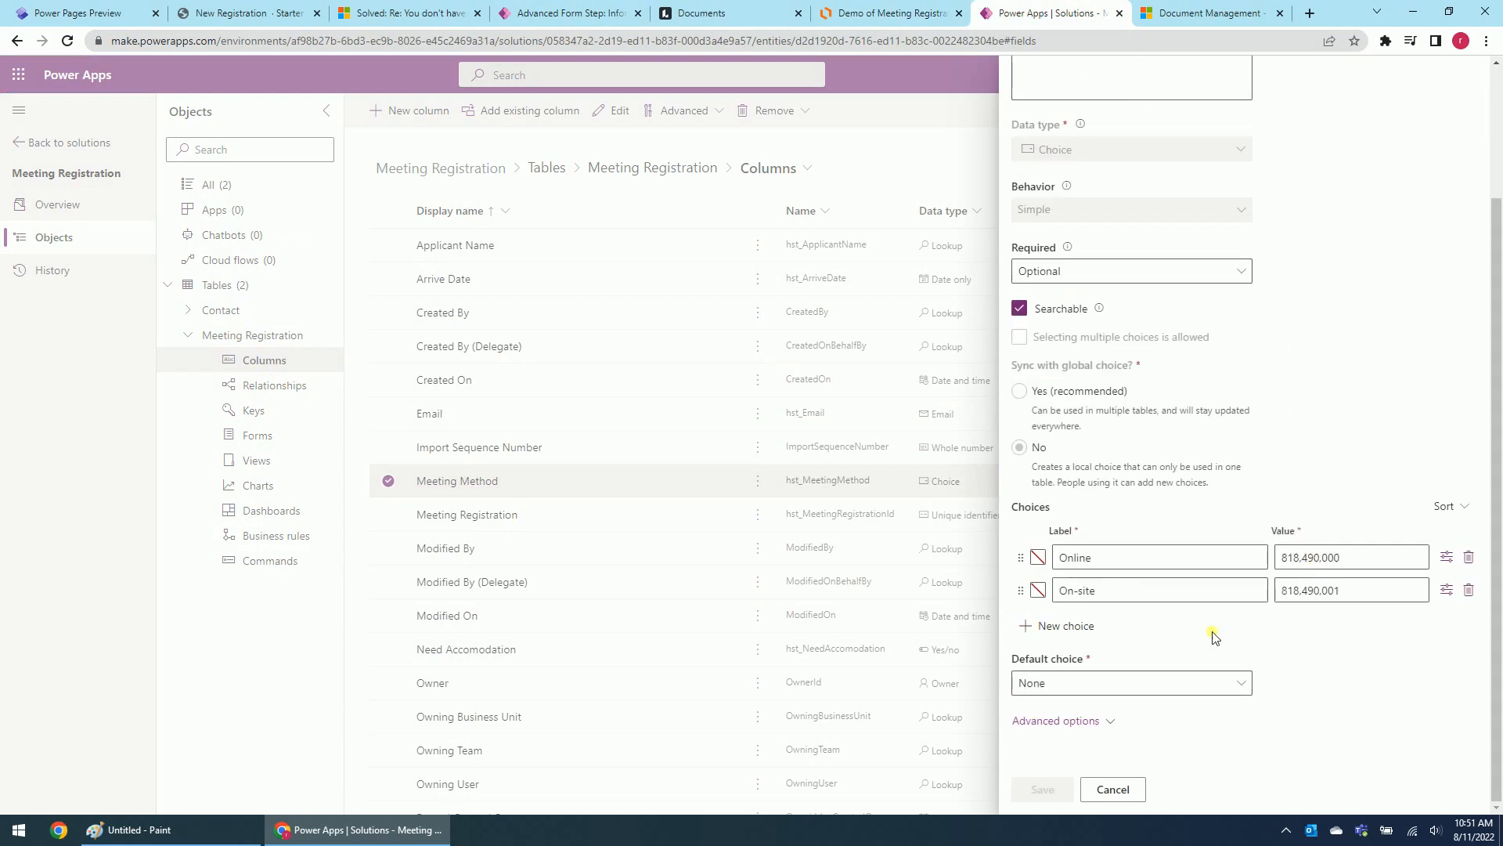
pyautogui.click(1089, 720)
pyautogui.scroll(-3, 1121, 675)
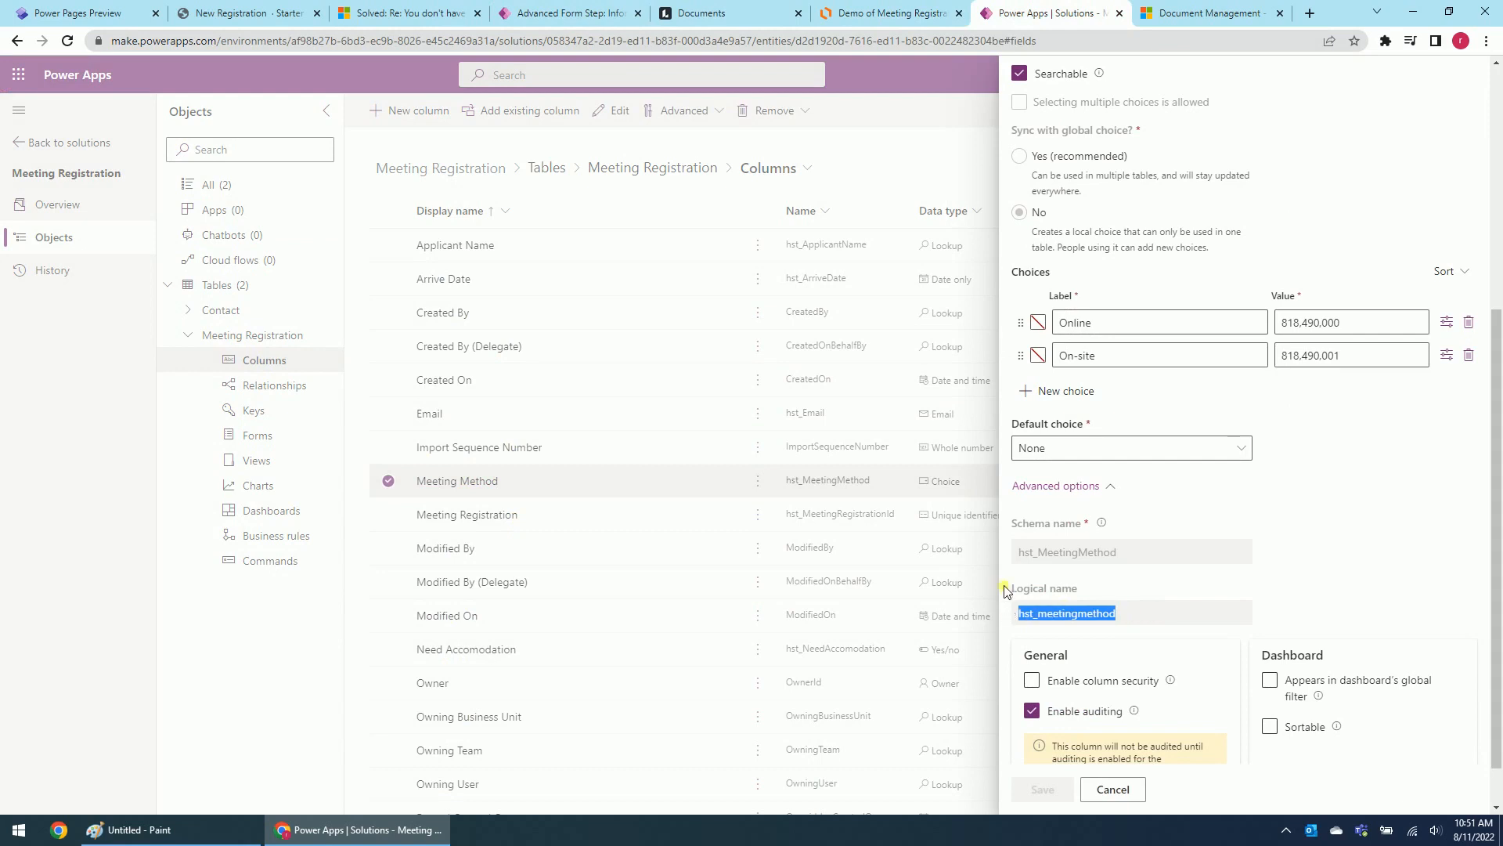
pyautogui.click(559, 9)
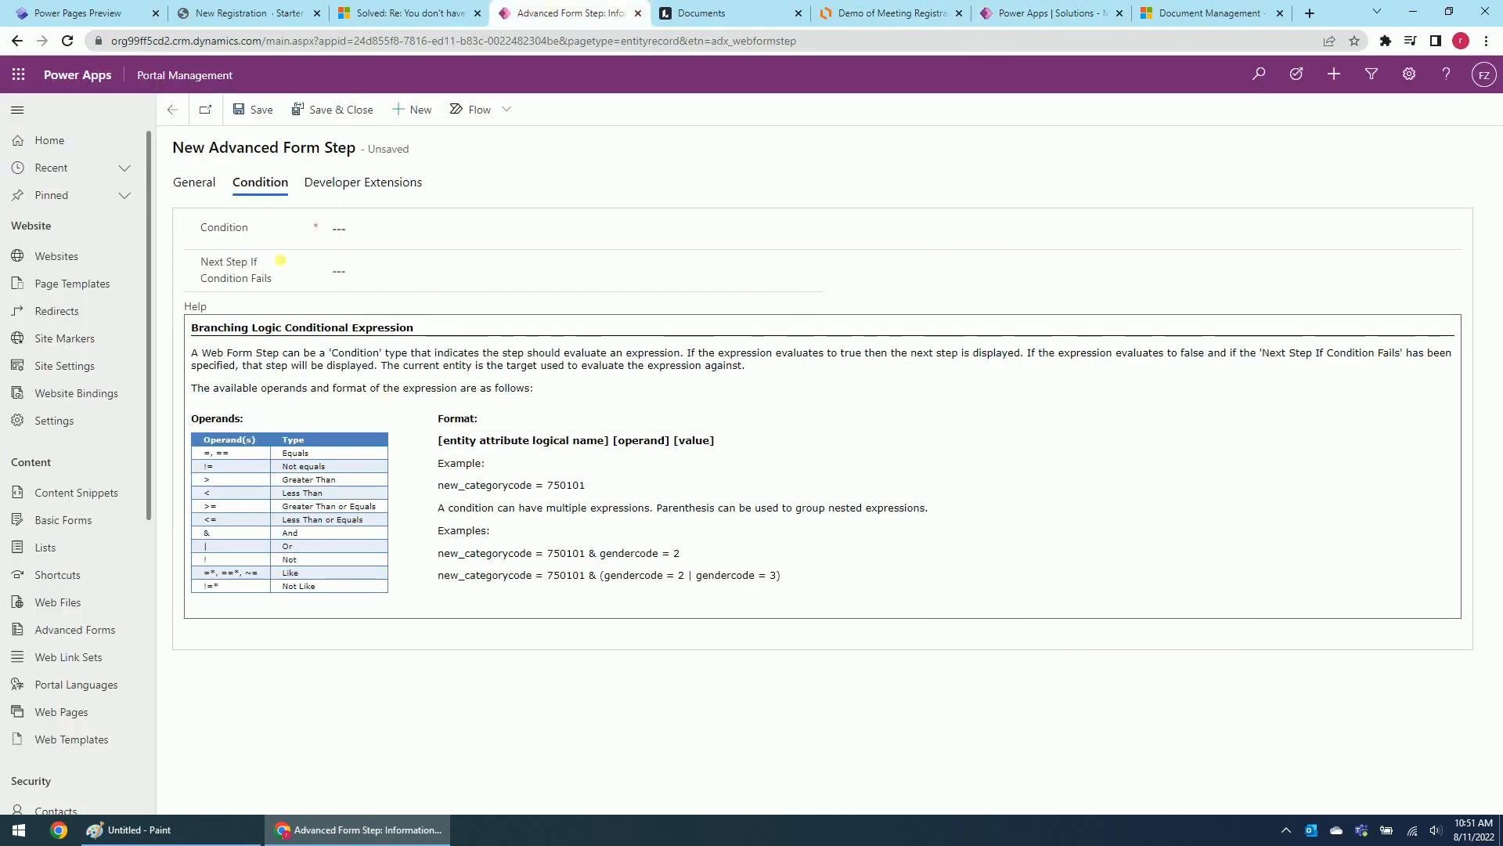
pyautogui.click(370, 233)
pyautogui.write('hst_meetingmethod')
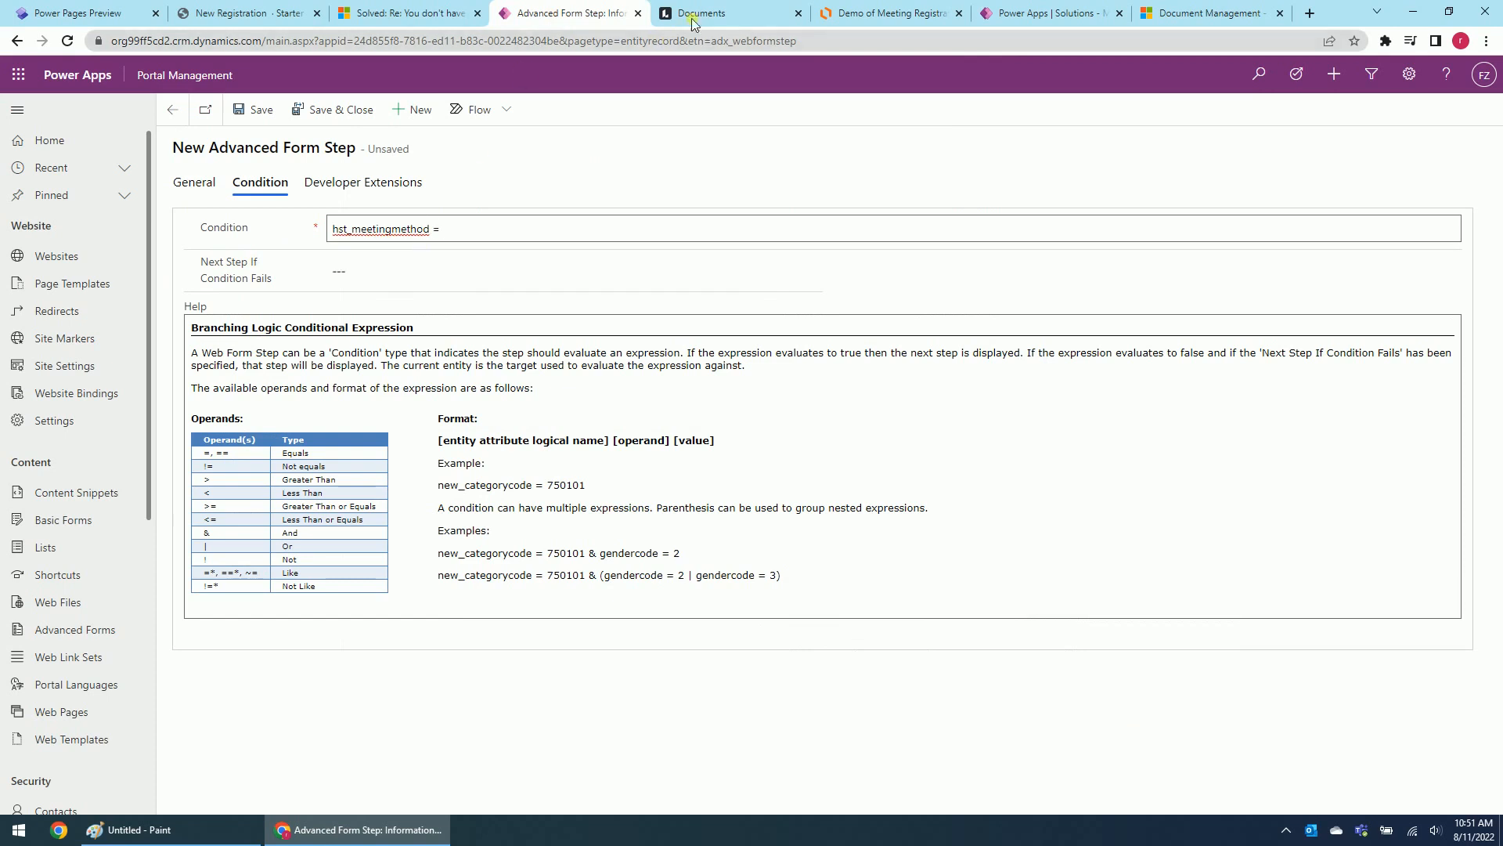
# Extend the condition with the On-site choice's value from the Meeting Method column, 818490001, followed by the & operand
pyautogui.click(1032, 13)
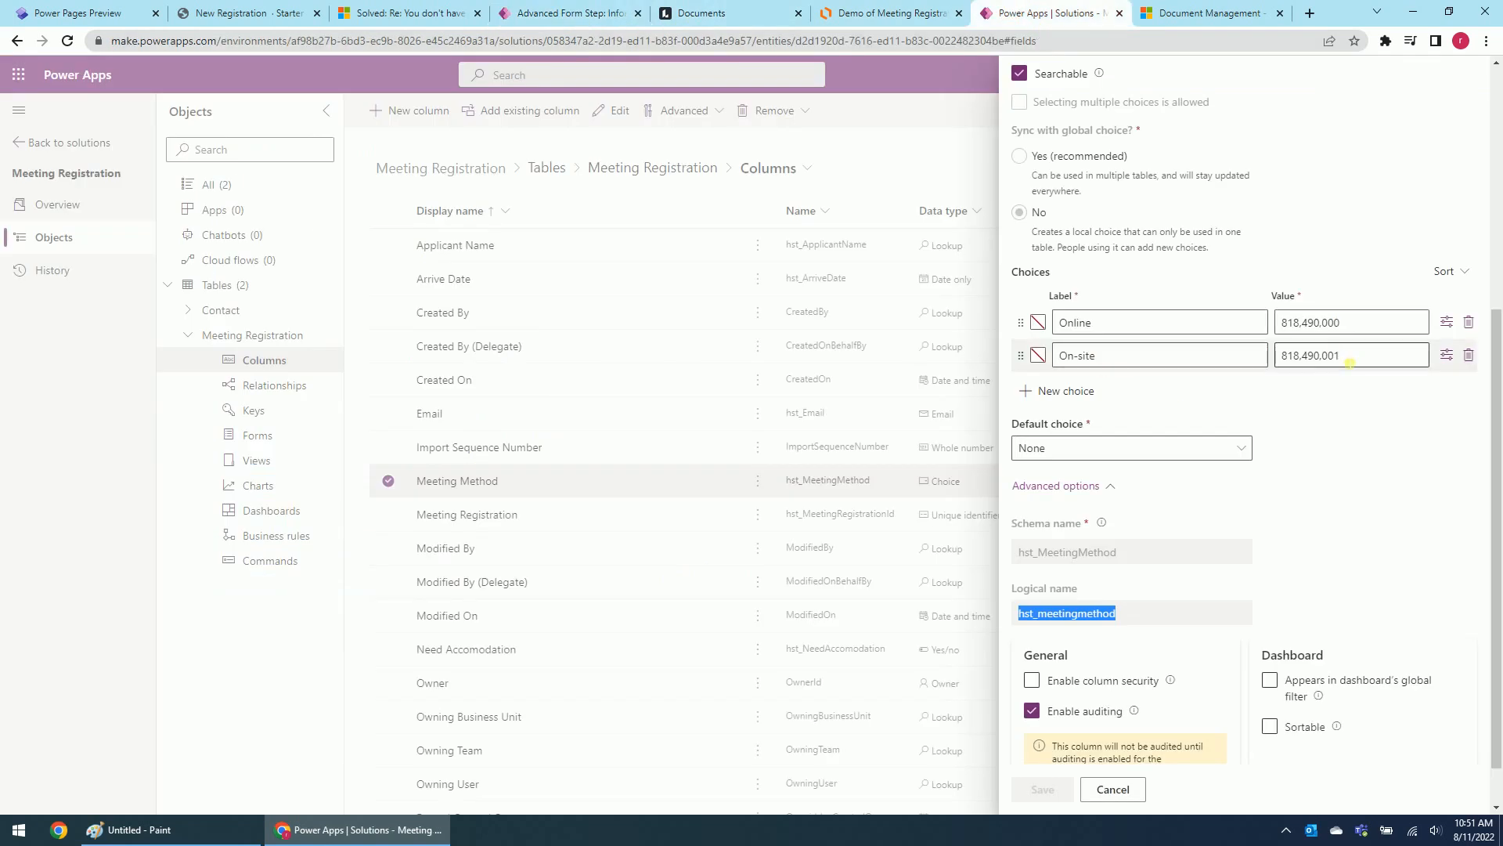
pyautogui.click(1352, 362)
pyautogui.doubleClick(1352, 362)
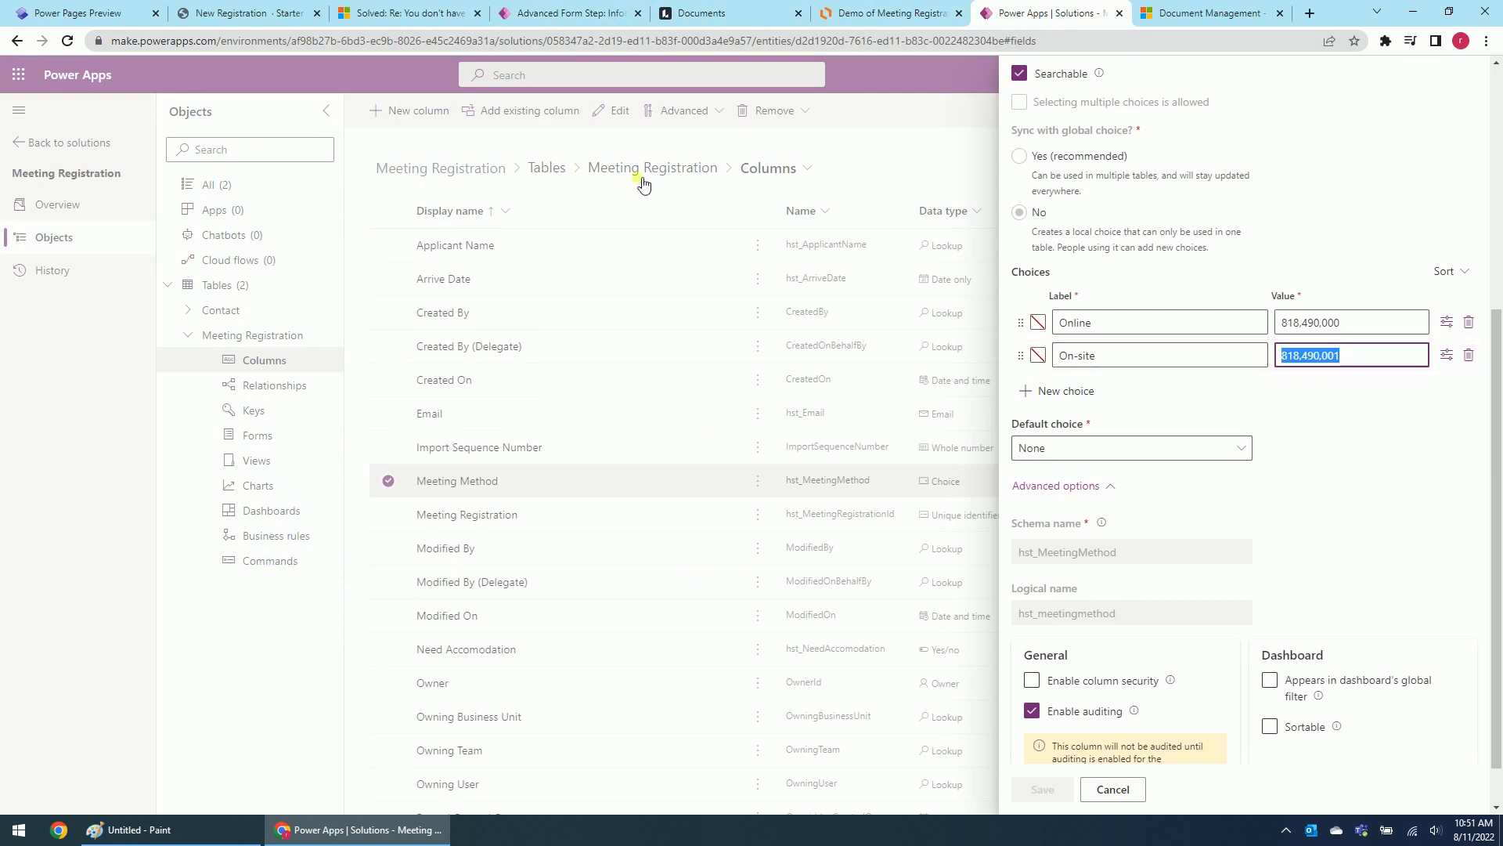
pyautogui.click(582, 14)
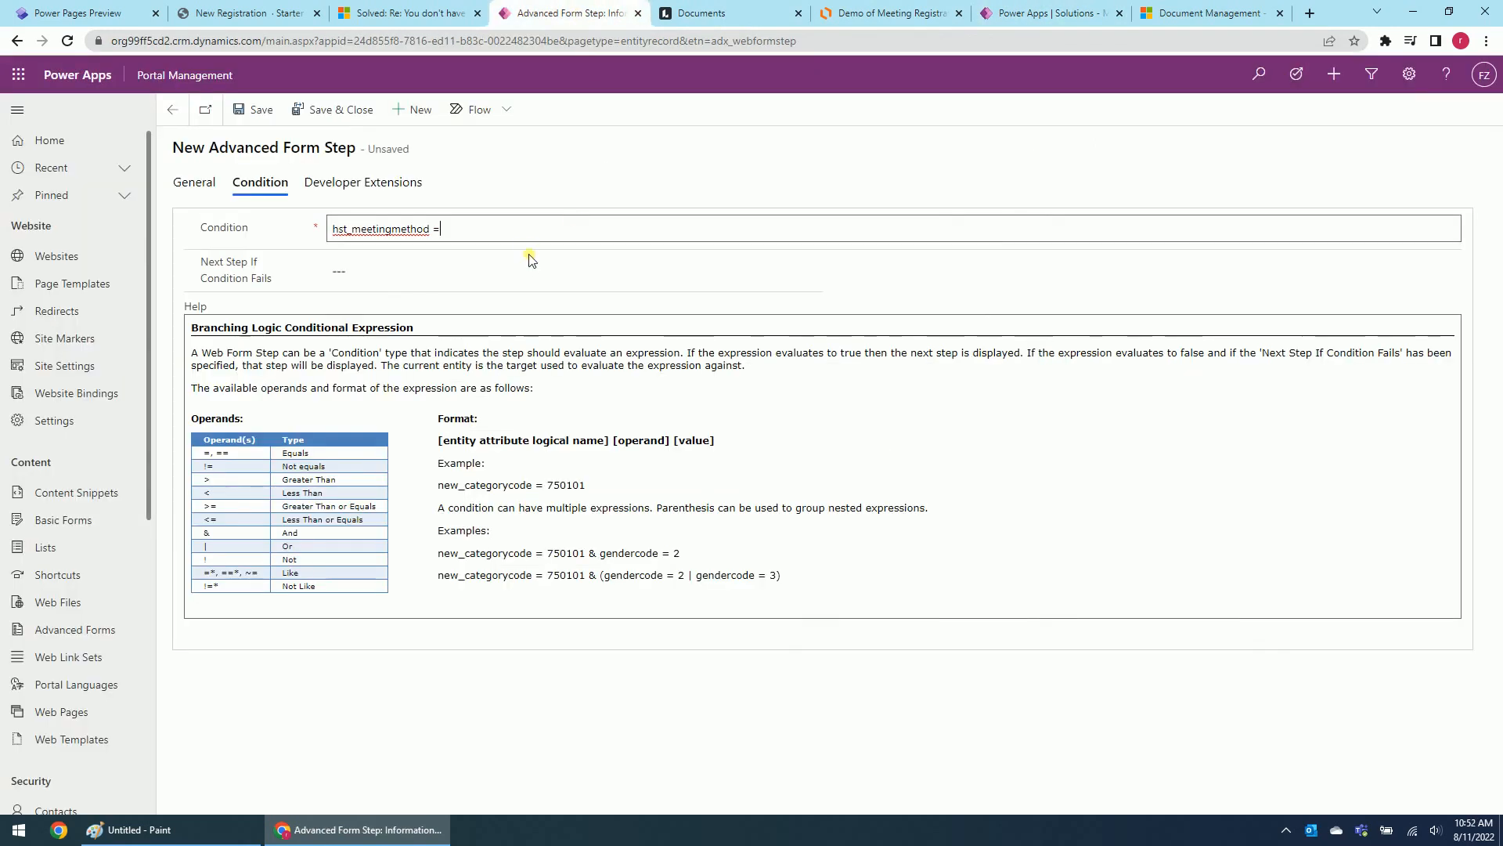
pyautogui.write('818490001')
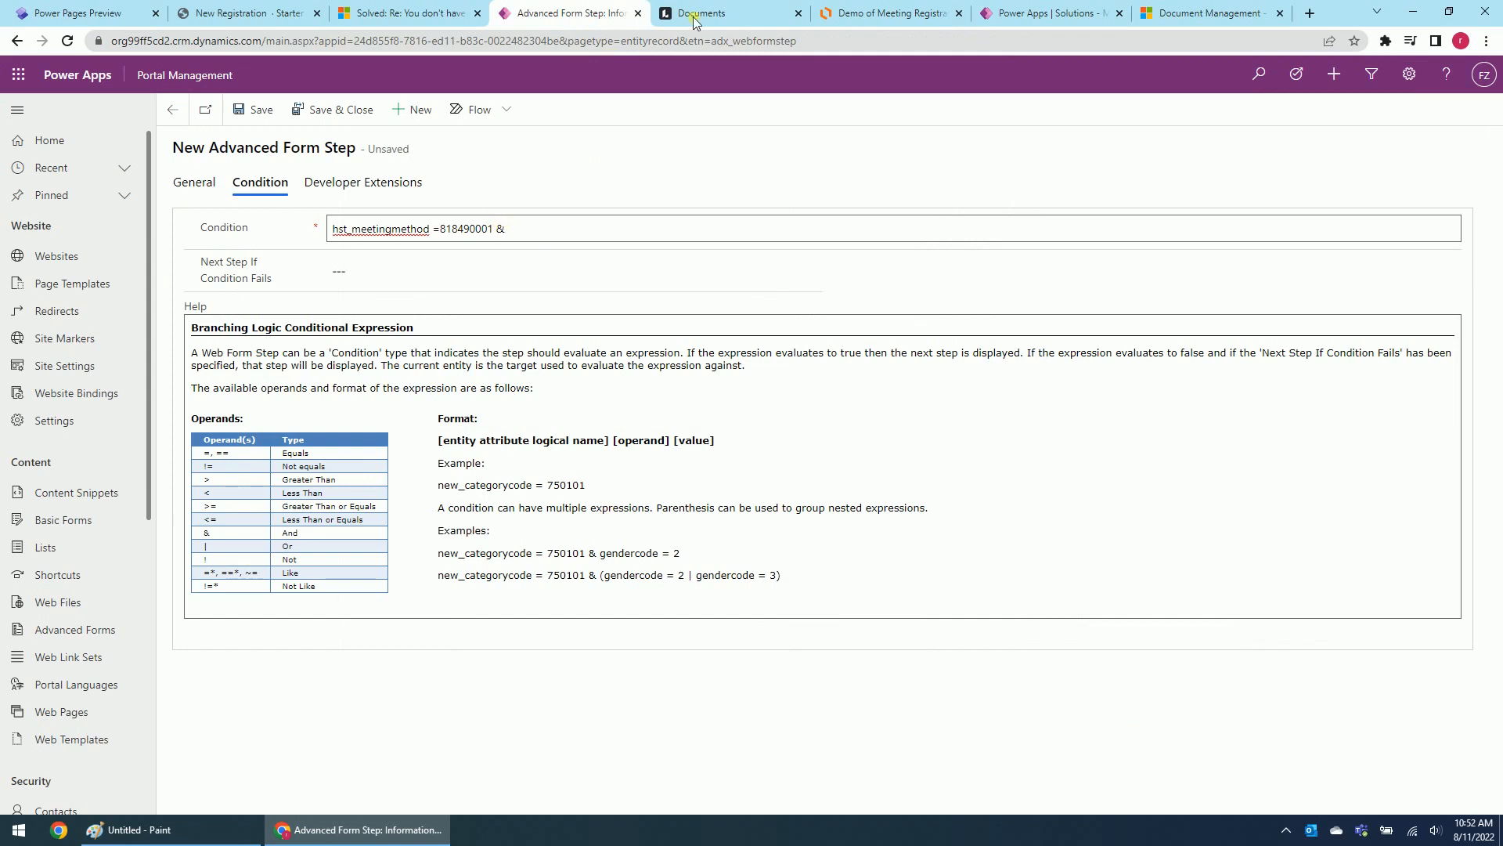
# In the Power Apps solution, close the Meeting Method column and copy the Need Accomodation column's logical name, hst_needaccomodation
pyautogui.click(1046, 13)
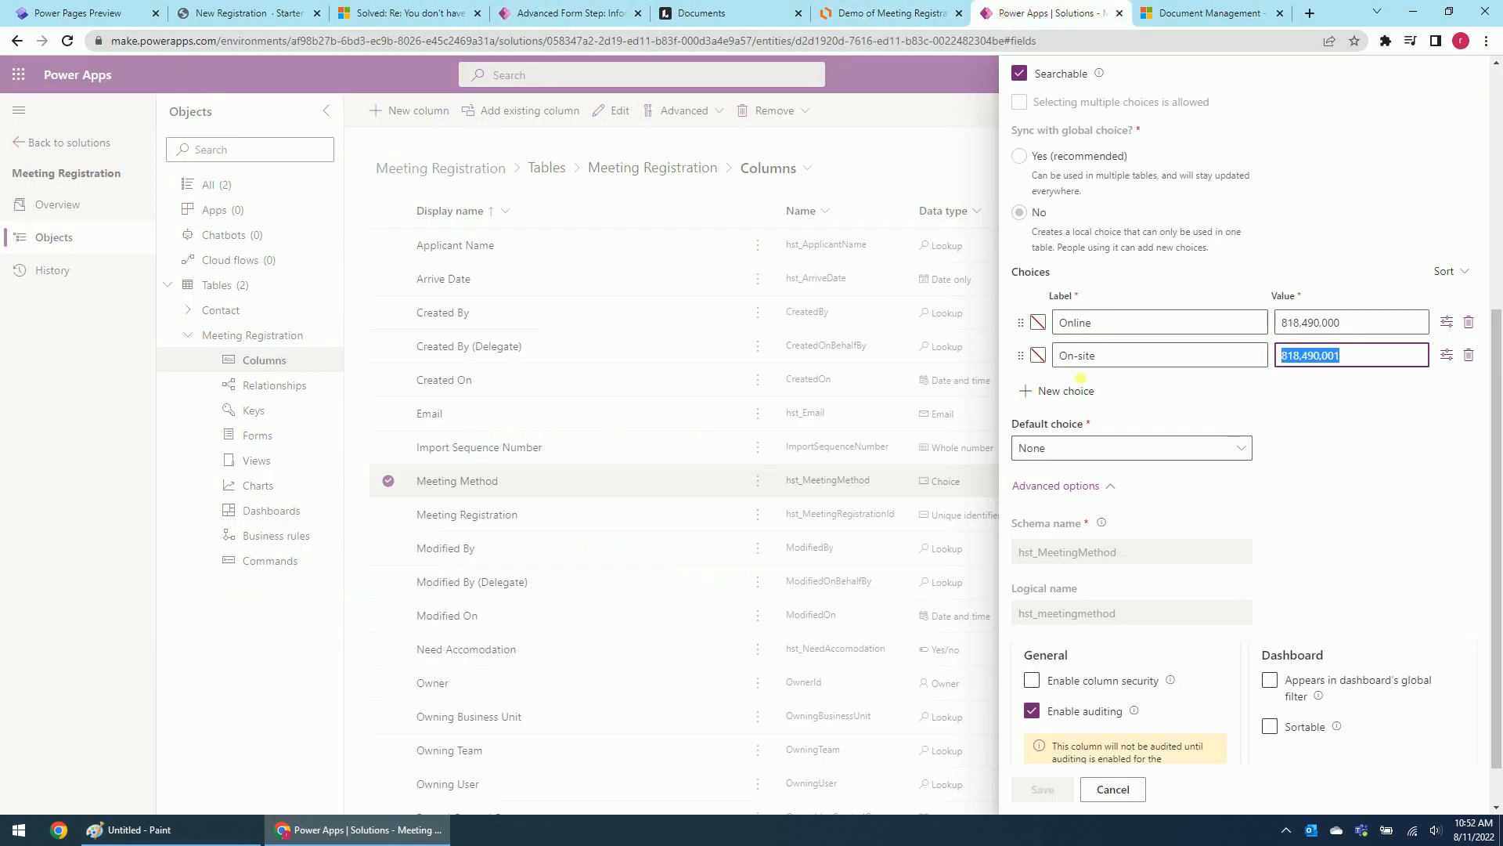
pyautogui.click(1115, 788)
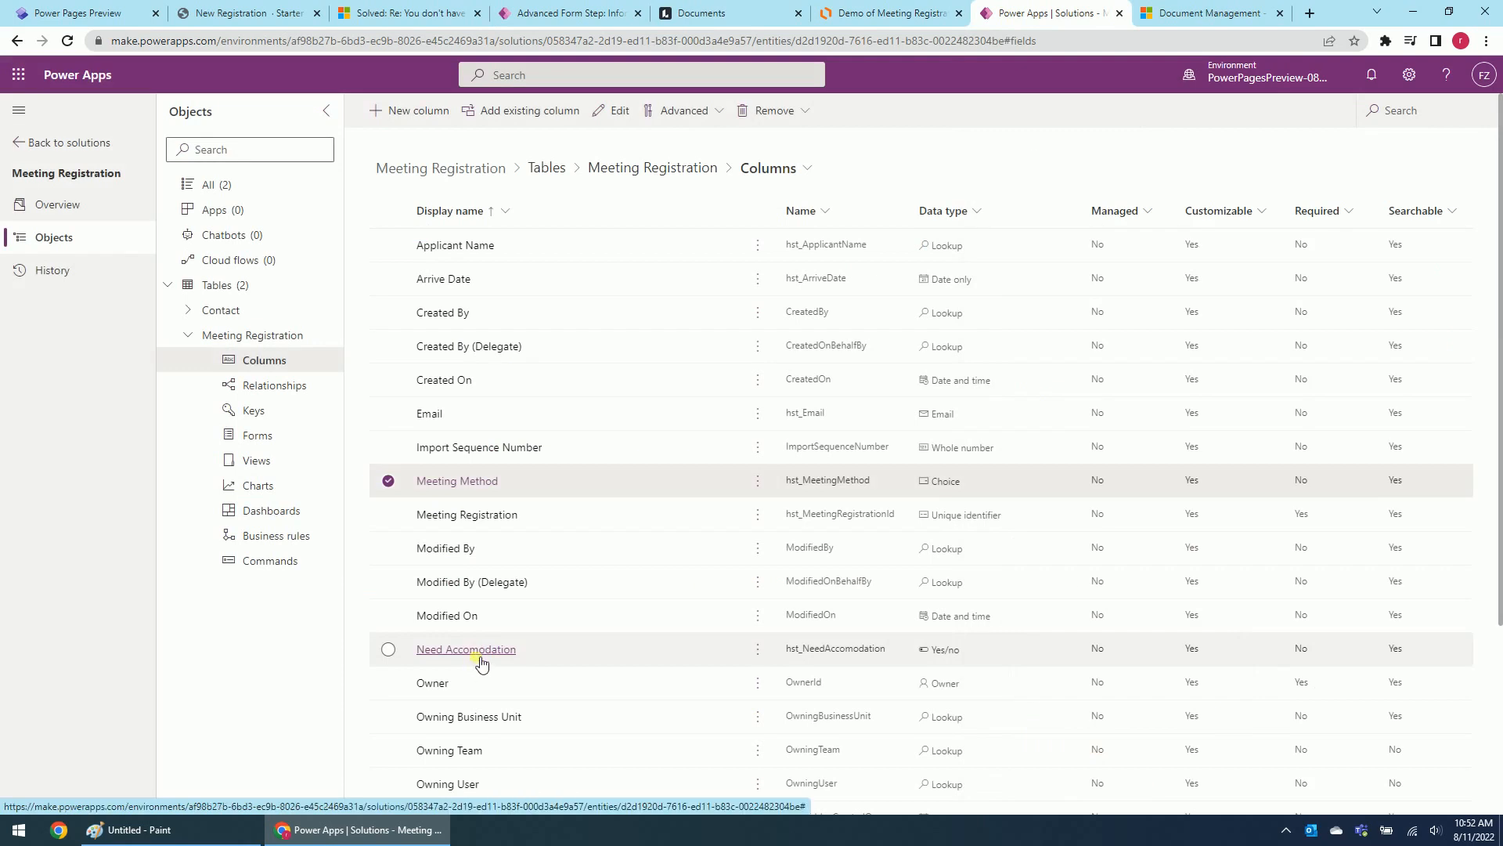
pyautogui.click(477, 652)
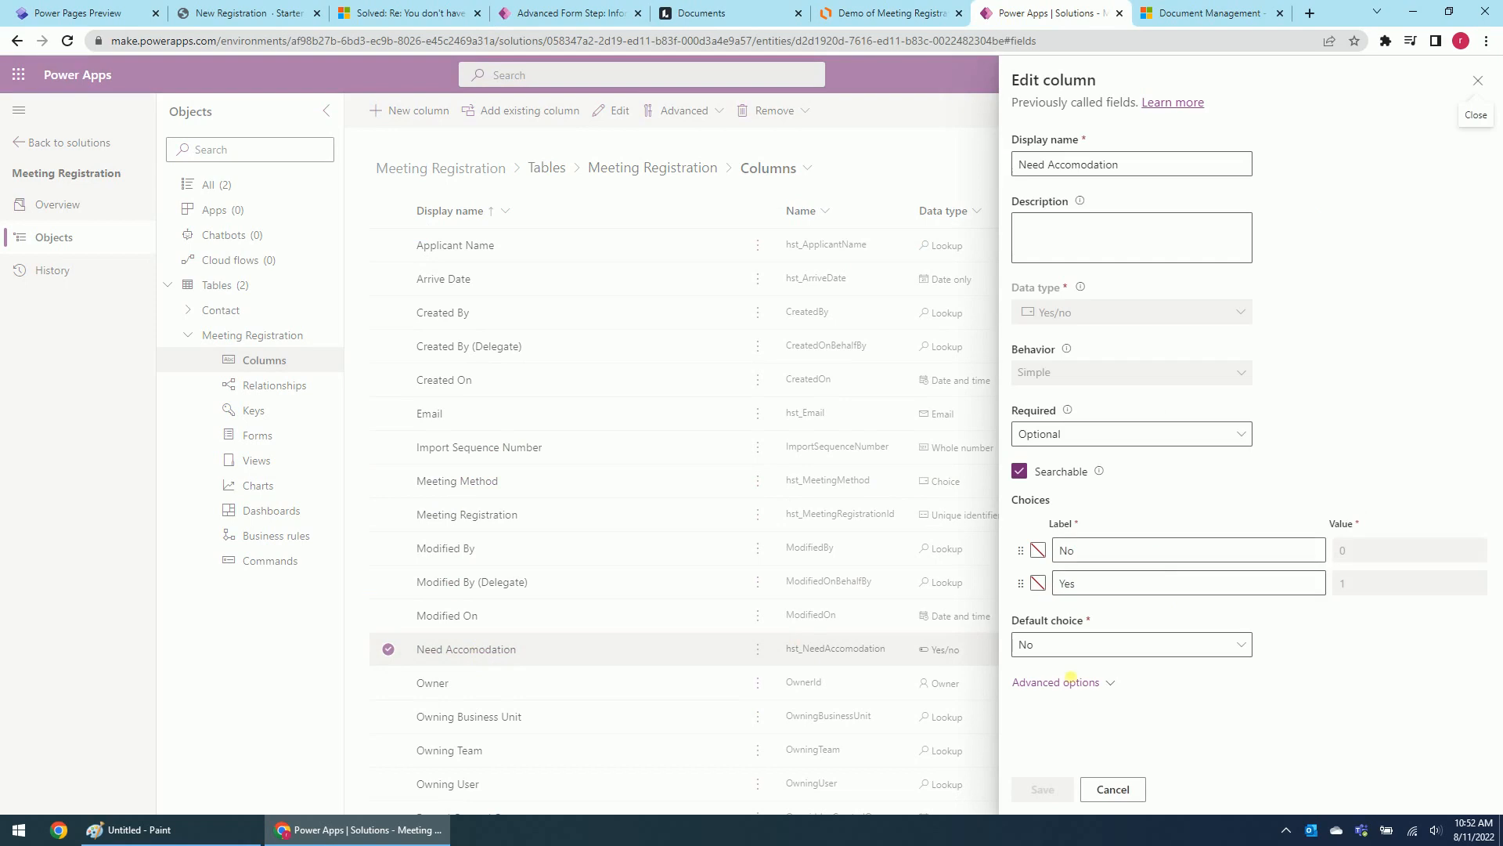
pyautogui.click(1074, 682)
pyautogui.scroll(-3, 1175, 701)
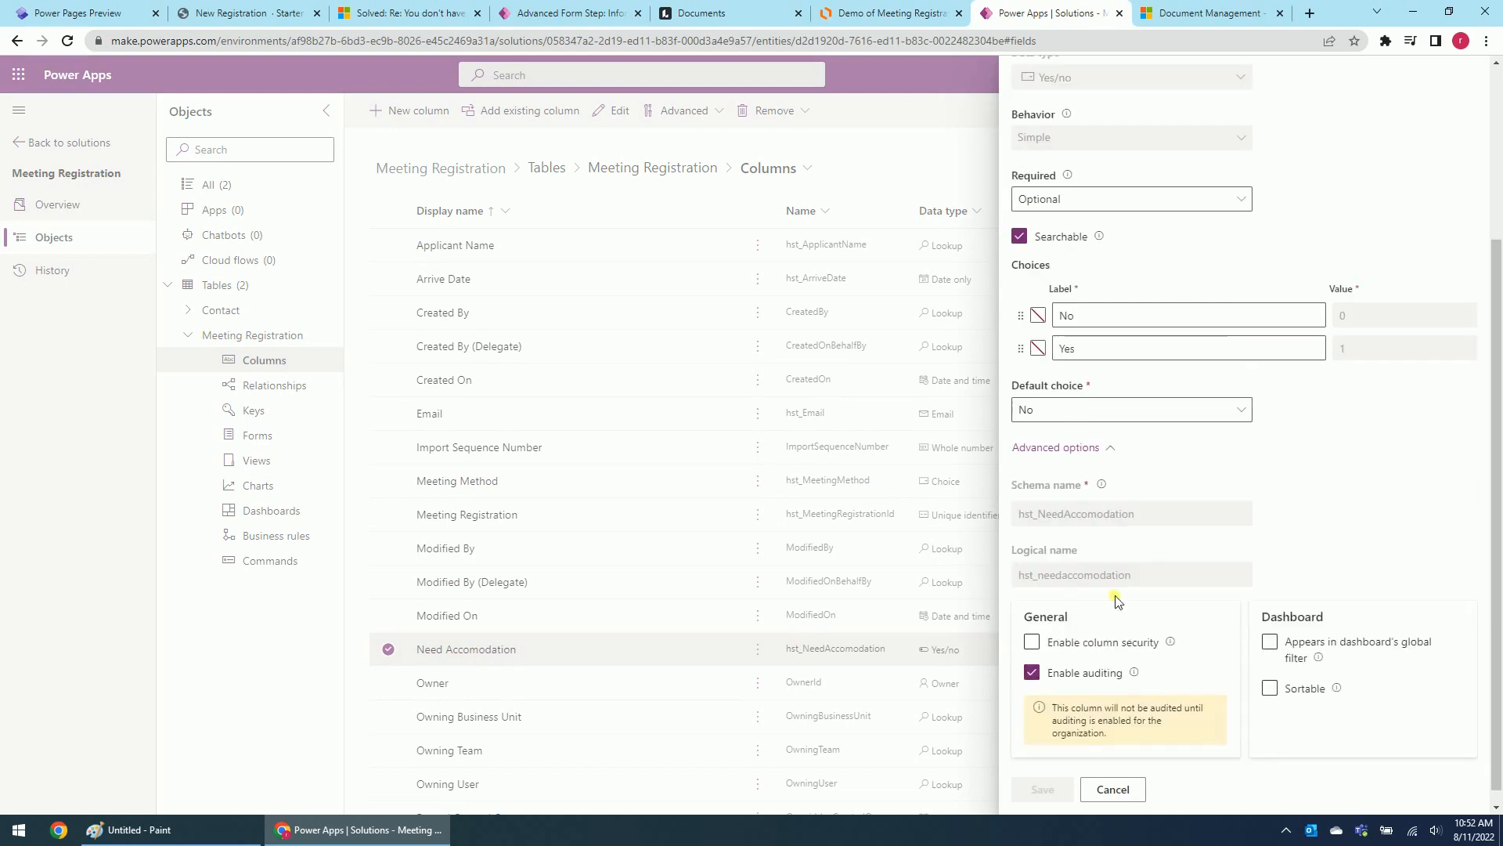
pyautogui.moveTo(1137, 577); pyautogui.dragTo(1016, 575)
pyautogui.hotkey('ctrl', 'c')
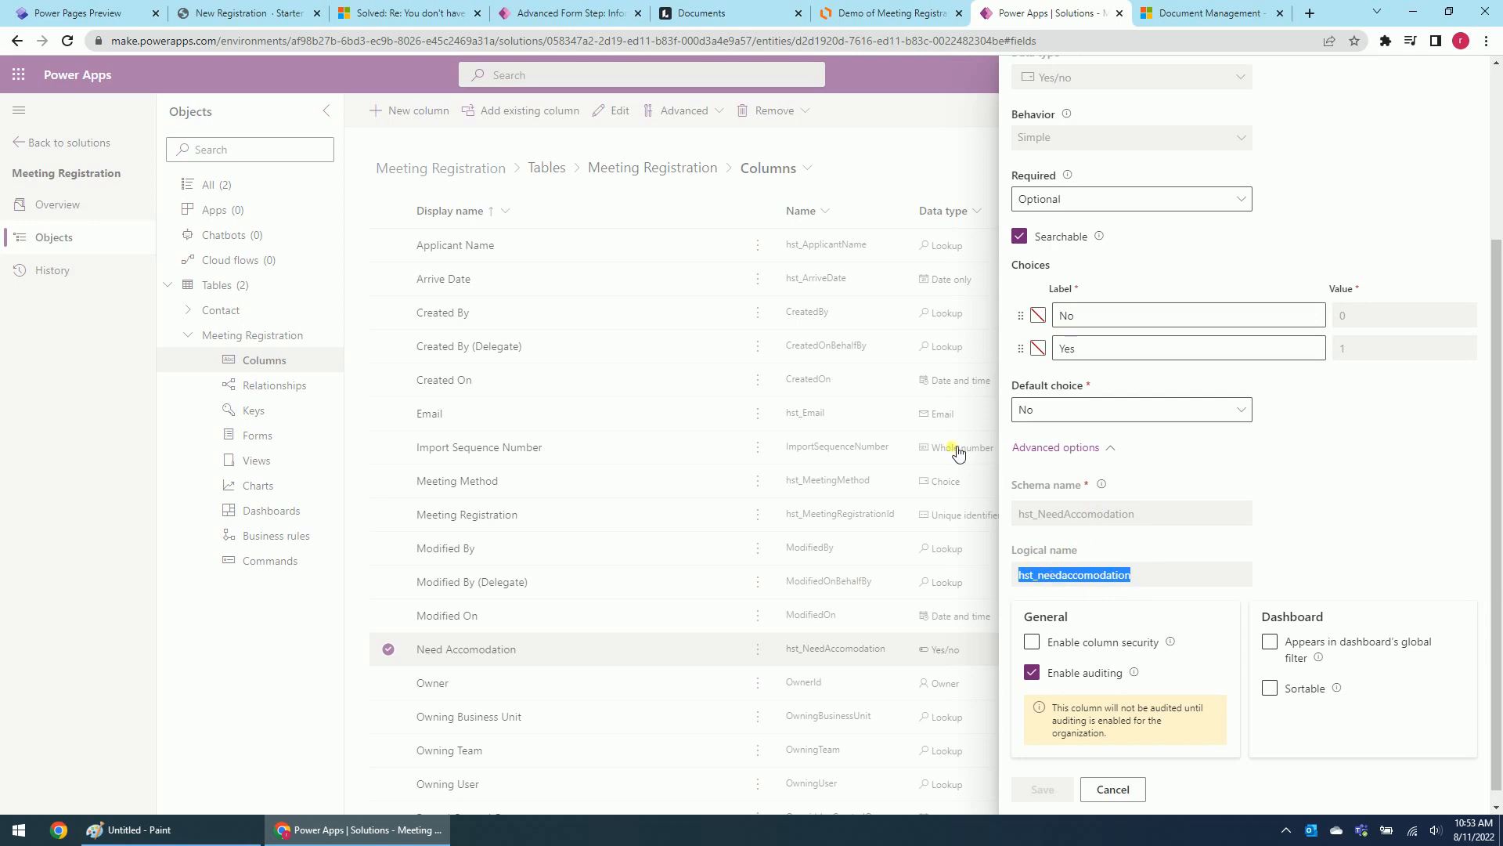
# Back in Portal Management, append the copied hst_needaccomodation name to the condition, then save and close the step
pyautogui.click(540, 9)
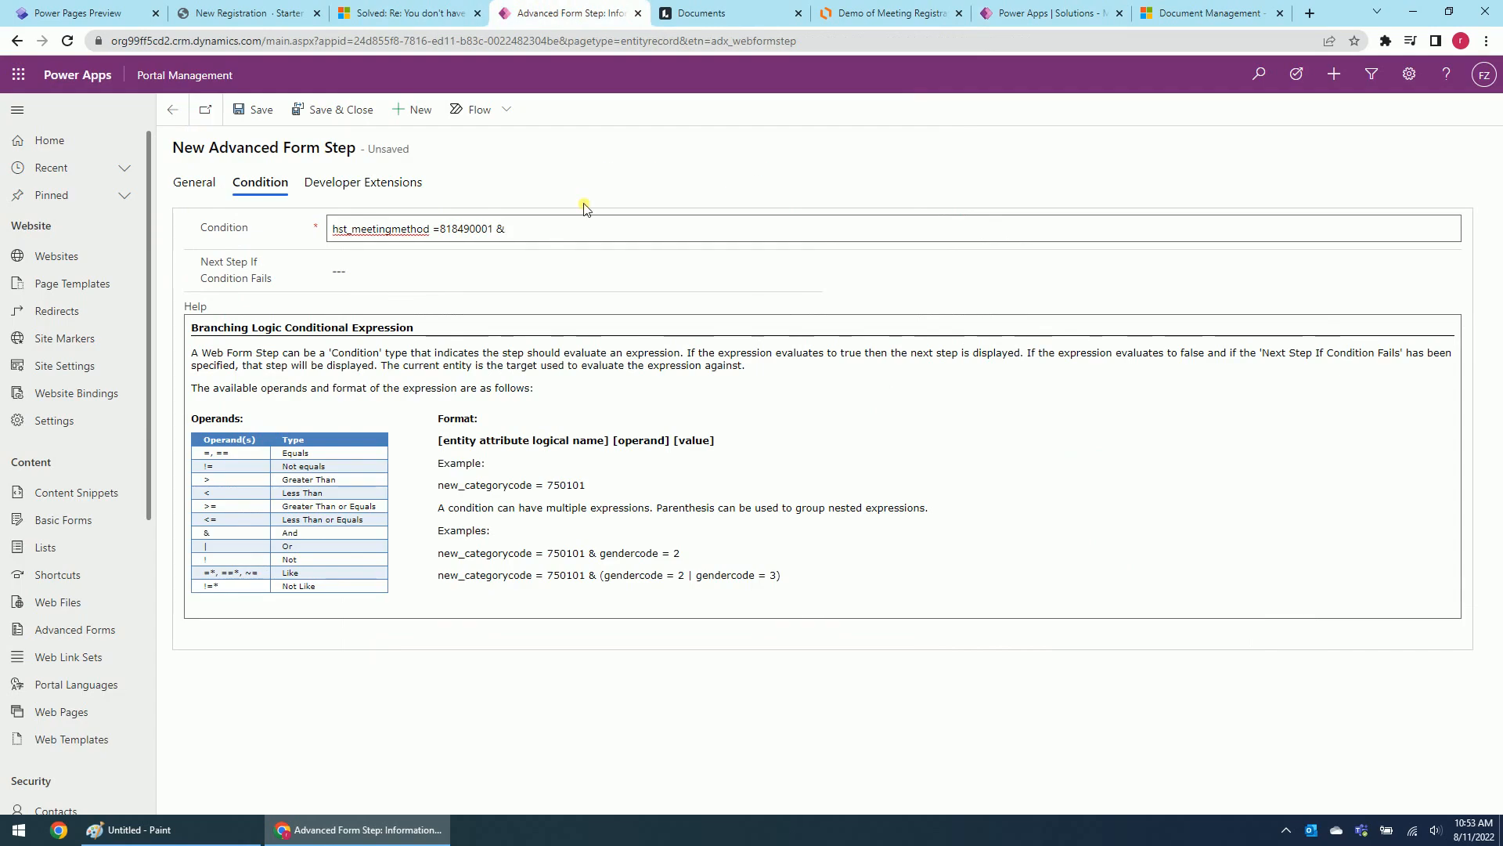
pyautogui.hotkey('ctrl', 'v')
pyautogui.click(337, 112)
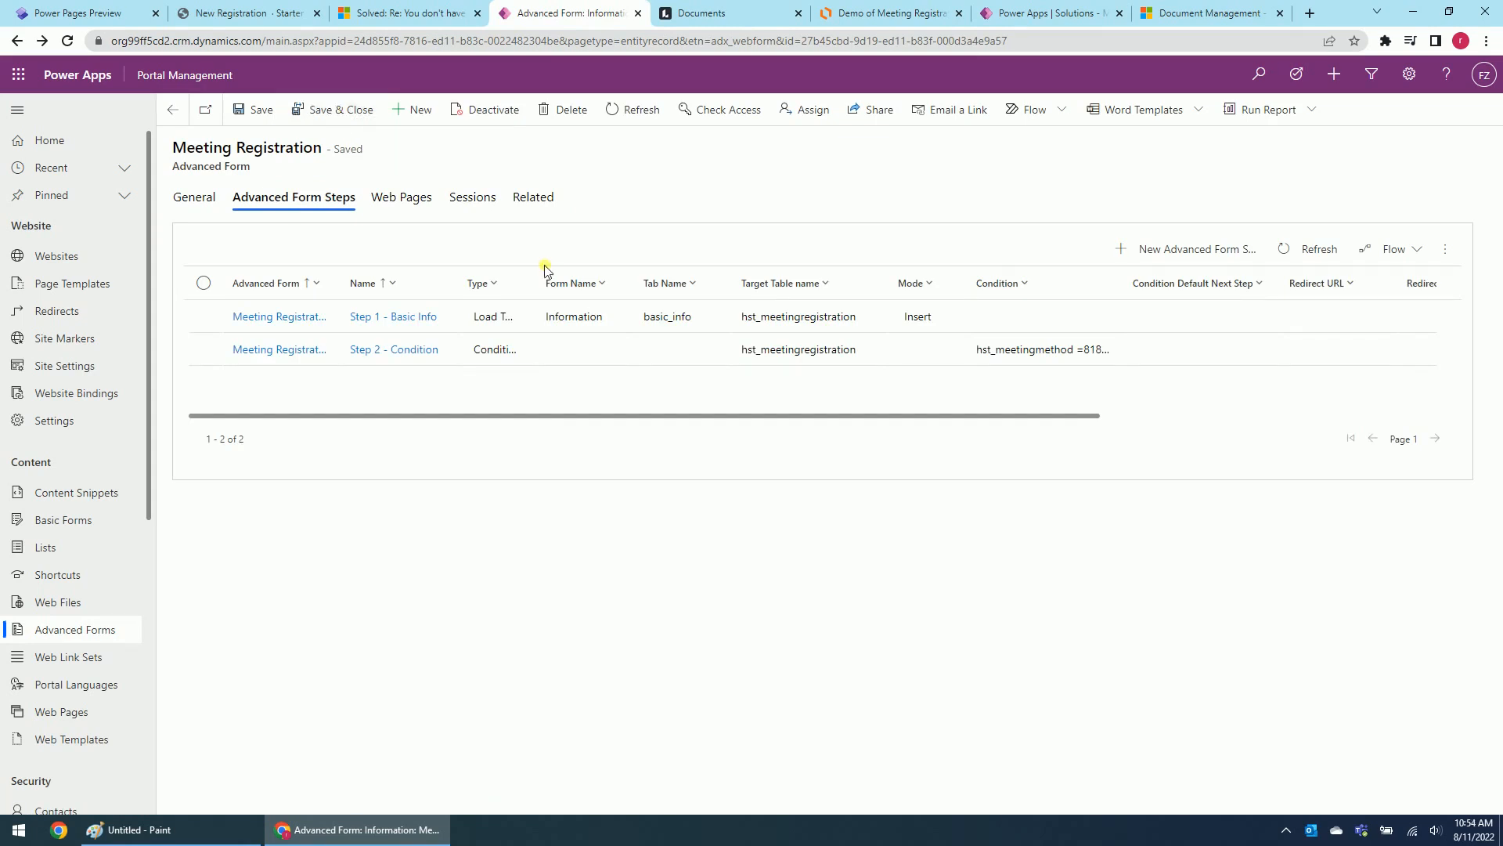
# Add an advanced form step named Step 3 - ID Info, following the Lucidchart process flow, and set its type to Load Tab
pyautogui.click(1196, 250)
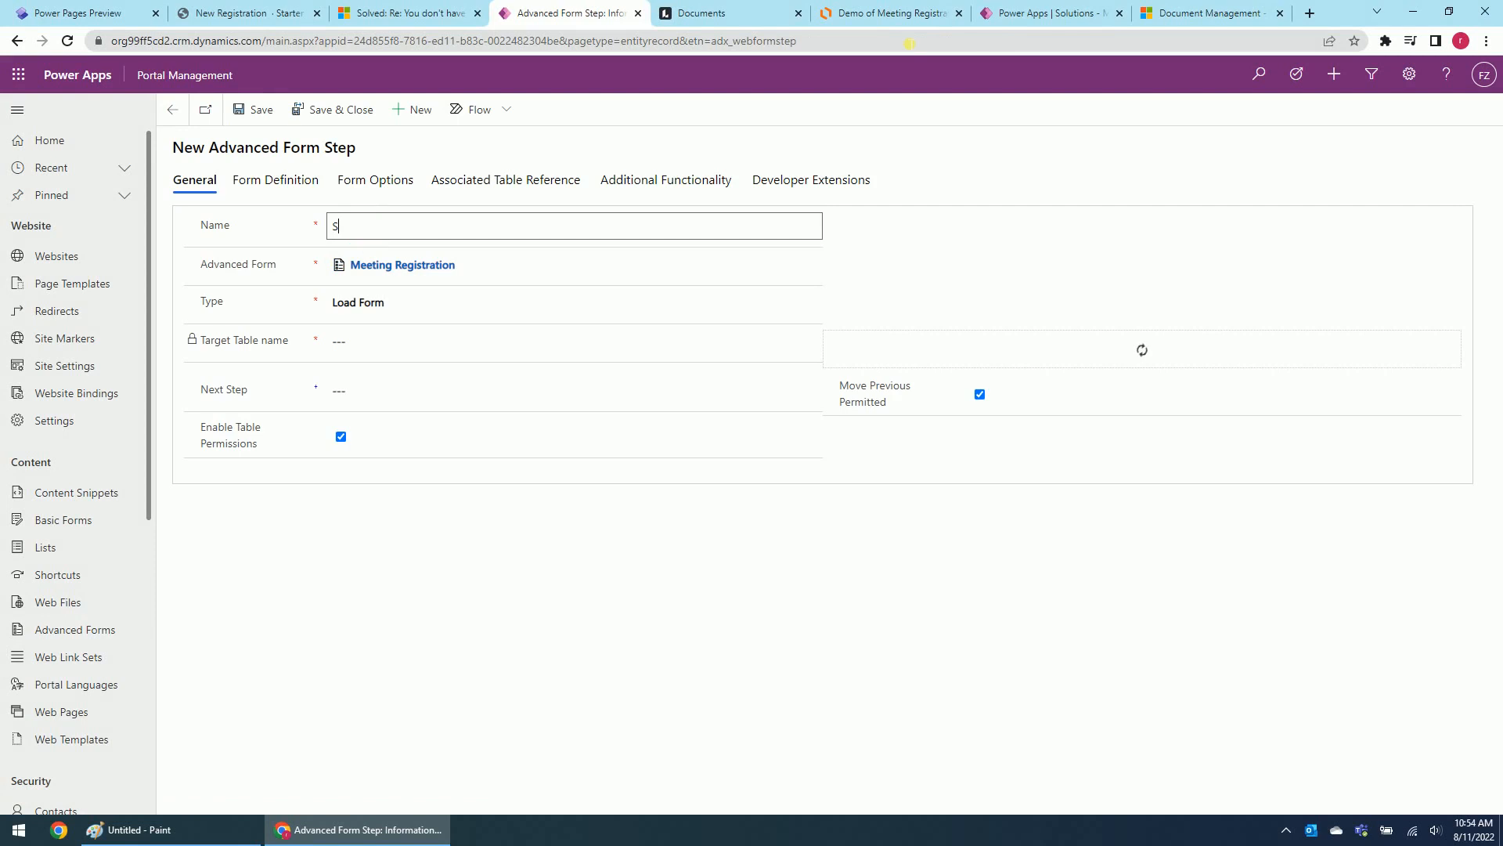
pyautogui.click(878, 14)
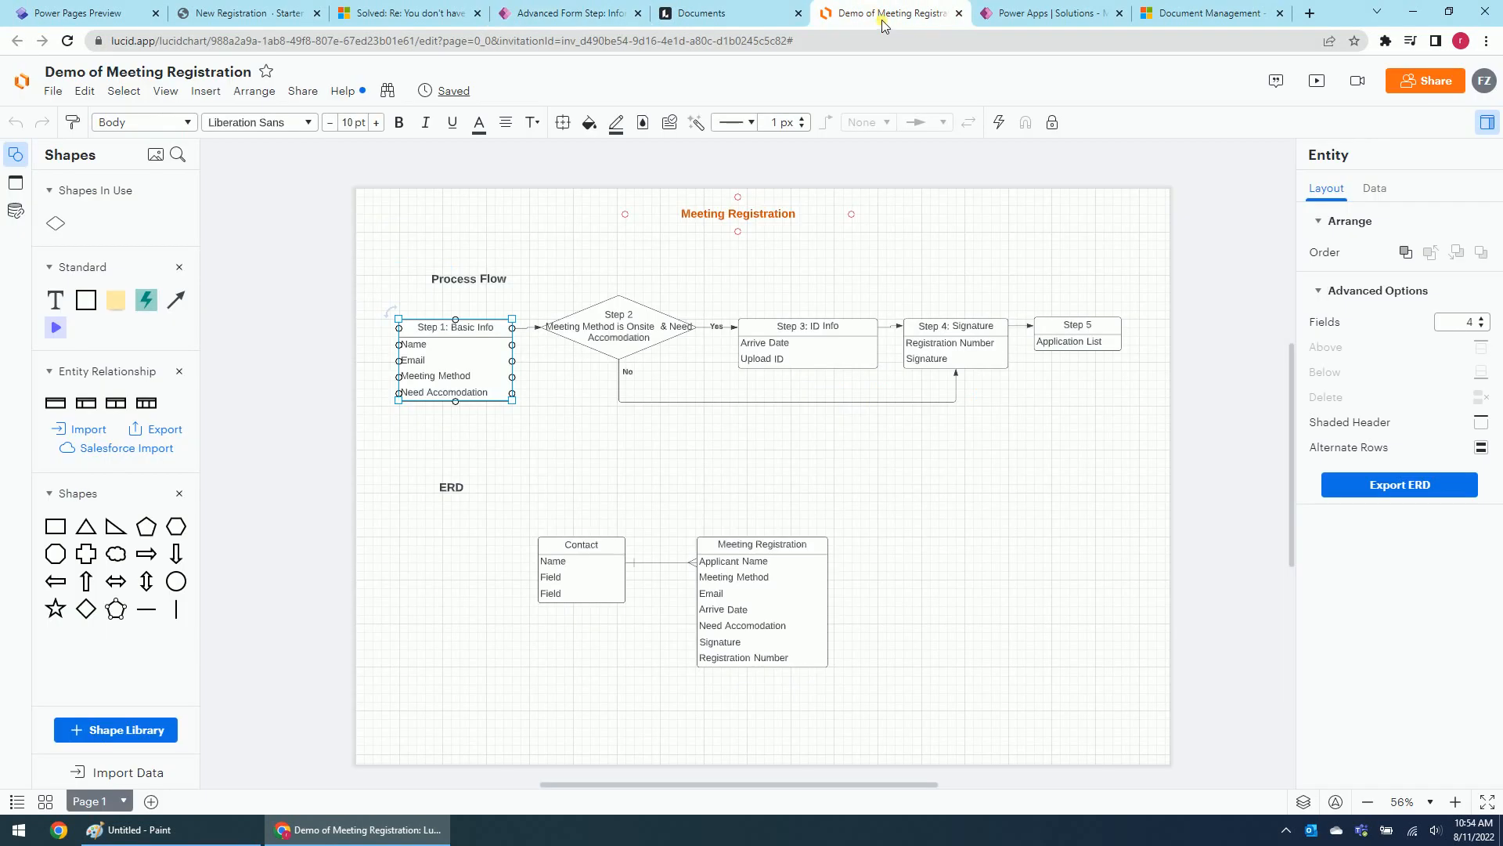
pyautogui.click(571, 13)
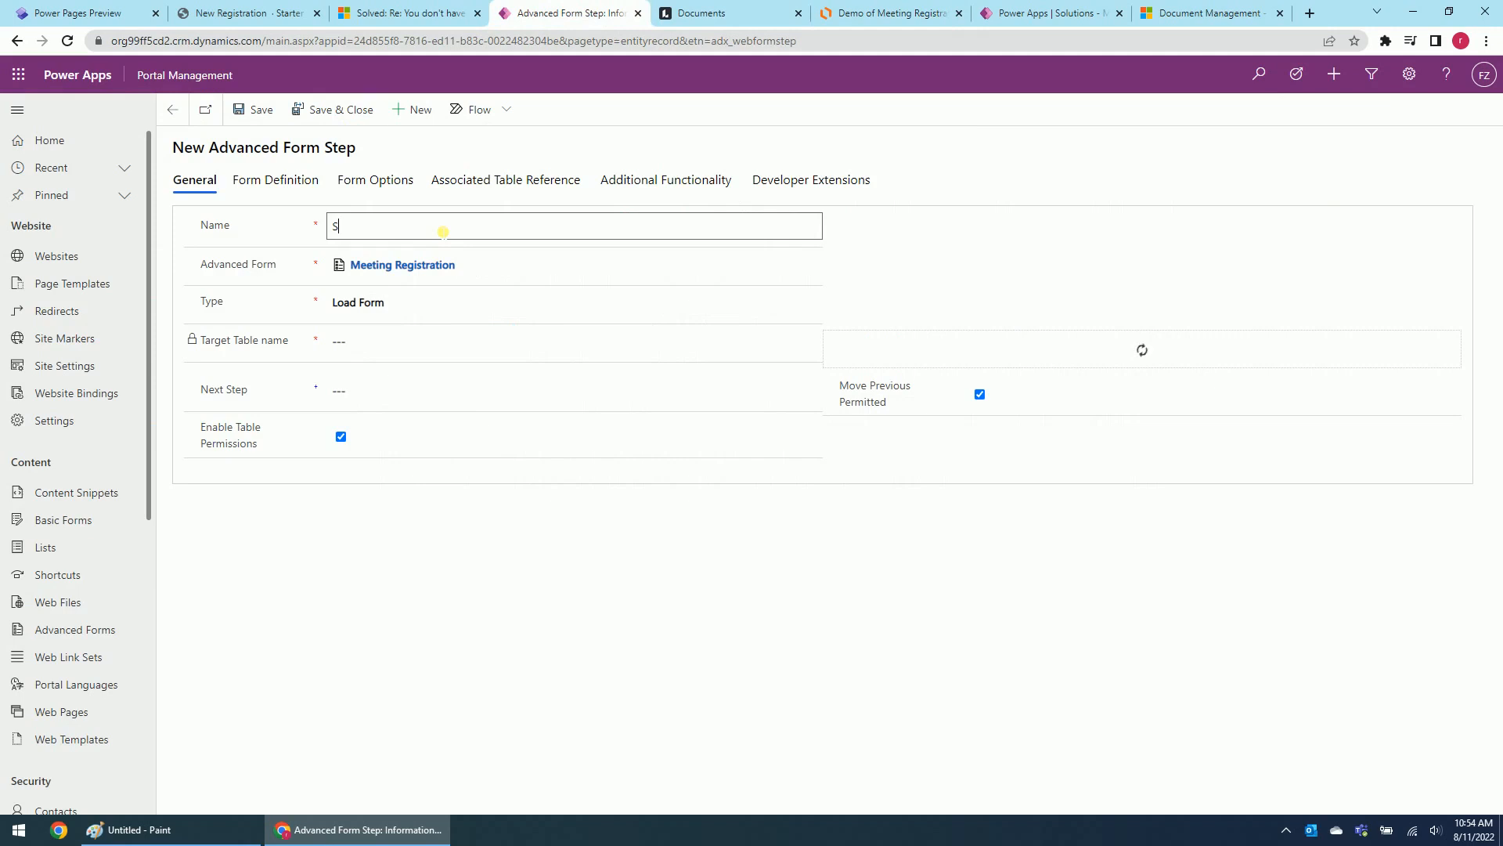
pyautogui.write('tep 3 - te')
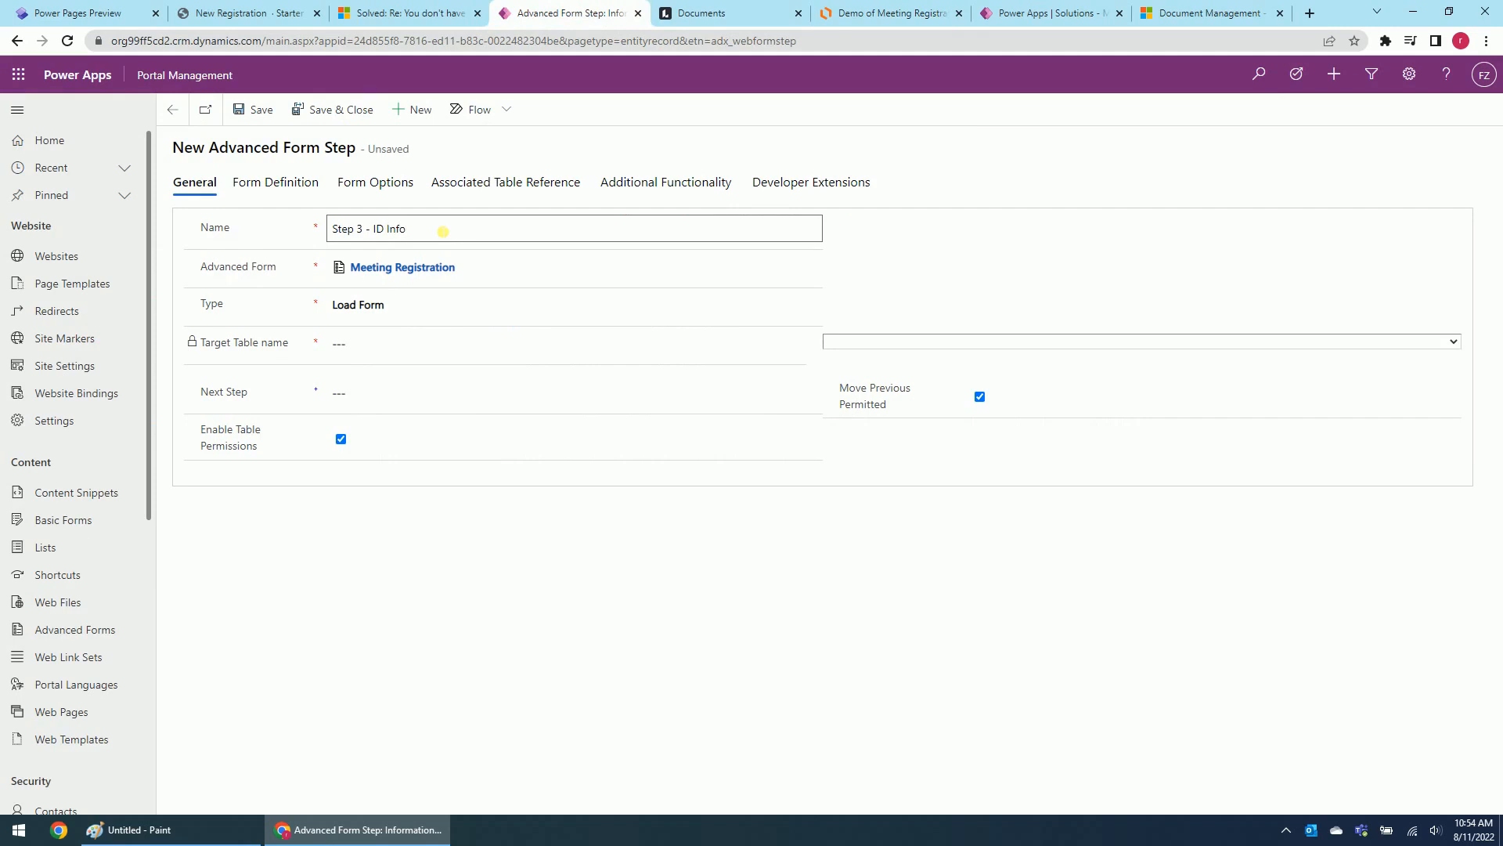
pyautogui.click(461, 305)
pyautogui.click(387, 358)
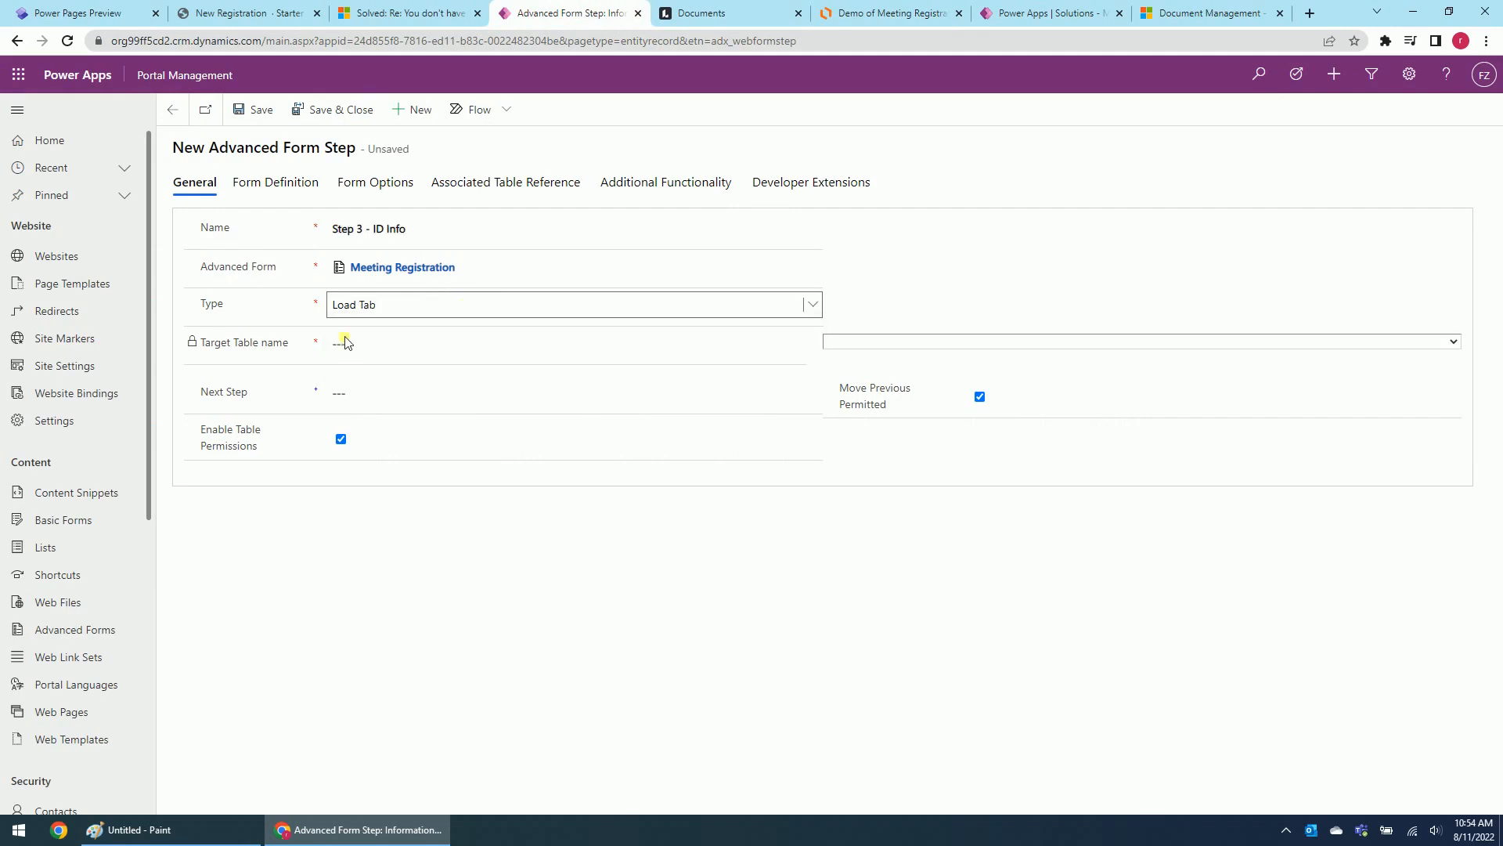
# Target the Meeting Registration table in the ID Info step and load the ID Info tab of the Information form
pyautogui.click(903, 344)
pyautogui.write('me')
pyautogui.press('Return')
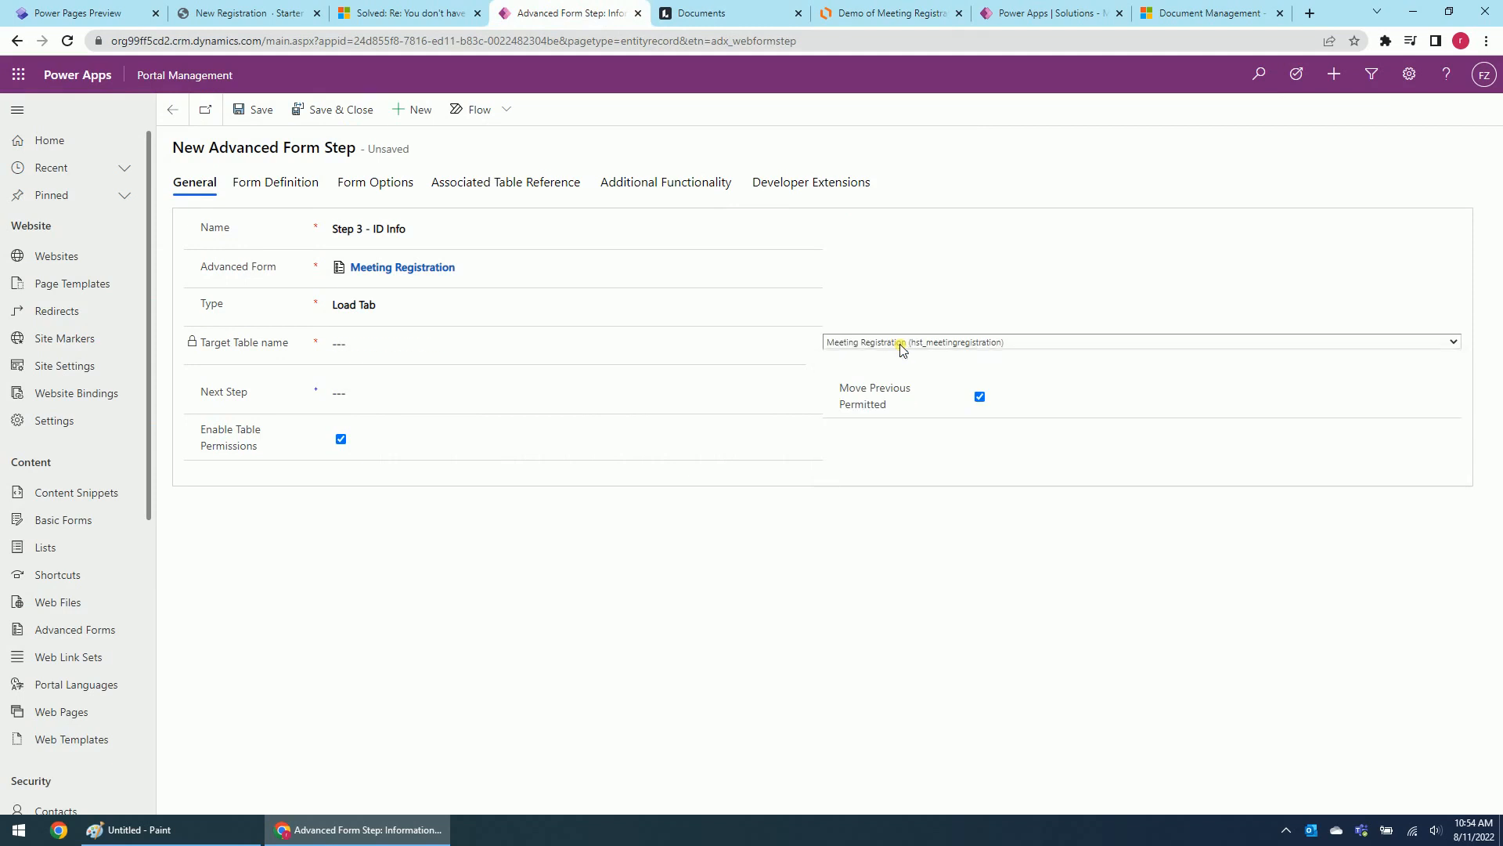
pyautogui.click(296, 187)
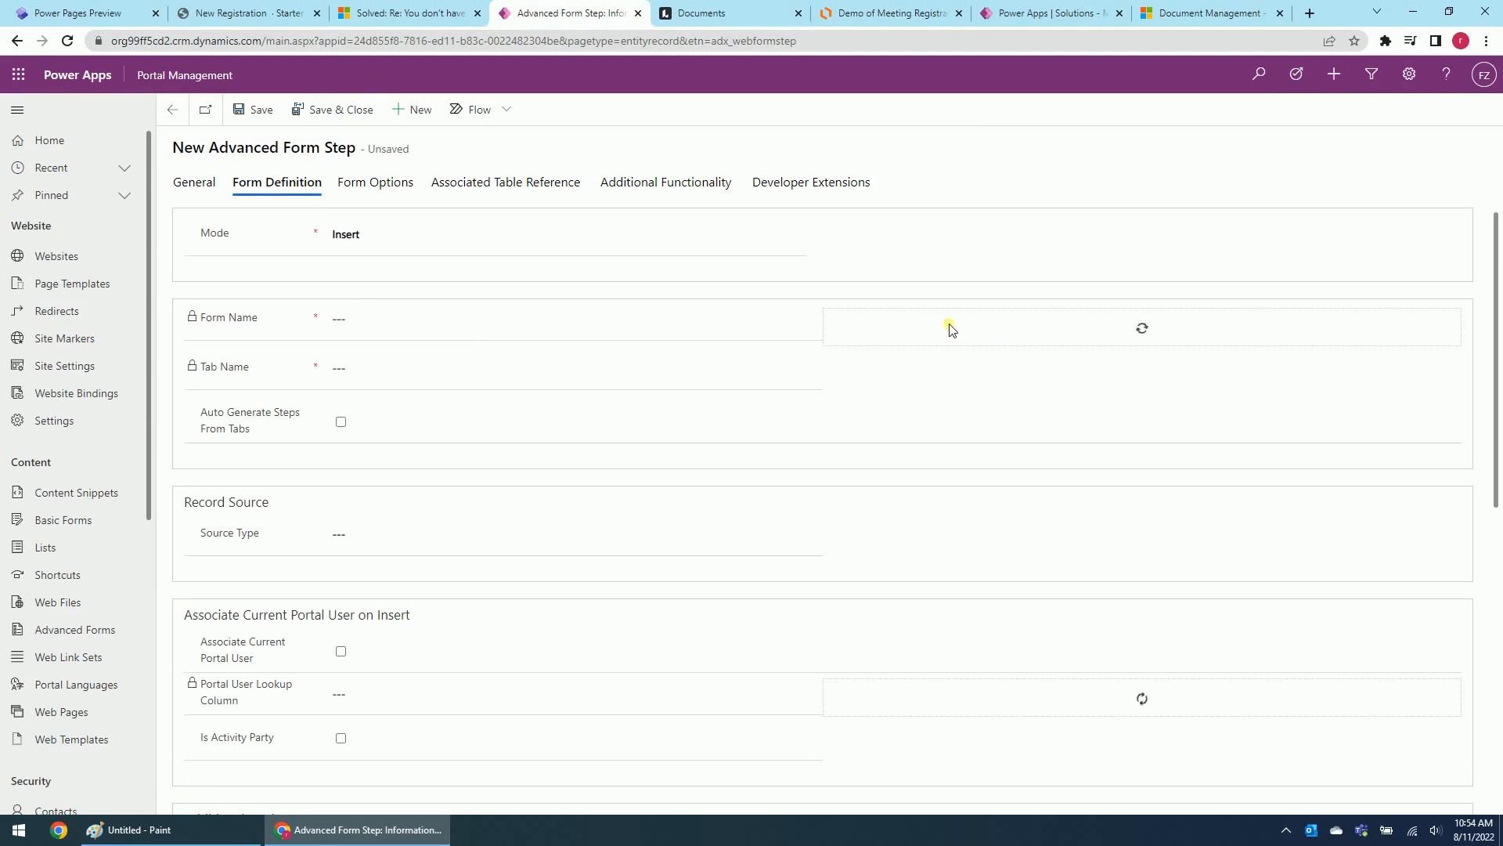
pyautogui.click(866, 316)
pyautogui.click(858, 345)
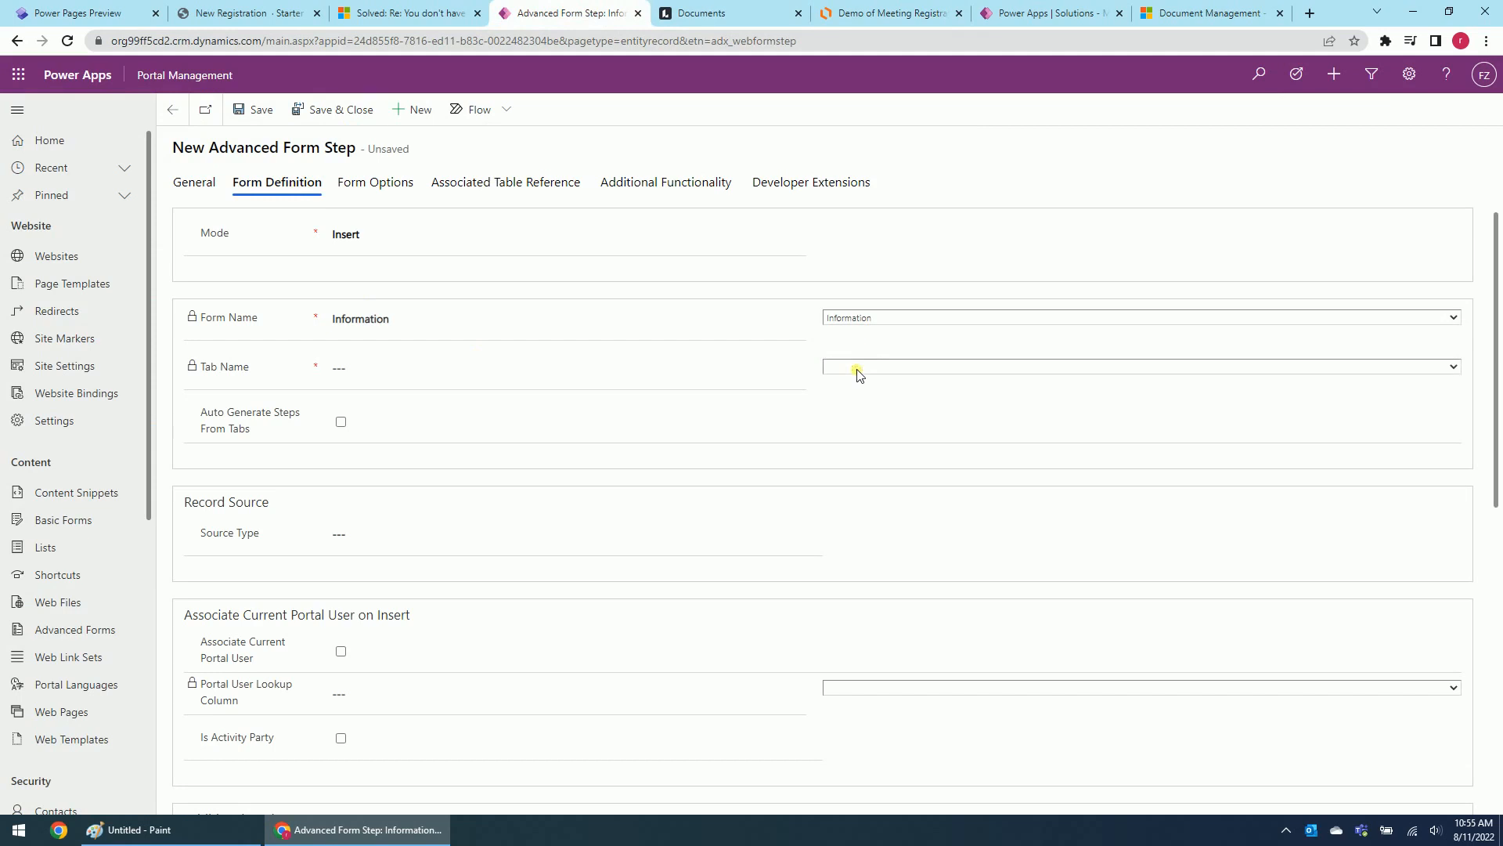
pyautogui.click(857, 370)
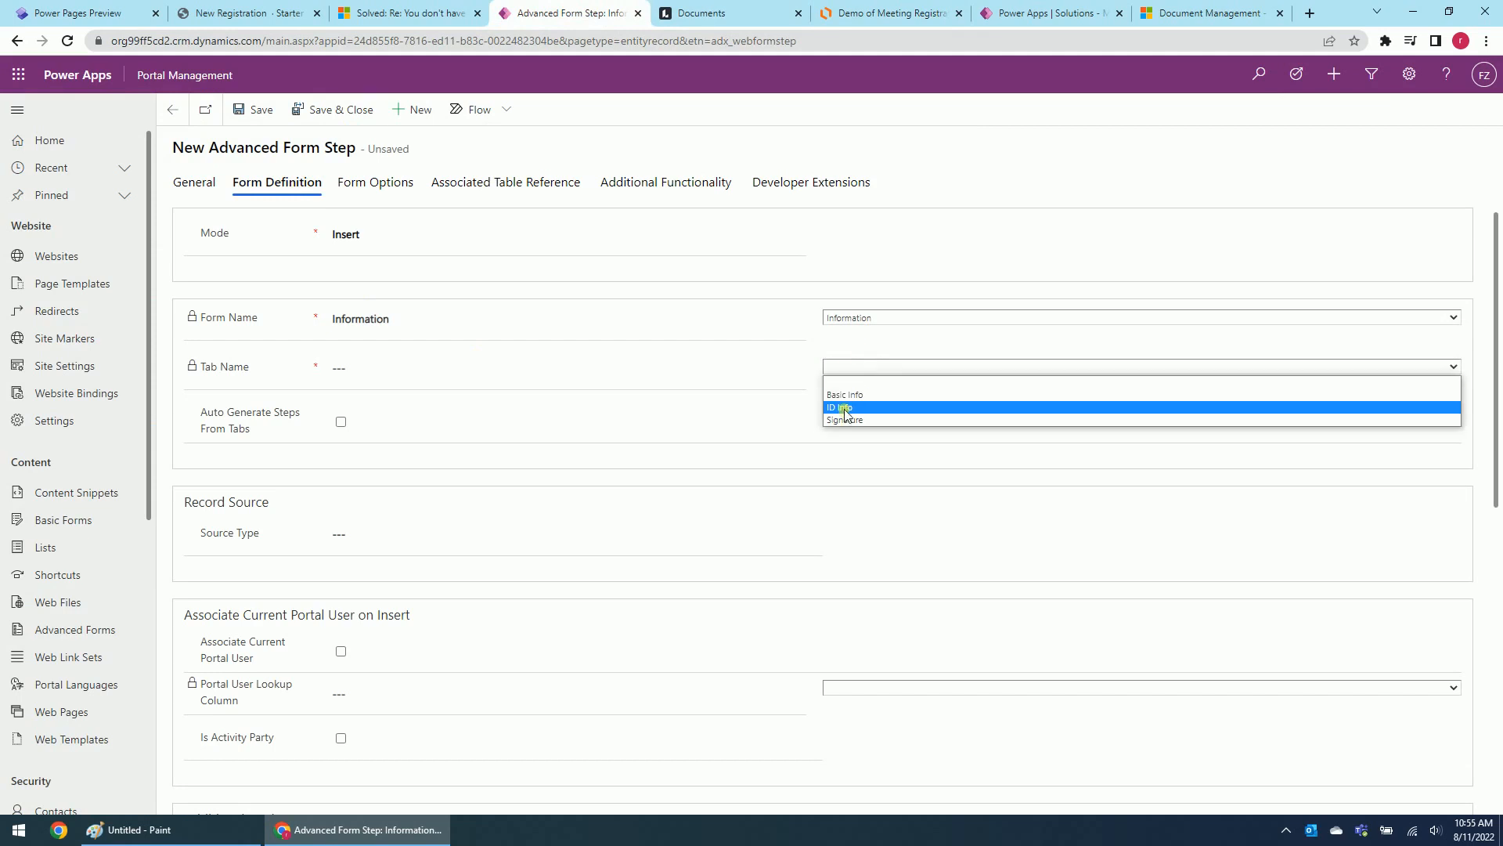
pyautogui.click(844, 407)
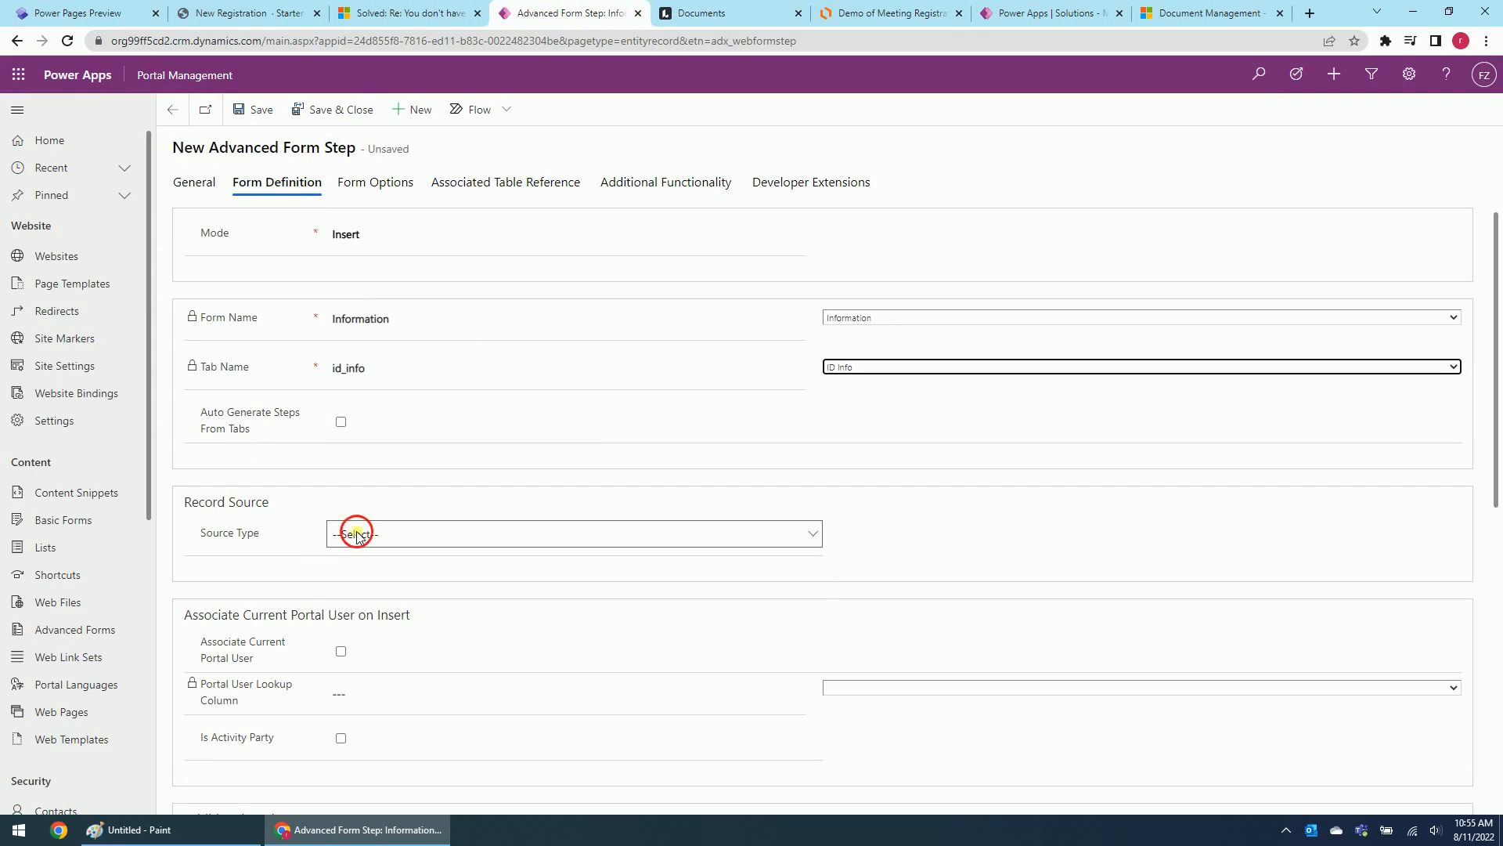
# Set the record source to Current Portal User, associate the portal user through Applicant Name (hst_applicantname), and save and close the step
pyautogui.click(336, 534)
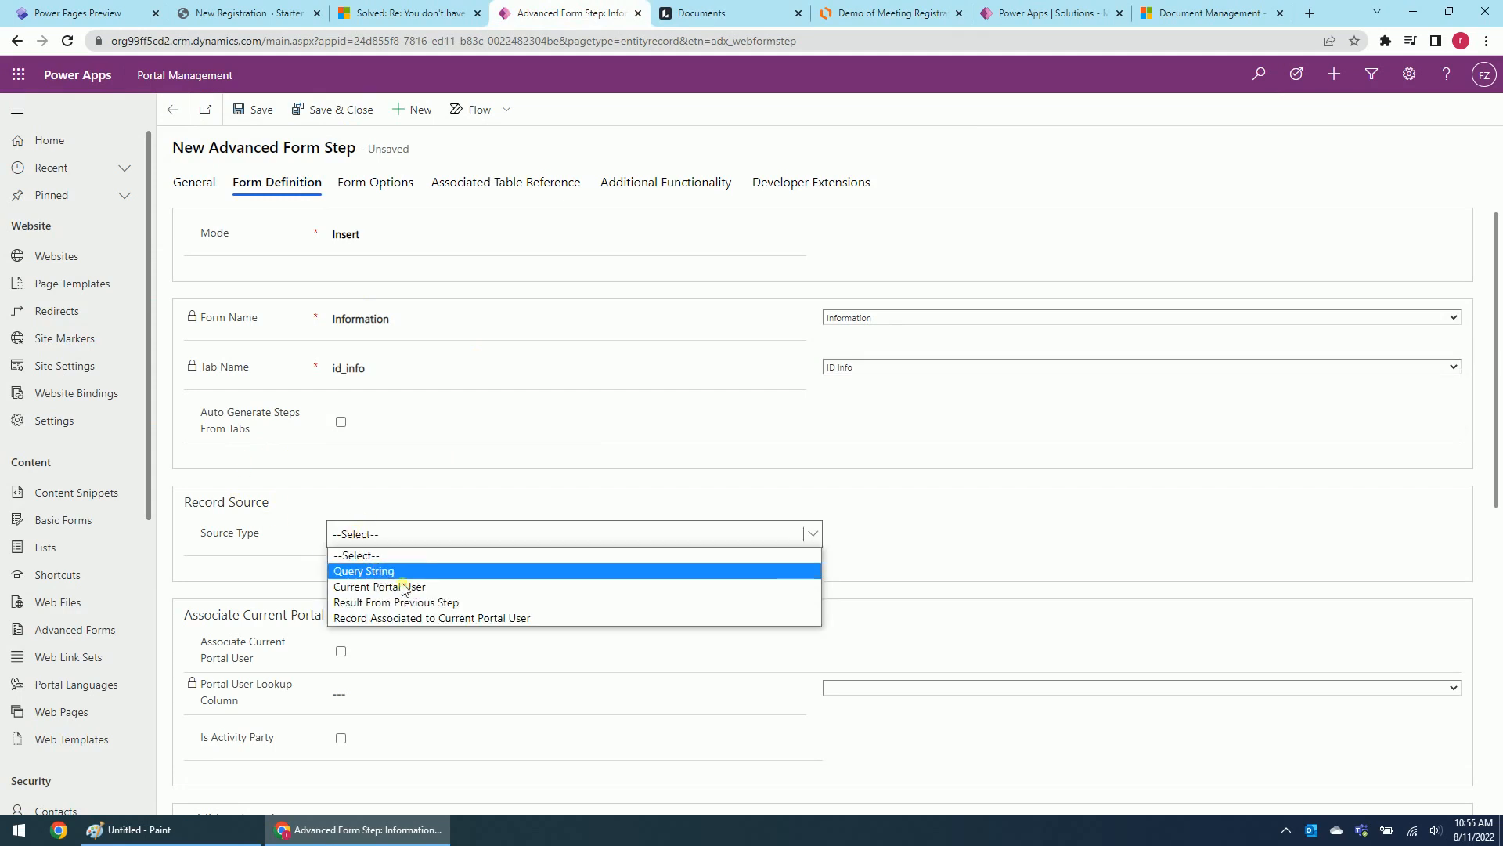
pyautogui.click(359, 587)
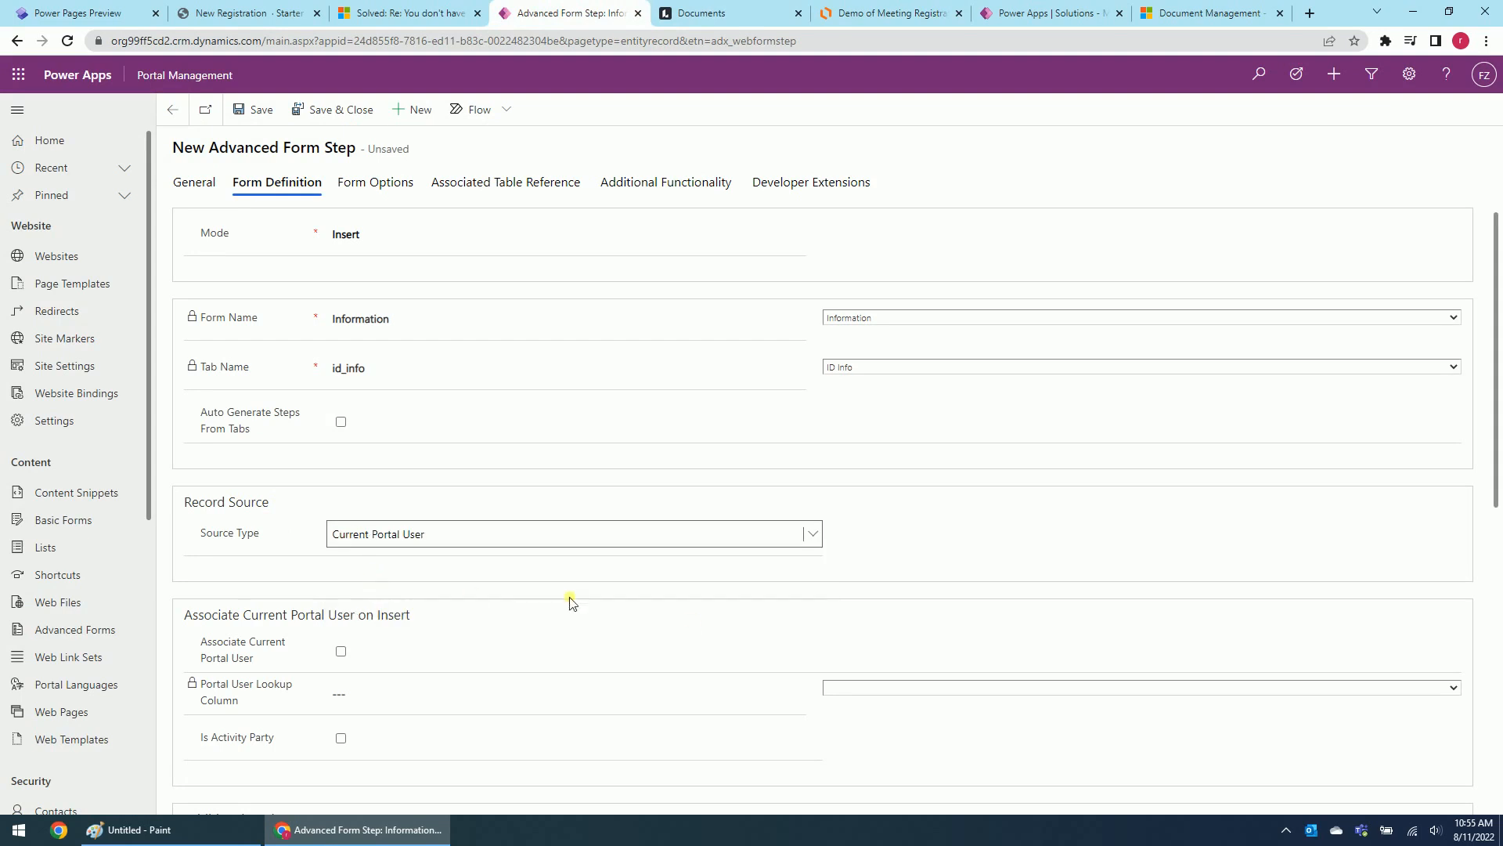
pyautogui.click(341, 652)
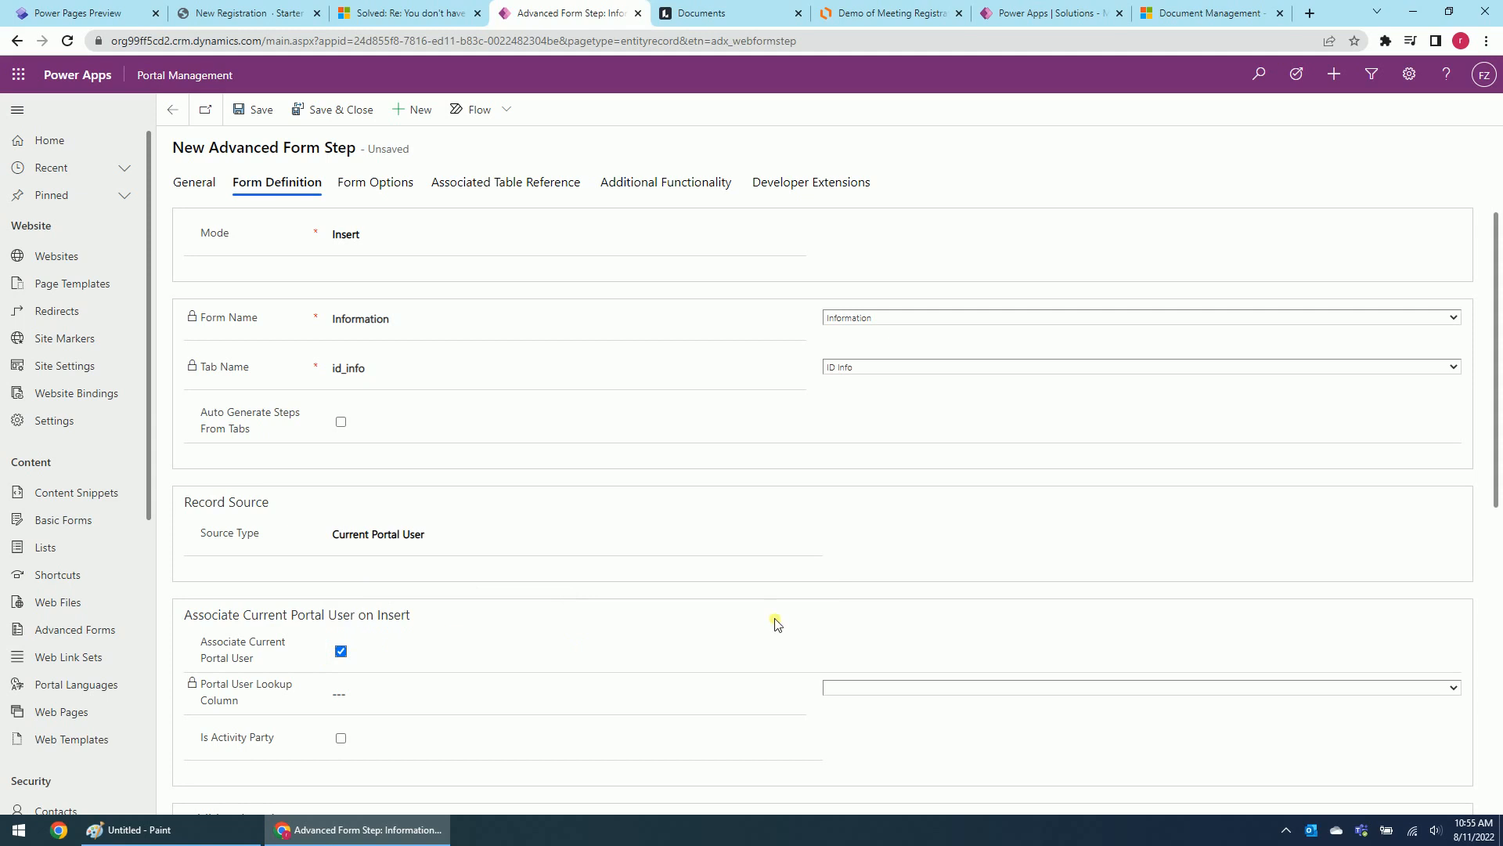
pyautogui.click(835, 688)
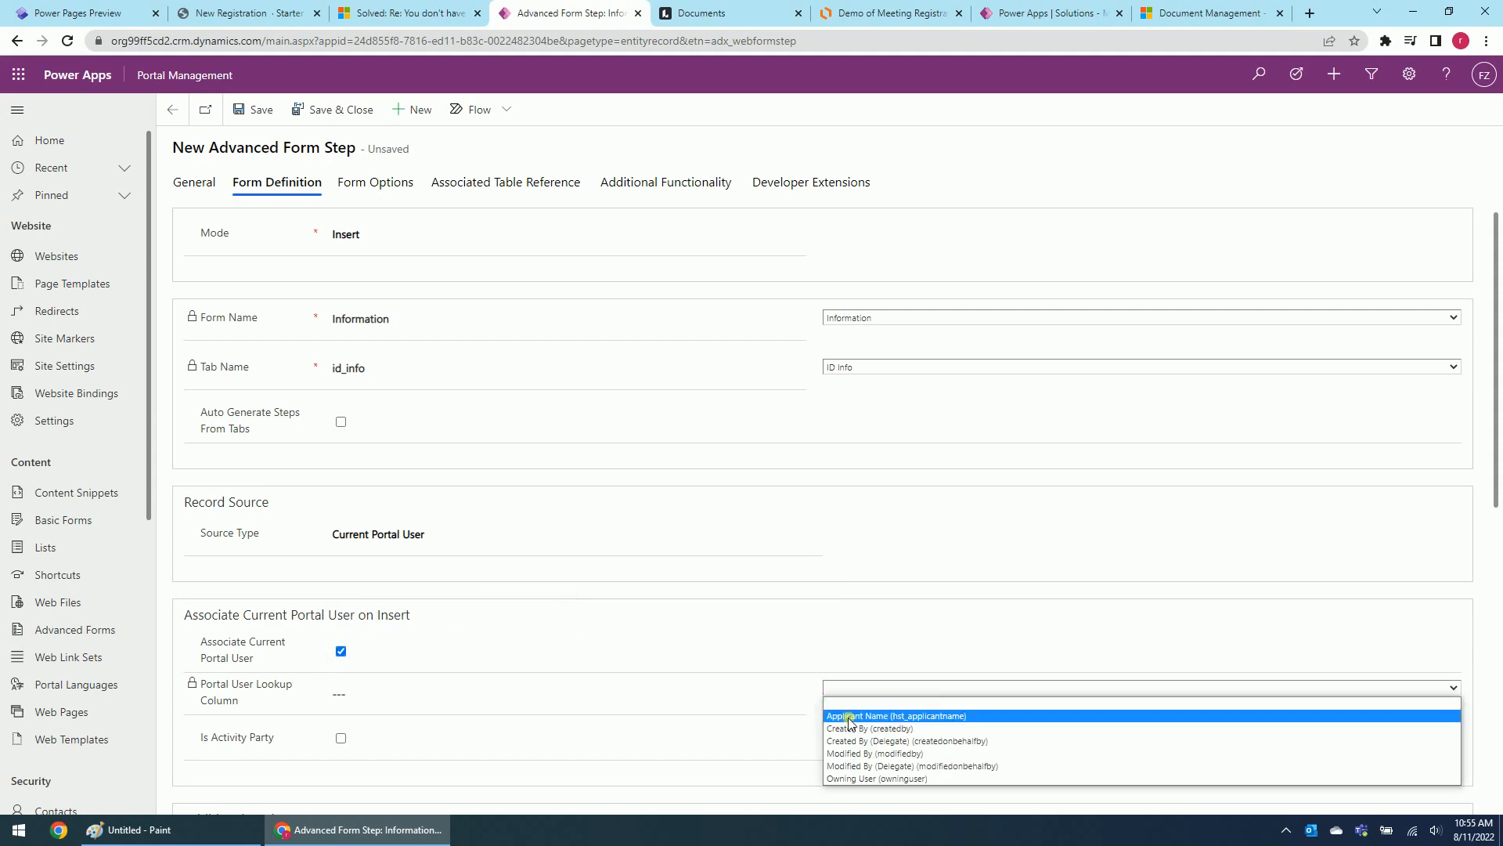
pyautogui.click(850, 711)
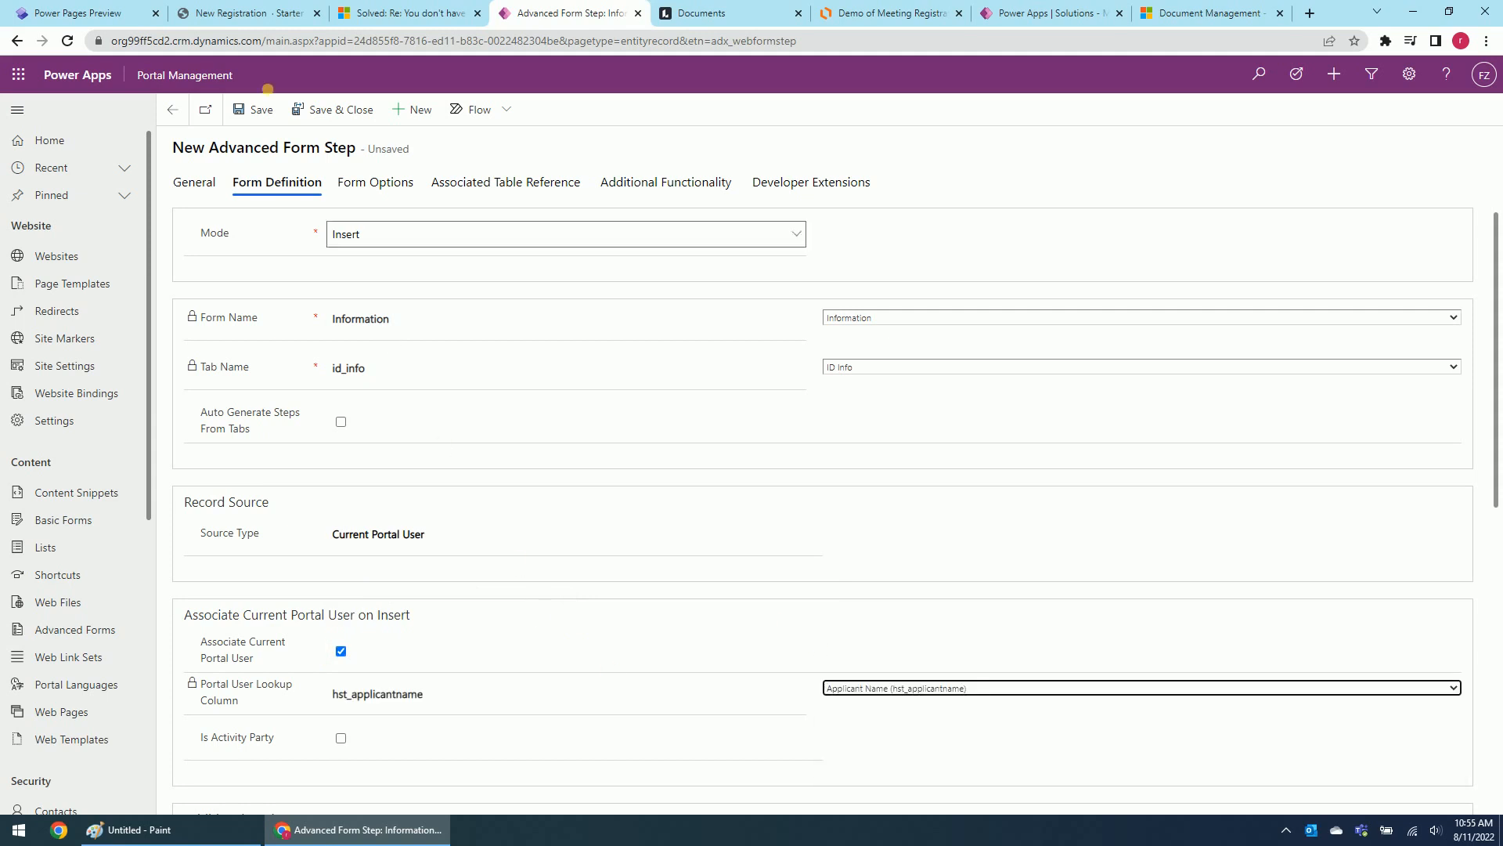
pyautogui.click(319, 112)
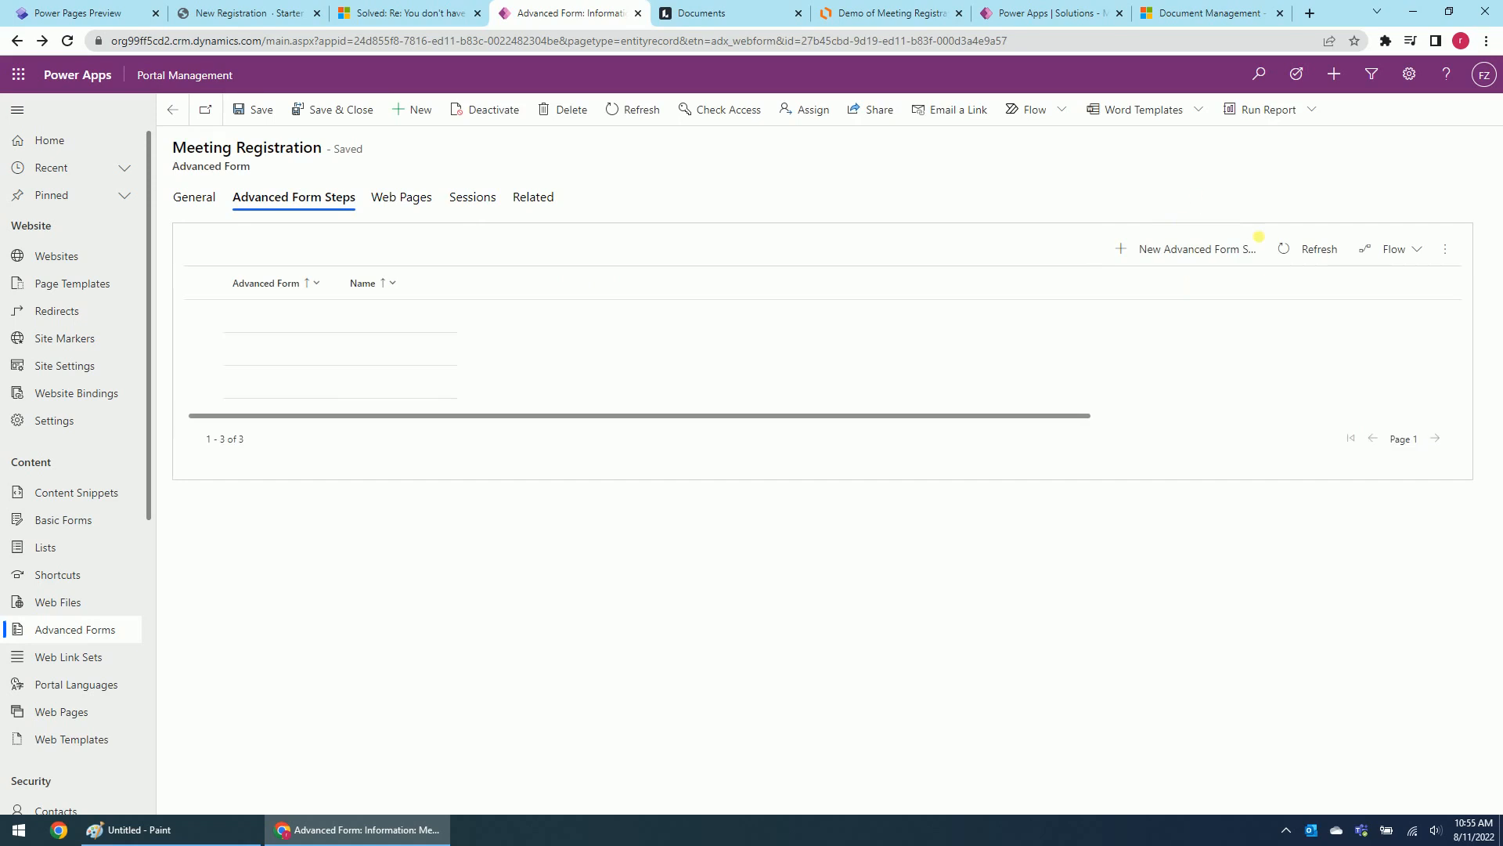
# Add an advanced form step named Step 4 - Signature with type Load Tab and Meeting Registration as its target table
pyautogui.click(1206, 249)
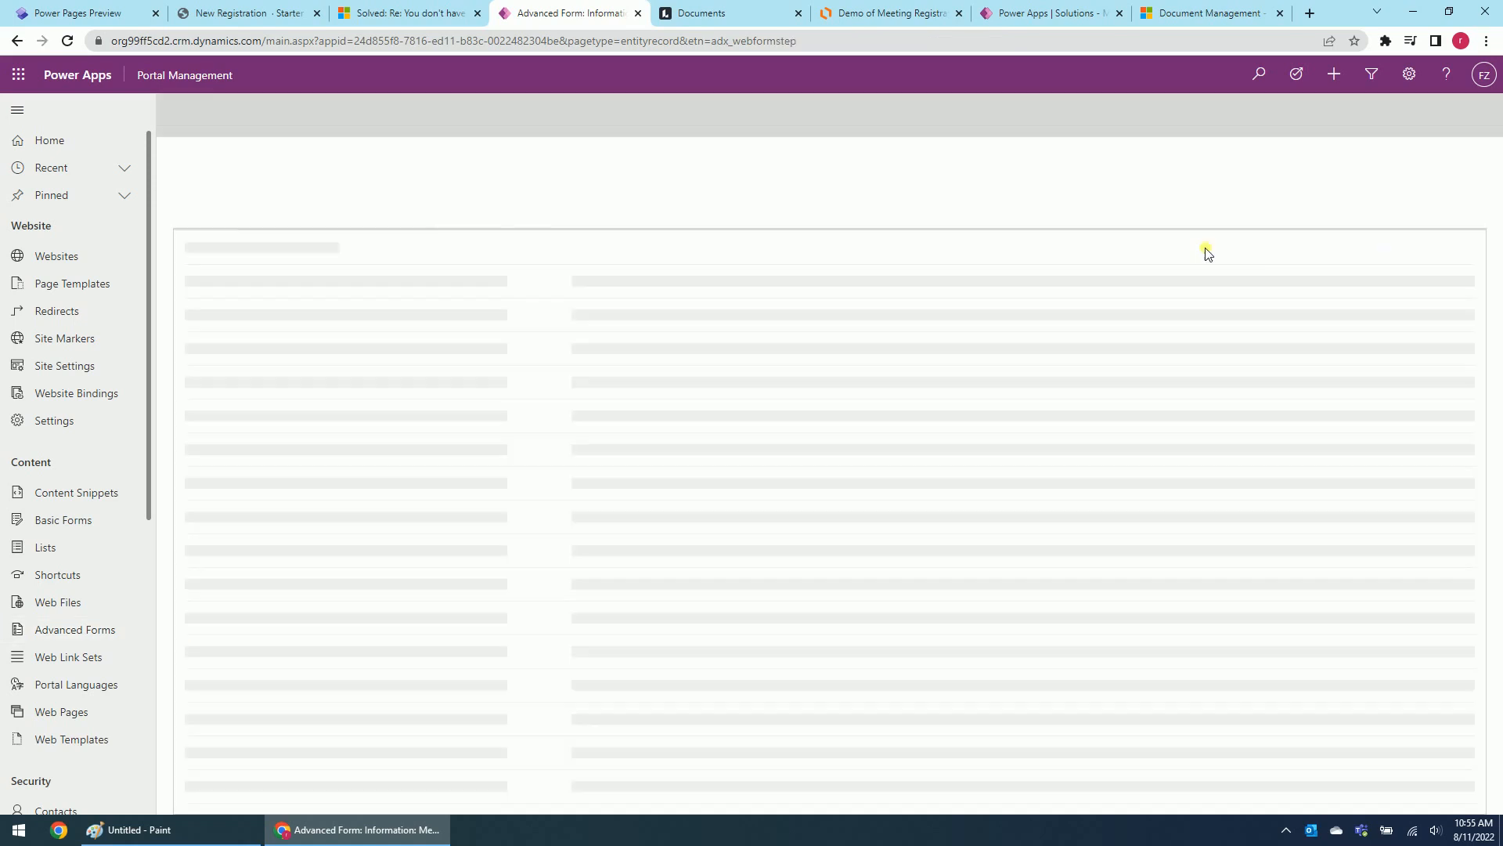
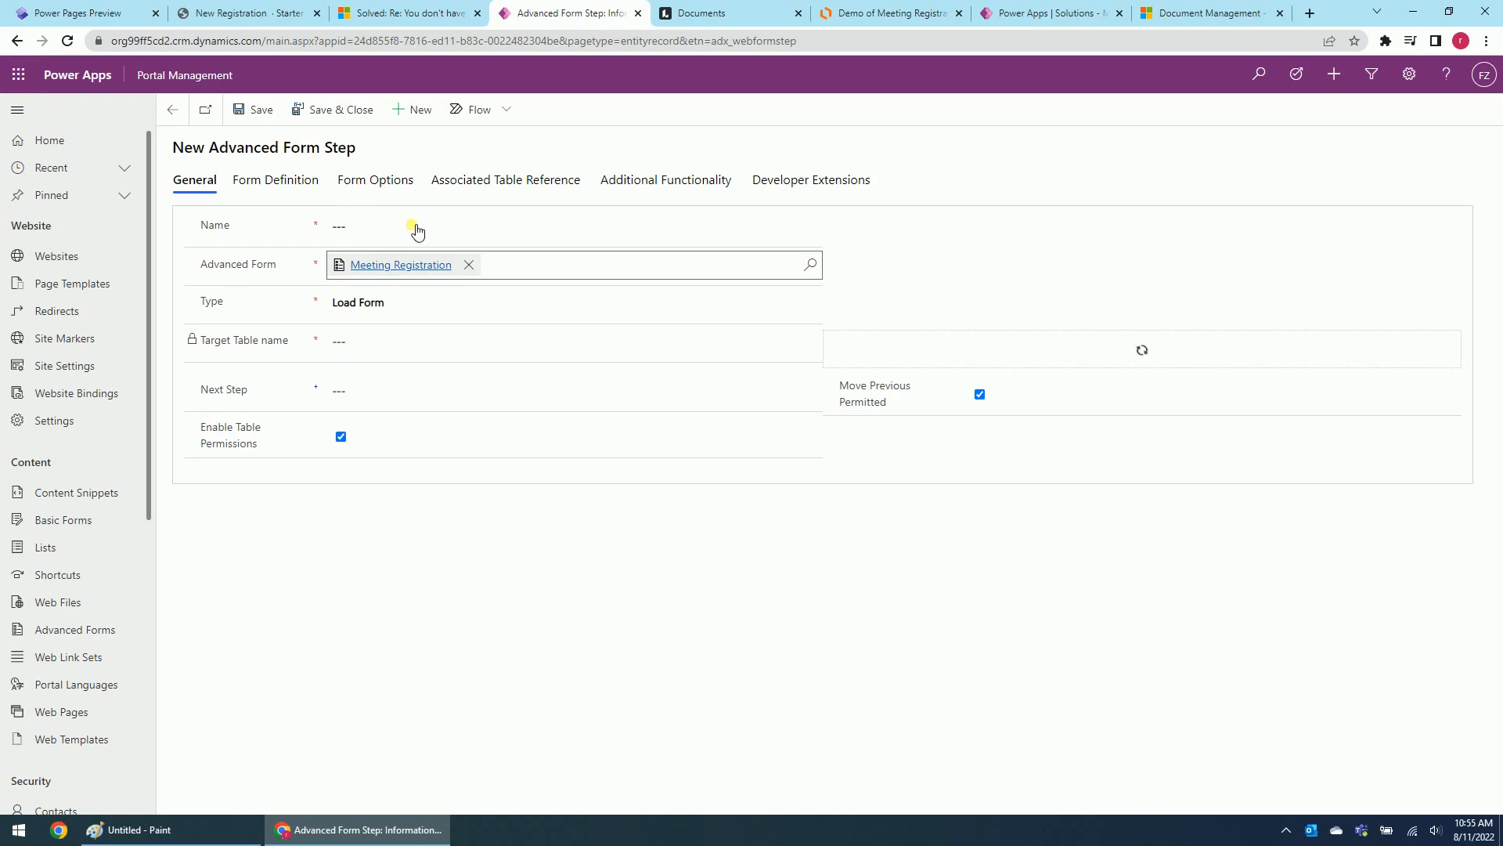
pyautogui.click(364, 227)
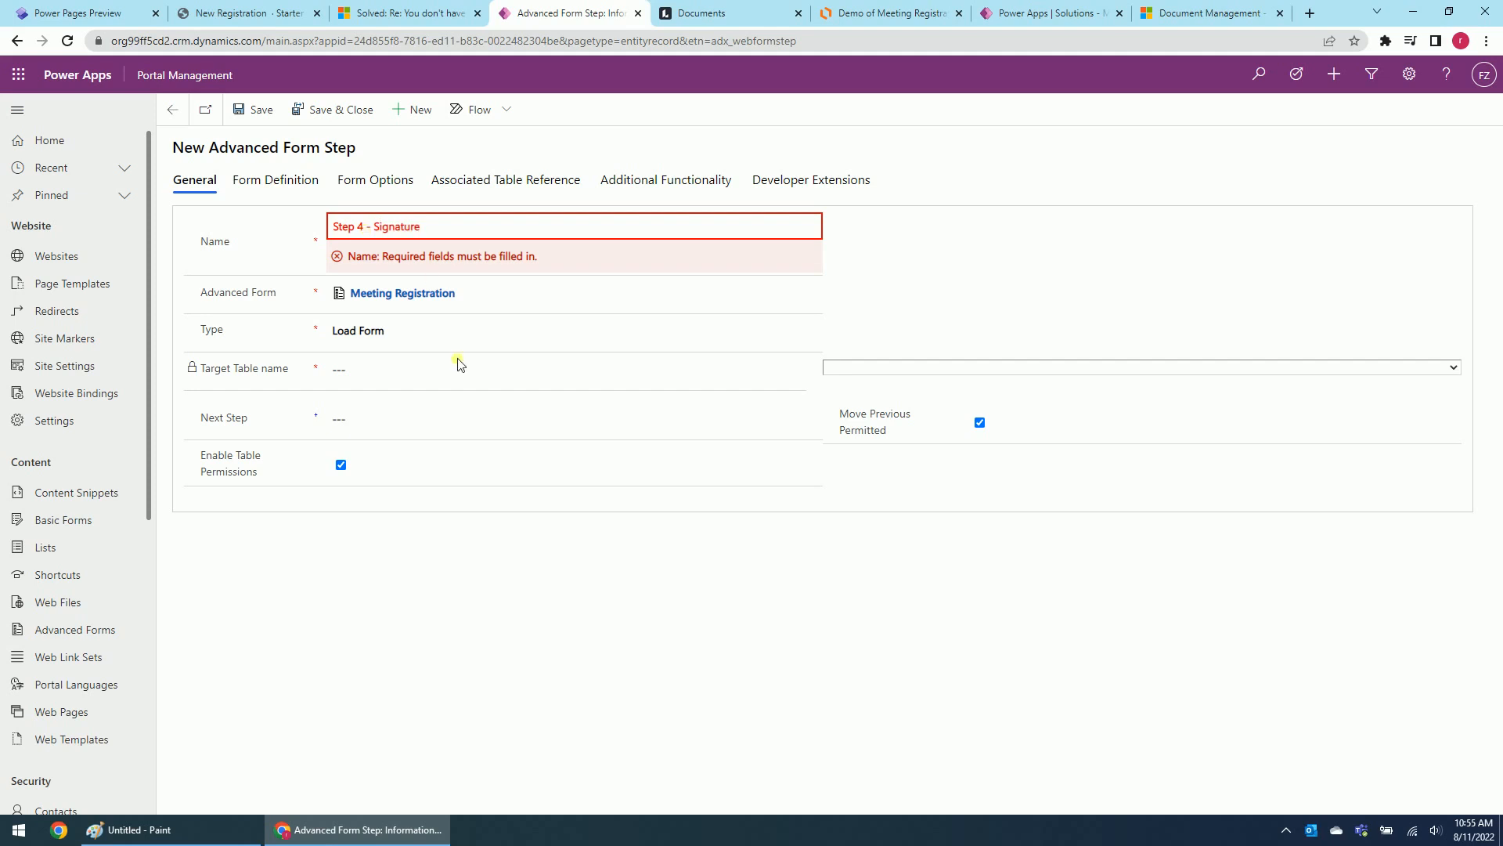
pyautogui.click(470, 337)
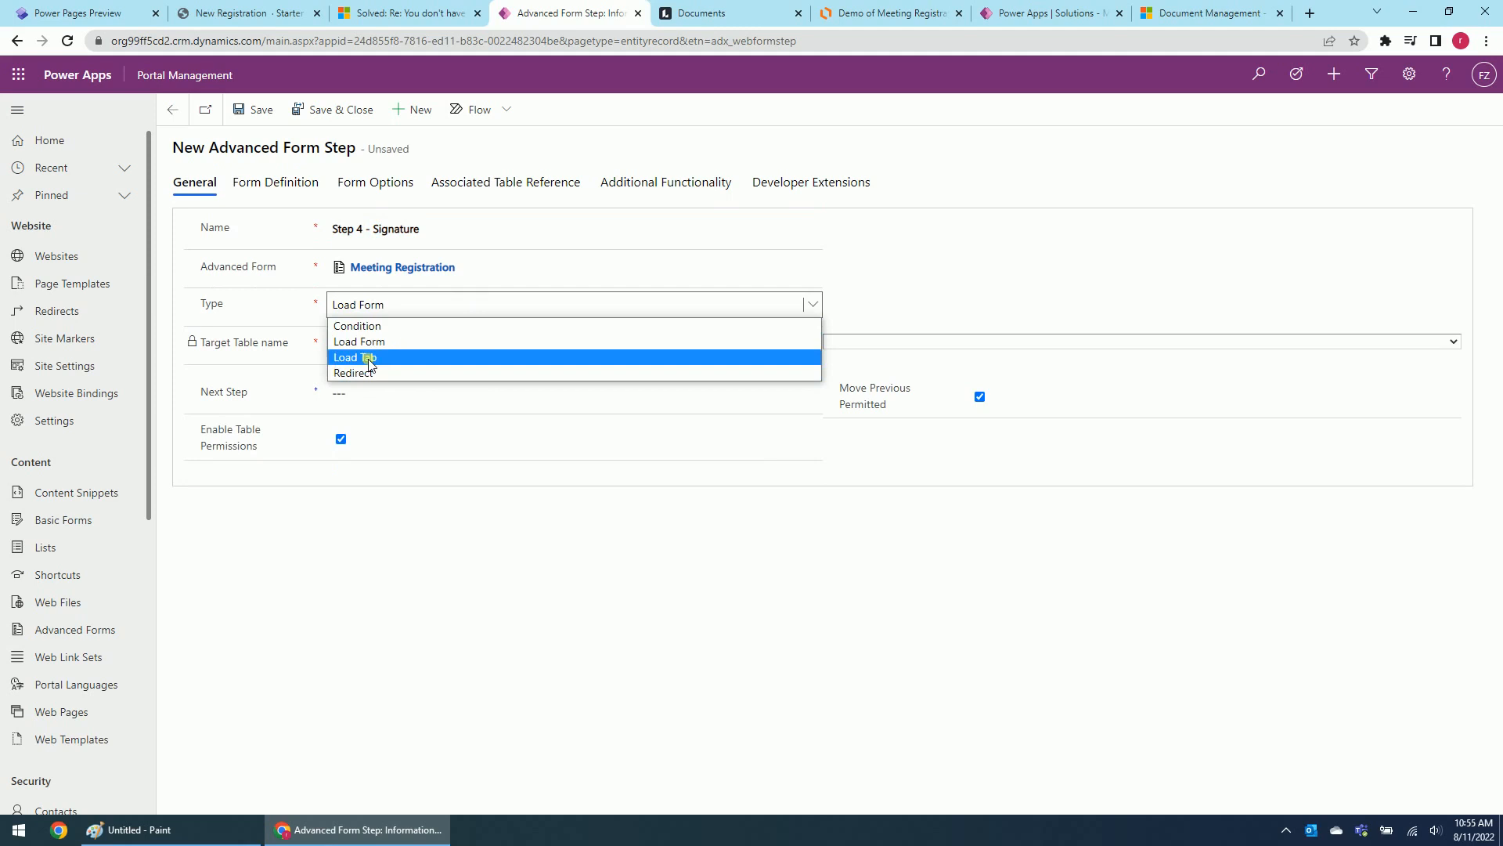
pyautogui.click(369, 357)
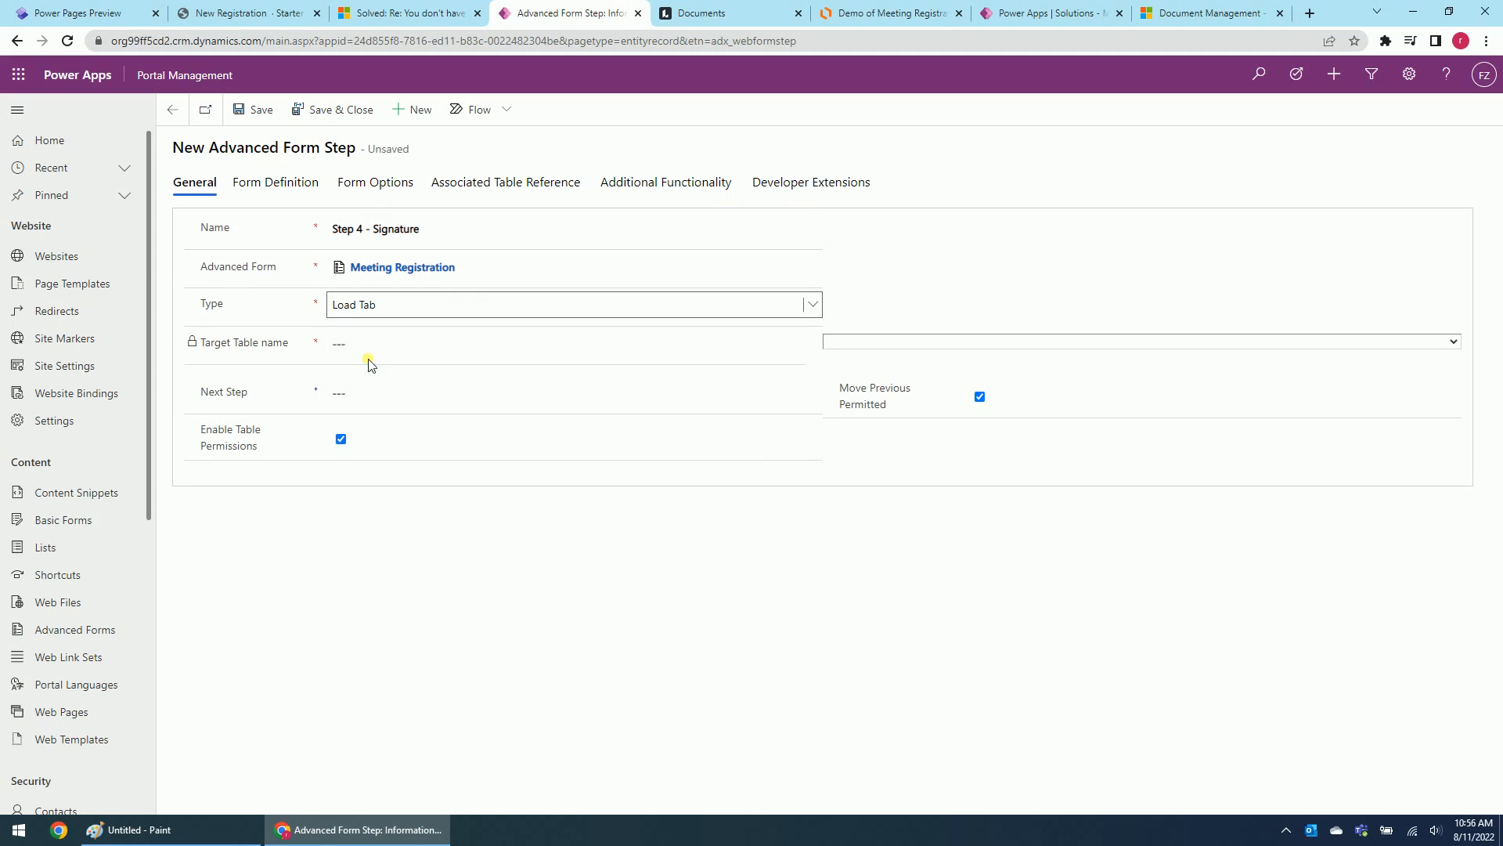
pyautogui.click(840, 345)
pyautogui.write('meetingregistration)')
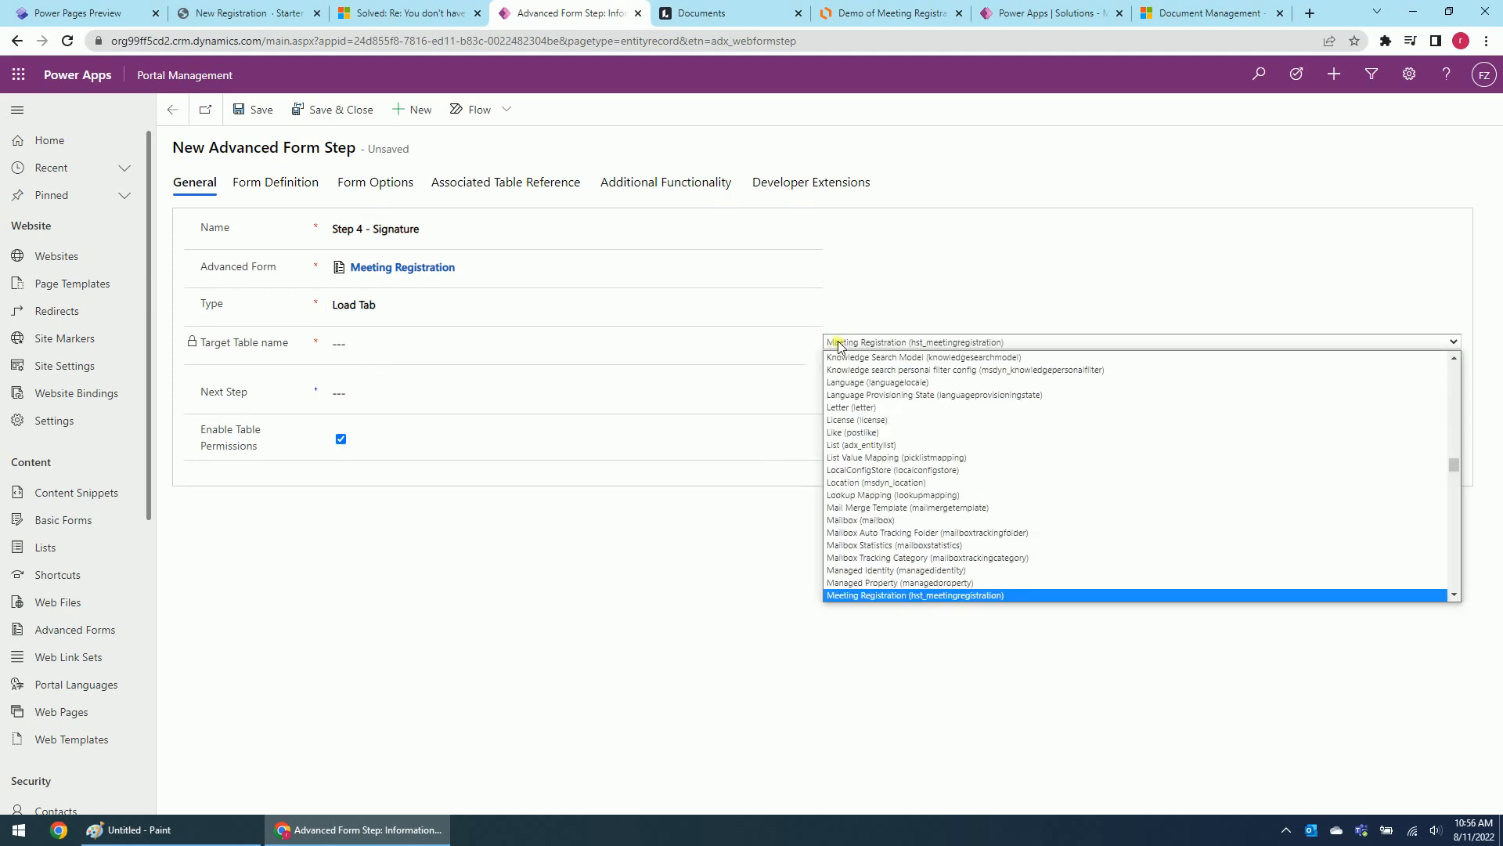
pyautogui.press('Return')
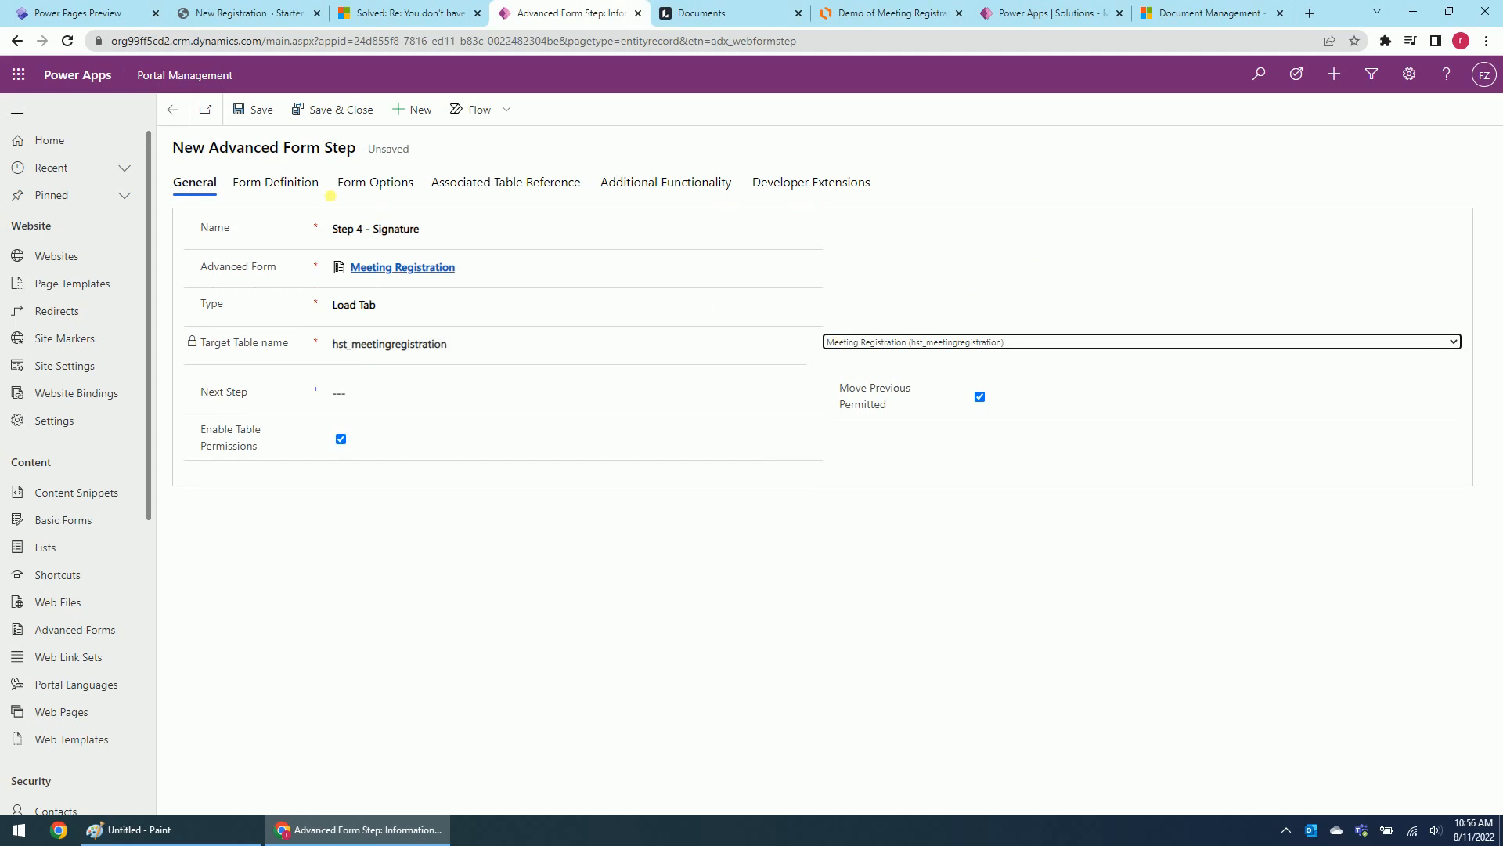
# Define the Signature step's form as Information and its tab as Signature
pyautogui.click(293, 181)
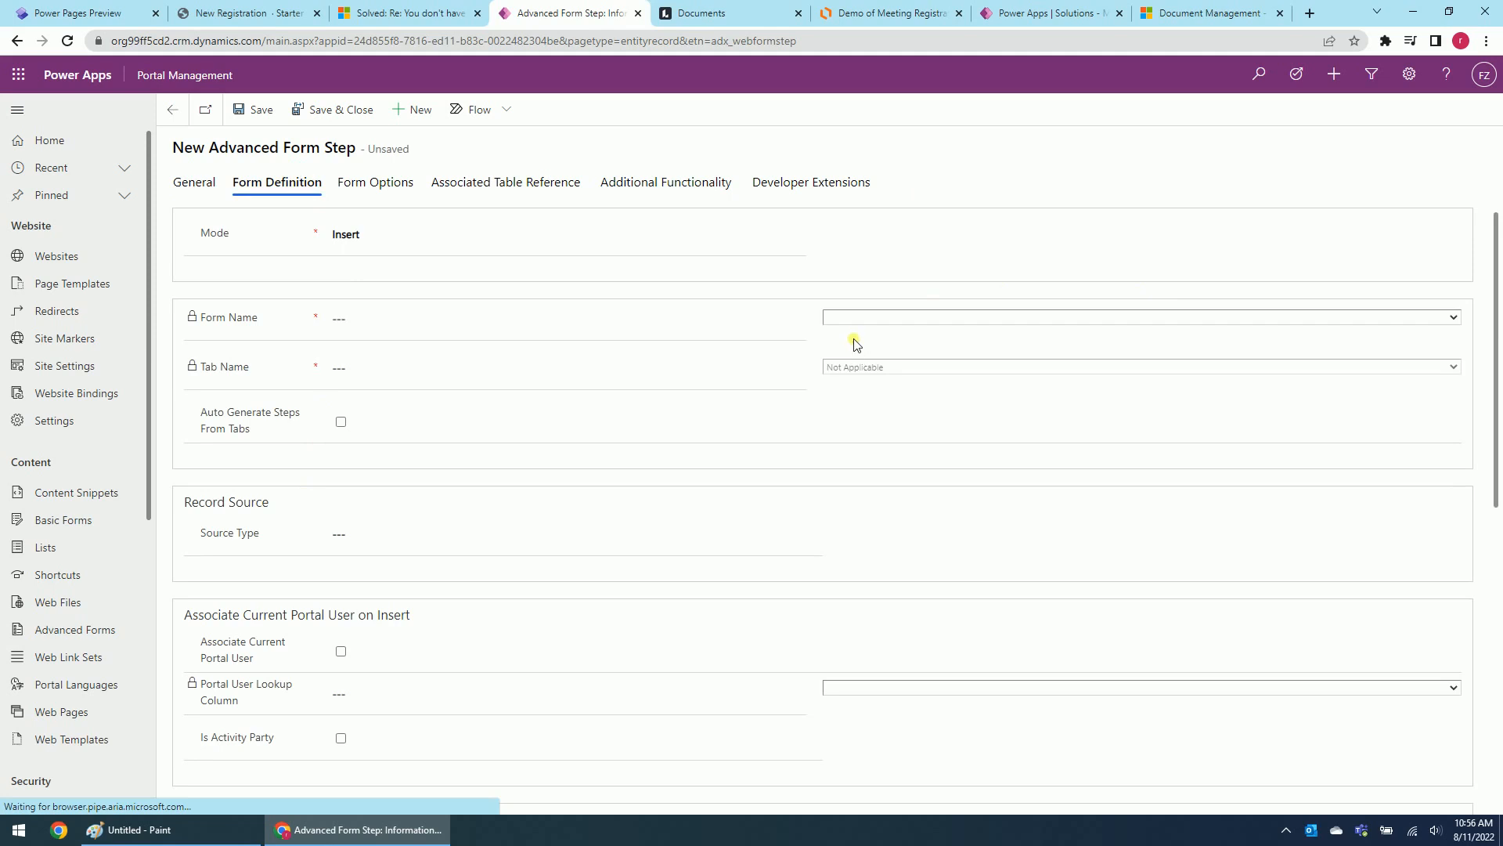
pyautogui.click(852, 319)
pyautogui.click(838, 345)
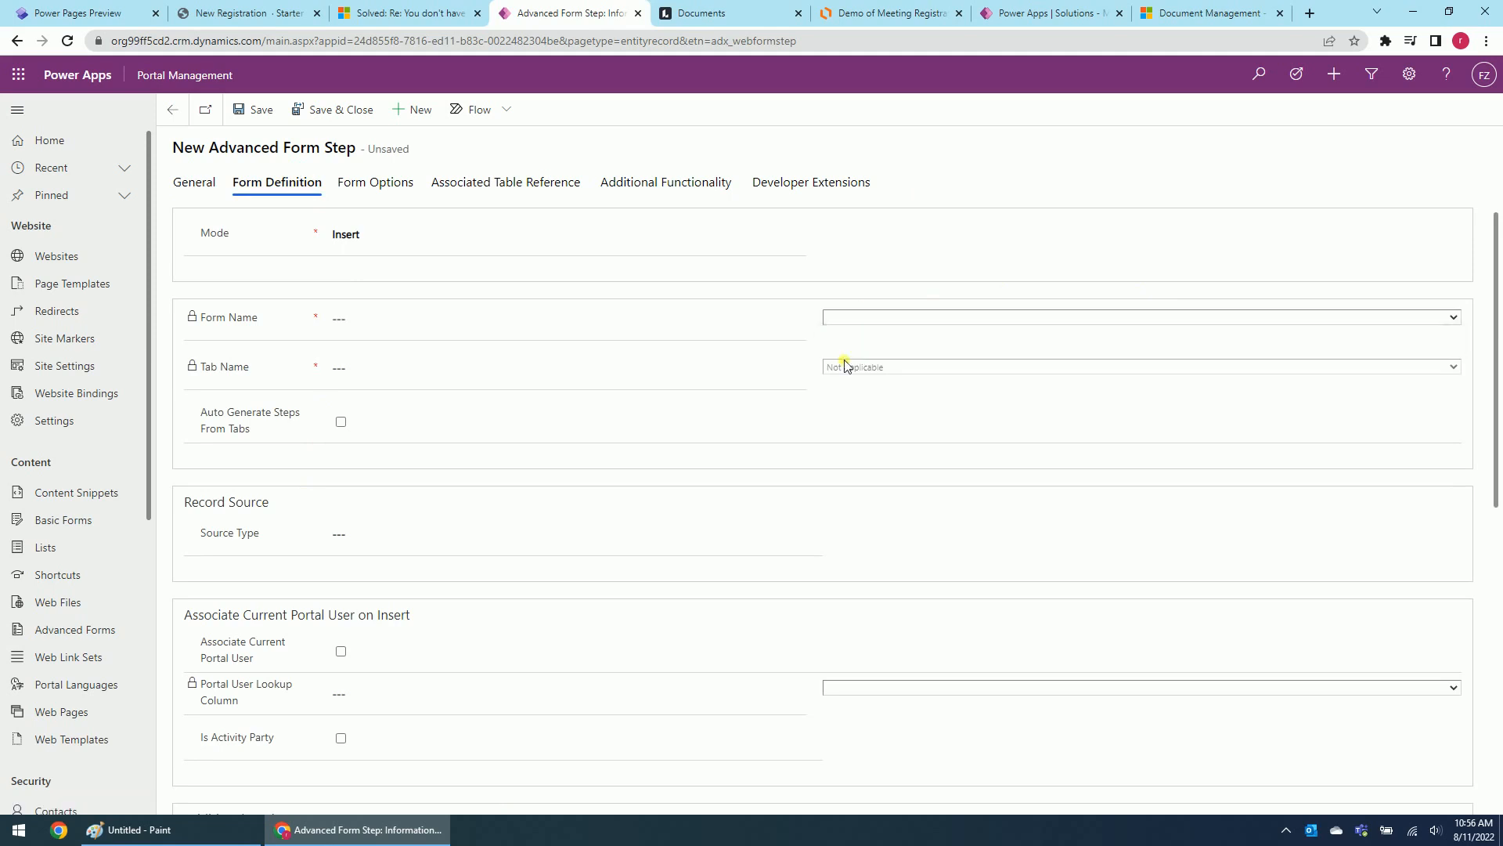
pyautogui.click(844, 367)
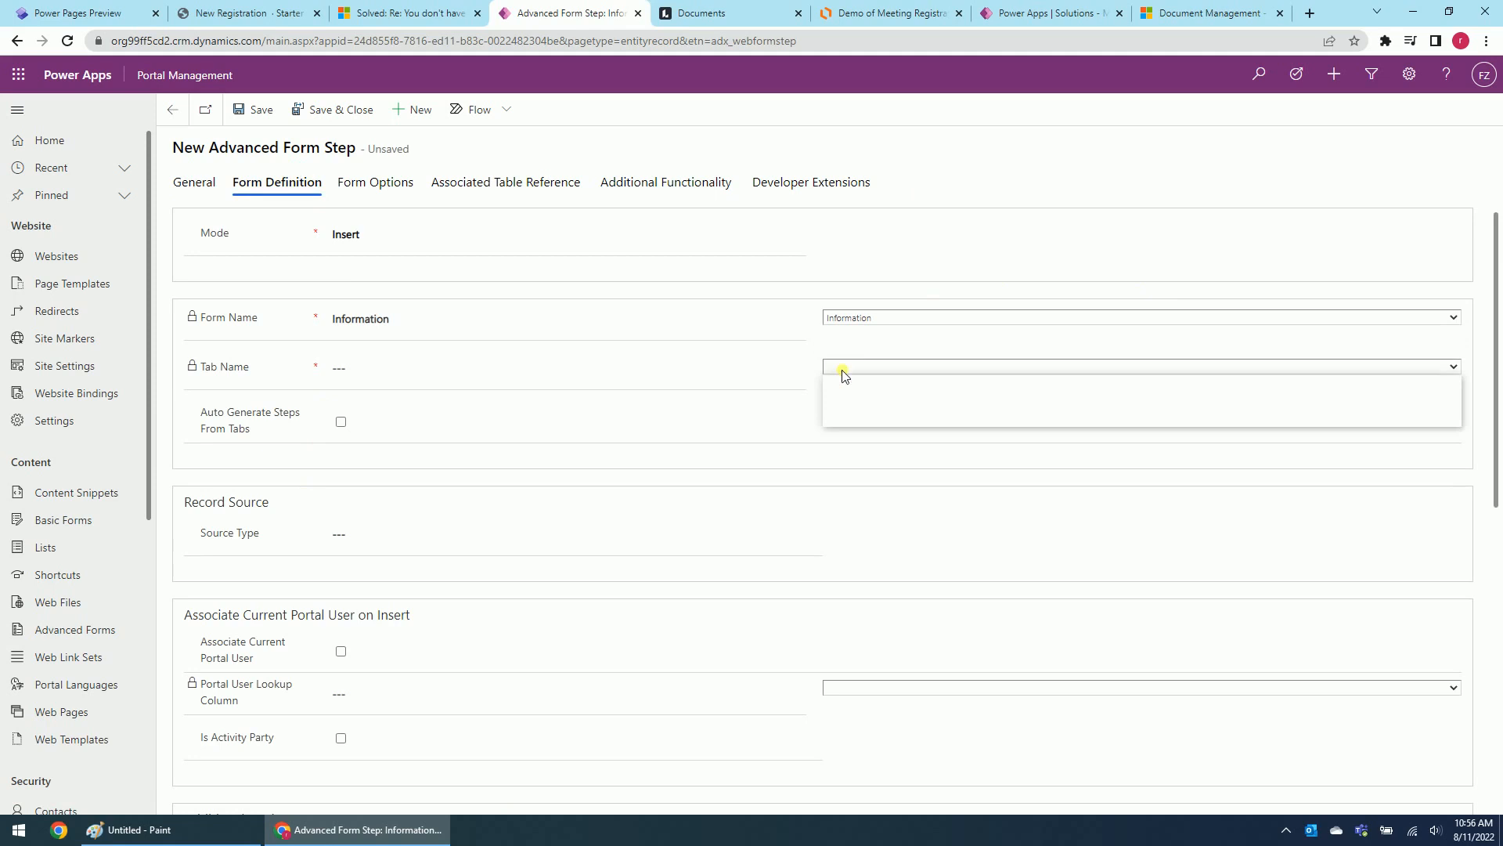
pyautogui.click(841, 415)
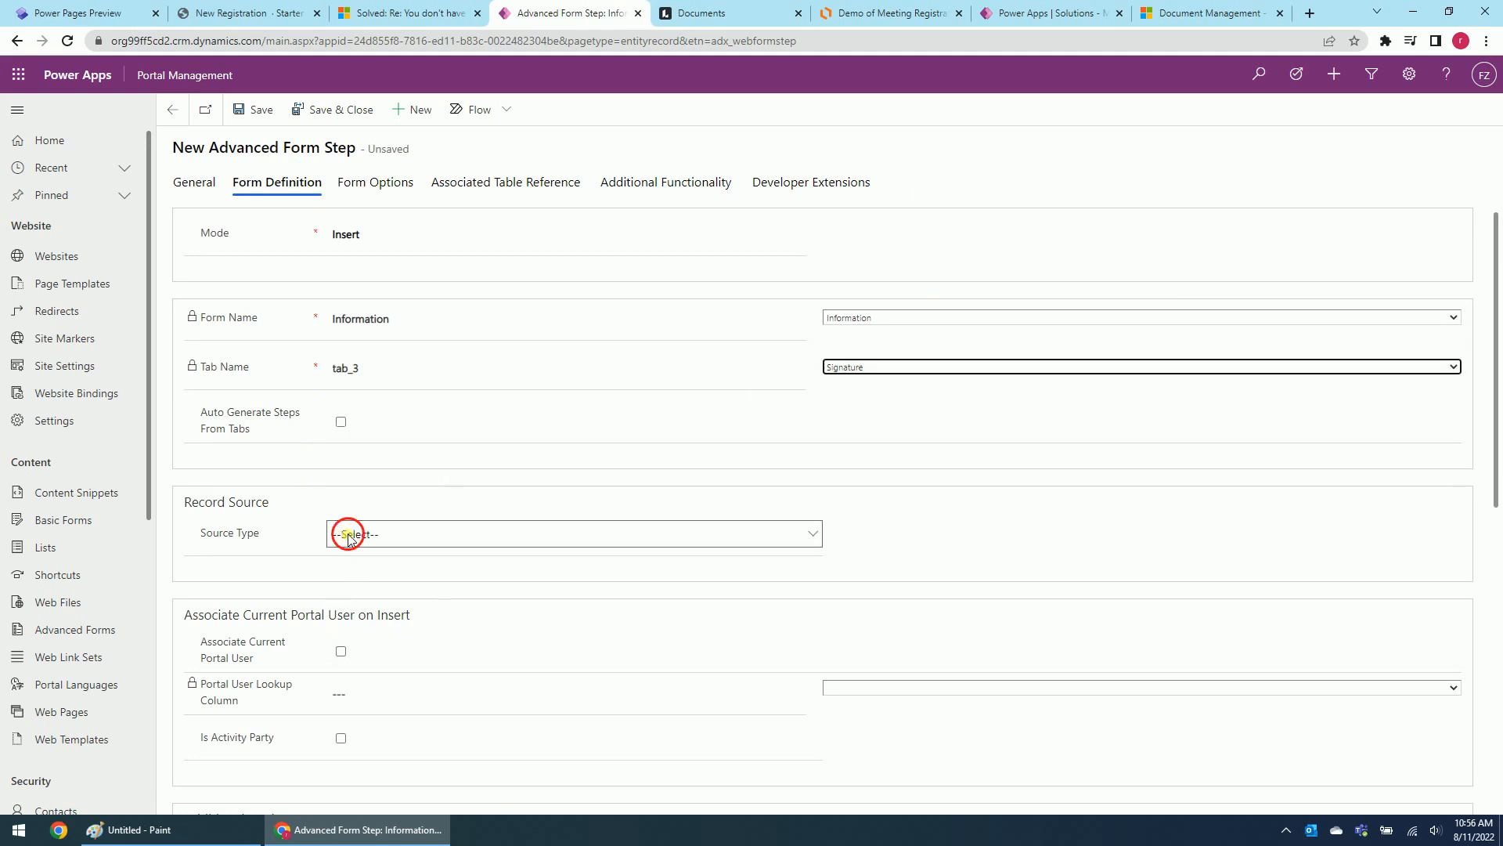
# Set the Signature step's source type to Current Portal User, associate the portal user through Applicant Name, and save and close it
pyautogui.click(349, 536)
pyautogui.click(353, 577)
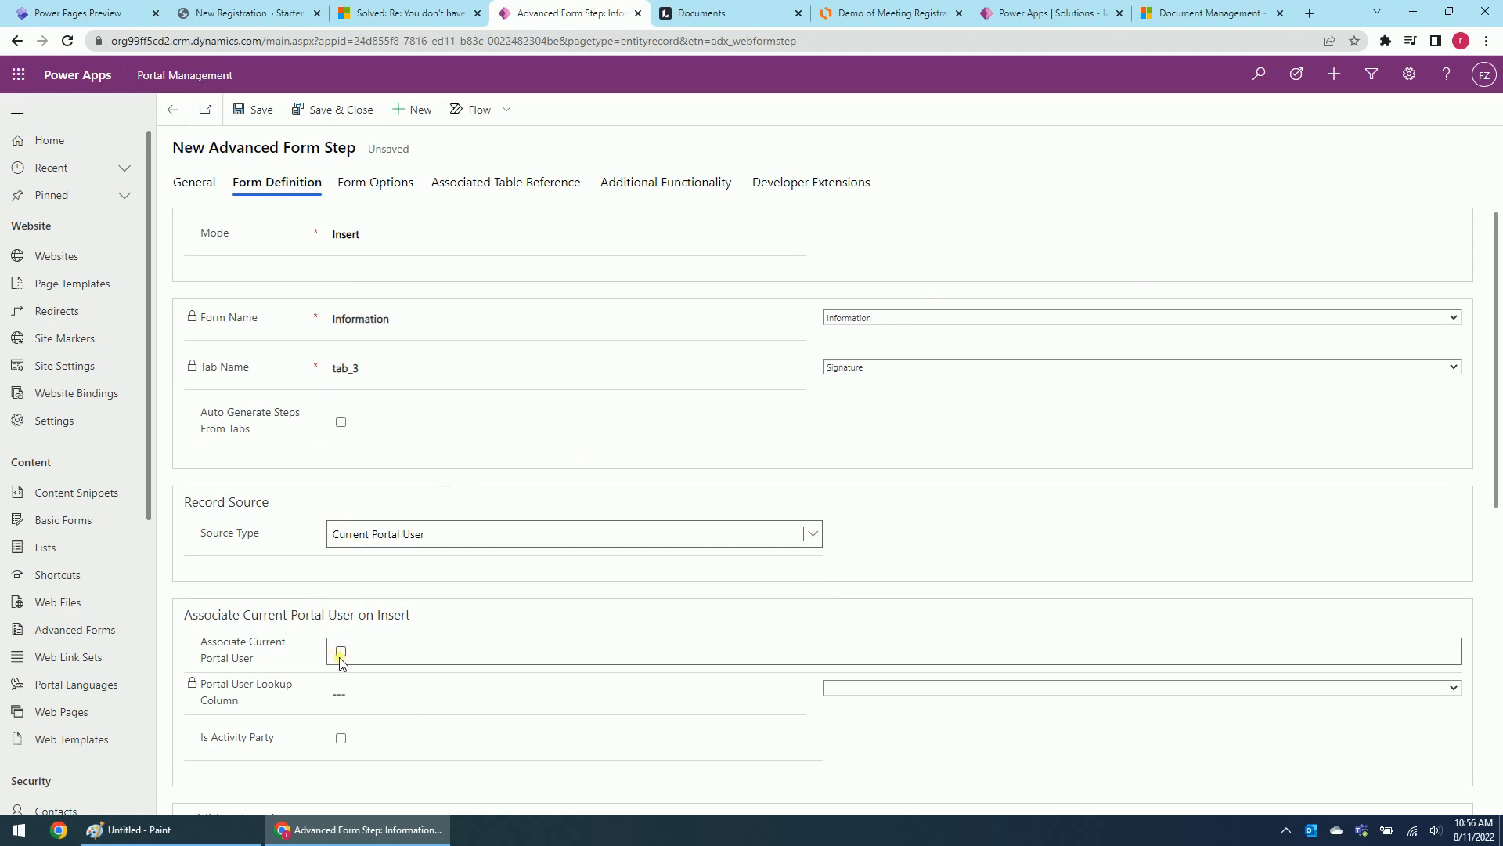
pyautogui.click(341, 651)
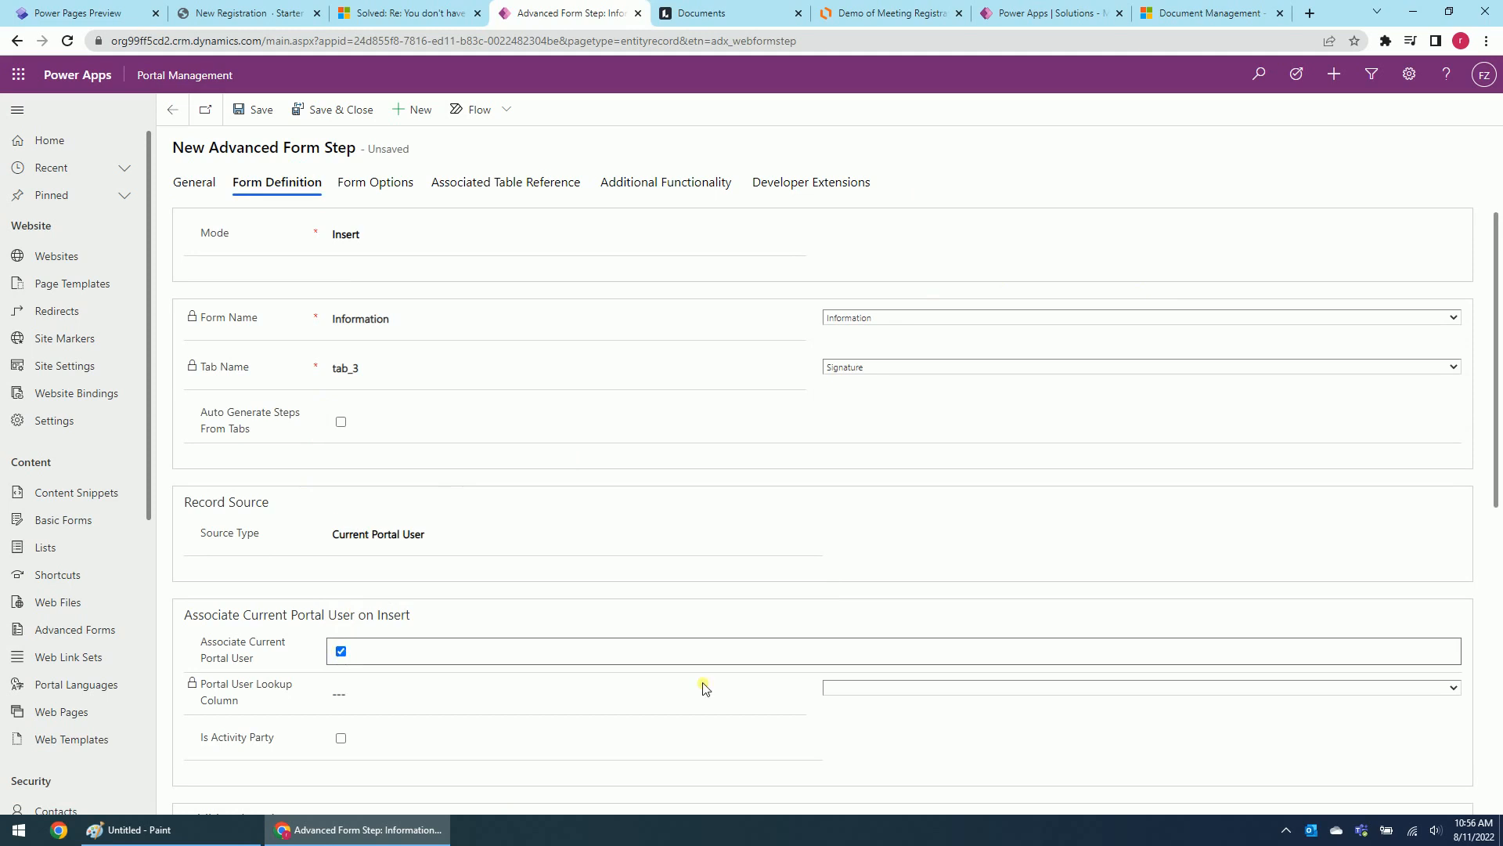
pyautogui.click(913, 687)
pyautogui.click(881, 718)
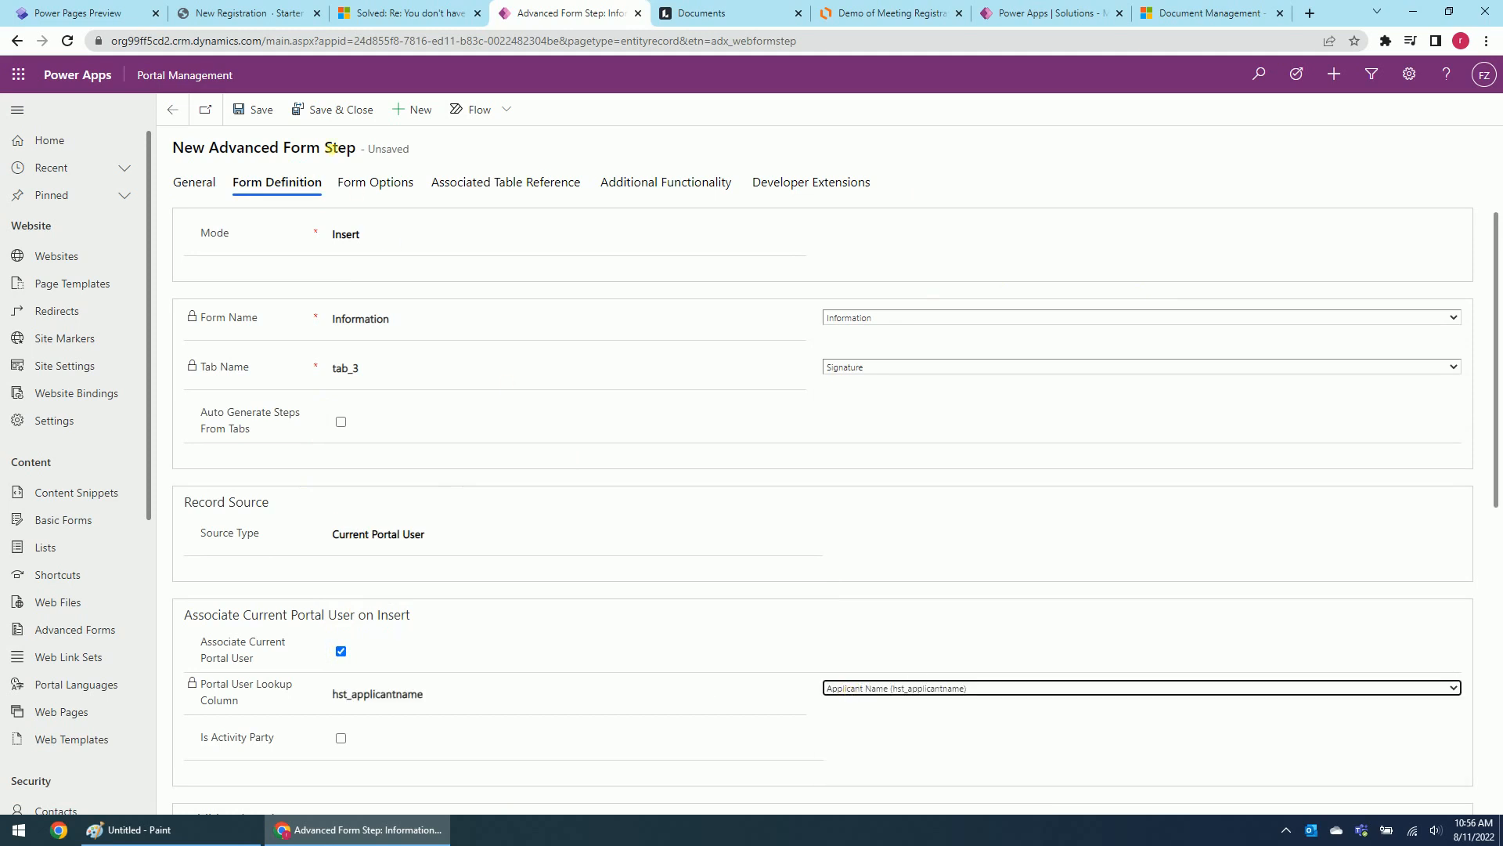
pyautogui.click(330, 111)
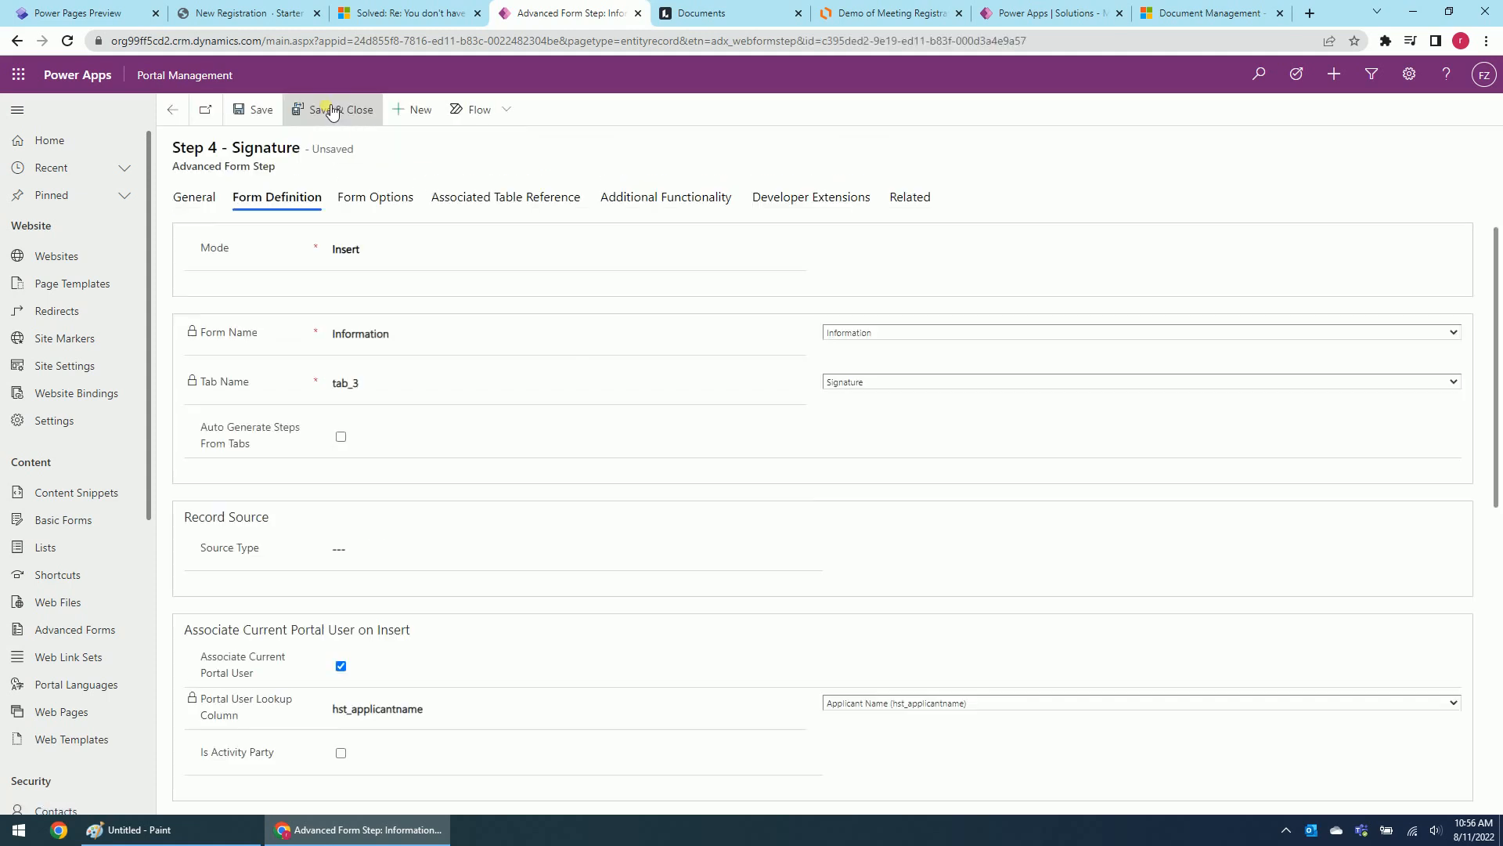
pyautogui.click(329, 110)
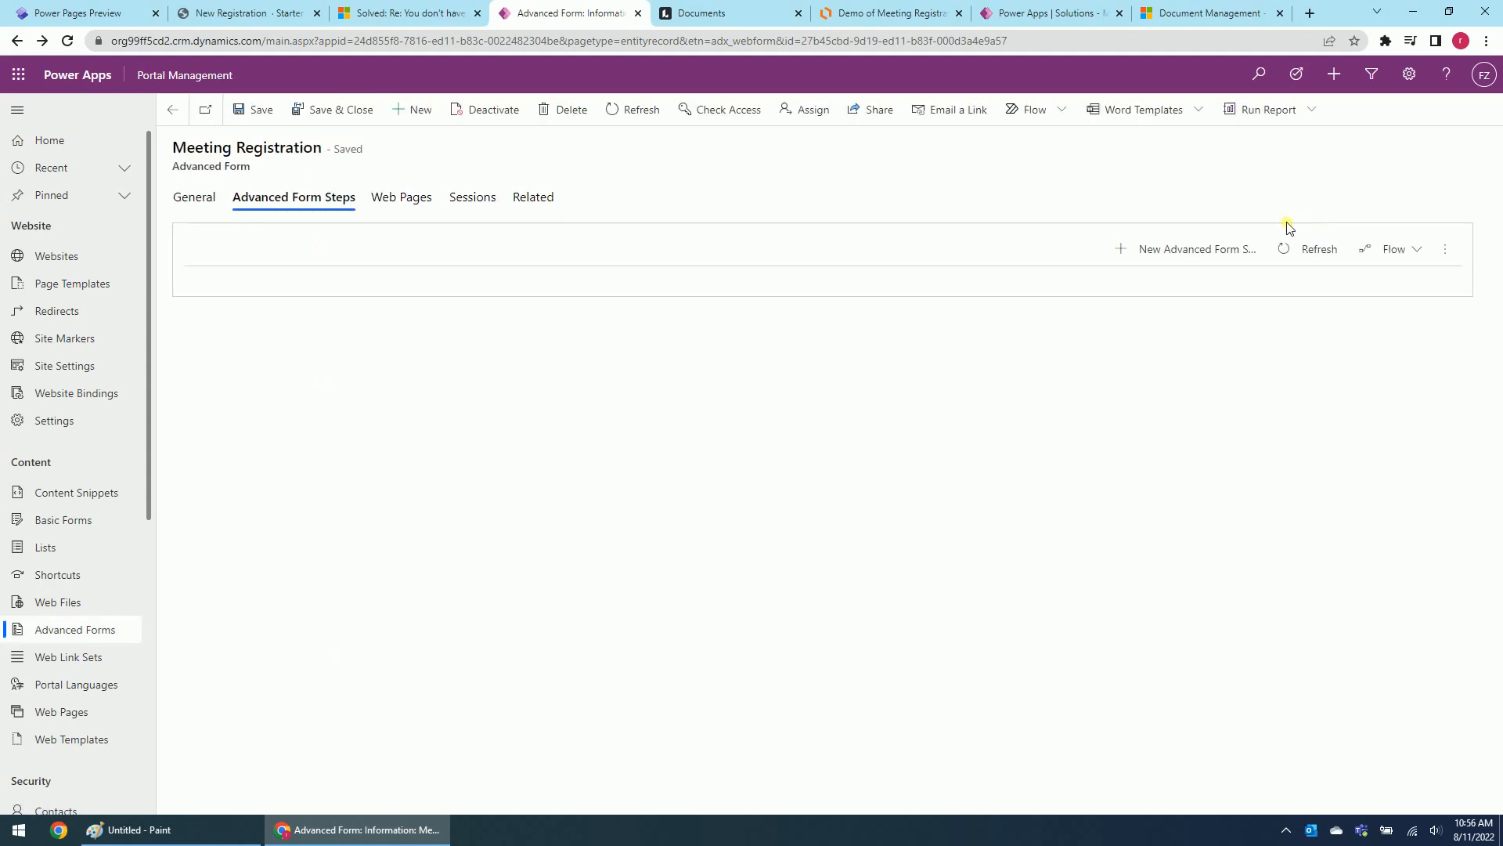
# Add an advanced form step named Step 5 - Redirect to Registration List with type Redirect and Meeting Registration as its target table
pyautogui.click(1220, 249)
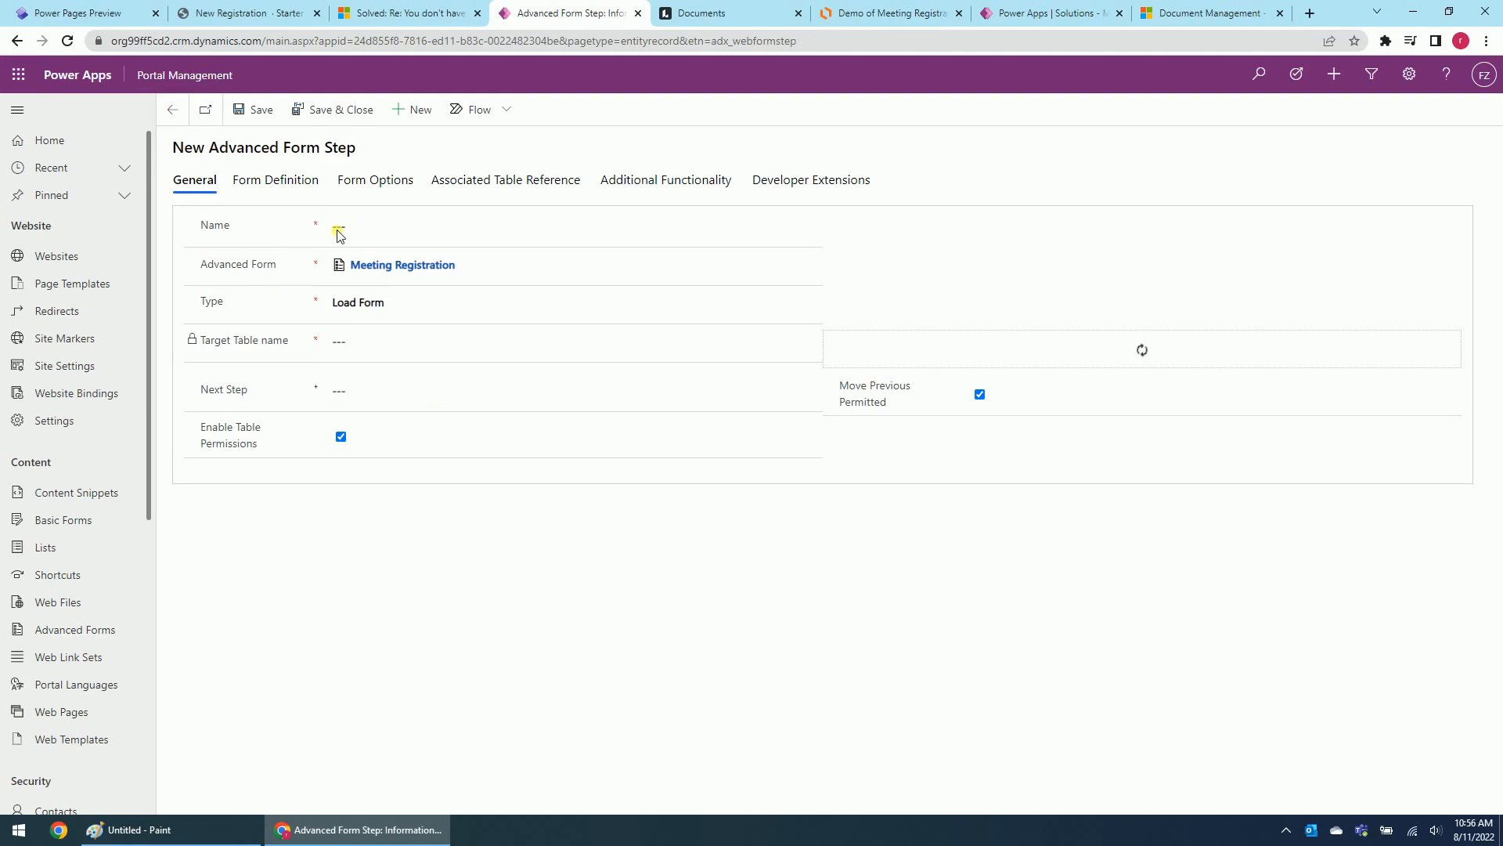
pyautogui.click(338, 231)
pyautogui.click(360, 227)
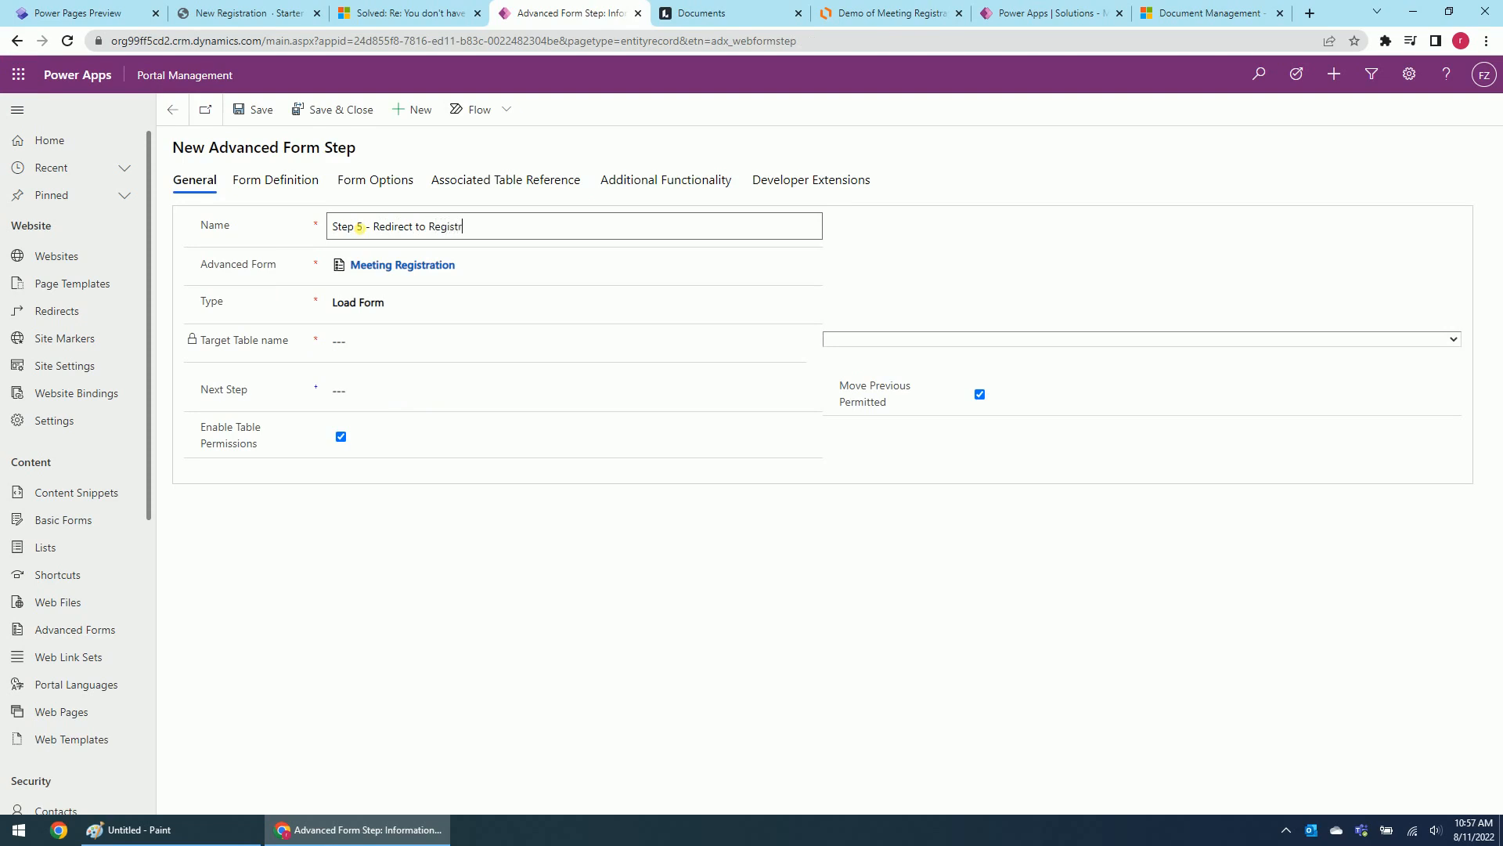
pyautogui.click(428, 302)
pyautogui.click(364, 374)
pyautogui.click(831, 343)
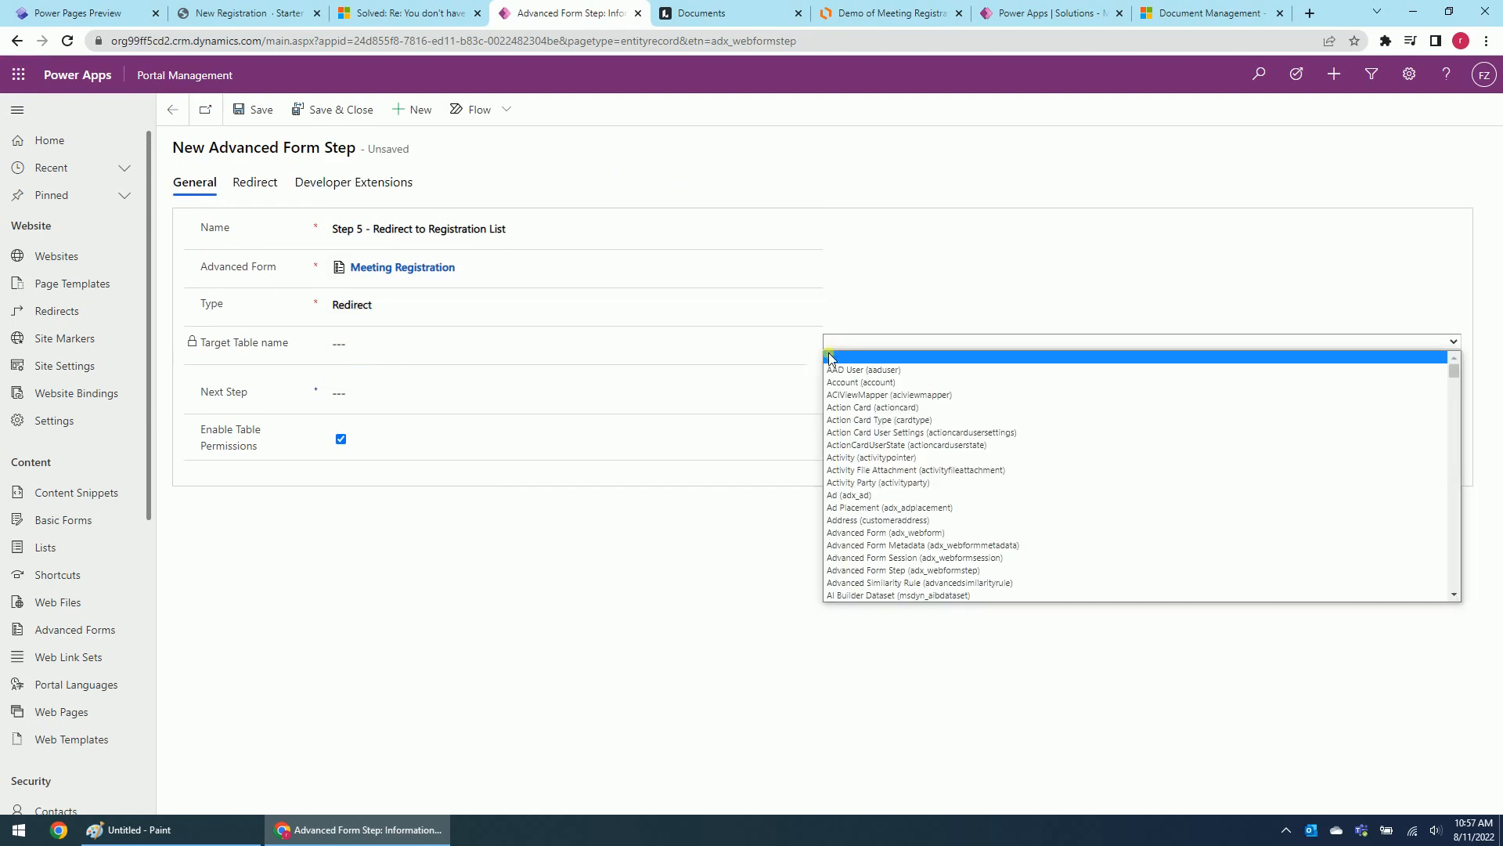
pyautogui.write('mee')
pyautogui.press('Return')
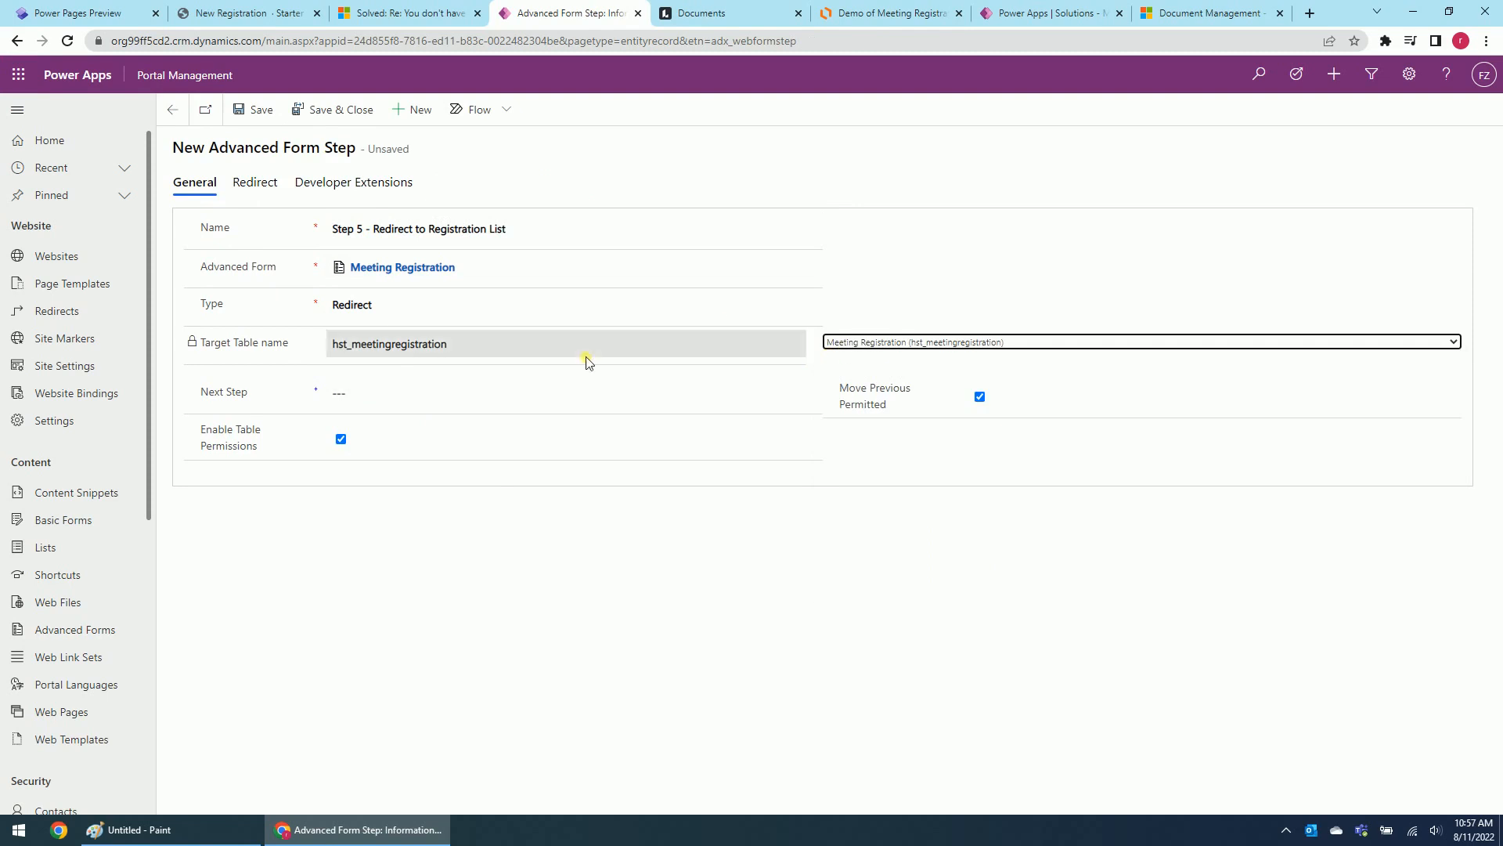
pyautogui.click(880, 346)
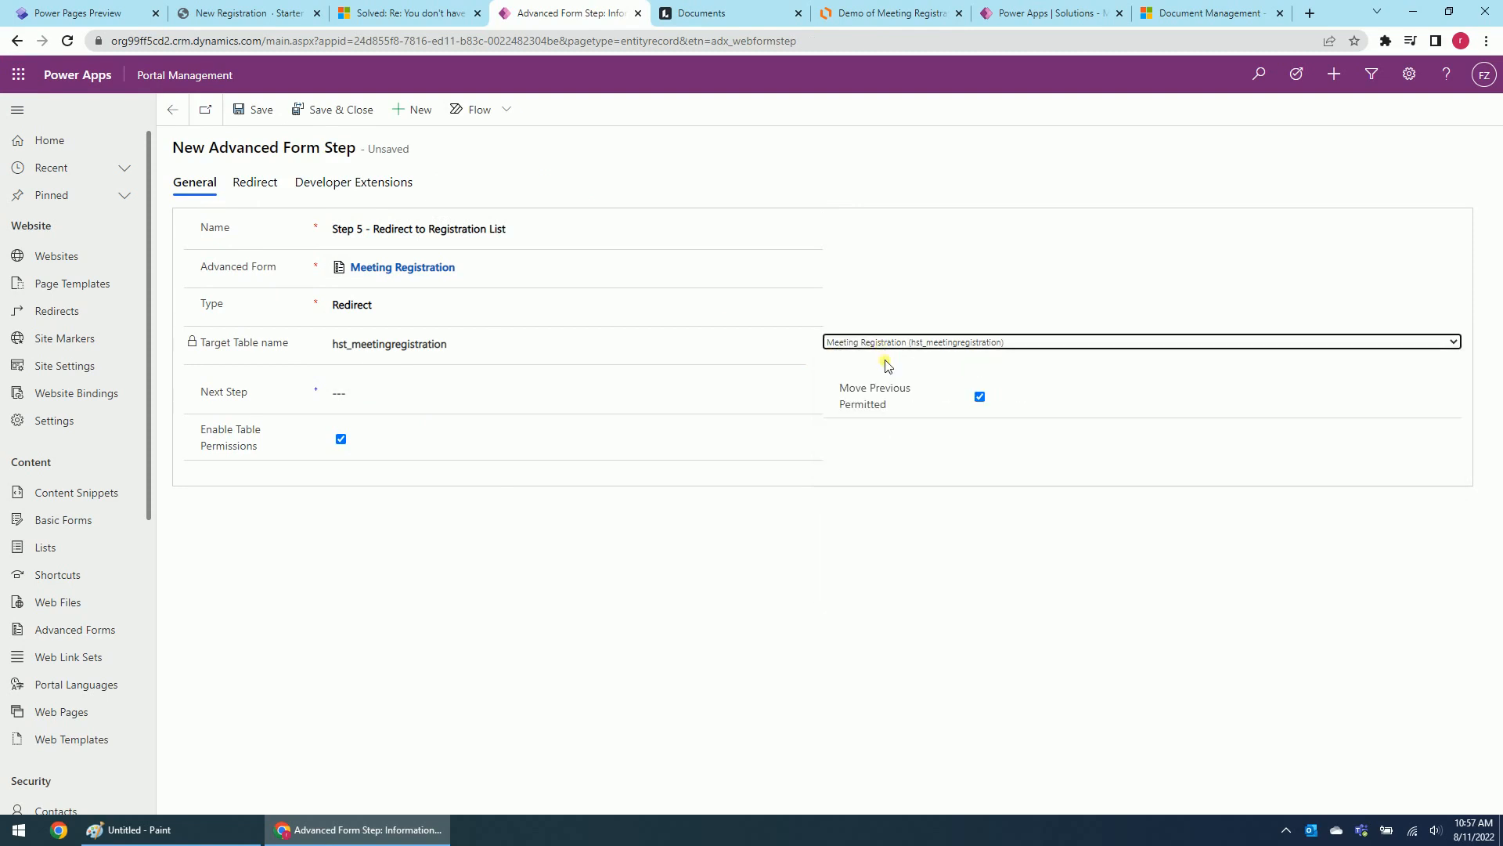
pyautogui.click(872, 342)
pyautogui.click(872, 344)
# Open the redirect settings of the Step 5 - Redirect to Registration List form step
pyautogui.click(243, 188)
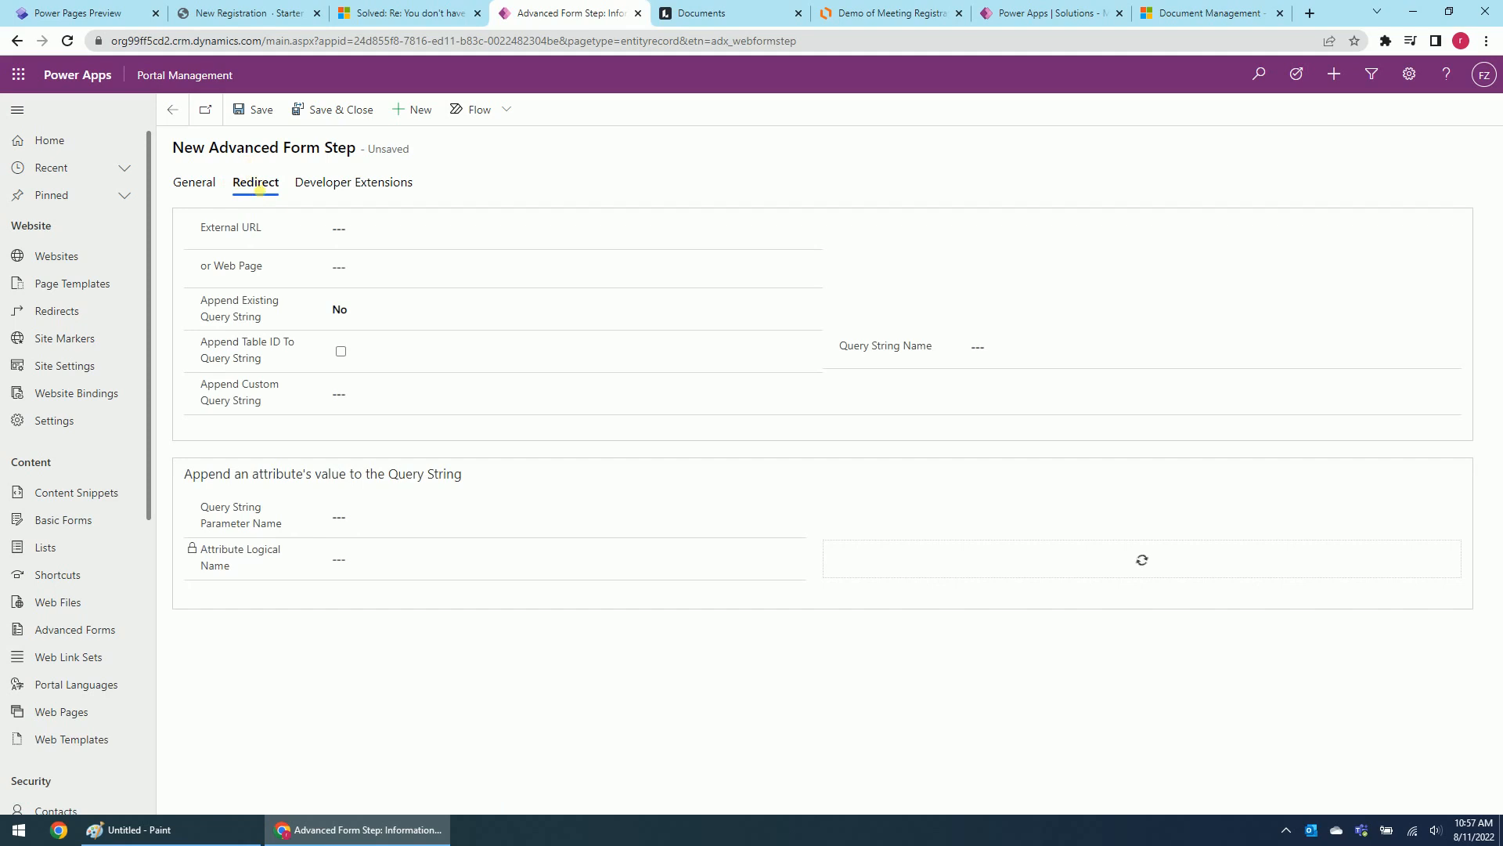
pyautogui.click(595, 276)
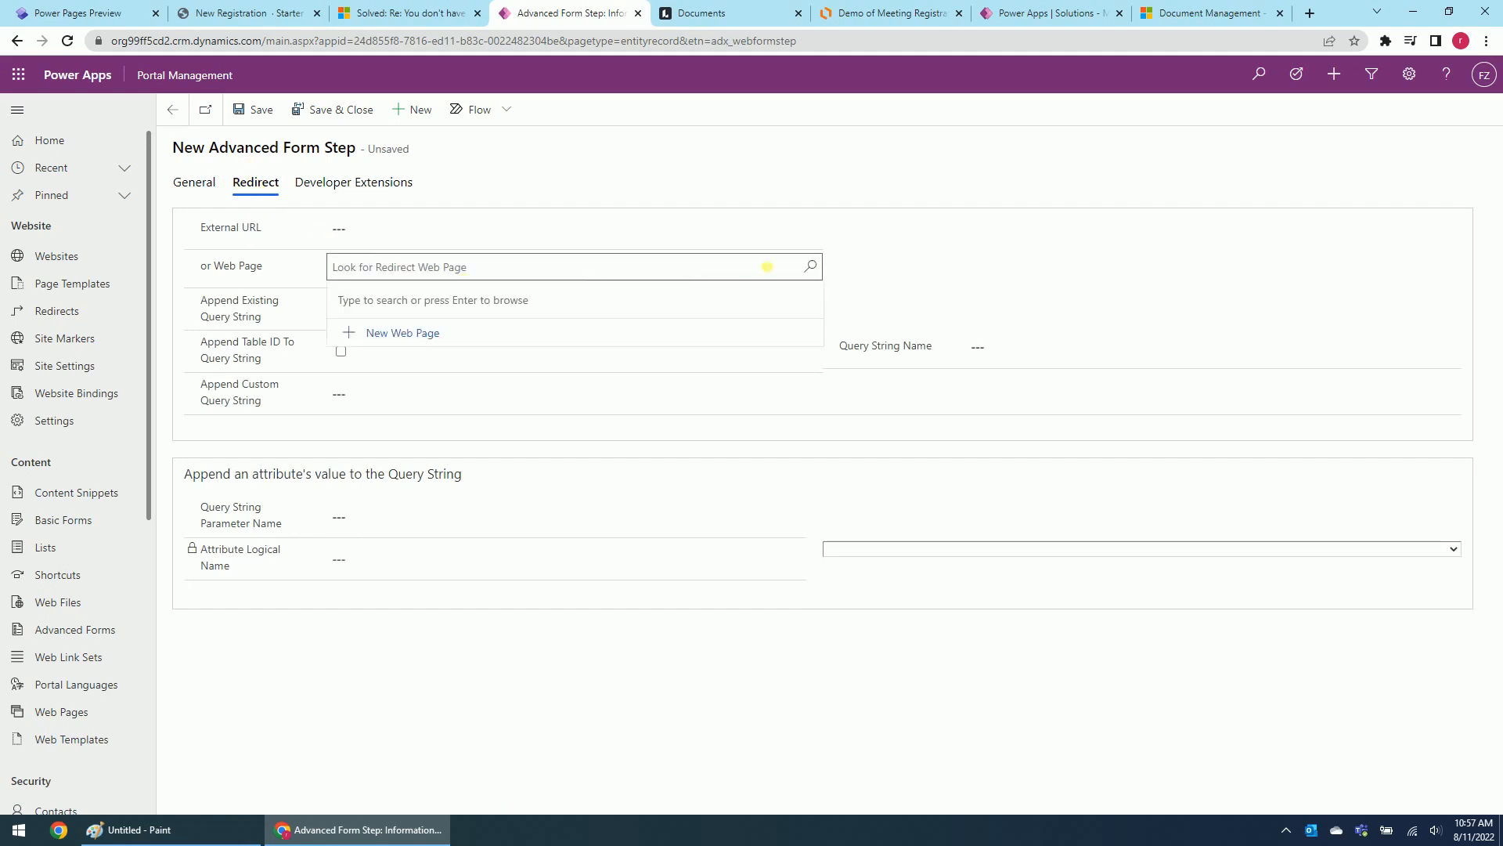
pyautogui.click(810, 267)
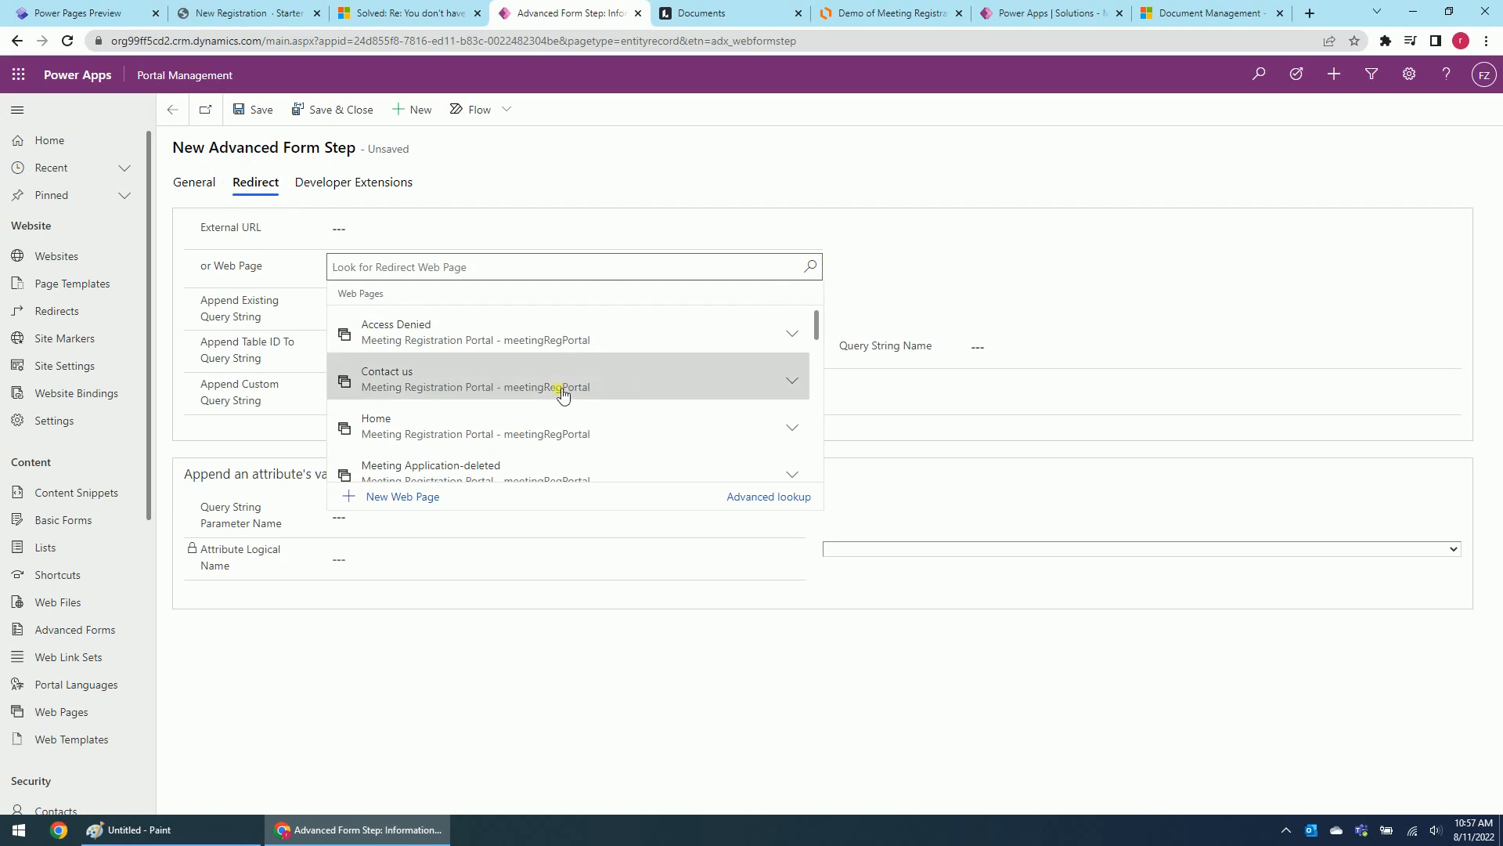
pyautogui.scroll(-1, 476, 436)
pyautogui.scroll(-5, 469, 423)
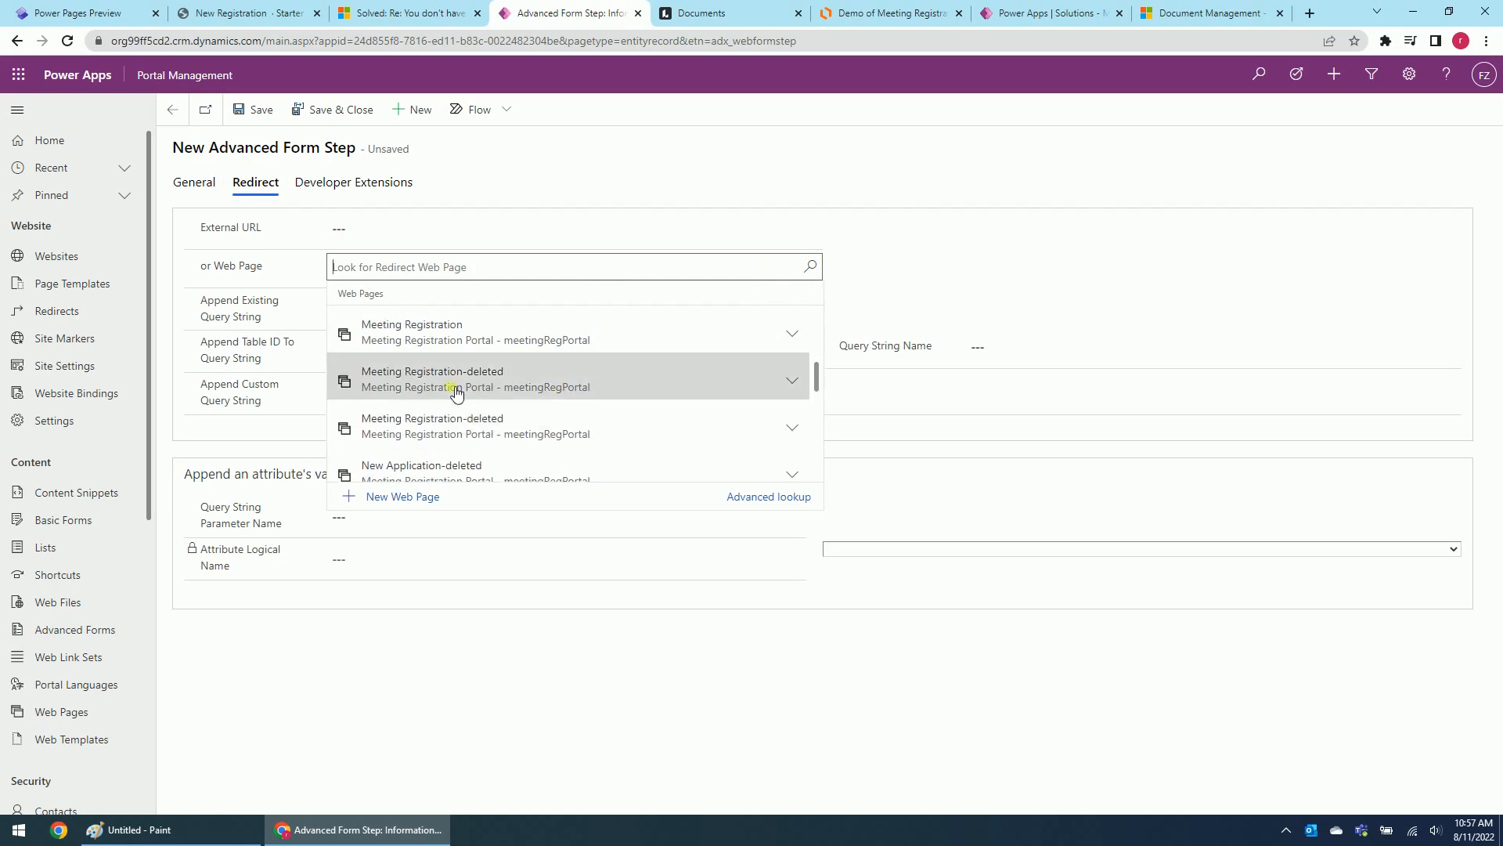
pyautogui.click(444, 422)
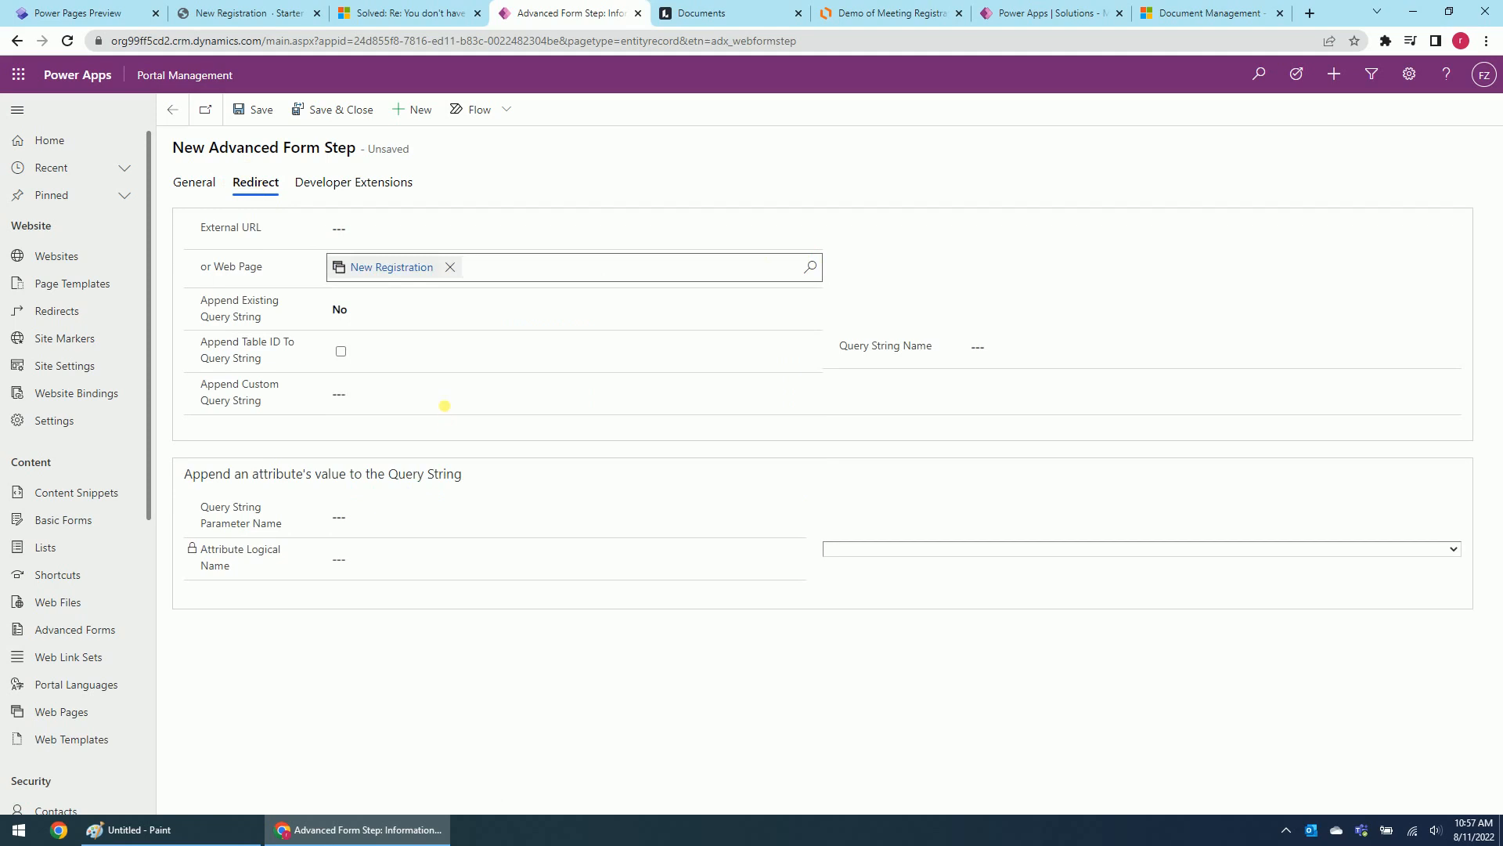
pyautogui.click(451, 268)
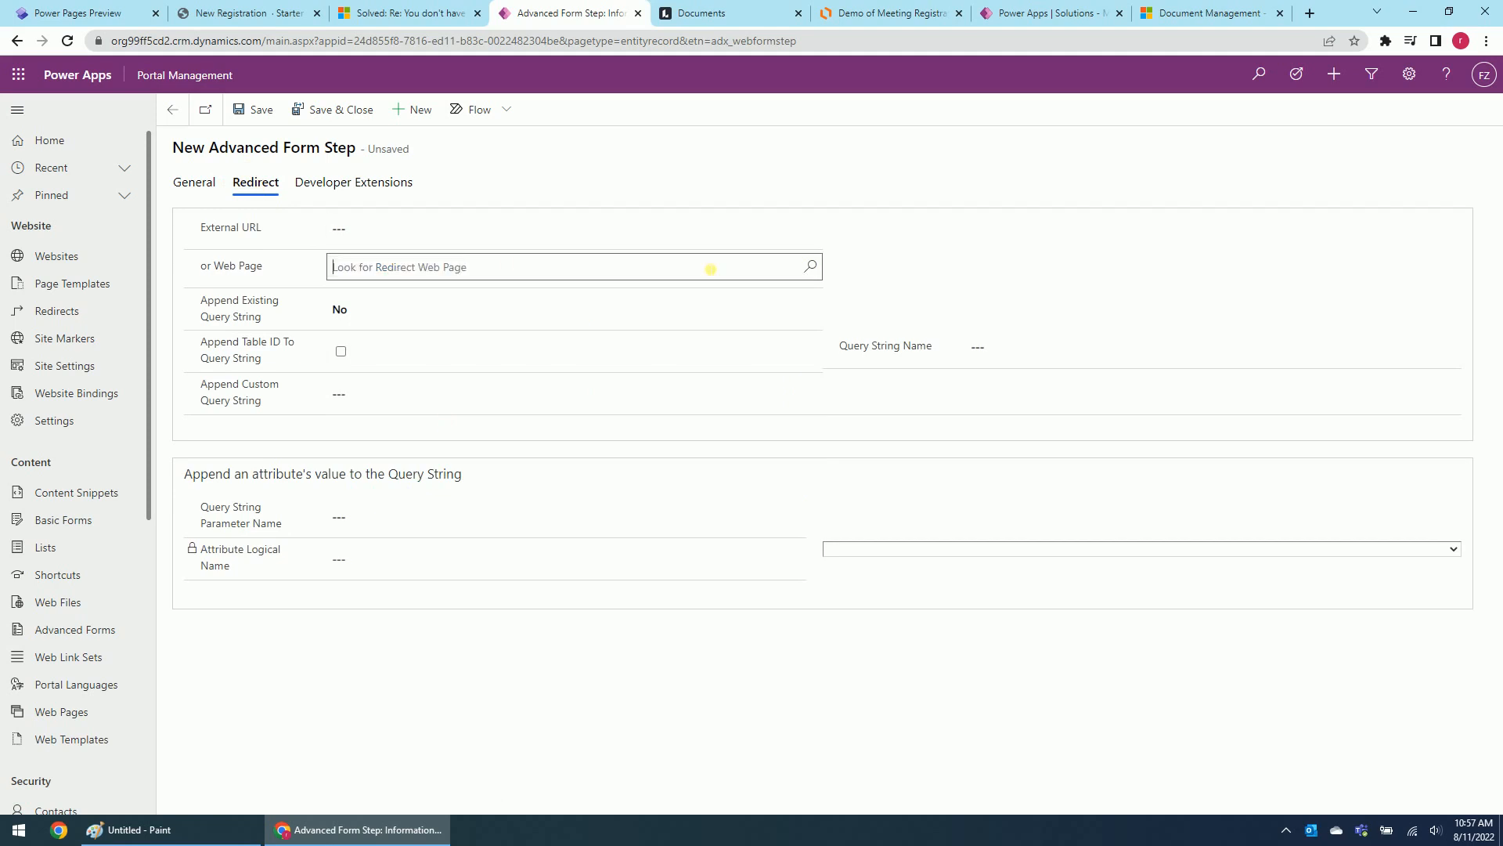
# Set the redirect web page of the new step to Meeting Registration, and save and close the step
pyautogui.click(681, 270)
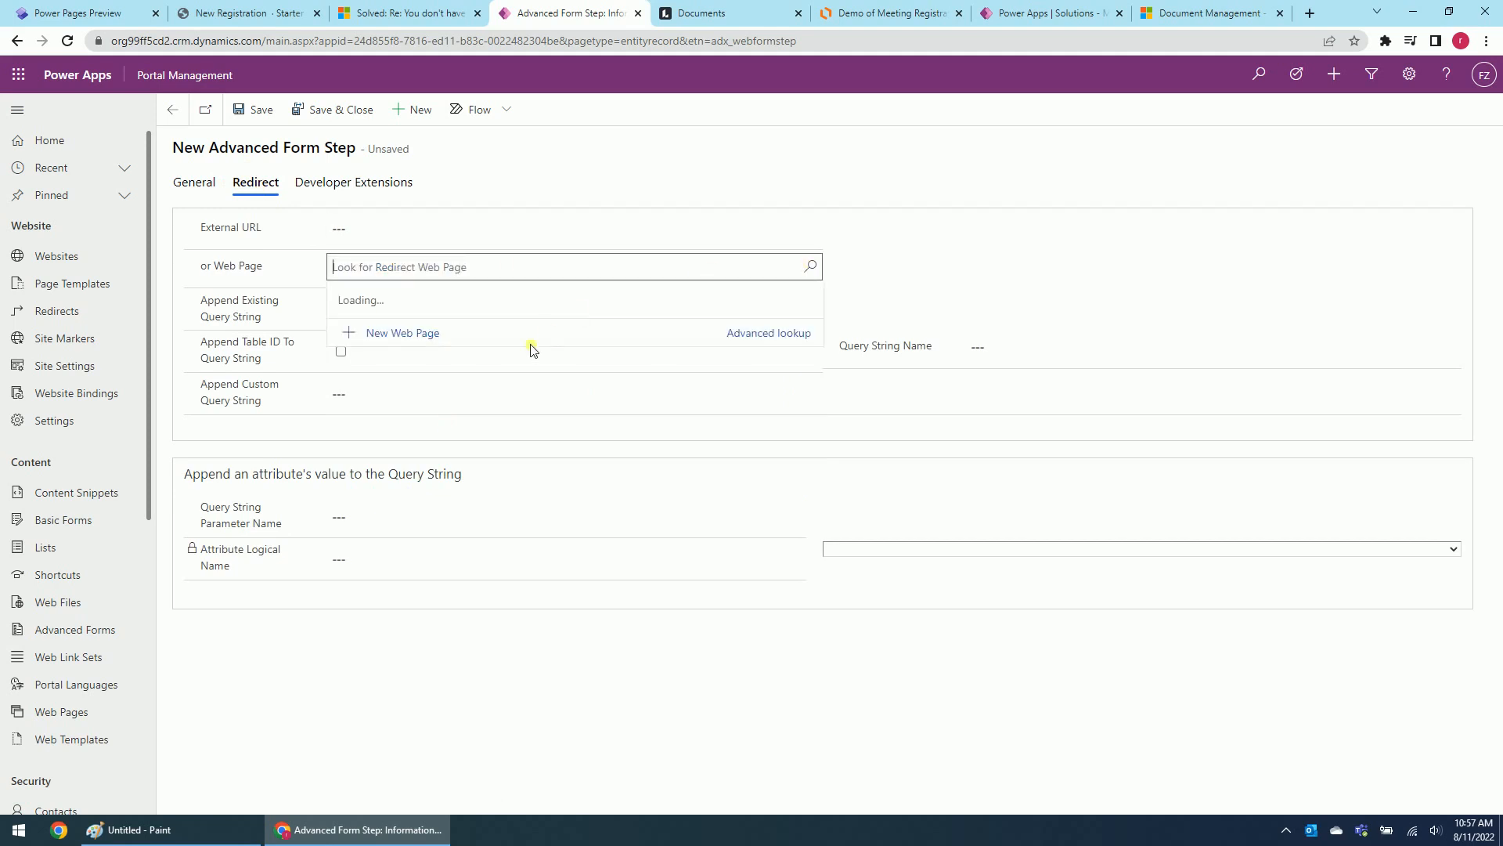
pyautogui.write('meeting reg')
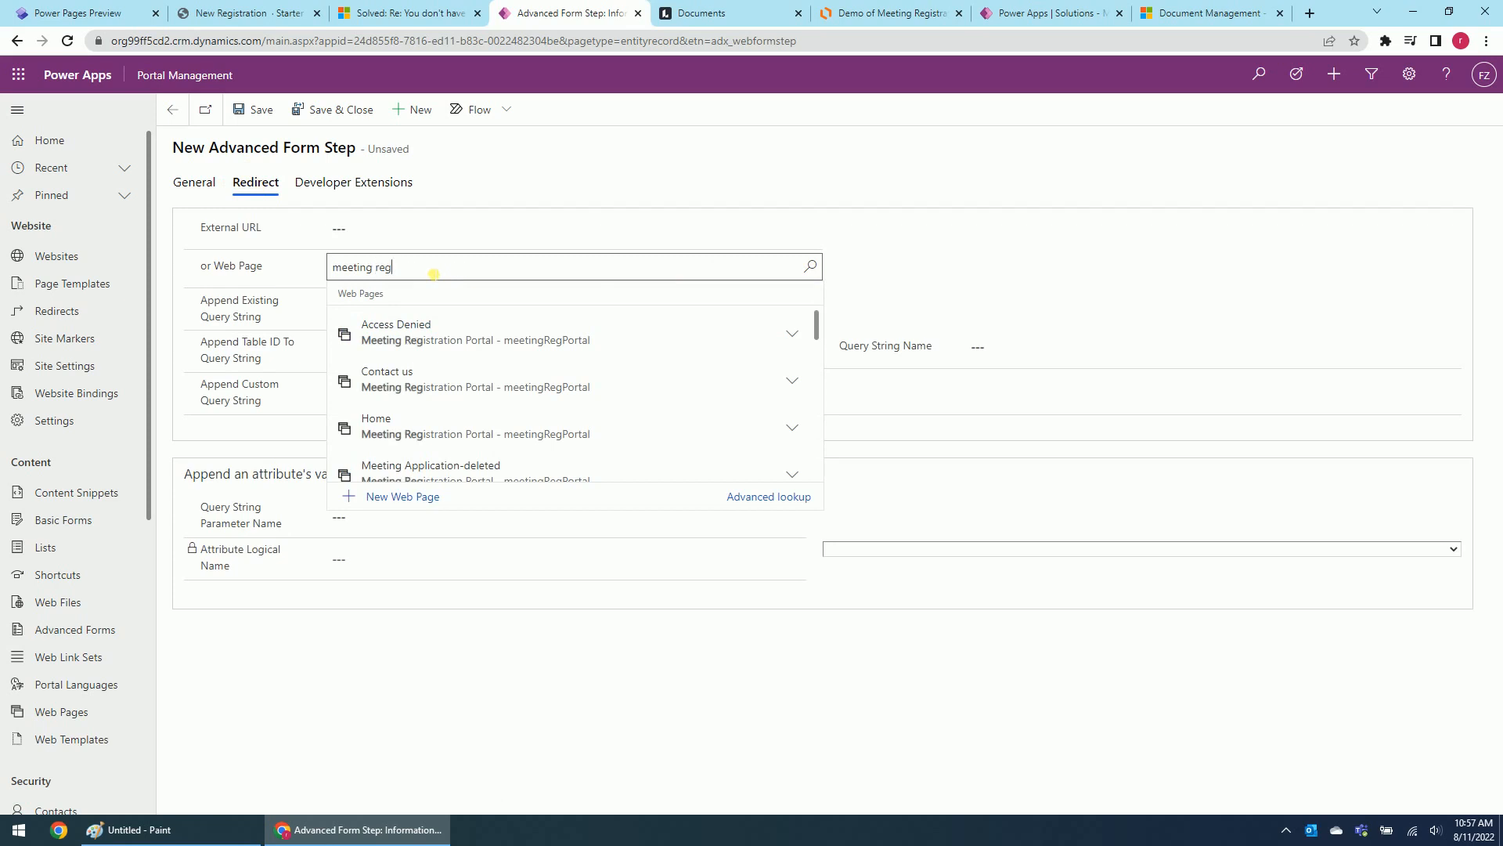
pyautogui.scroll(-1, 458, 427)
pyautogui.scroll(-1, 466, 417)
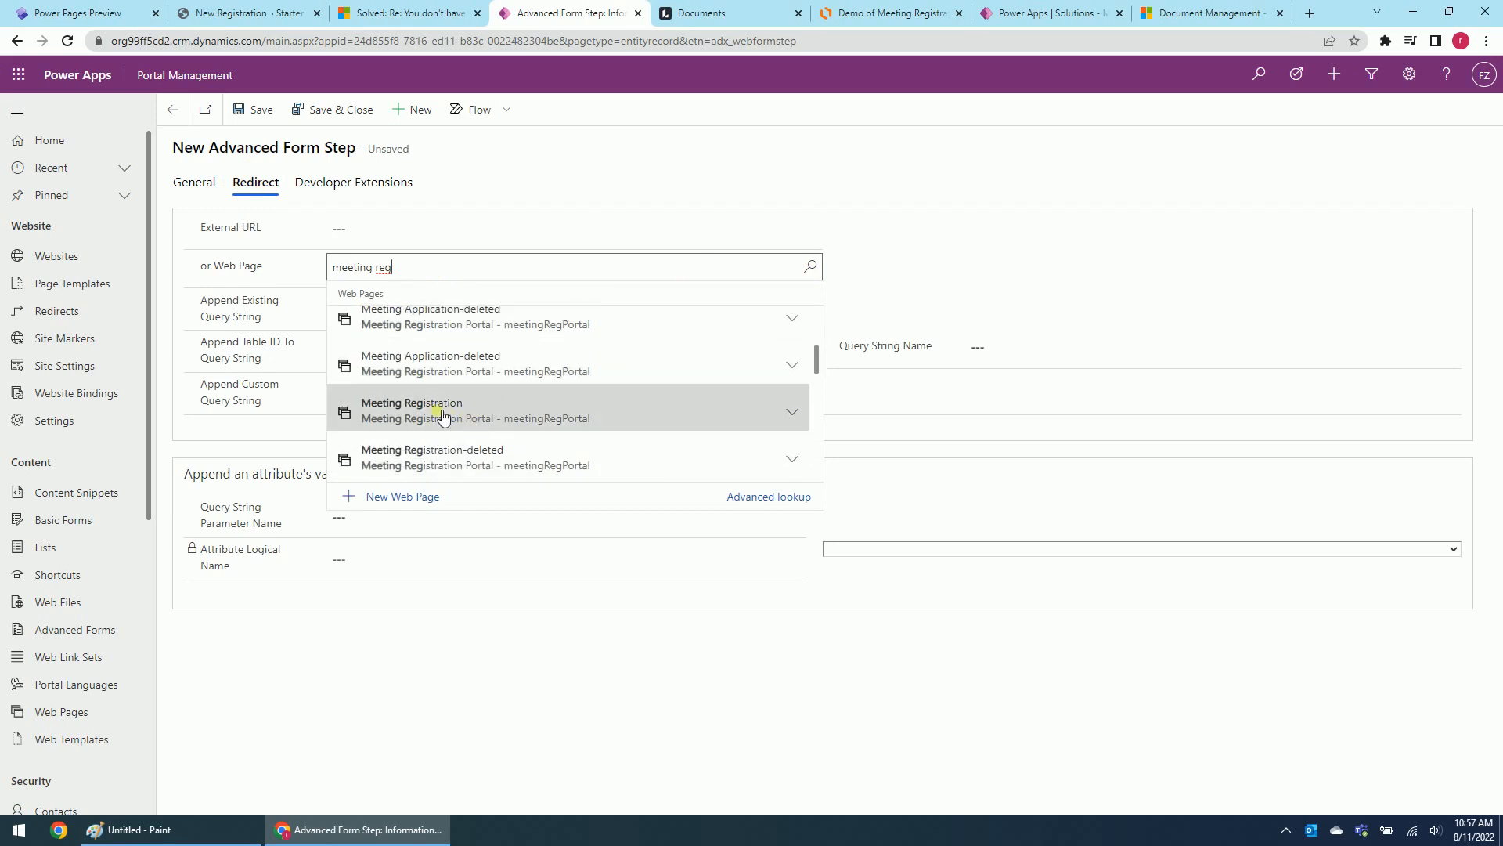
pyautogui.click(458, 415)
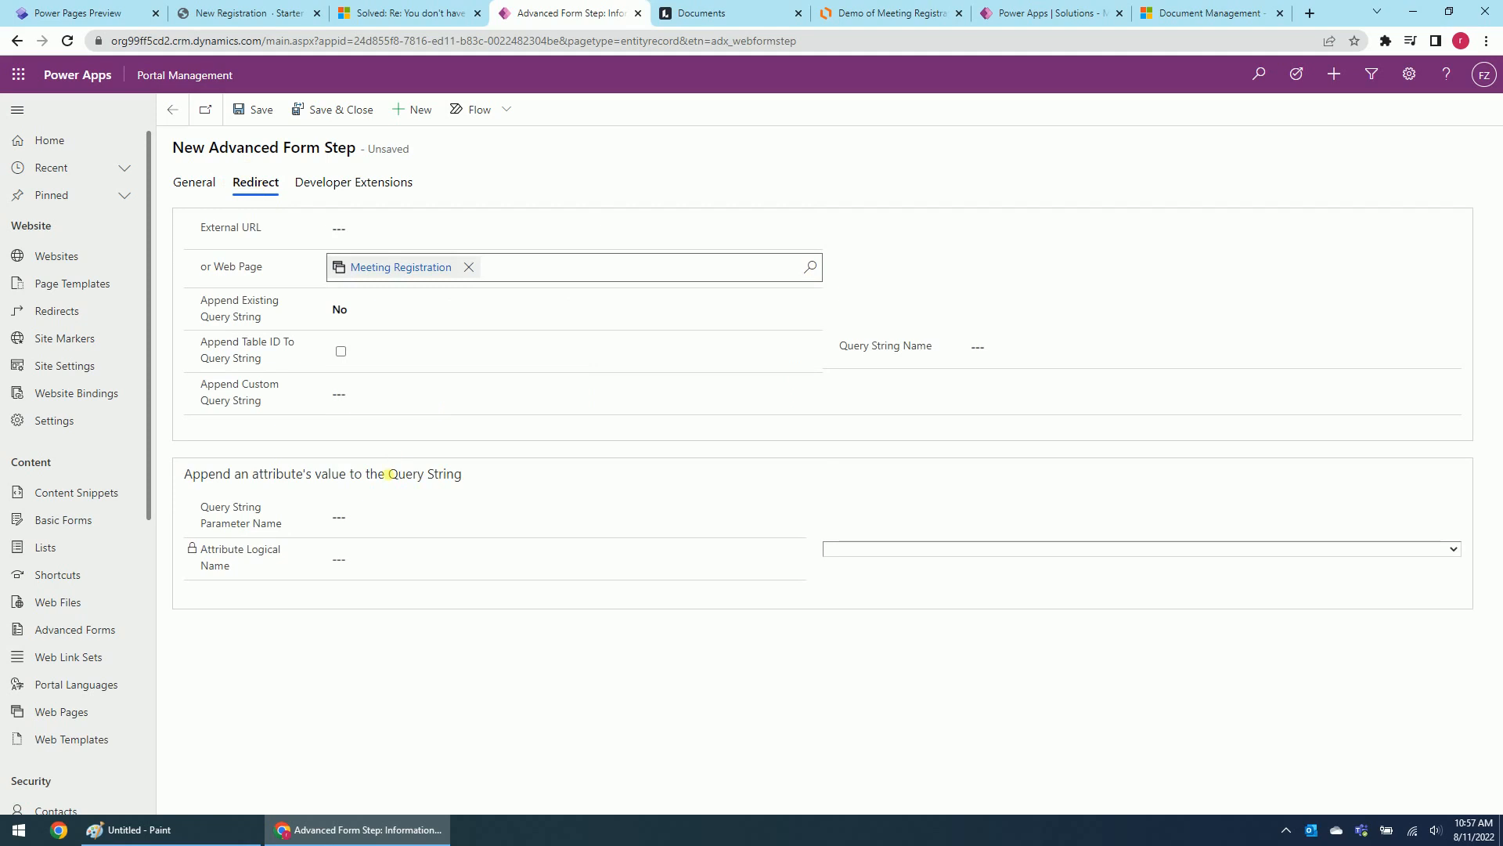
pyautogui.click(321, 114)
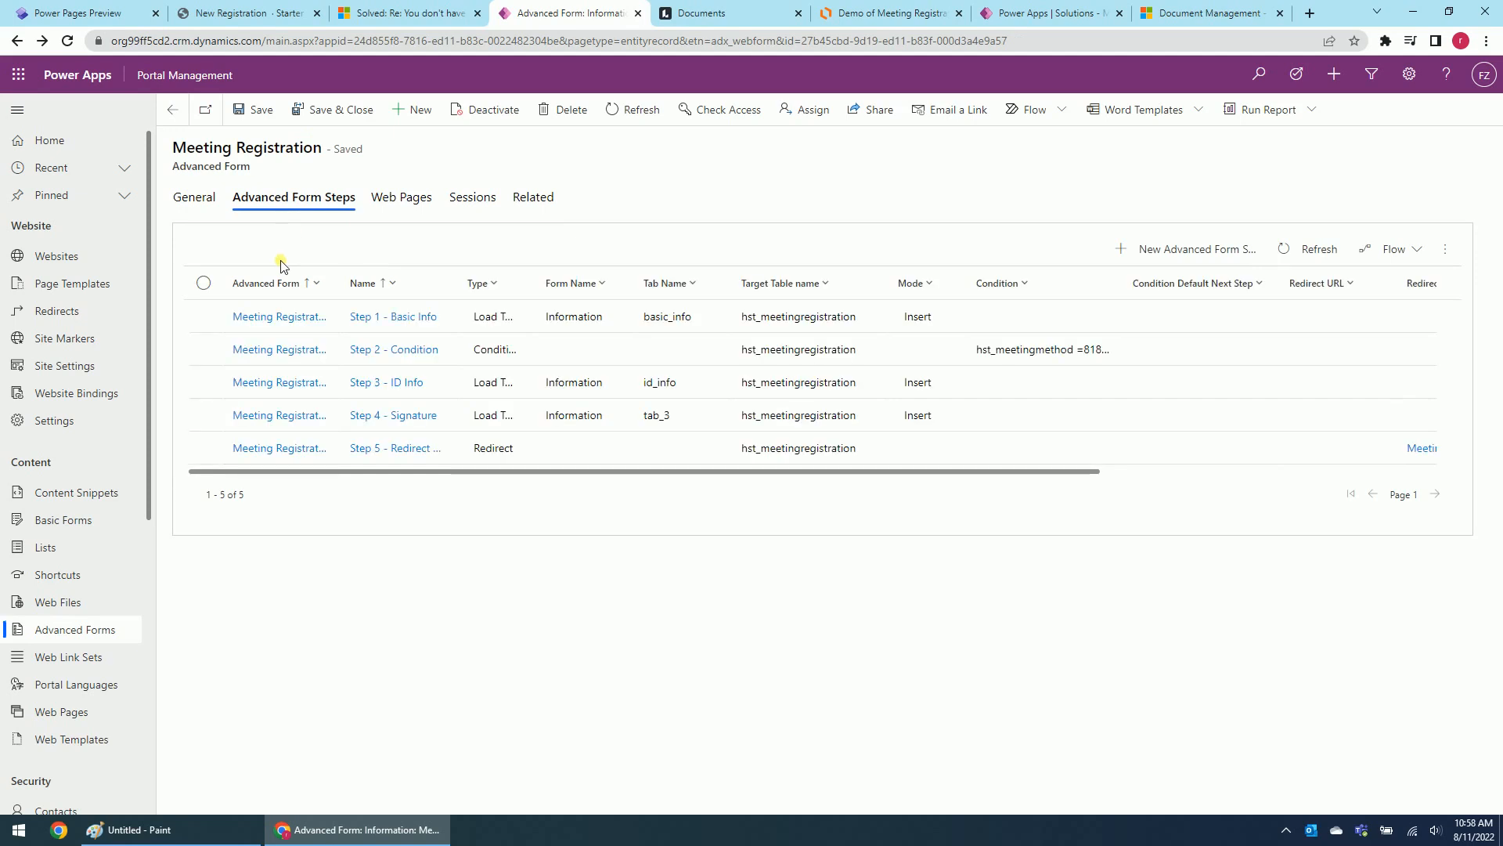
# Set the next step of Step 1 - Basic Info to Step 2 - Condition, and save and close it
pyautogui.click(386, 320)
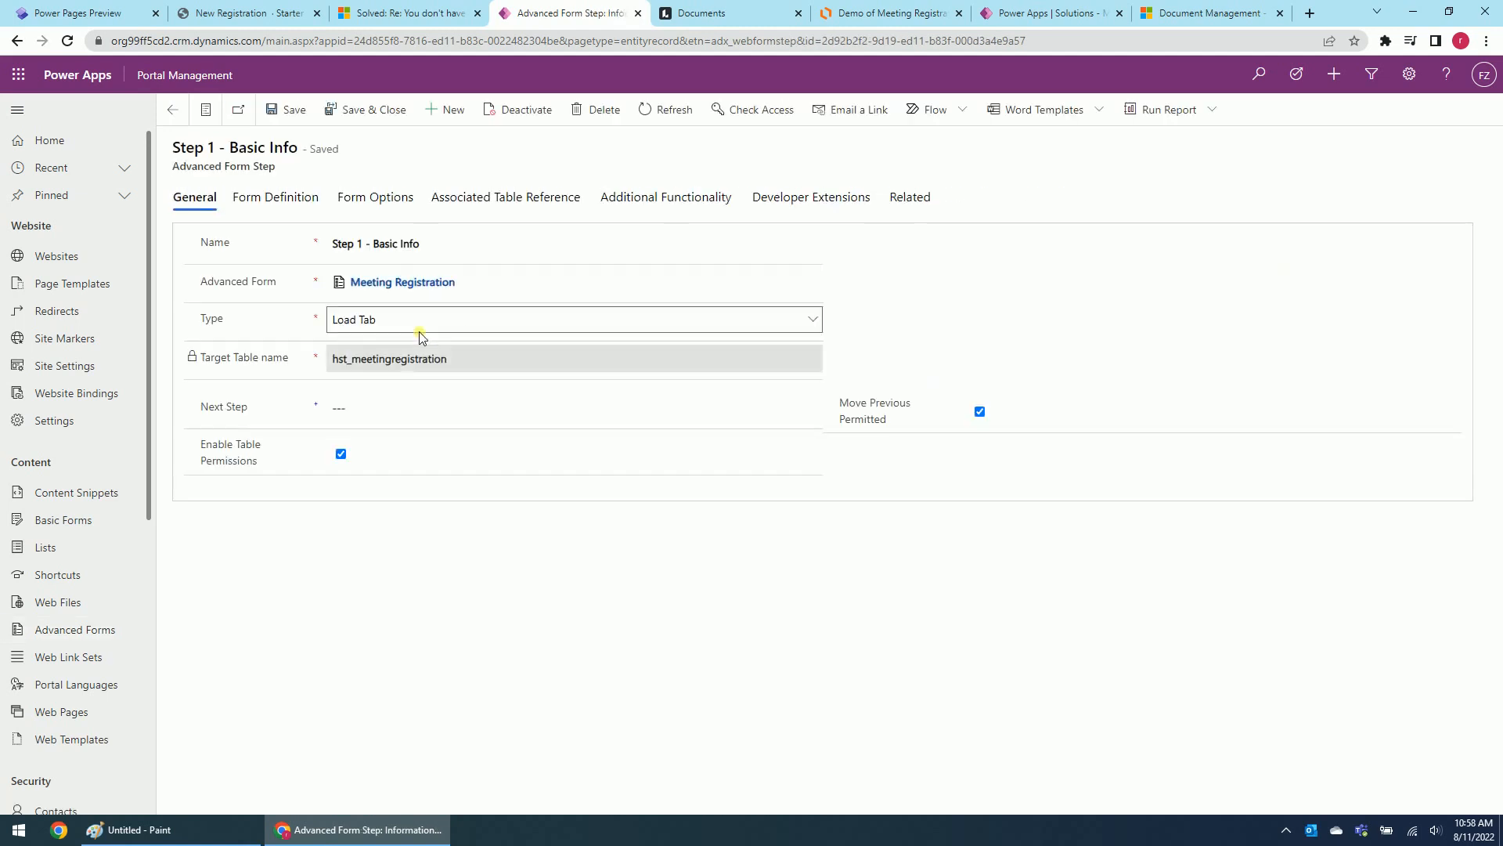
pyautogui.click(415, 410)
pyautogui.click(811, 407)
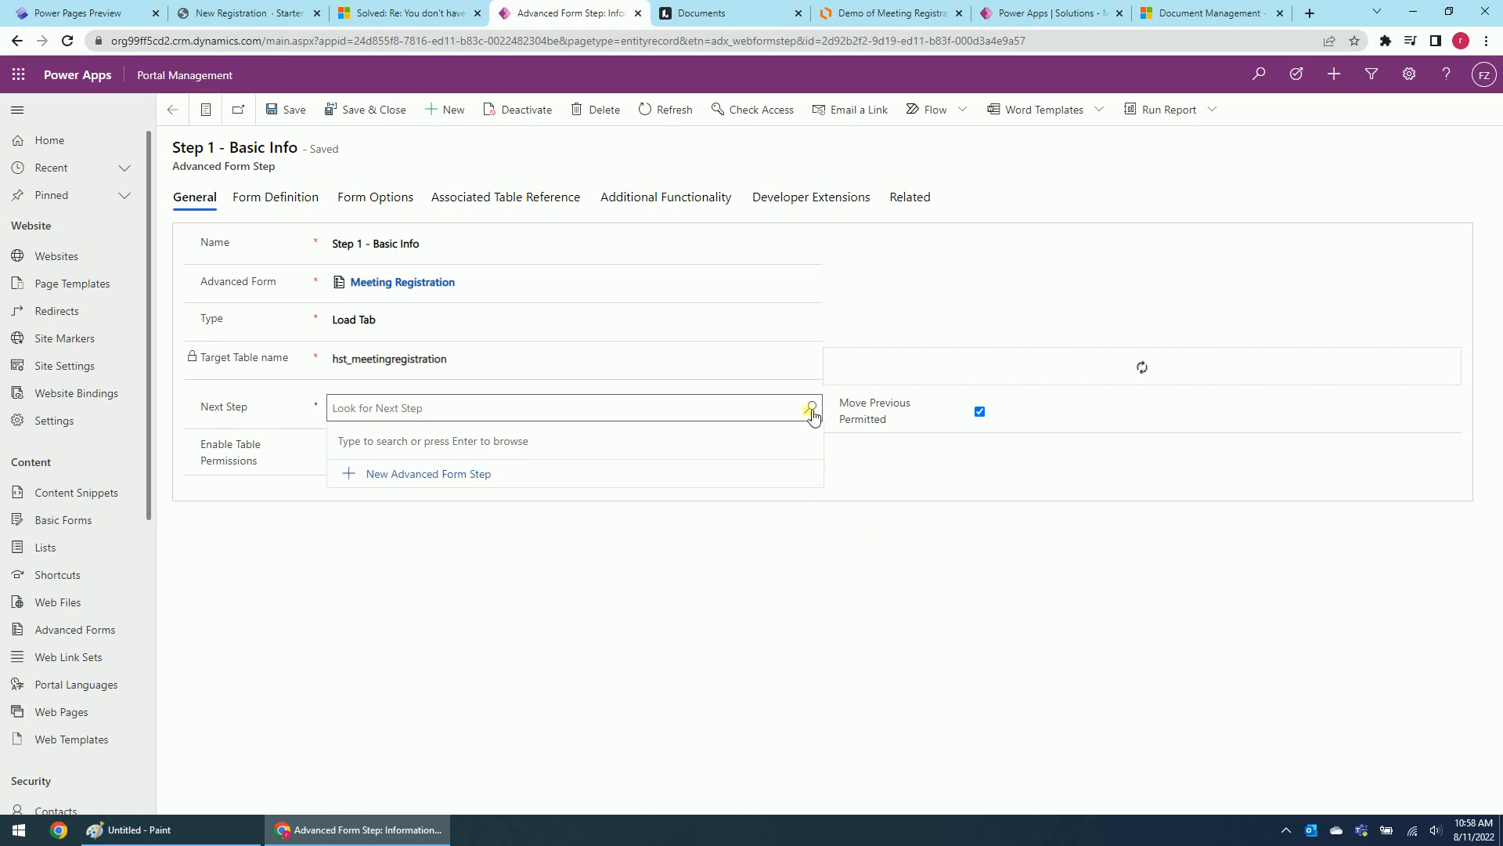
pyautogui.click(813, 405)
pyautogui.click(811, 406)
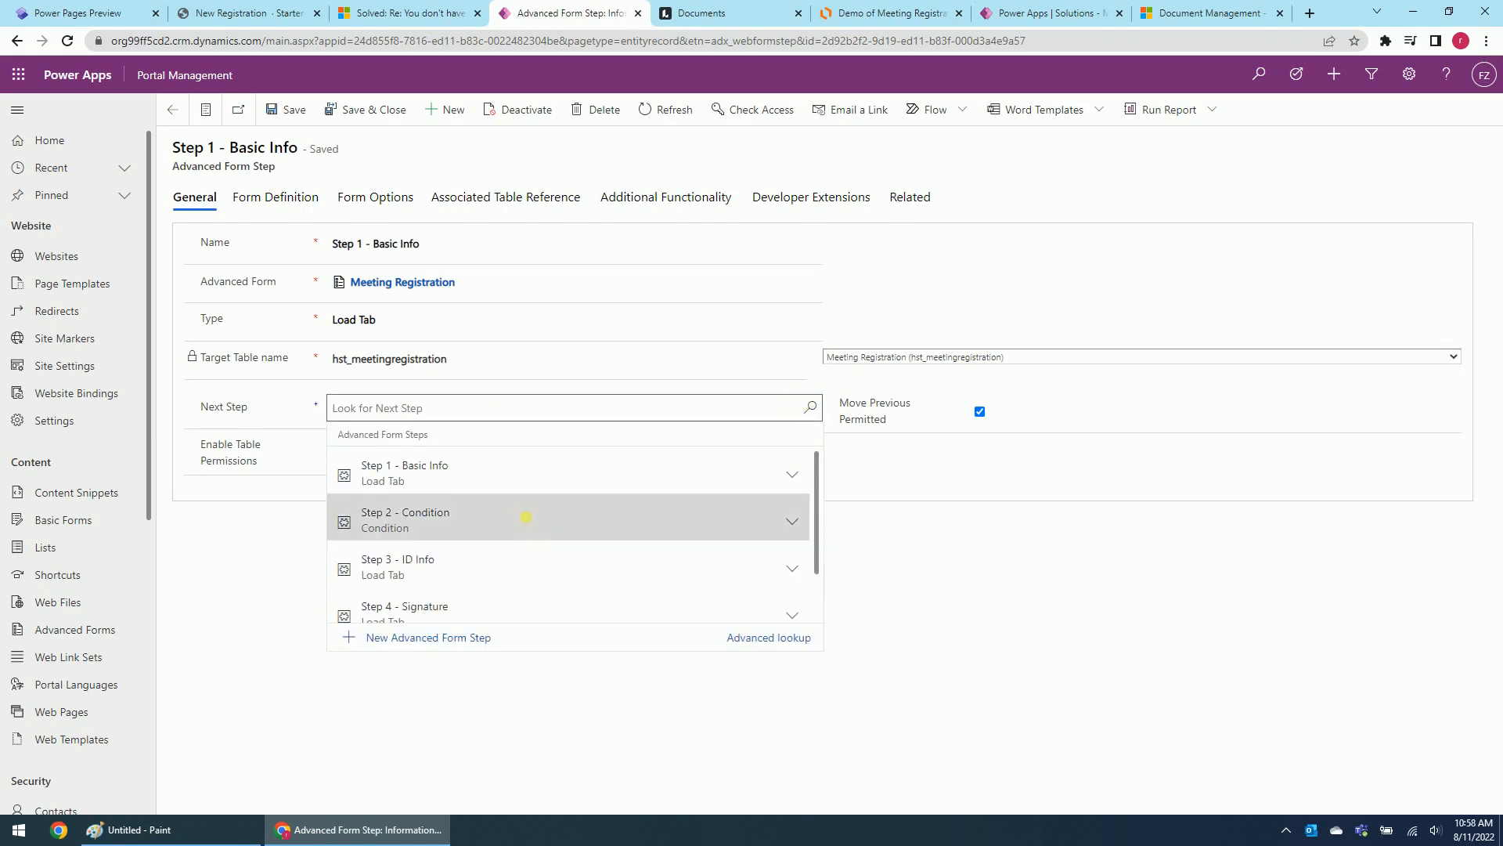
pyautogui.click(525, 514)
pyautogui.click(382, 110)
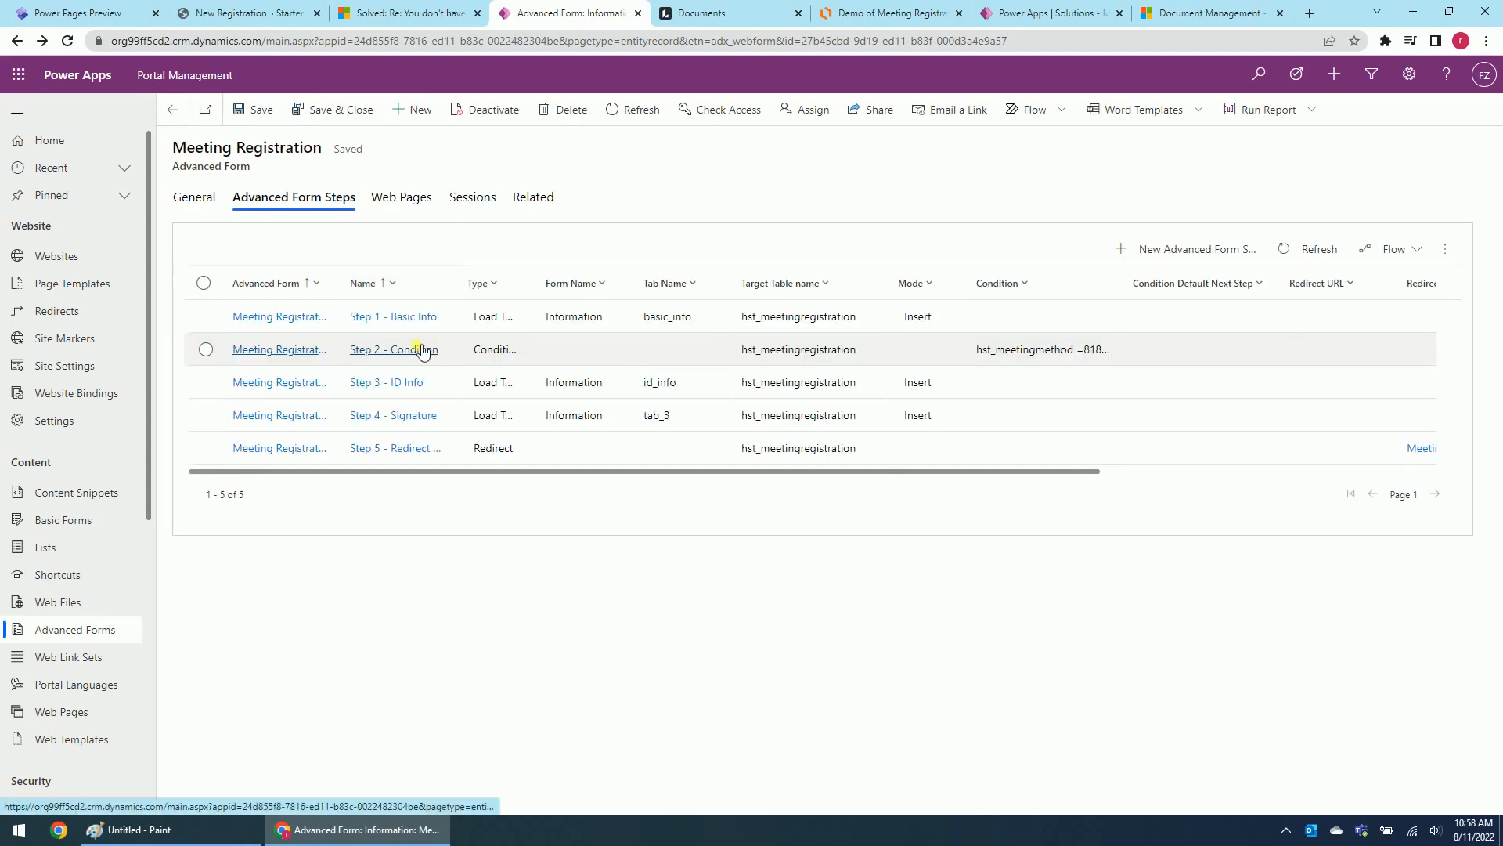
# Open the Step 2 - Condition form step and set its next step to Step 3 - ID Info
pyautogui.click(412, 350)
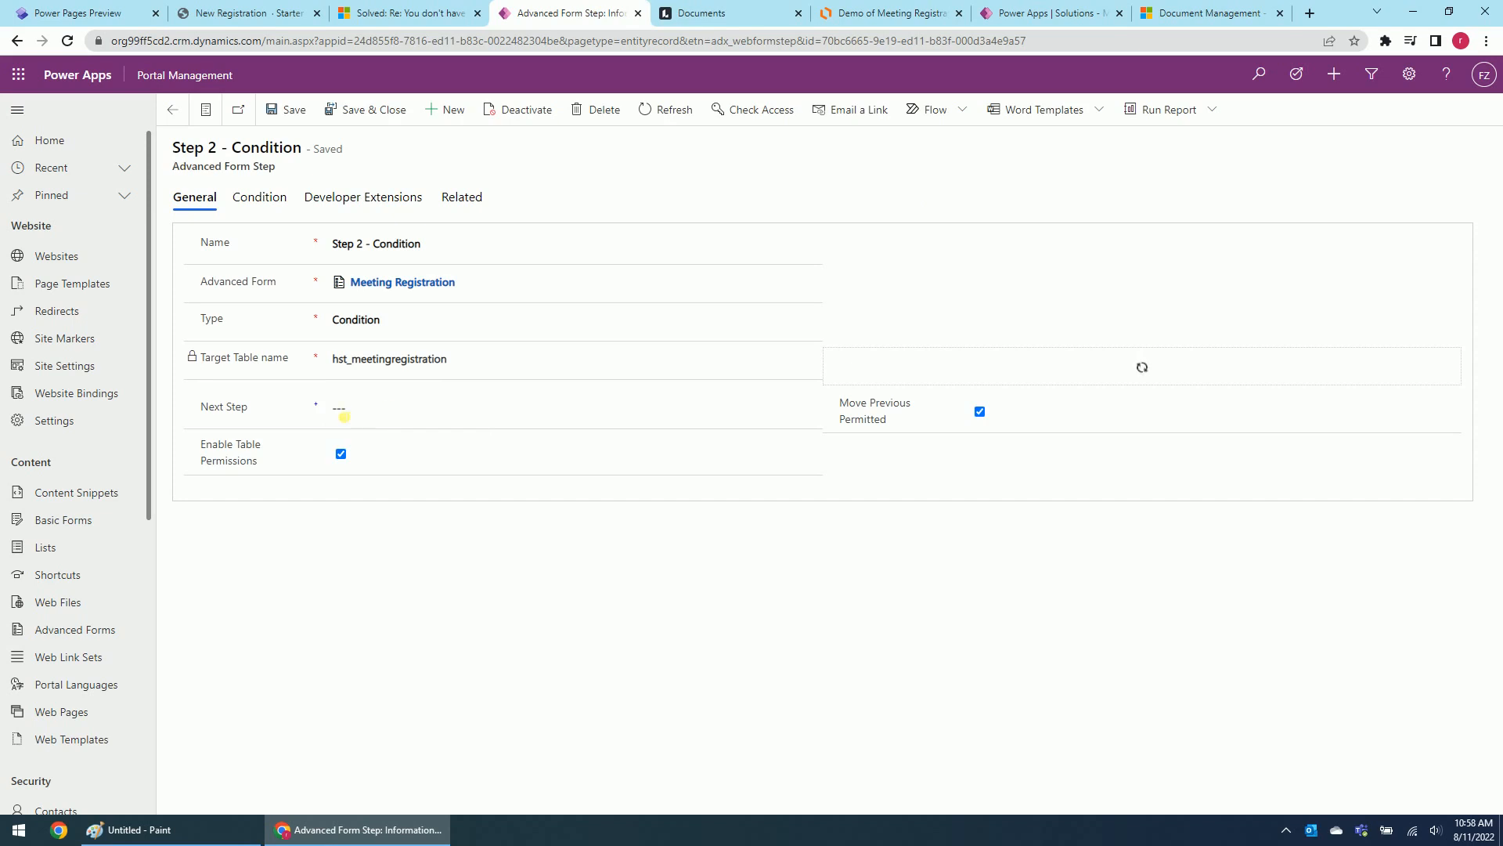
pyautogui.click(343, 413)
pyautogui.click(358, 415)
pyautogui.click(810, 407)
pyautogui.click(394, 562)
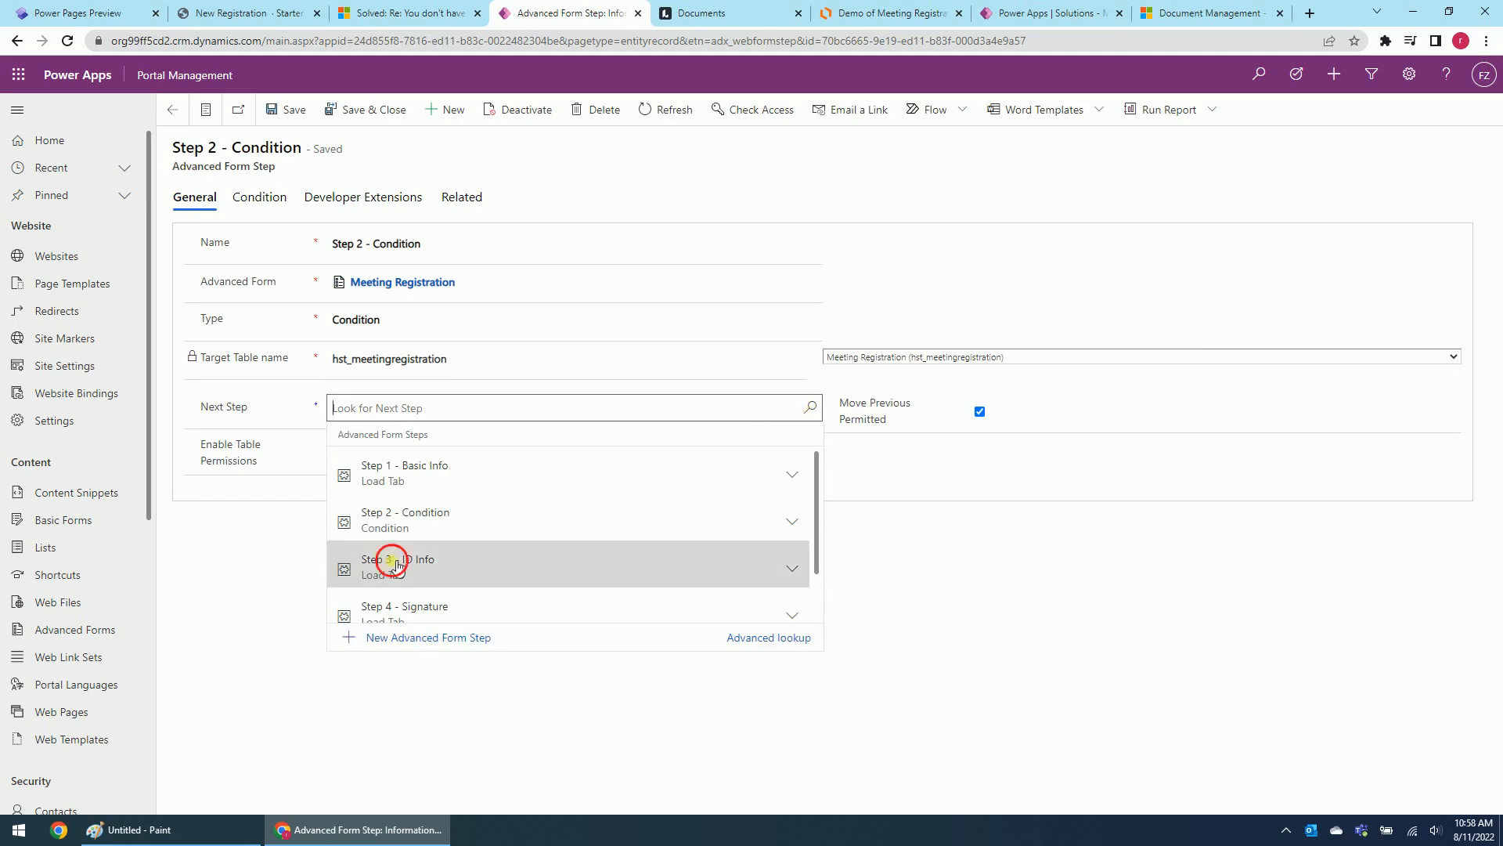
# Check the failing branch in the Lucidchart process flow and set the condition's Next Step If Condition Fails to Step 4 - Signature
pyautogui.click(266, 199)
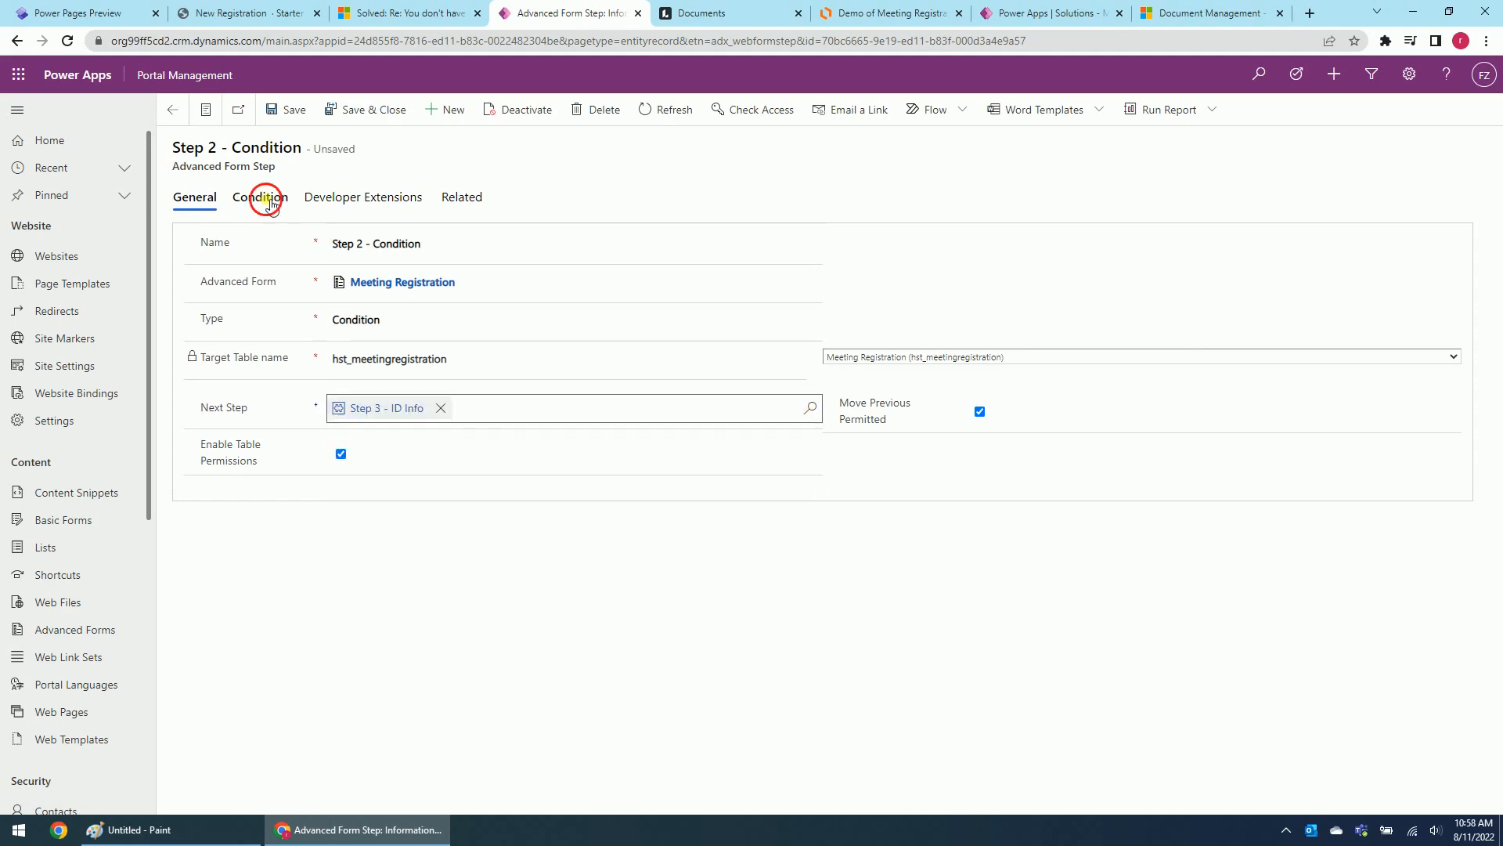
pyautogui.click(362, 288)
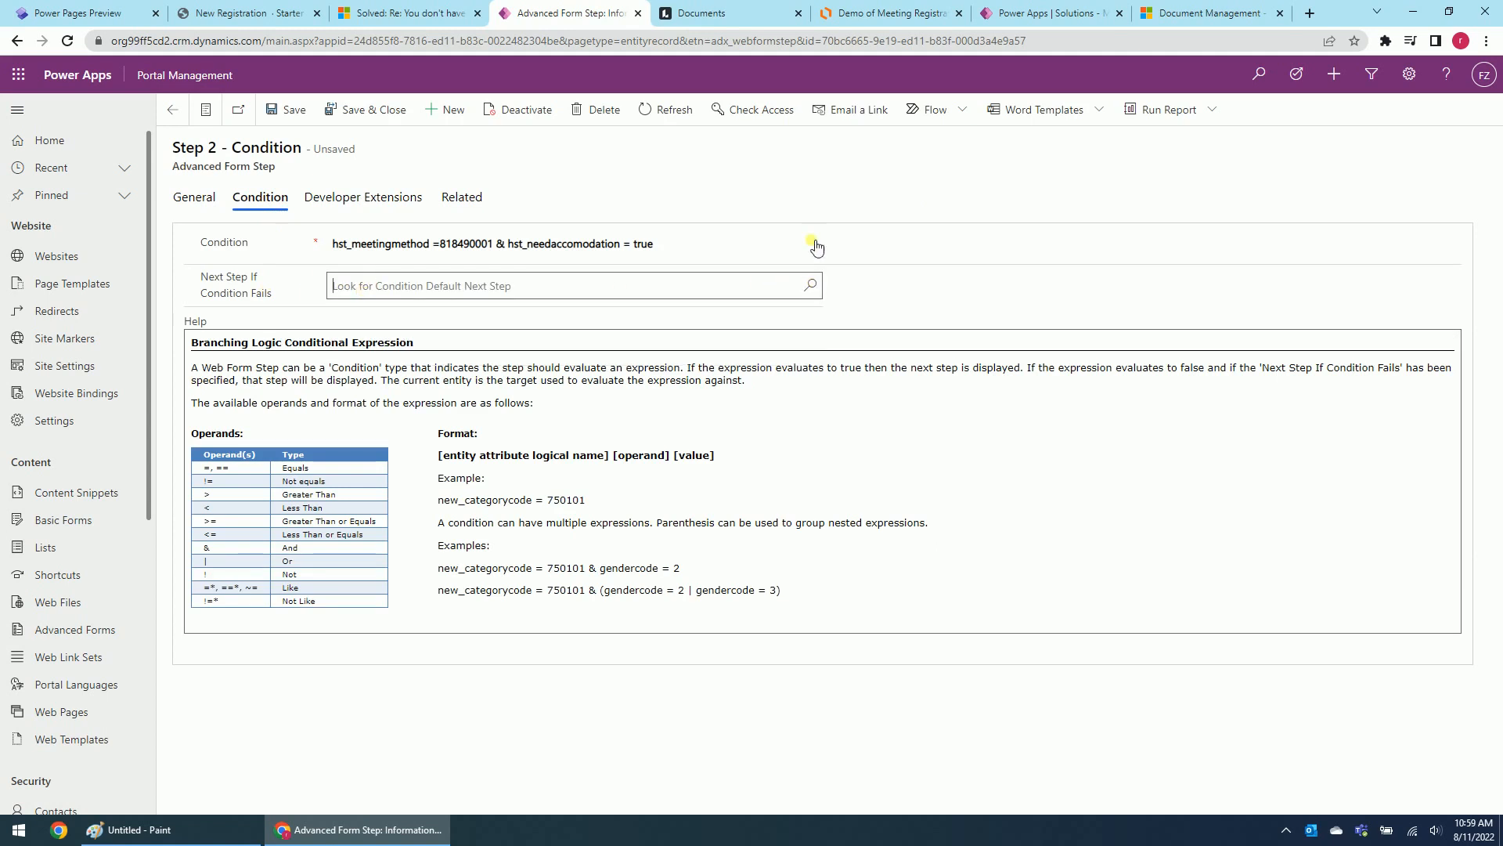
pyautogui.click(872, 6)
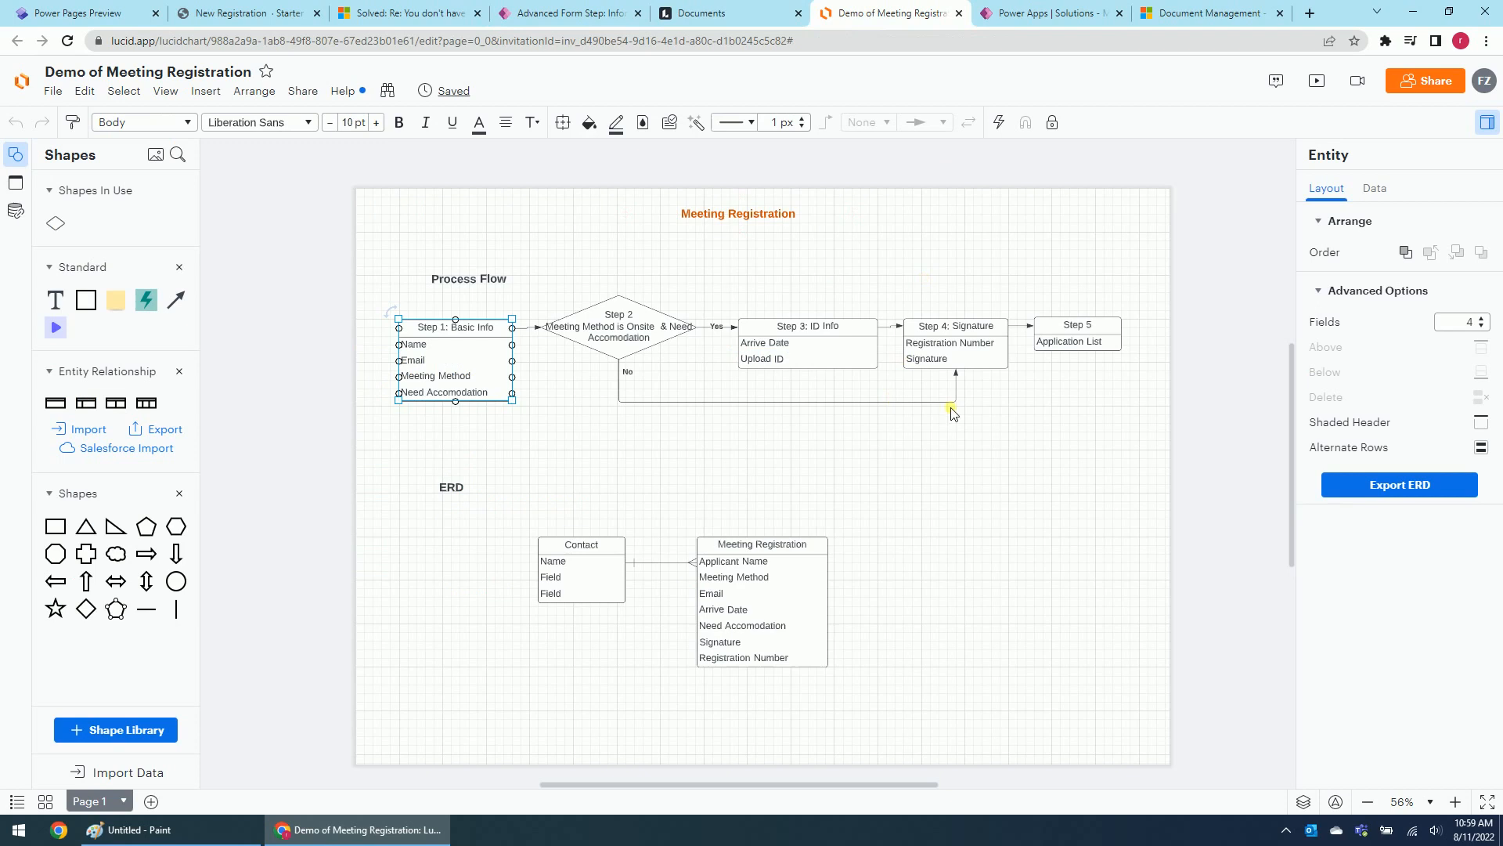
pyautogui.click(523, 11)
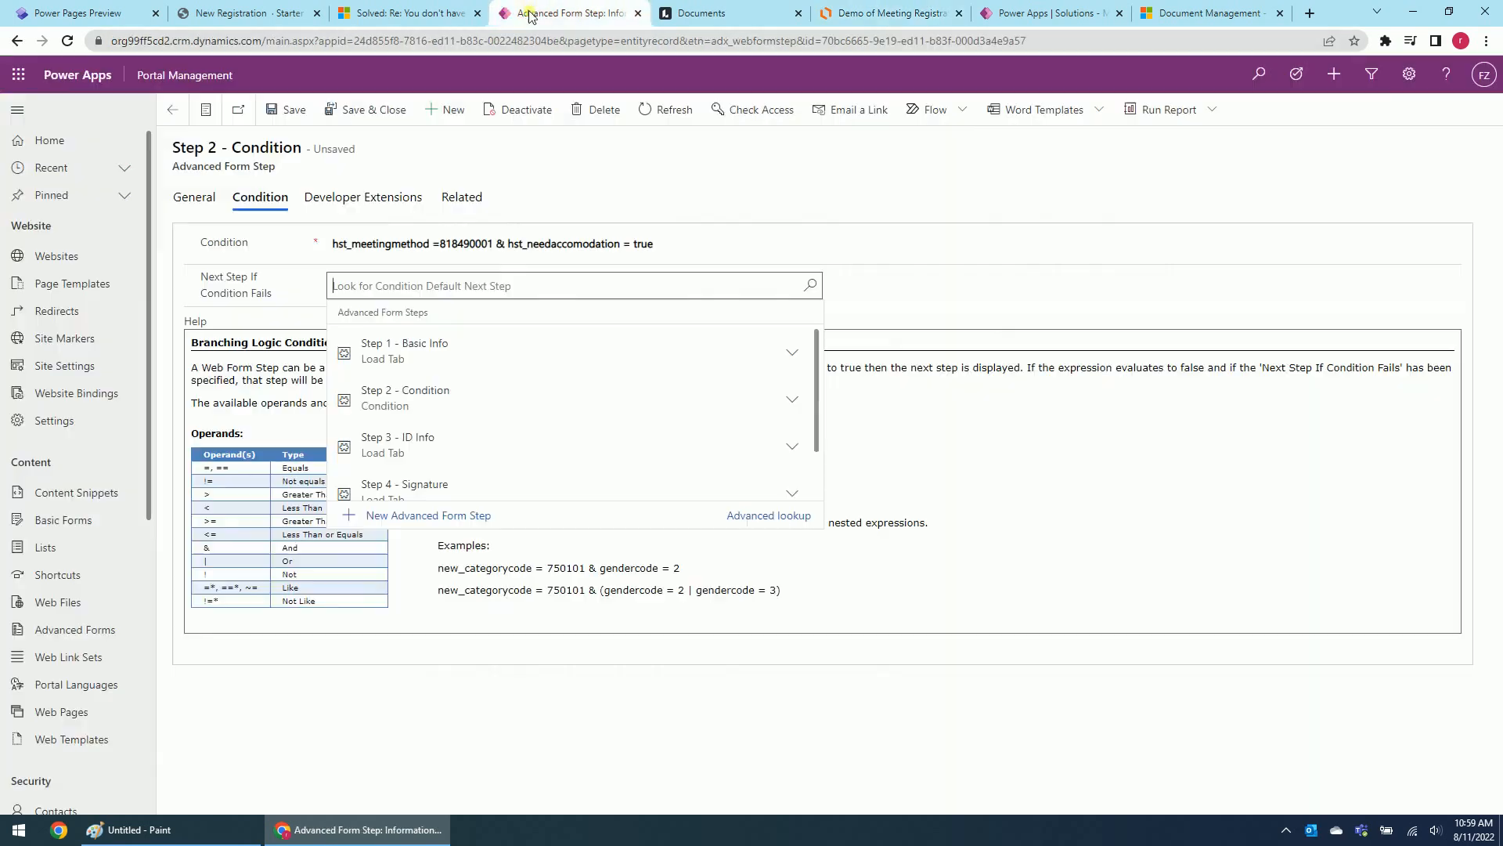
pyautogui.click(424, 485)
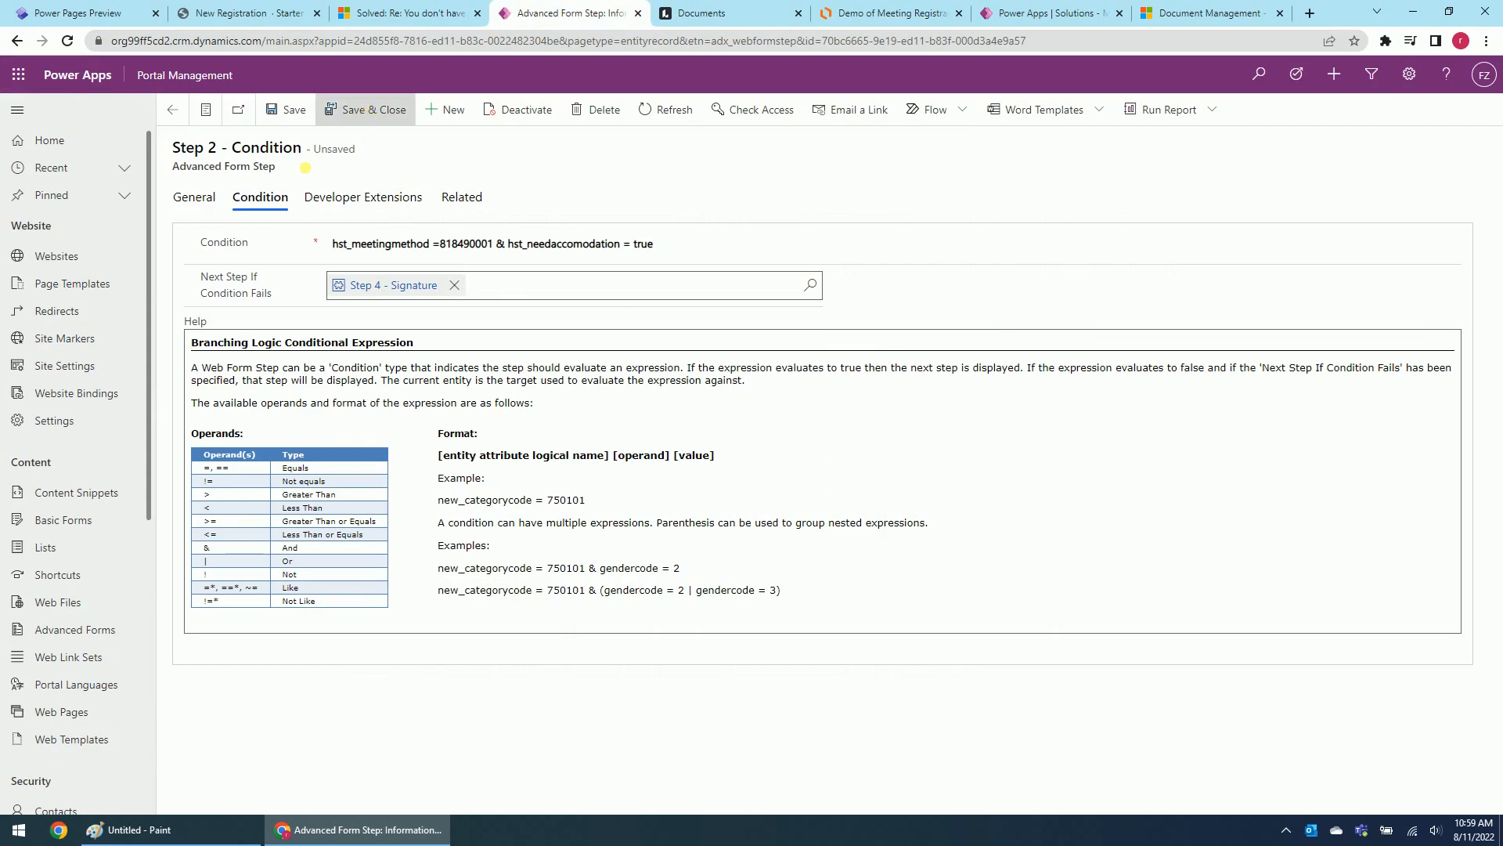
# Reselect Meeting Registration (hst_meetingregistration) as the target table of Step 2 - Condition, and save and close the step
pyautogui.click(199, 200)
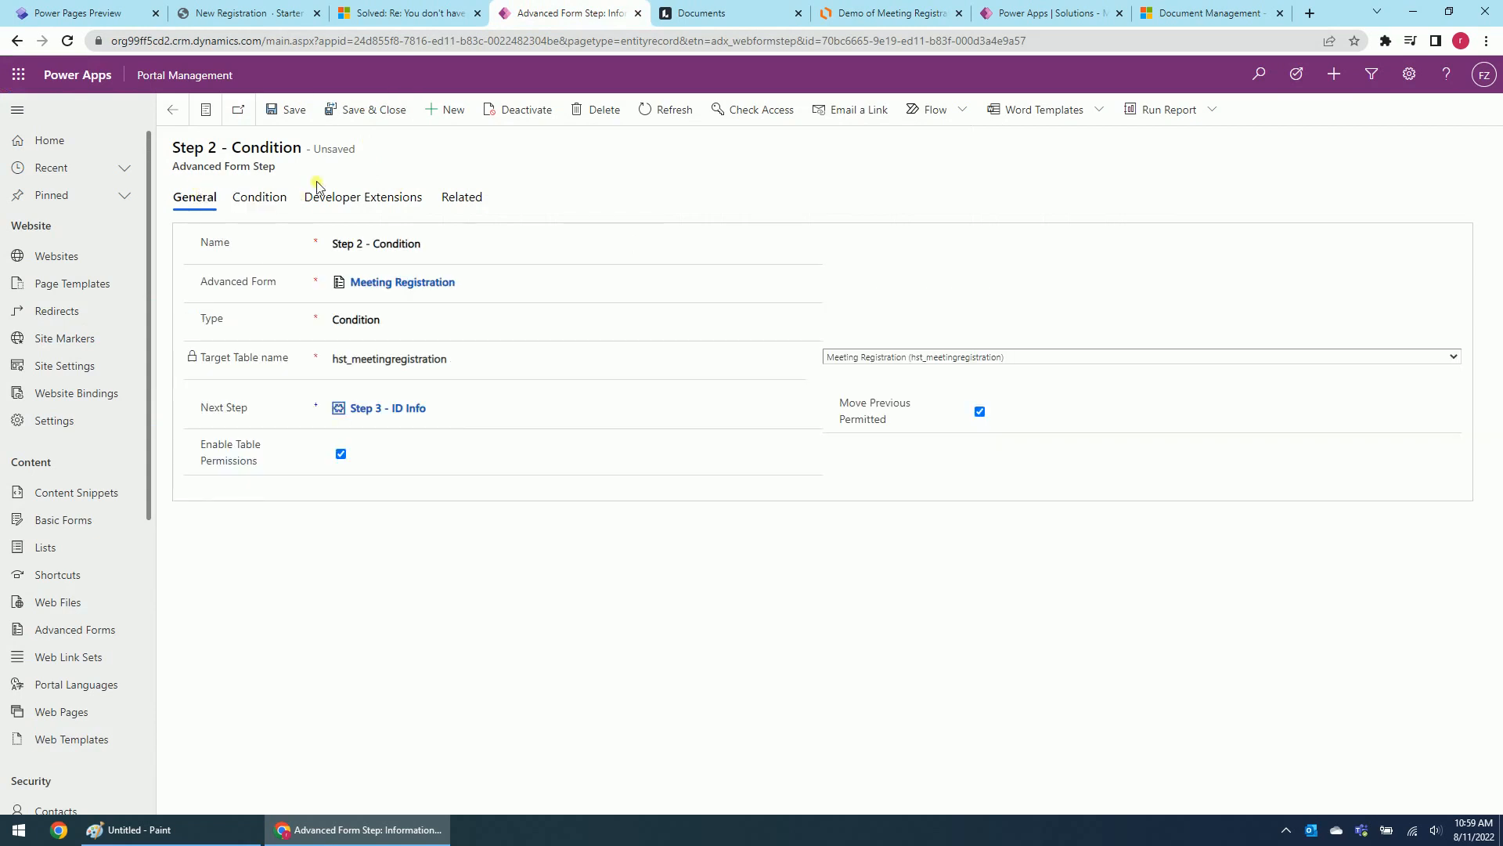
pyautogui.click(1012, 358)
pyautogui.scroll(10, 1188, 416)
pyautogui.scroll(5, 1188, 411)
pyautogui.click(1005, 375)
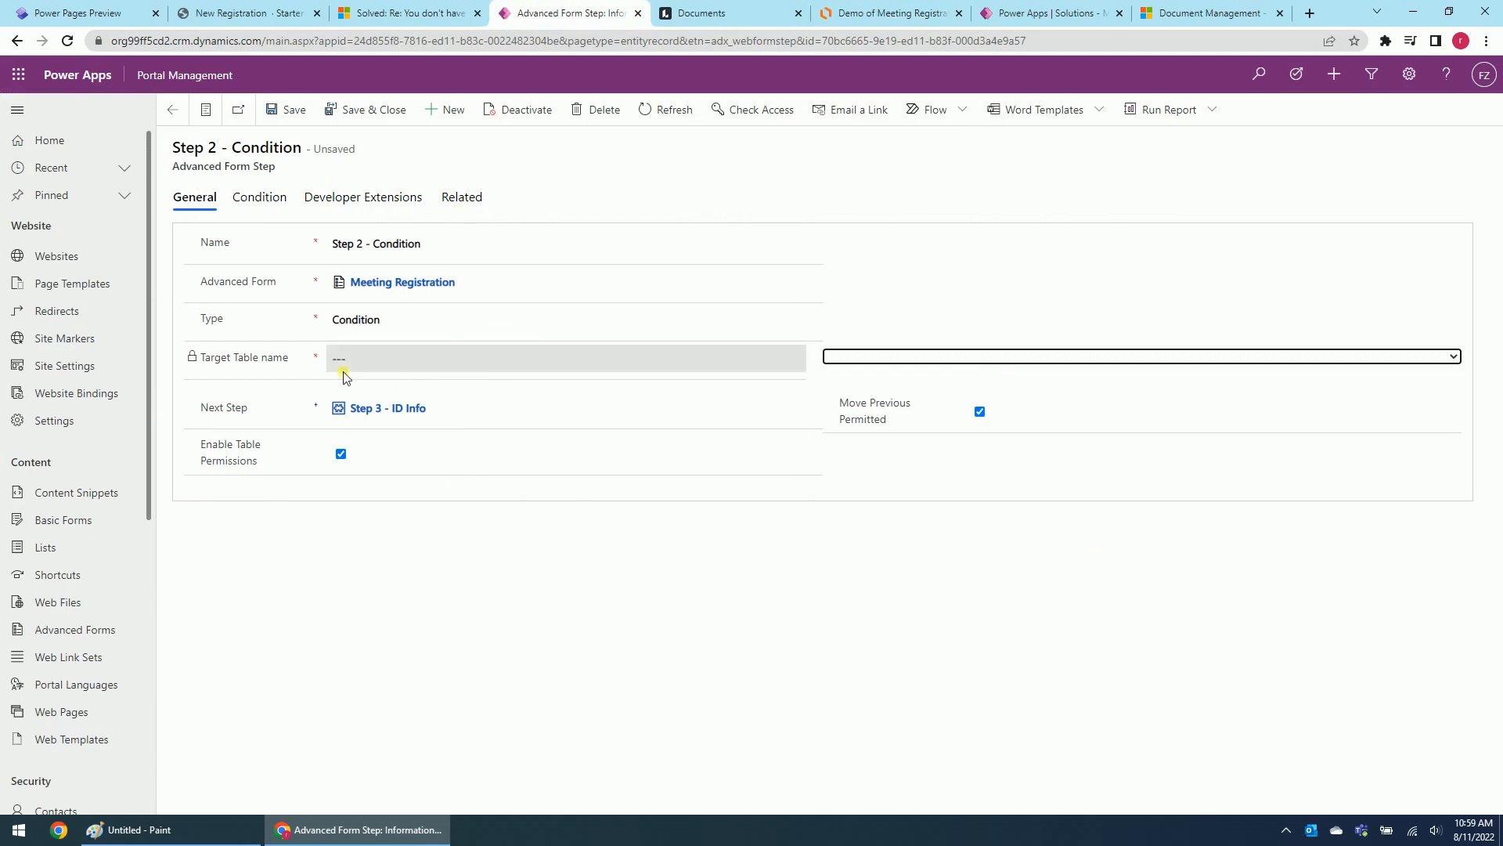
pyautogui.click(906, 356)
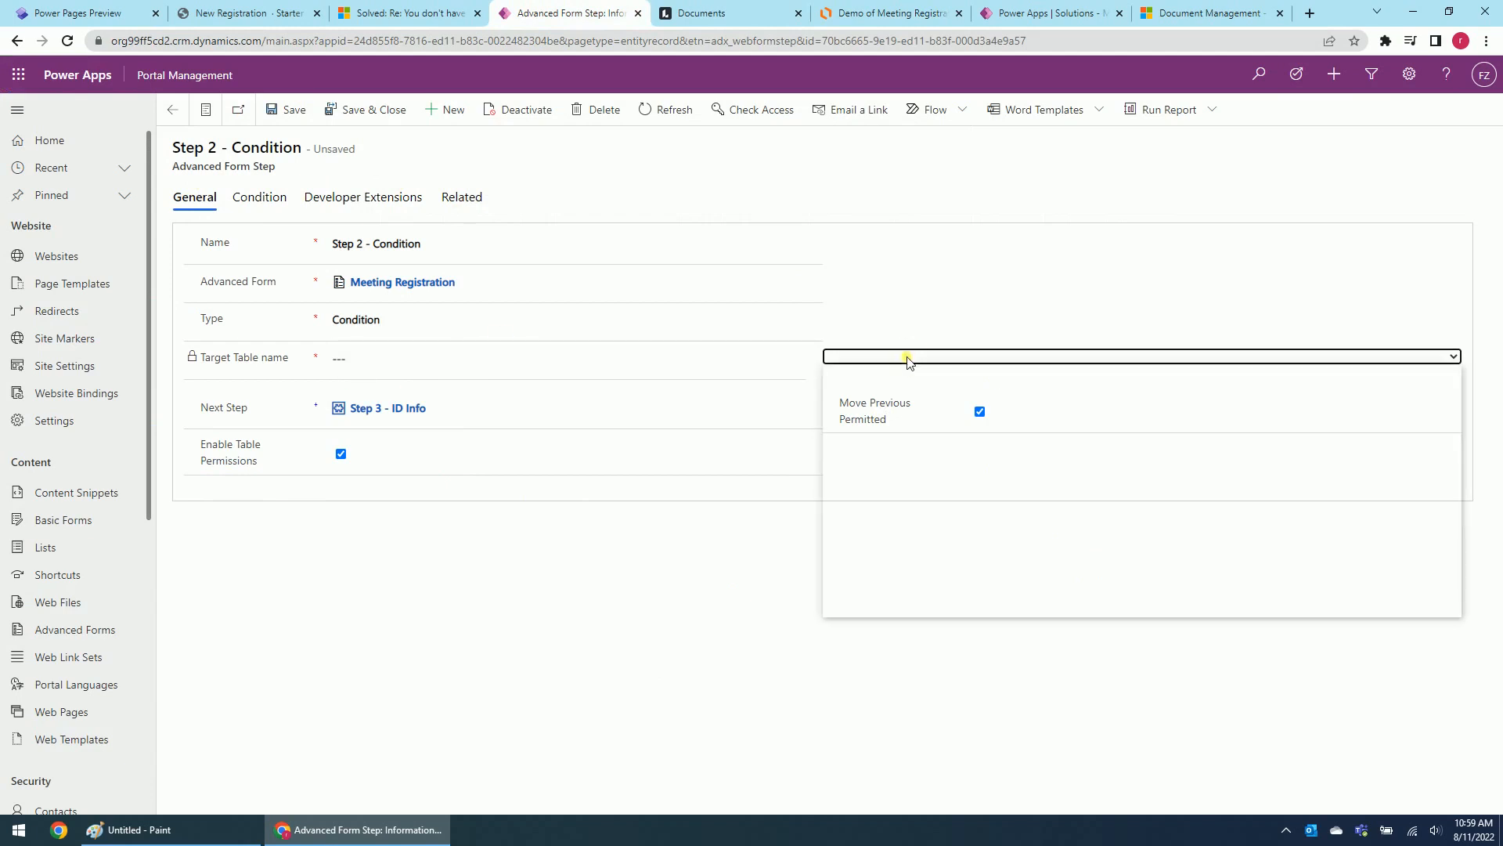
pyautogui.write('meetingregistration)')
pyautogui.press('Return')
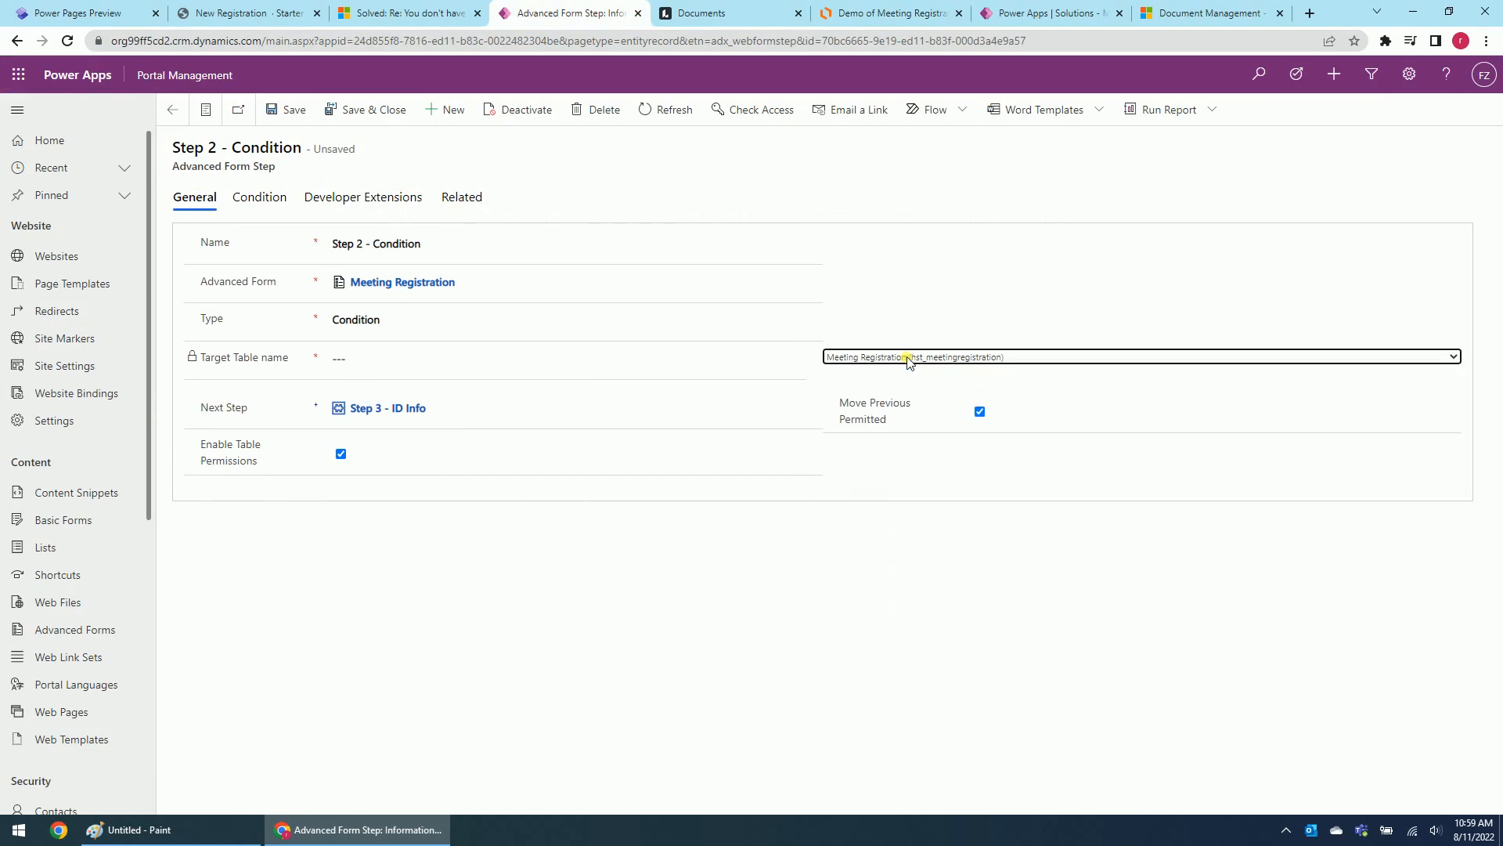
pyautogui.click(371, 118)
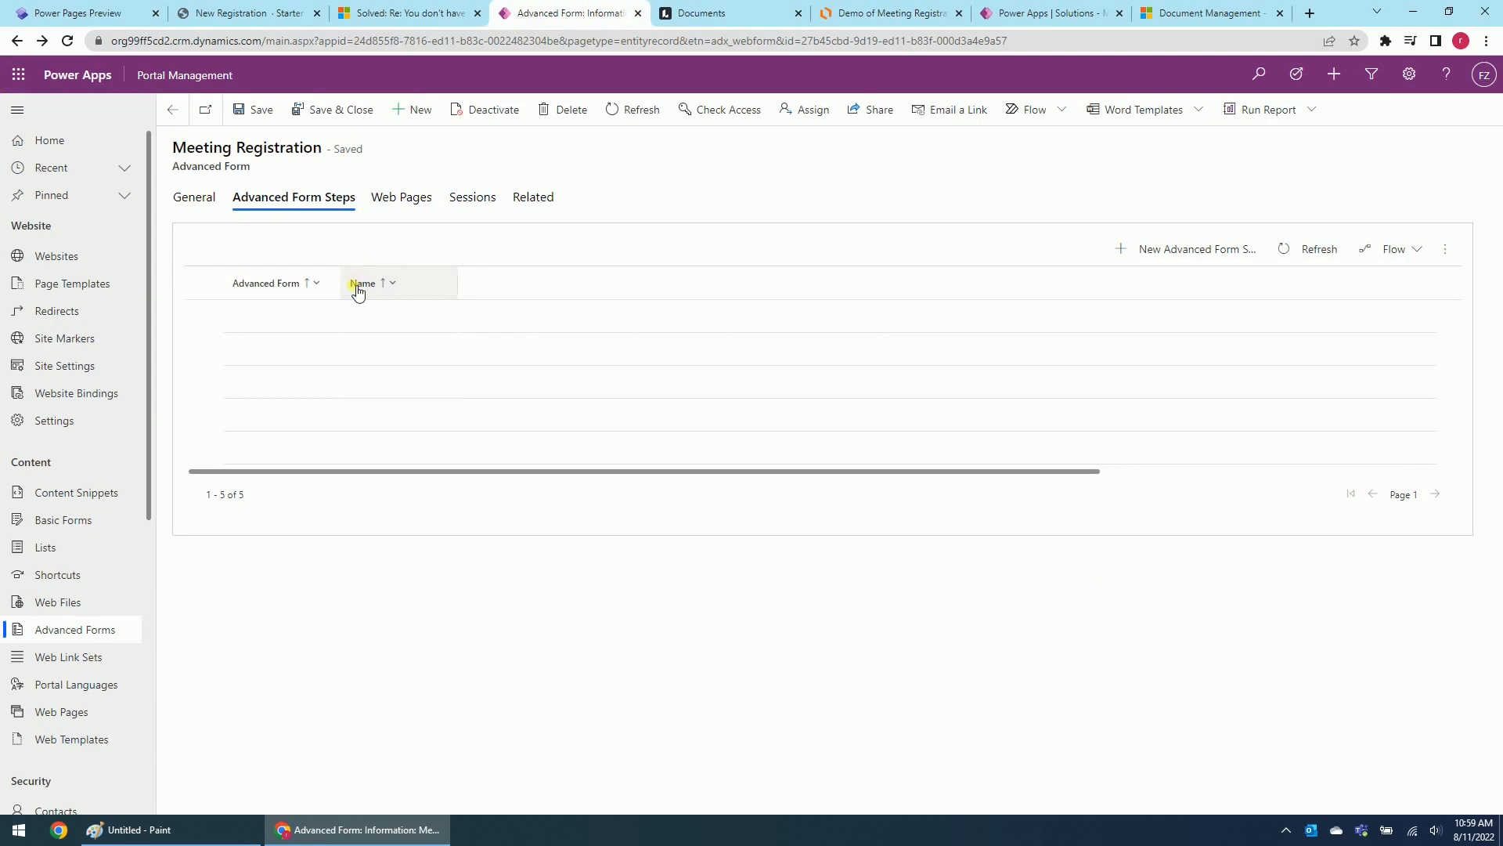
# Set the next step of Step 3 - ID Info to Step 4 - Signature, and save and close it
pyautogui.click(403, 384)
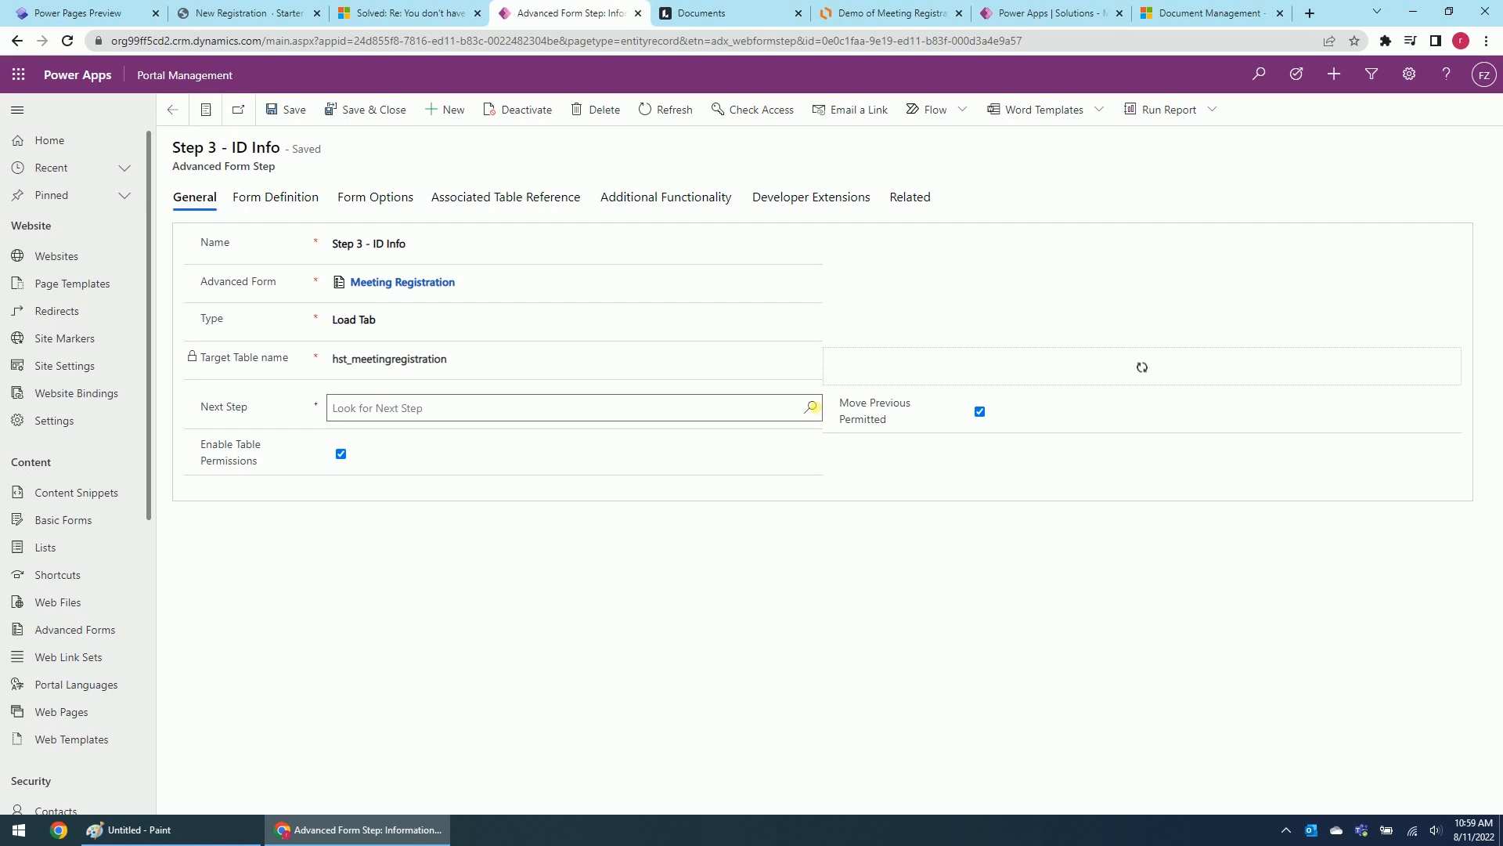
pyautogui.click(811, 407)
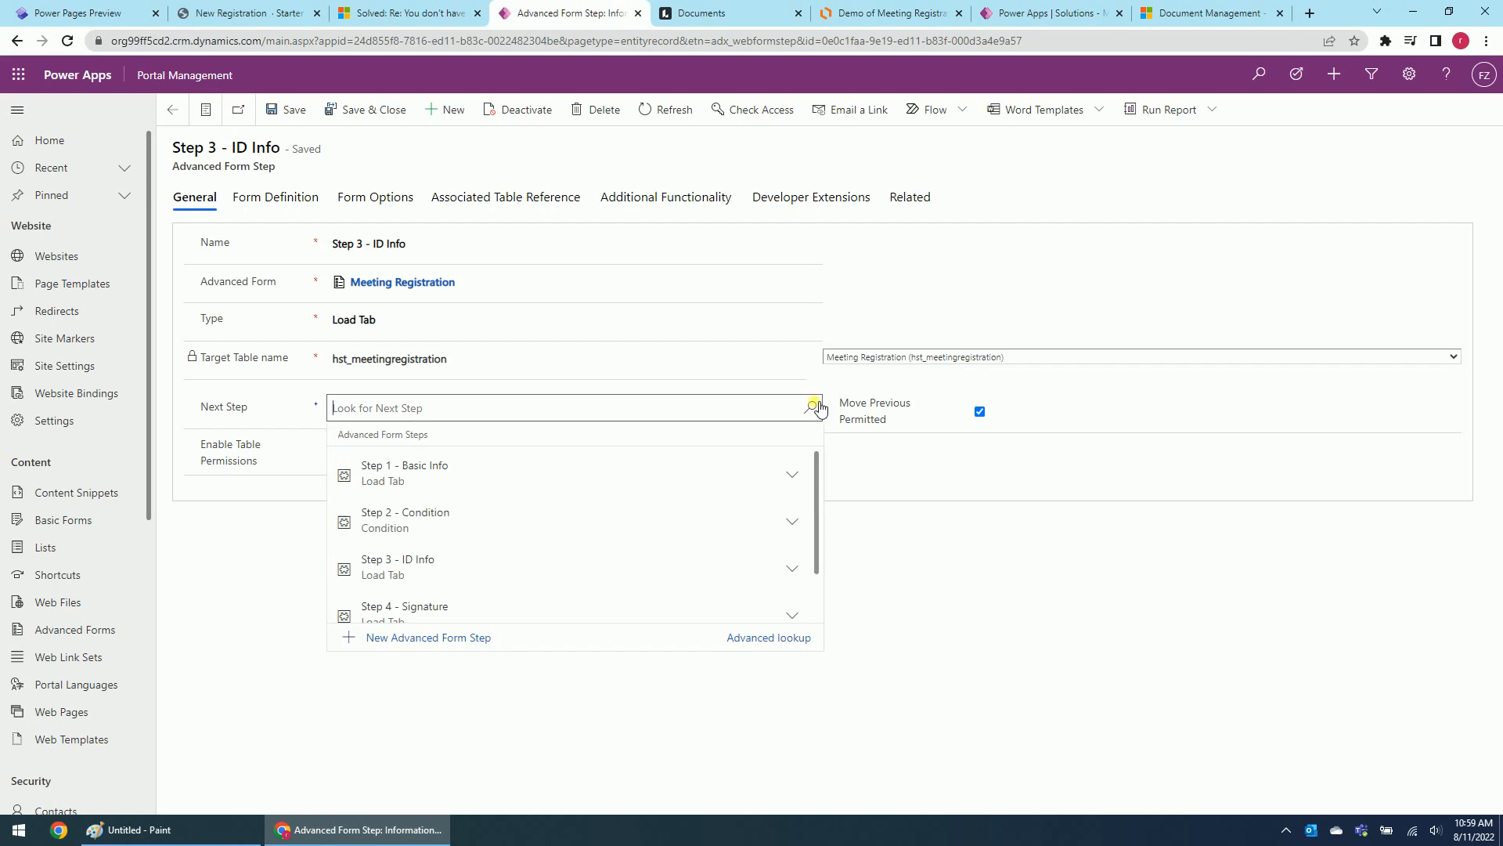
pyautogui.click(433, 607)
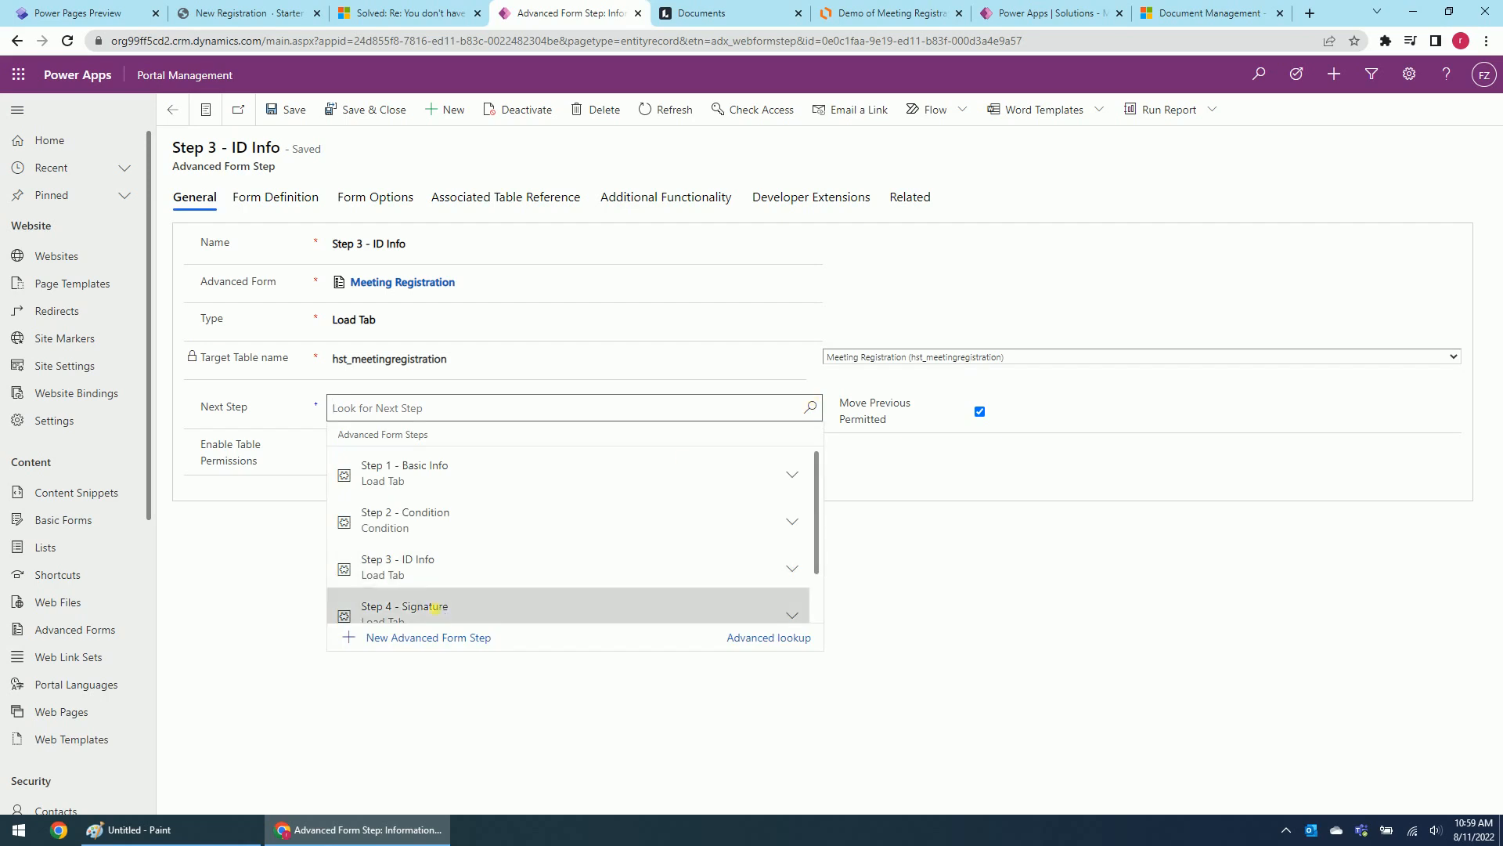
pyautogui.click(367, 108)
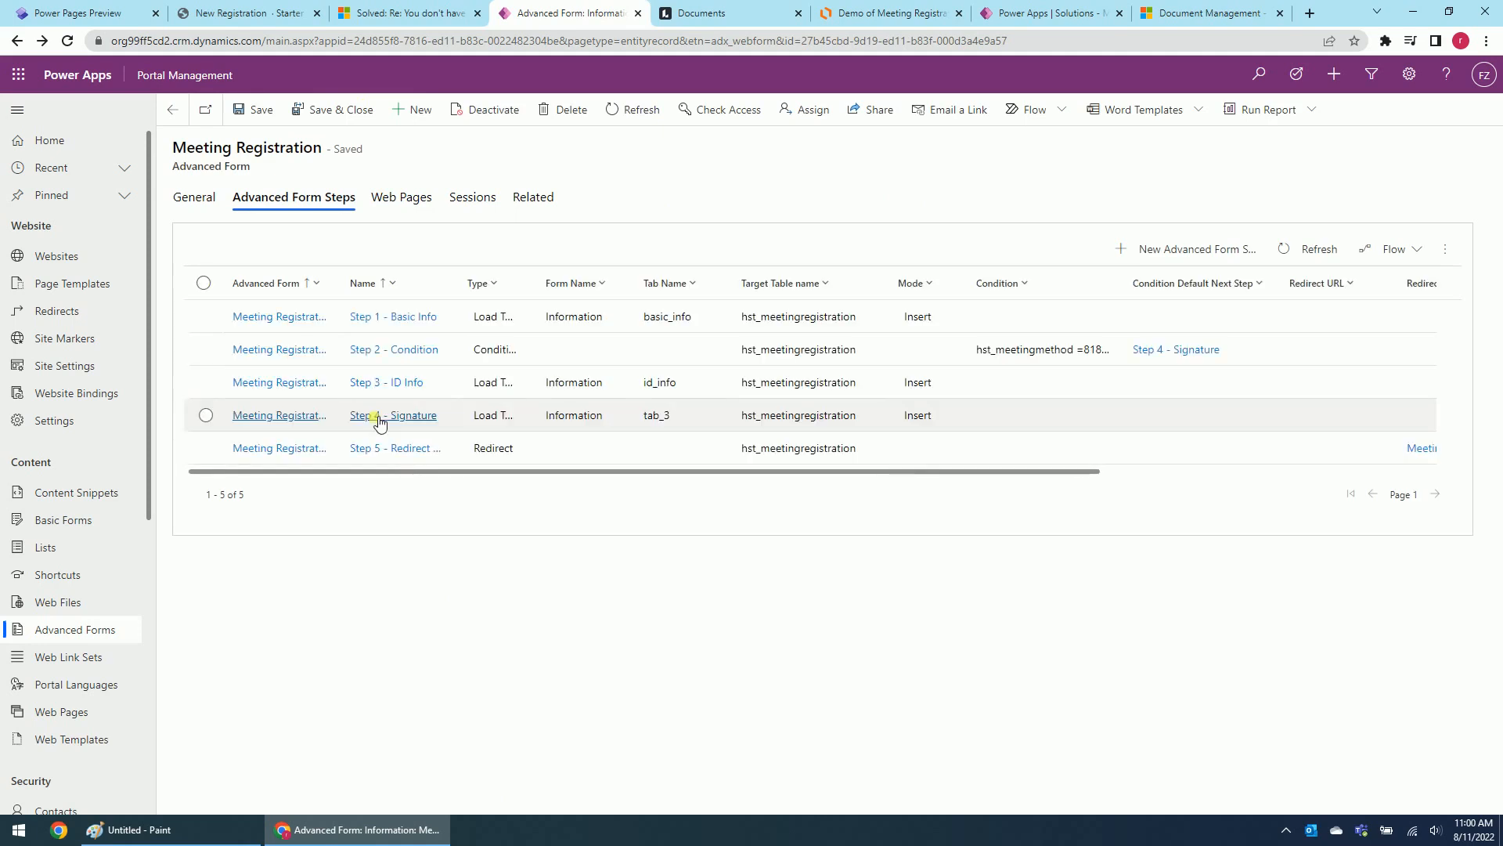
# Open the Step 4 - Signature form step and set its next step to Step 5 - Redirect to Registration List
pyautogui.click(399, 418)
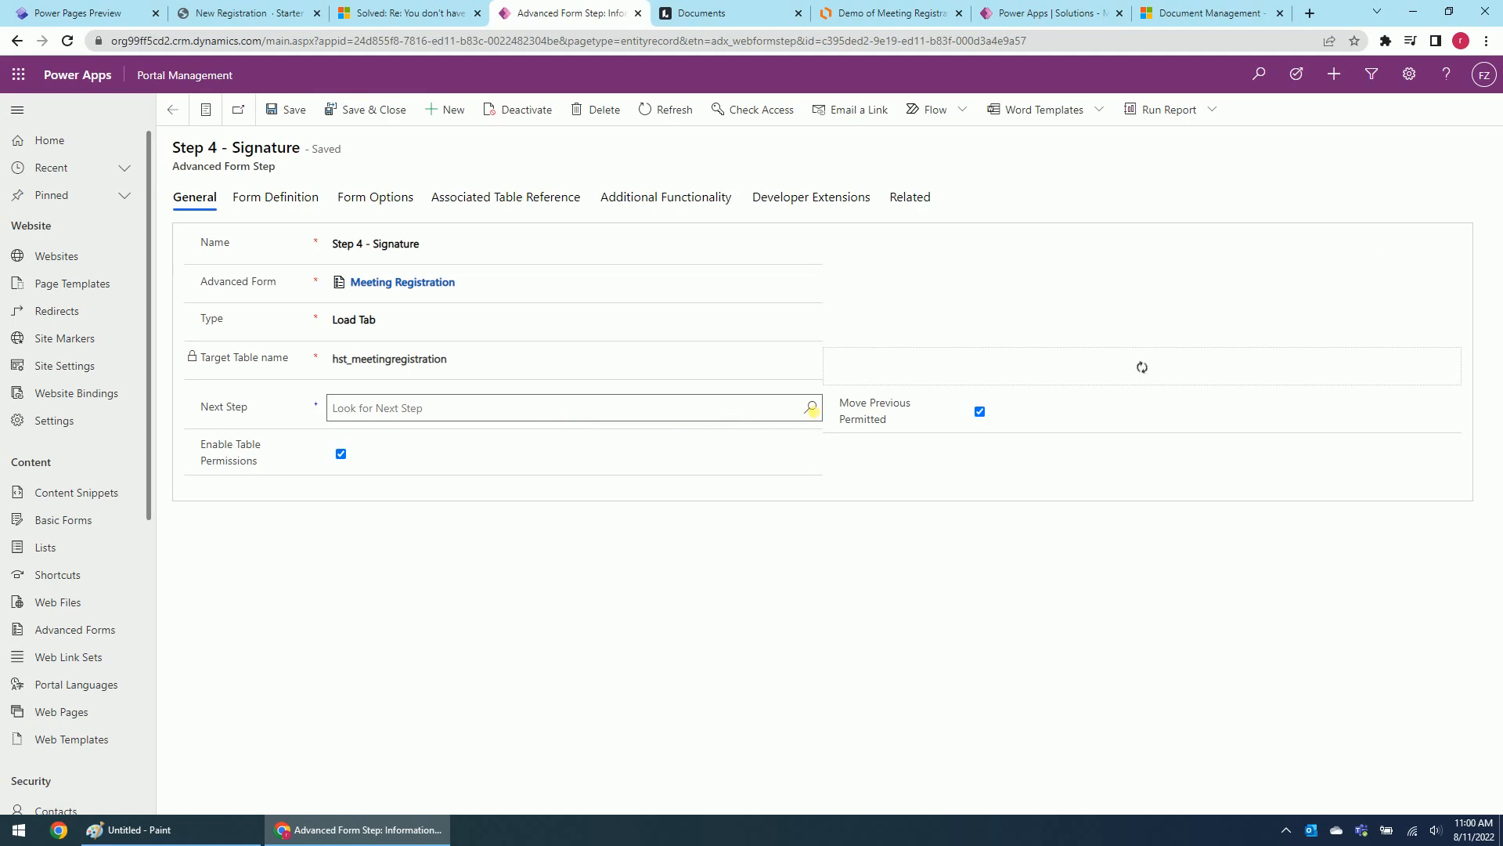
pyautogui.click(811, 409)
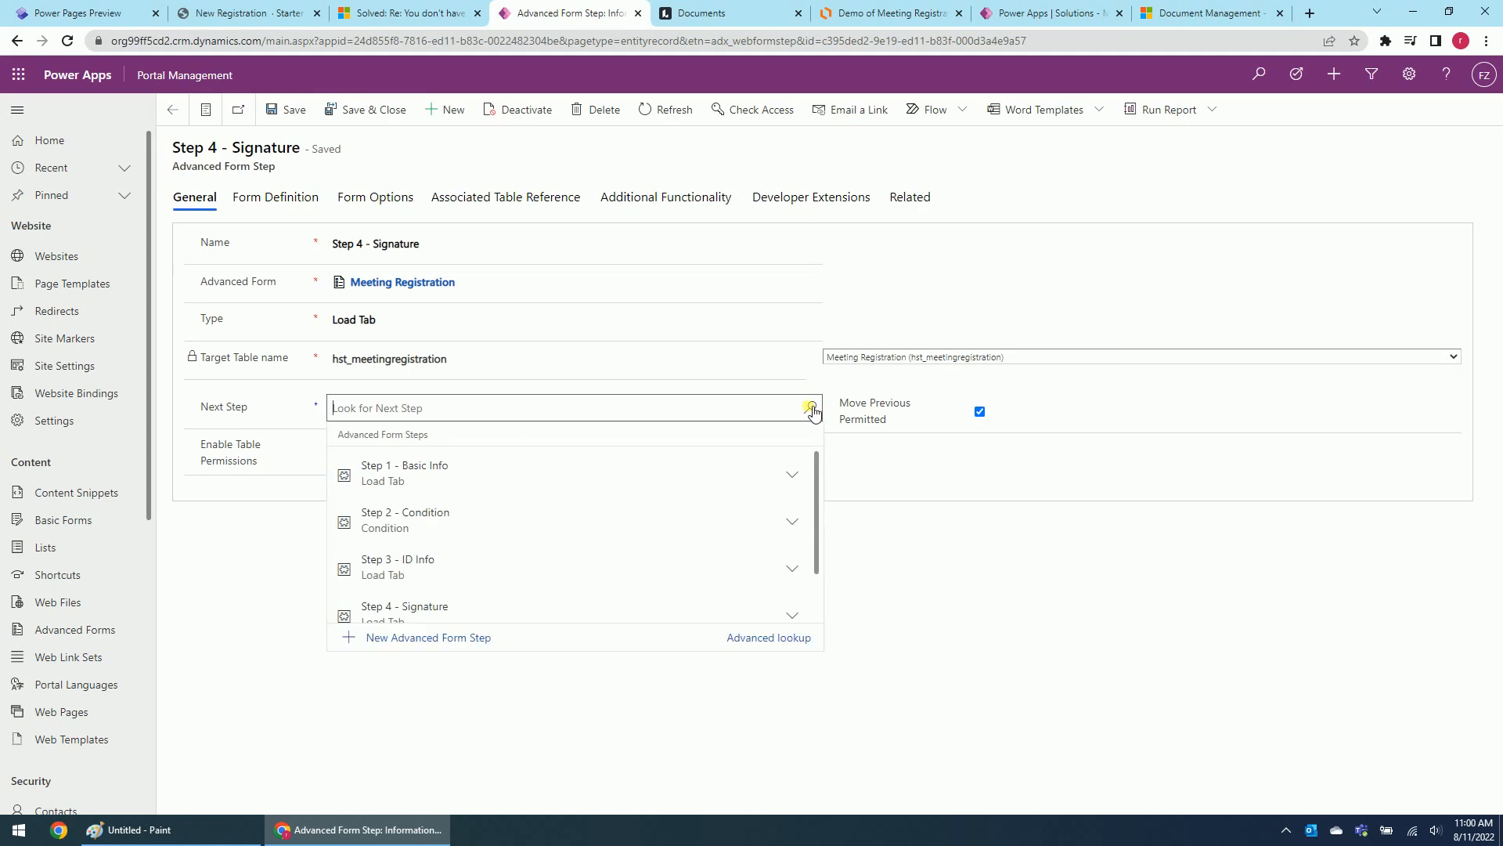
pyautogui.scroll(-2, 476, 585)
pyautogui.scroll(2, 375, 592)
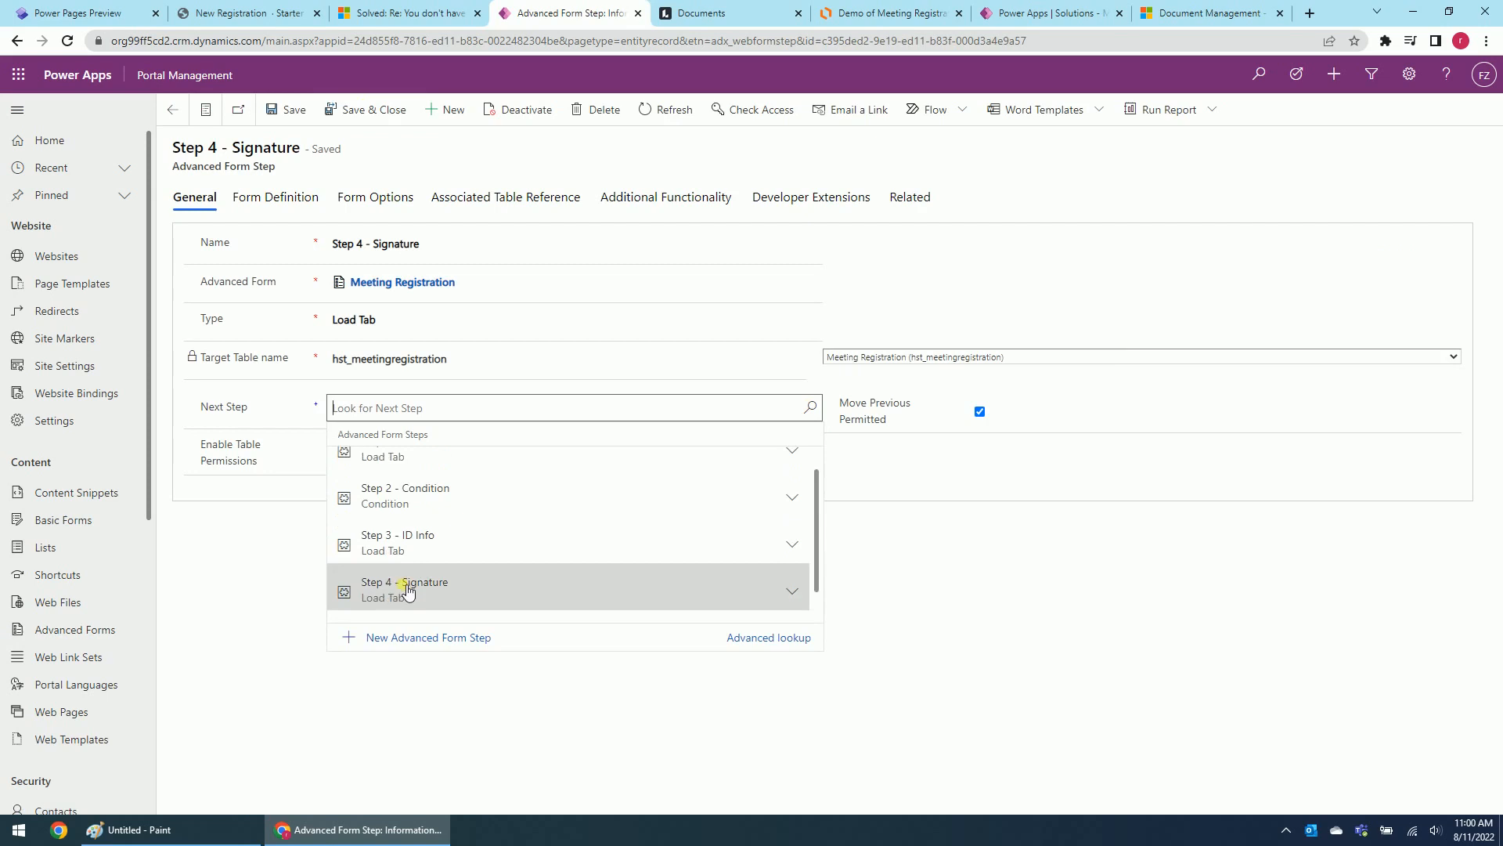
pyautogui.scroll(-2, 410, 614)
pyautogui.click(410, 617)
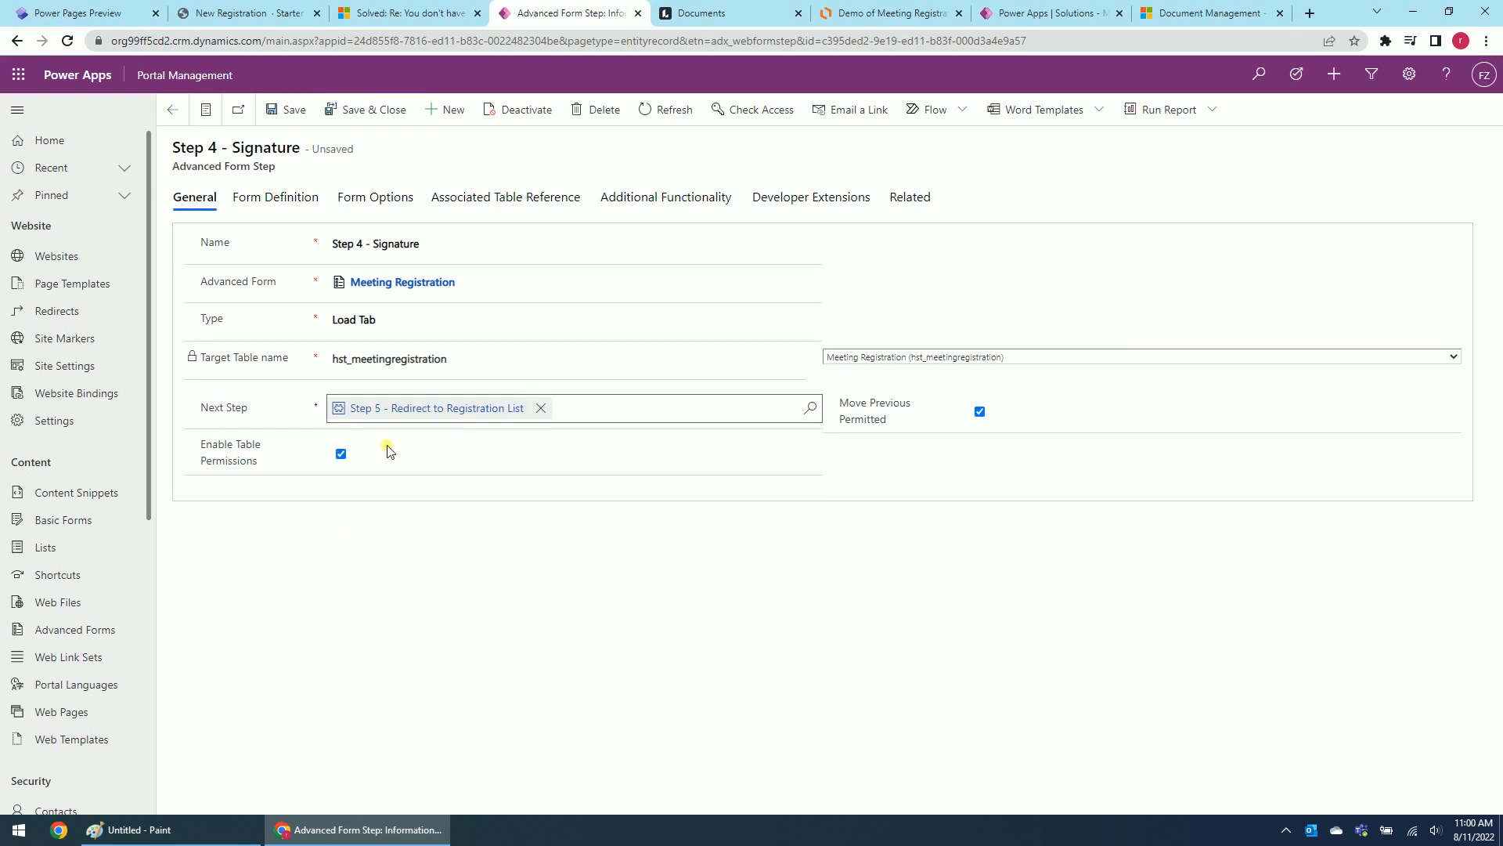
# Save and close Step 4 - Signature, and open the Step 5 - Redirect to Registration List form step
pyautogui.click(383, 116)
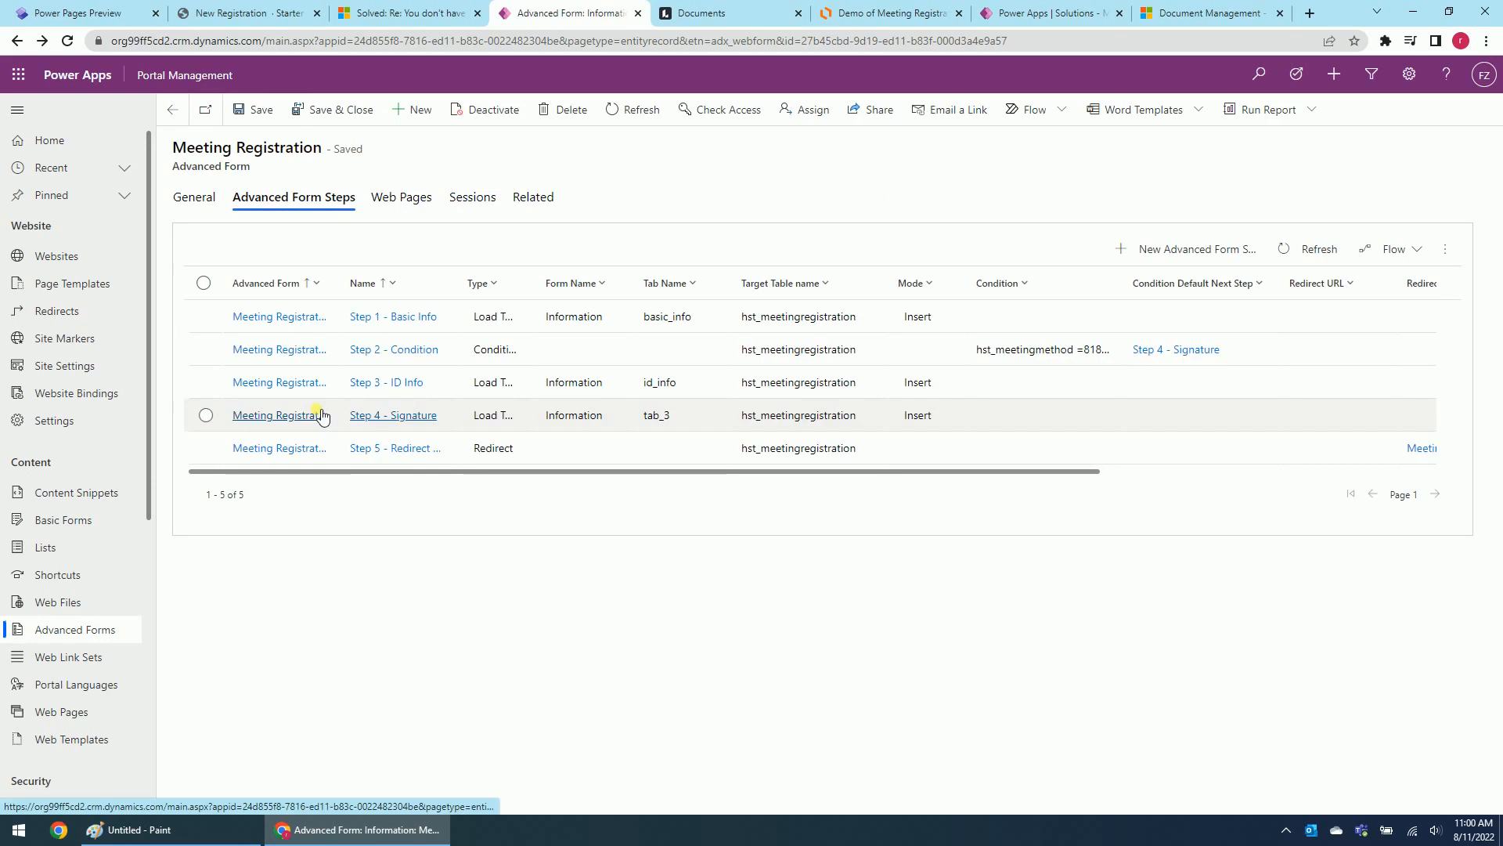
pyautogui.click(397, 450)
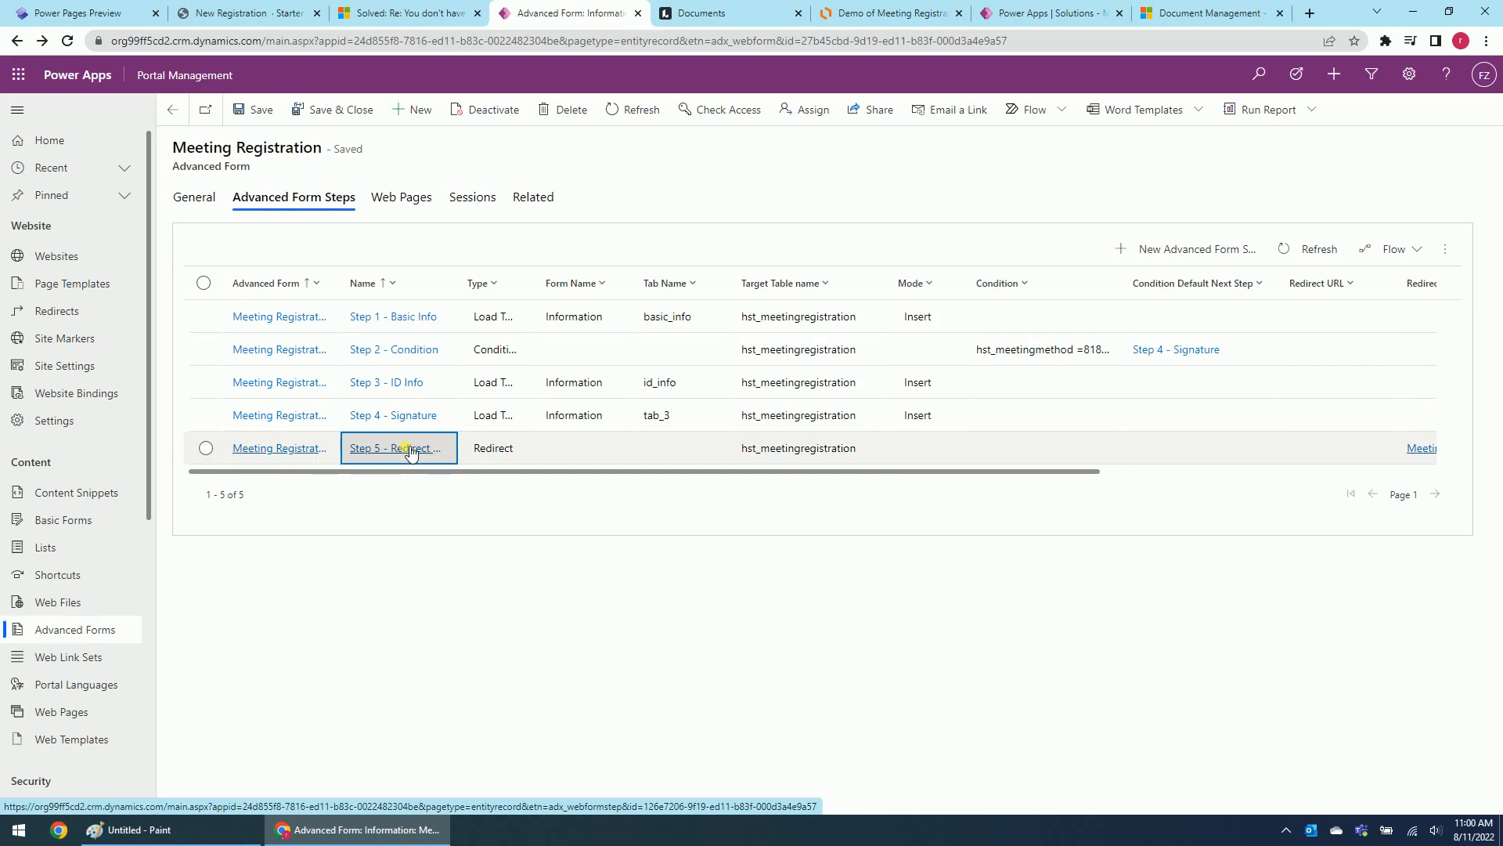
pyautogui.click(410, 451)
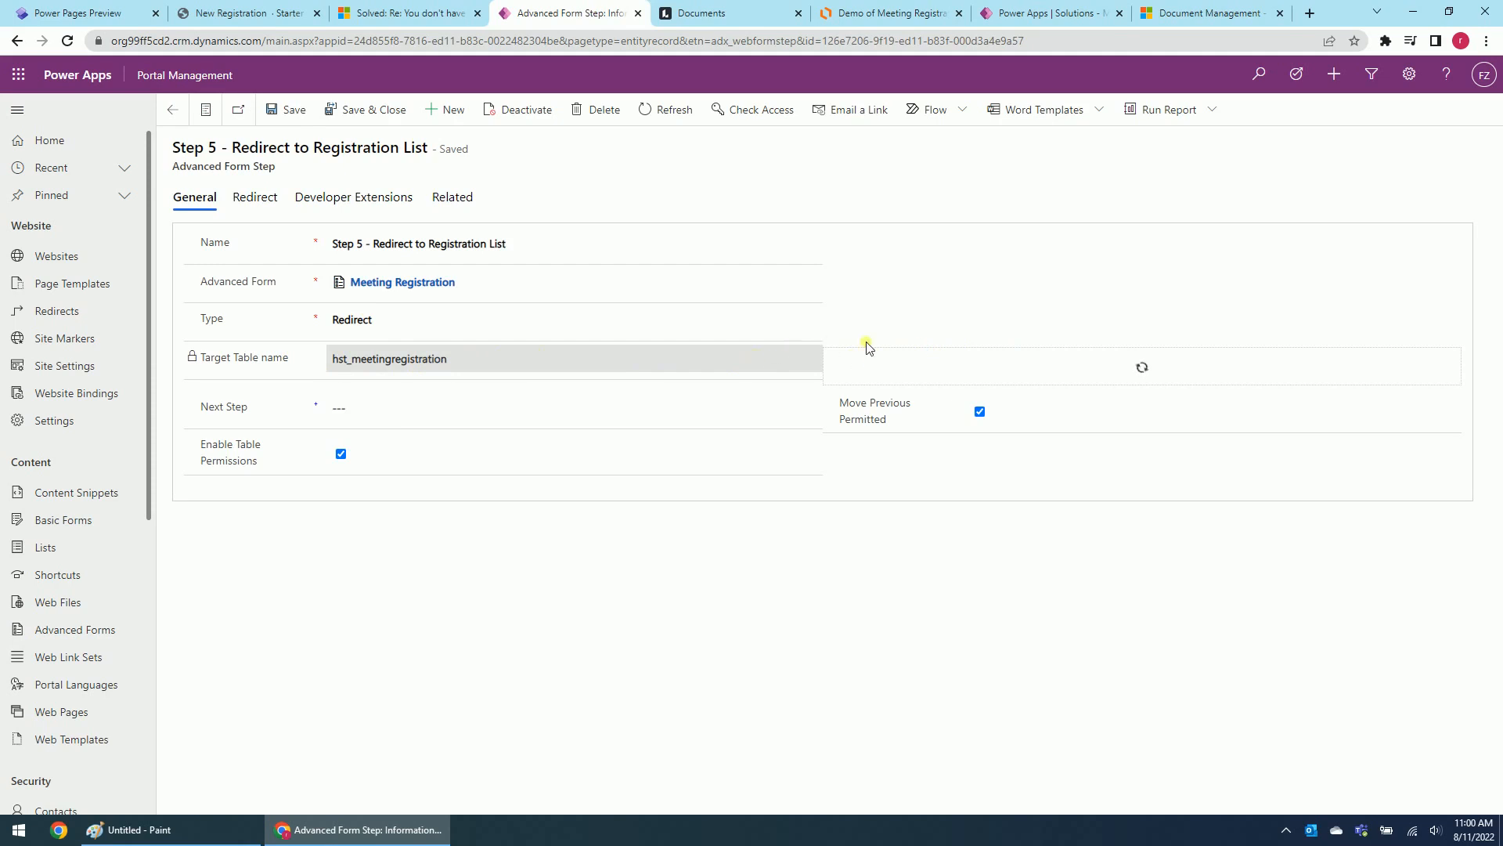
# Choose the blank target table option for Step 5 - Redirect to Registration List, and save and close the step
pyautogui.click(884, 357)
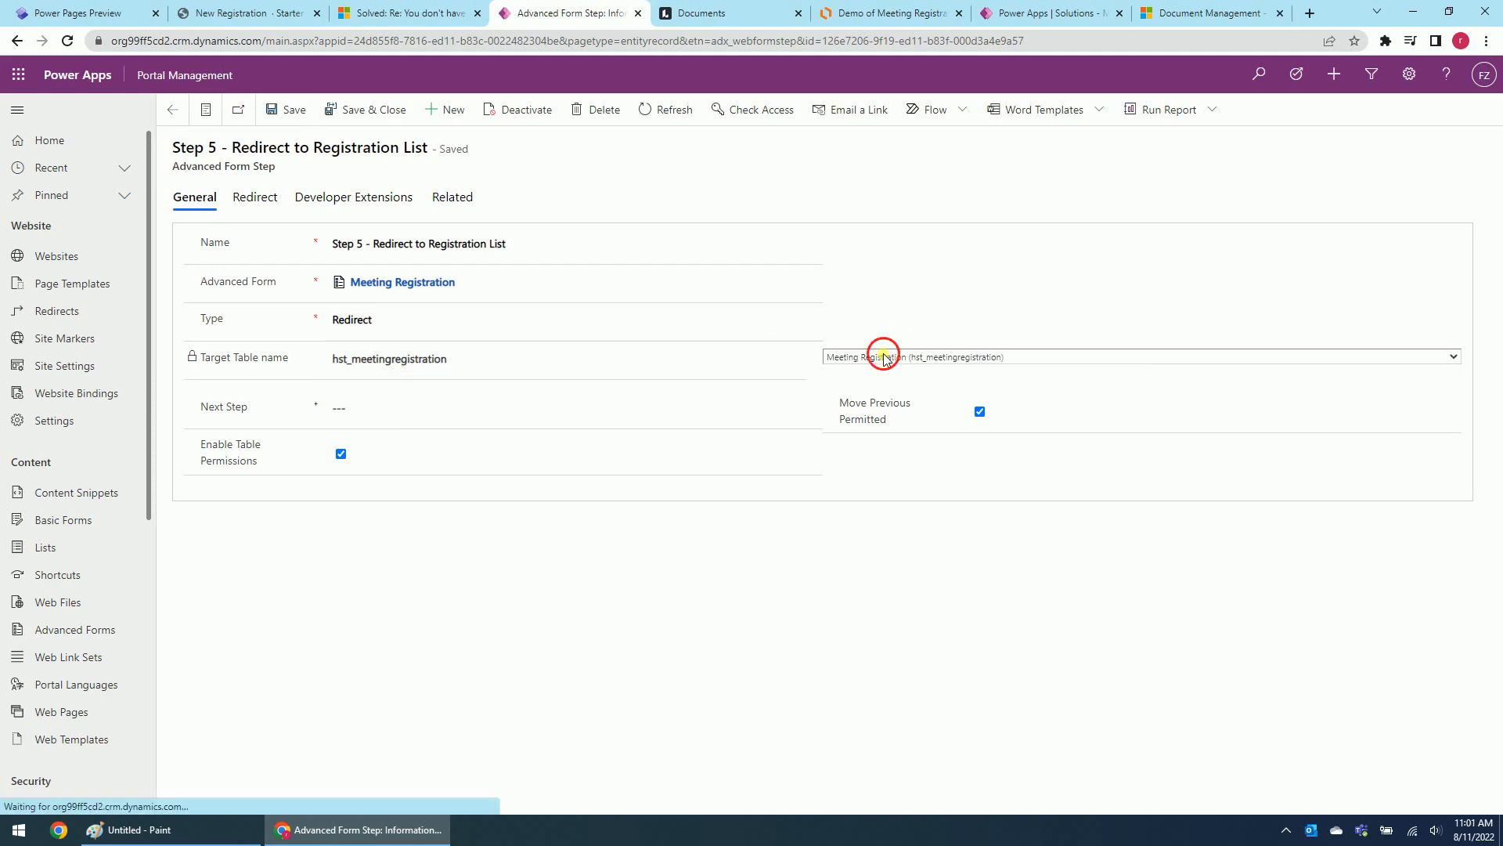
pyautogui.click(886, 357)
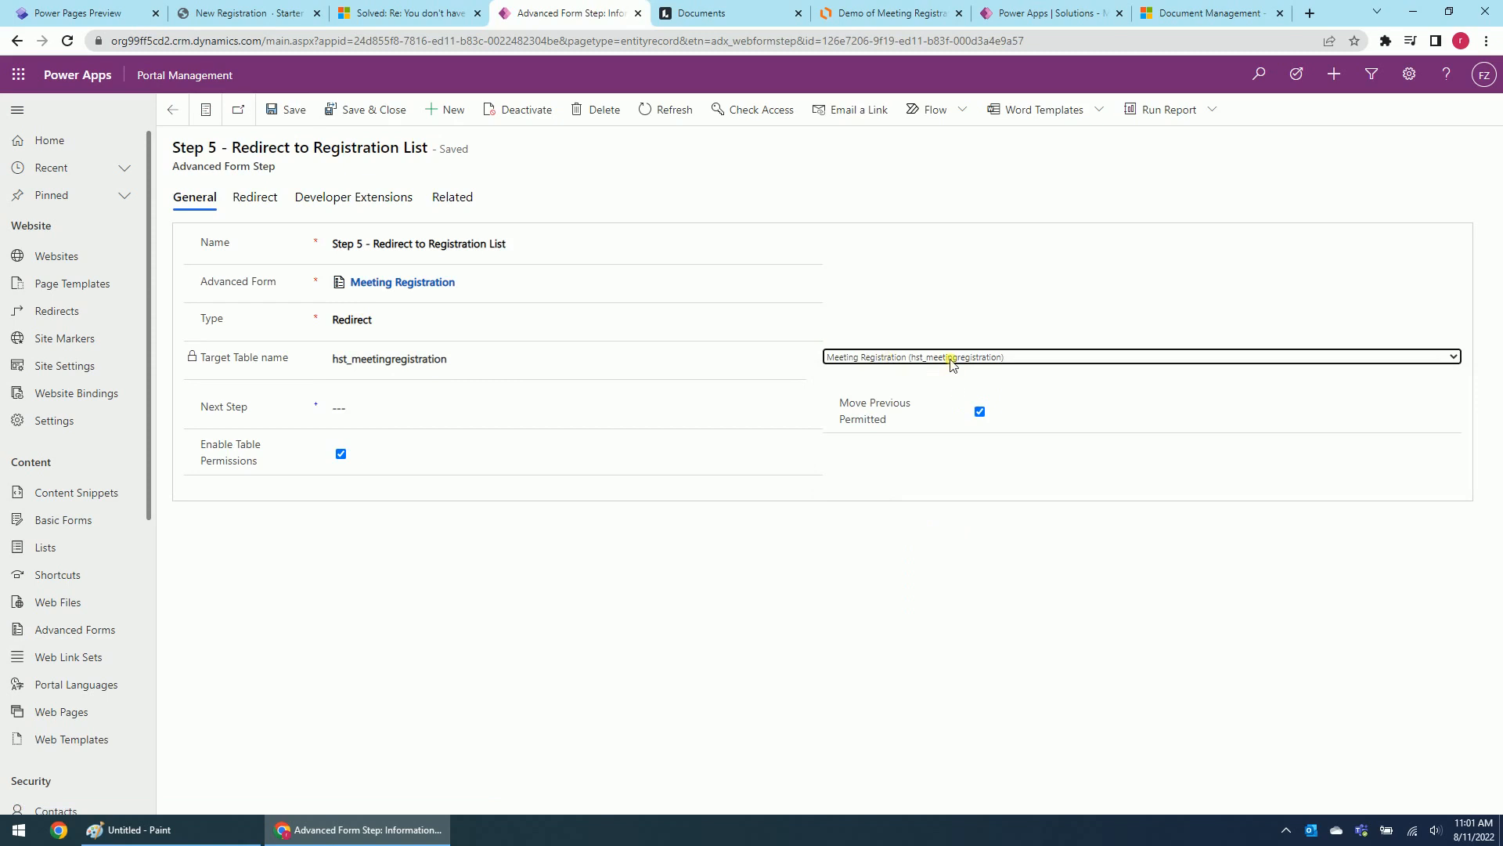
pyautogui.click(950, 357)
pyautogui.scroll(10, 1057, 423)
pyautogui.scroll(10, 1060, 423)
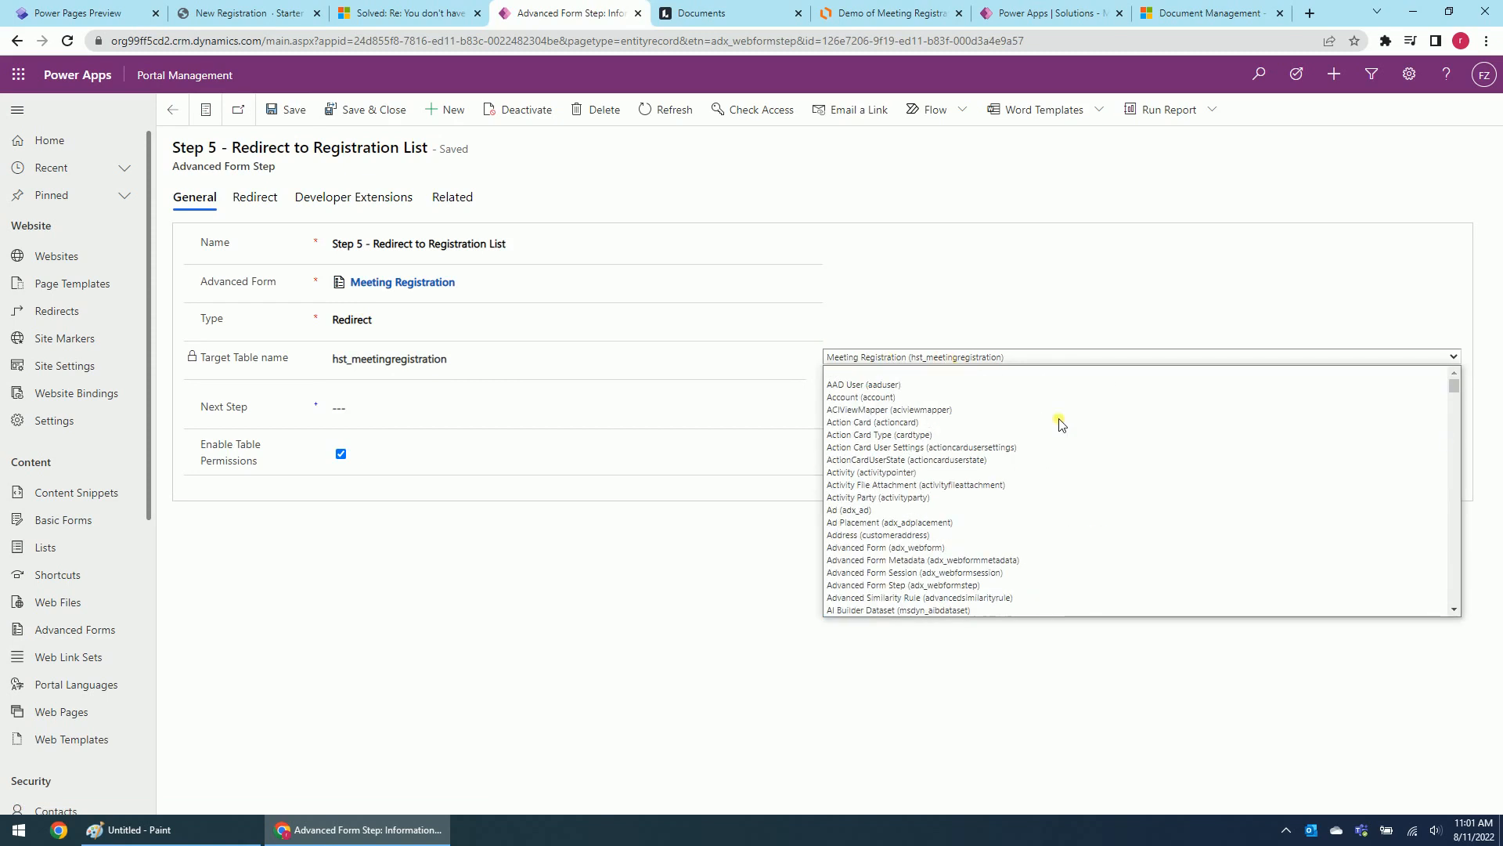
pyautogui.click(887, 375)
pyautogui.click(348, 111)
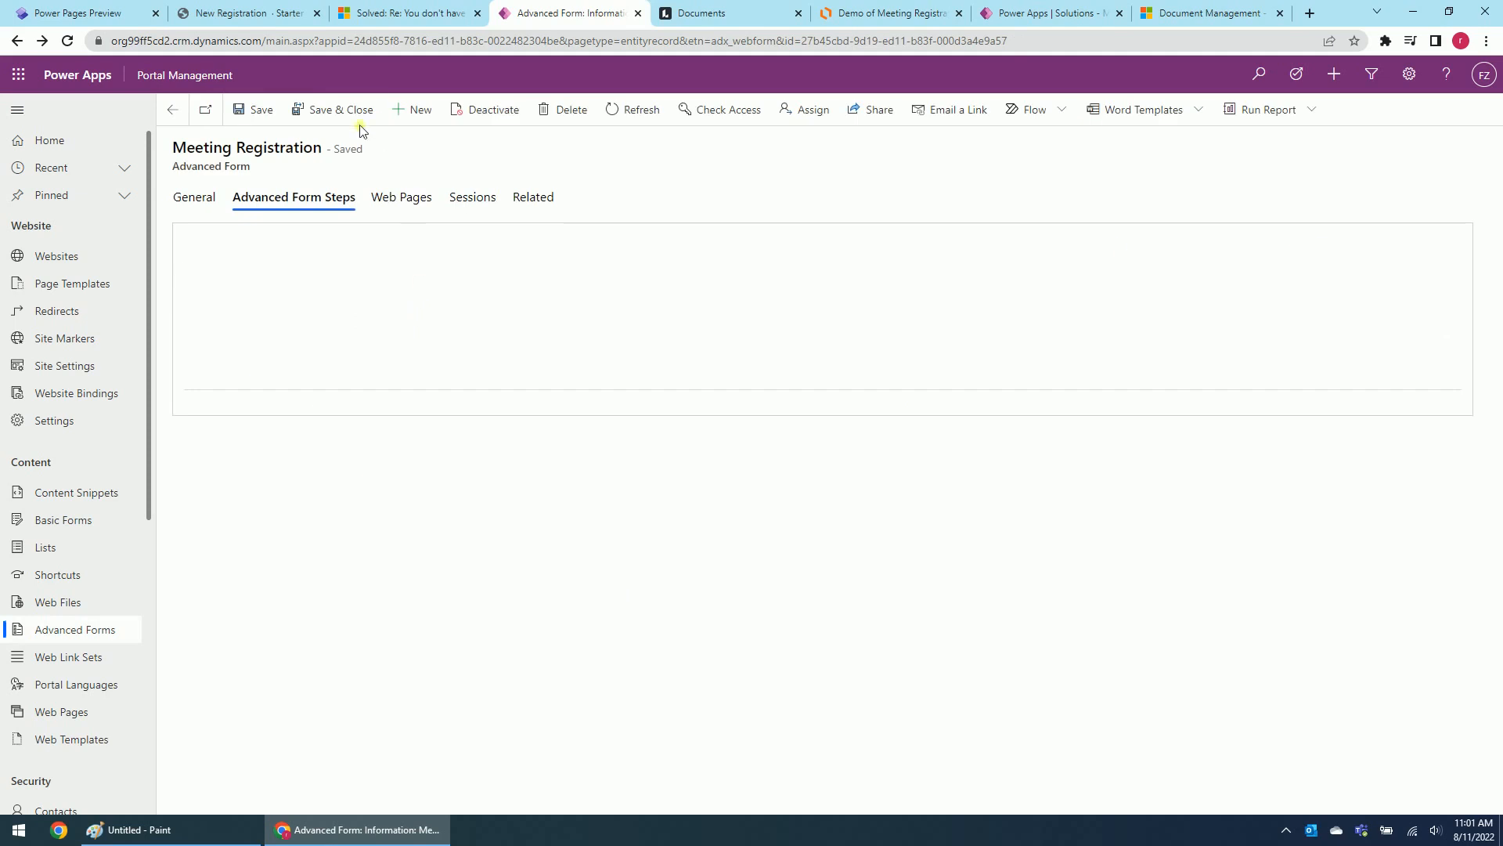
# Close and reopen the Meeting Registration advanced form, set its start step to Step 1 - Basic Info, and save and close it
pyautogui.click(332, 114)
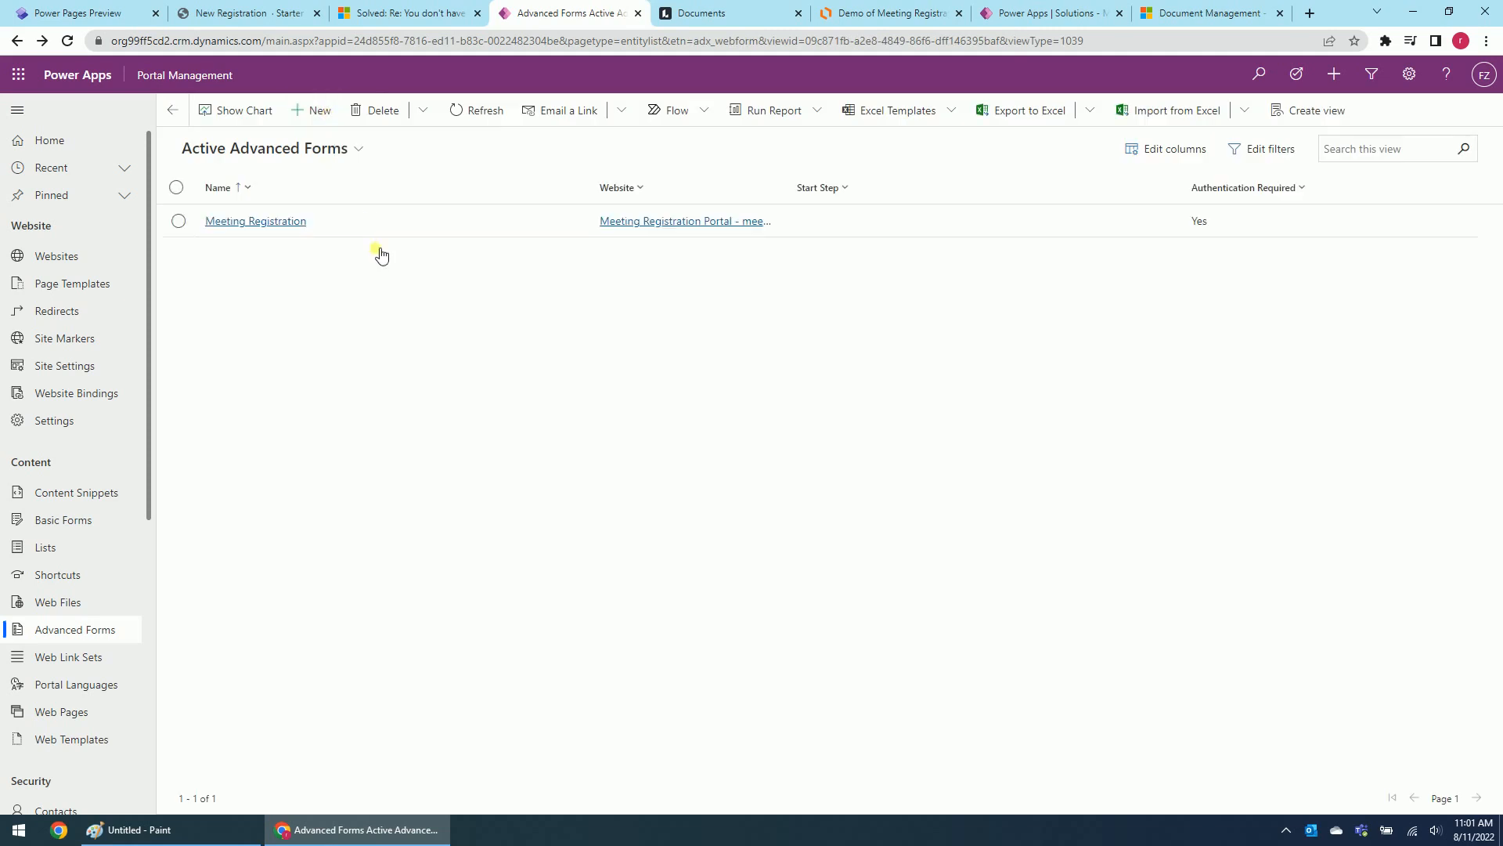
pyautogui.click(257, 224)
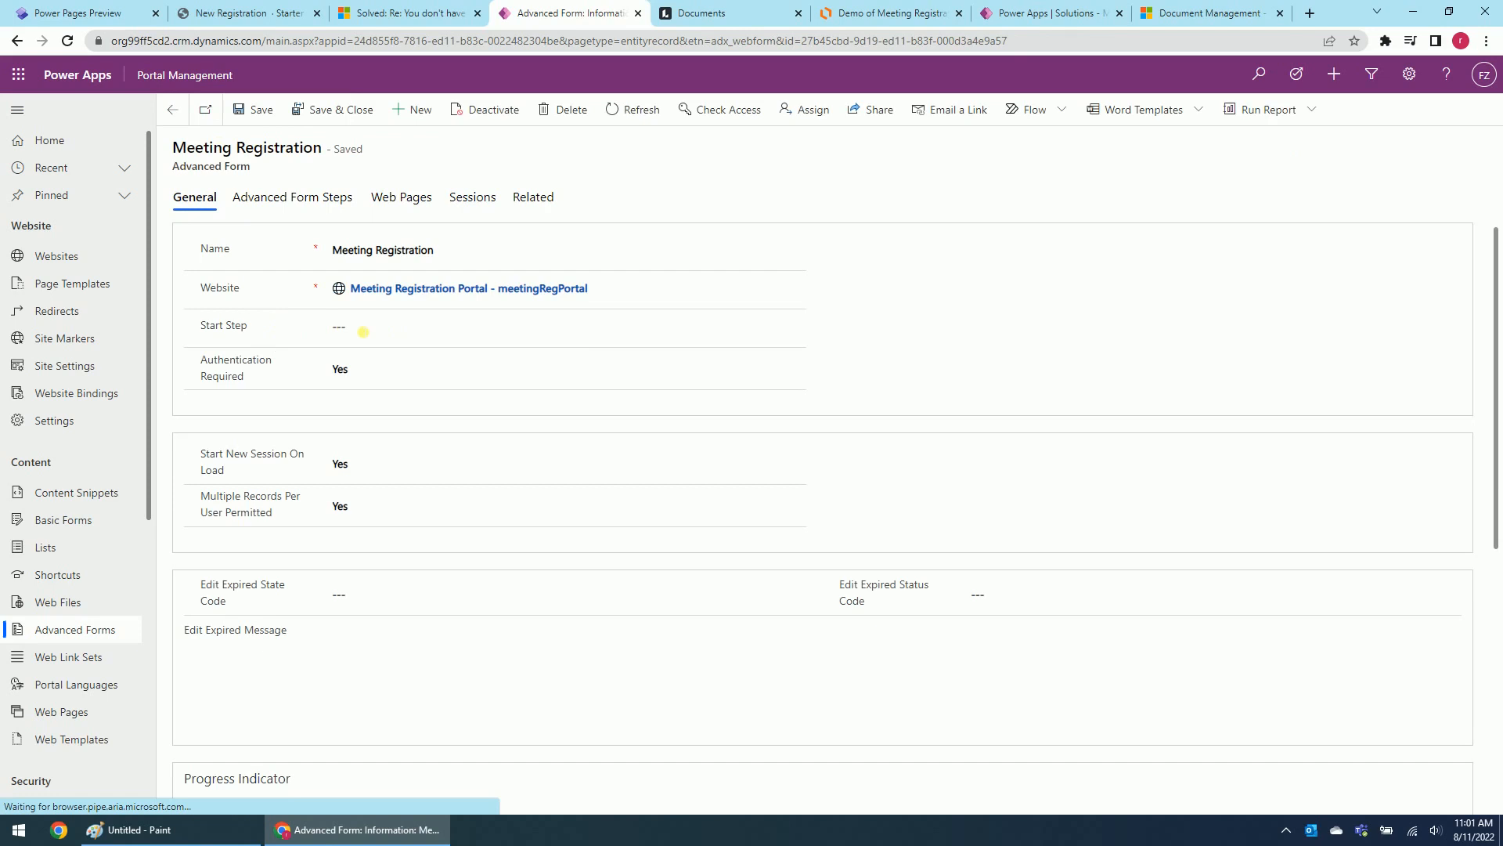
pyautogui.click(379, 327)
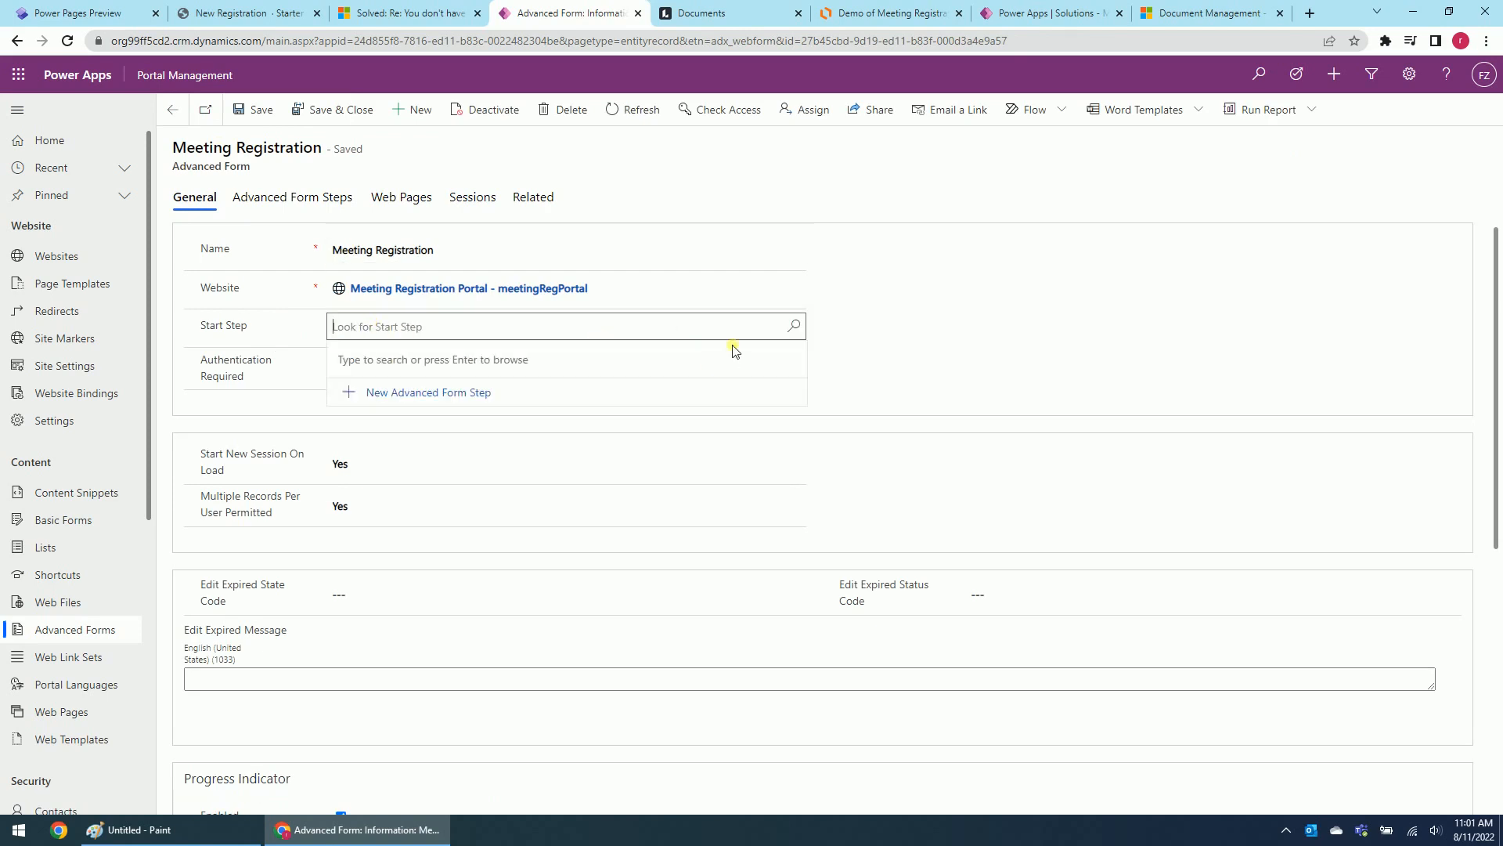
pyautogui.click(794, 326)
pyautogui.click(634, 392)
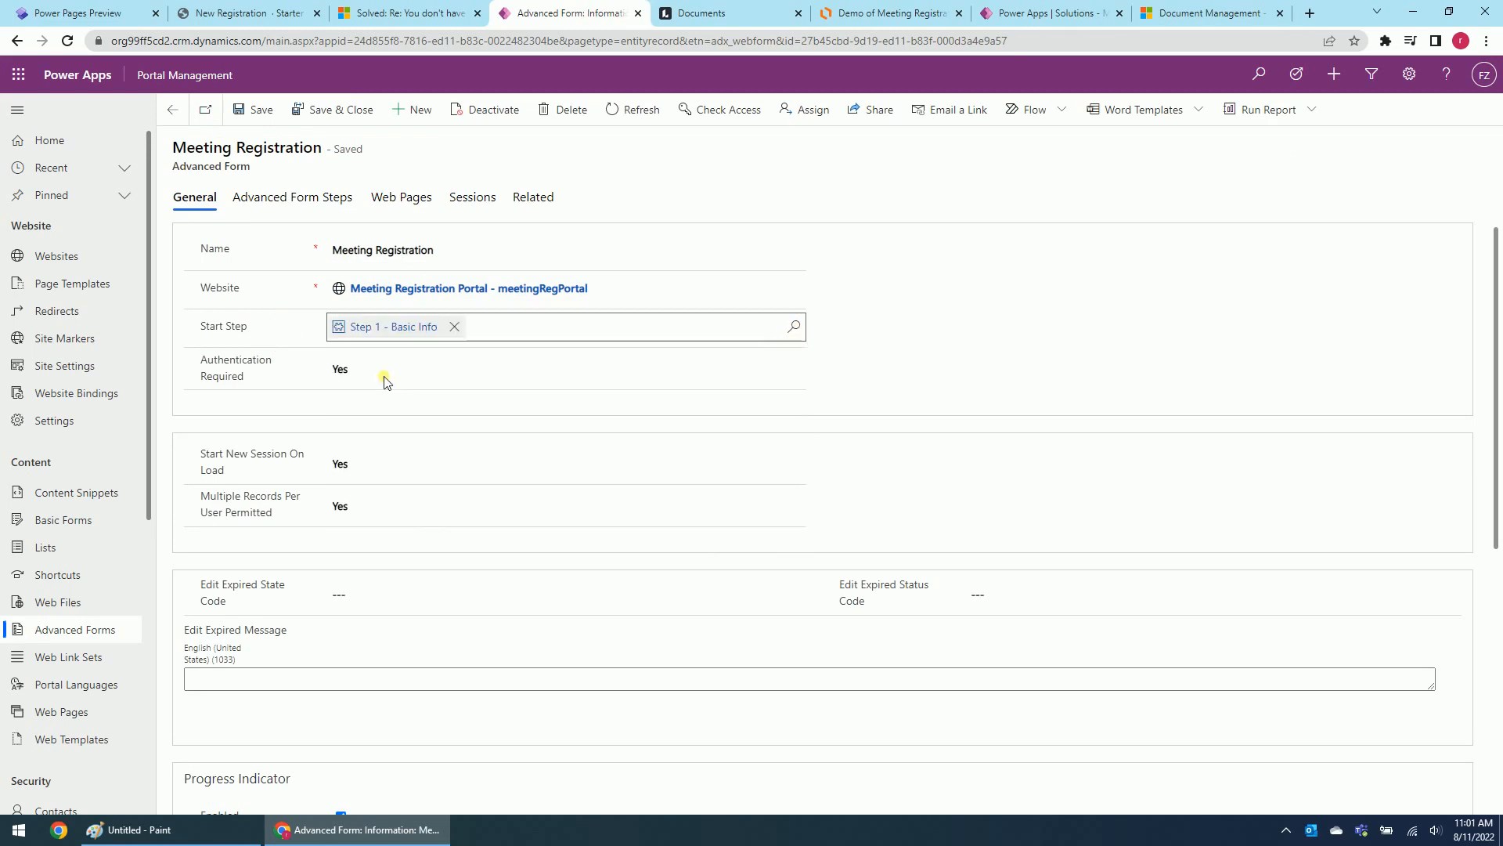
pyautogui.click(338, 111)
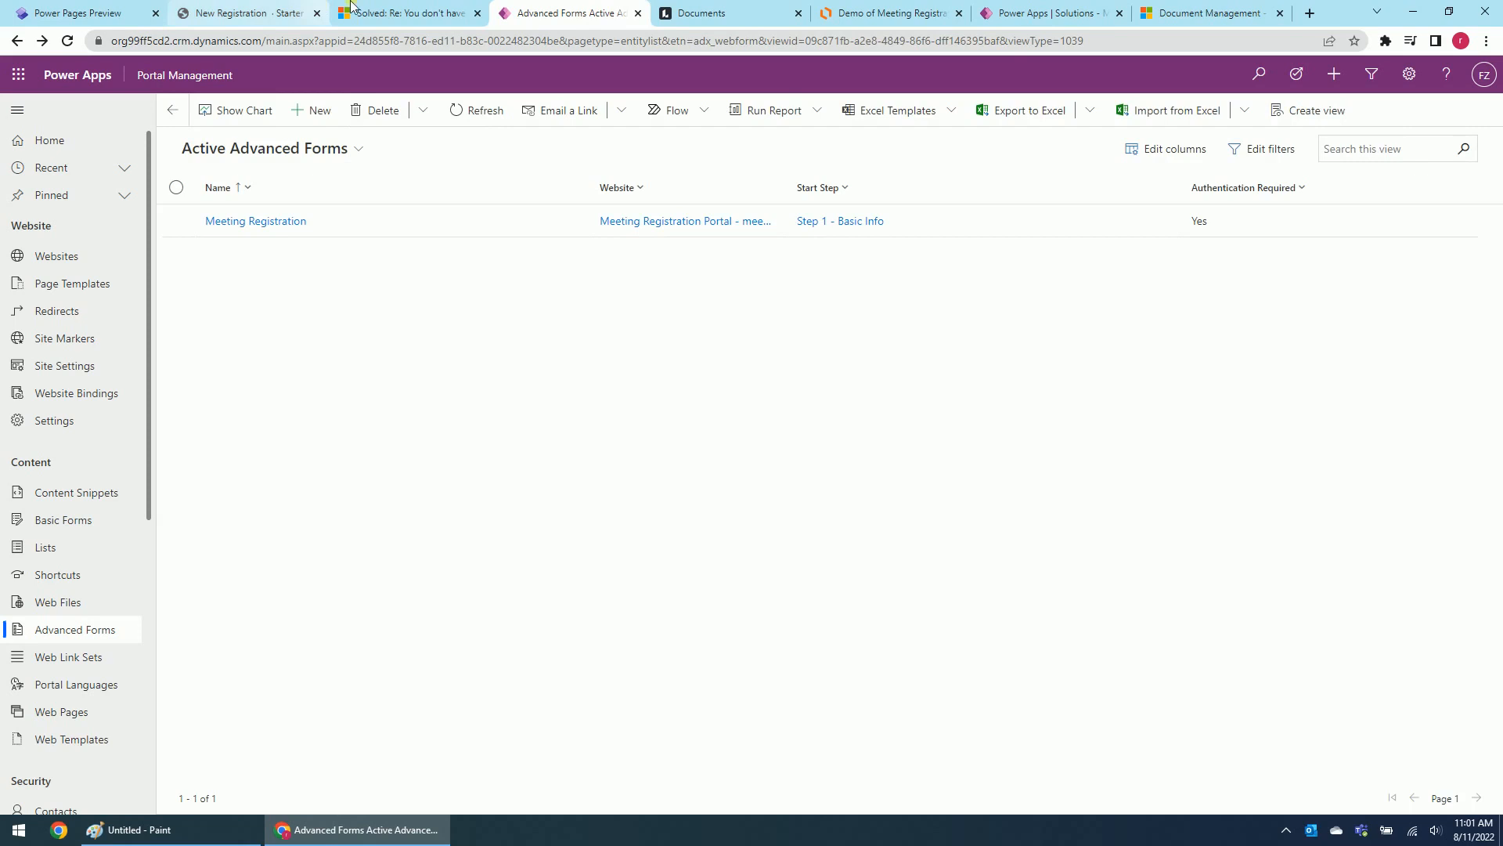
# Switch to Power Pages, open the New Registration page's code, and replace the entityform tag with webform
pyautogui.click(84, 12)
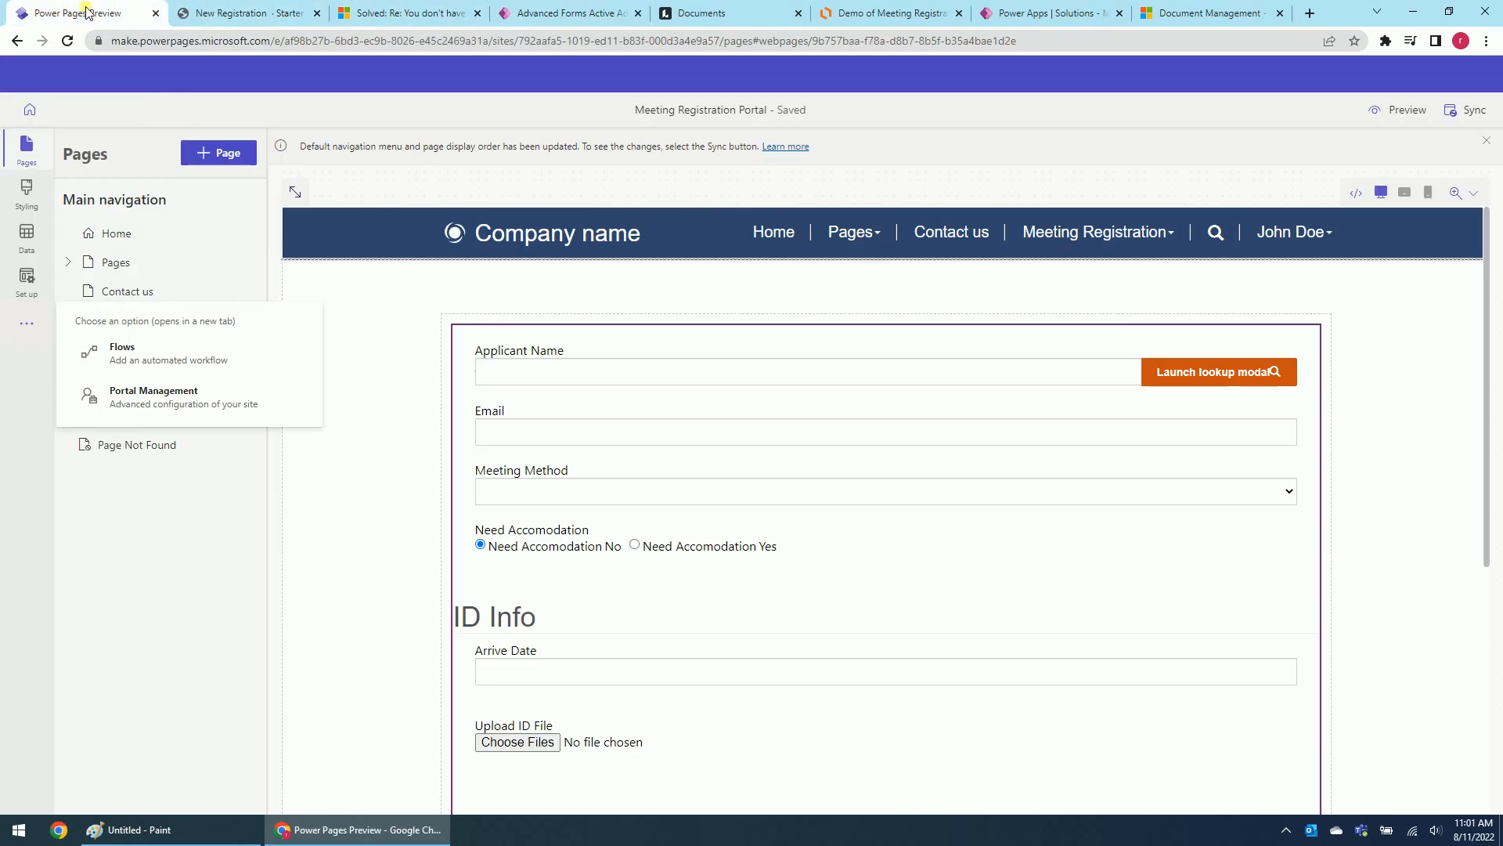
pyautogui.click(545, 328)
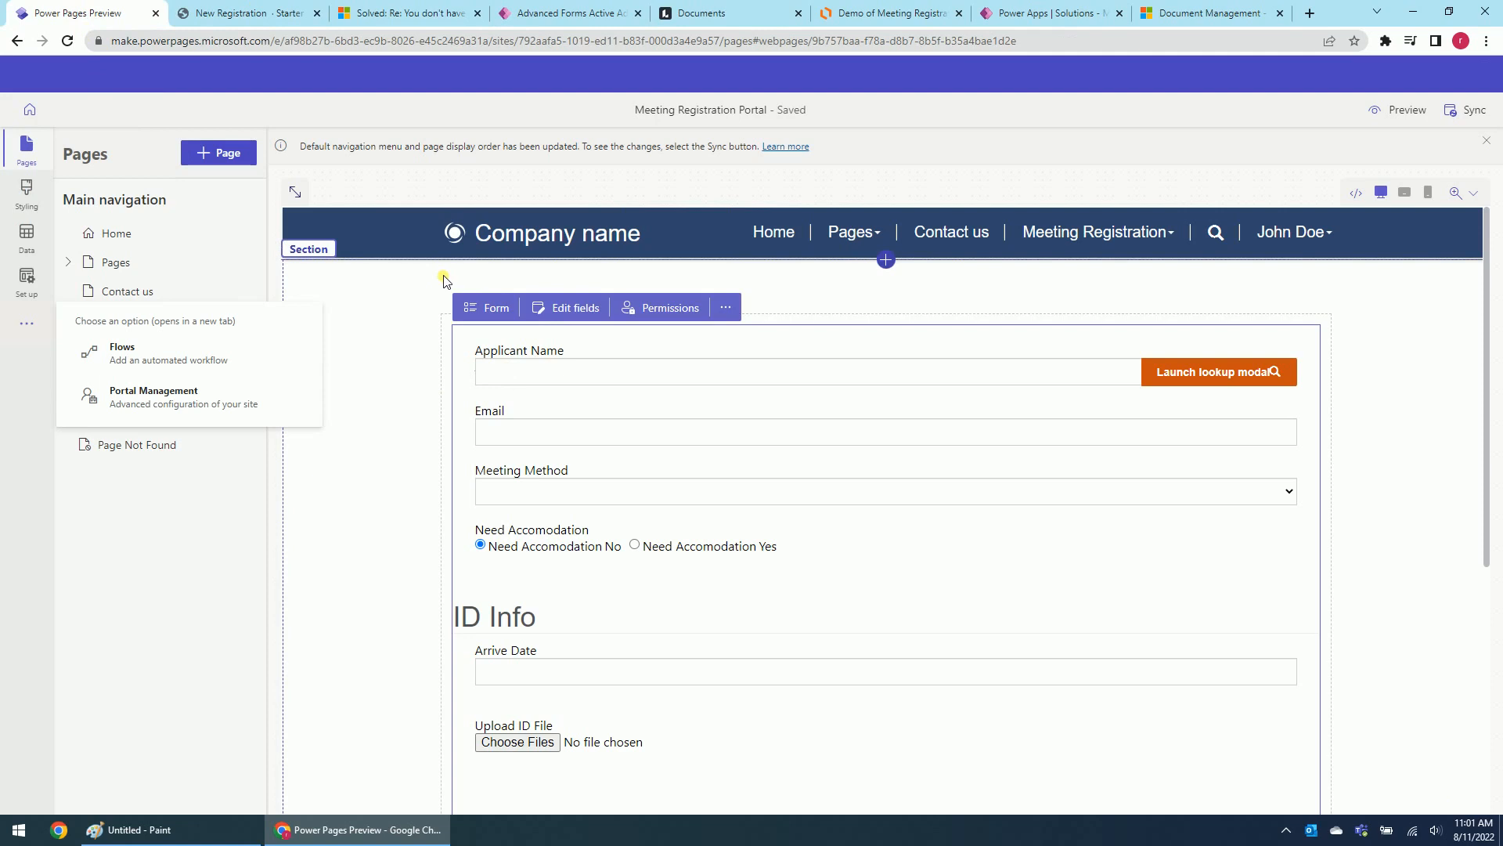
pyautogui.scroll(-1, 1289, 325)
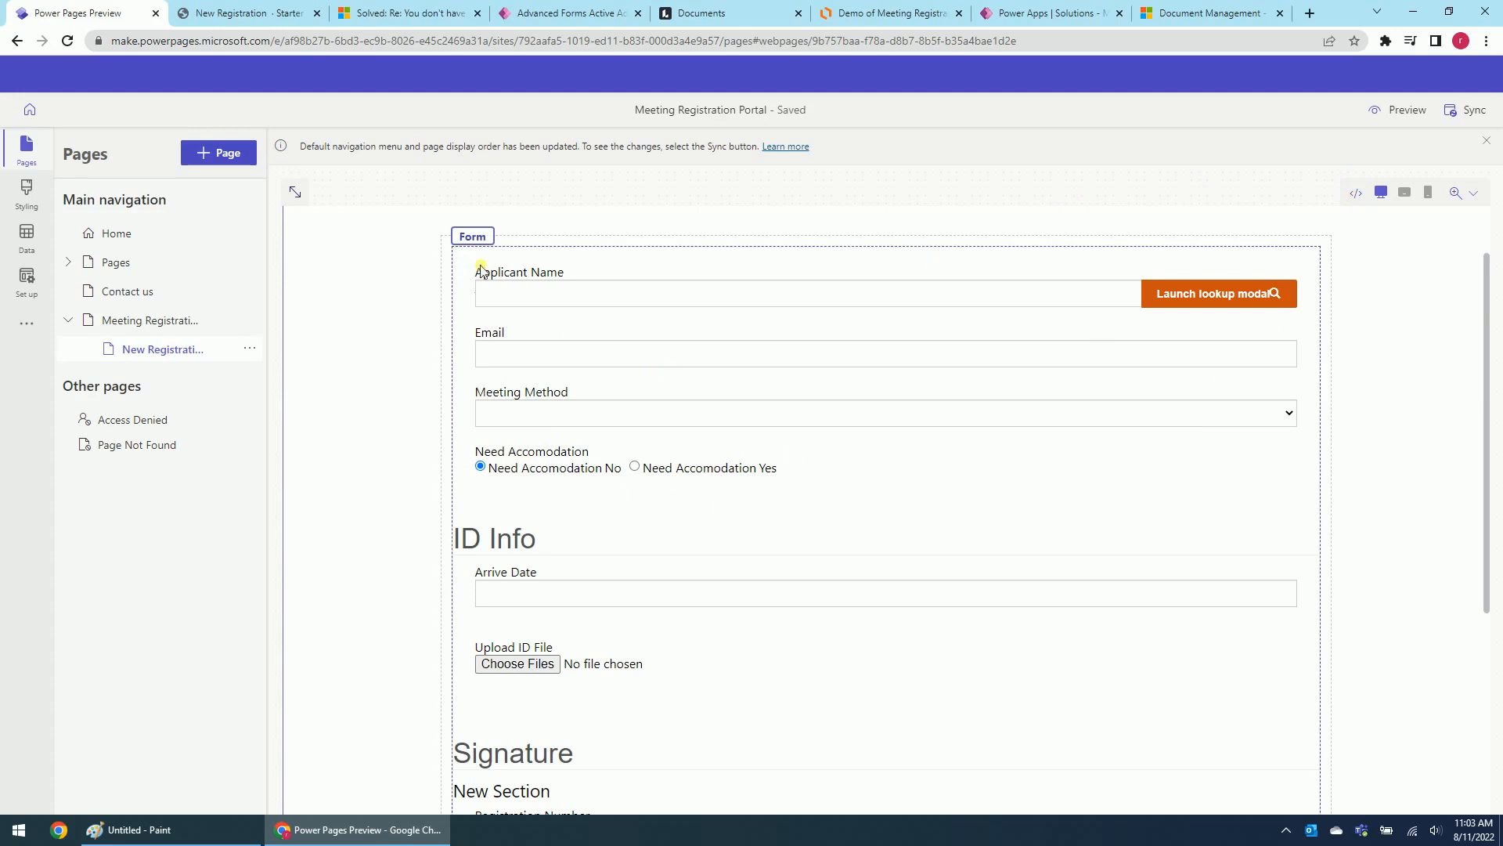
pyautogui.click(568, 305)
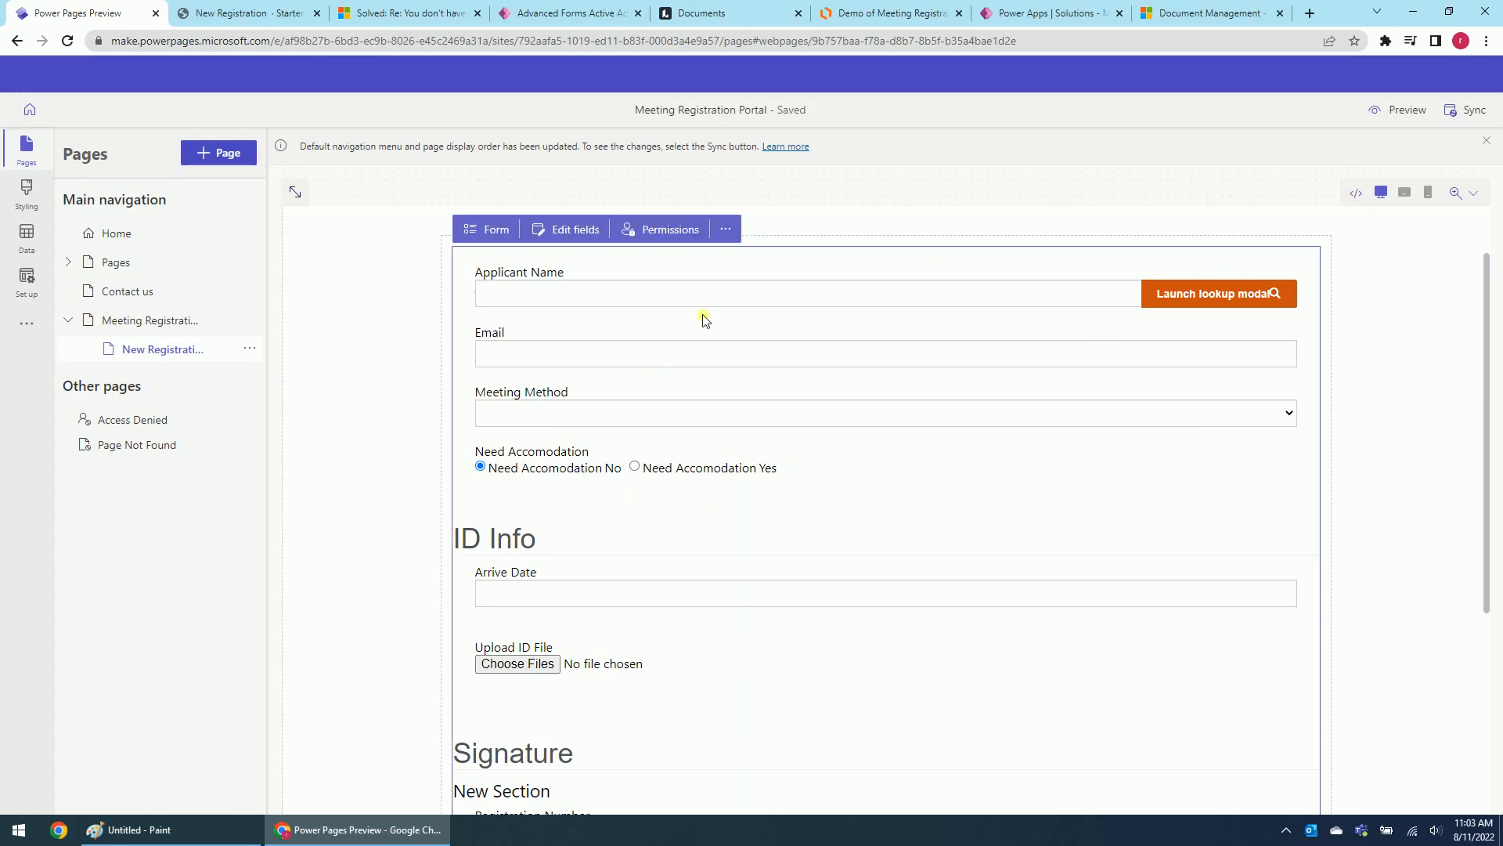
pyautogui.click(1354, 193)
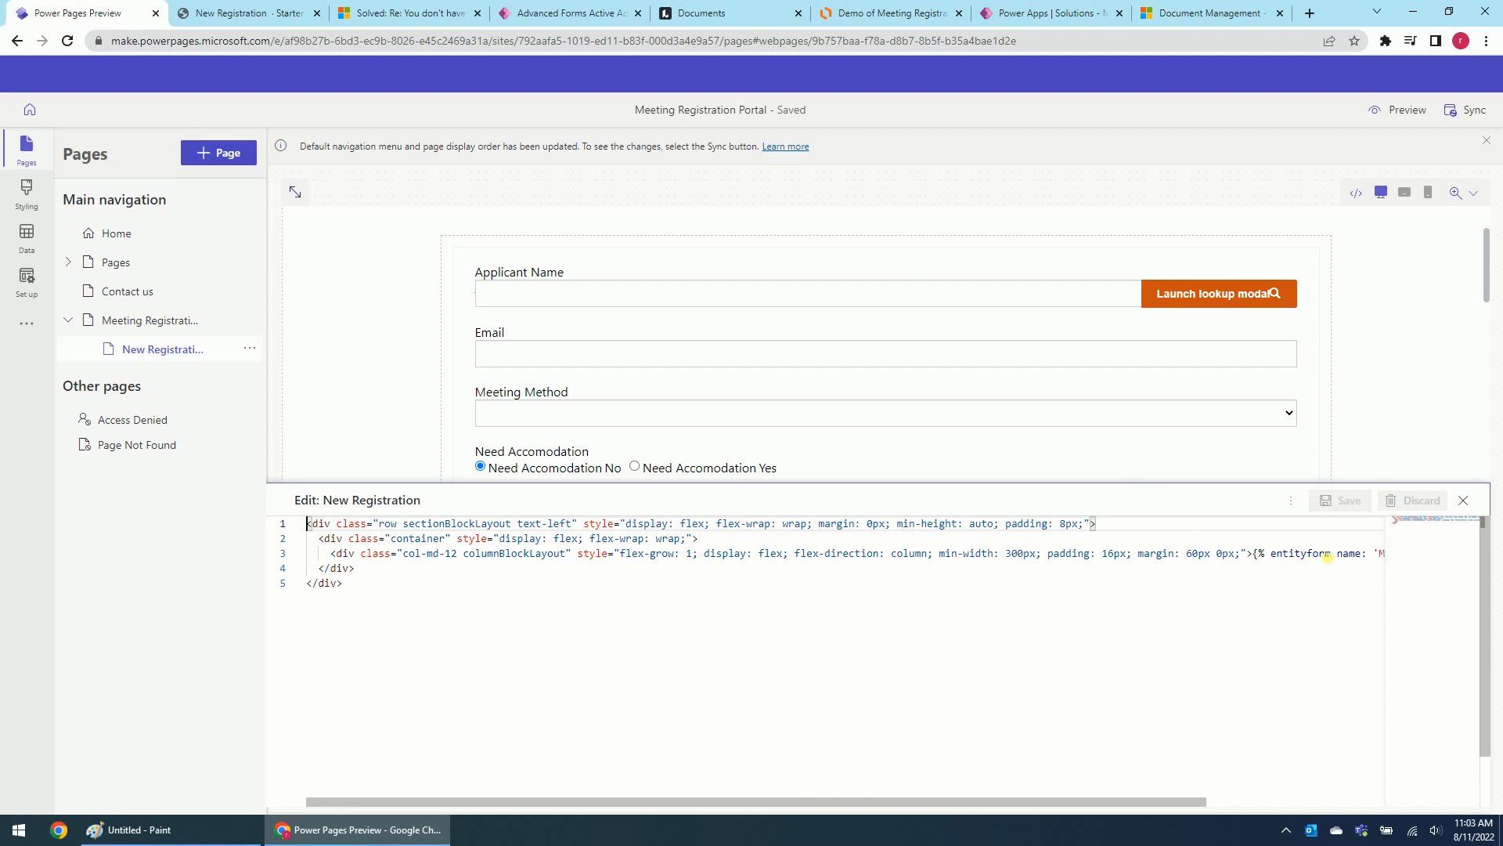
pyautogui.moveTo(1270, 554); pyautogui.dragTo(1336, 555)
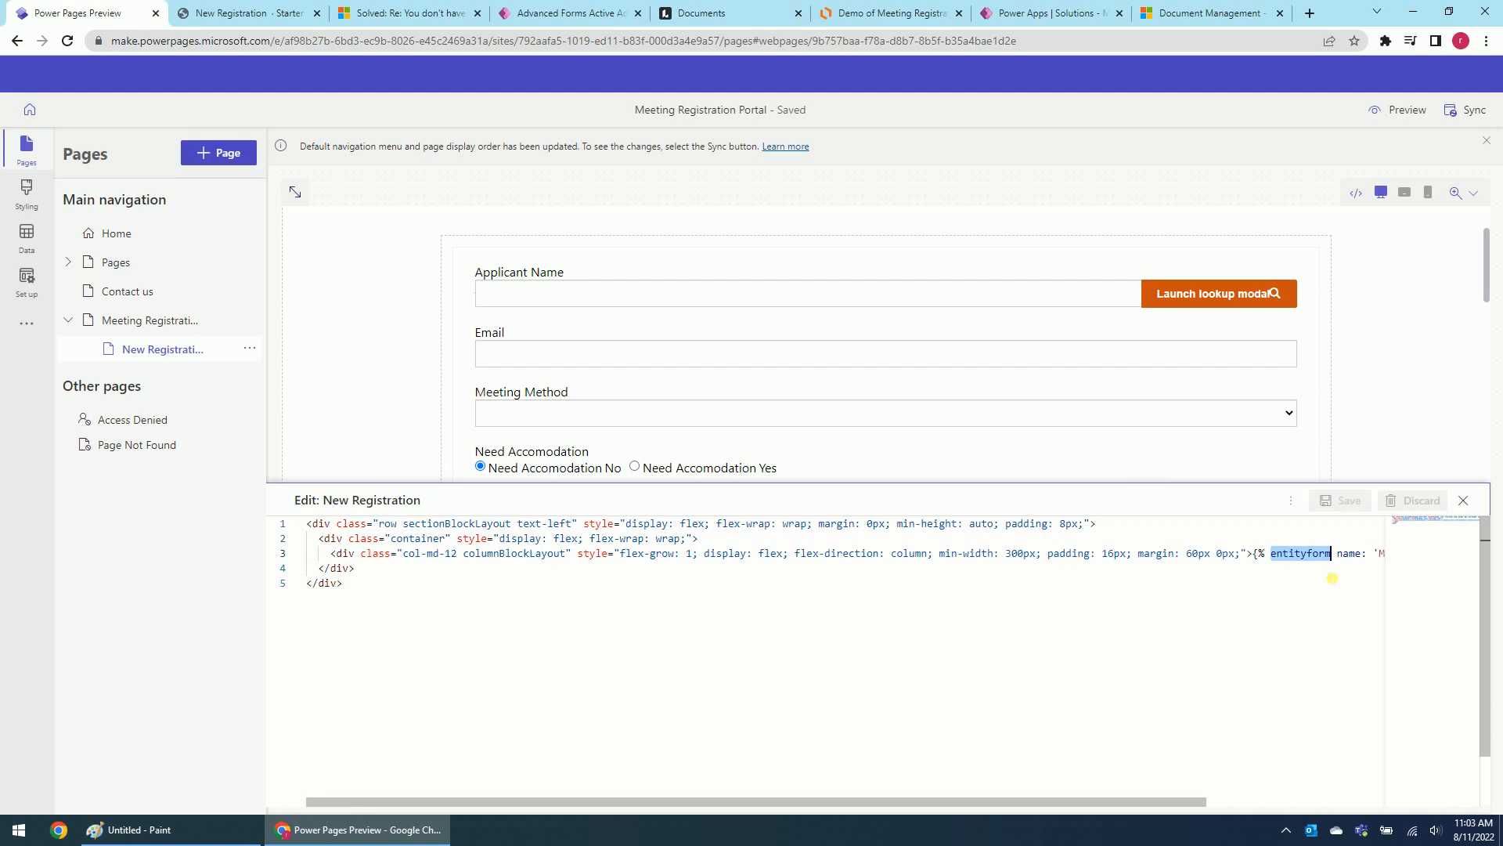
pyautogui.write('webform')
# Change the form name in the webform tag to 'Meeting Registration' and save the page code
pyautogui.press('Right')
pyautogui.press('Right')
pyautogui.press('Right')
pyautogui.press('Right')
pyautogui.press('Right')
pyautogui.press('Right')
pyautogui.press('Right')
pyautogui.press('Right')
pyautogui.press('Right')
pyautogui.press('Right')
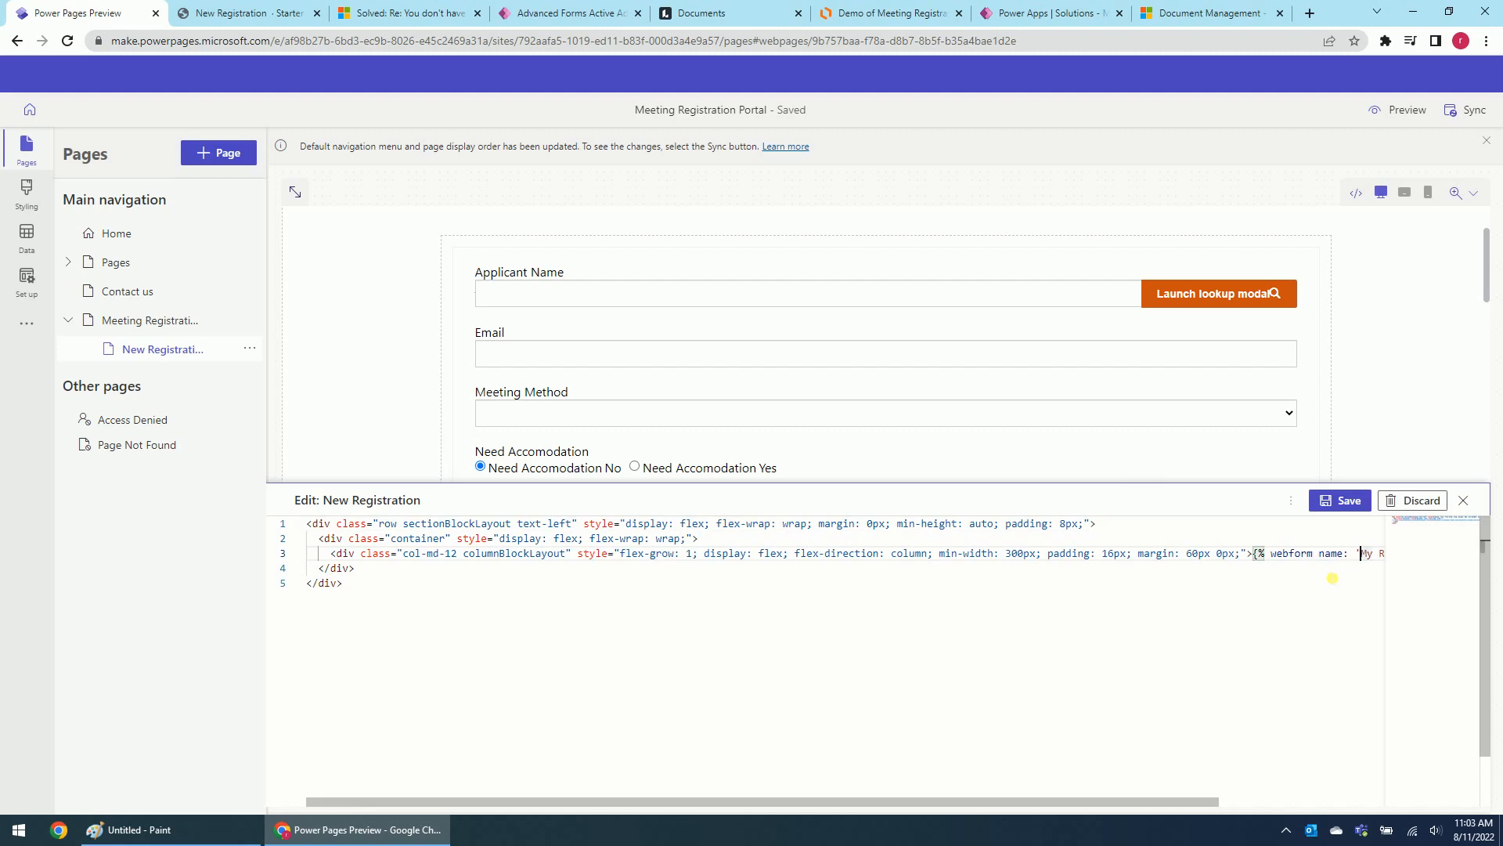
pyautogui.hotkey('shift', 'Right')
pyautogui.hotkey('shift', 'Right')
pyautogui.hotkey('shift', 'Right')
pyautogui.hotkey('shift', 'Right')
pyautogui.hotkey('shift', 'Right')
pyautogui.hotkey('shift', 'Right')
pyautogui.hotkey('shift', 'Right')
pyautogui.hotkey('shift', 'Right')
pyautogui.hotkey('shift', 'Right')
pyautogui.hotkey('shift', 'Right')
pyautogui.hotkey('shift', 'Right')
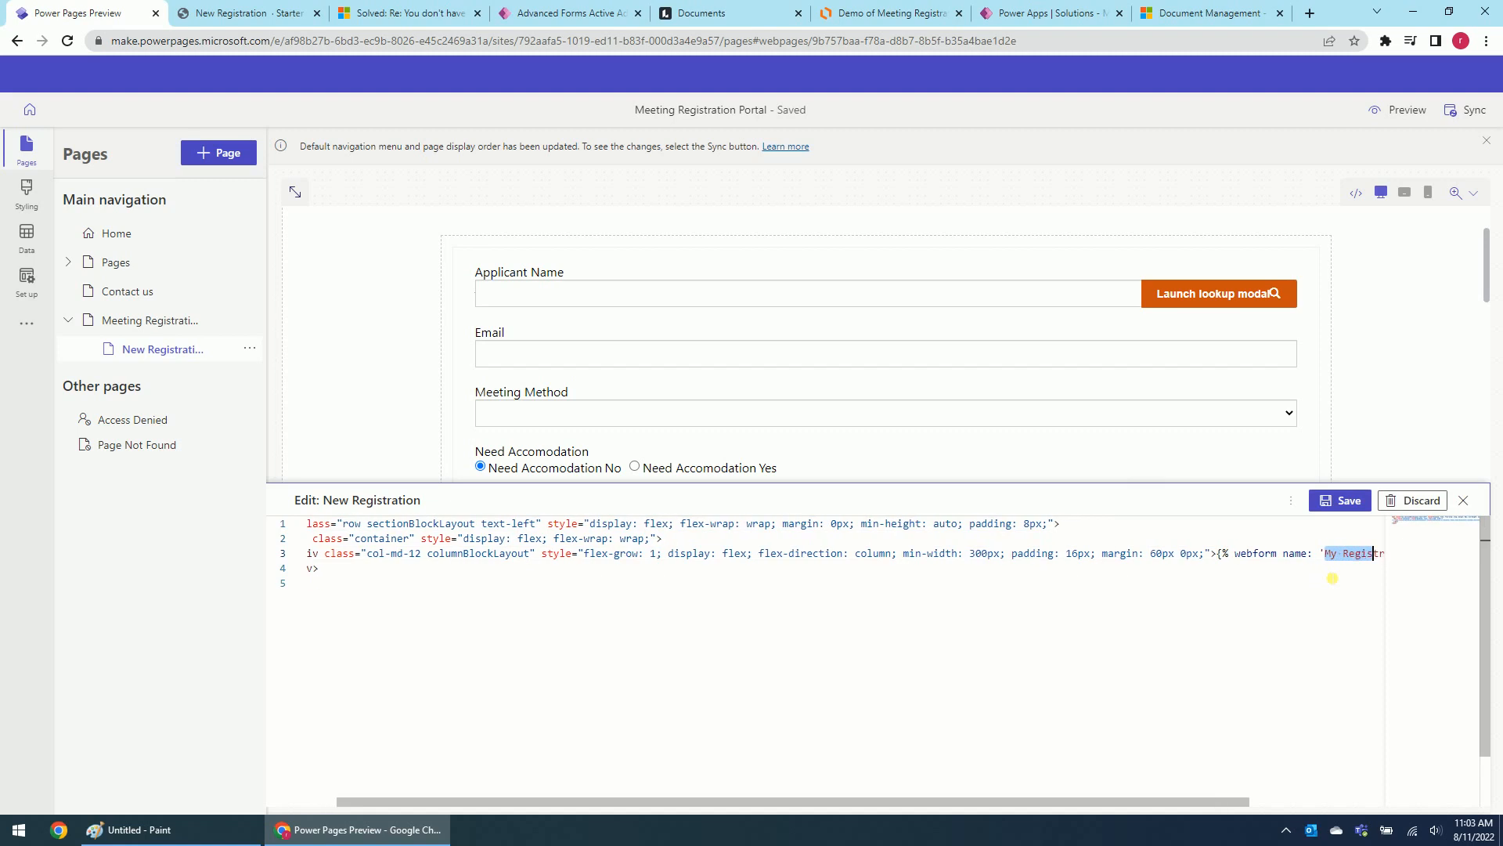
pyautogui.hotkey('shift', 'Right')
pyautogui.hotkey('shift', 'Right')
pyautogui.hotkey('shift', 'Right')
pyautogui.hotkey('shift', 'Right')
pyautogui.hotkey('shift', 'Right')
pyautogui.hotkey('shift', 'Right')
pyautogui.hotkey('shift', 'Right')
pyautogui.hotkey('shift', 'Right')
pyautogui.hotkey('shift', 'Right')
pyautogui.hotkey('shift', 'Right')
pyautogui.hotkey('shift', 'Right')
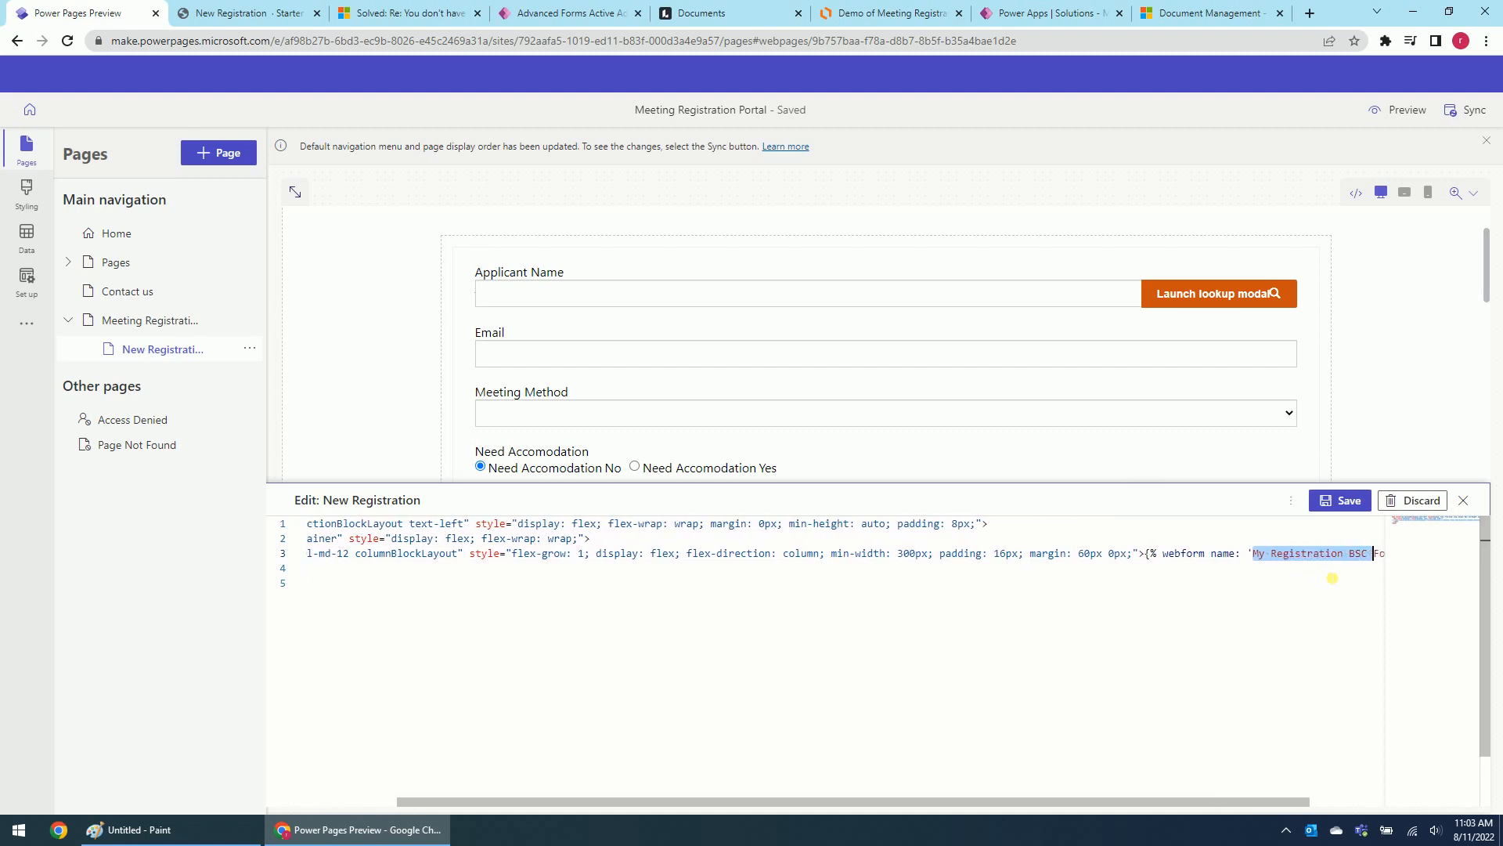
pyautogui.hotkey('shift', 'Right')
pyautogui.hotkey('shift', 'Right')
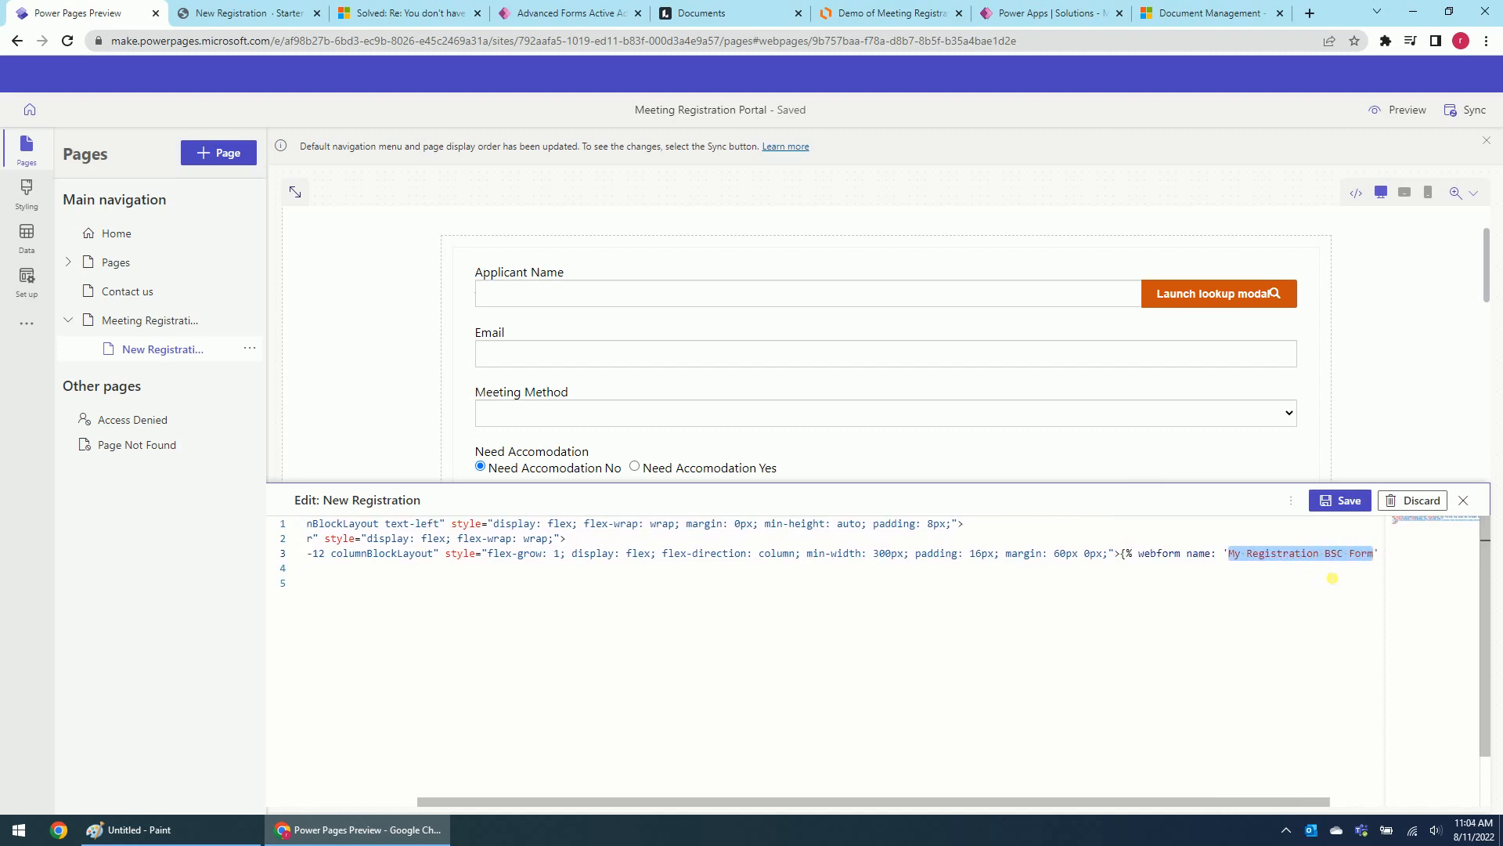
pyautogui.write('Meeting ')
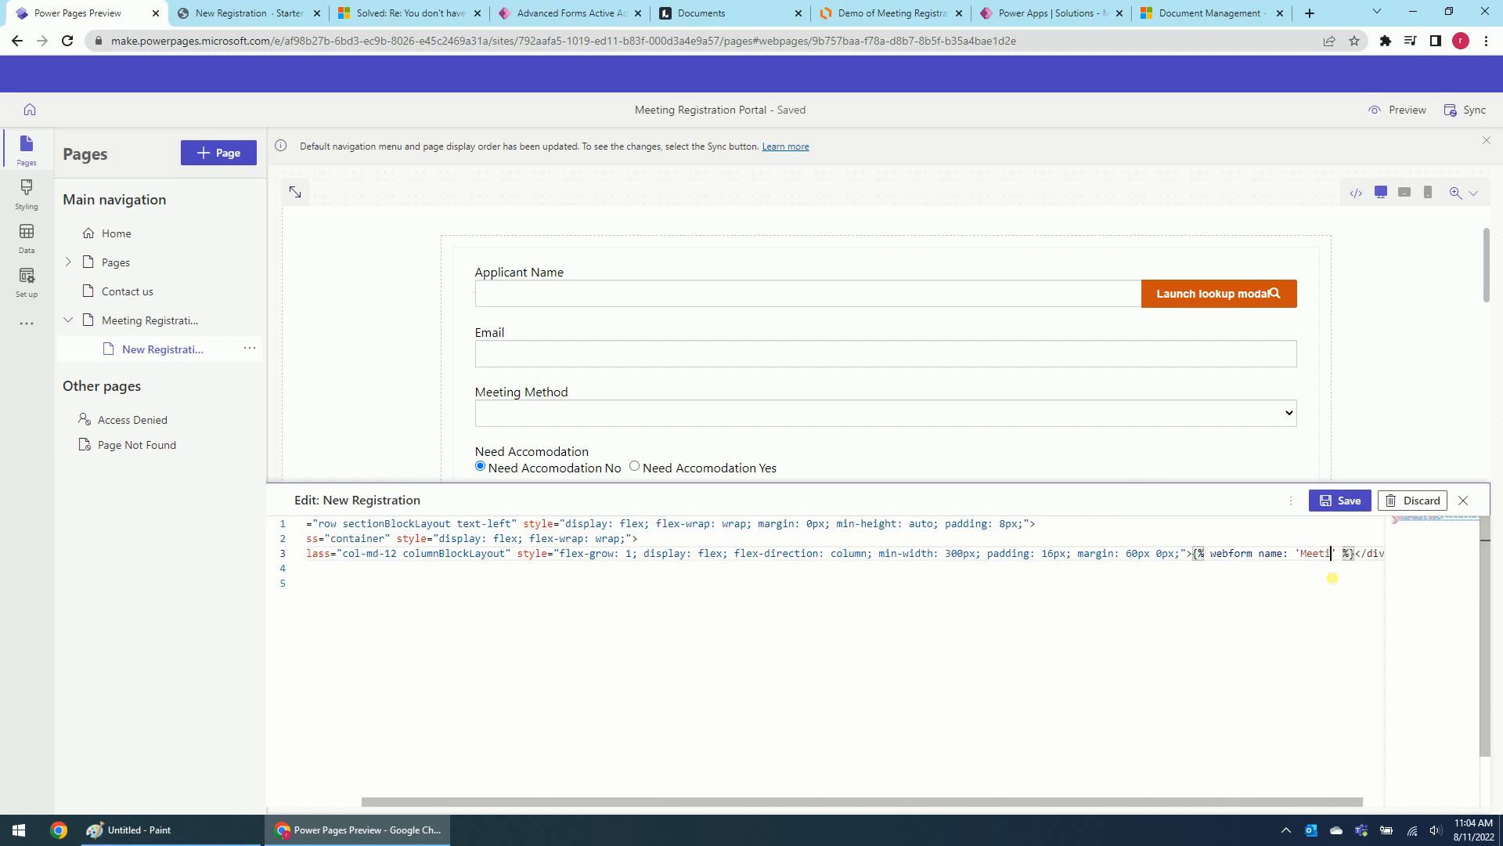
pyautogui.write('Registration')
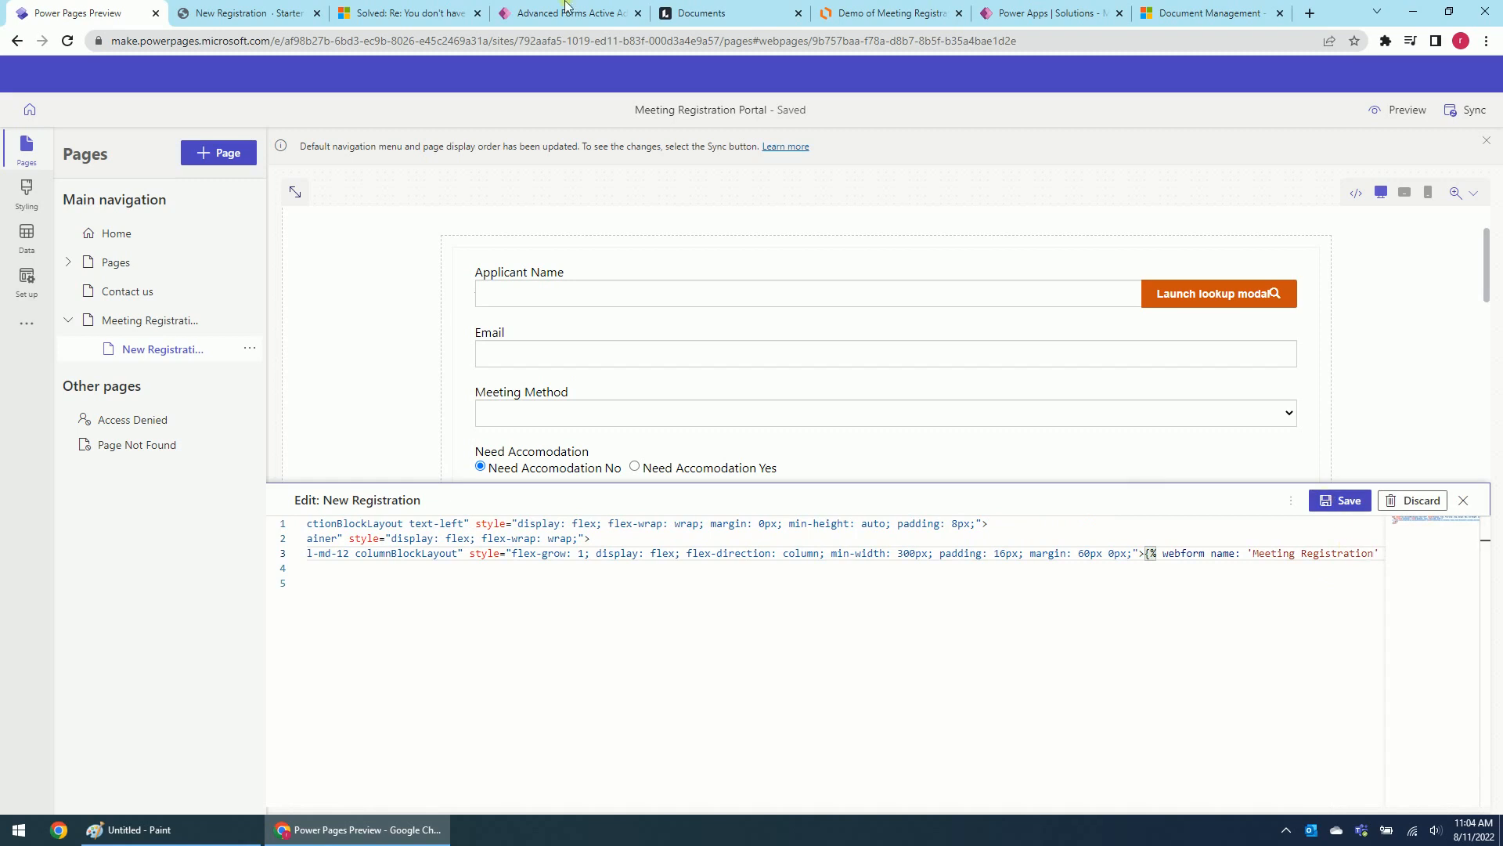
pyautogui.click(1352, 505)
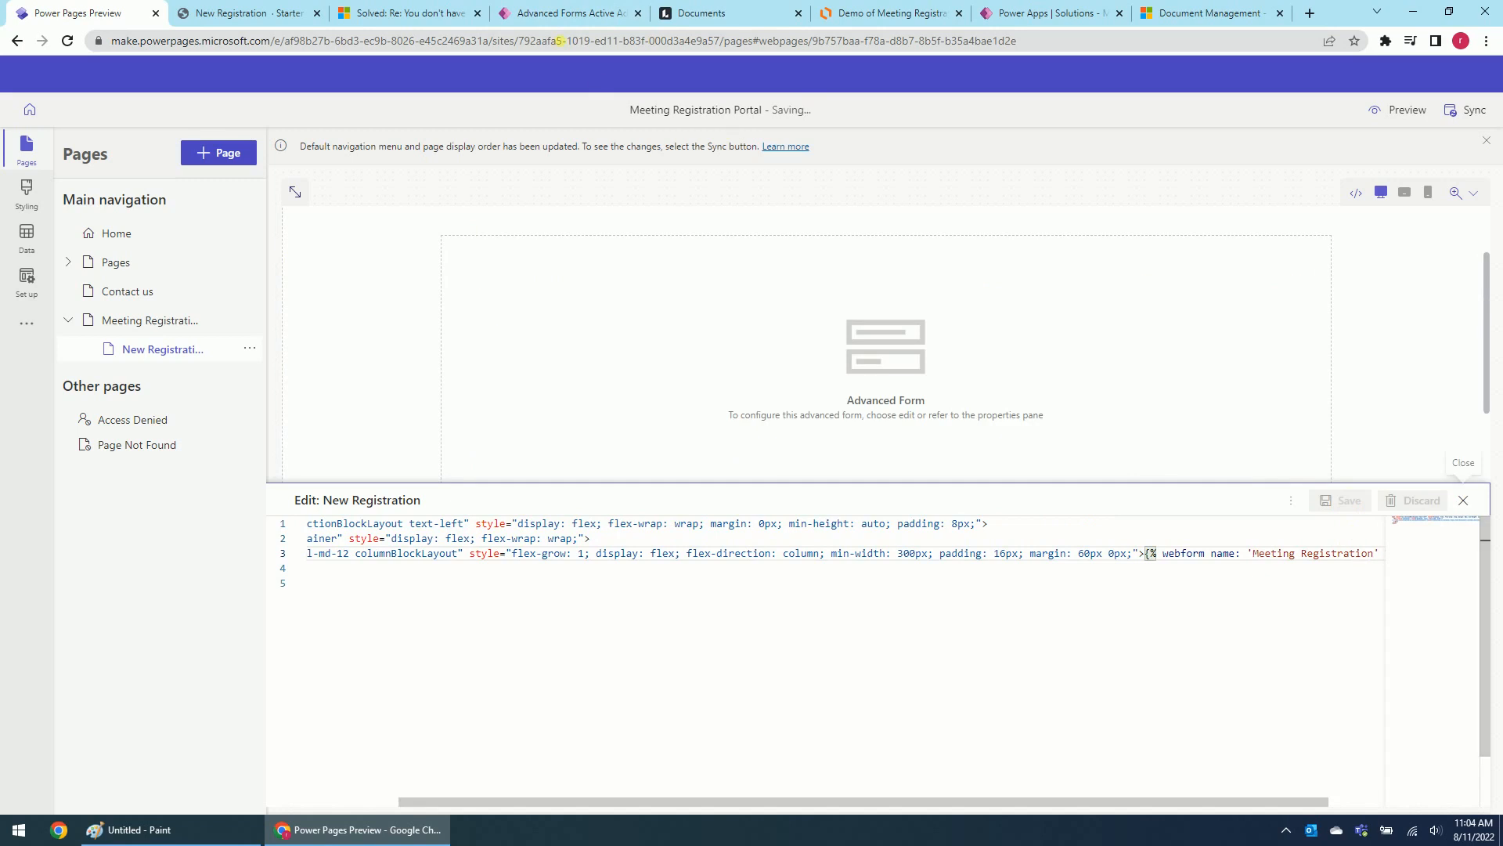
# Check the advanced form's name in Portal Management, and preview the New Registration page at desktop size
pyautogui.click(551, 14)
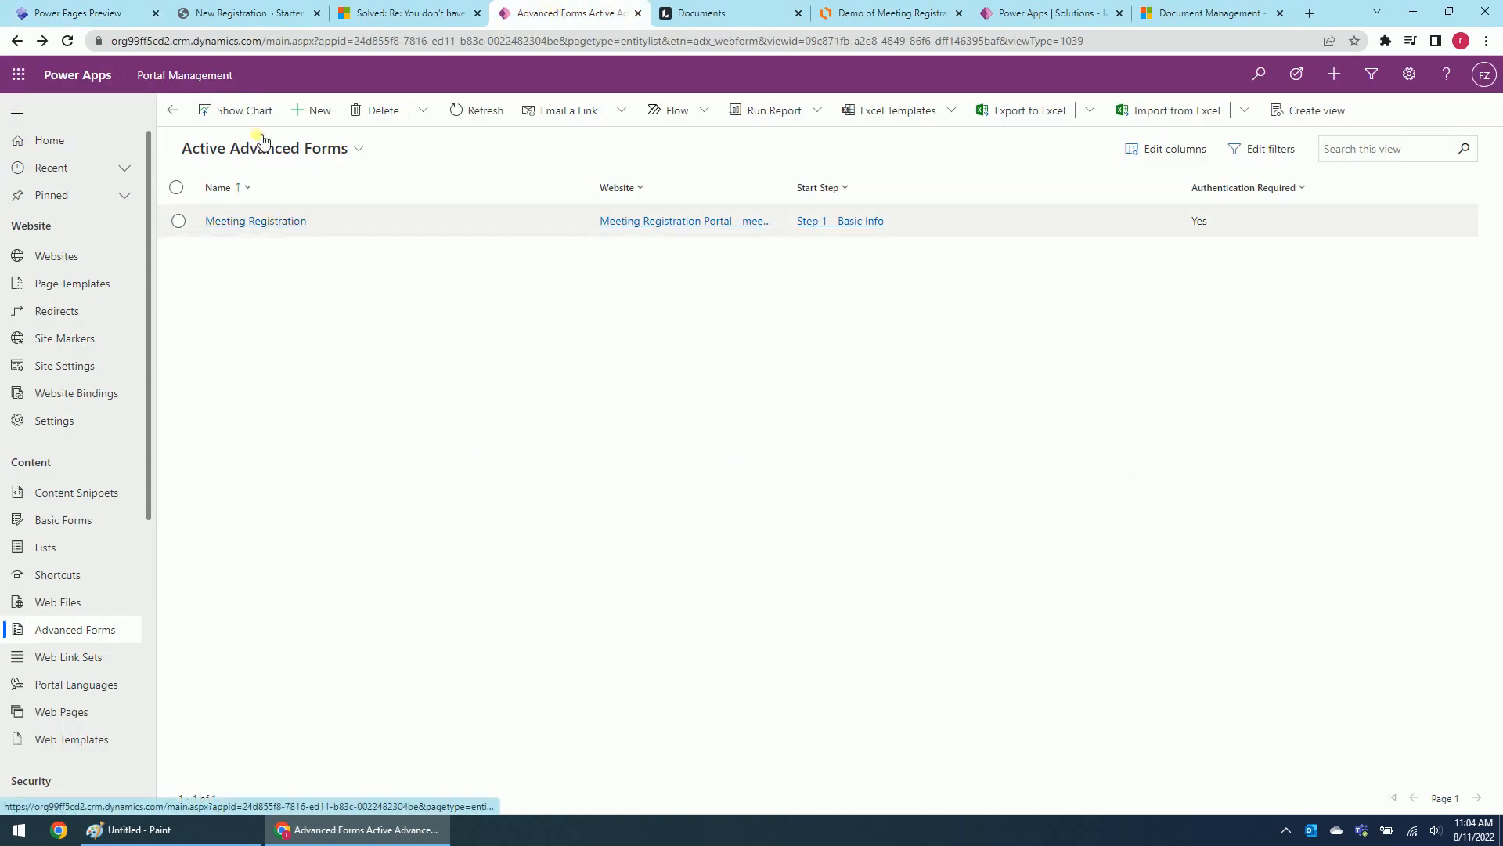
pyautogui.click(98, 14)
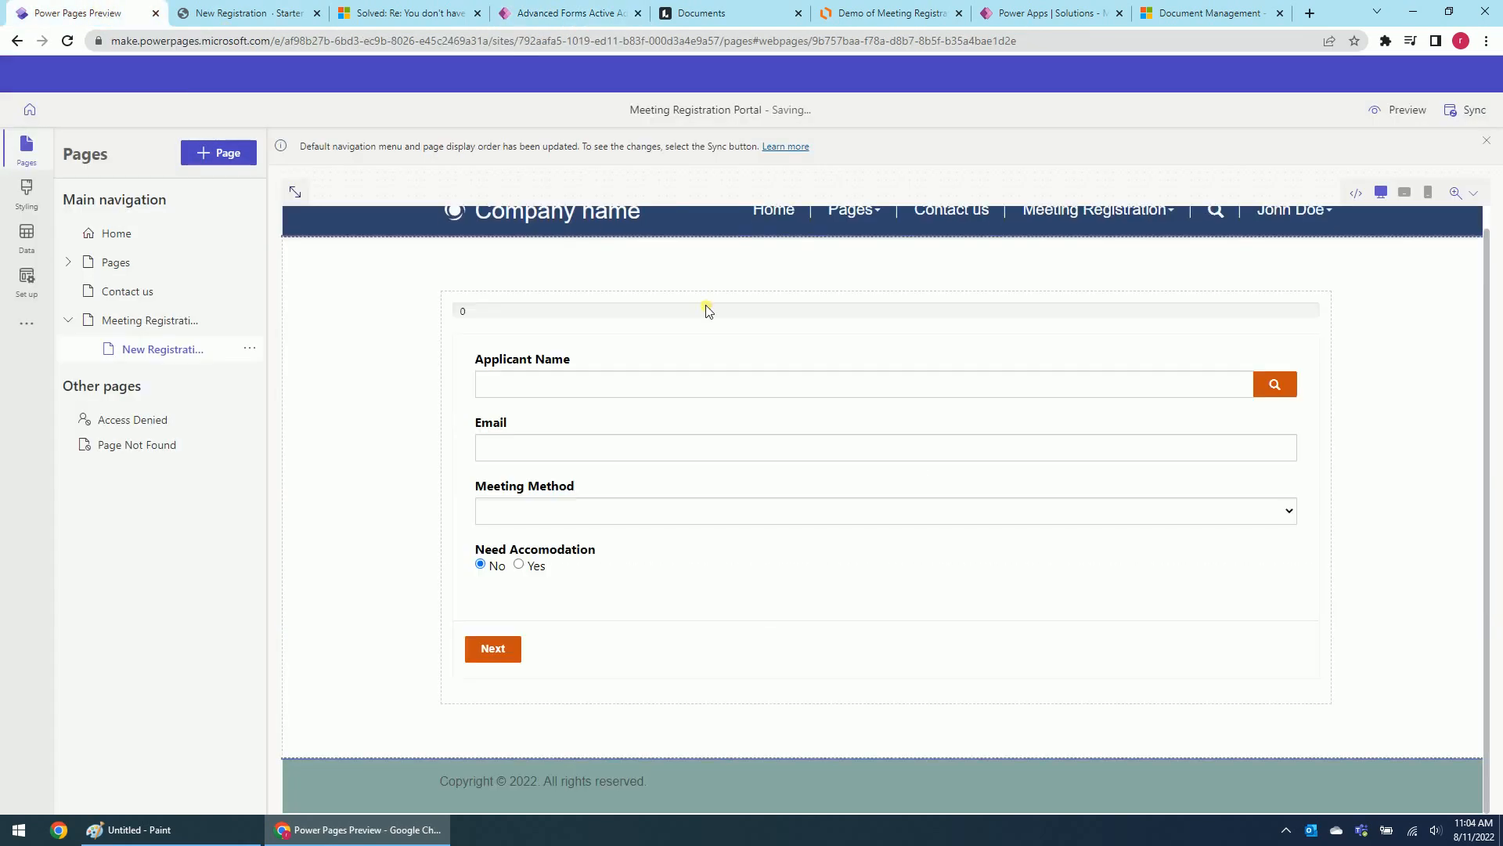
pyautogui.scroll(1, 884, 479)
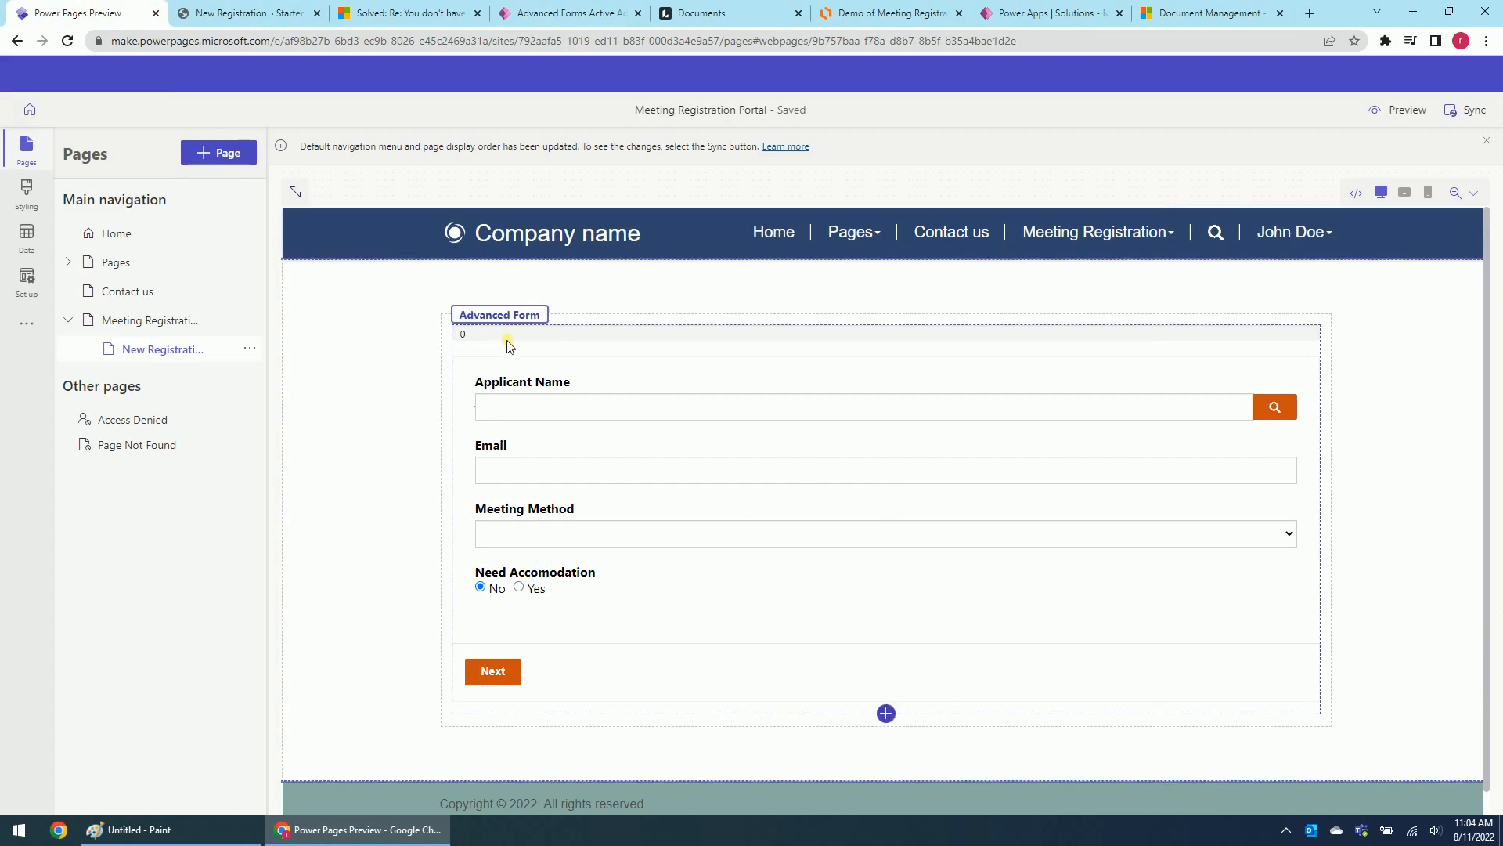
pyautogui.click(1401, 119)
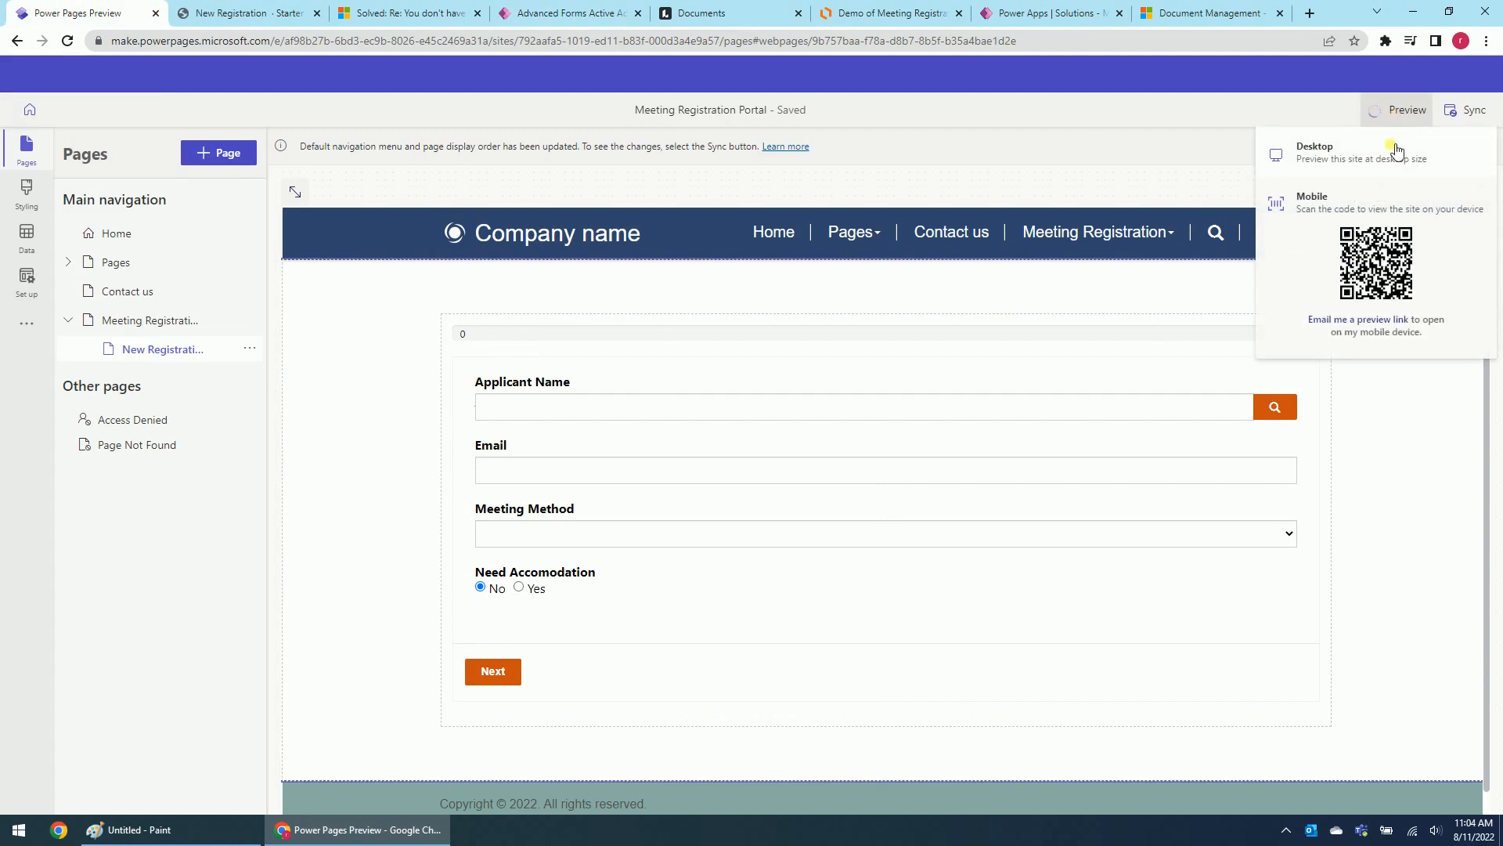
pyautogui.click(1364, 148)
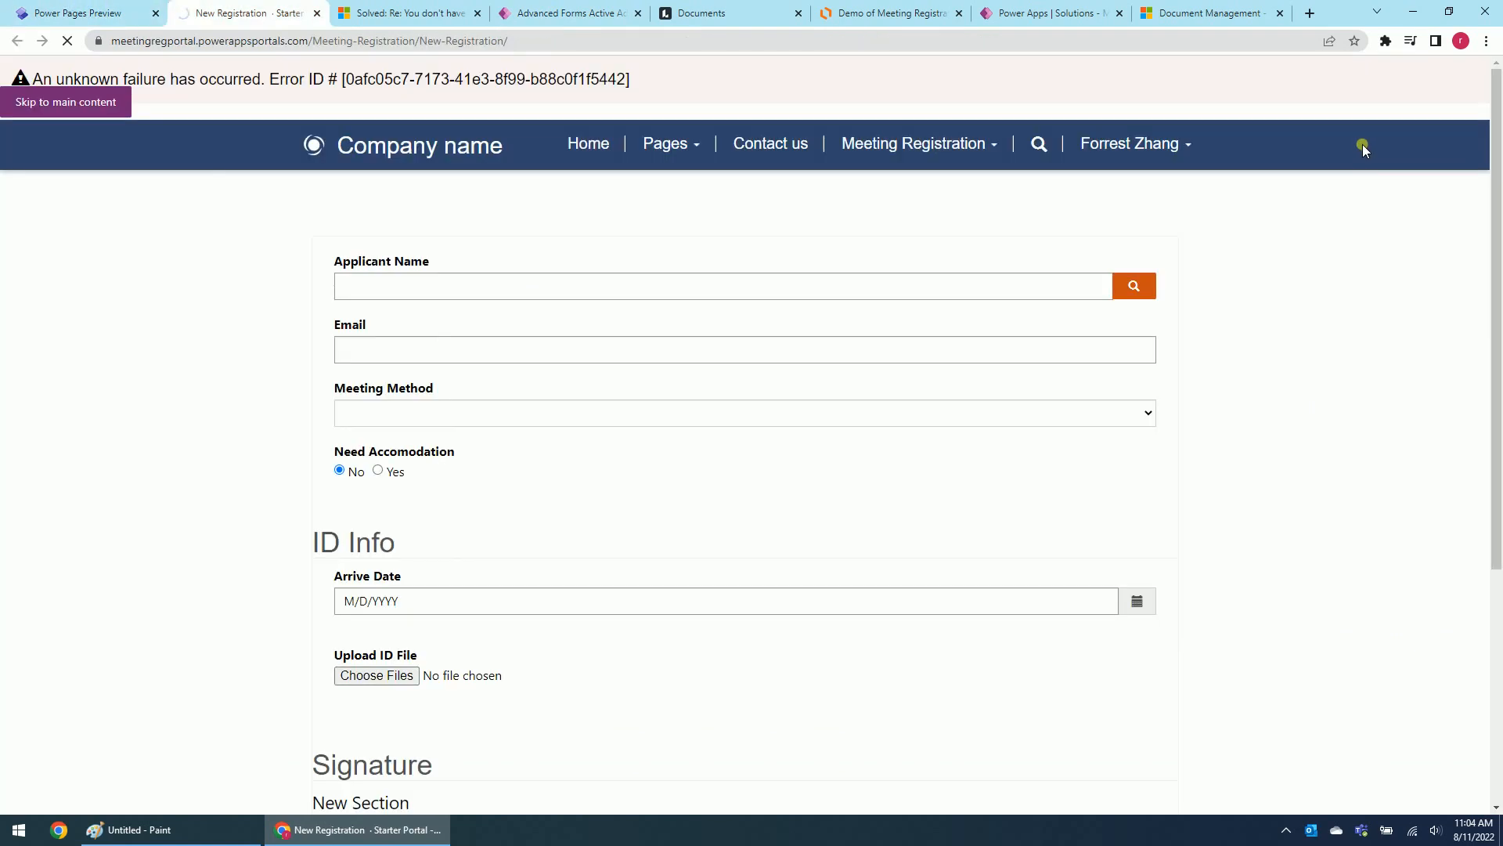